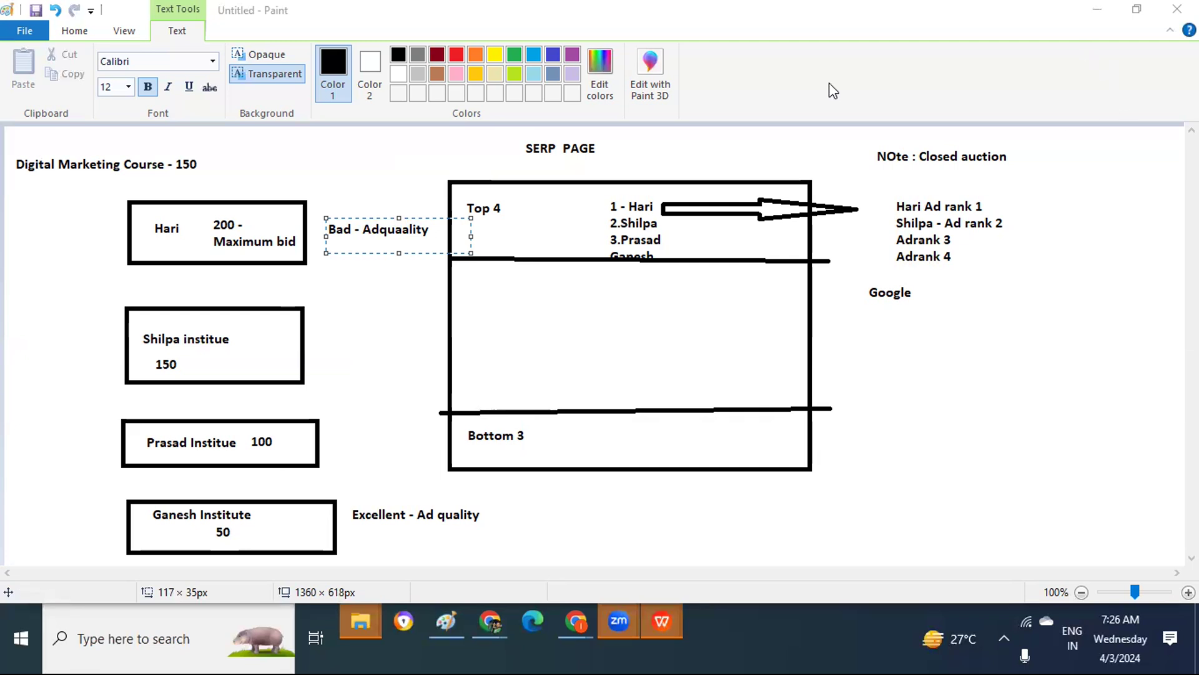
Bring Chrome forward on a new tab and leave the address bar empty after trying 'excelr'.
key("alt+Tab")
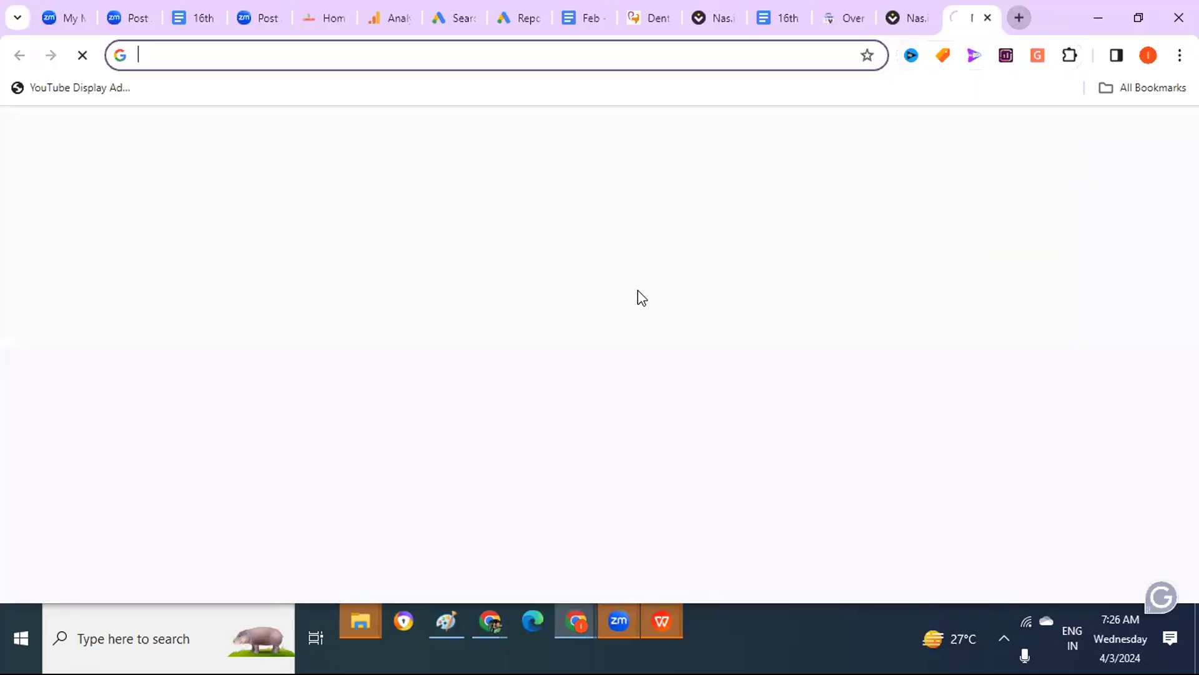
type("exce")
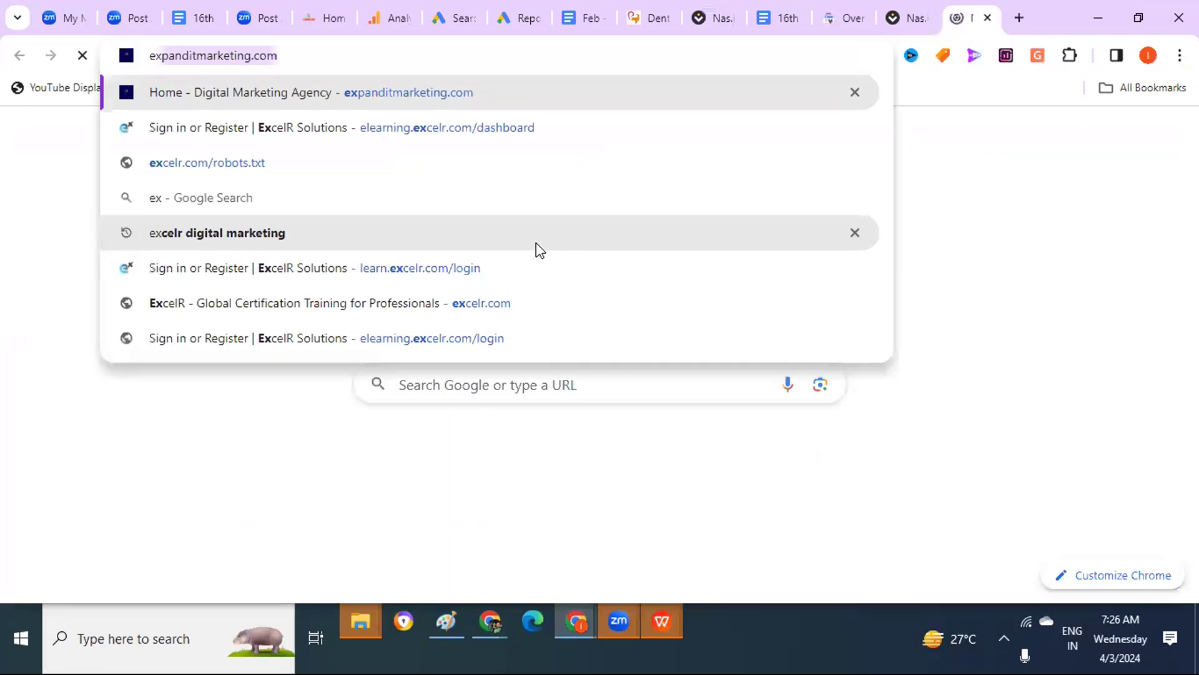
key("BackSpace")
key("BackSpace")
key("BackSpace")
key("BackSpace")
key("BackSpace")
type("excel")
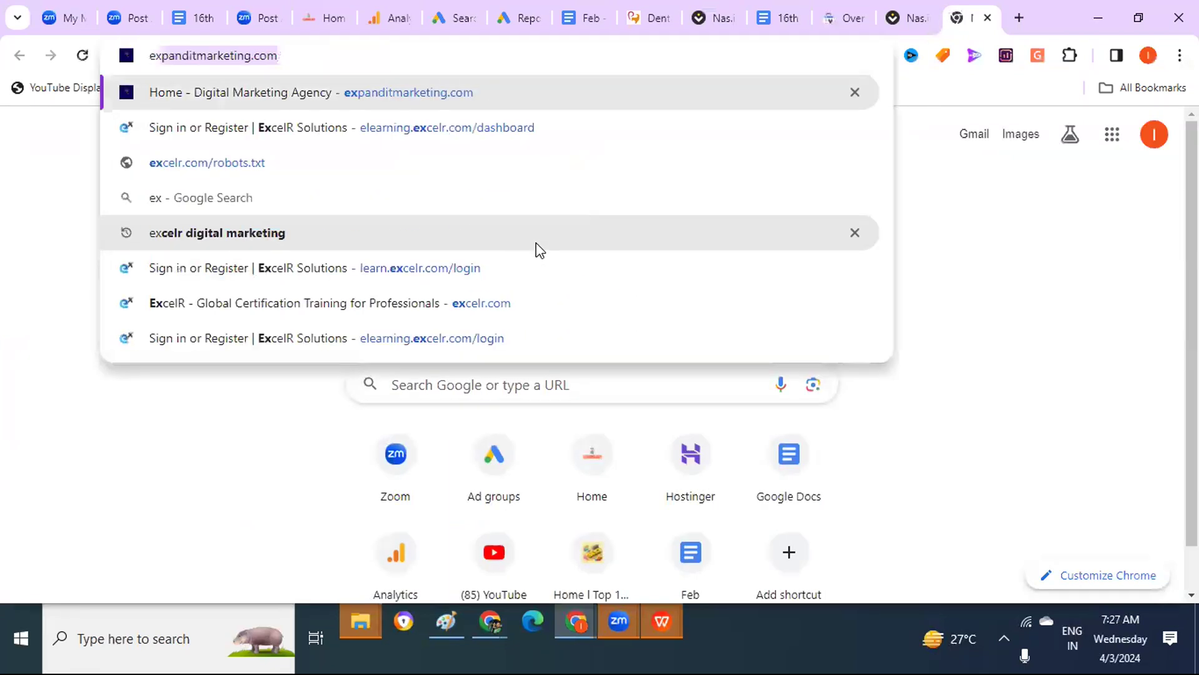
key("BackSpace")
key("BackSpace")
key("BackSpace")
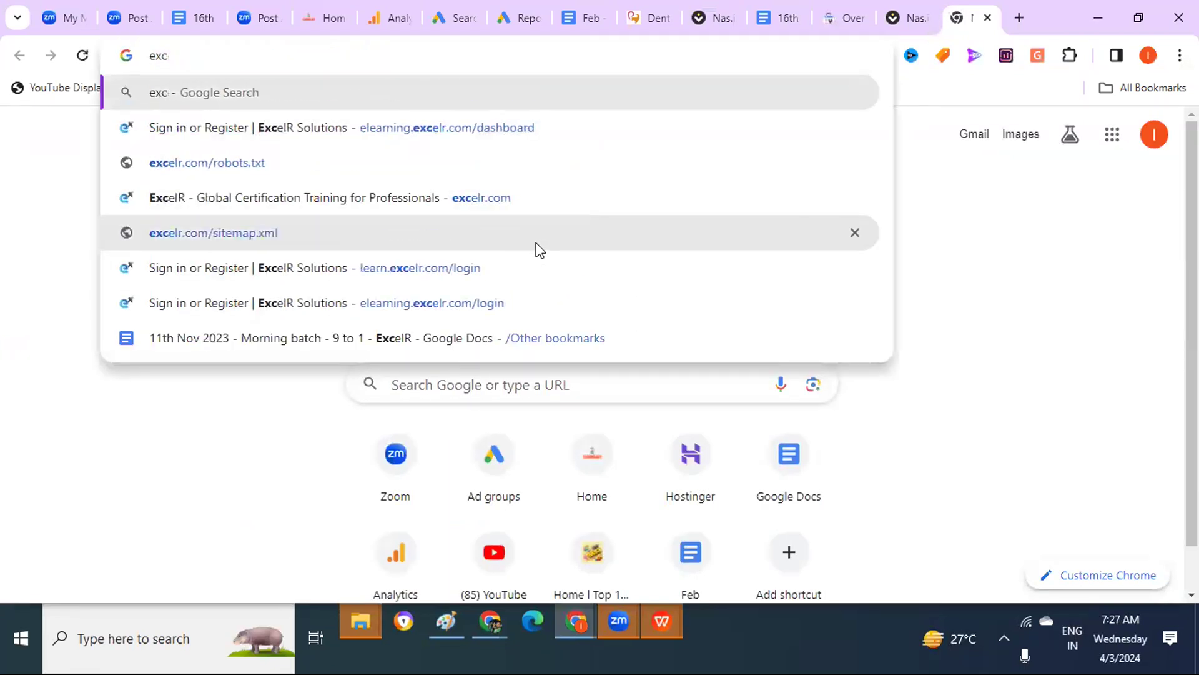
type("elr")
key("BackSpace")
key("BackSpace")
key("BackSpace")
key("BackSpace")
key("BackSpace")
key("BackSpace")
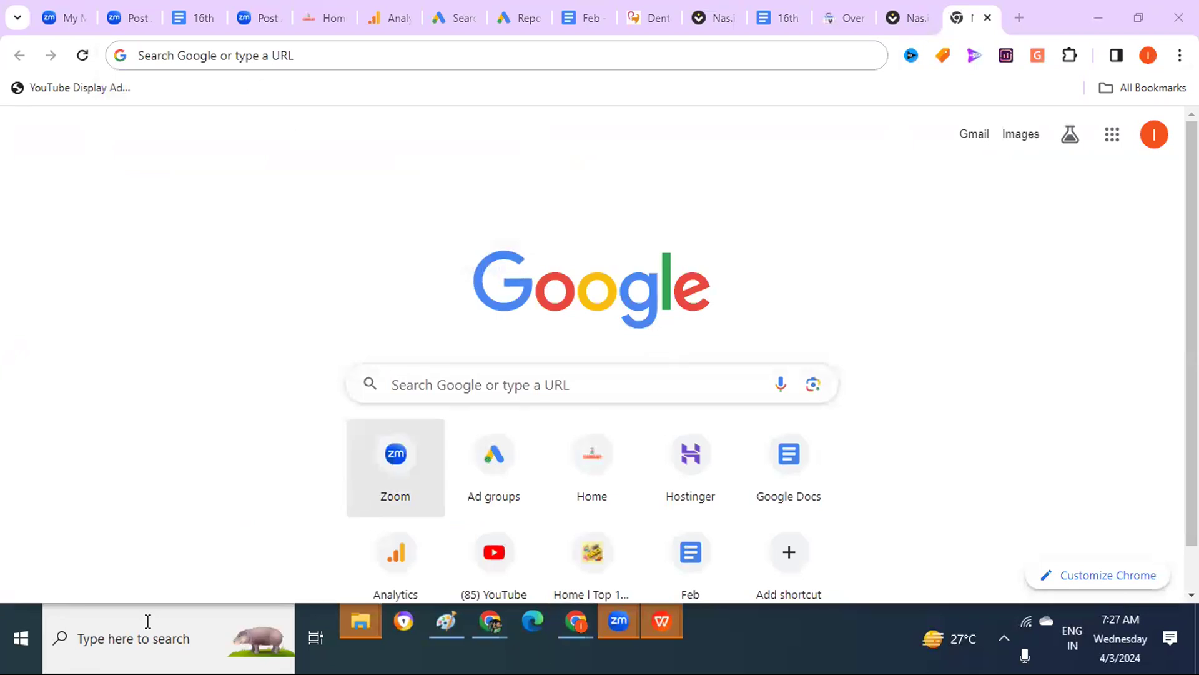
Bring WPS Spreadsheets forward, cancel the save prompt, and insert a blank Sheet1.
mouse_move(666, 624)
left_click(1078, 535)
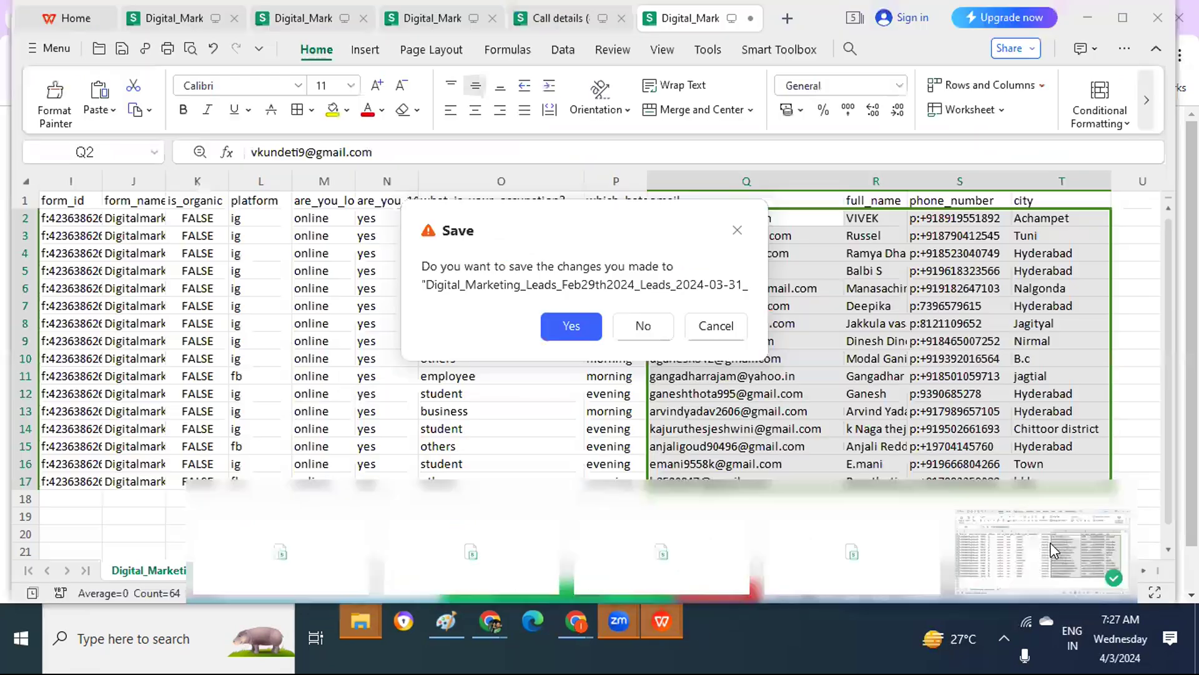
left_click(719, 327)
left_click(294, 572)
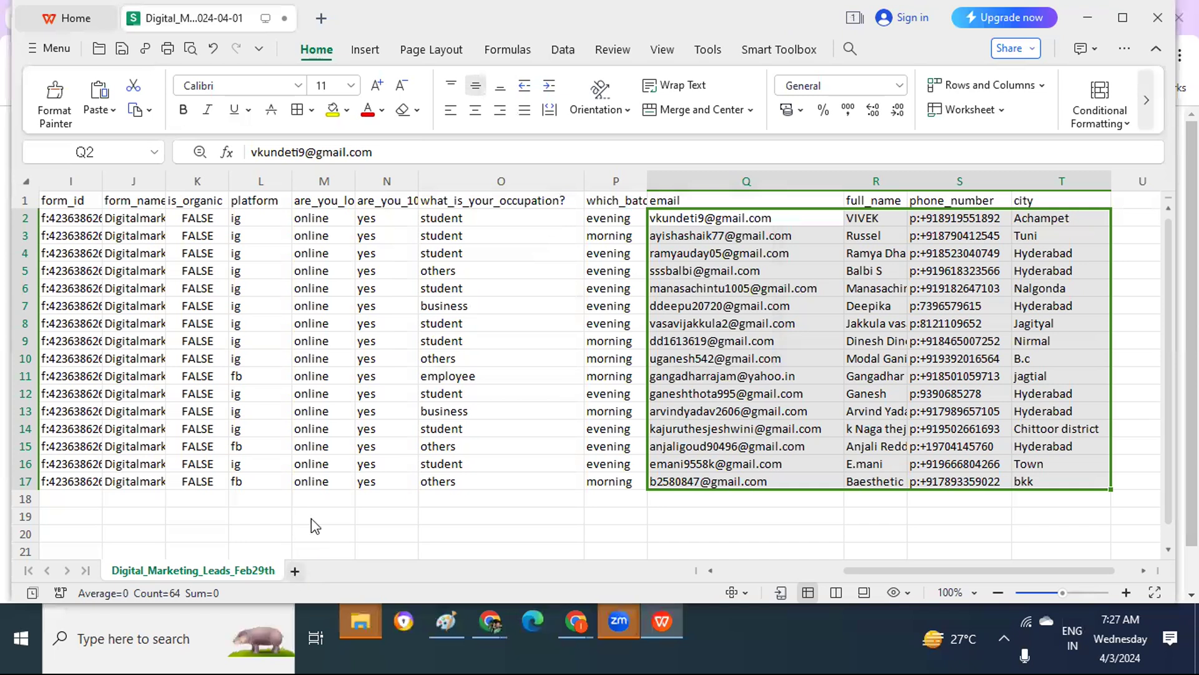
left_click(376, 515)
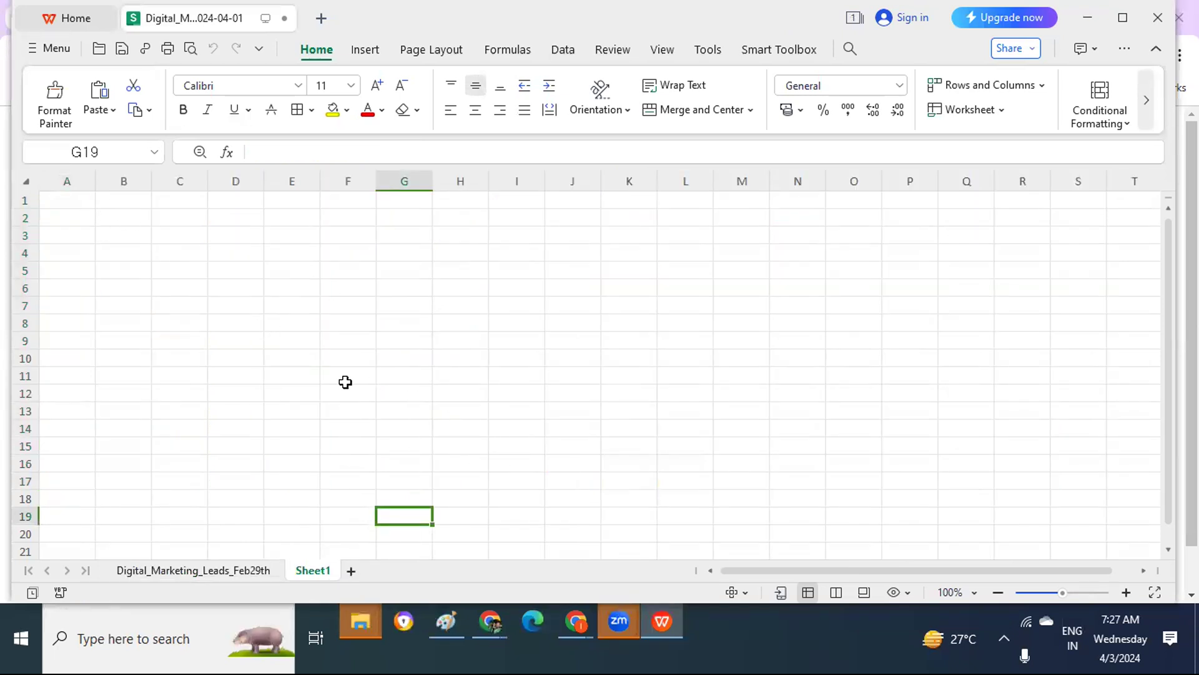
left_click(88, 204)
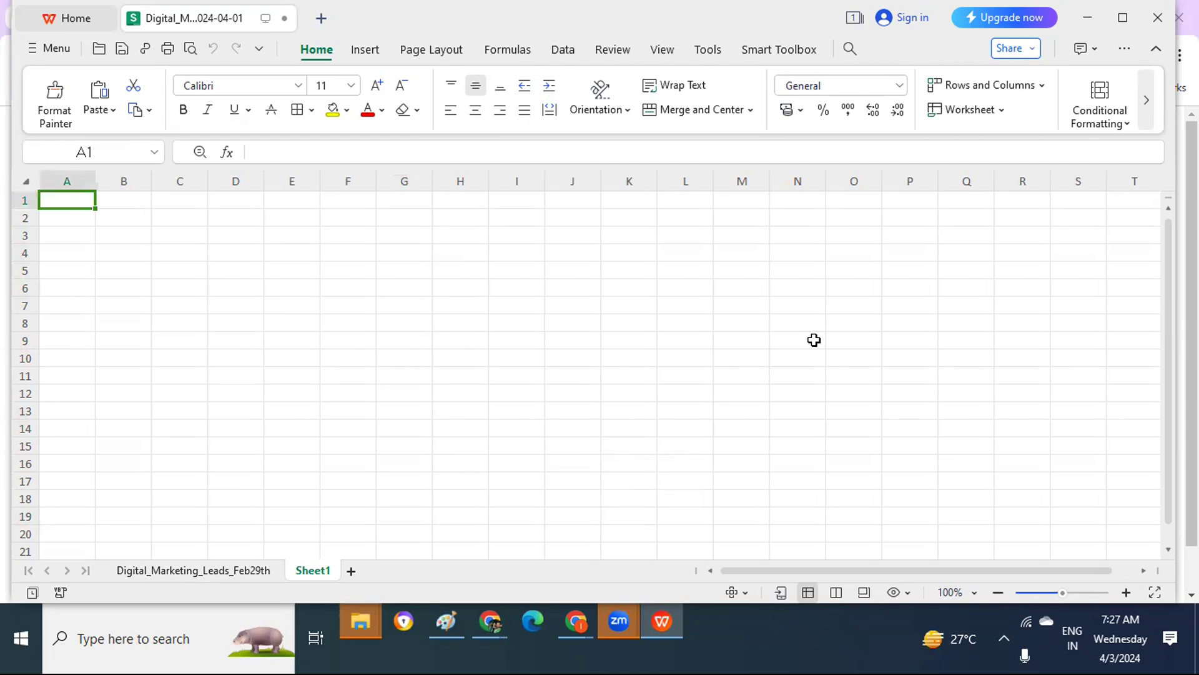
type("N")
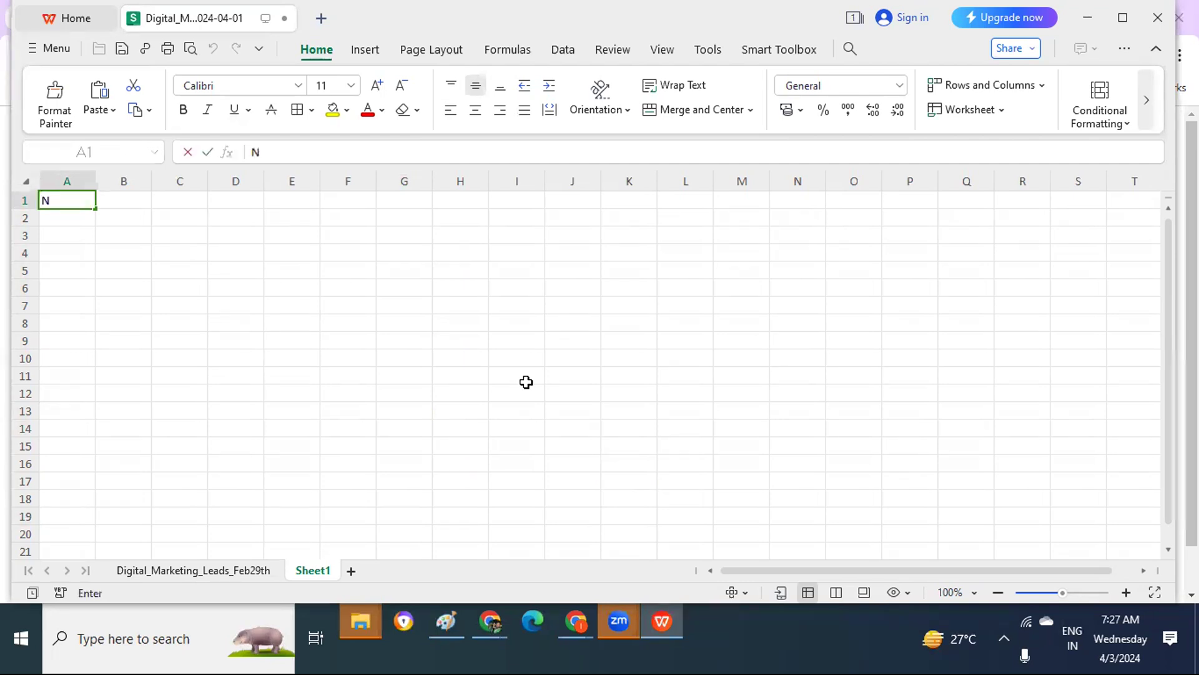
left_click(139, 284)
left_click(53, 200)
key("BackSpace")
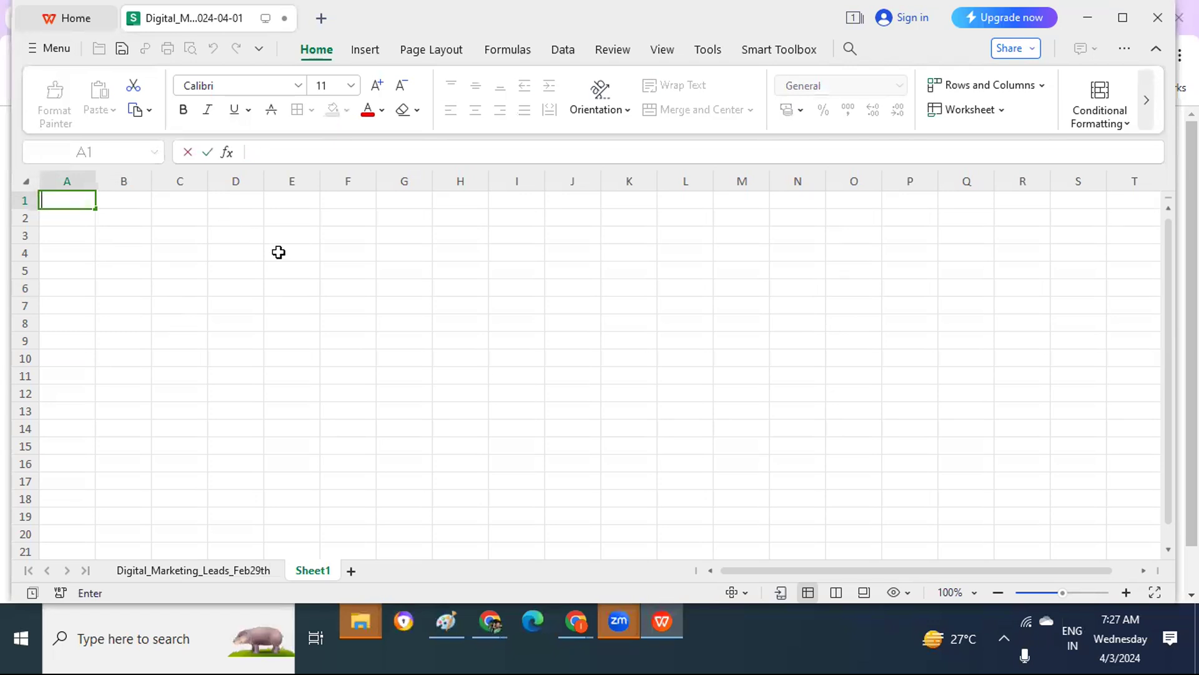
type("D")
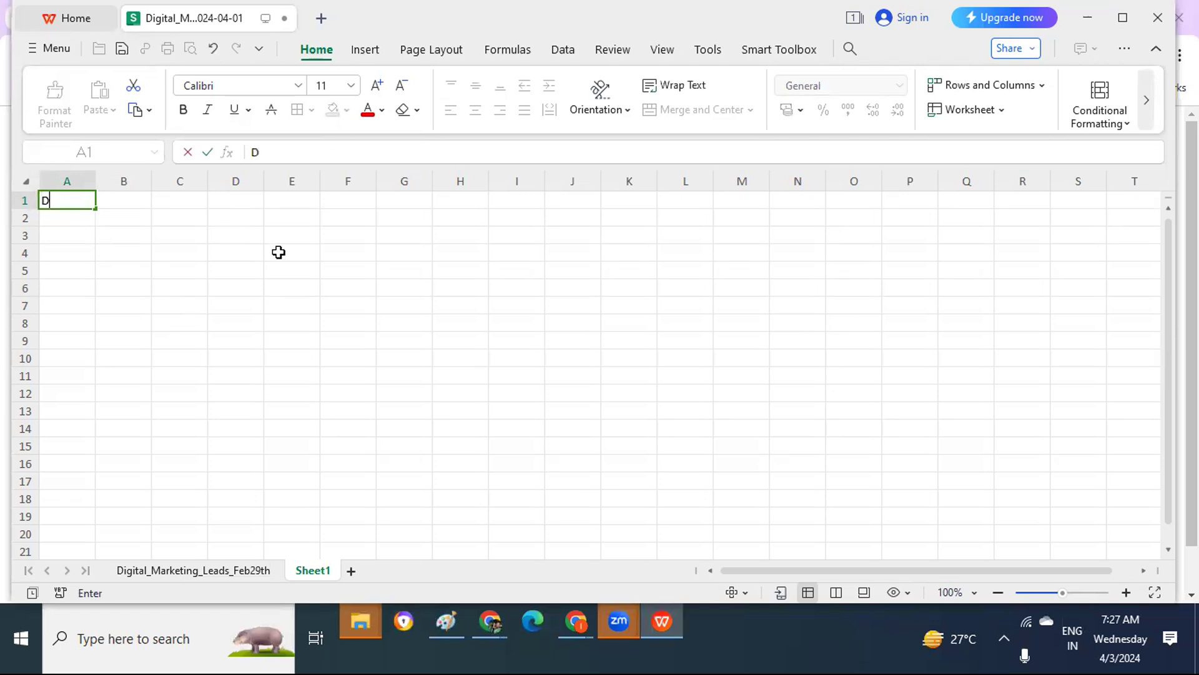
type("igital Marketing COurs")
key("BackSpace")
key("BackSpace")
key("BackSpace")
key("BackSpace")
type("ourse")
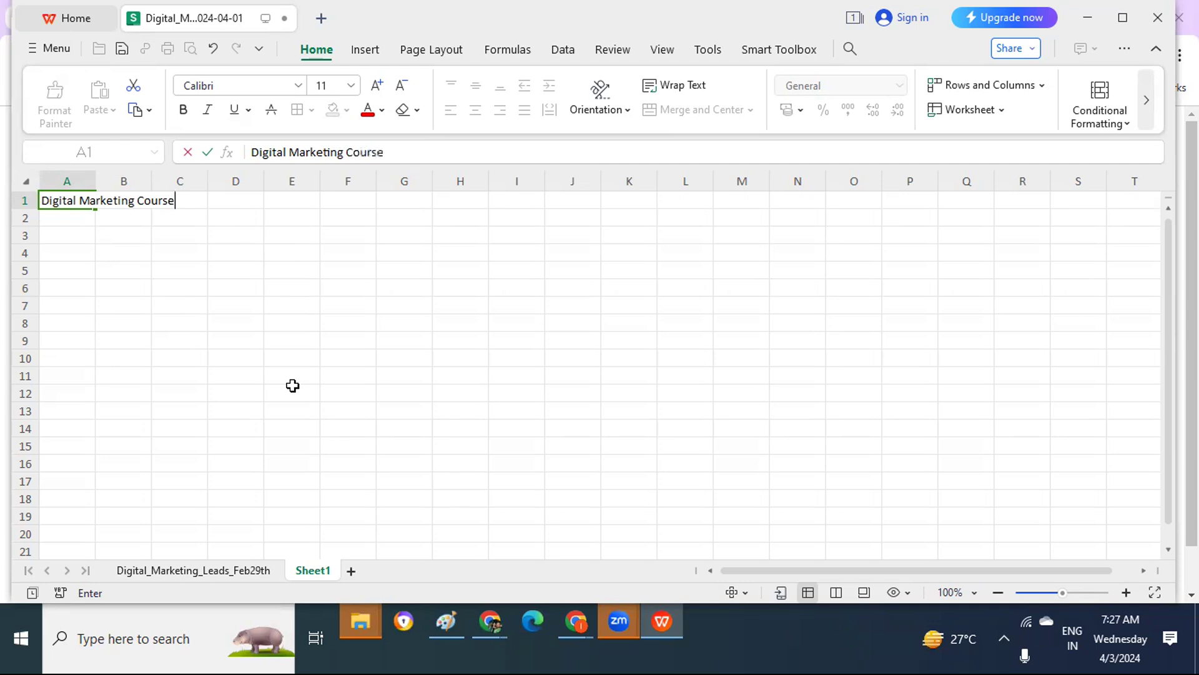
left_click_drag(291, 387, 292, 377)
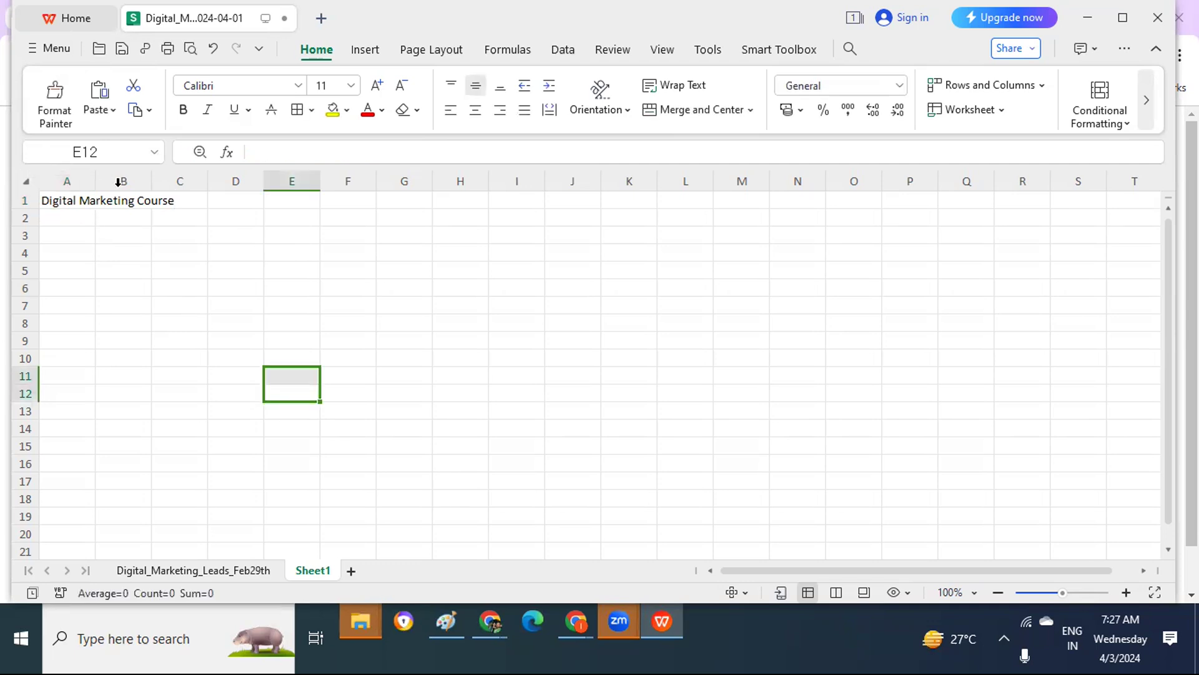
double_click(93, 182)
left_click(661, 310)
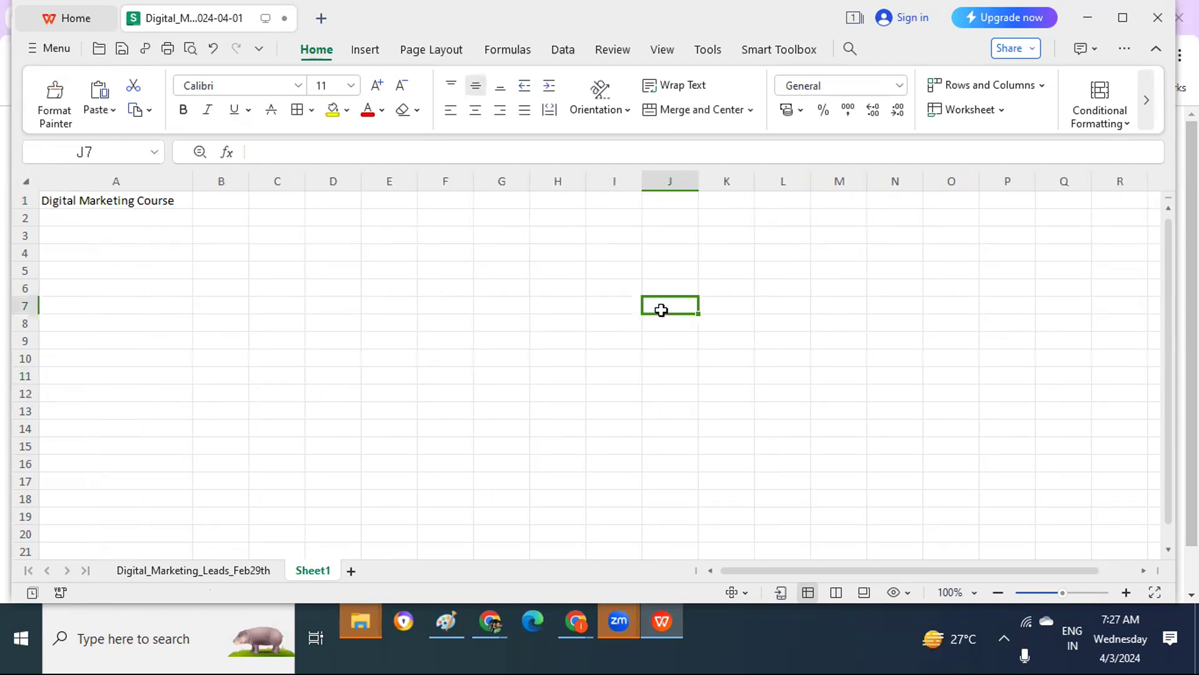
left_click(390, 200)
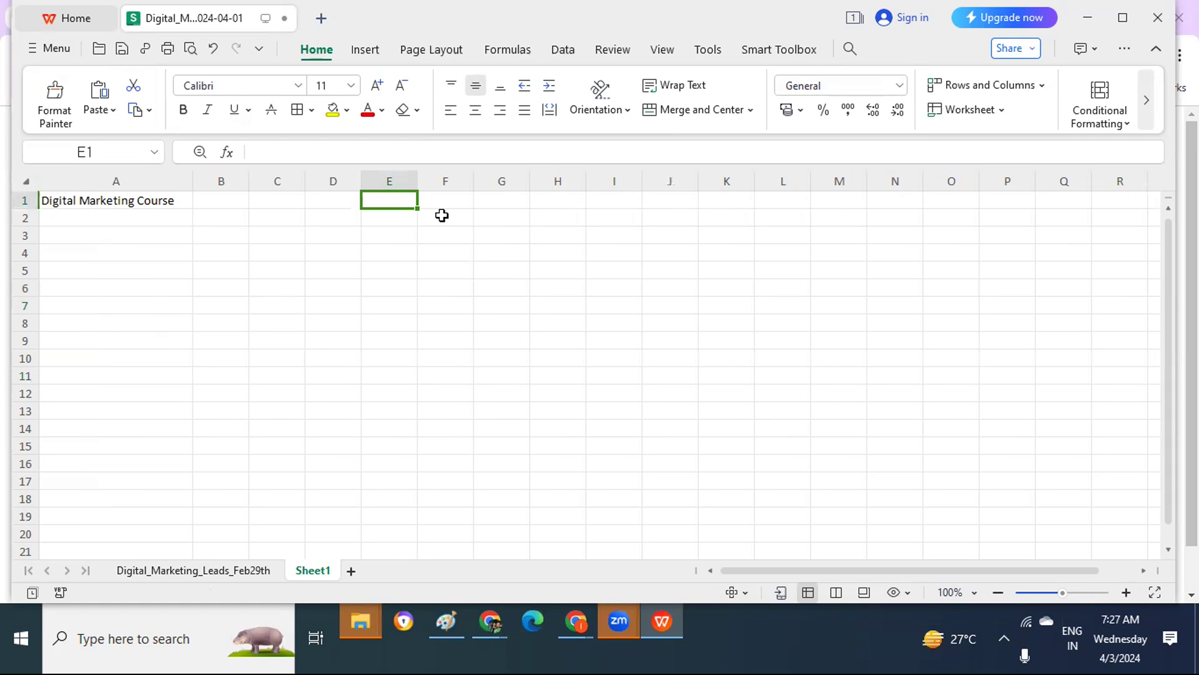
type("Name")
key("Tab")
type("Maximum")
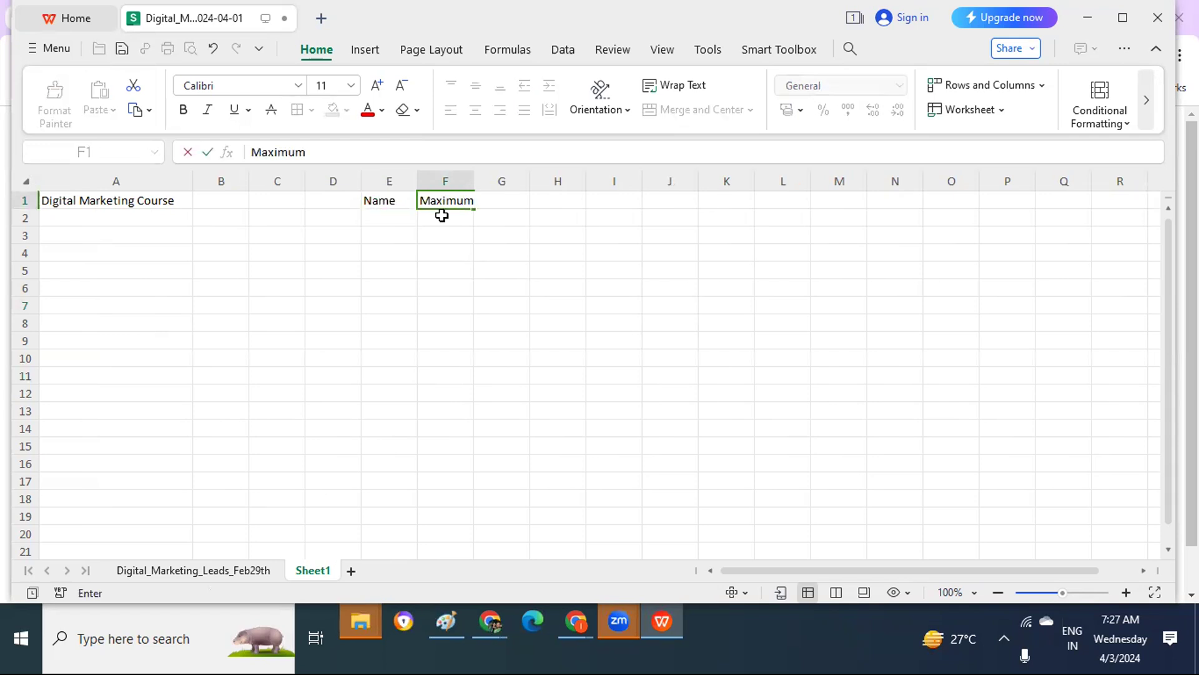
type(" Bid")
double_click(473, 180)
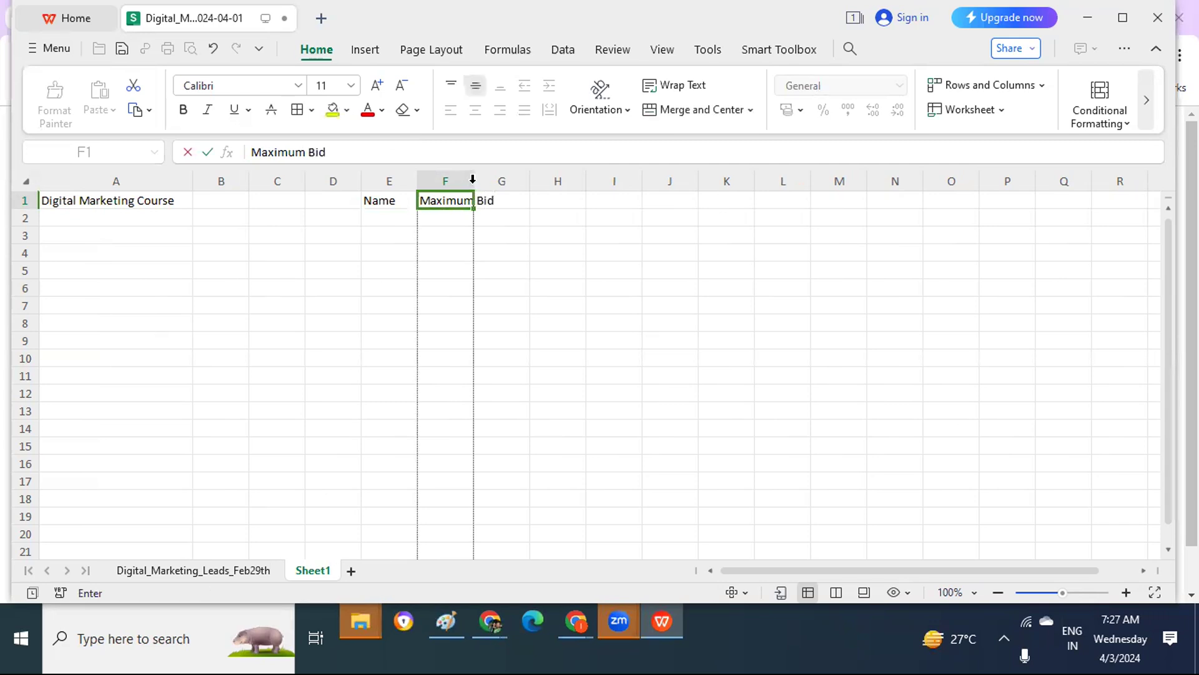
left_click(535, 206)
type("Quality Score")
left_click(634, 286)
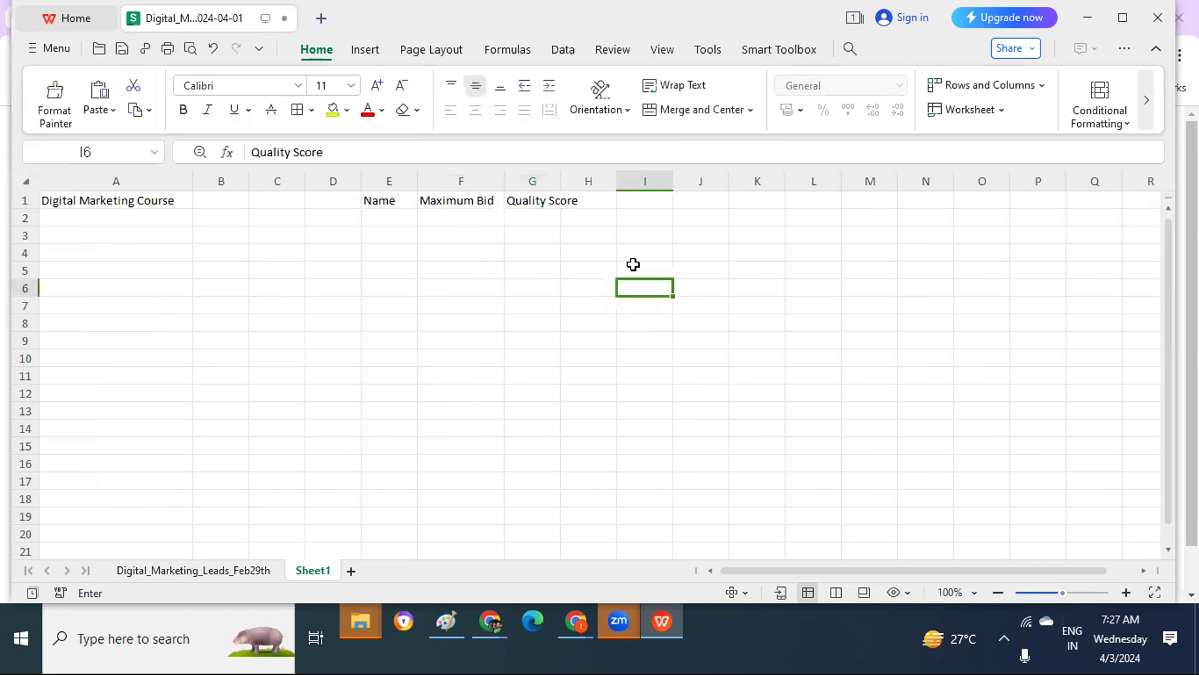
left_click(553, 173)
double_click(561, 182)
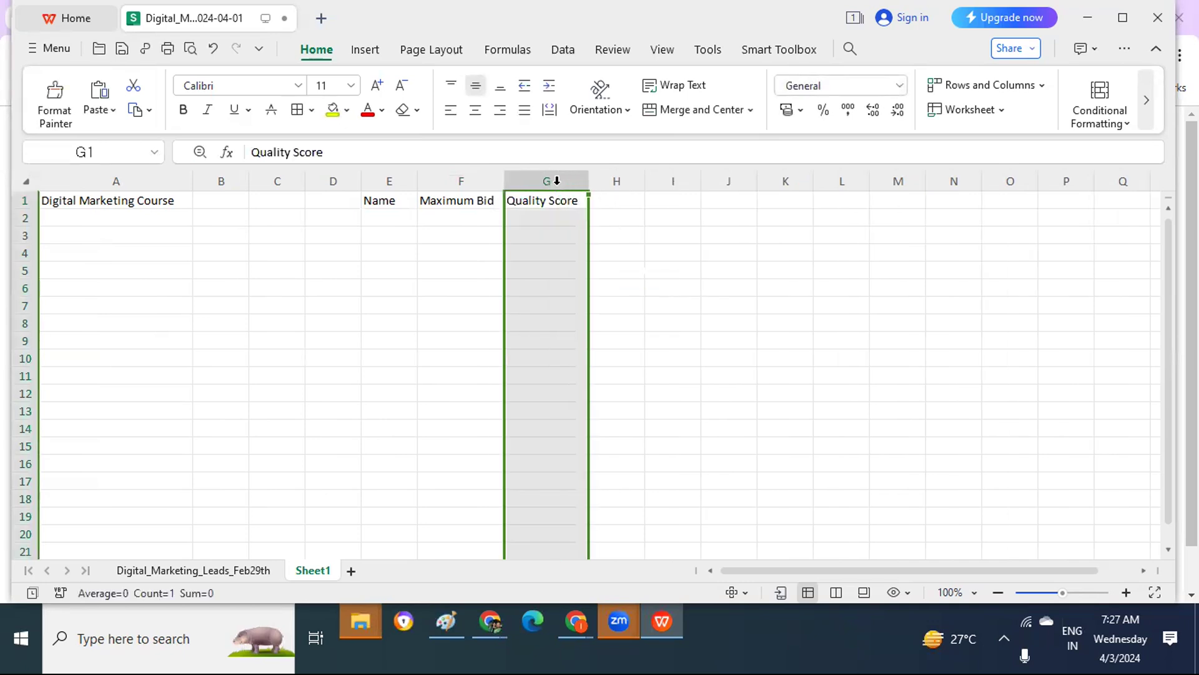
left_click(640, 267)
left_click(621, 206)
type("A")
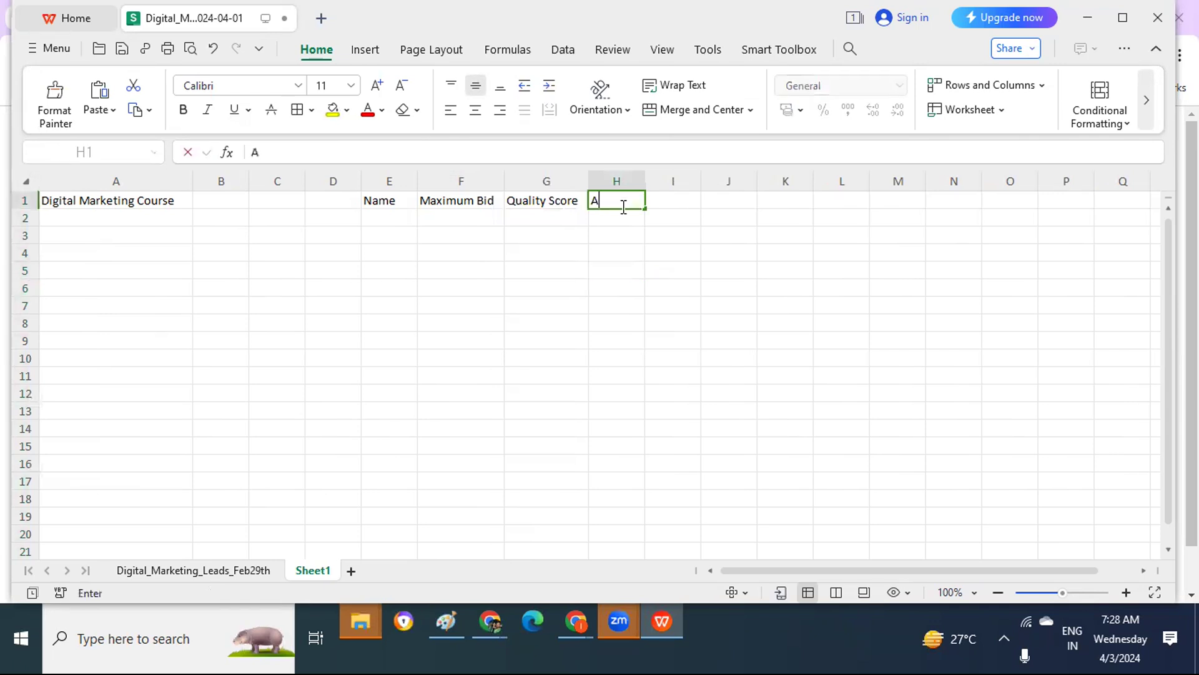
type("drank")
left_click(677, 355)
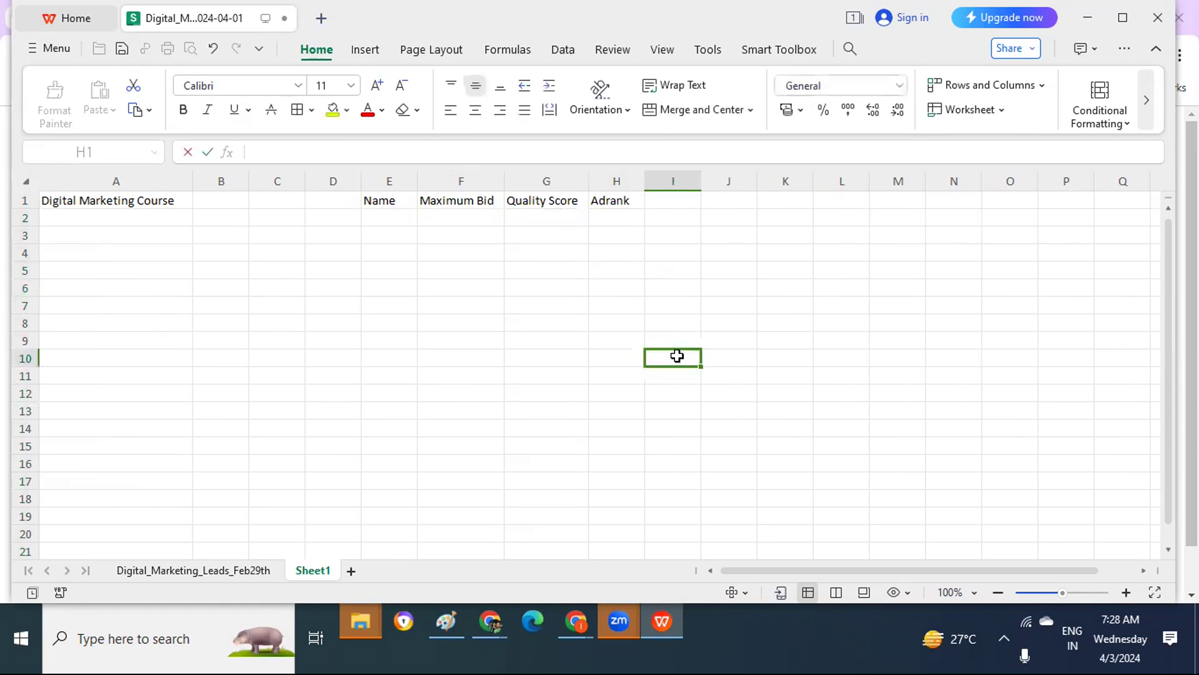
left_click(630, 199)
double_click(630, 198)
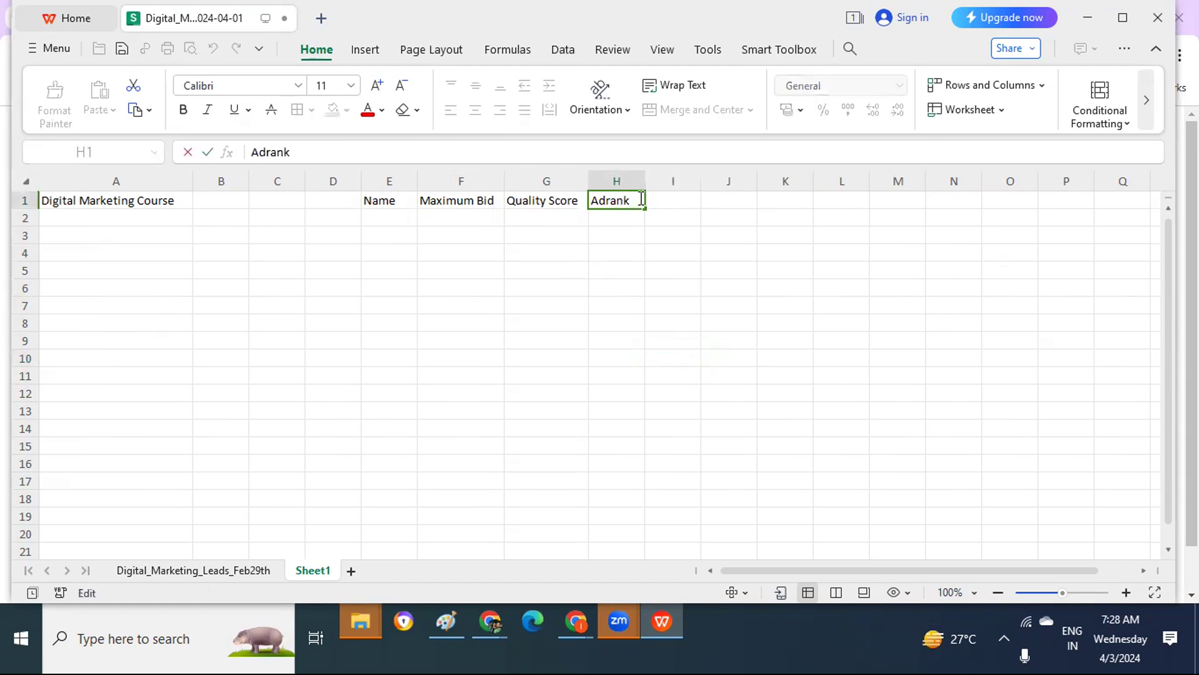
type("(Maxmium B")
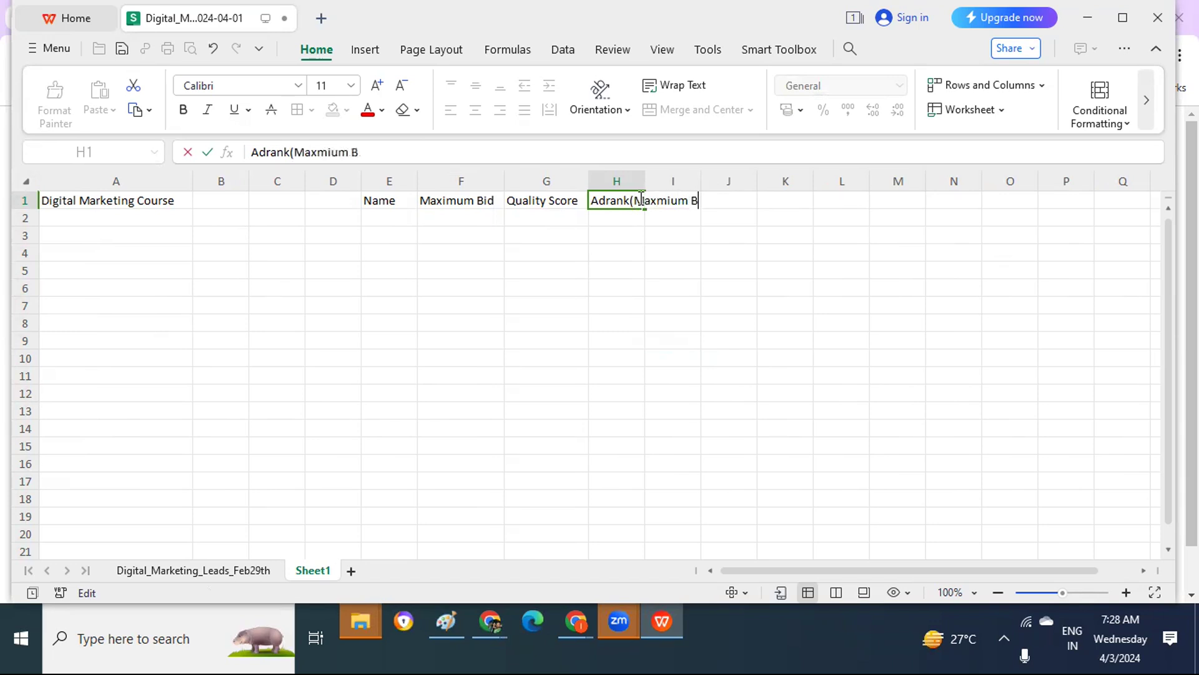
type("id * Quality Score")
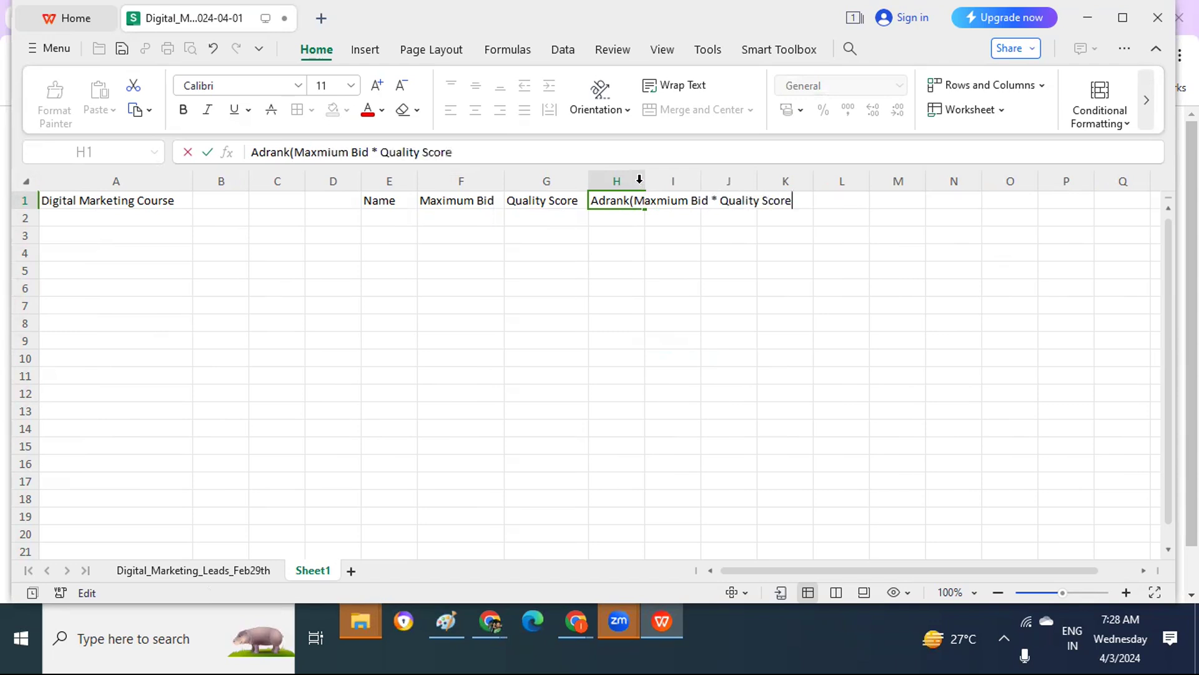
left_click(733, 286)
left_click(667, 198)
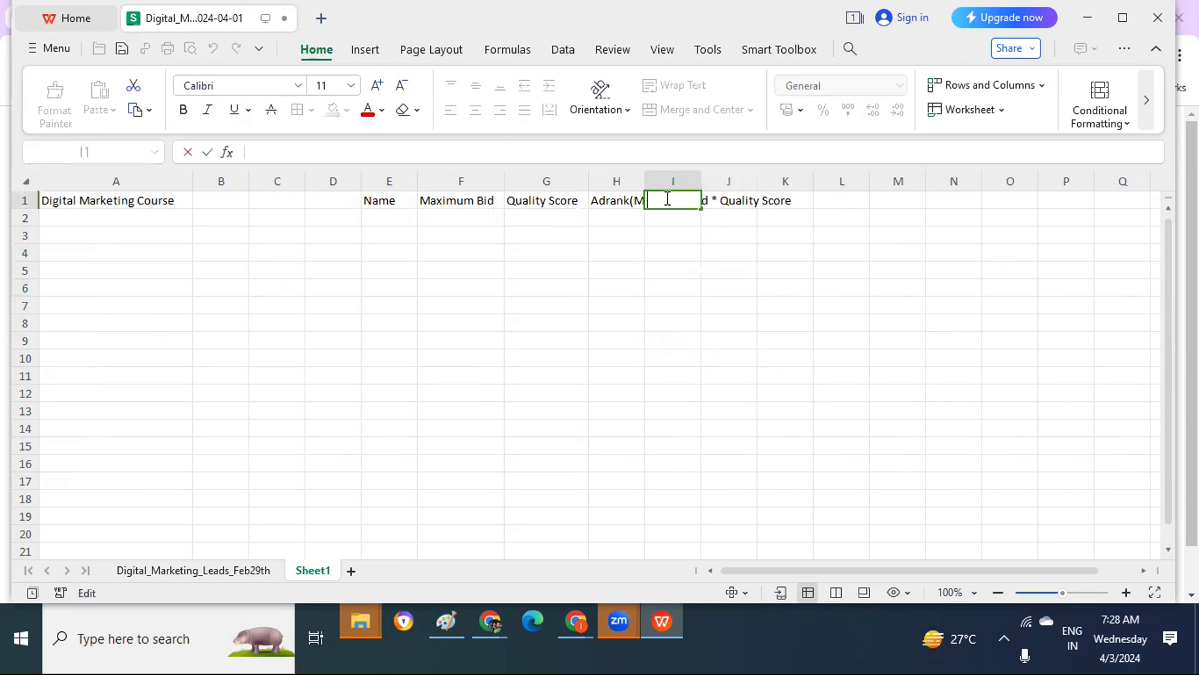
left_click(621, 198)
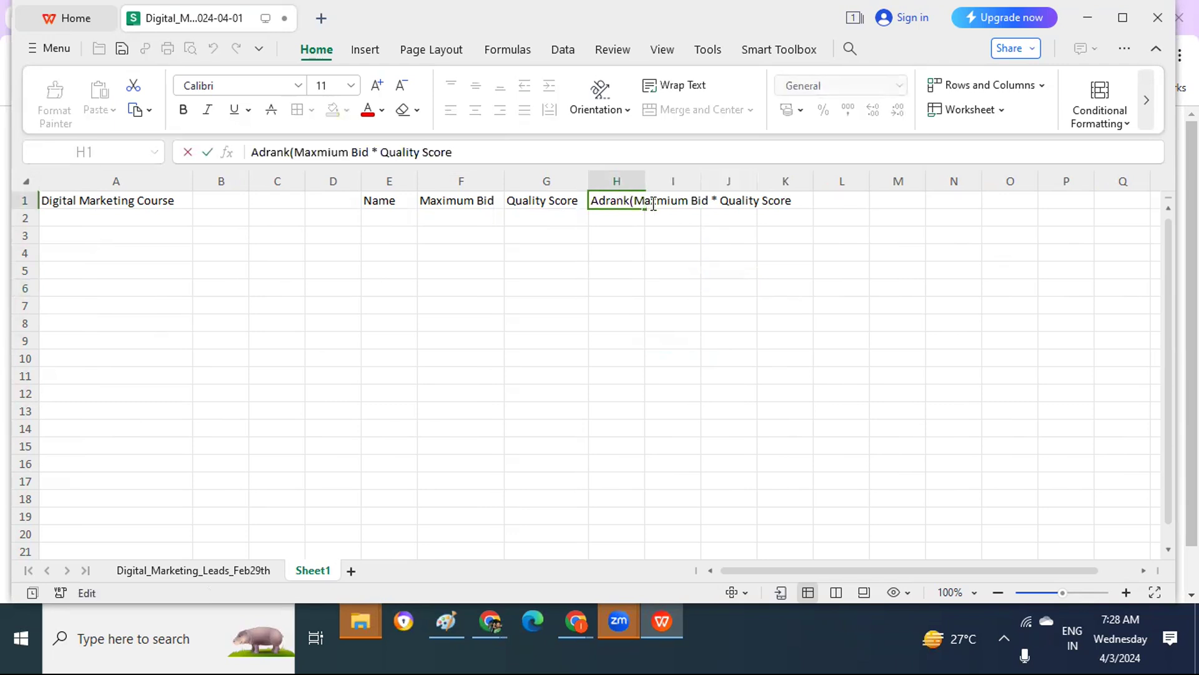
type(")")
double_click(644, 177)
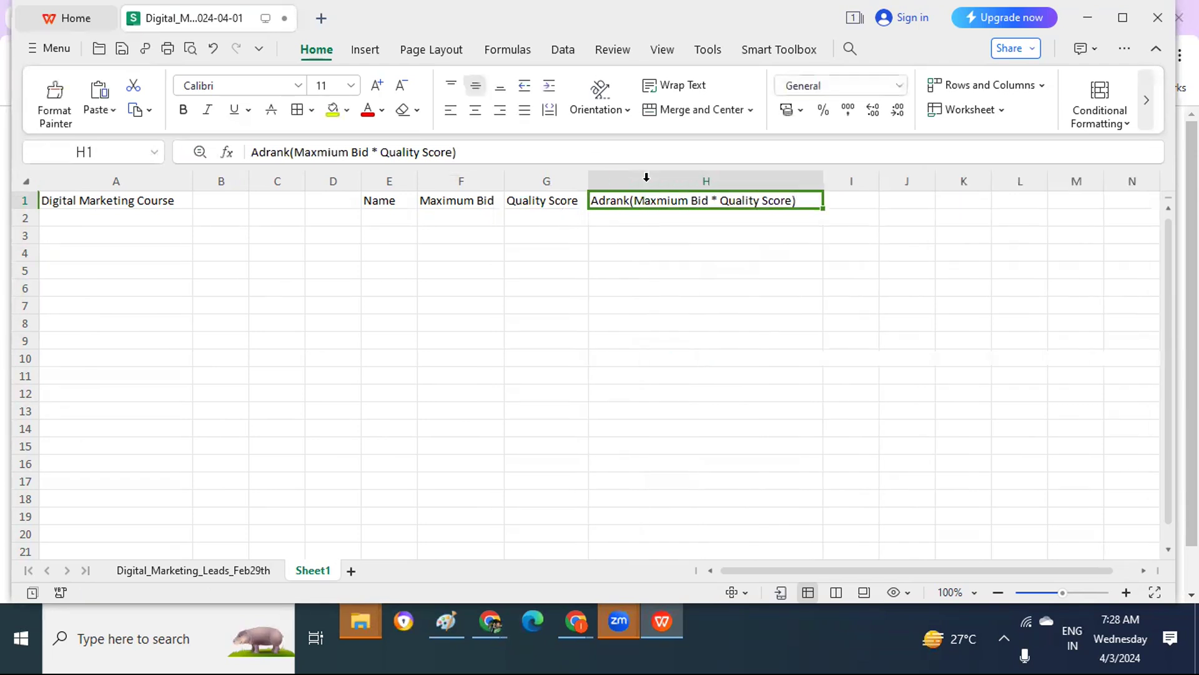
left_click(726, 479)
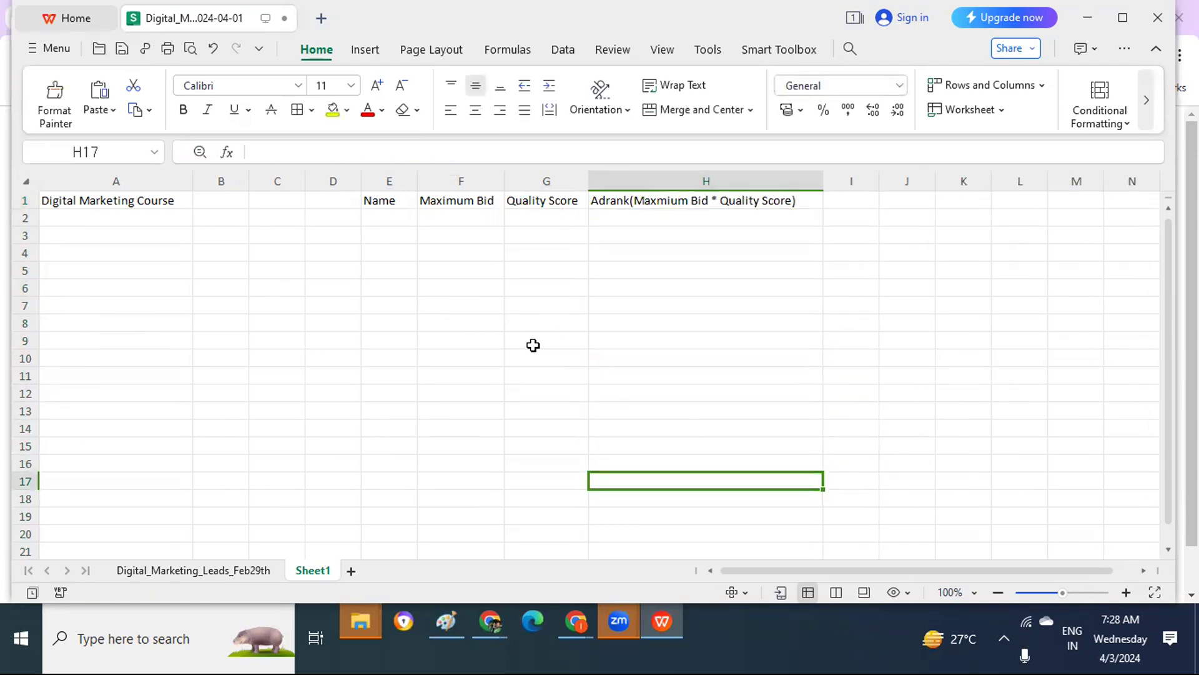
left_click(620, 358)
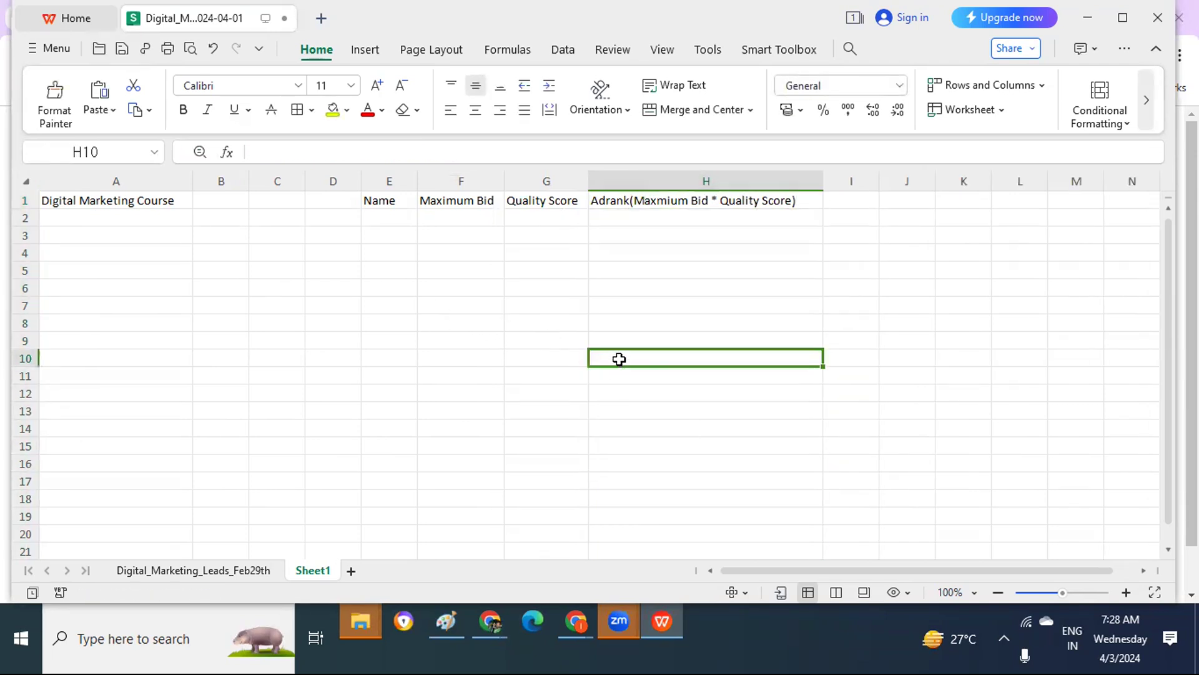
left_click(385, 199)
left_click(457, 202)
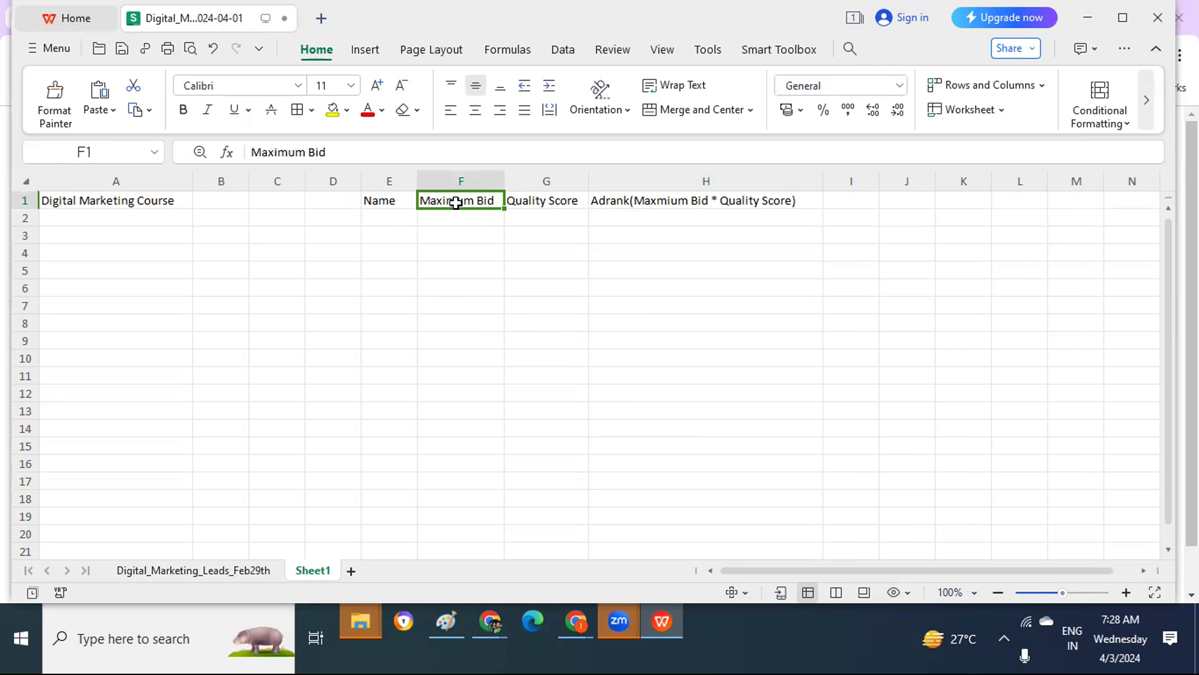
left_click(603, 265)
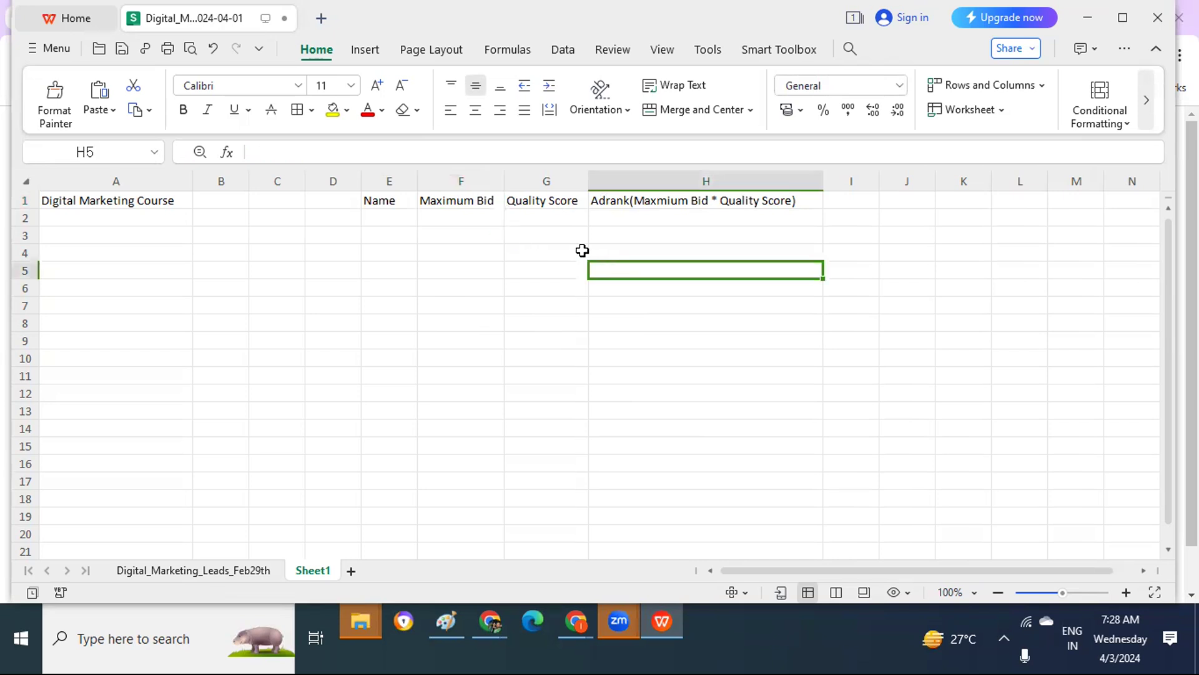
left_click(548, 204)
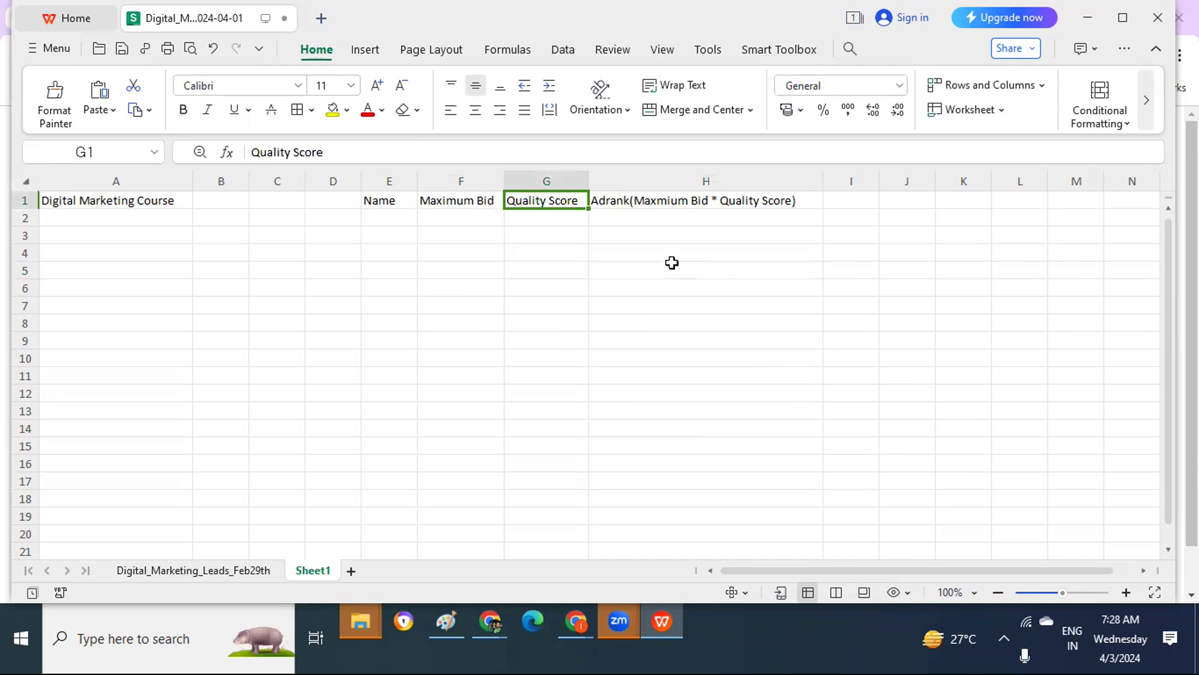
left_click(674, 201)
left_click(717, 373)
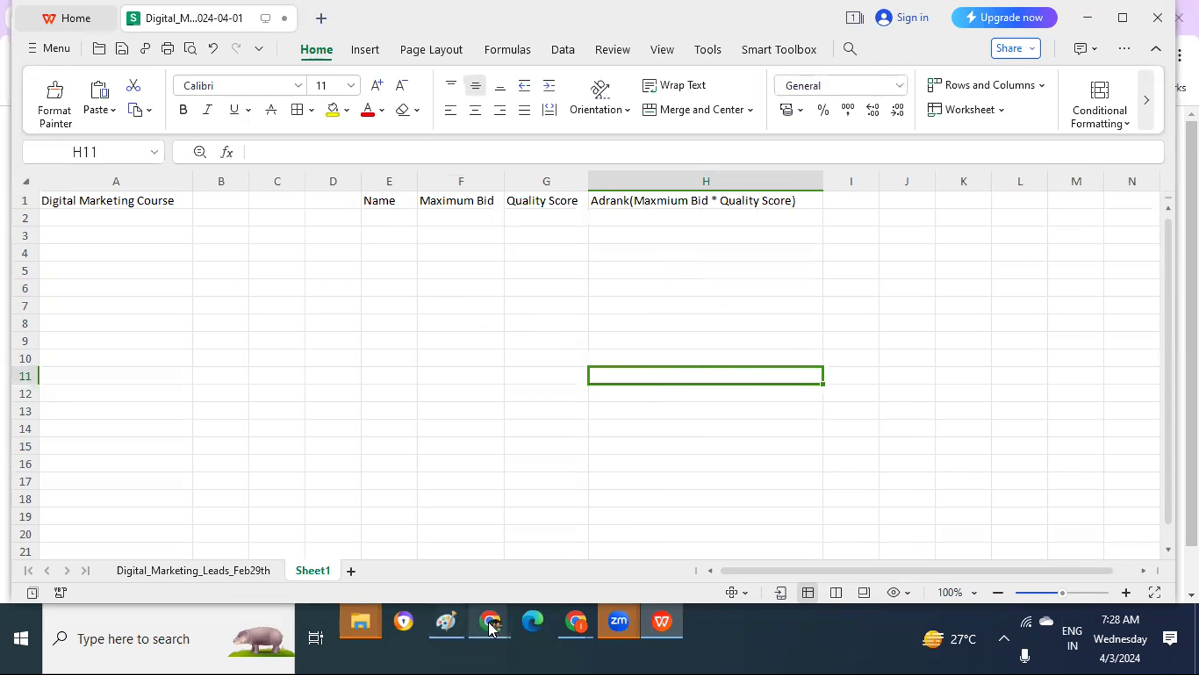
Enter the first three bidder names in E2, E3 and E4 under Name.
left_click(386, 213)
type("Hari")
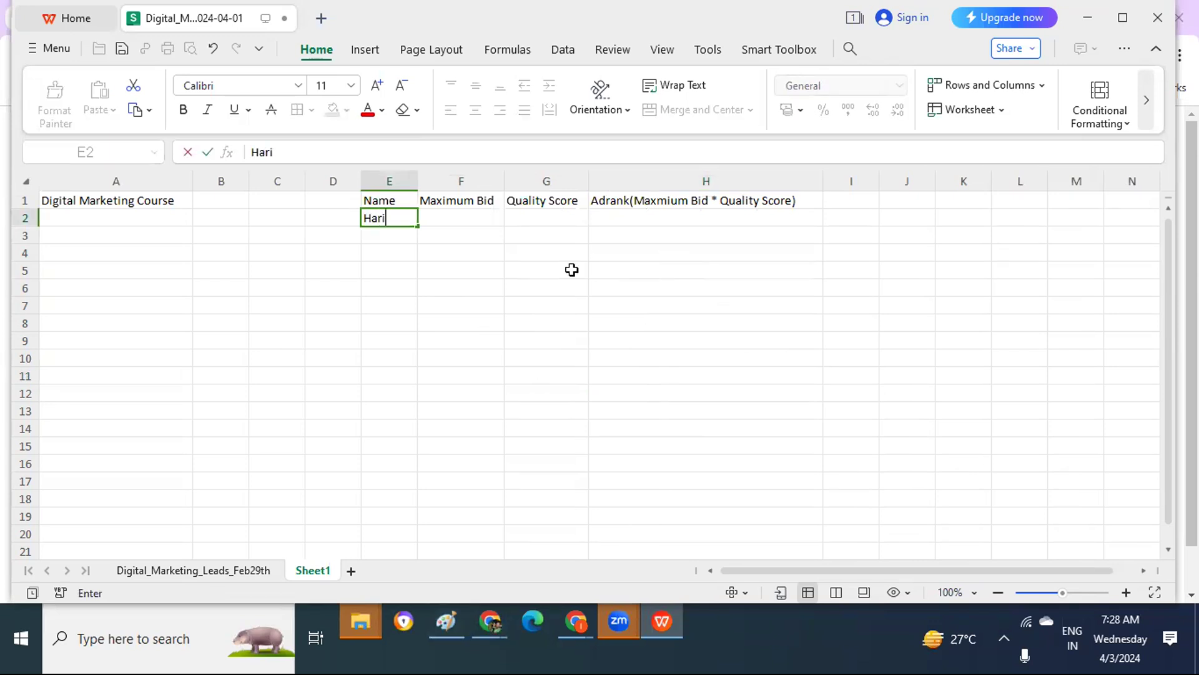
key("Return")
type("Shilpa")
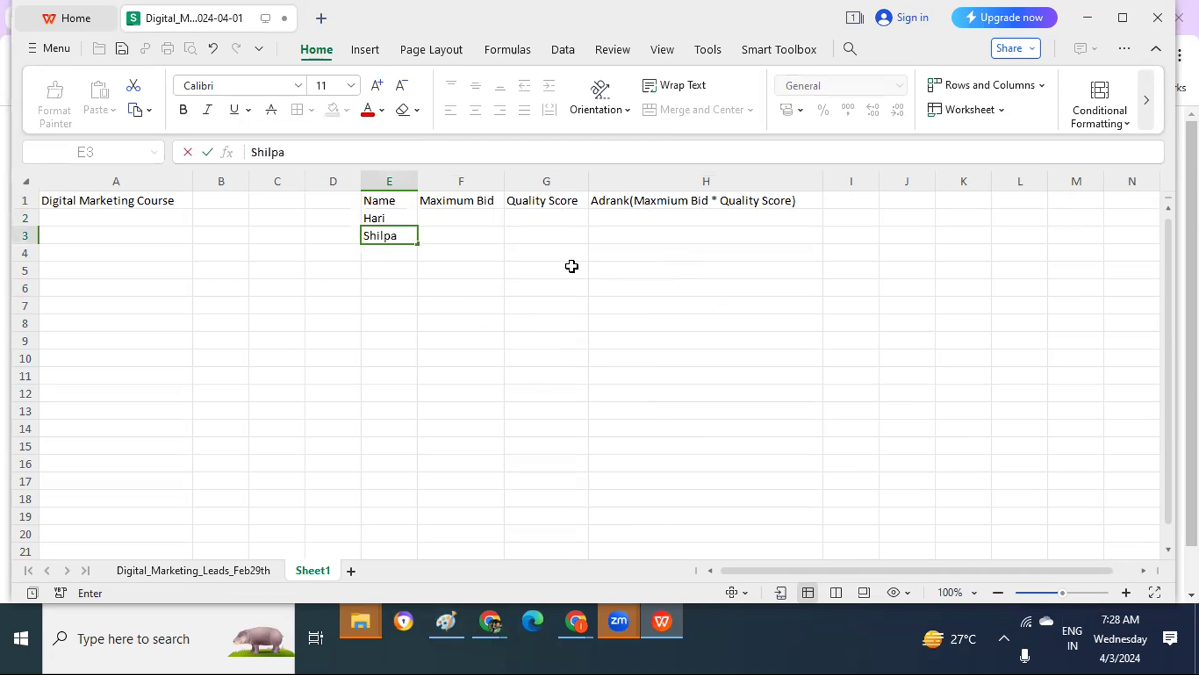
key("Return")
type("Rajkumar")
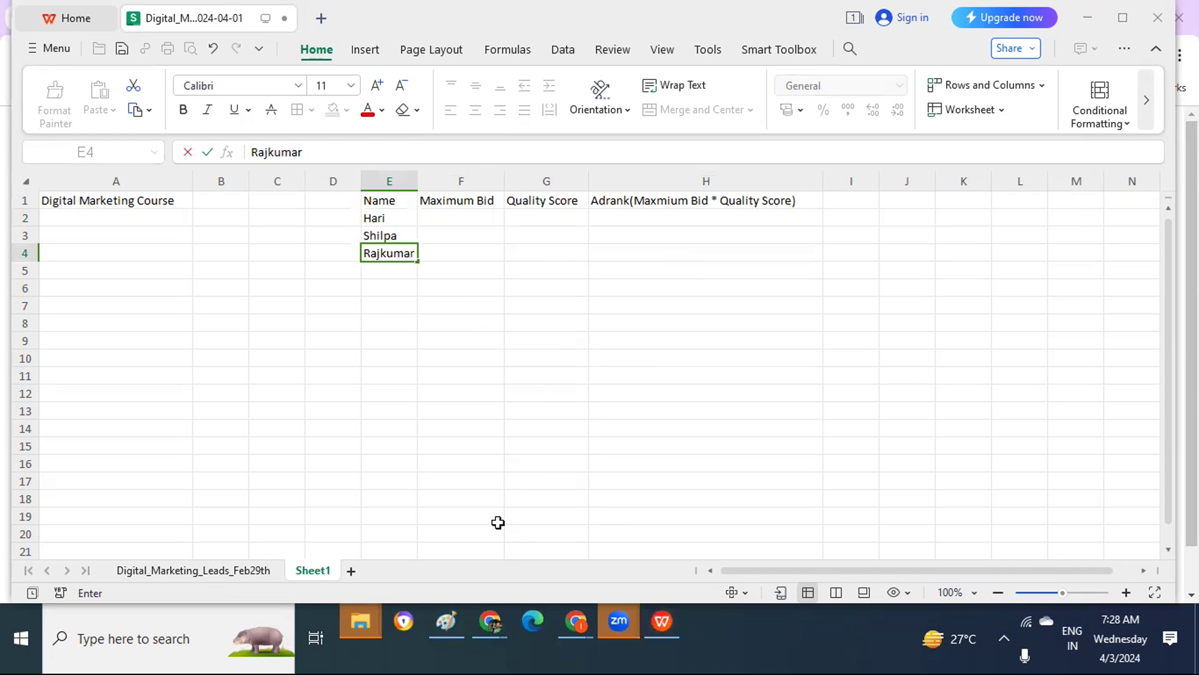
left_click(386, 275)
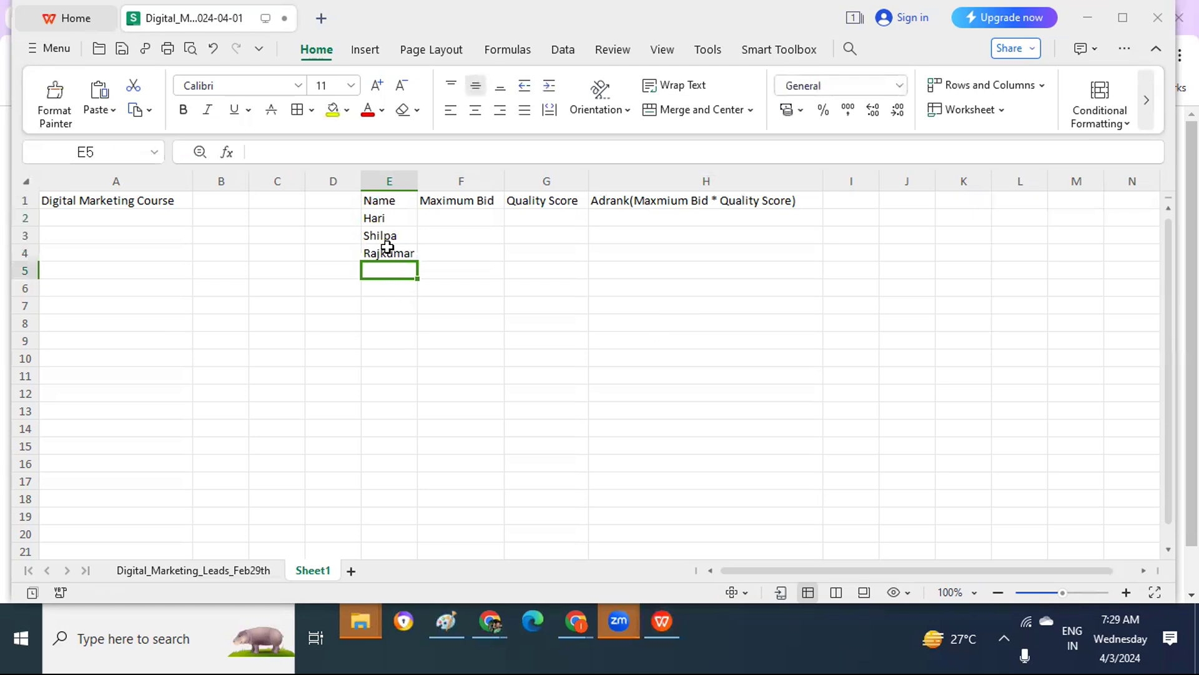
Enter the fourth bidder's name in E5.
left_click(439, 506)
left_click(386, 271)
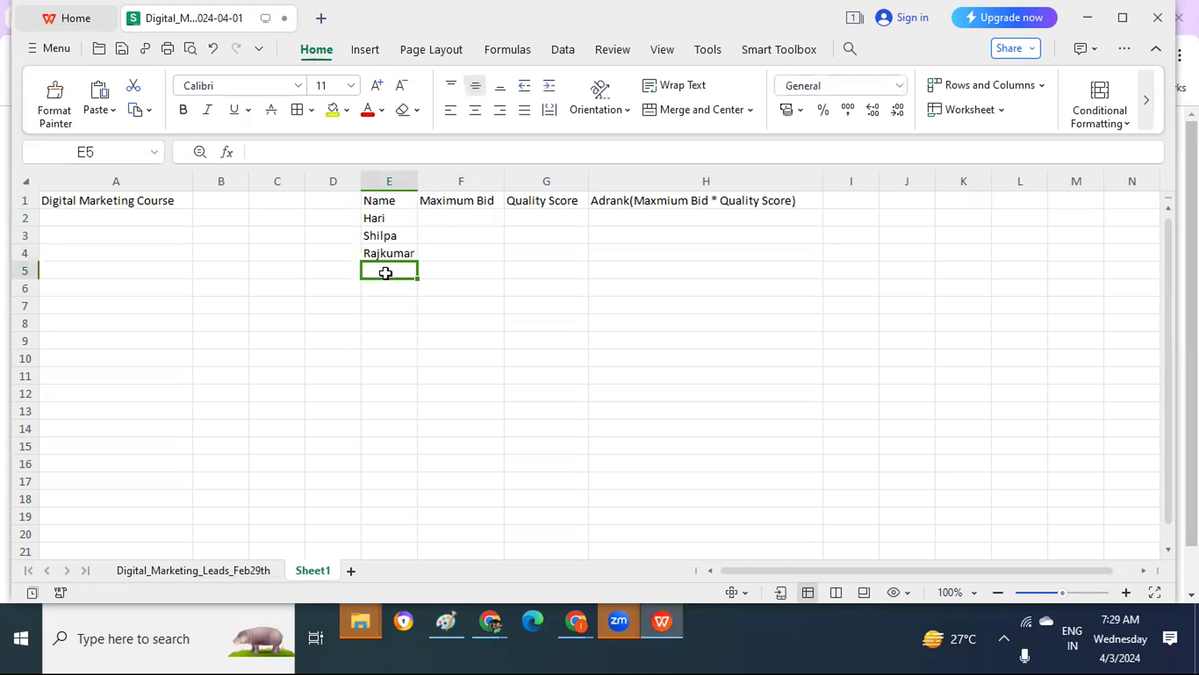
type("Prasad")
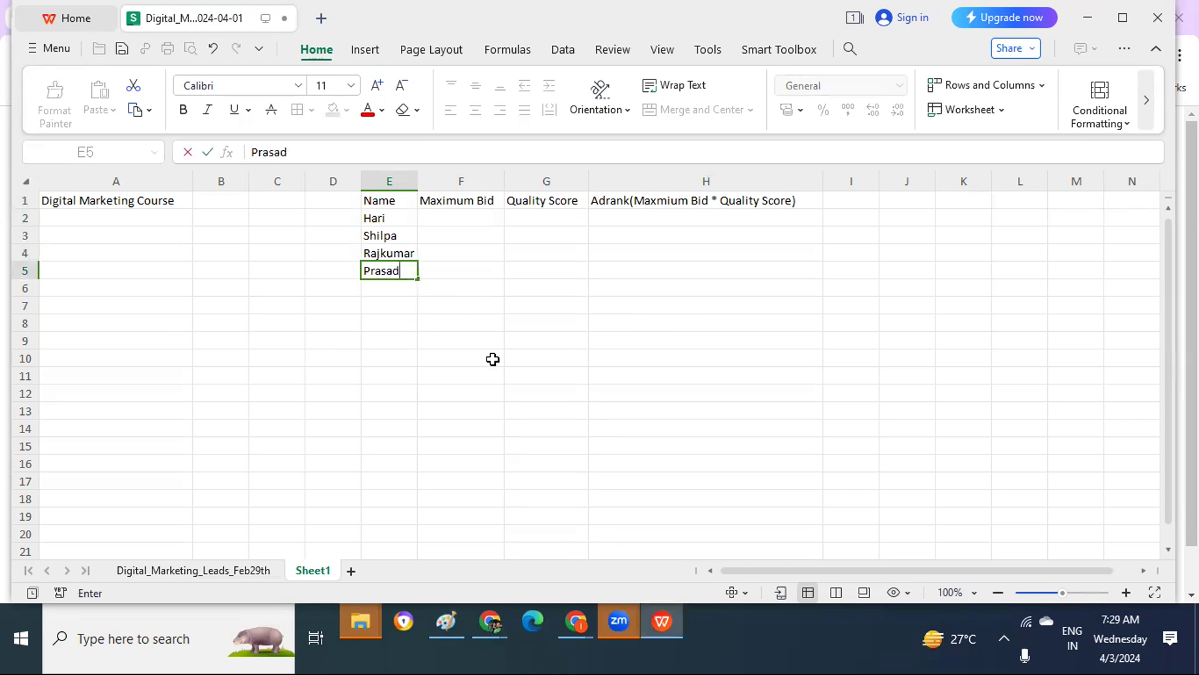
left_click(493, 360)
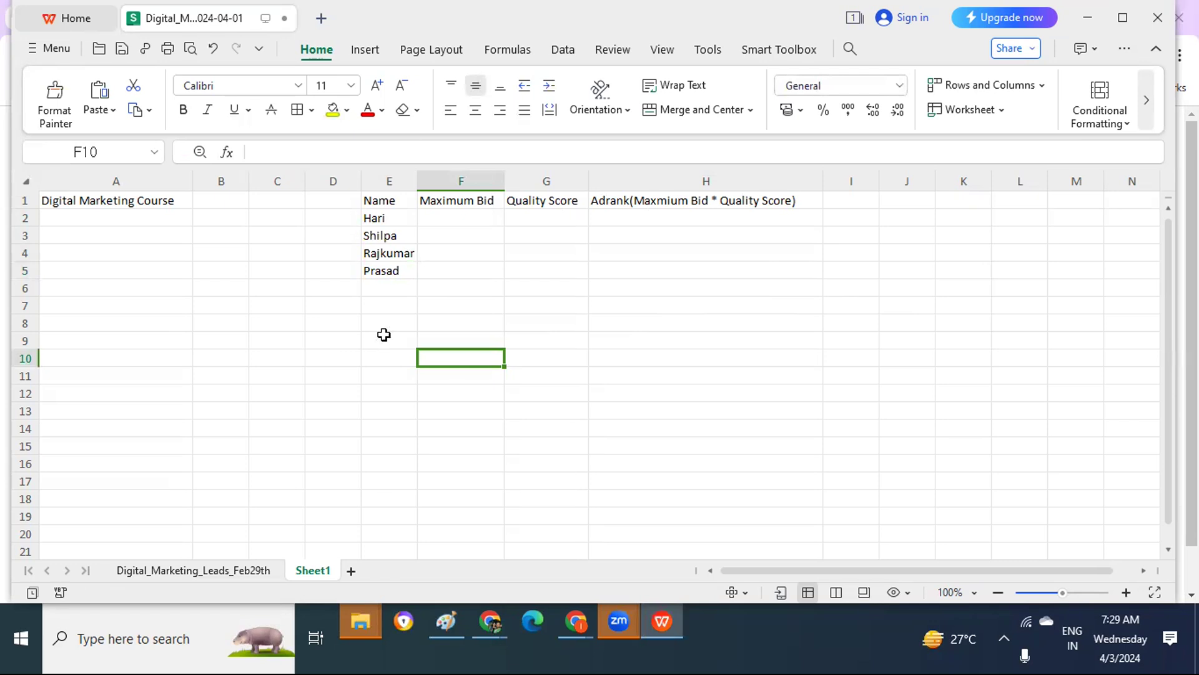
Select the names in E2:E5, then the Digital Marketing Course title in A1.
left_click_drag(389, 219, 398, 268)
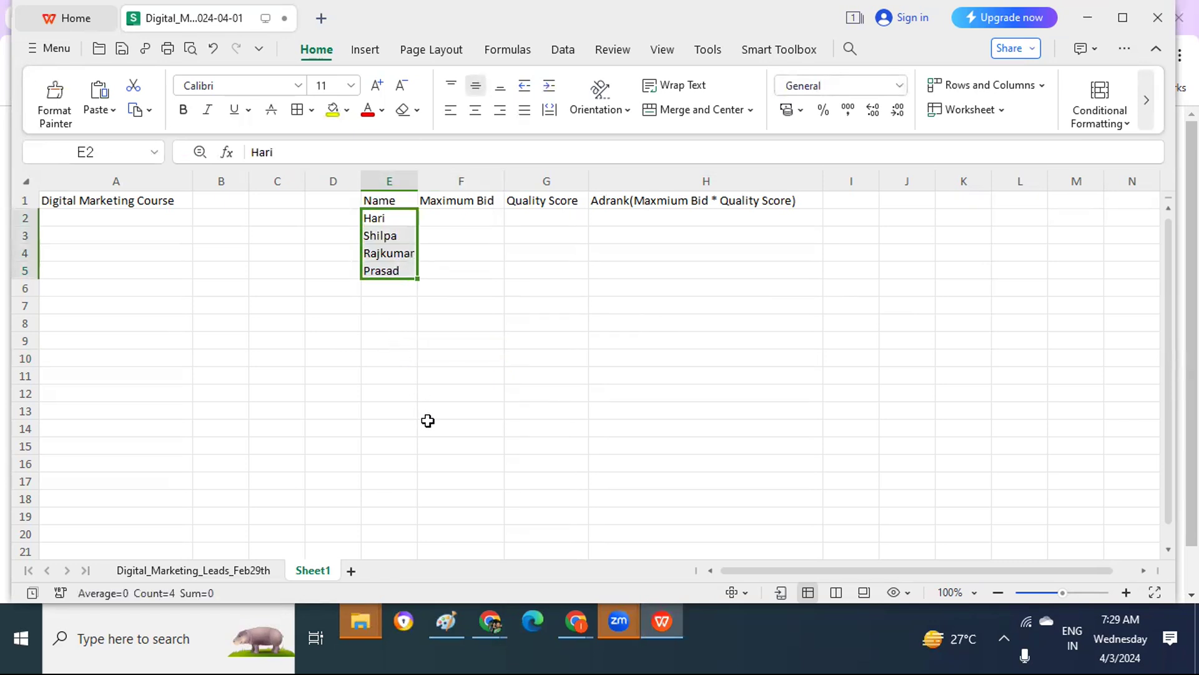
left_click(488, 410)
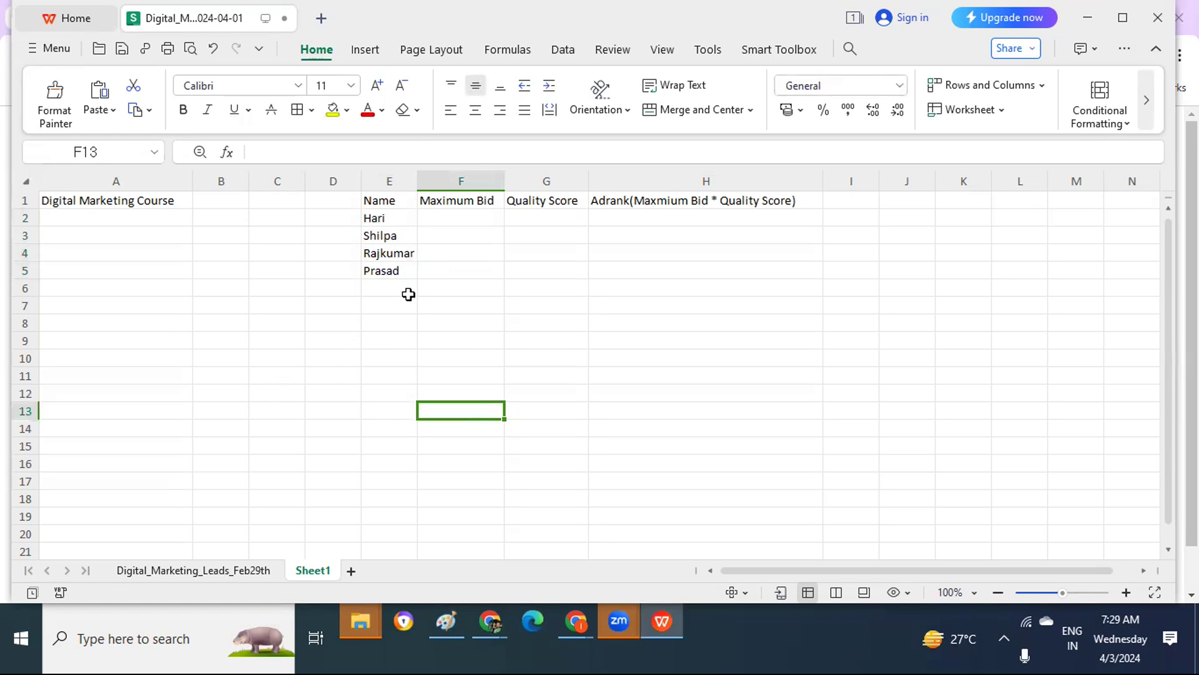
left_click_drag(386, 388, 387, 375)
left_click(227, 254)
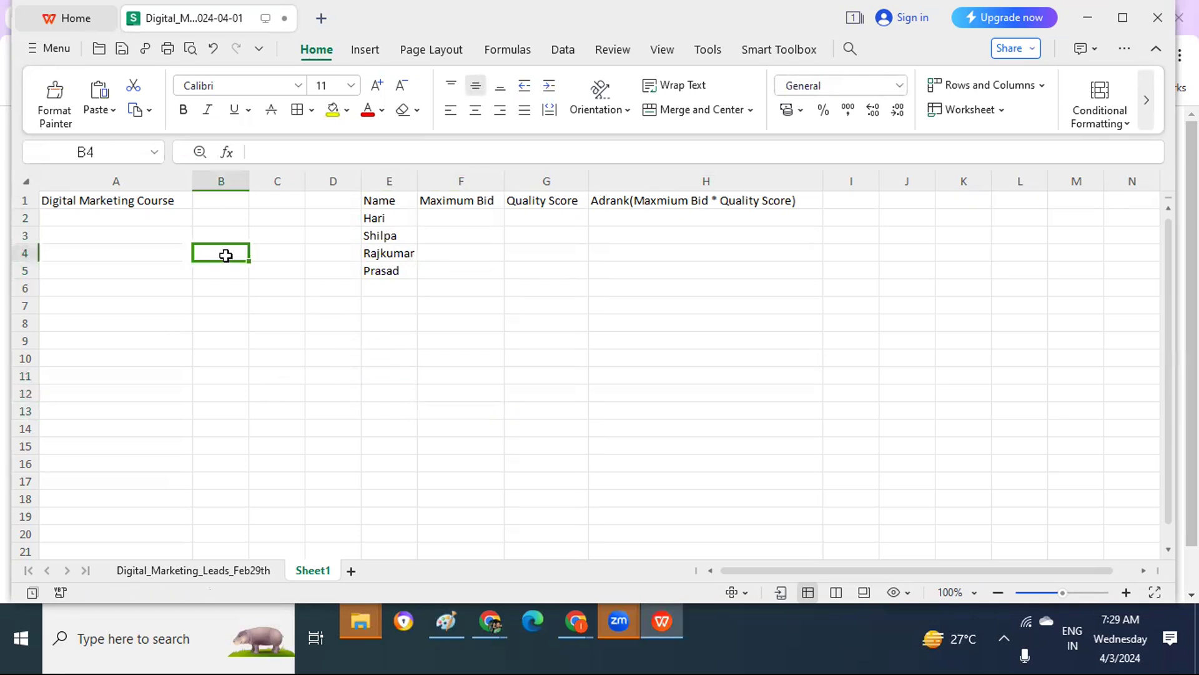
left_click(90, 201)
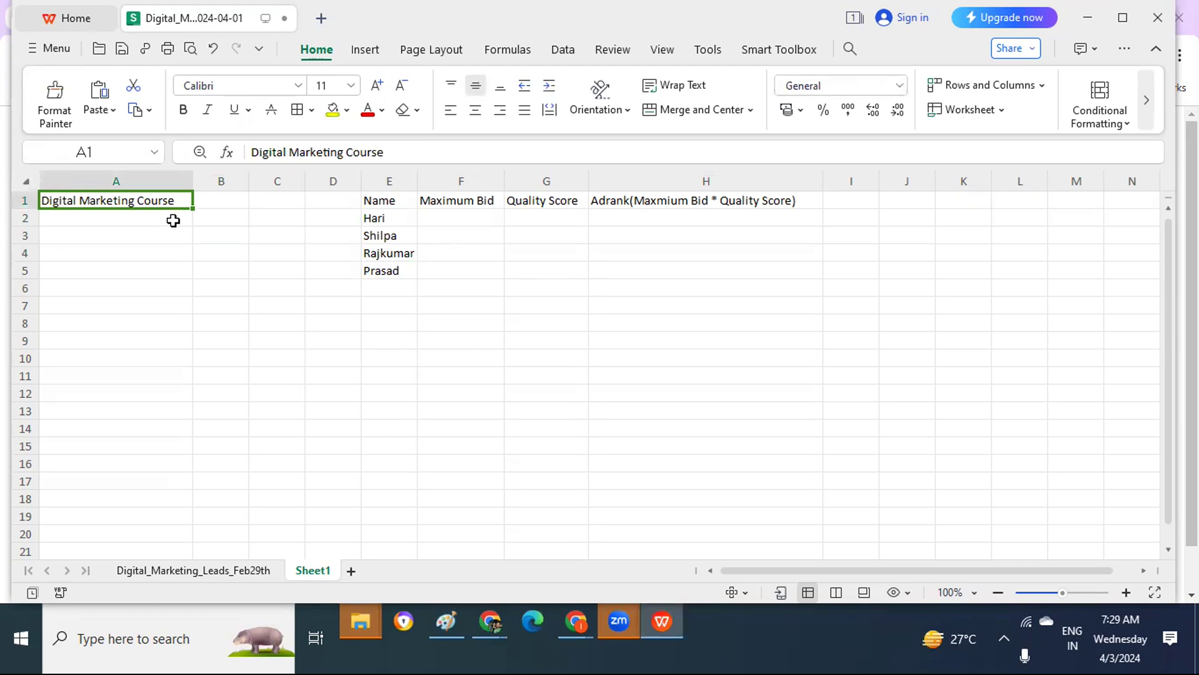
left_click(474, 404)
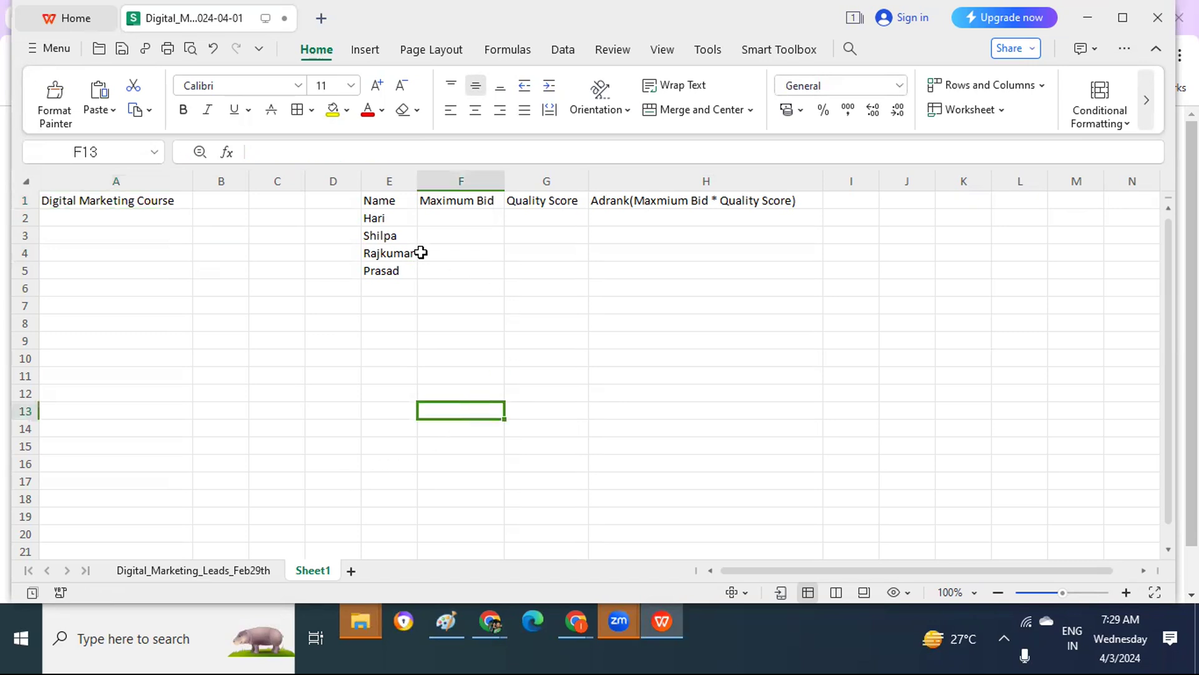
Enter Maximum Bids of 2 in F2 and 4 in F3.
left_click(446, 215)
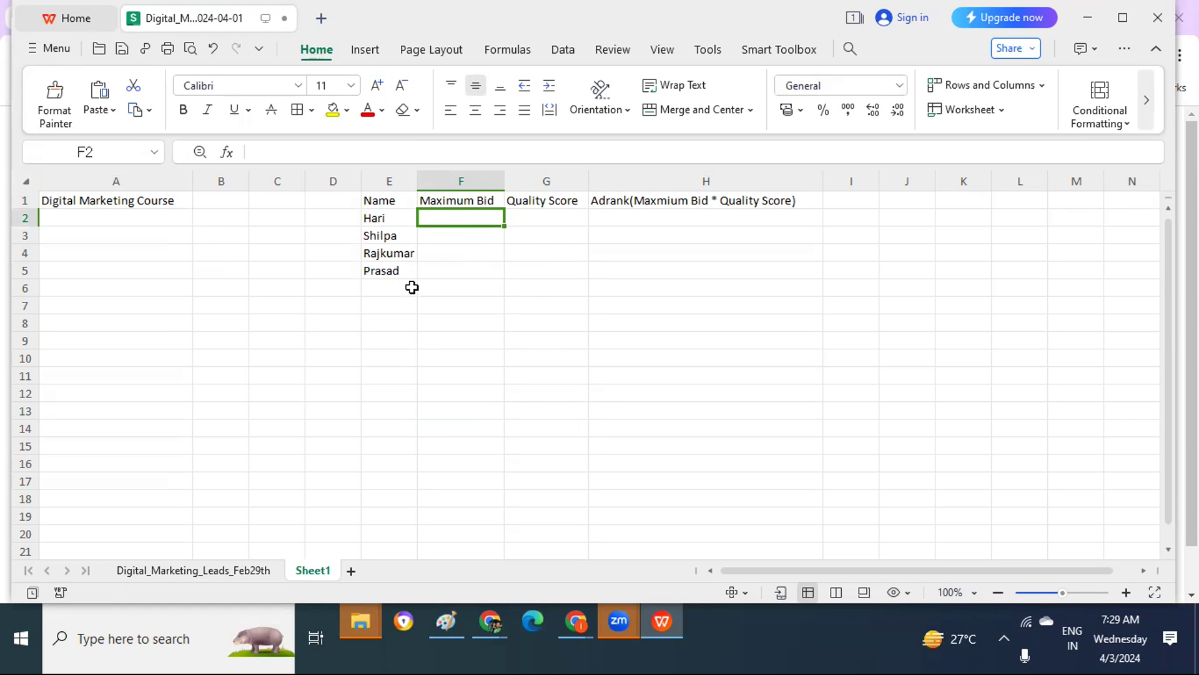
type("2")
left_click(478, 346)
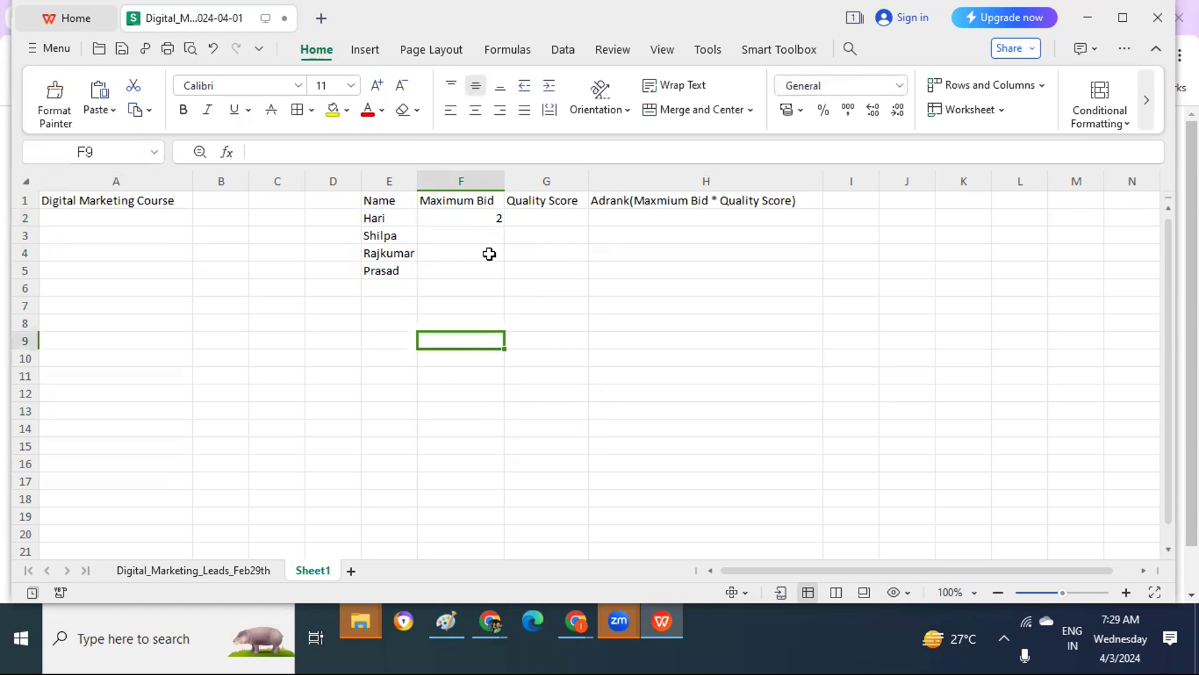
left_click(474, 234)
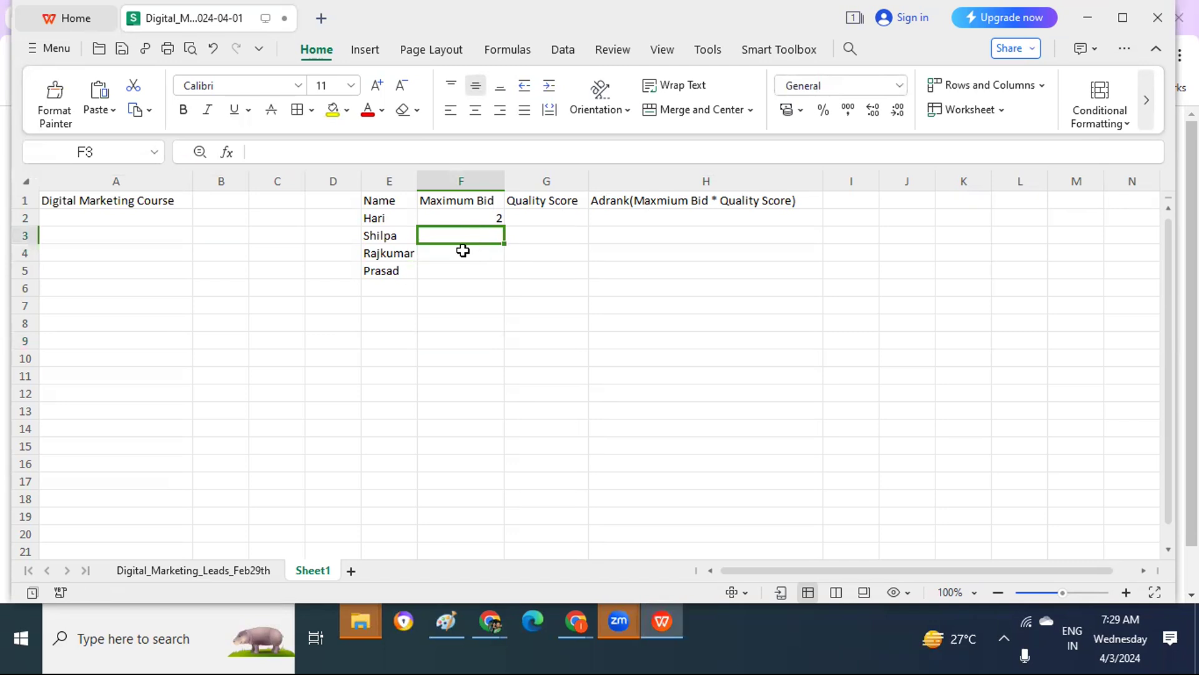
type("4")
left_click(464, 341)
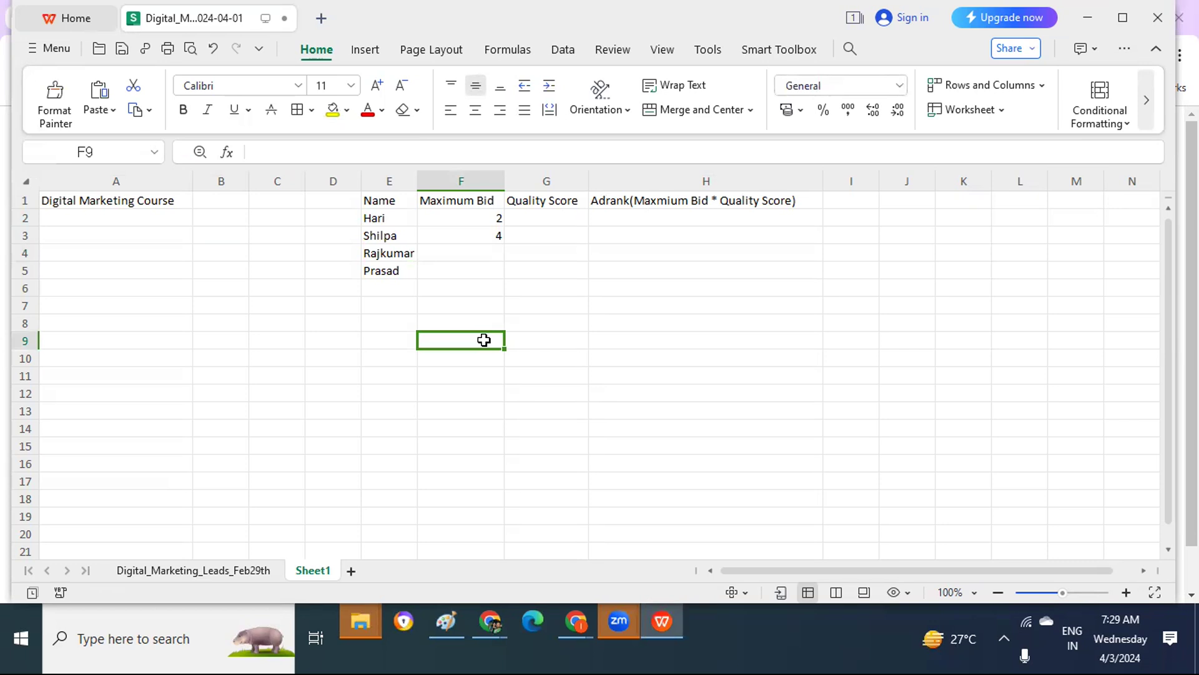
Enter bids of 6 in F4 and 8 in F5, then select an empty Adrank cell.
left_click(486, 258)
type("6")
left_click(487, 326)
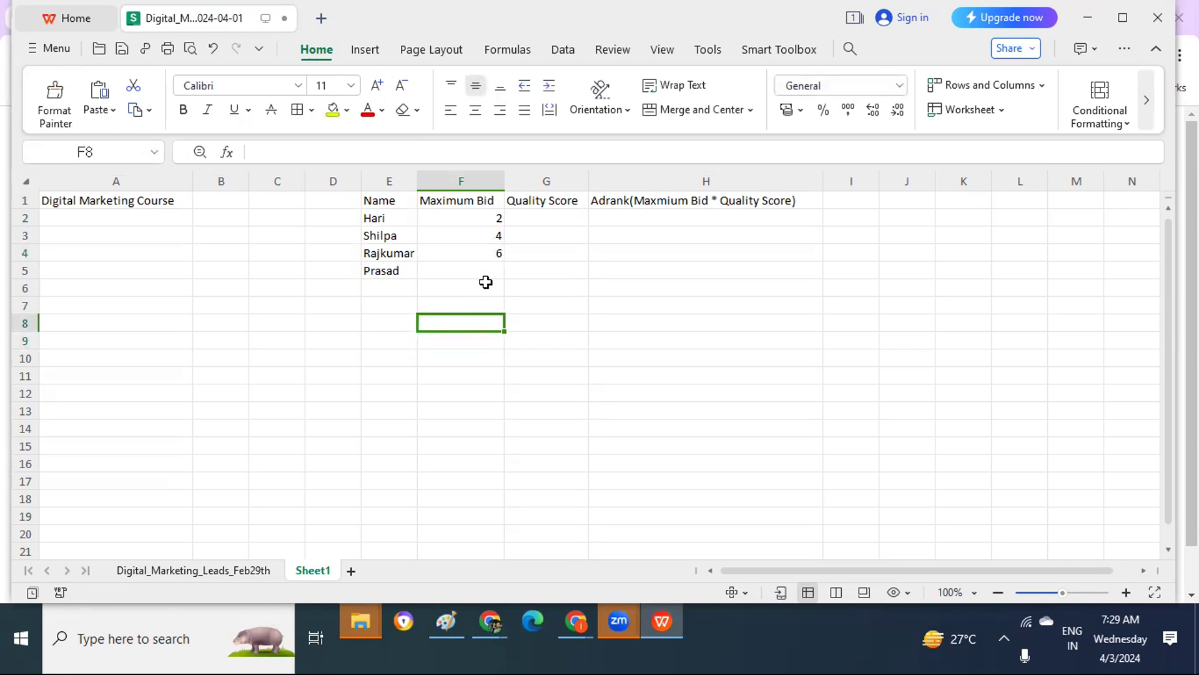
left_click(482, 257)
left_click(495, 271)
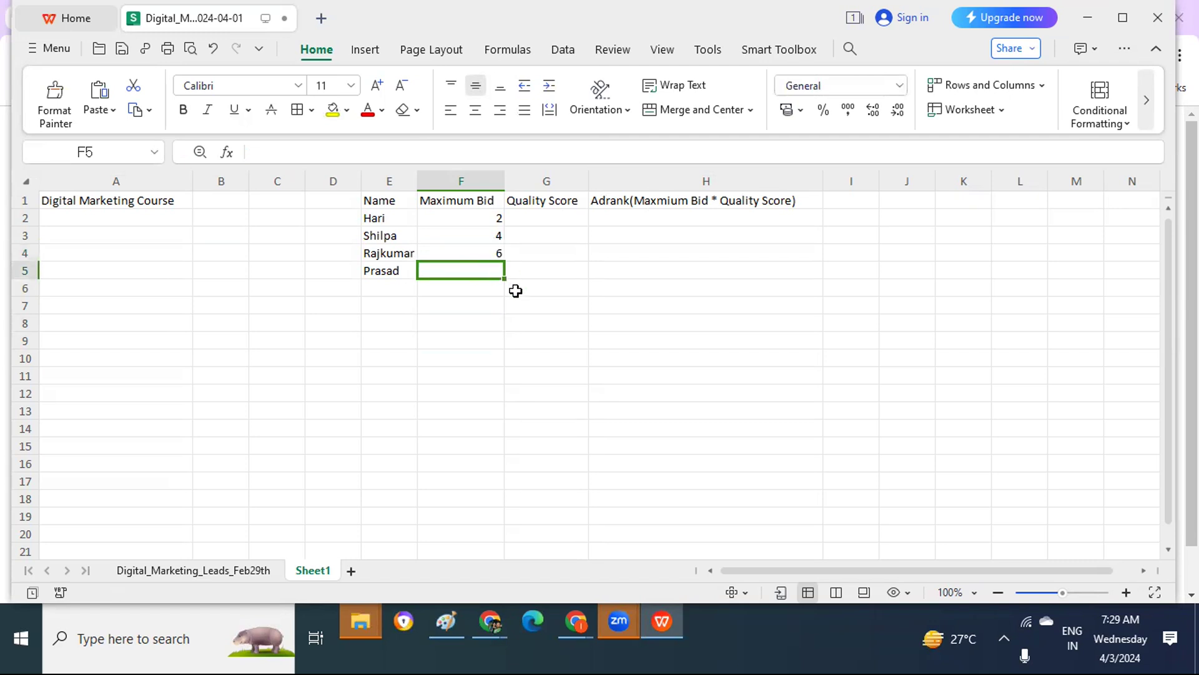
type("8")
left_click(544, 341)
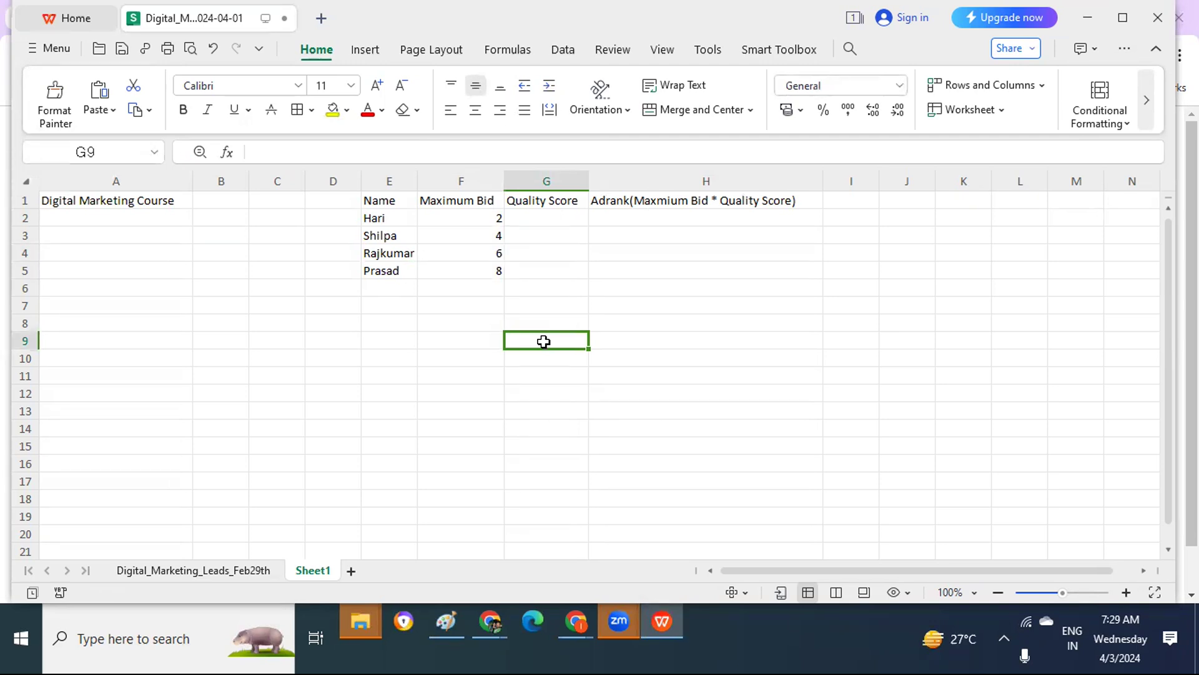
left_click(593, 338)
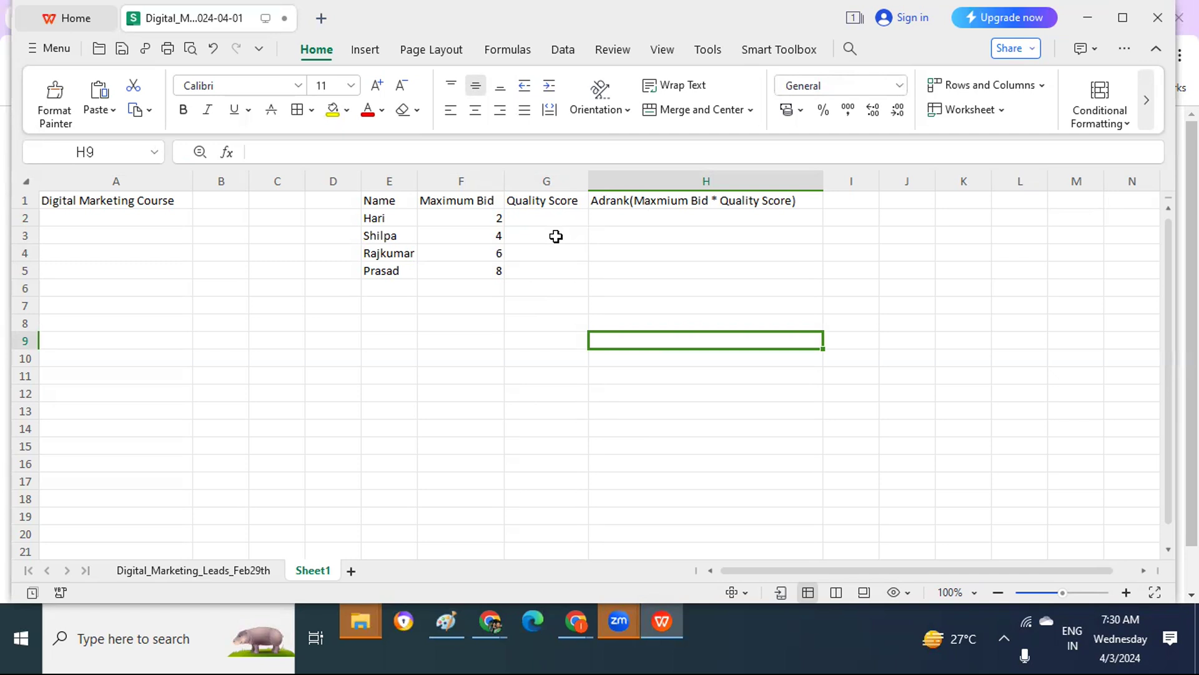
Show the open Google Chrome windows from the taskbar icon.
left_click(508, 635)
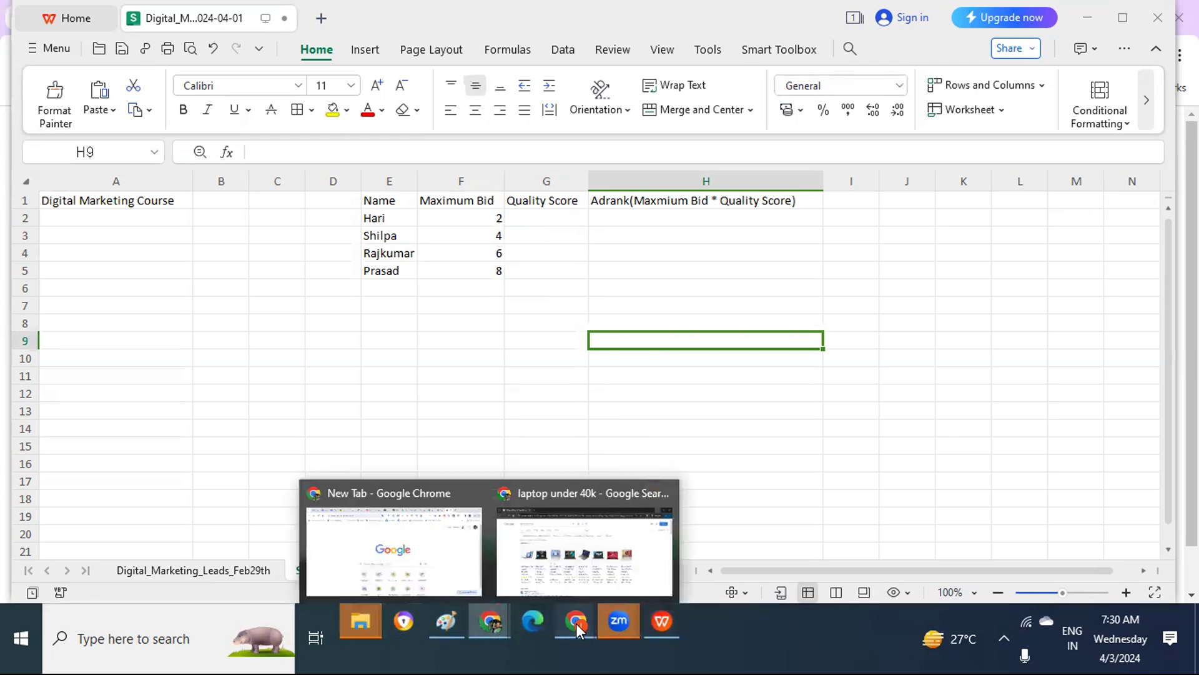
Switch to Chrome, close the wrong Docs tab, and go to the Feb -19th - Morning - 7 to 9 Batch notes.
mouse_move(576, 624)
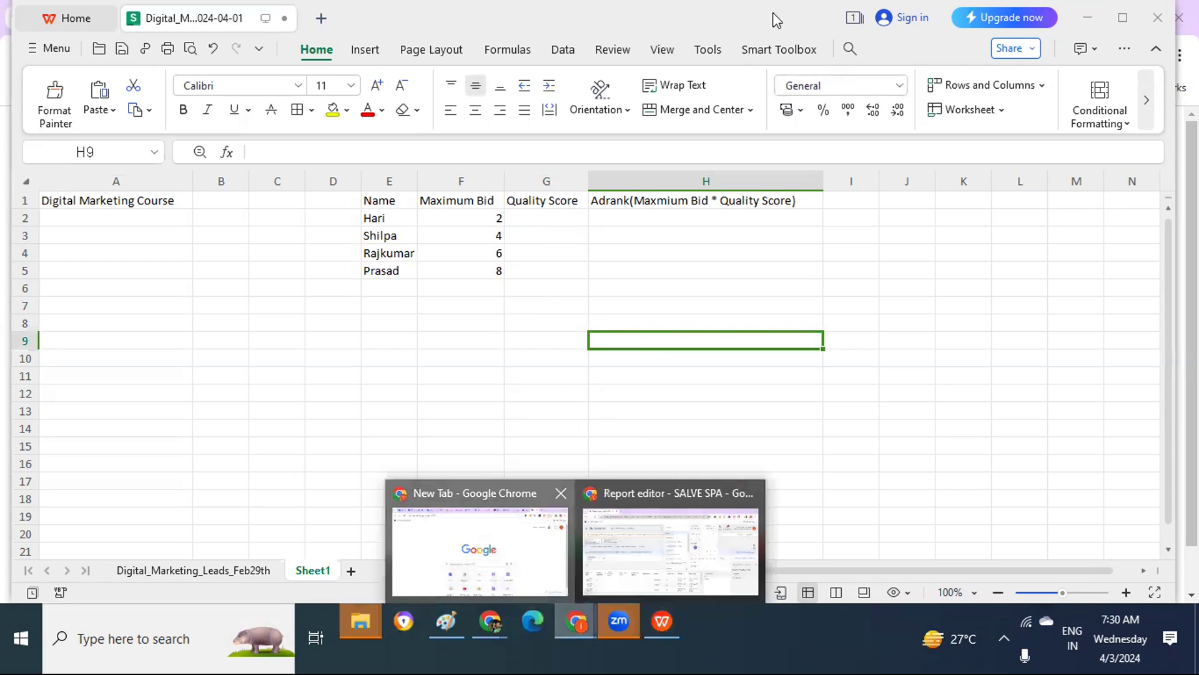
left_click(688, 537)
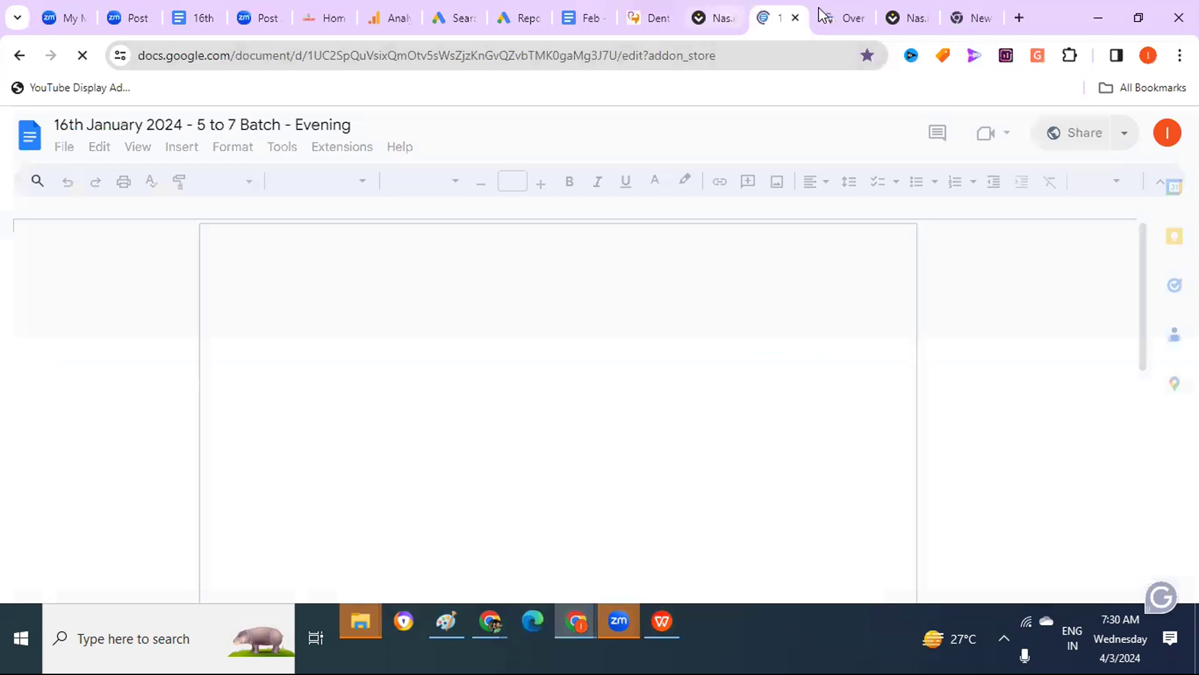
left_click(796, 18)
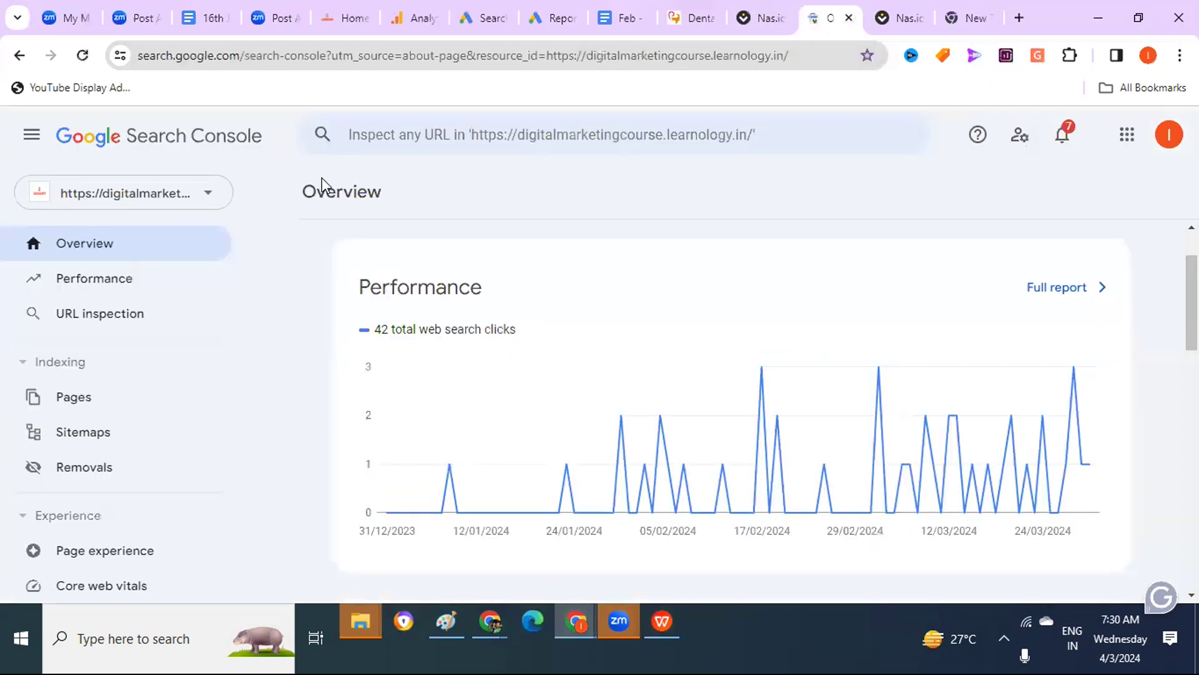
left_click(621, 18)
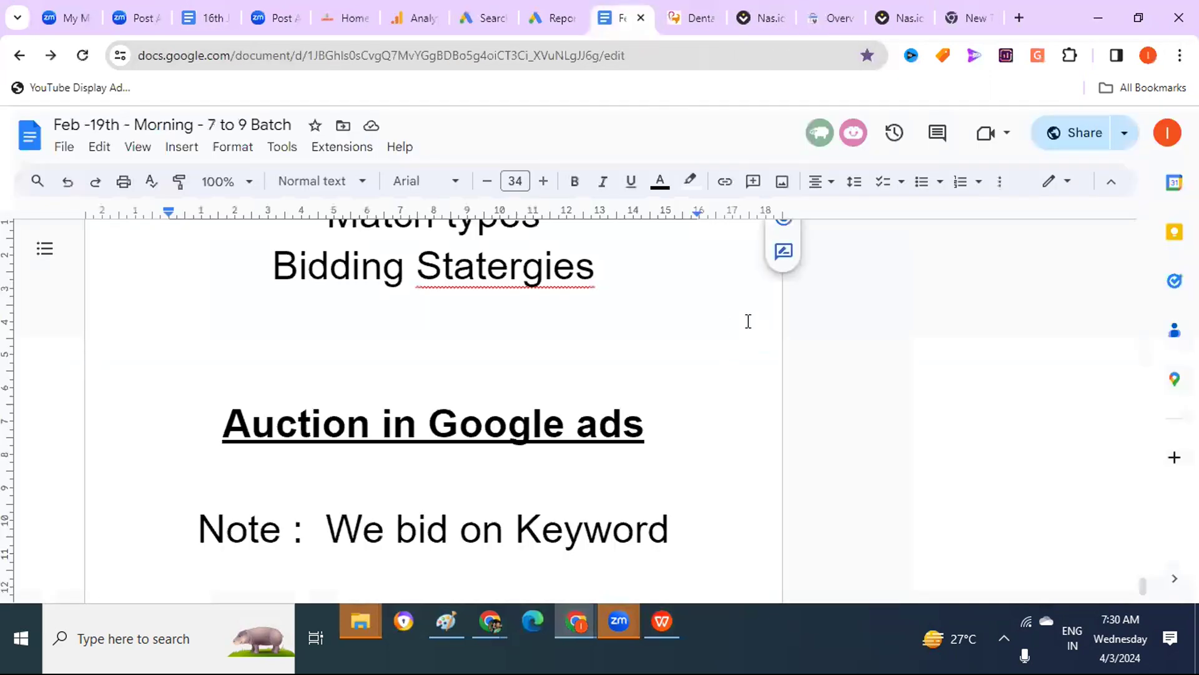
Add a bold, underlined 'Quality Score' heading below the keyword note.
key("Return")
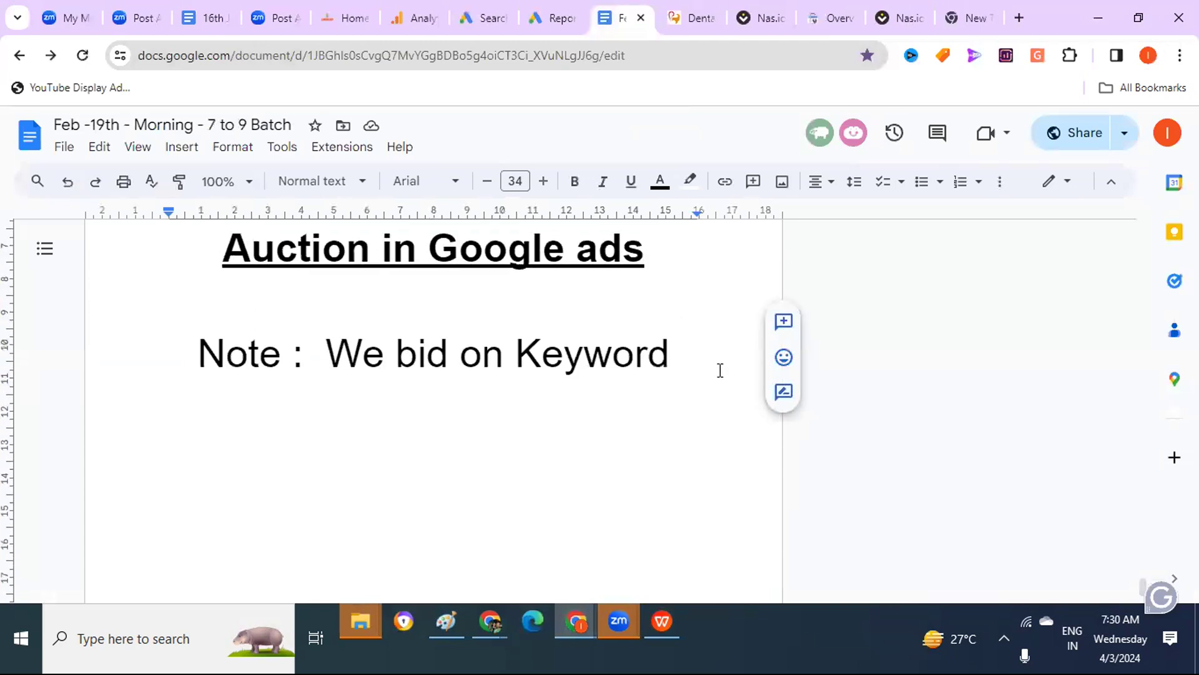
key("Return")
type("Qua")
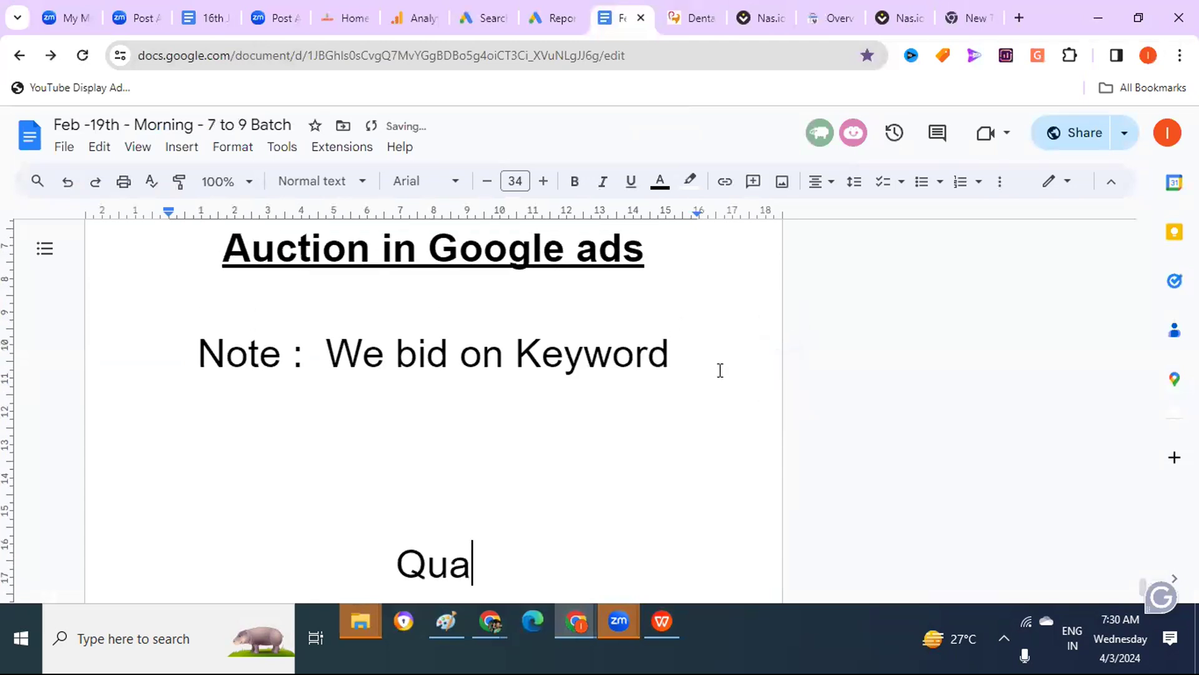
type("lity Score")
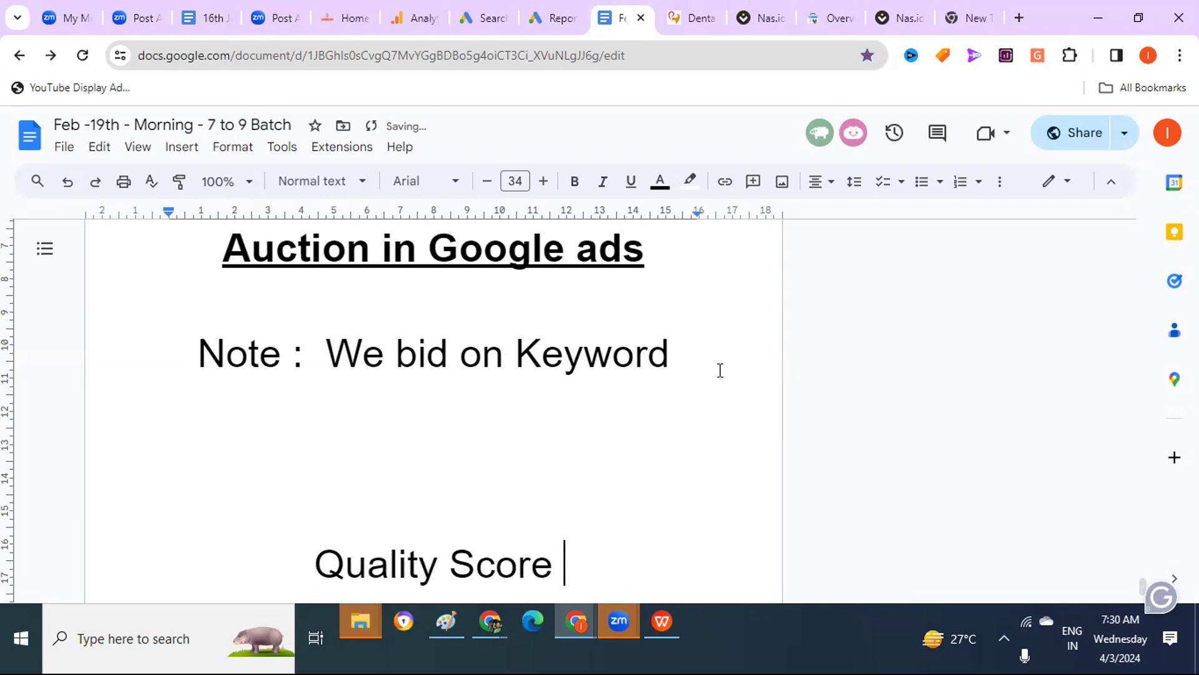
scroll(625, 262, "down", 5)
left_click_drag(316, 303, 633, 305)
key("ctrl+b")
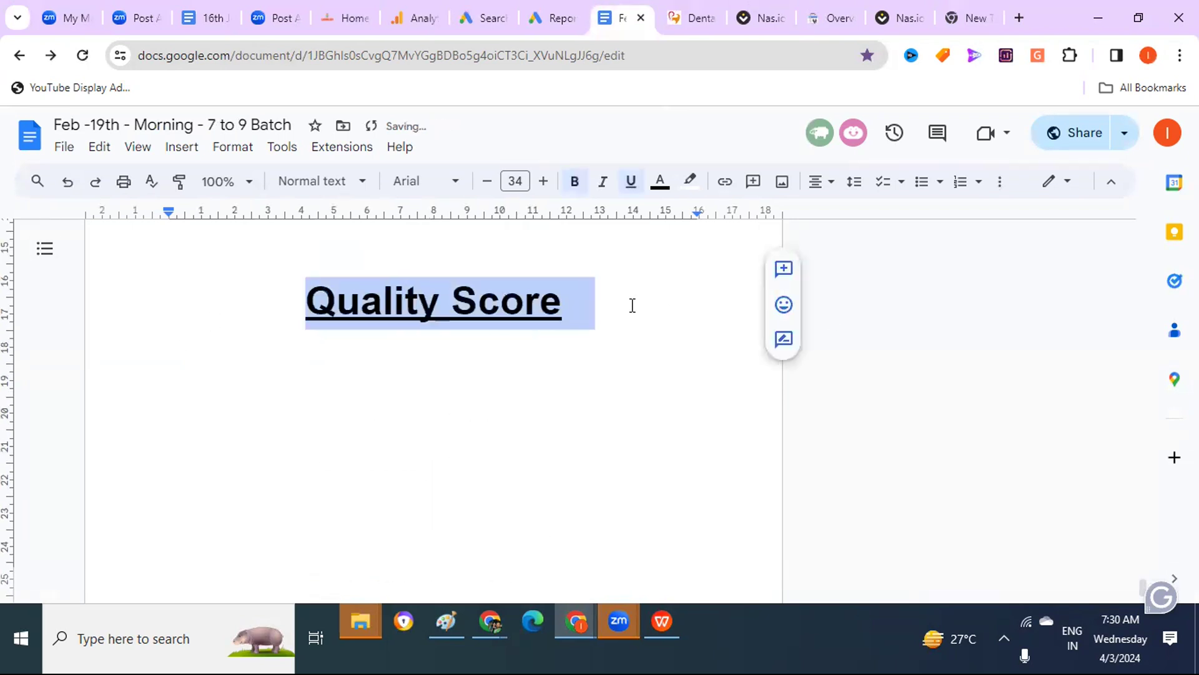
key("ctrl+u")
left_click(655, 316)
key("Return")
key("Return")
key("ctrl+b")
key("ctrl+u")
Type 'After your ad is launched, Google will give Quality to your keywords' under the heading.
type("Ad")
key("BackSpace")
type("fter your ad is launc")
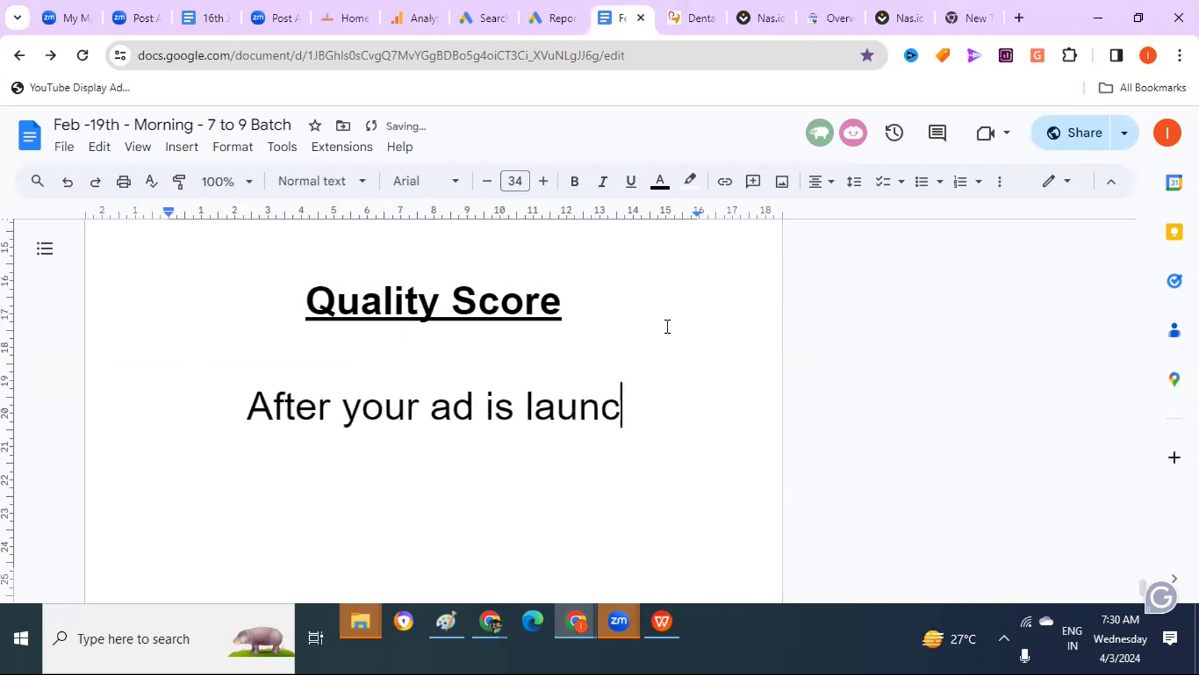
type("hed, Google")
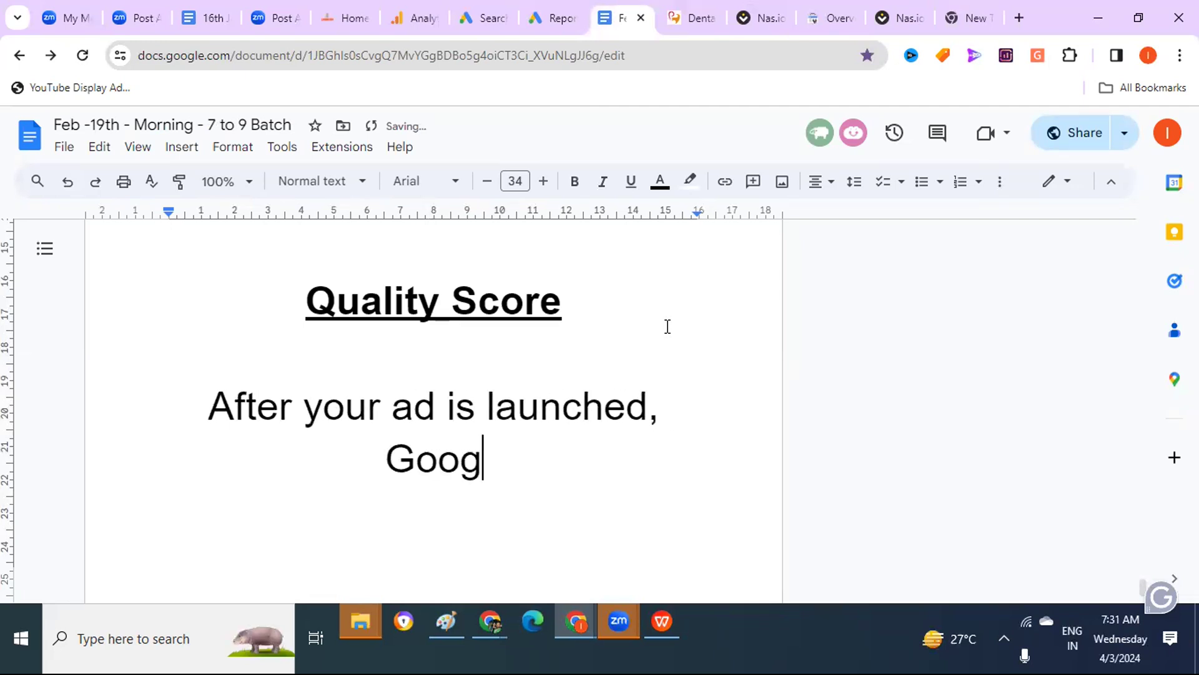
key("BackSpace")
type("le will give ")
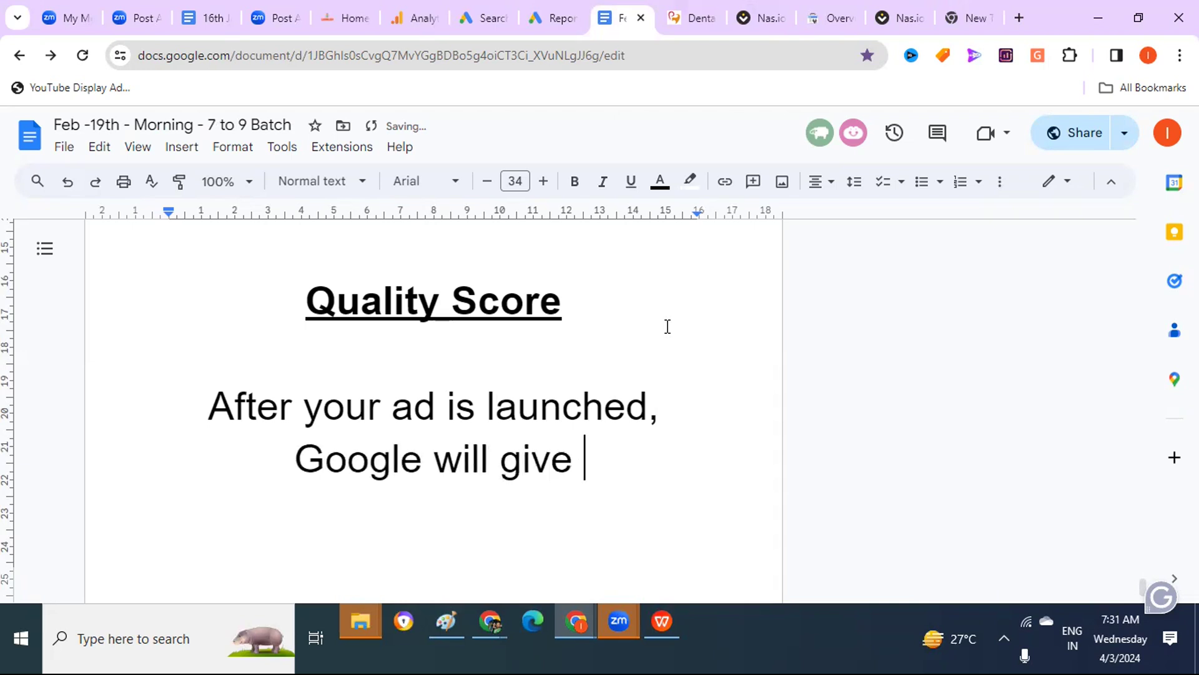
type("Qua")
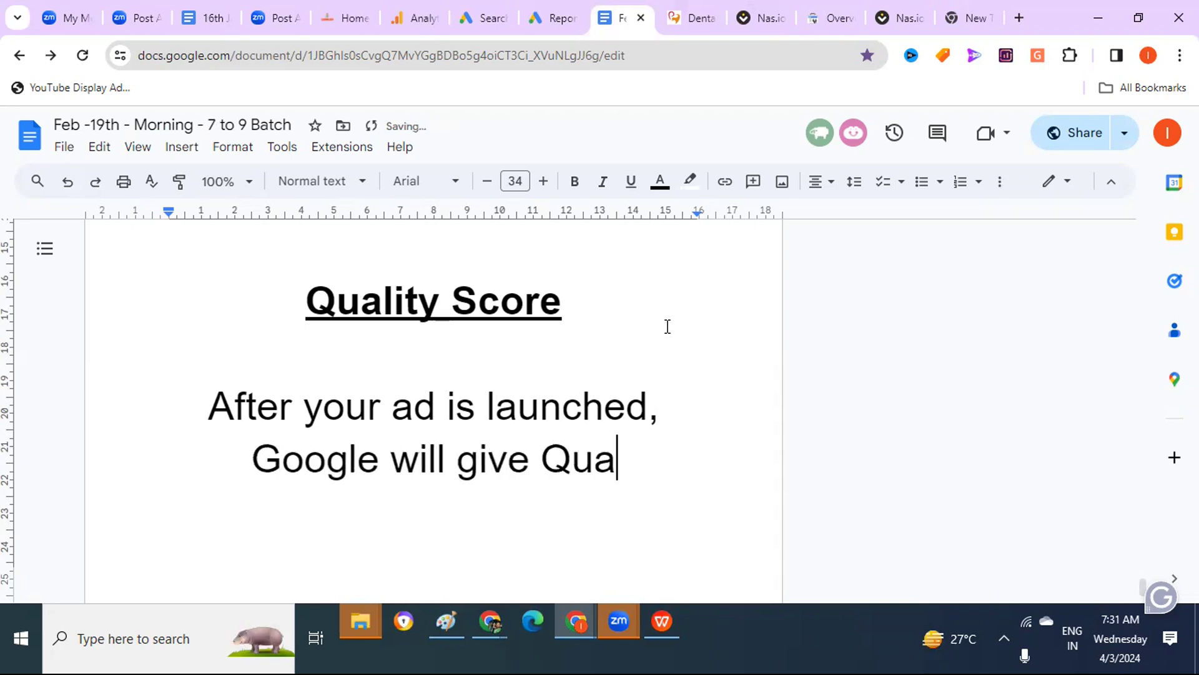
type("lity t")
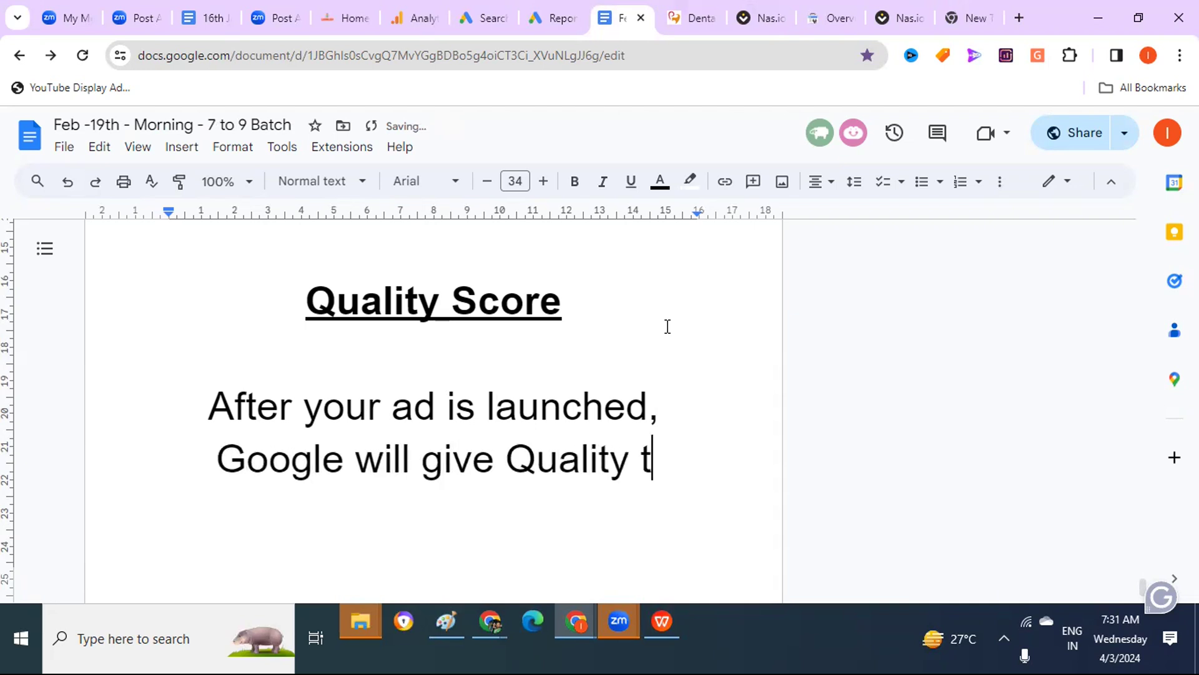
type("o your keyword")
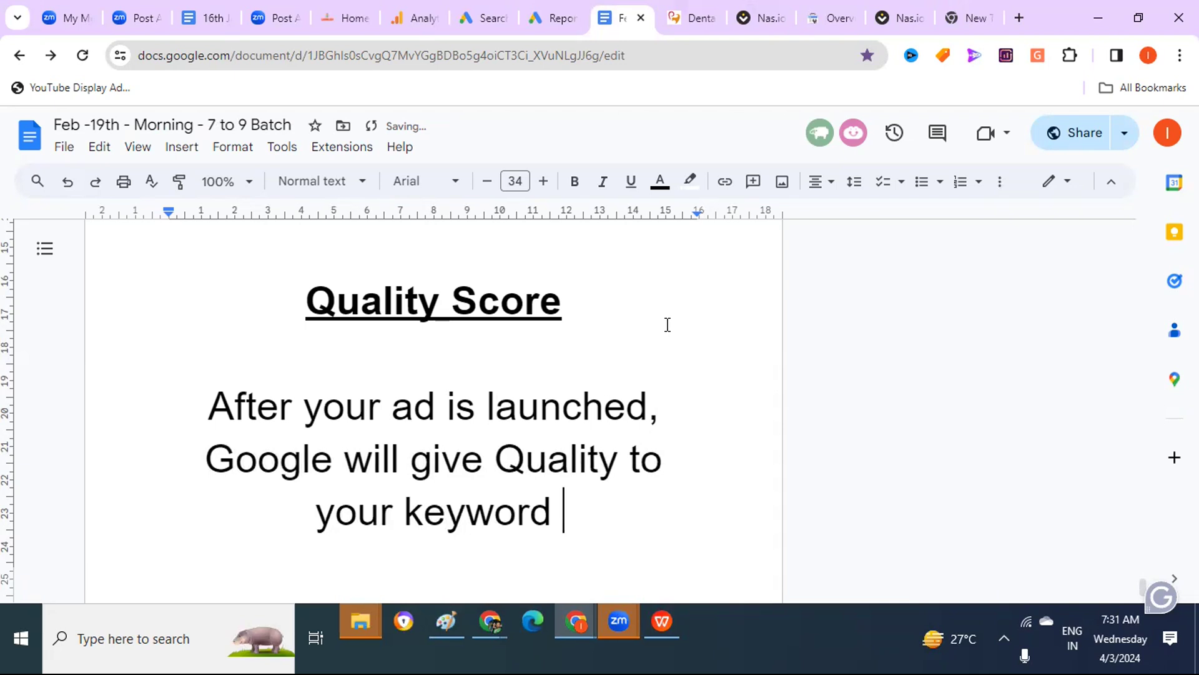
key("BackSpace")
type("s")
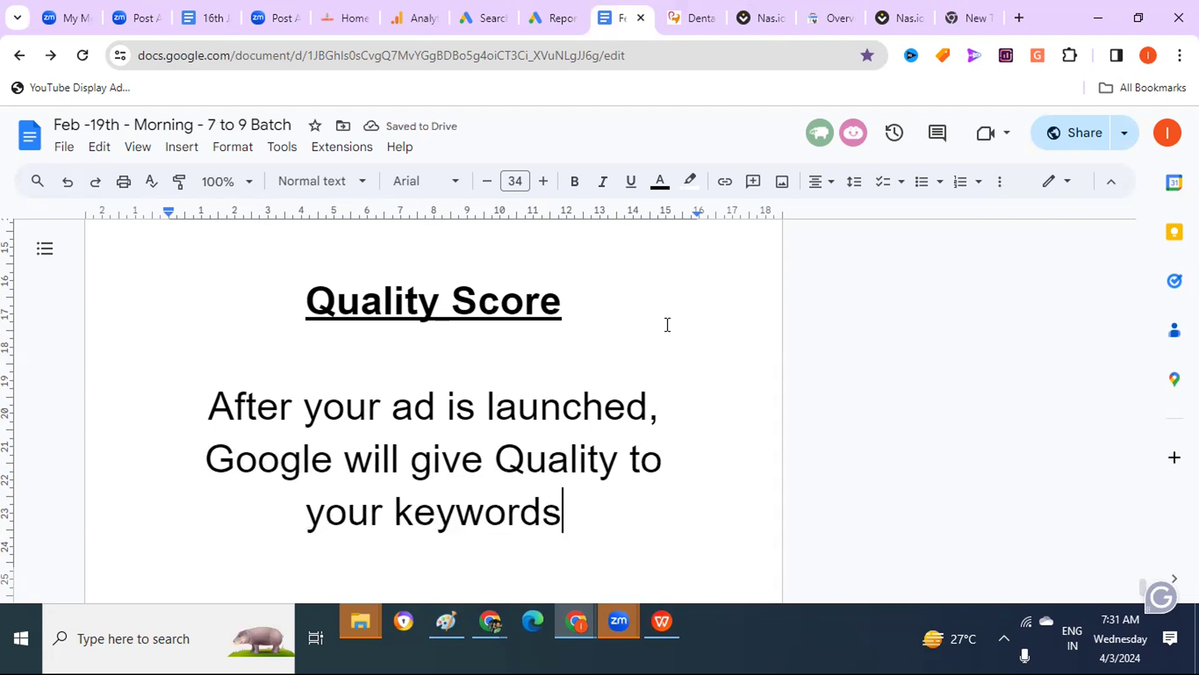
key("ctrl+Return")
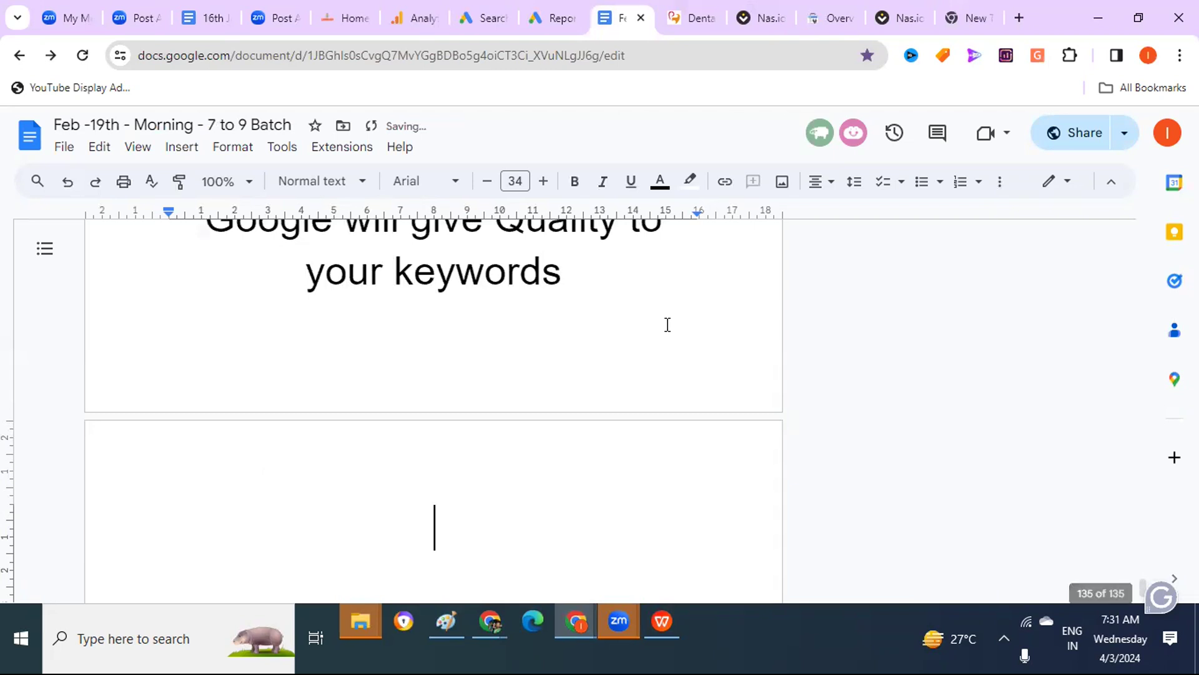
Type 'It ranges from 1-10' followed by the line '1- Being the lowest'.
type("It ra")
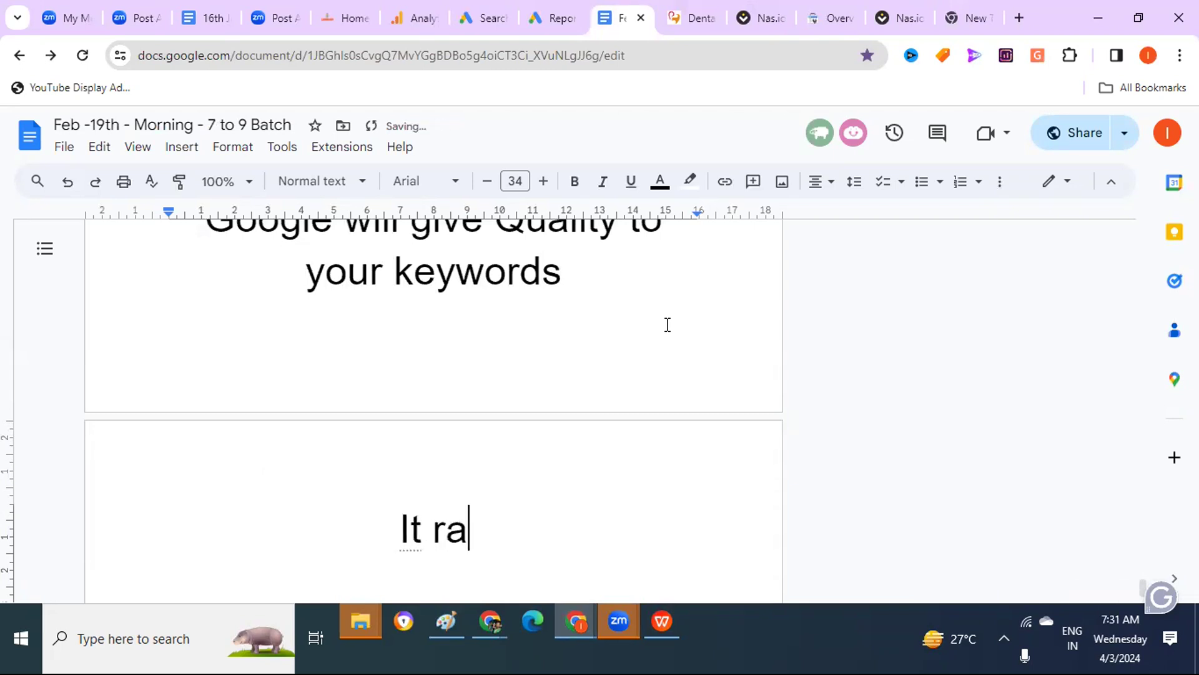
type("nges from 1-0")
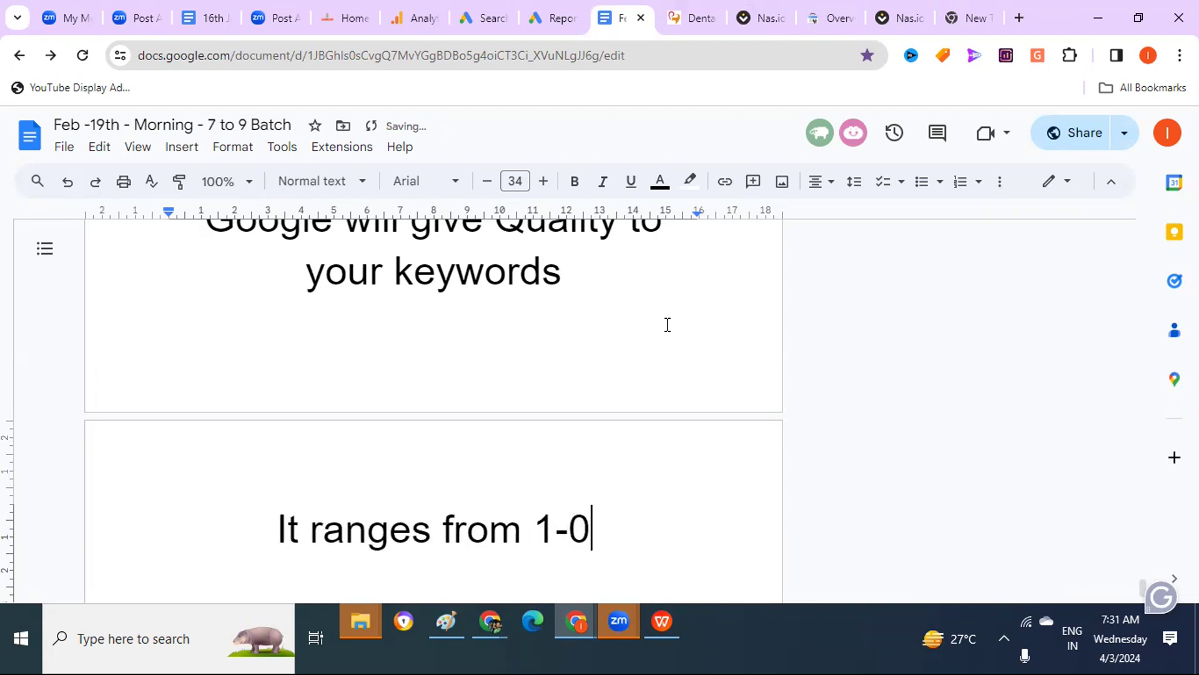
key("BackSpace")
type("10")
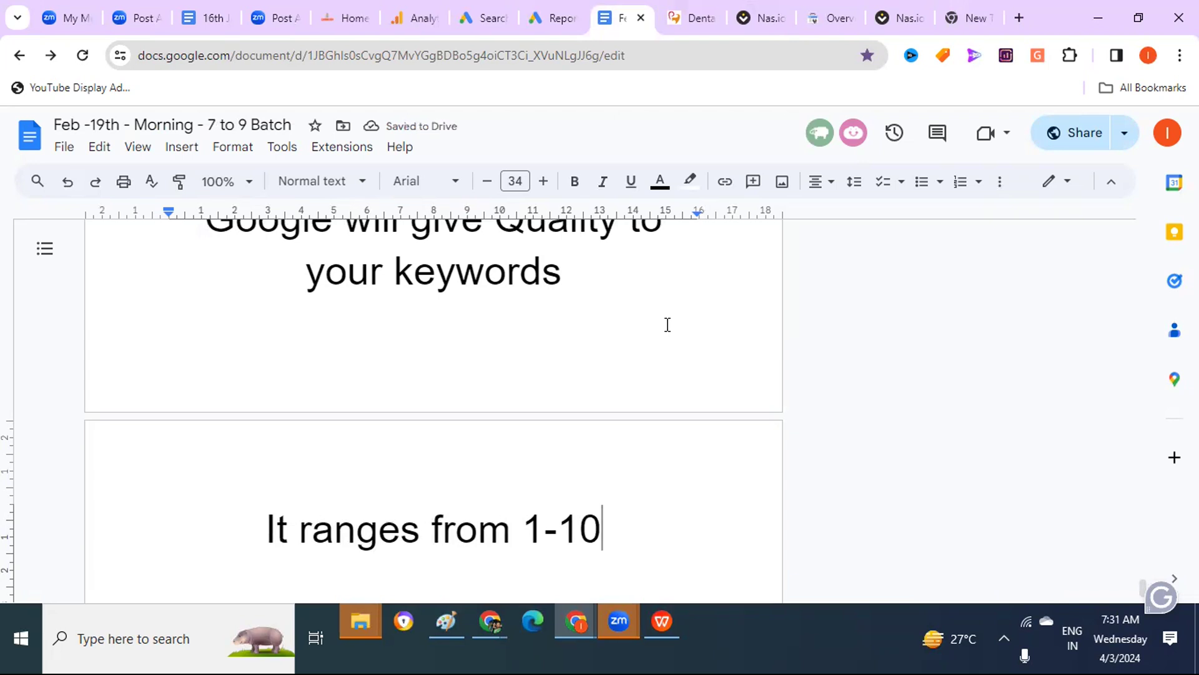
key("Return")
key("Return")
type("1")
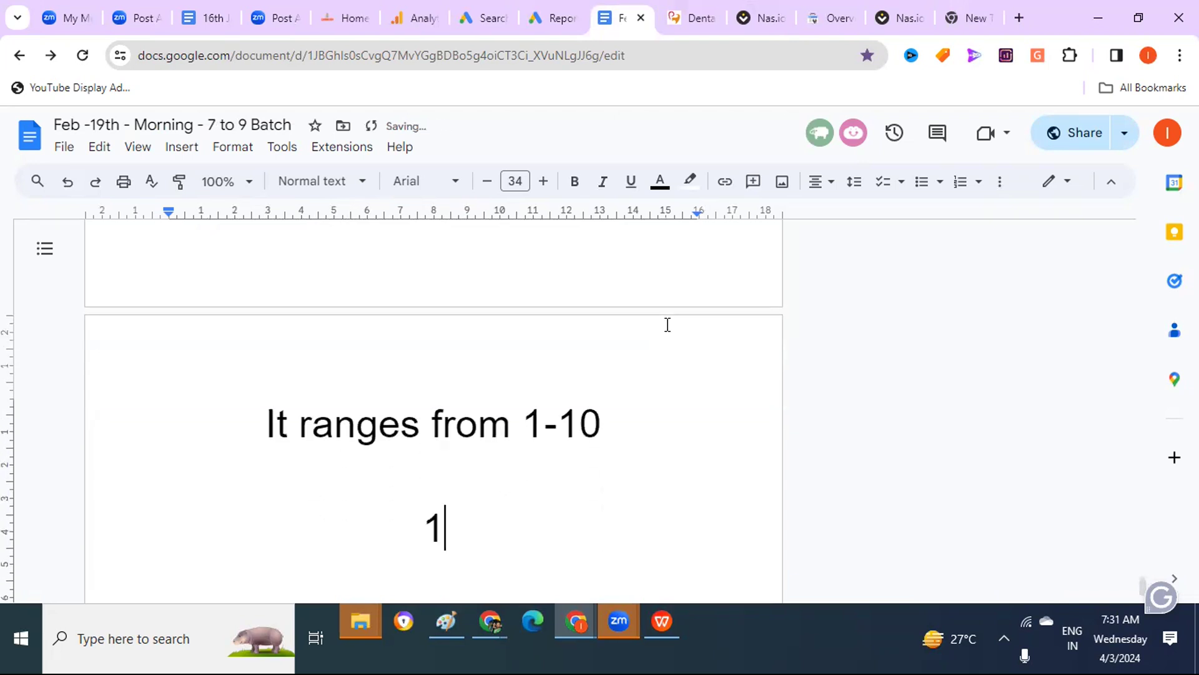
type("- Being the l")
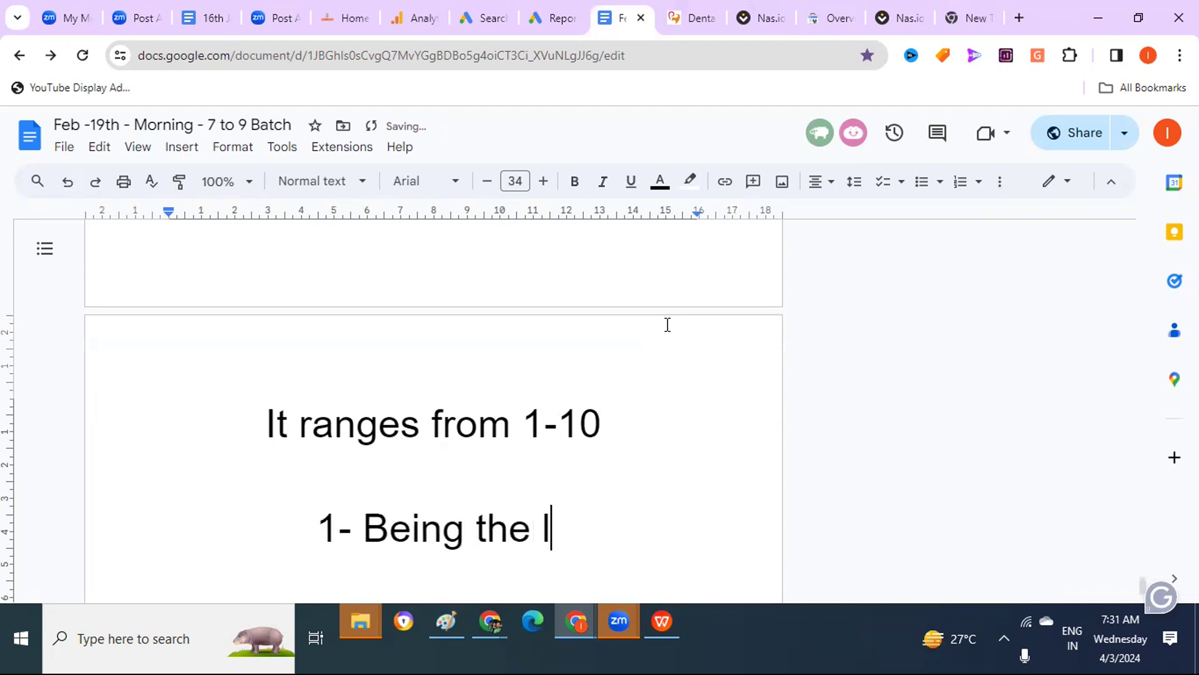
type("oes")
key("BackSpace")
key("BackSpace")
type("west")
Add the line '10 - Being the highest'.
key("Return")
type("10 - ")
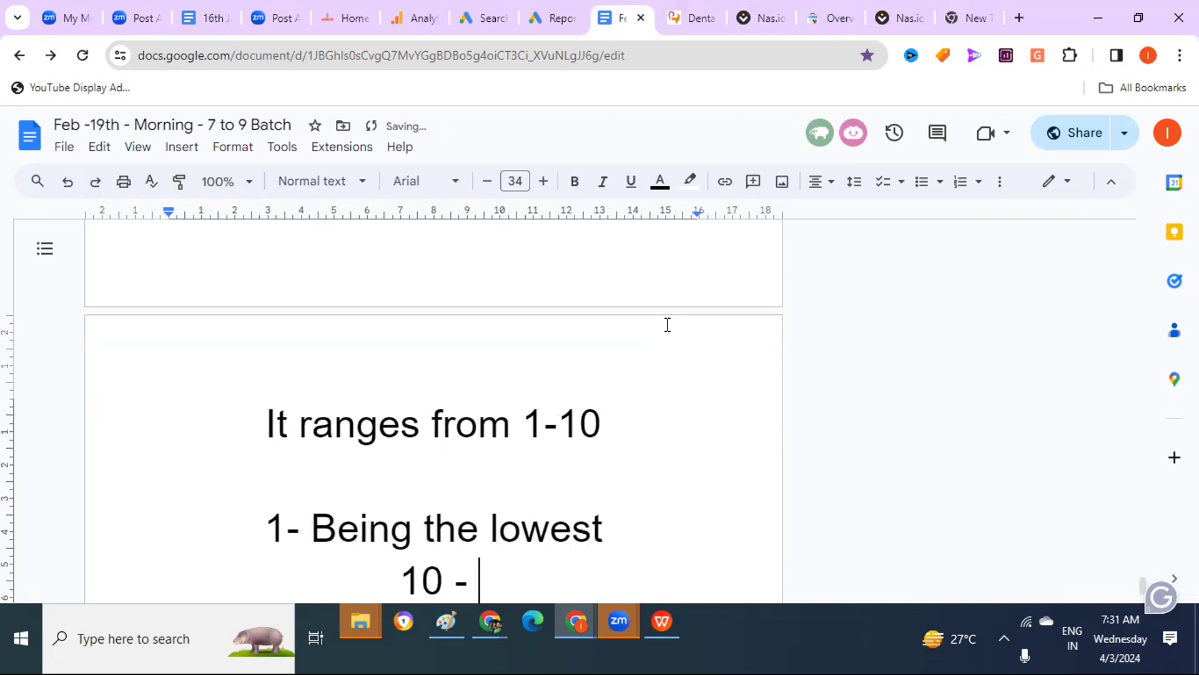
type("Being the high")
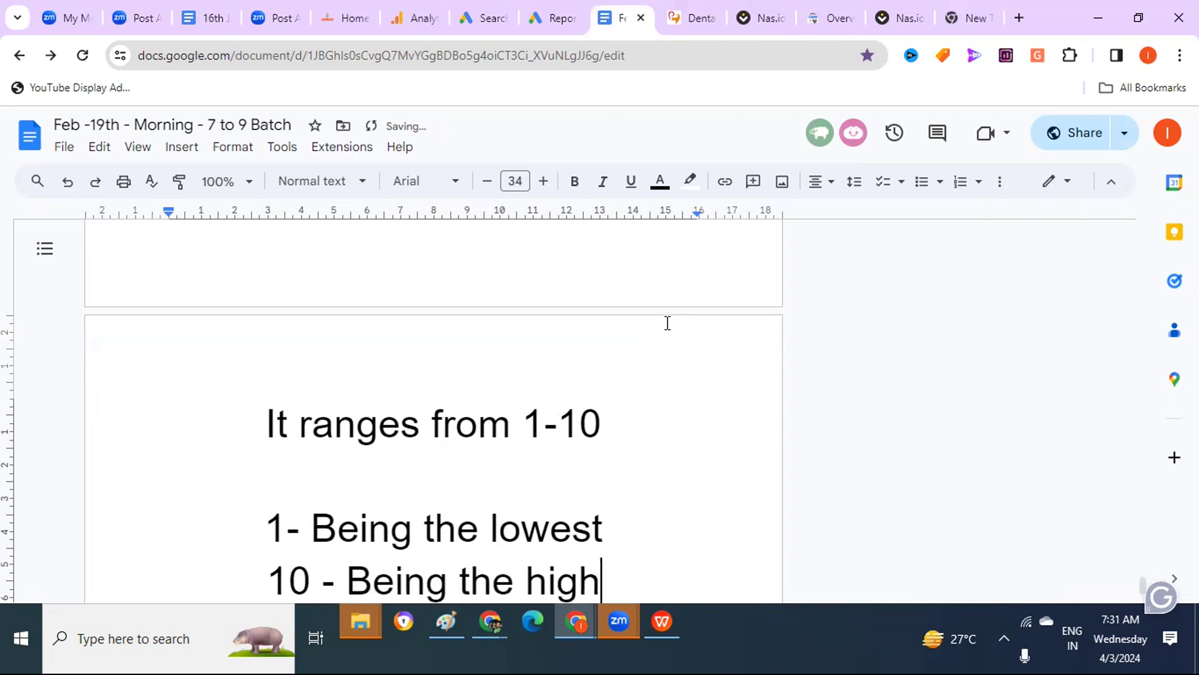
type("est")
Highlight the 1-10 range and the lowest and highest lines in turn.
scroll(621, 415, "up", 5)
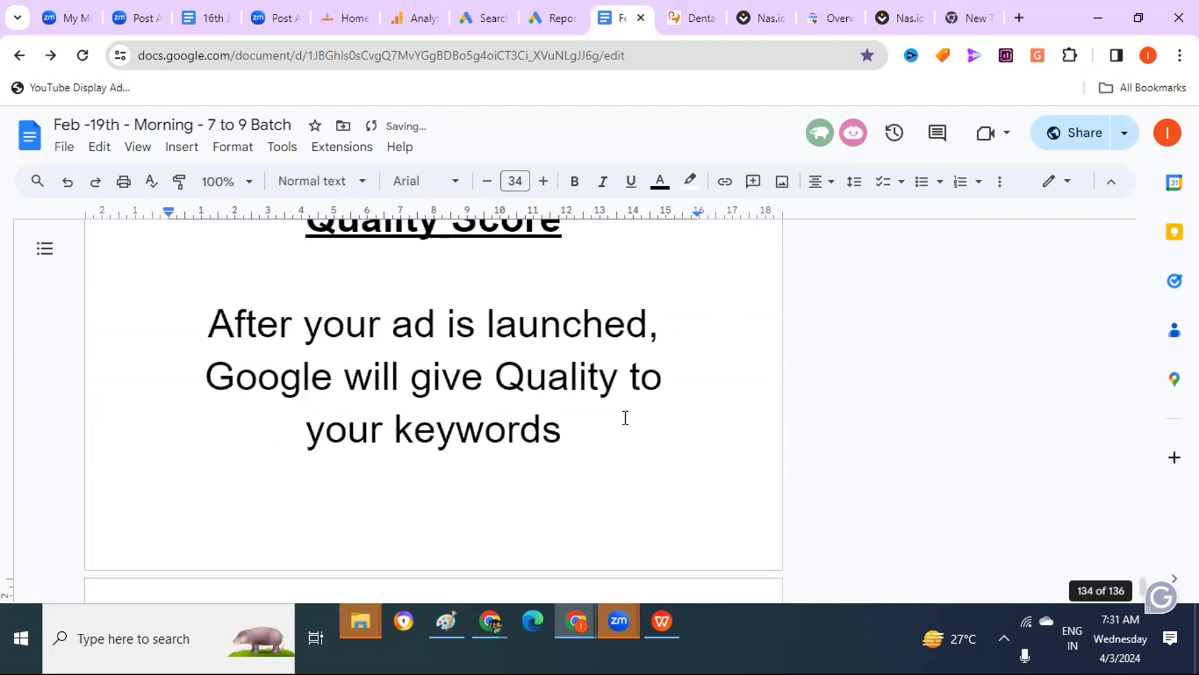
scroll(454, 441, "up", 3)
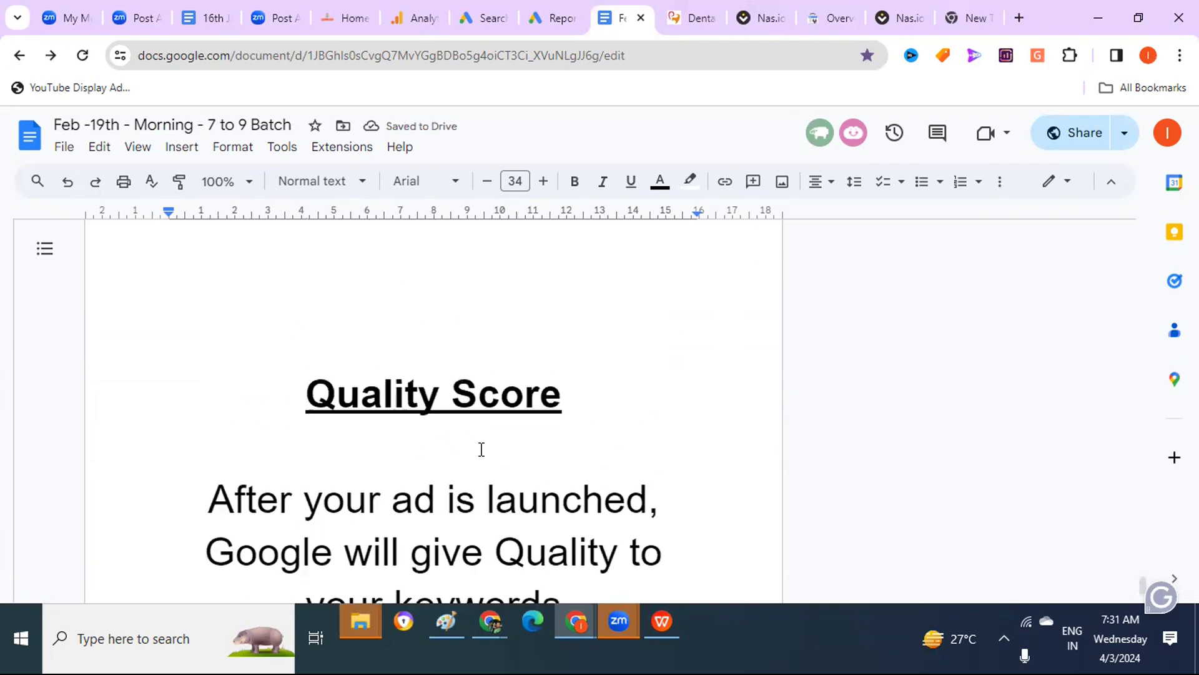
scroll(481, 449, "down", 2)
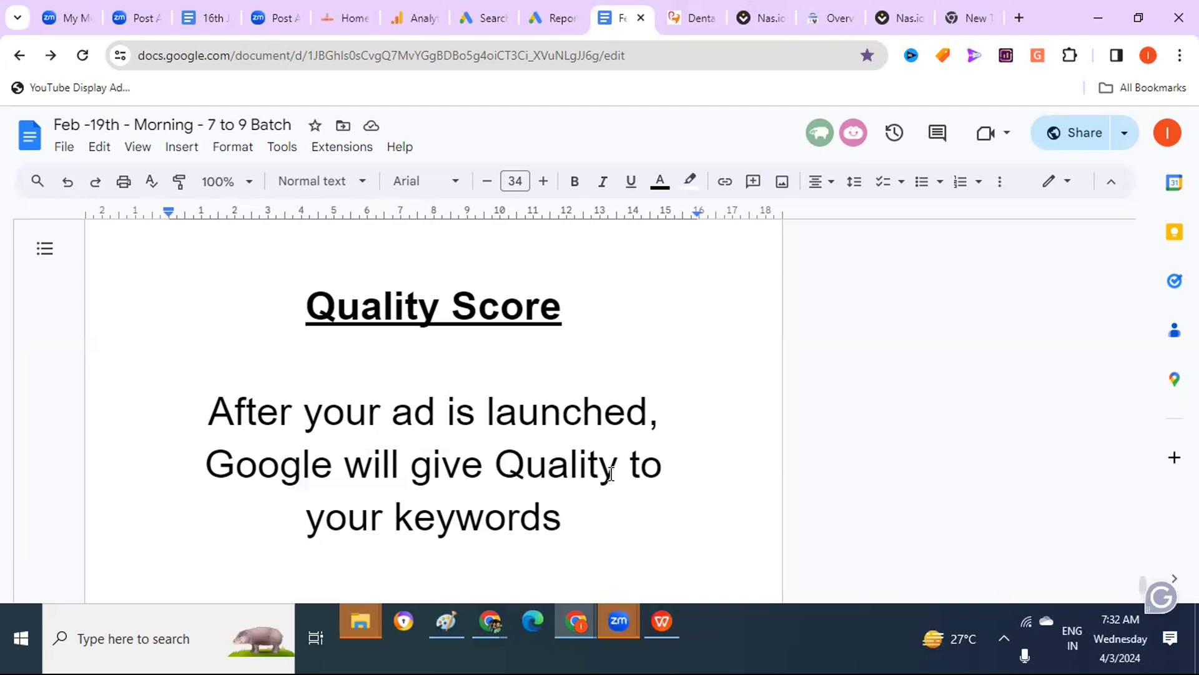
scroll(611, 474, "down", 7)
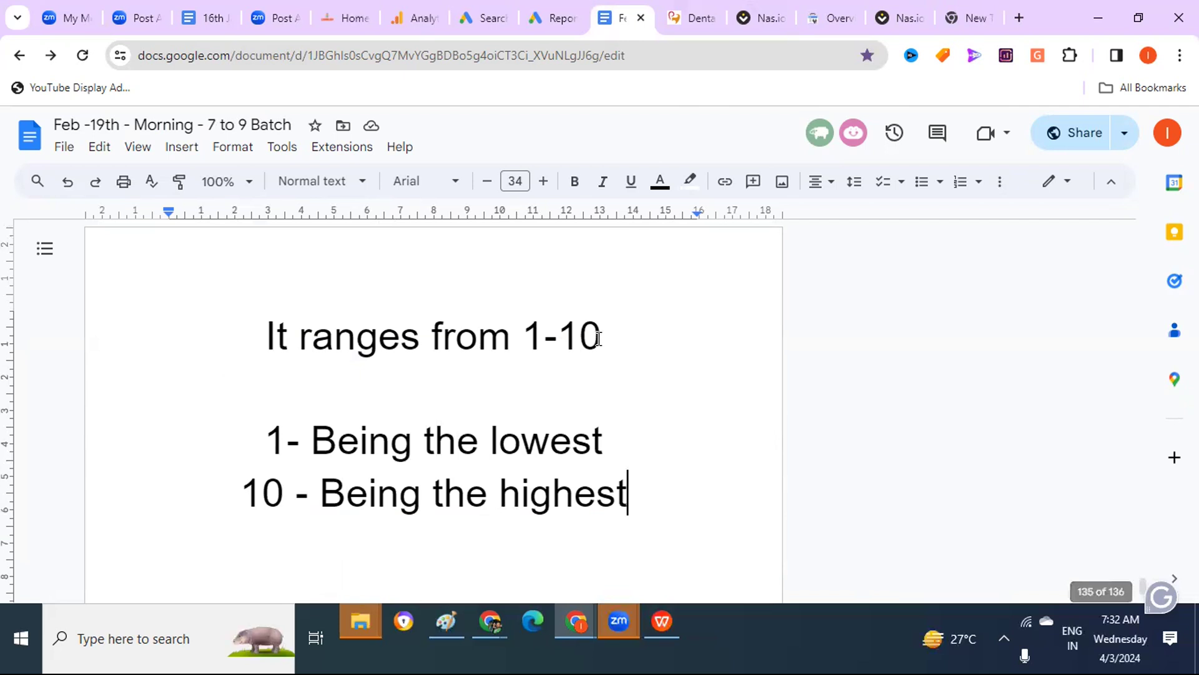
left_click_drag(539, 330, 670, 342)
left_click(699, 401)
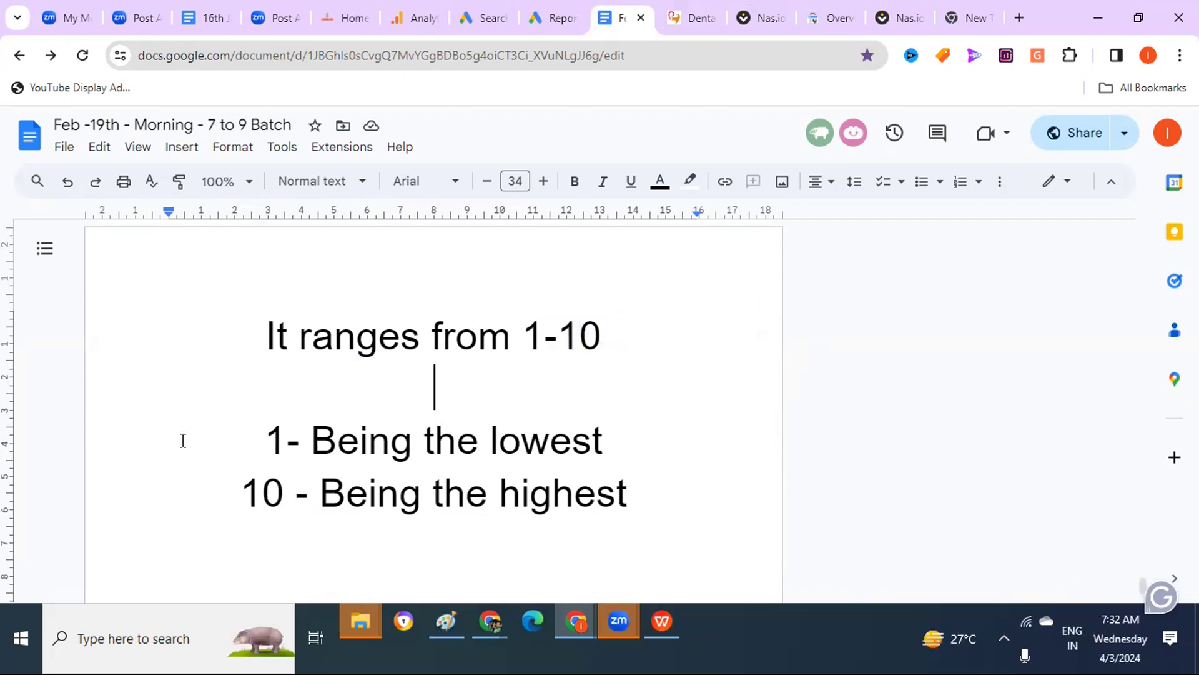
left_click_drag(260, 436, 718, 433)
left_click_drag(211, 494, 624, 495)
left_click(625, 495)
Add a bold, underlined heading 'Factors that decide quality Score'.
key("Return")
key("Return")
key("Return")
type("HOw t")
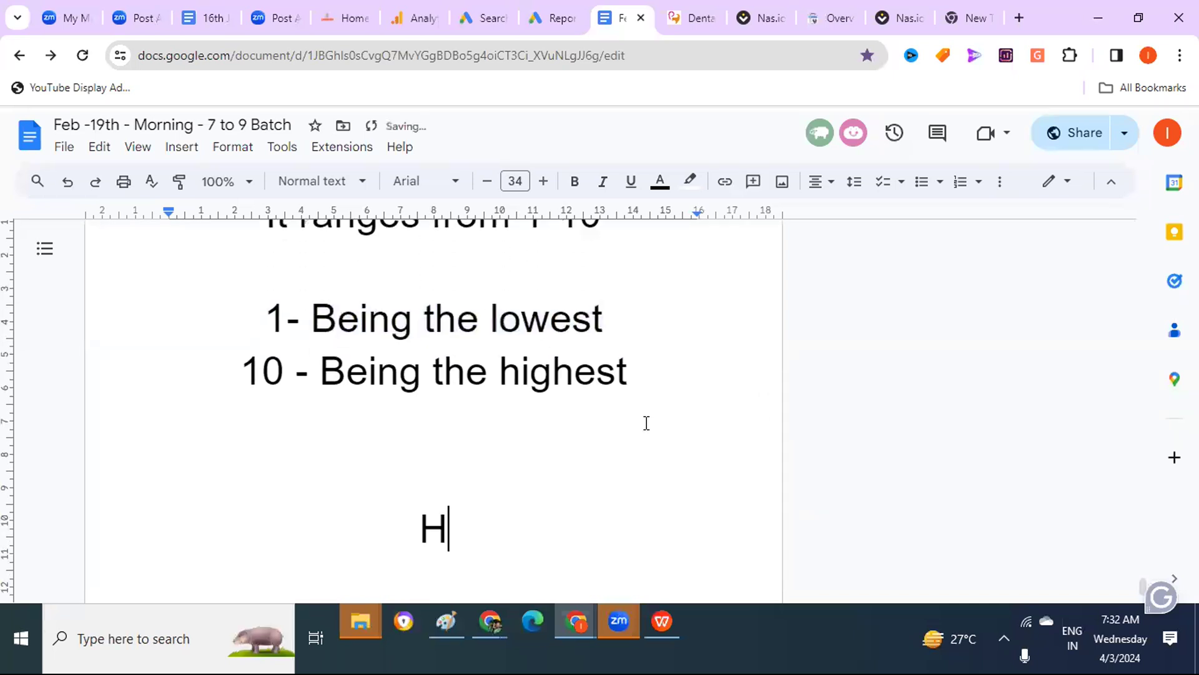
key("BackSpace")
key("BackSpace")
key("BackSpace")
key("BackSpace")
key("BackSpace")
type("Facto")
key("BackSpace")
type("t")
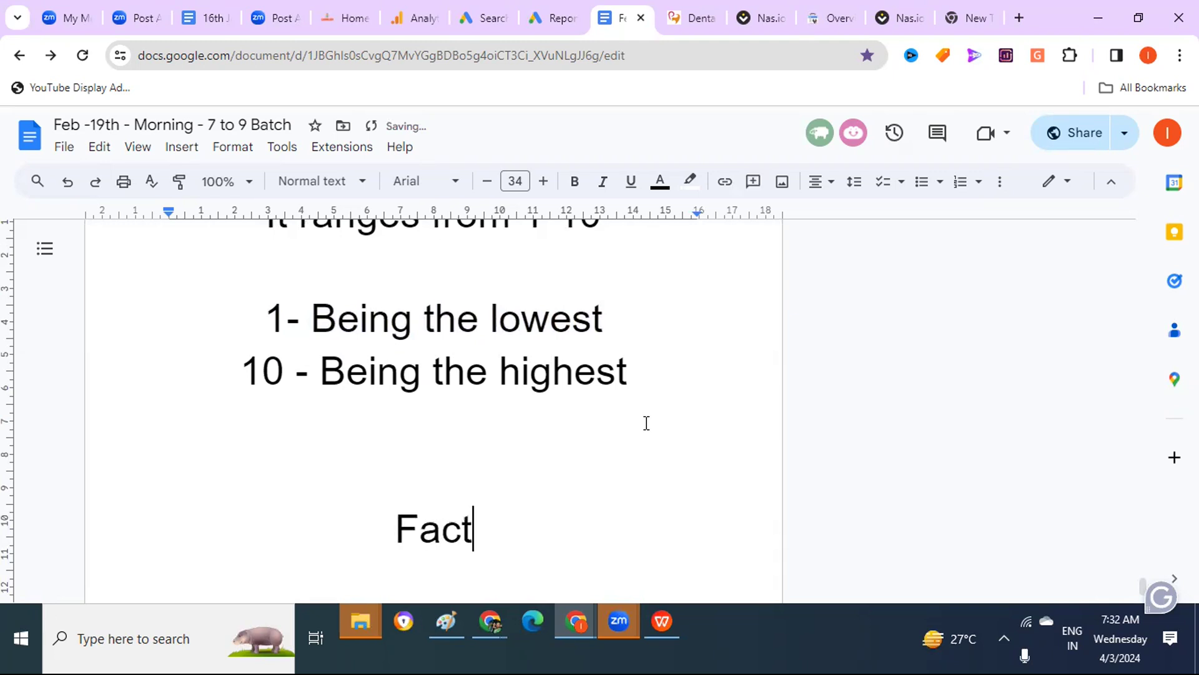
type("ors that d")
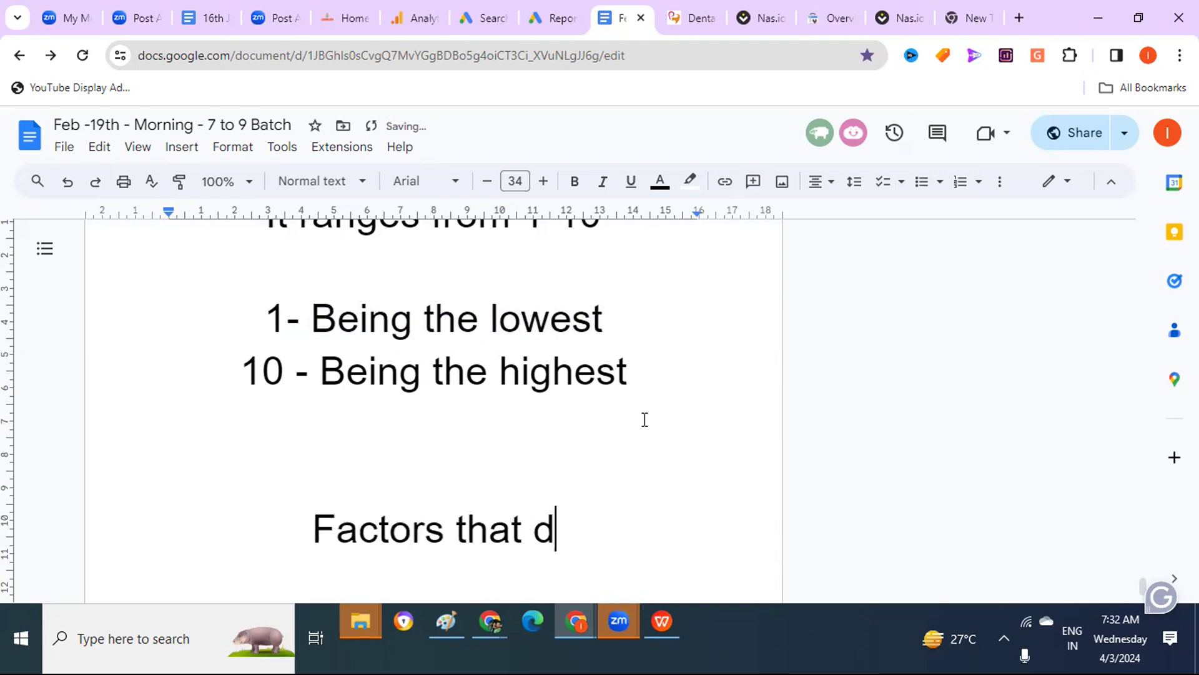
type("ecide quality")
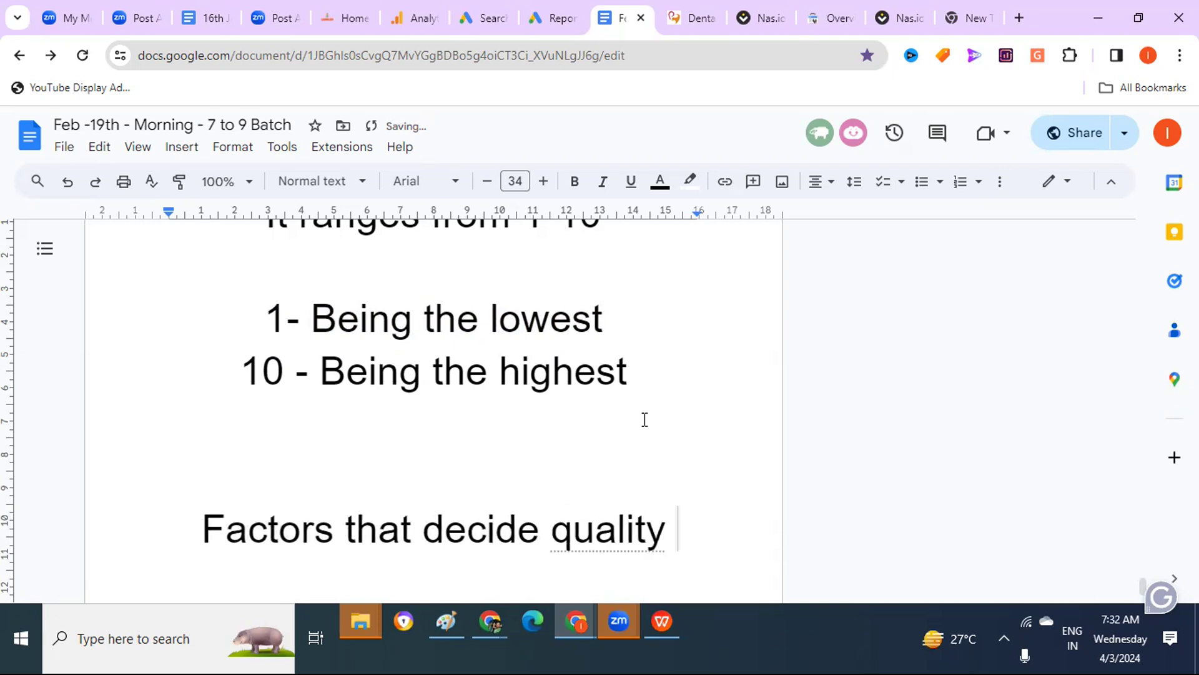
type(" Score")
left_click_drag(503, 530, 206, 491)
key("ctrl+b")
key("ctrl+u")
left_click(518, 526)
key("Return")
key("ctrl+b")
key("ctrl+u")
Type 'We have 3 factors' and list 1.CTR - Click through rate, 2.Adrelevency, 3.Landing Page Experience.
type("We h")
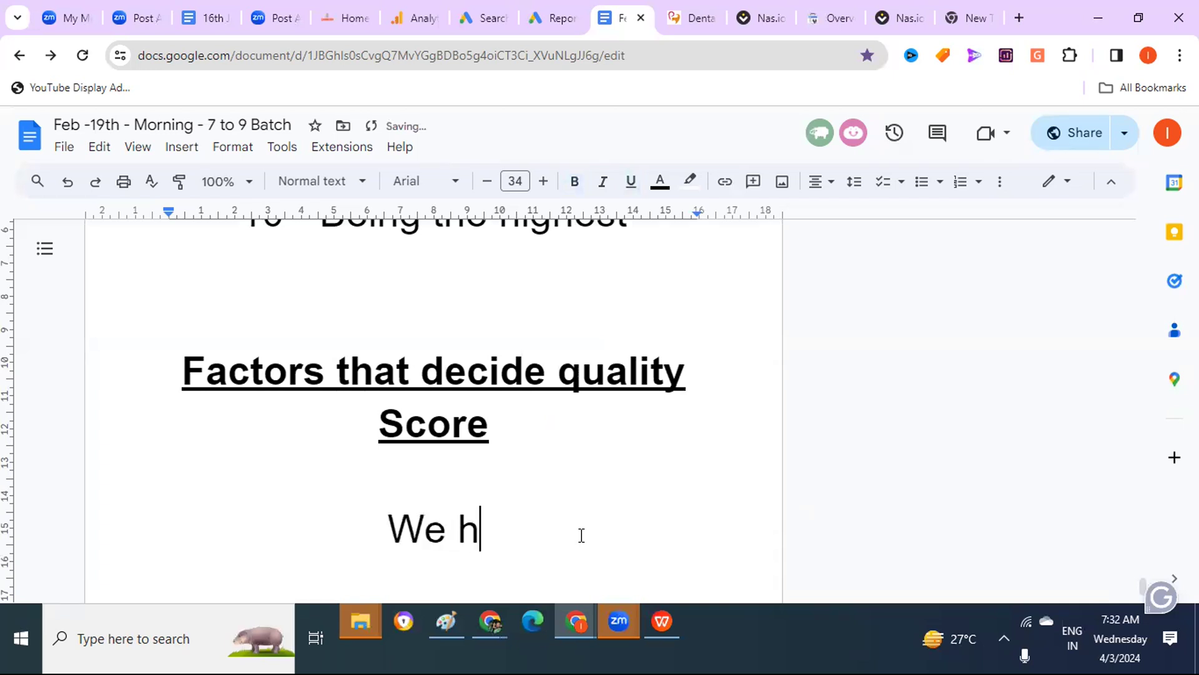
type("ave 3 factors")
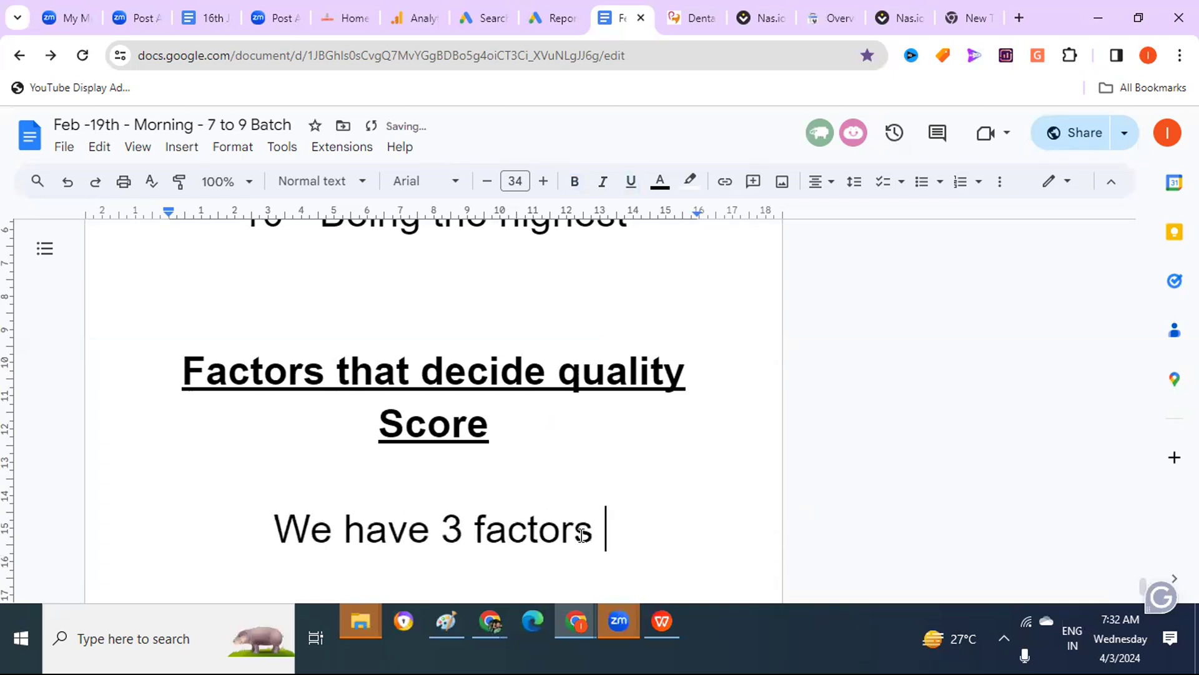
key("Return")
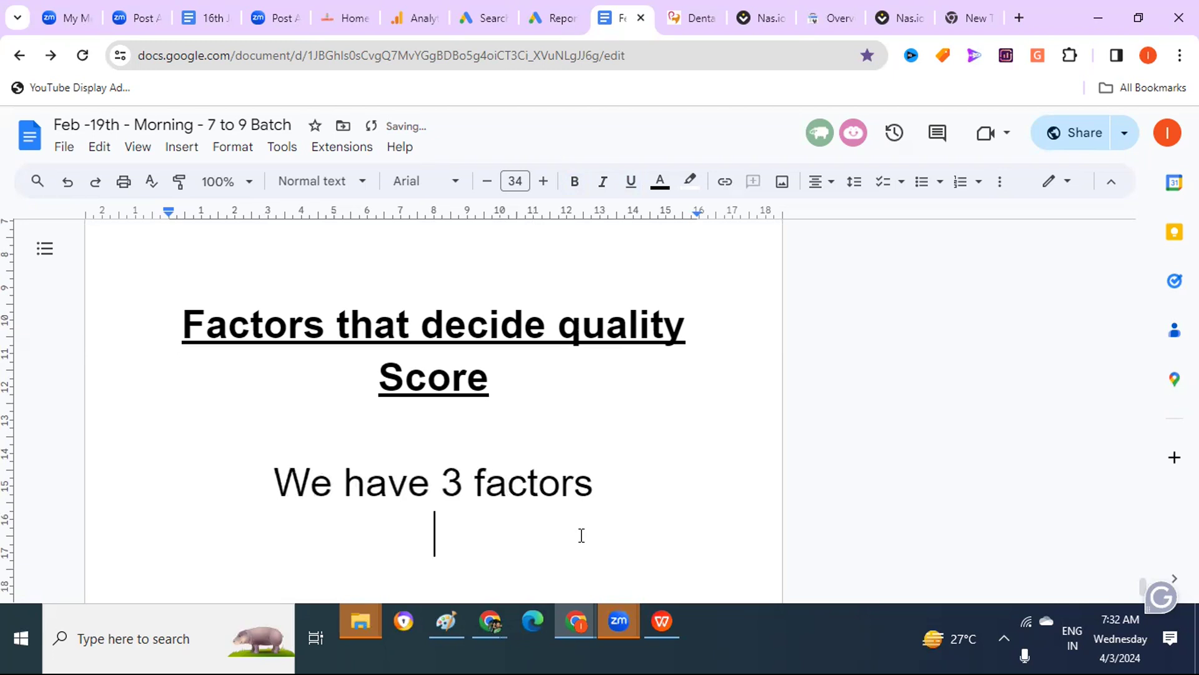
type("1.CT")
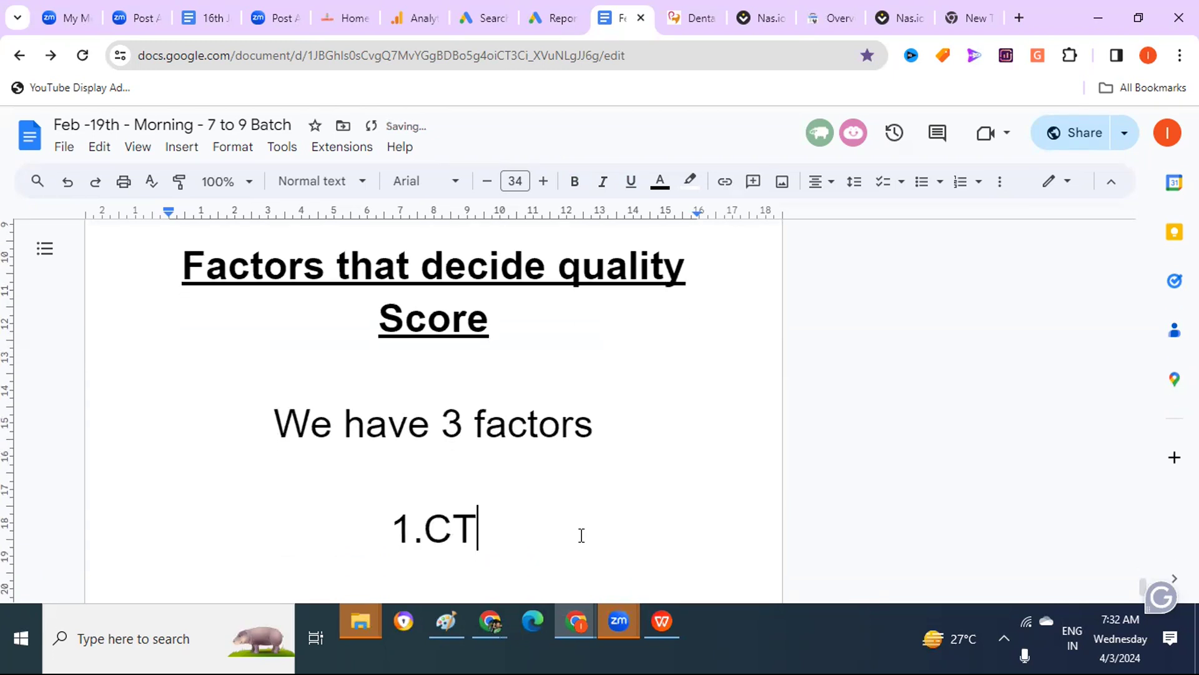
type("R - Clic")
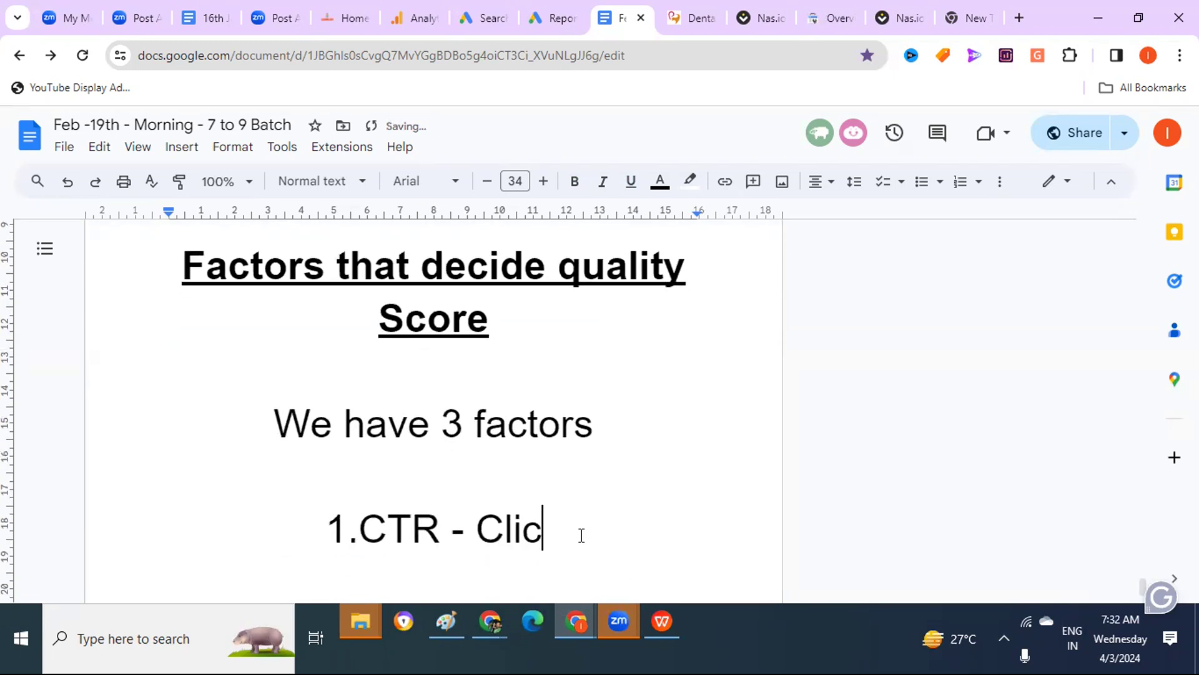
type("k through rate")
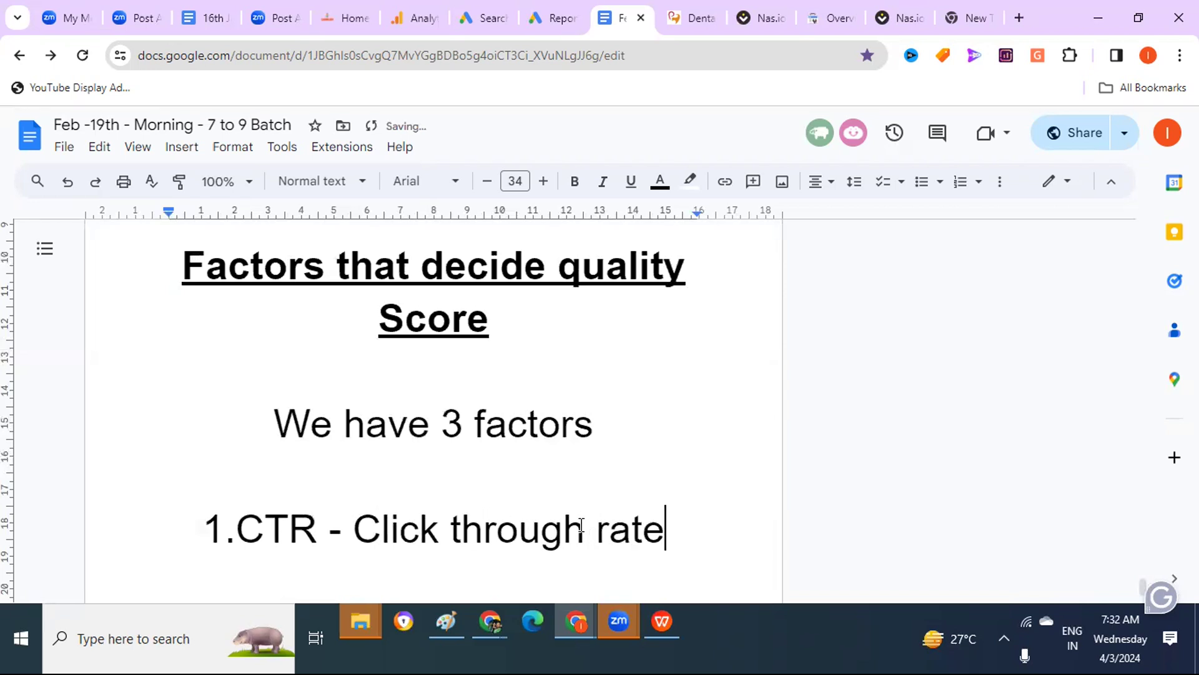
key("Return")
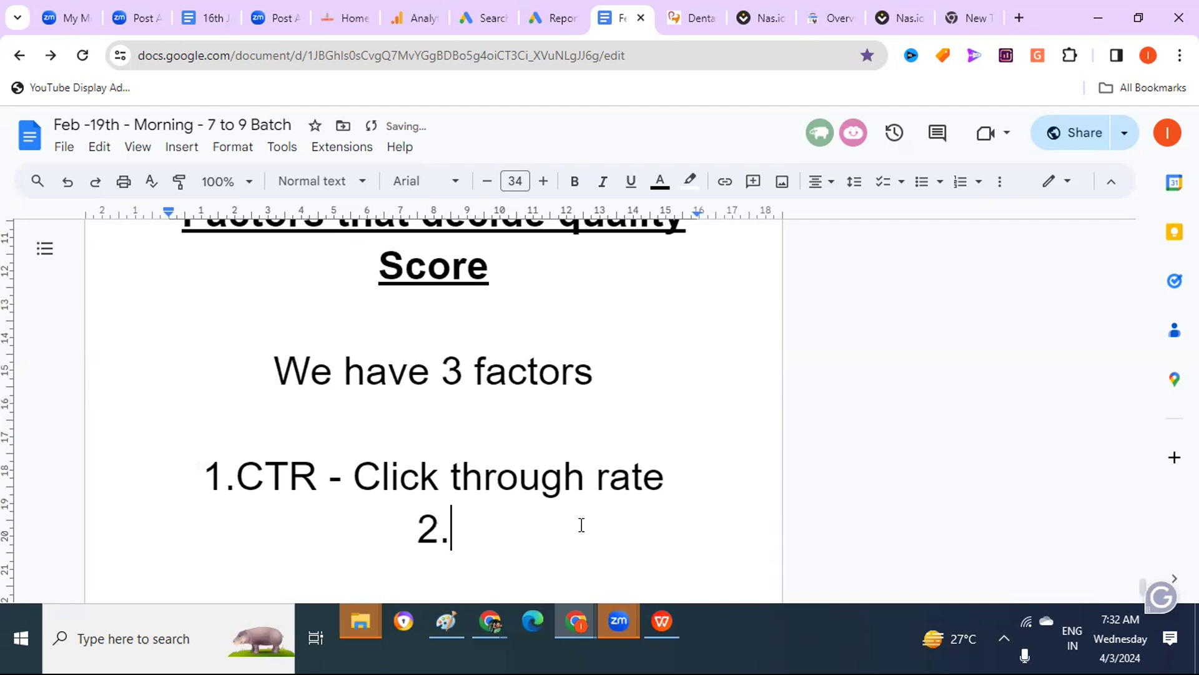
type("2.Adrelevency")
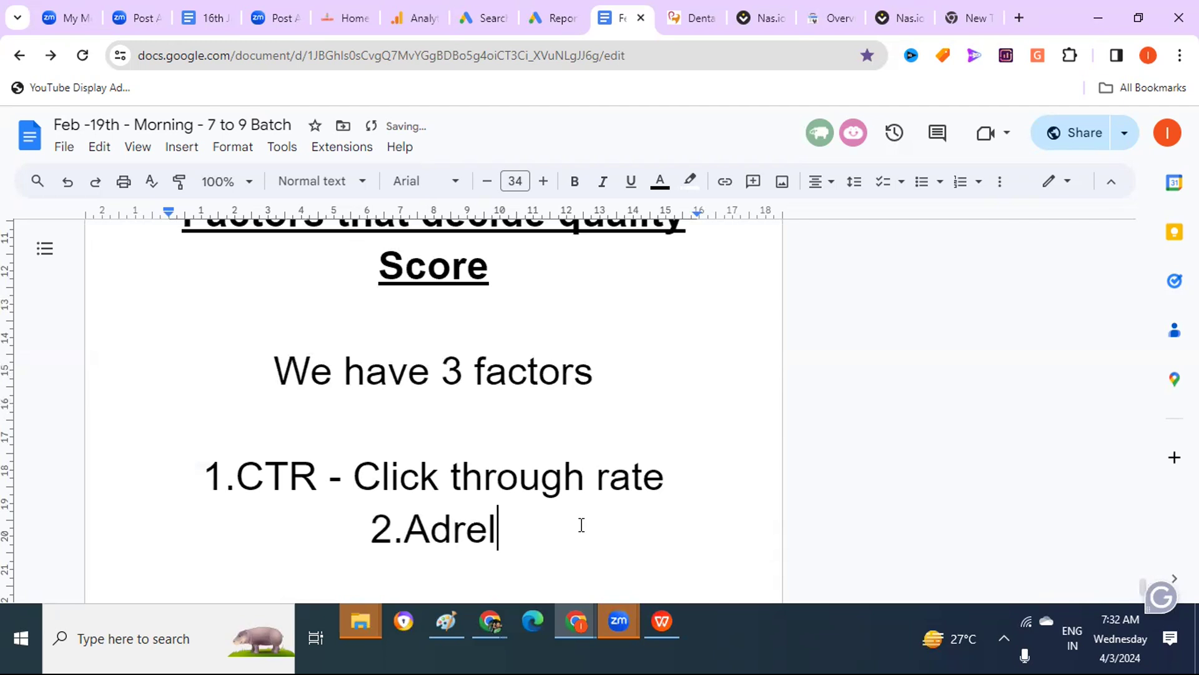
key("Return")
type("3.Landing Page Experience")
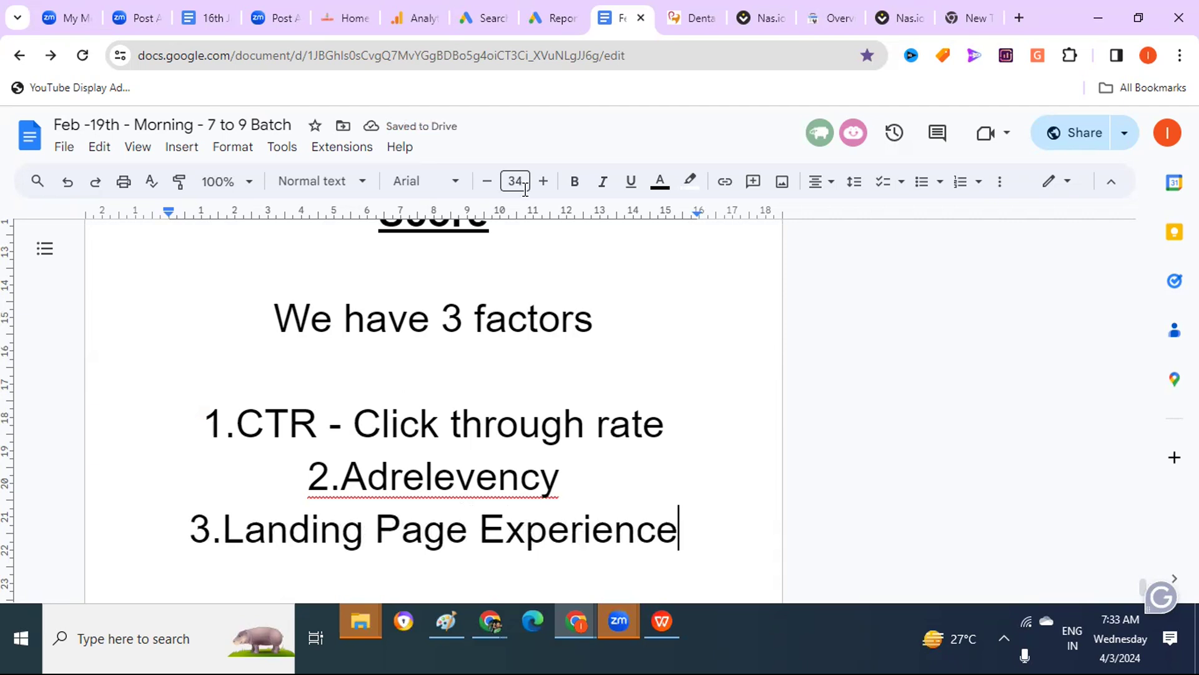
Change 'Quality' to 'Quality score' in the keywords sentence.
scroll(549, 469, "up", 8)
scroll(494, 433, "up", 4)
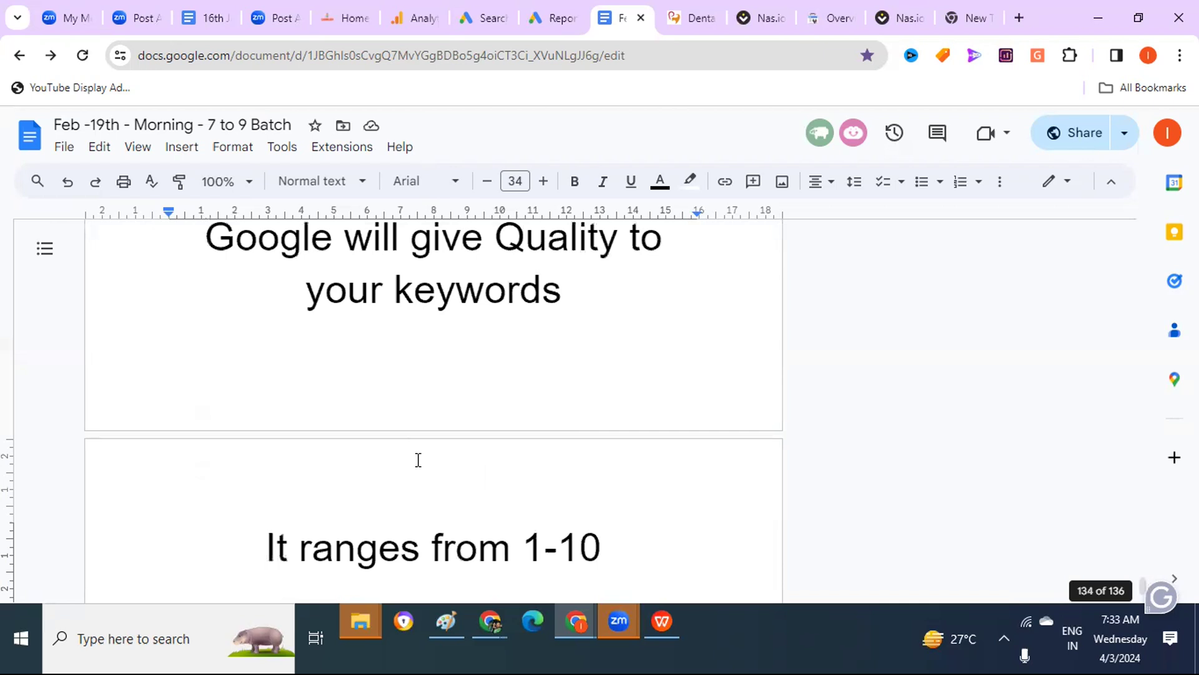
left_click_drag(493, 325, 641, 326)
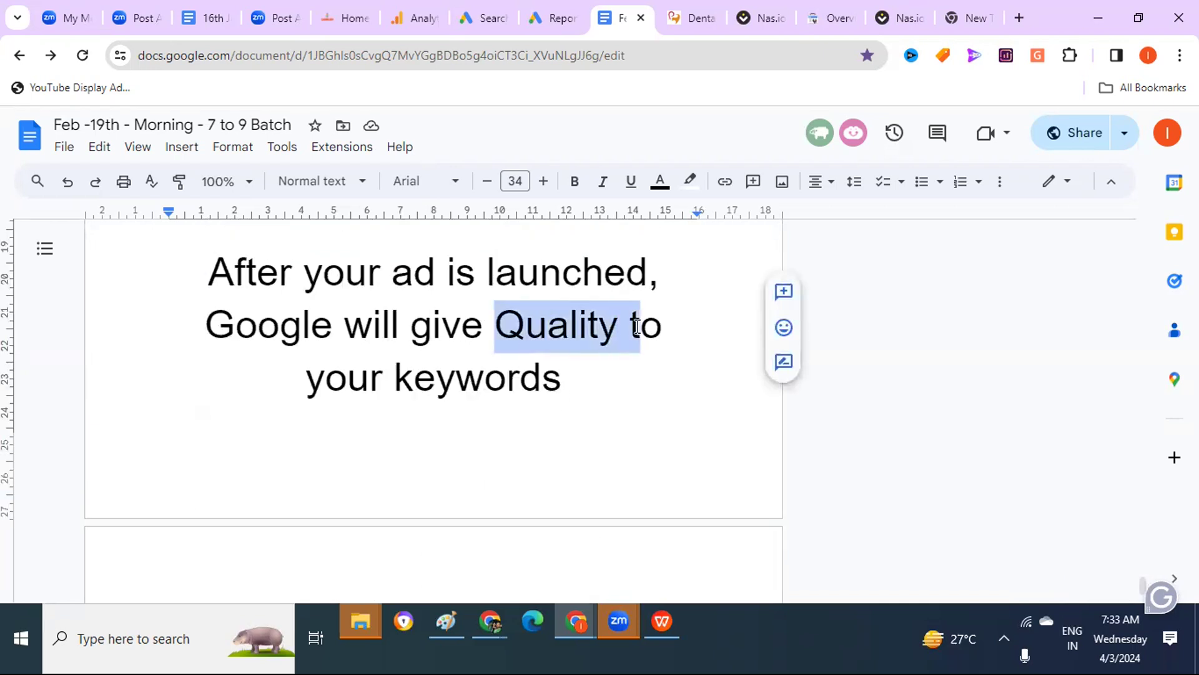
left_click(652, 375)
left_click(617, 316)
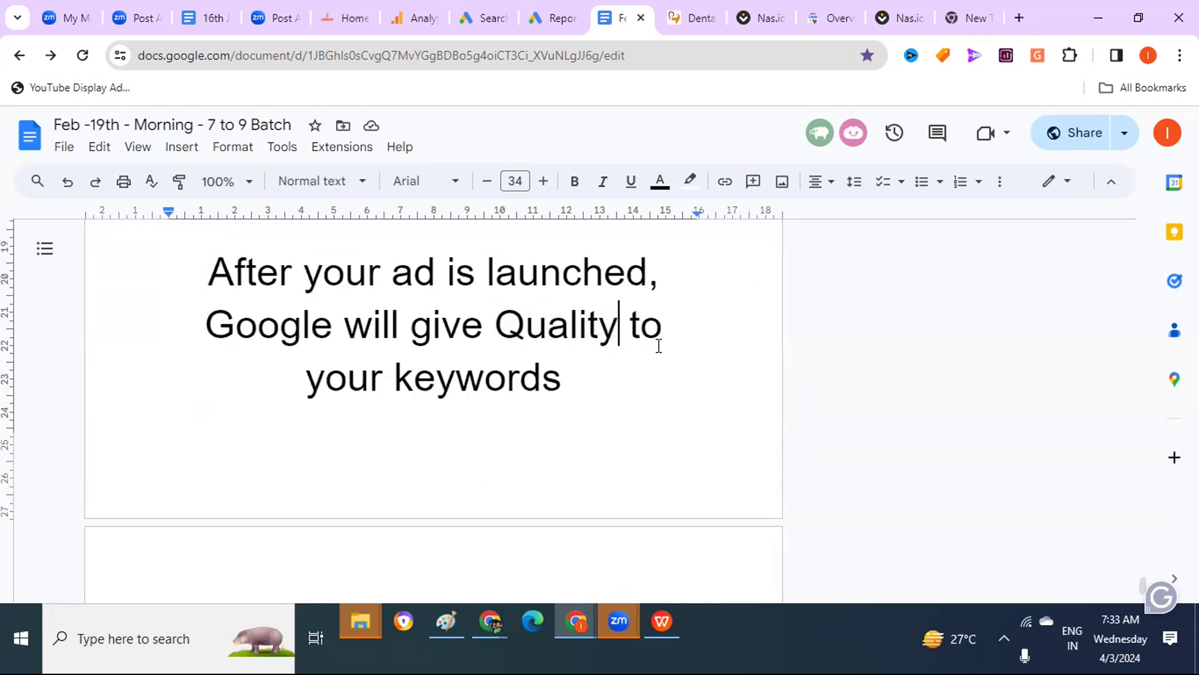
type("score")
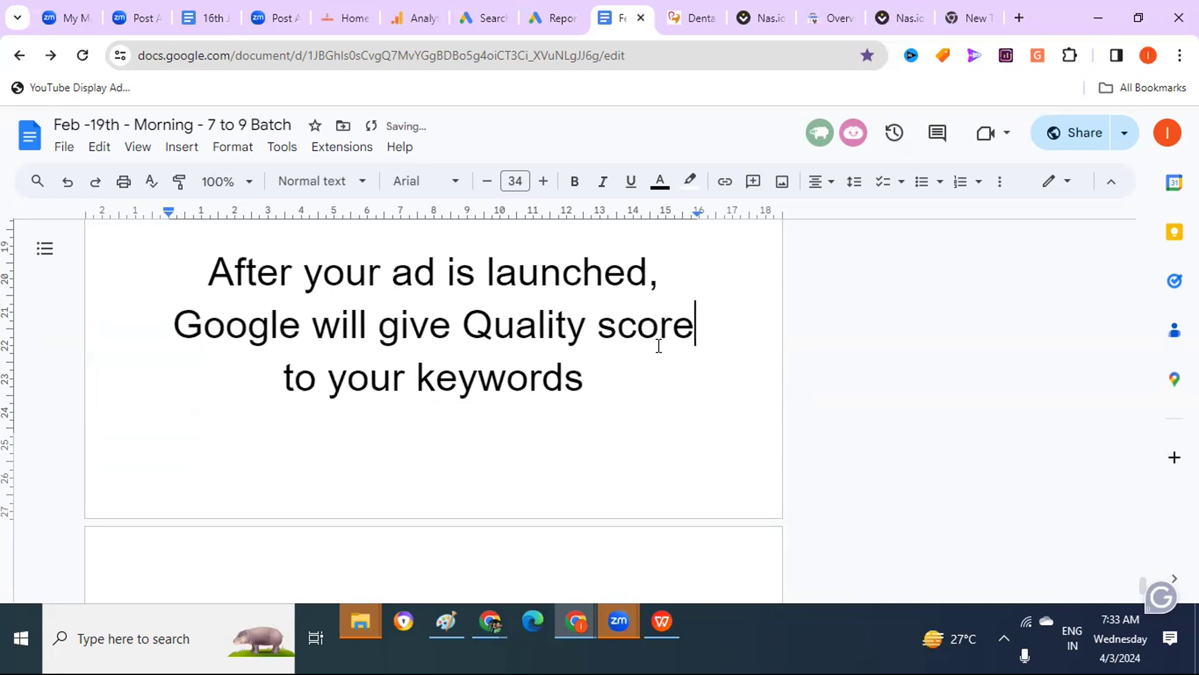
Select the range lines and the 'Factors that decide quality Score' heading in turn.
scroll(649, 367, "down", 5)
scroll(517, 397, "up", 4)
left_click_drag(258, 470, 693, 469)
left_click(692, 468)
scroll(680, 450, "down", 3)
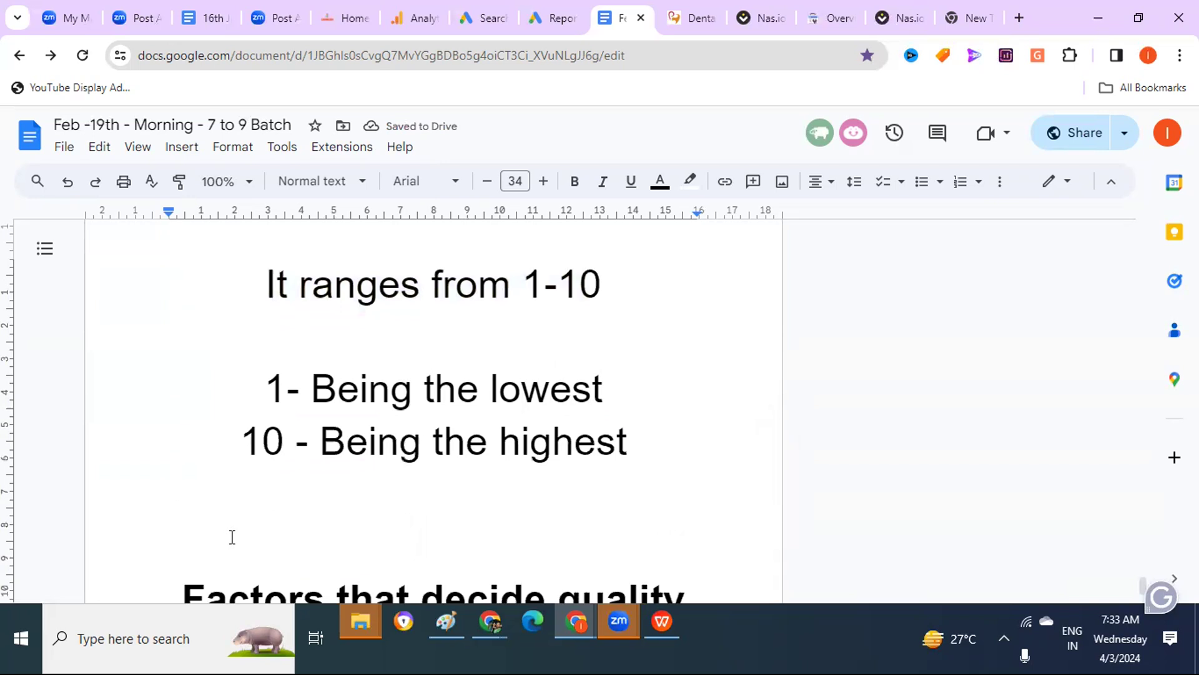
left_click_drag(264, 391, 609, 391)
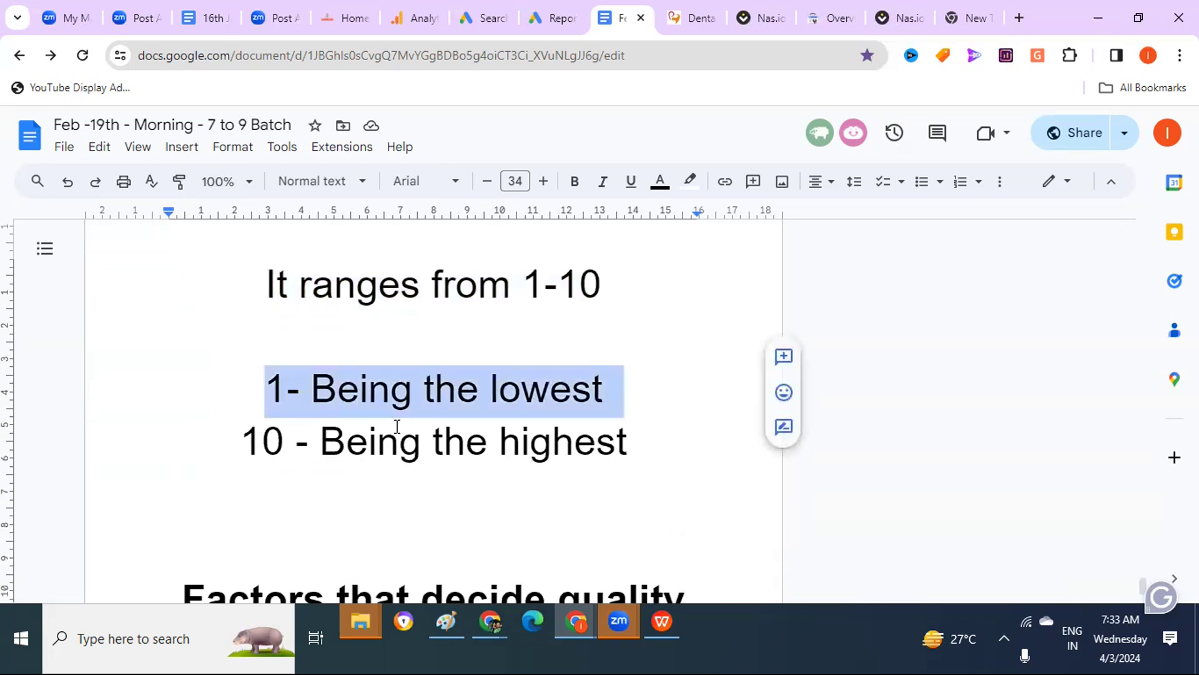
left_click_drag(213, 450, 666, 456)
left_click(576, 476)
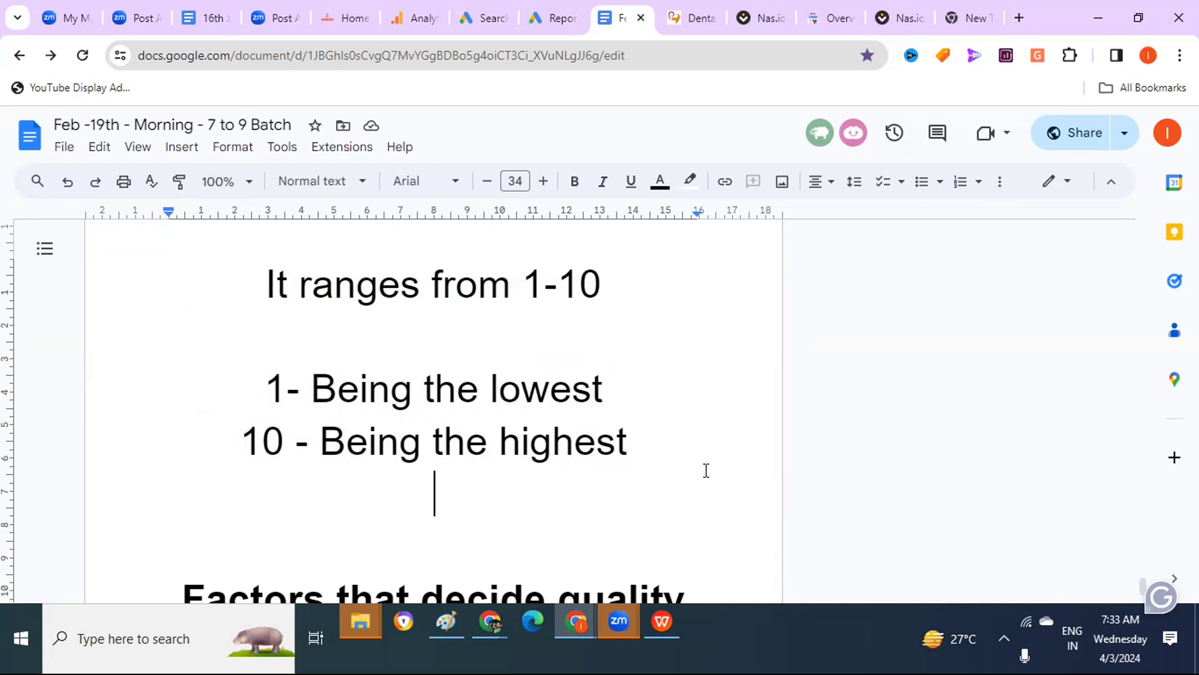
scroll(556, 471, "down", 5)
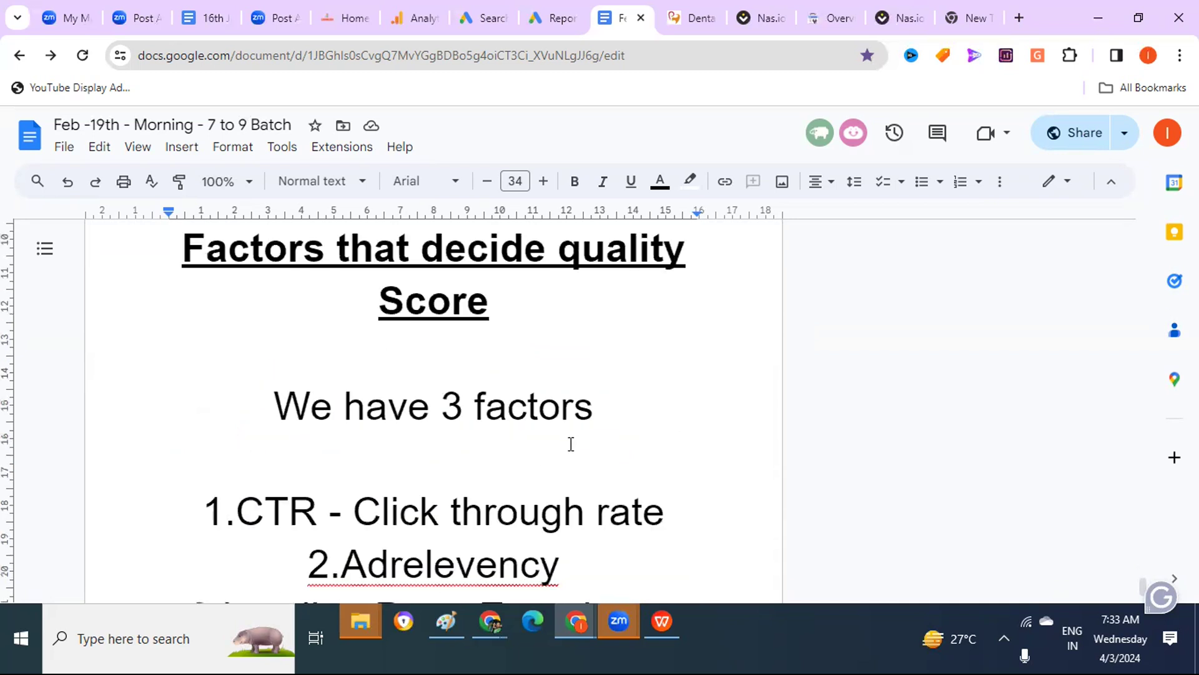
scroll(225, 469, "up", 3)
left_click_drag(155, 421, 617, 485)
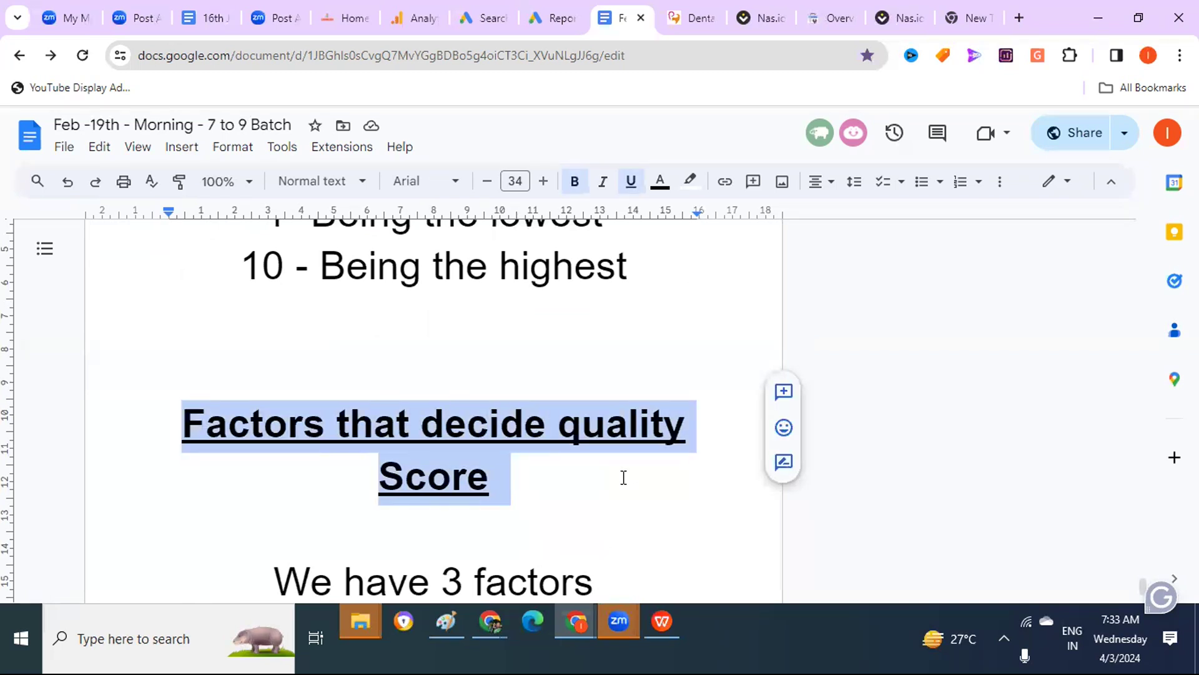
Copy the '.CTR - Click through rate' line and start a new line after the factor list.
scroll(612, 476, "down", 5)
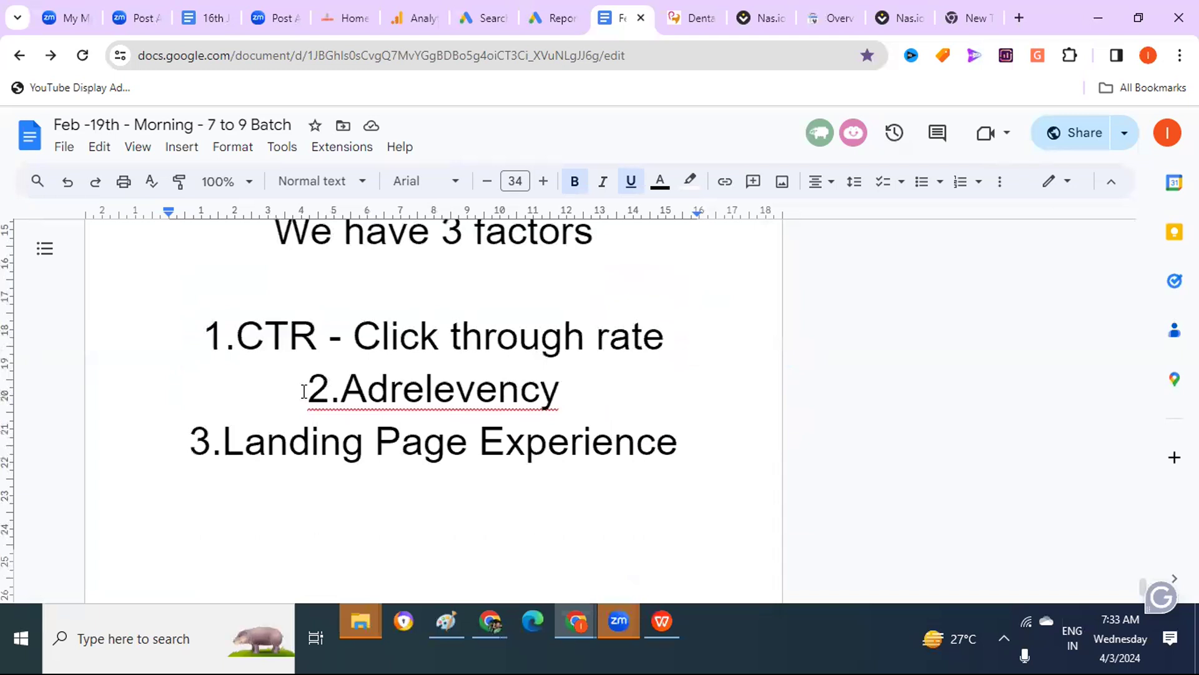
left_click_drag(225, 326, 673, 345)
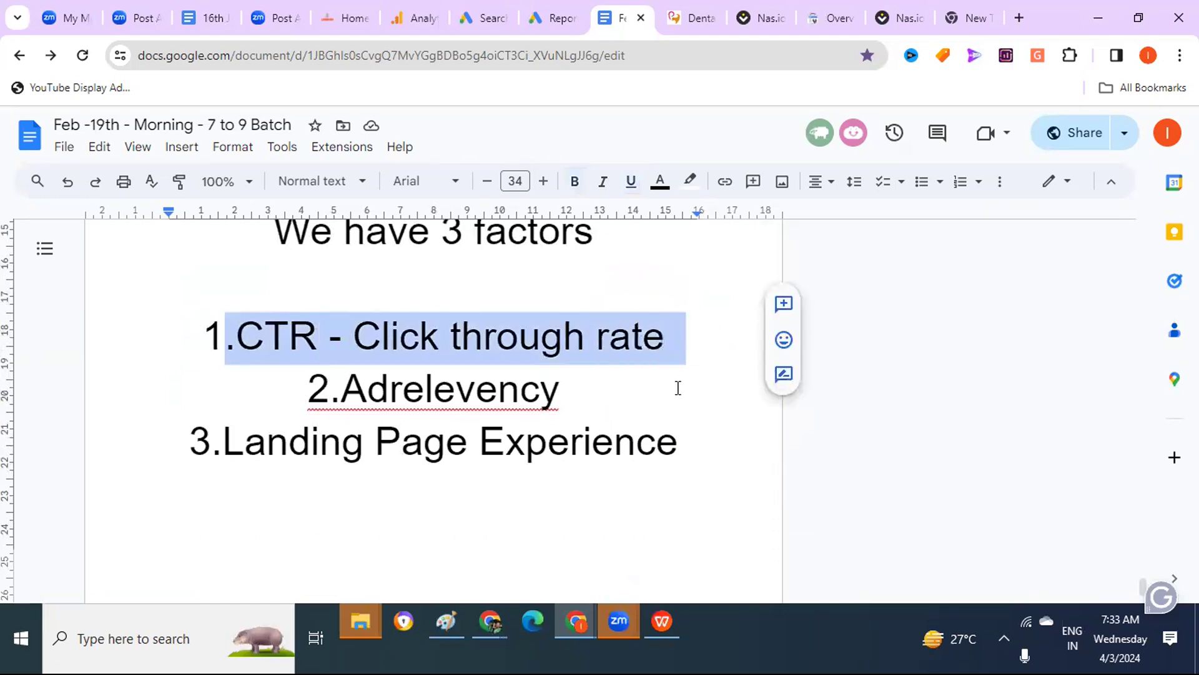
key("ctrl+c")
left_click(737, 442)
key("Return")
key("Return")
key("Return")
key("Return")
key("Return")
Paste the CTR line and add the formula 'Click/Impression * 100' beneath it.
key("ctrl+v")
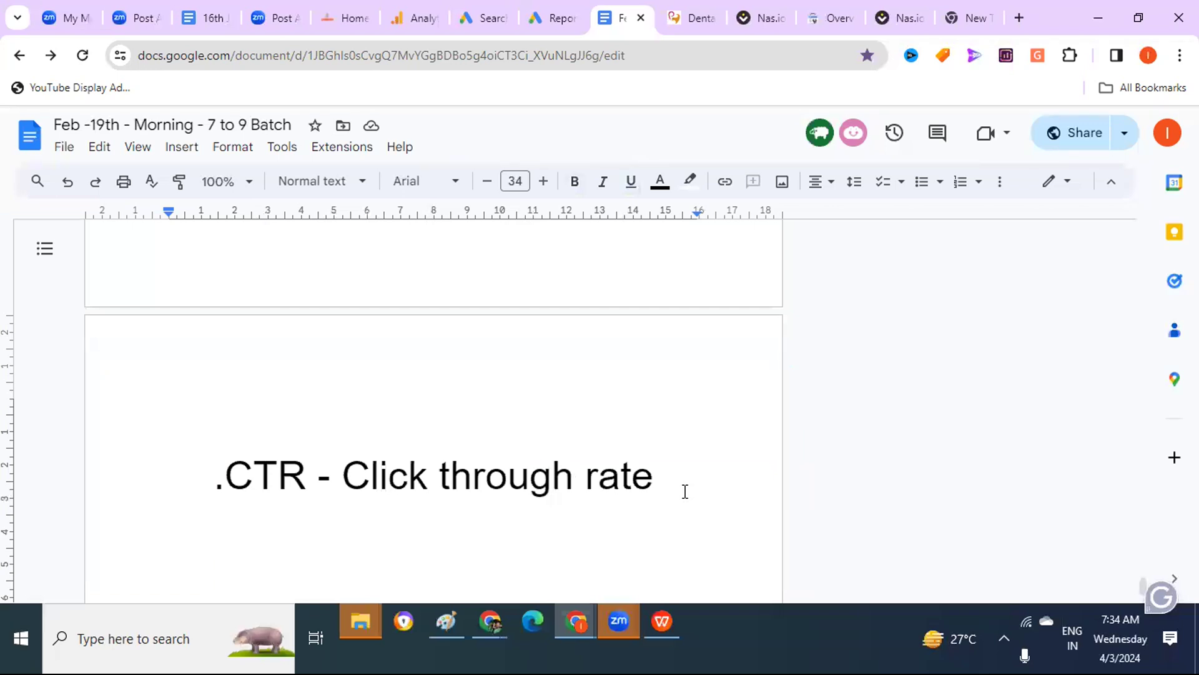
key("Return")
type("Cl")
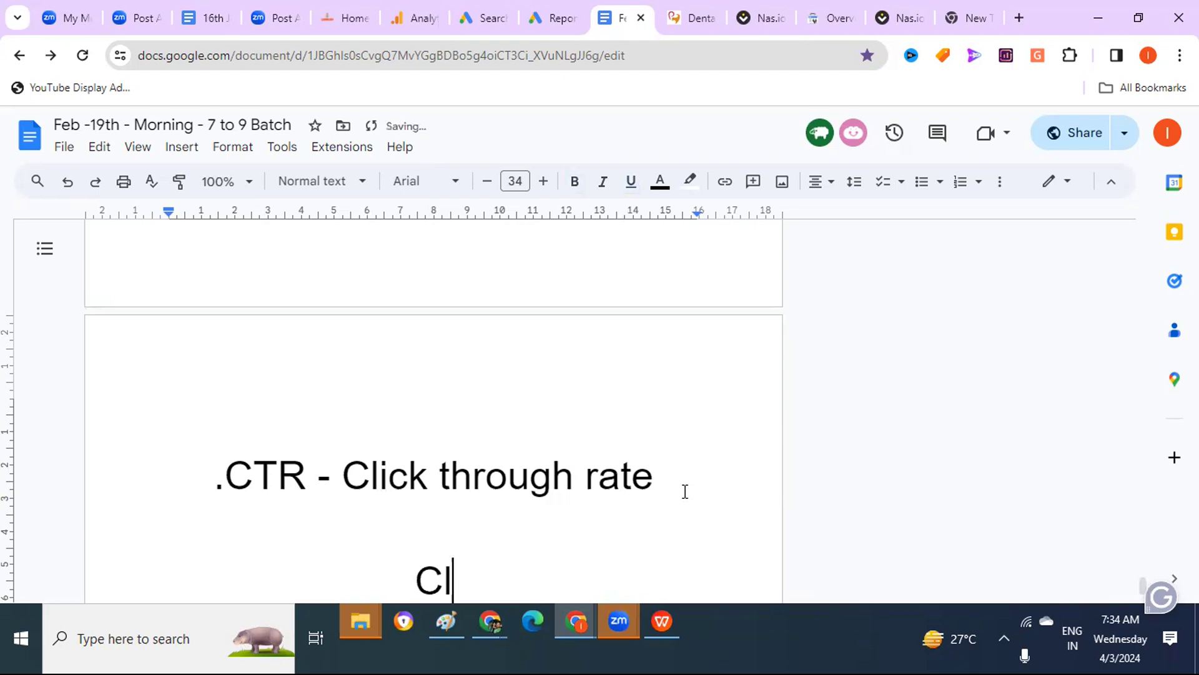
type("ick/")
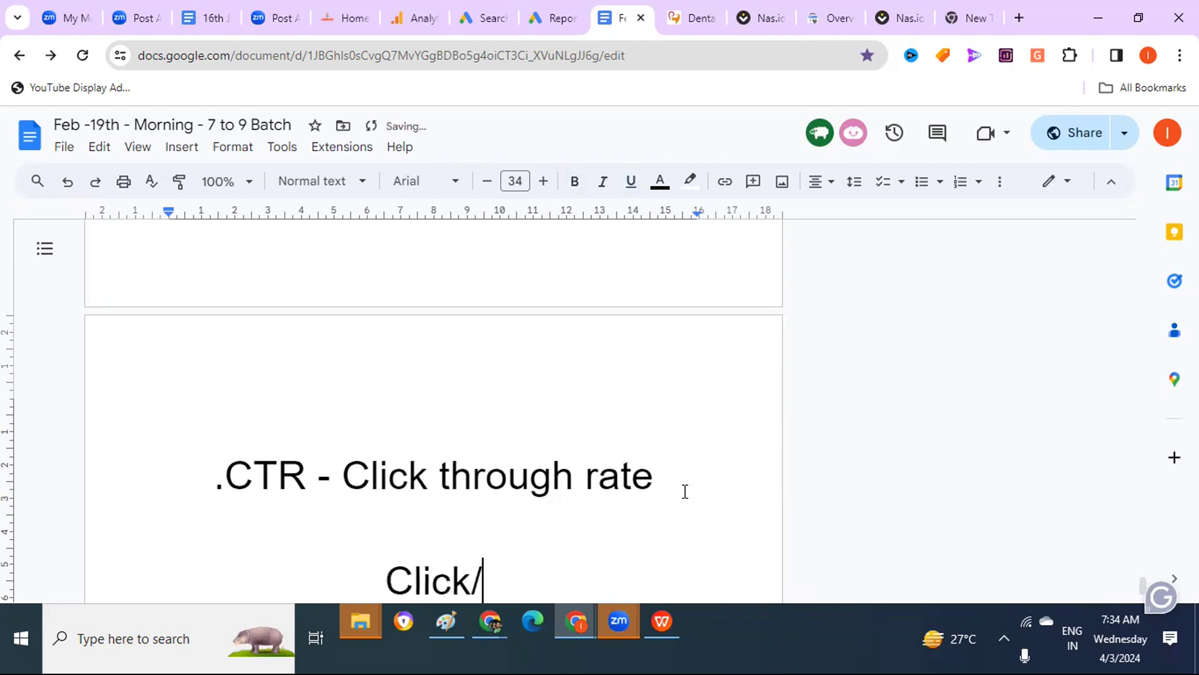
type("Impression ")
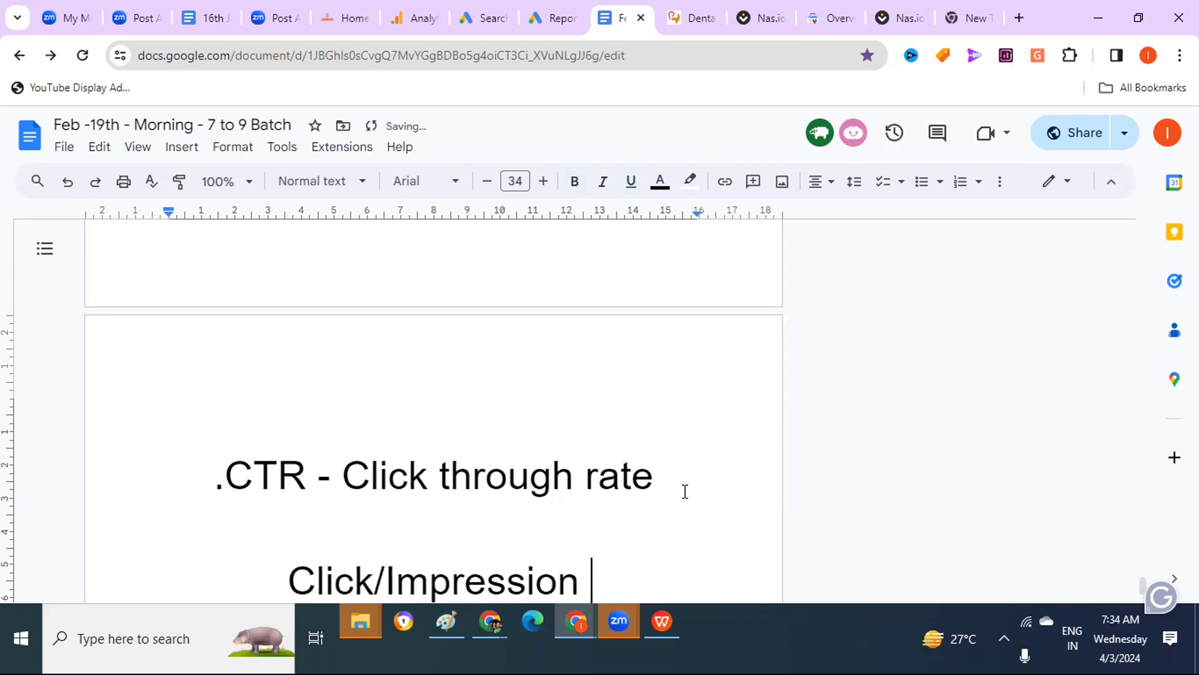
type("* 100")
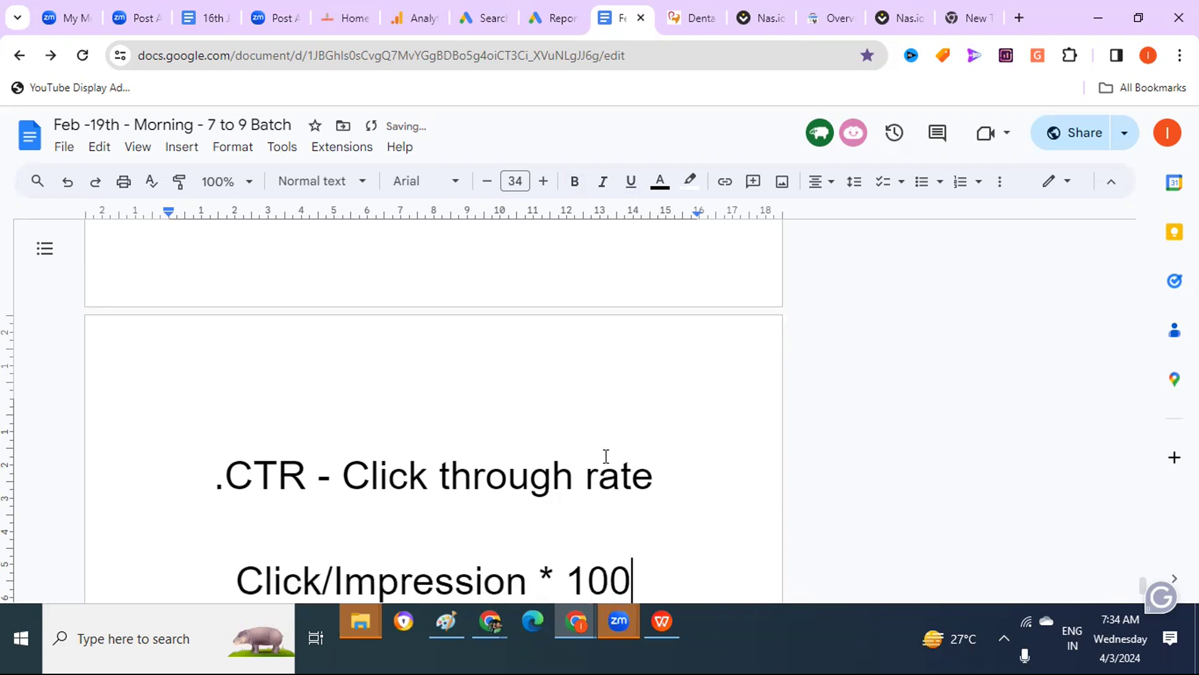
scroll(800, 433, "down", 3)
Begin the explanation line 'NUmber of people clicked' below the formula.
key("Return")
key("Return")
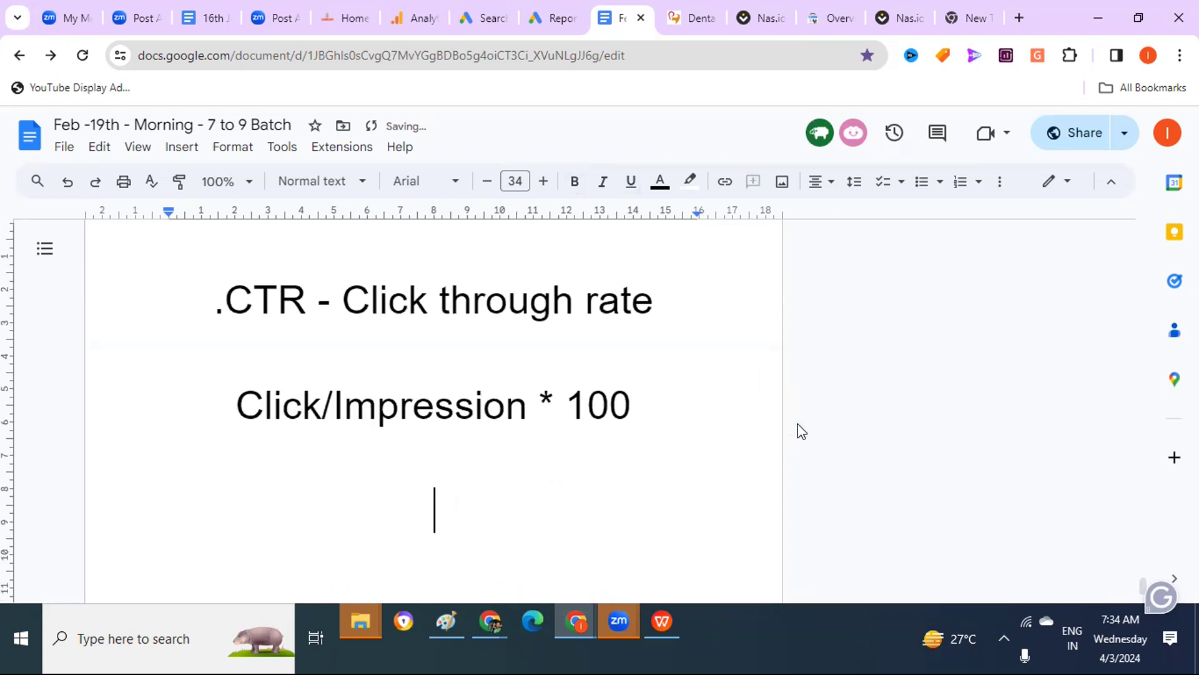
type("NUmber of ")
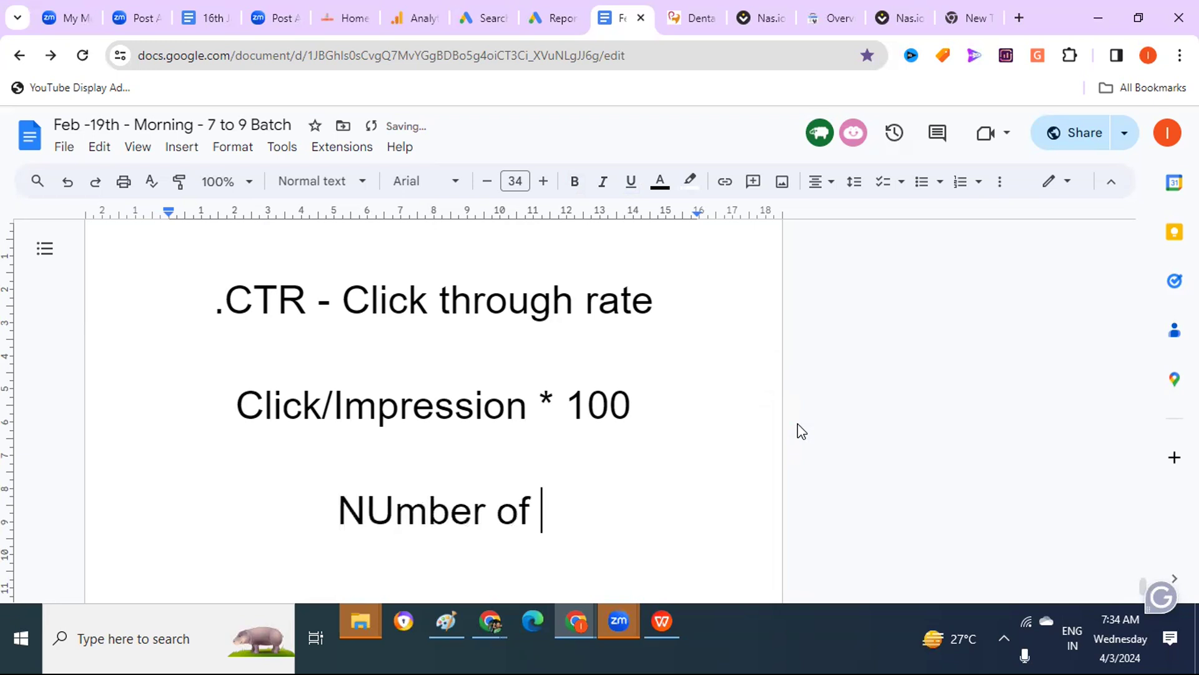
type("people ecli")
key("BackSpace")
key("BackSpace")
key("BackSpace")
key("BackSpace")
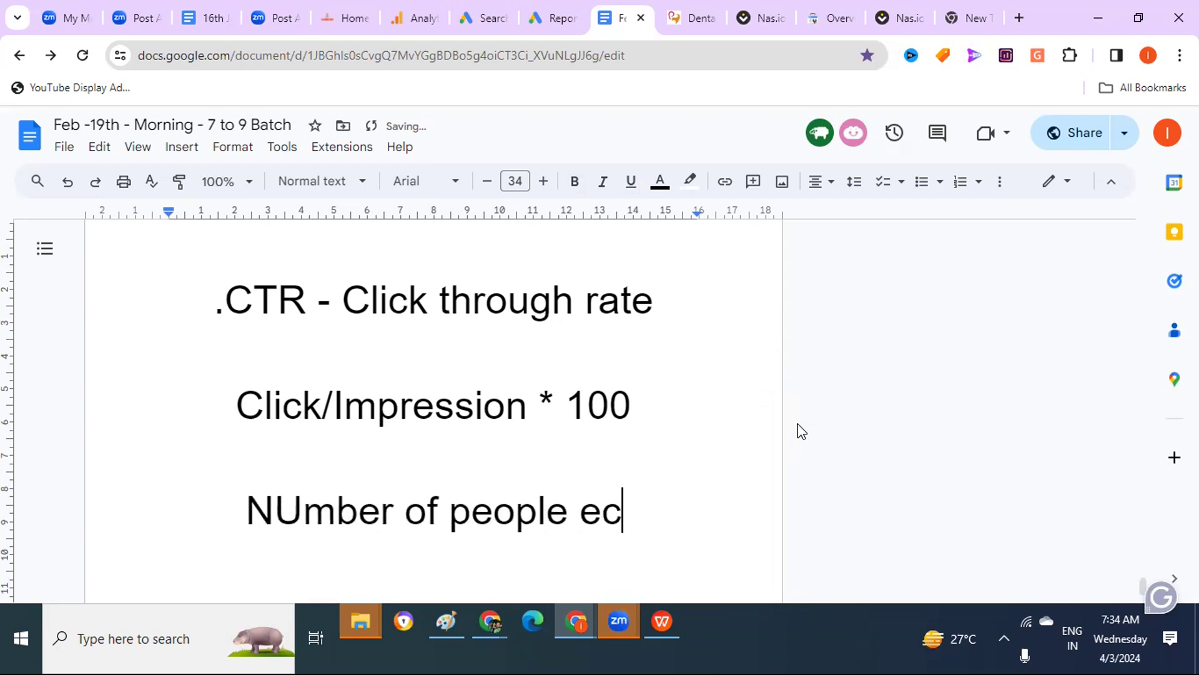
type("clicked o")
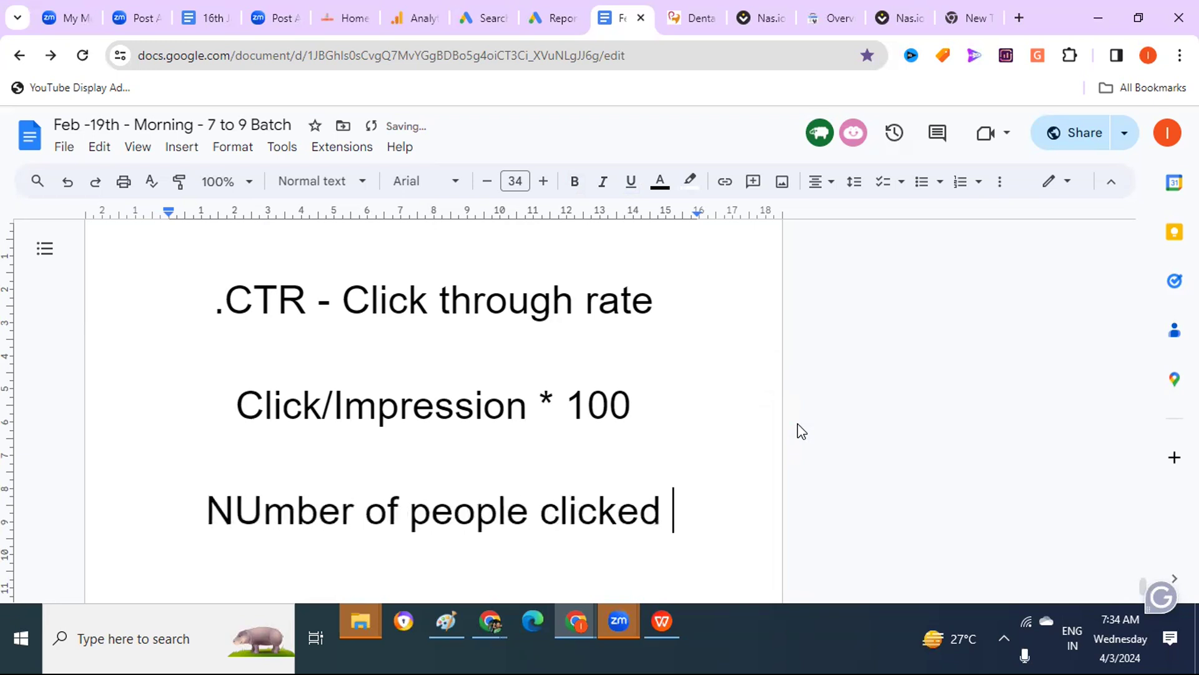
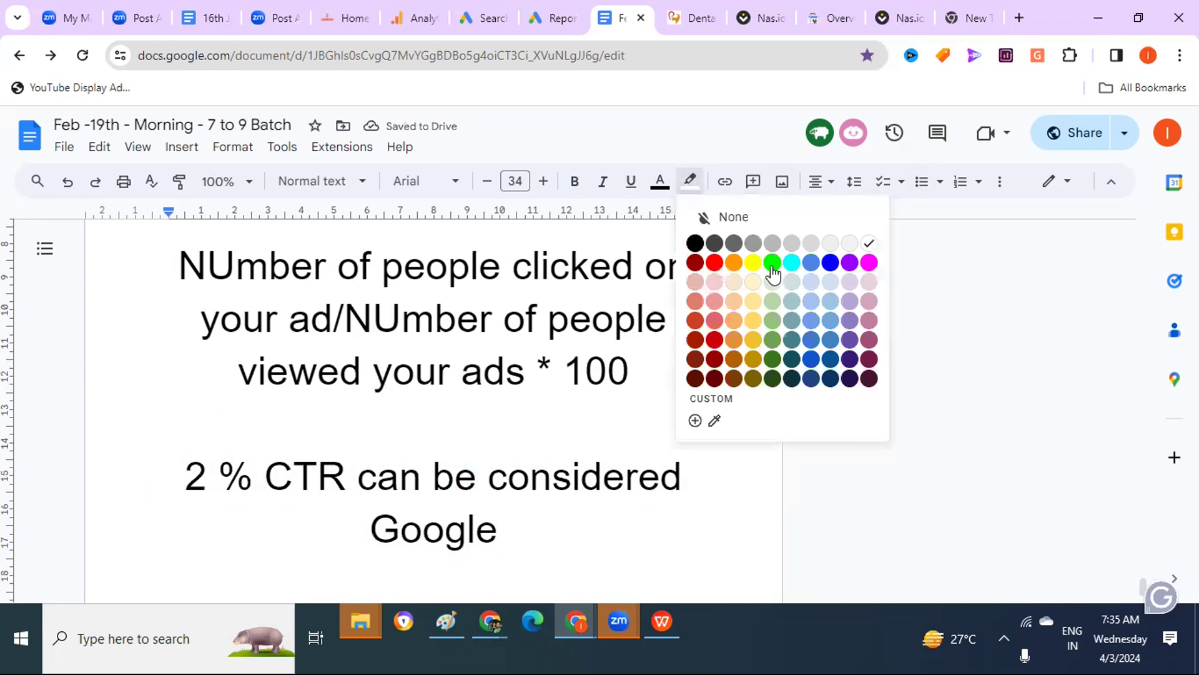
Highlight the selected CTR note text in green, then switch to the Google Ads window.
left_click(772, 263)
left_click(768, 482)
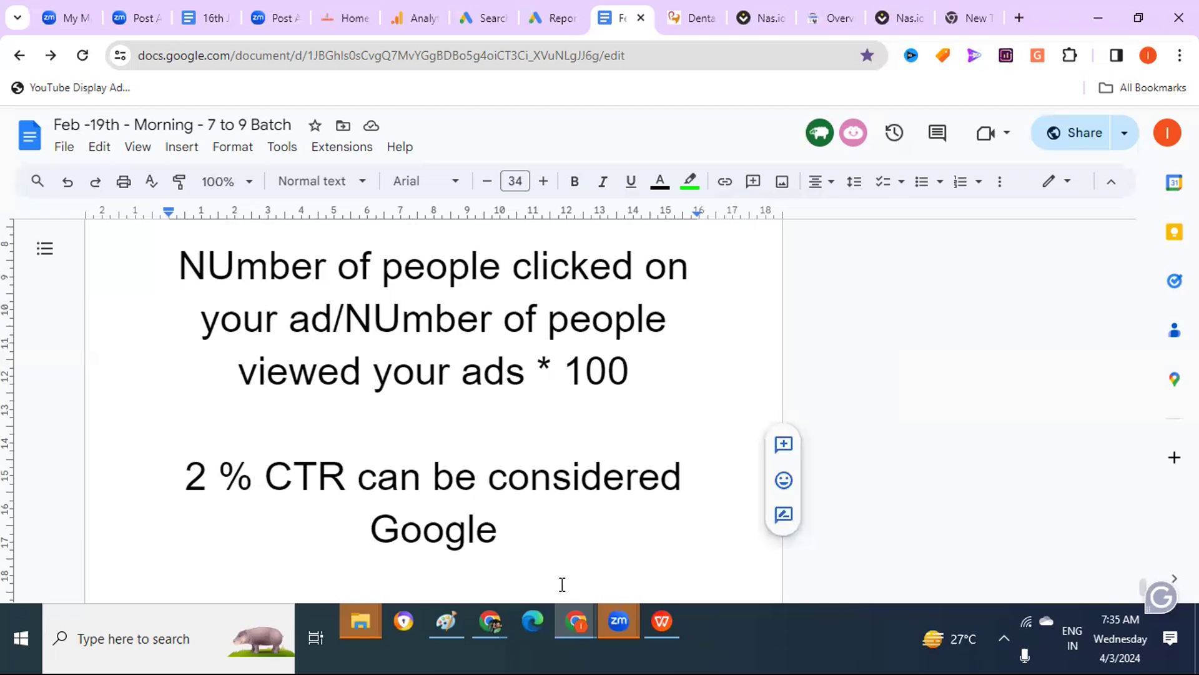
key("alt+Tab")
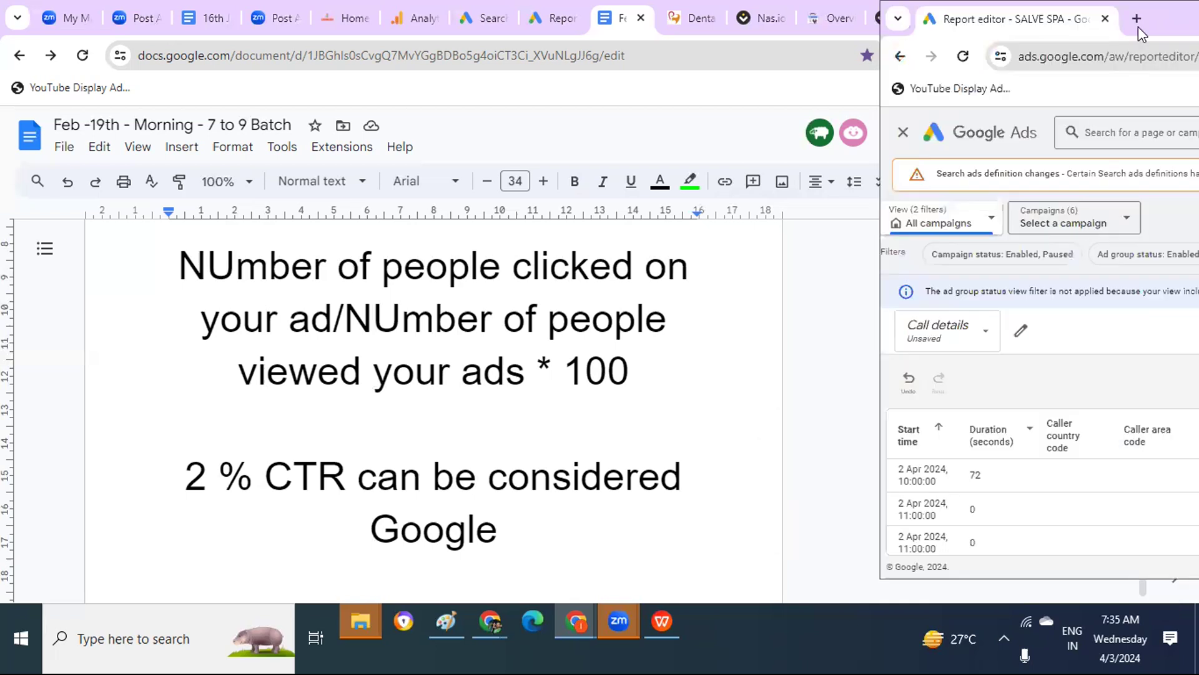
Maximize Google Ads and discard the unsaved Call details report.
double_click(1138, 26)
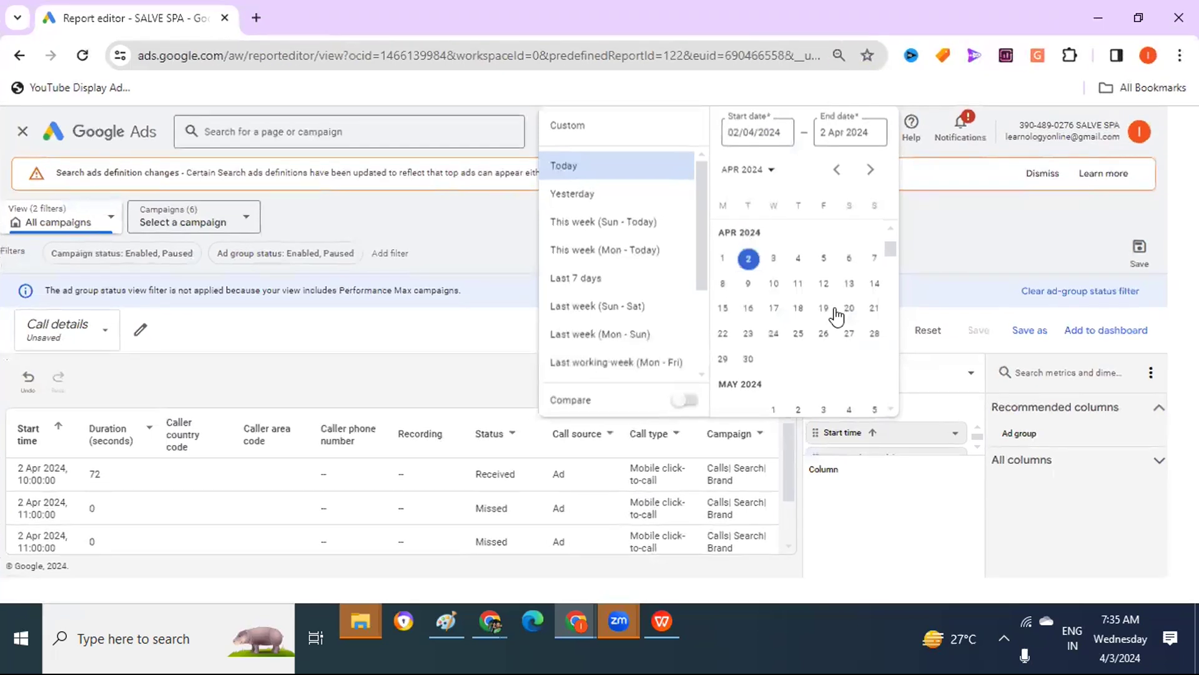
left_click(31, 144)
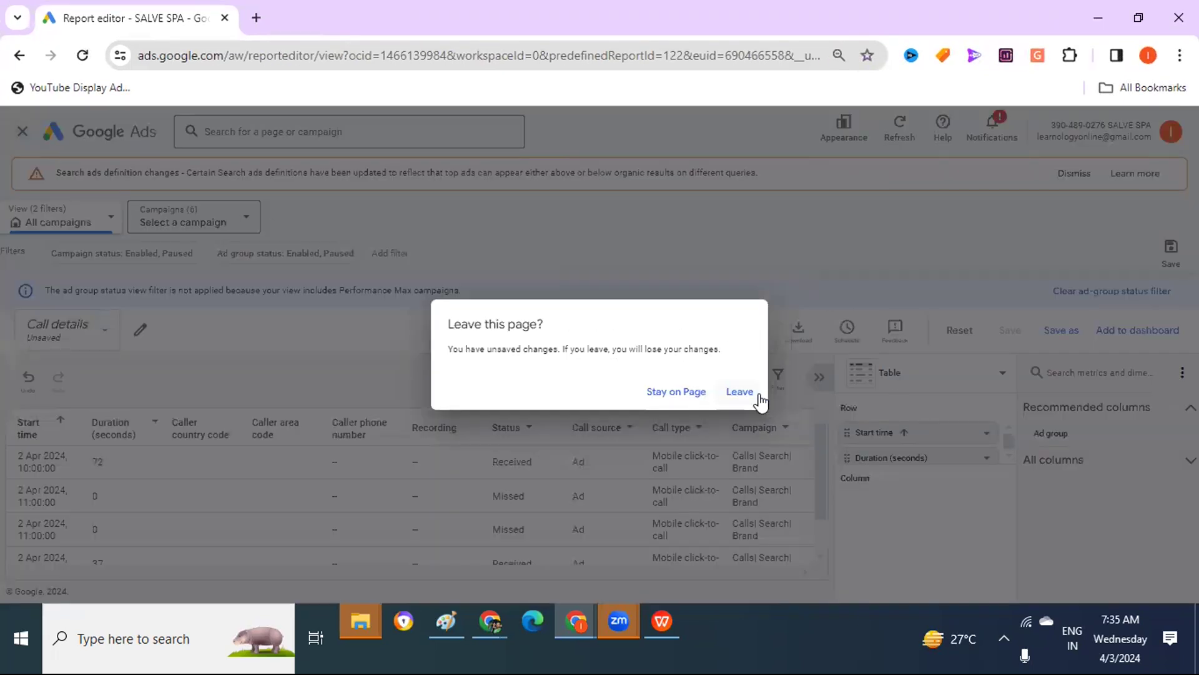
left_click(738, 395)
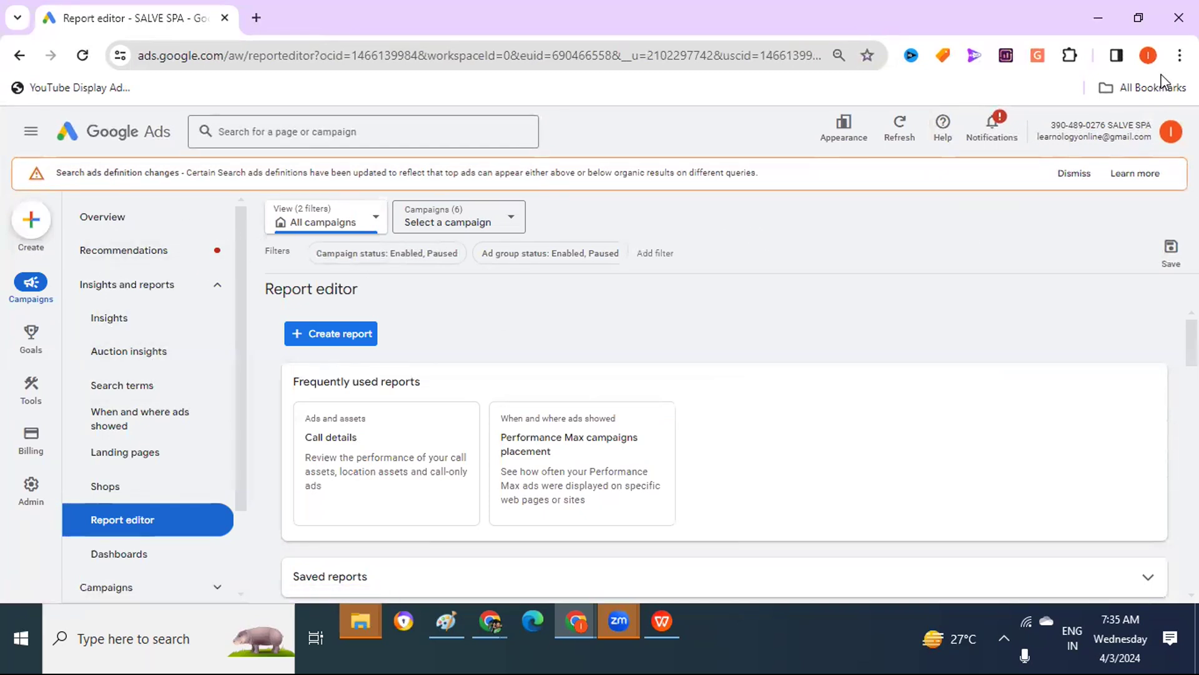
Open the profile account menu to switch accounts.
left_click(1169, 134)
left_click(1161, 134)
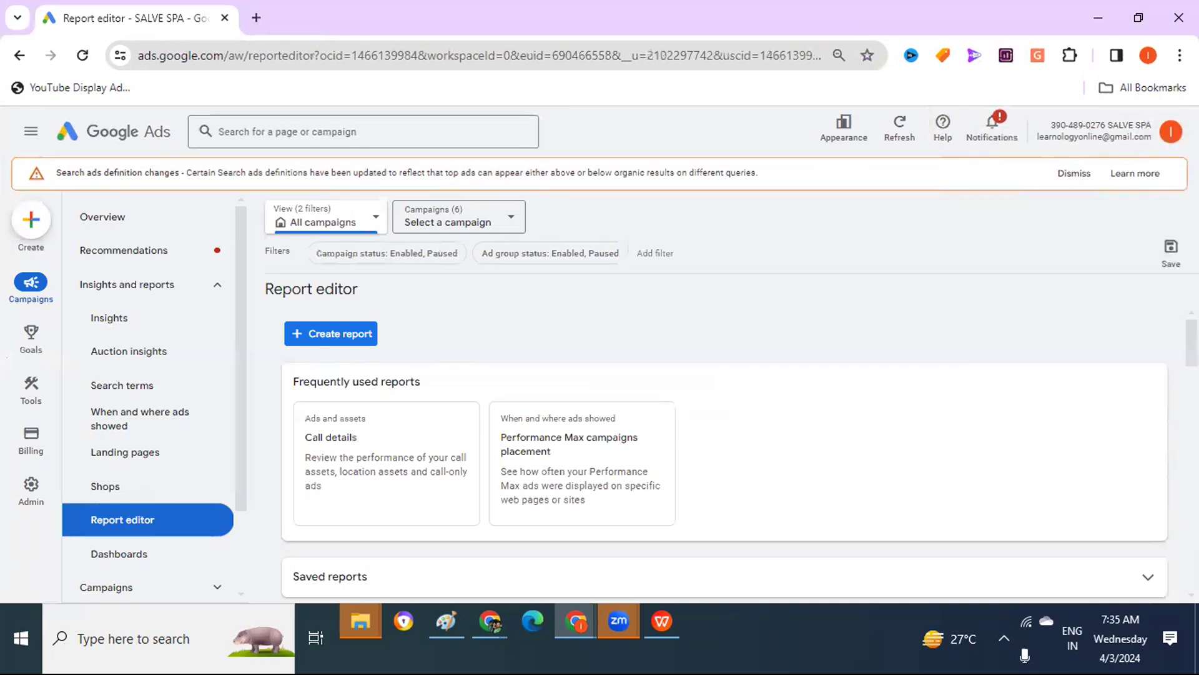
left_click(1160, 134)
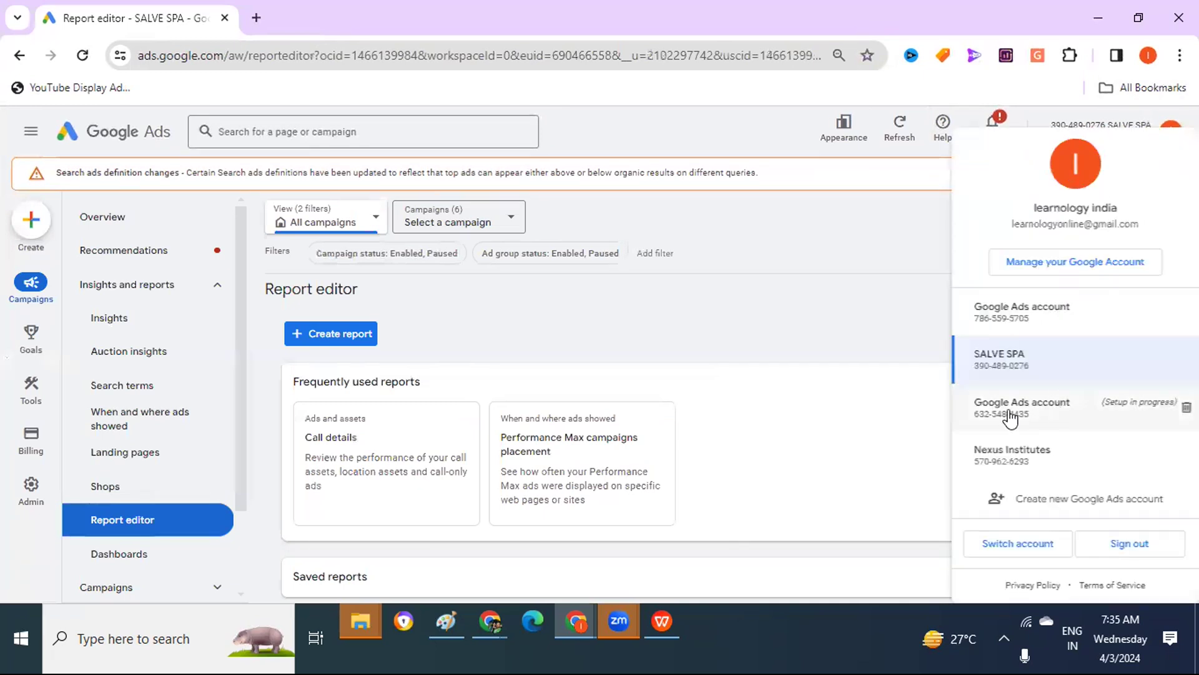
Open another account's Overview in a new tab (1.41K impressions, 33 clicks, ₹94.37 cost).
left_click(1010, 306)
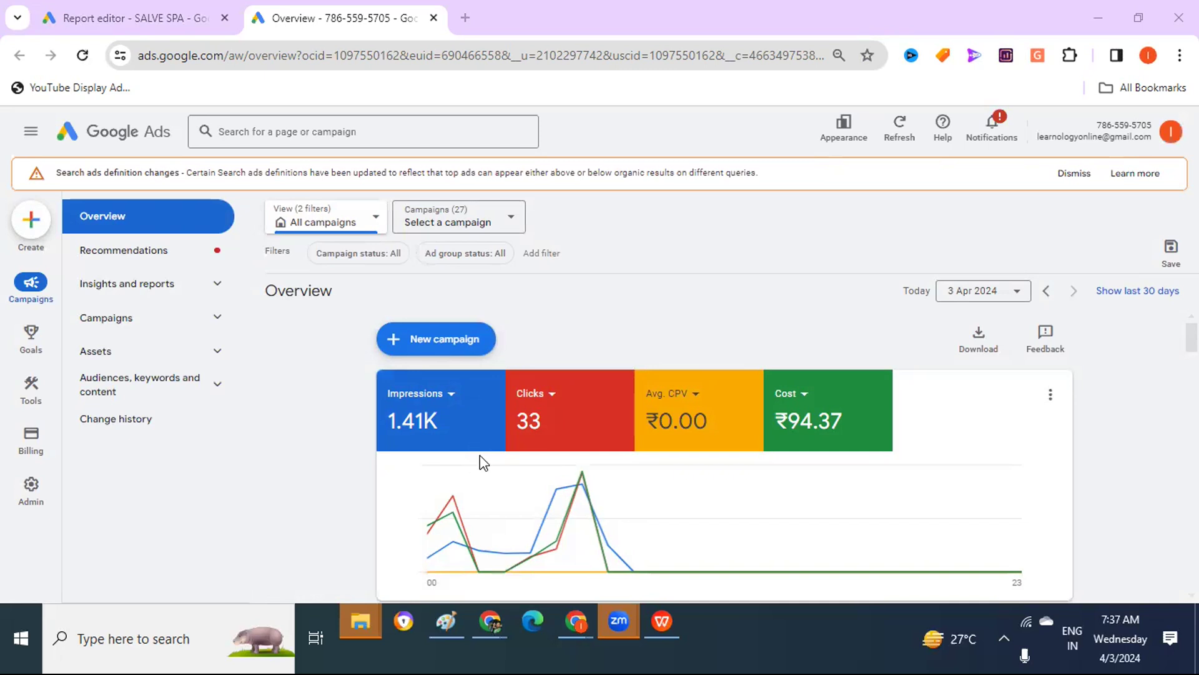
mouse_move(420, 479)
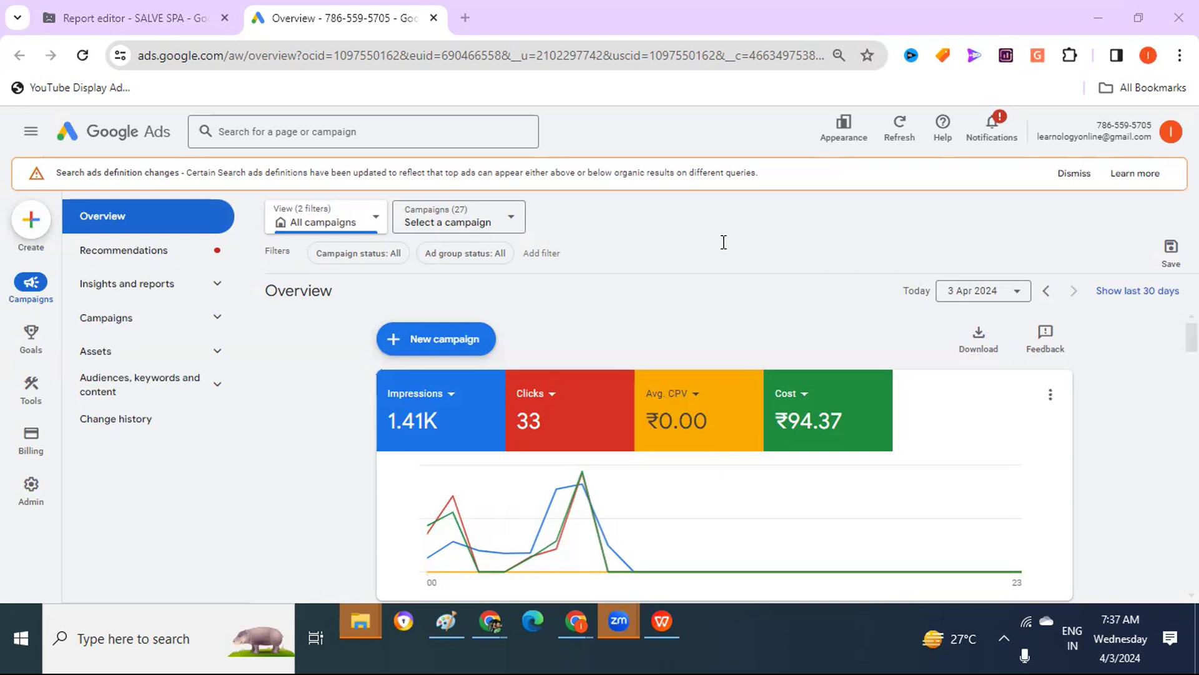
Replace the Avg. CPV scorecard with CTR, showing 2.32%.
left_click(695, 395)
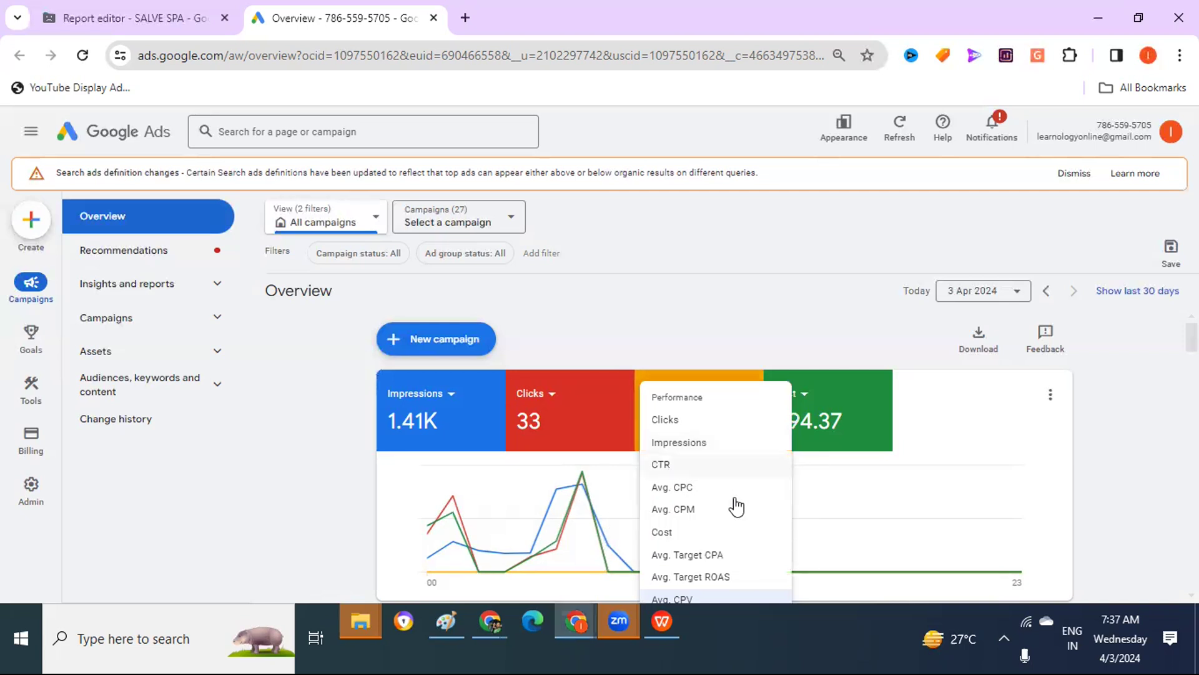
key("Return")
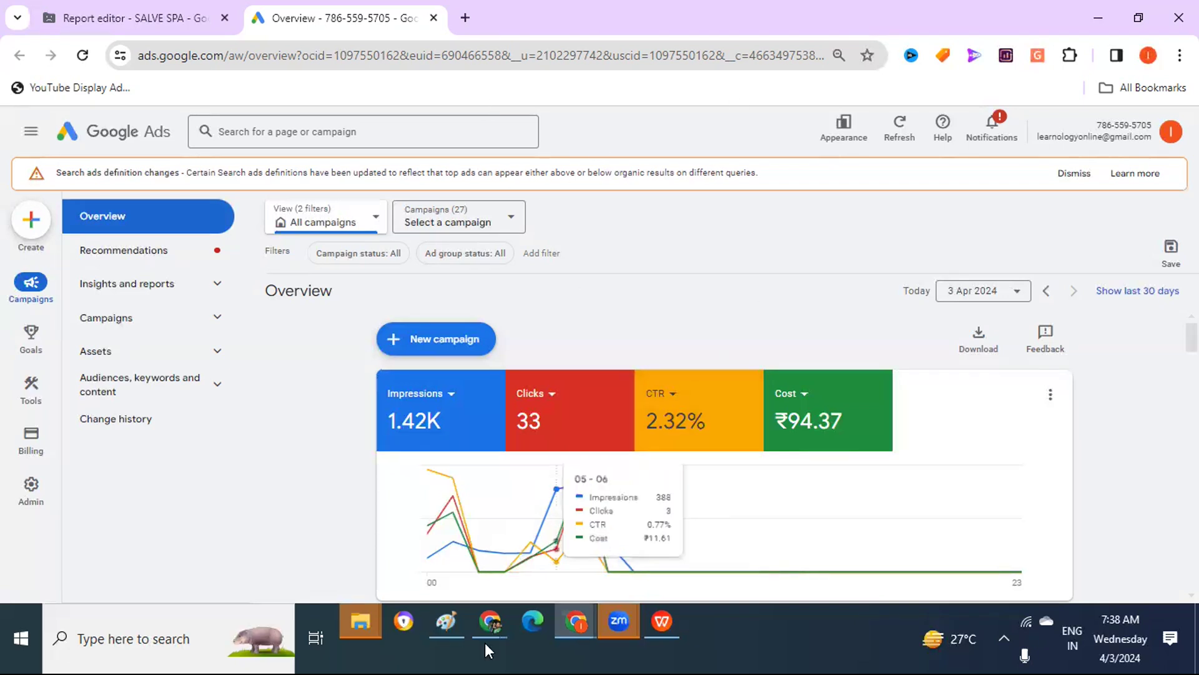
Switch to the other Chrome window, then return to the Google Docs notes window.
mouse_move(490, 625)
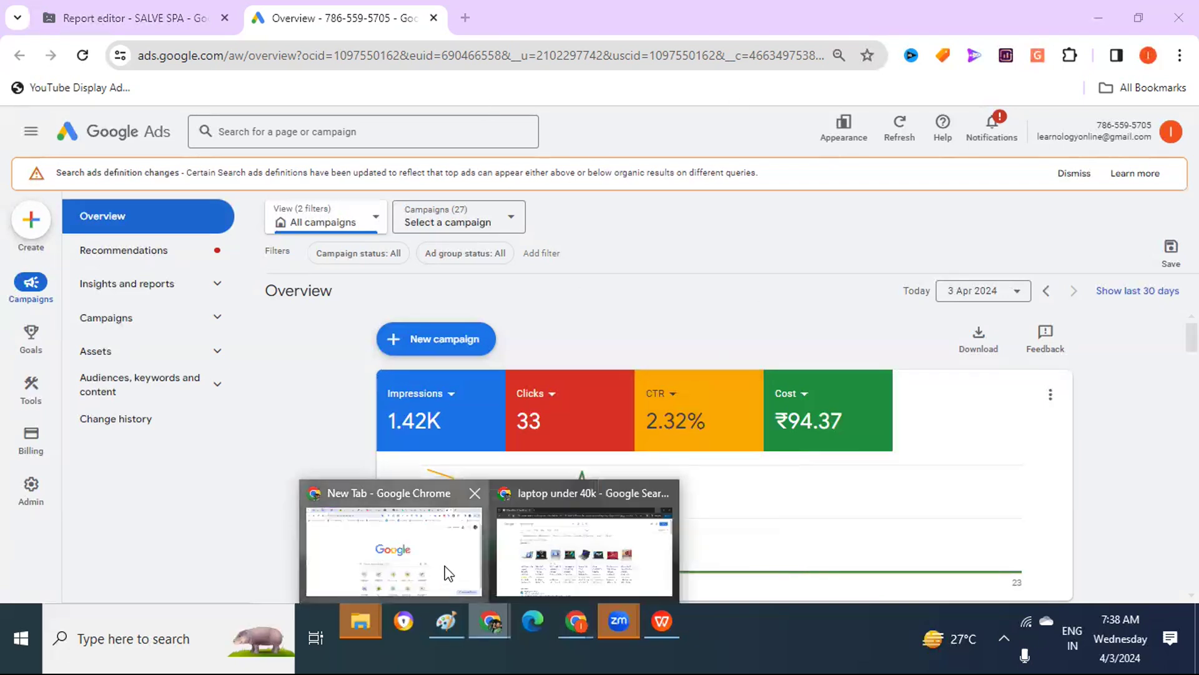
left_click(445, 572)
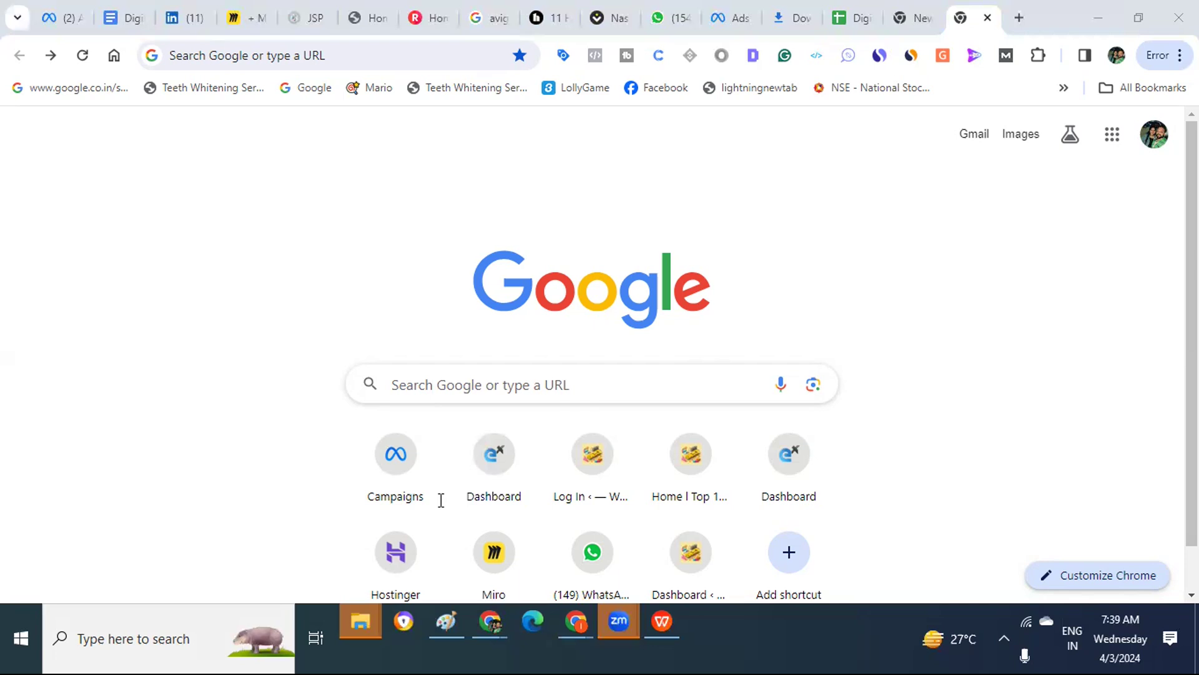
mouse_move(575, 622)
left_click(549, 583)
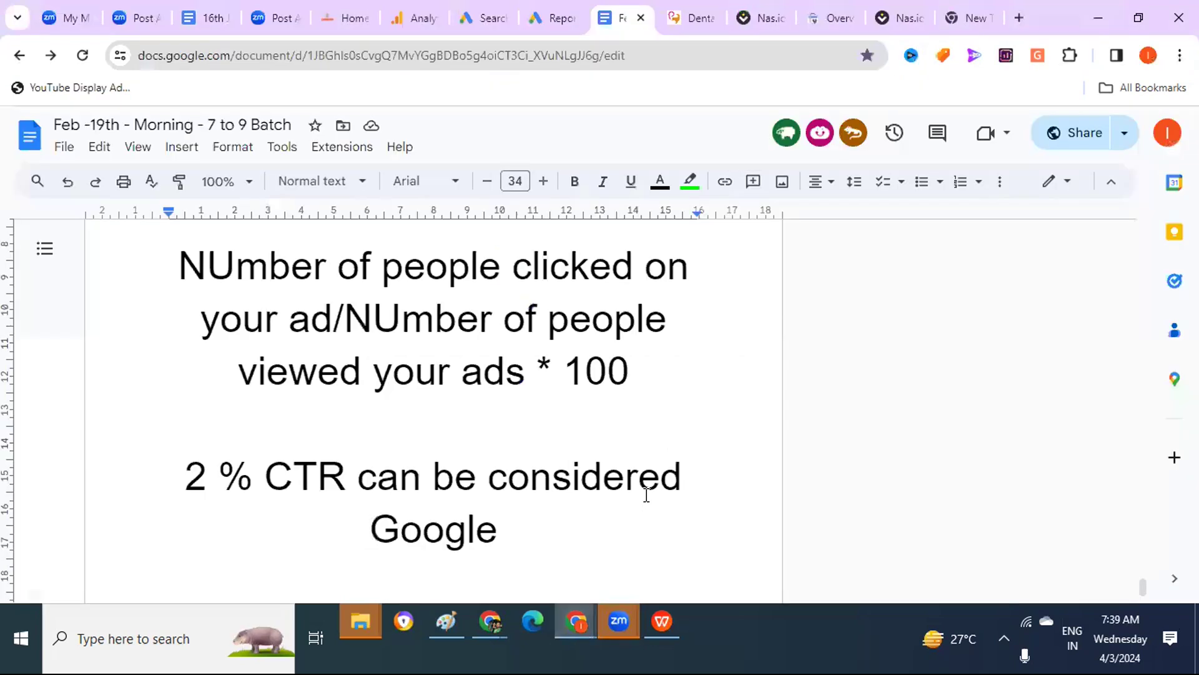
Below the CTR note, type 'Title 1 : DIgital marketing Course | 100 % Placement Guranteed | 100 % Cashback'.
left_click(651, 543)
key("Return")
key("ctrl+Return")
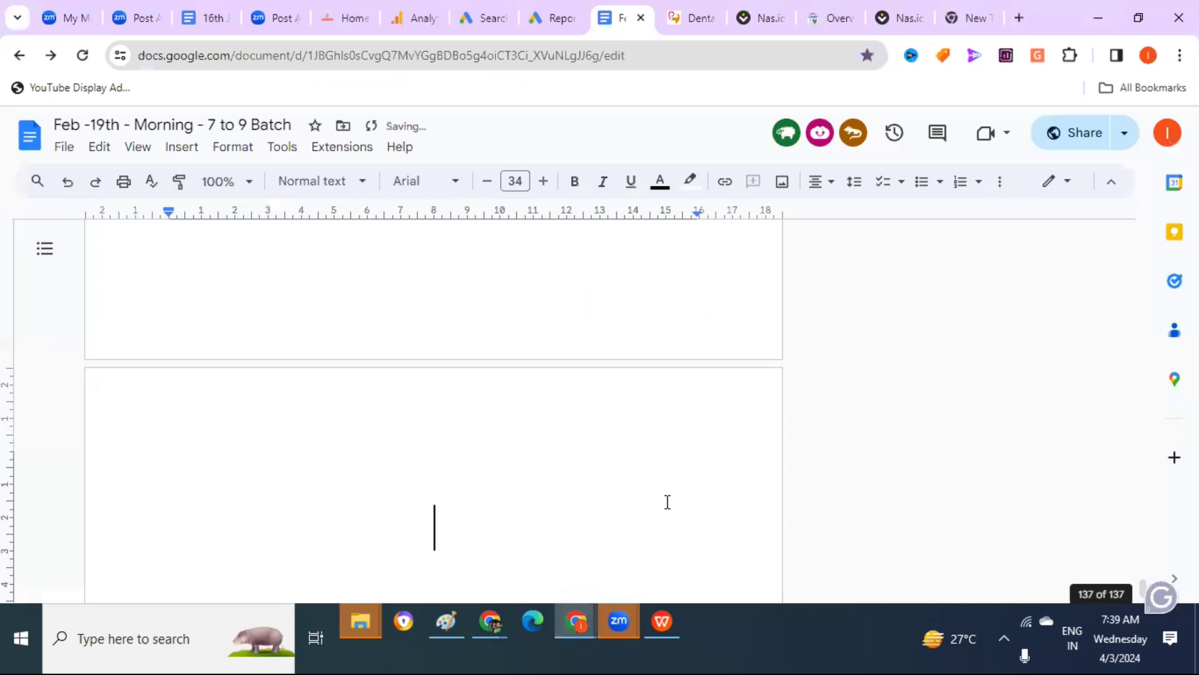
key("ctrl+shift+l")
key("BackSpace")
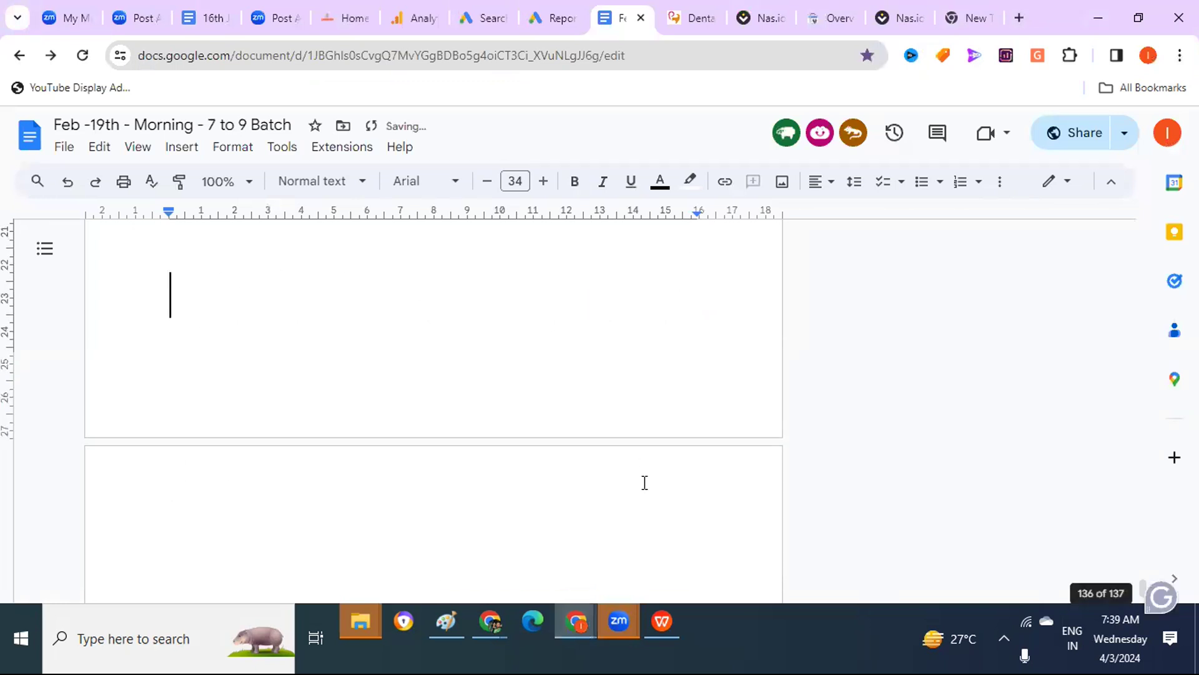
type("Ti")
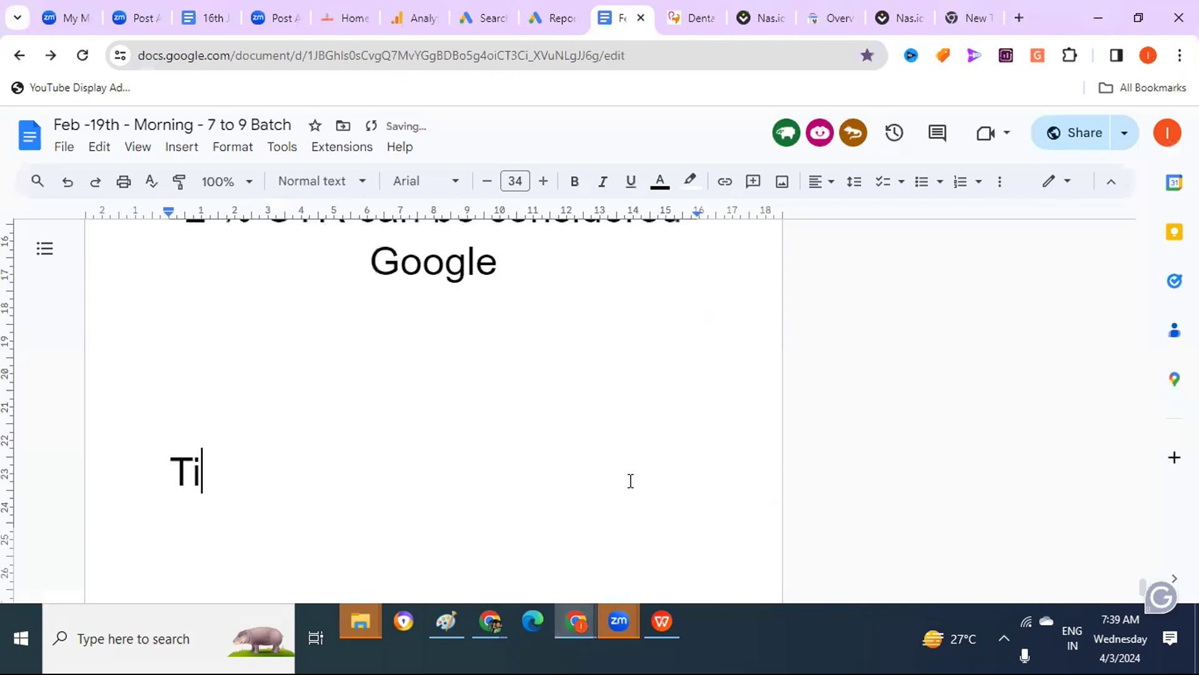
type("tle 1 : ")
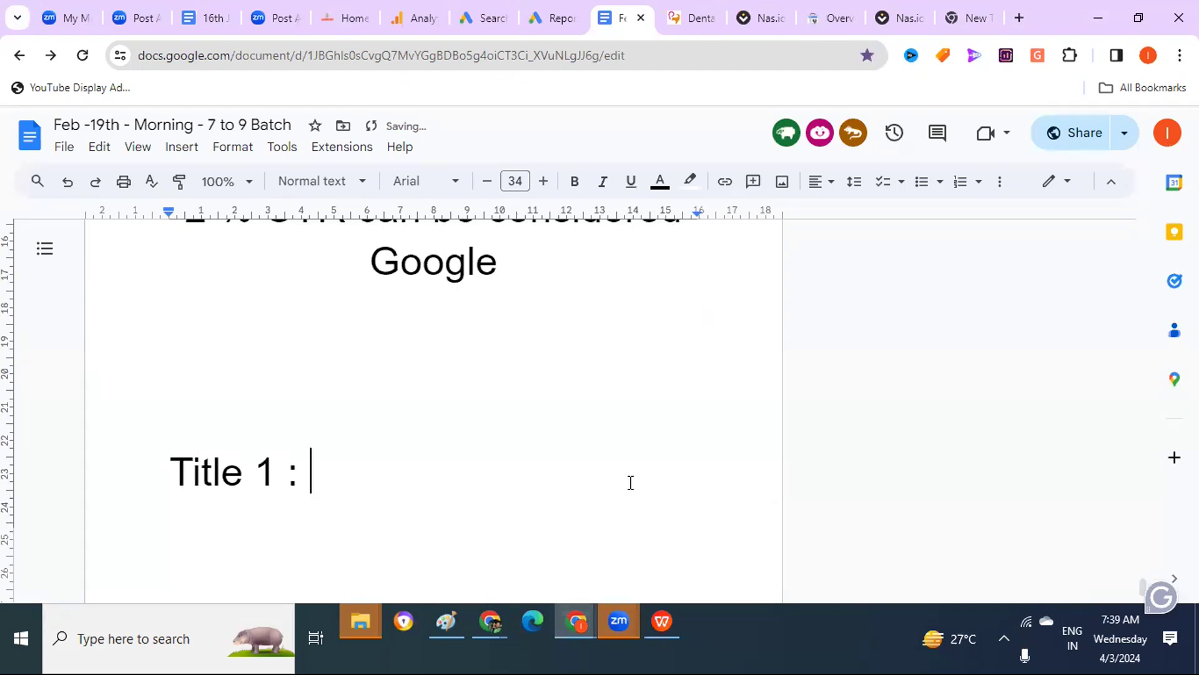
type("DIgital marketin")
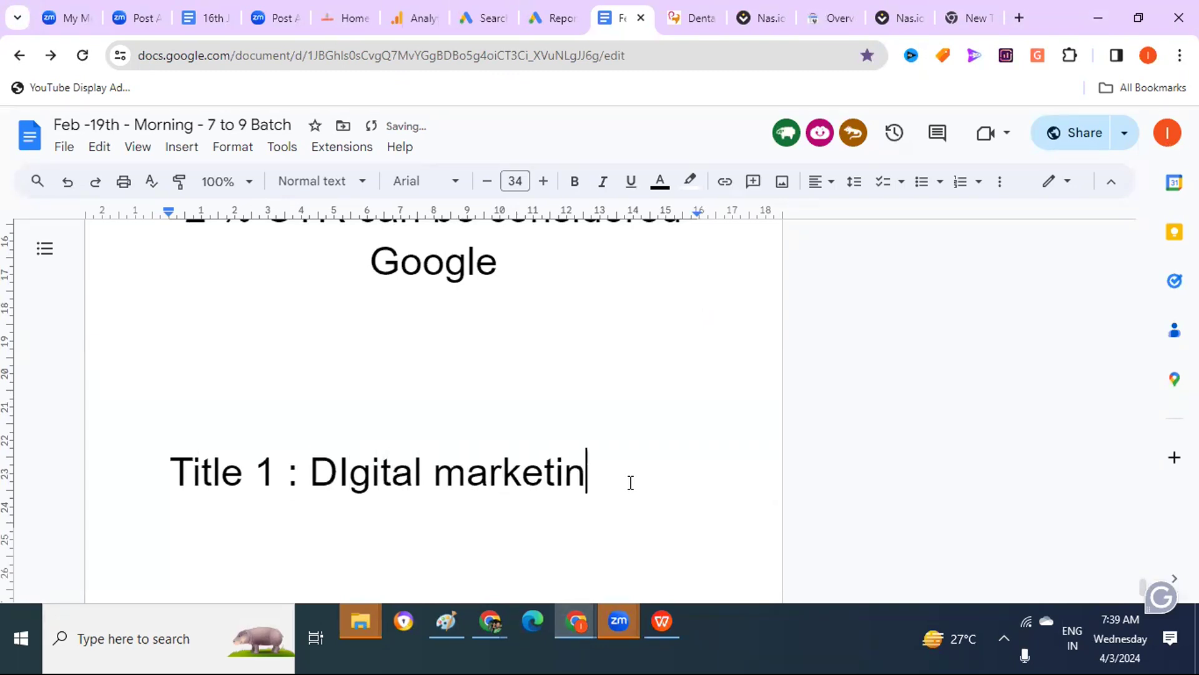
type("g Course ")
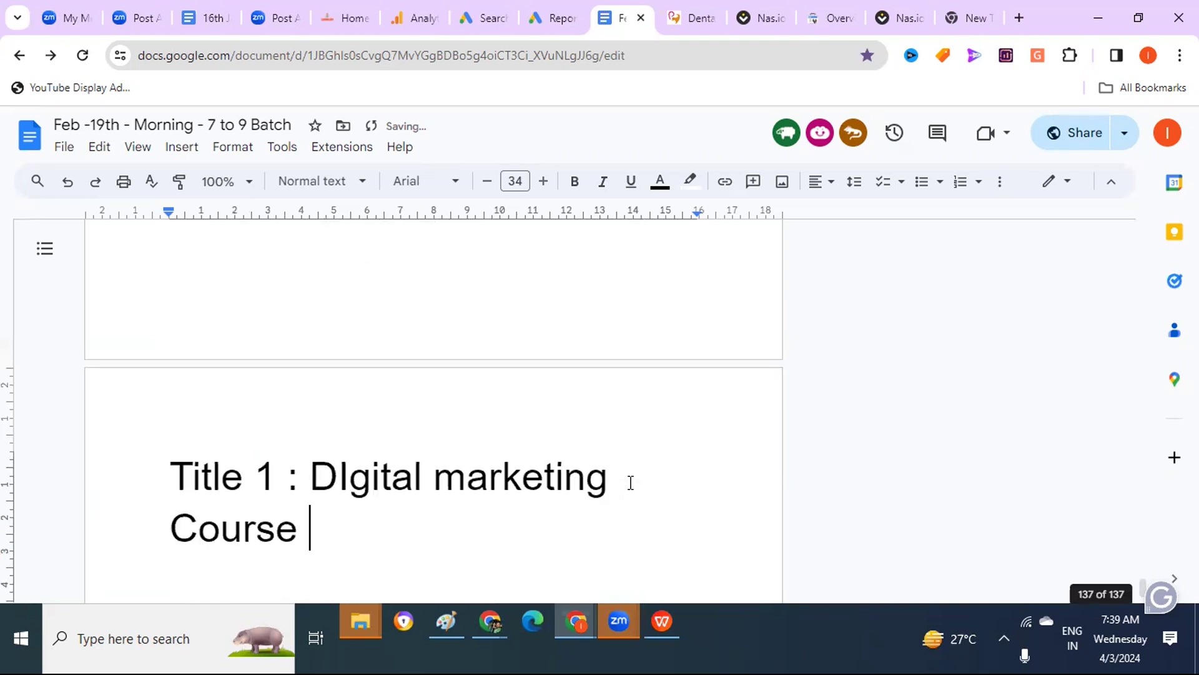
type("| ")
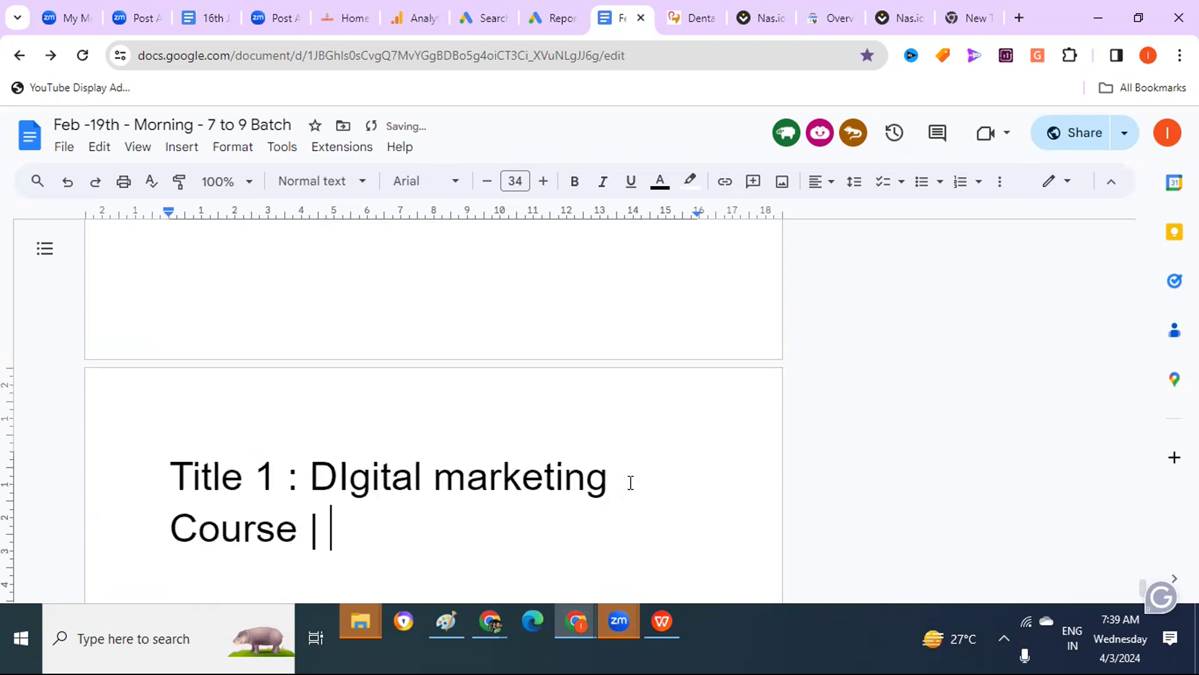
type("100 % Placement Guranteed | ")
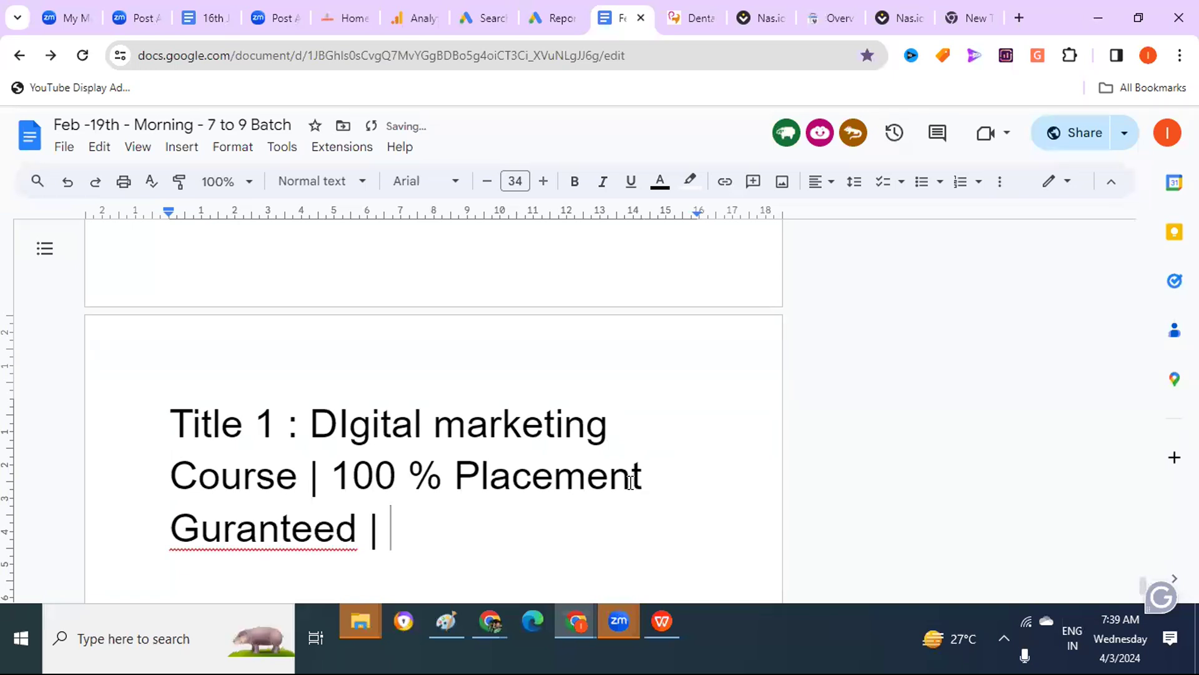
type("100 % Cashback")
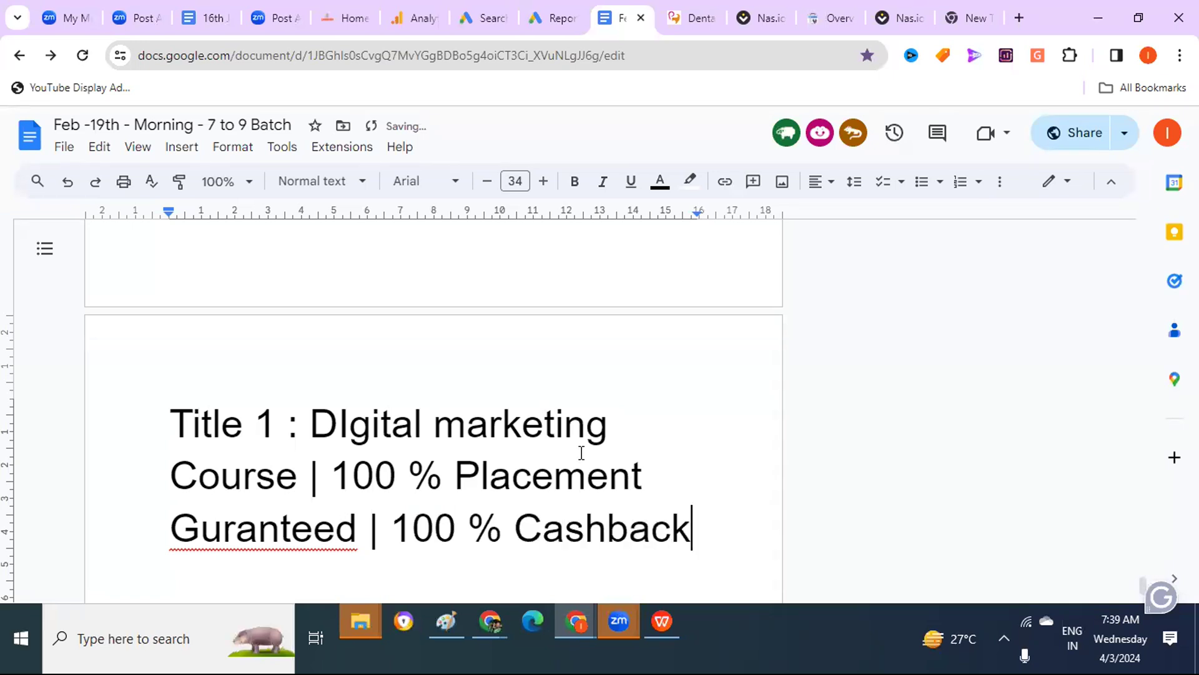
Add 'Title 2 : Digital marketing course | 100 % Assistance | Enroll Now' with a person's name.
key("Return")
key("Return")
type("Te")
key("BackSpace")
type("itlte")
key("BackSpace")
key("BackSpace")
key("BackSpace")
key("BackSpace")
type("le 2 ")
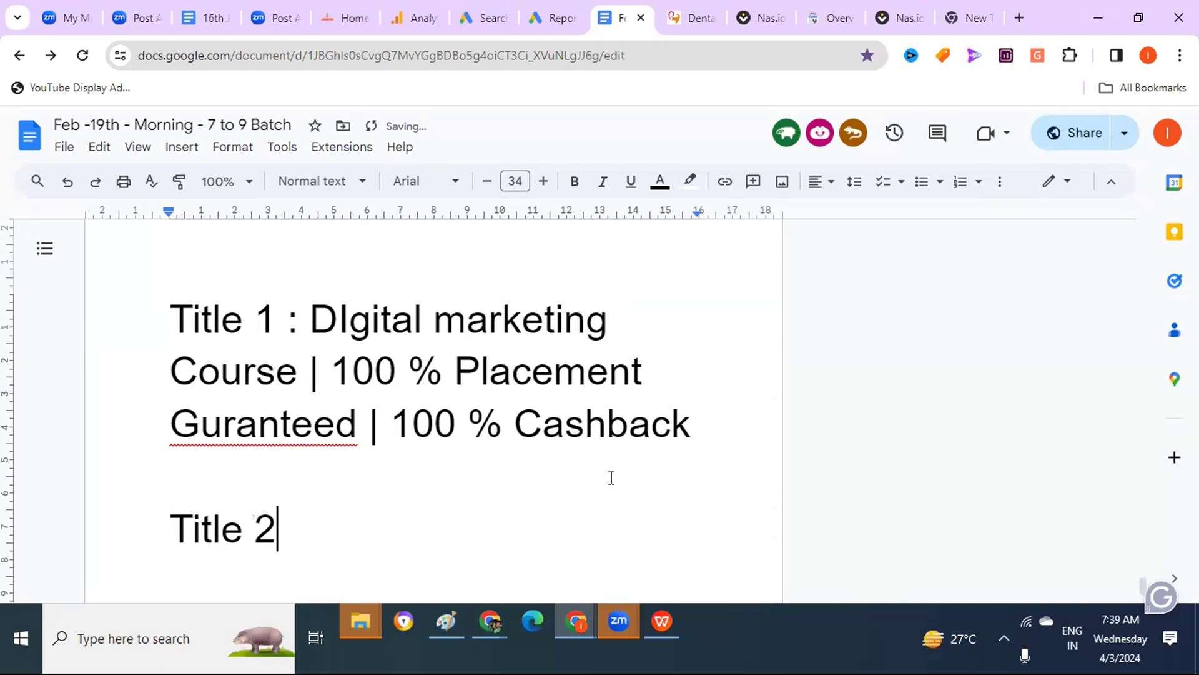
type(": D")
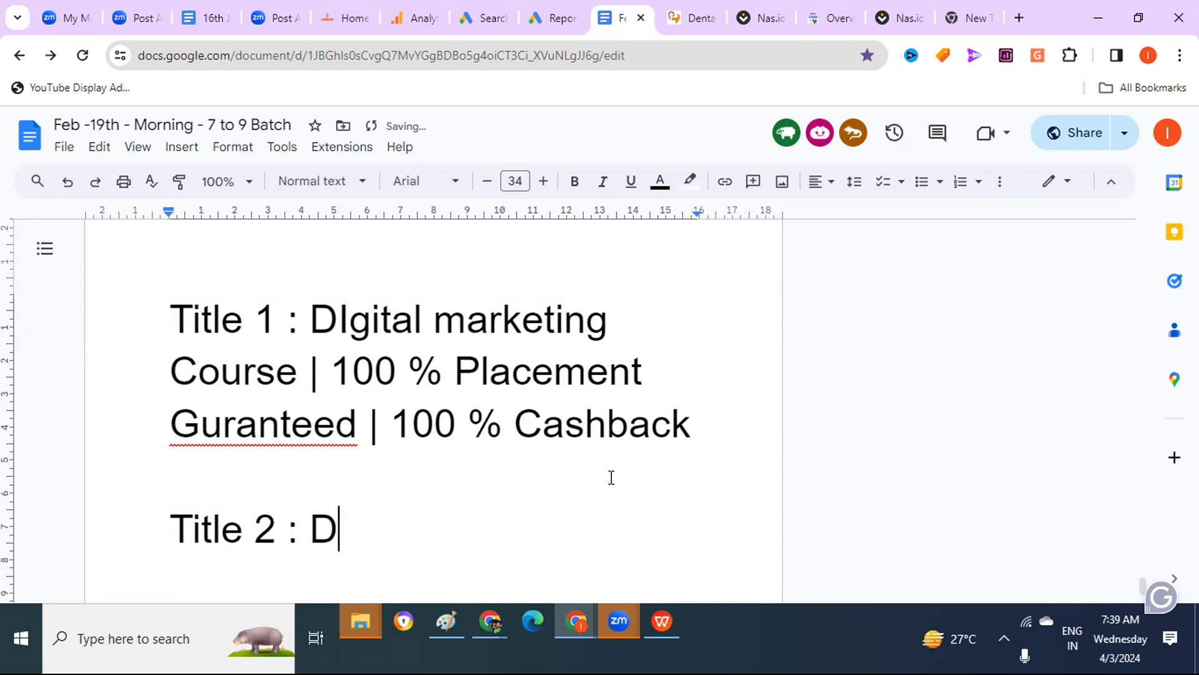
type("igital mar")
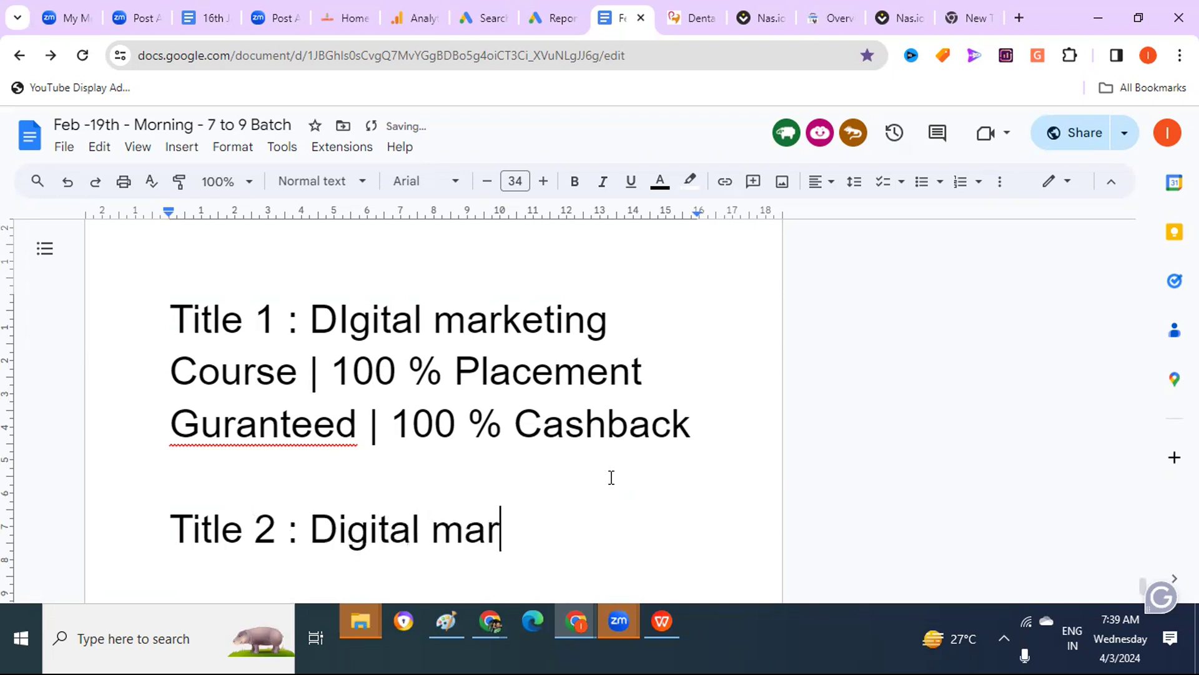
type("keting course")
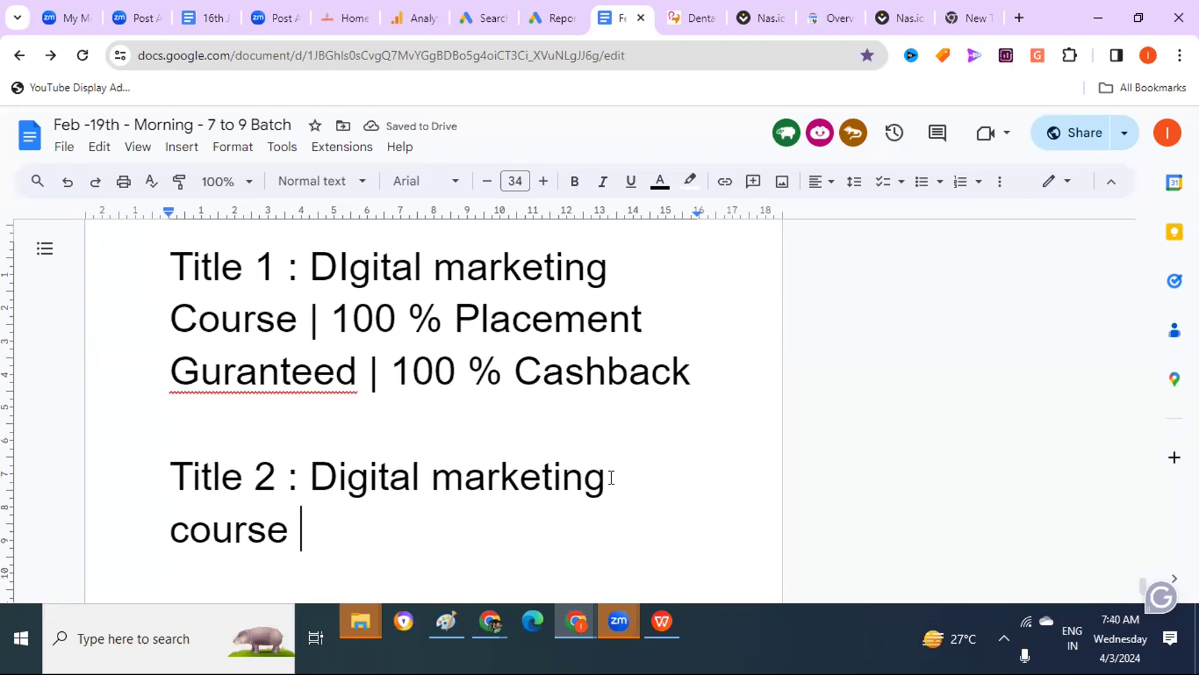
type(" |")
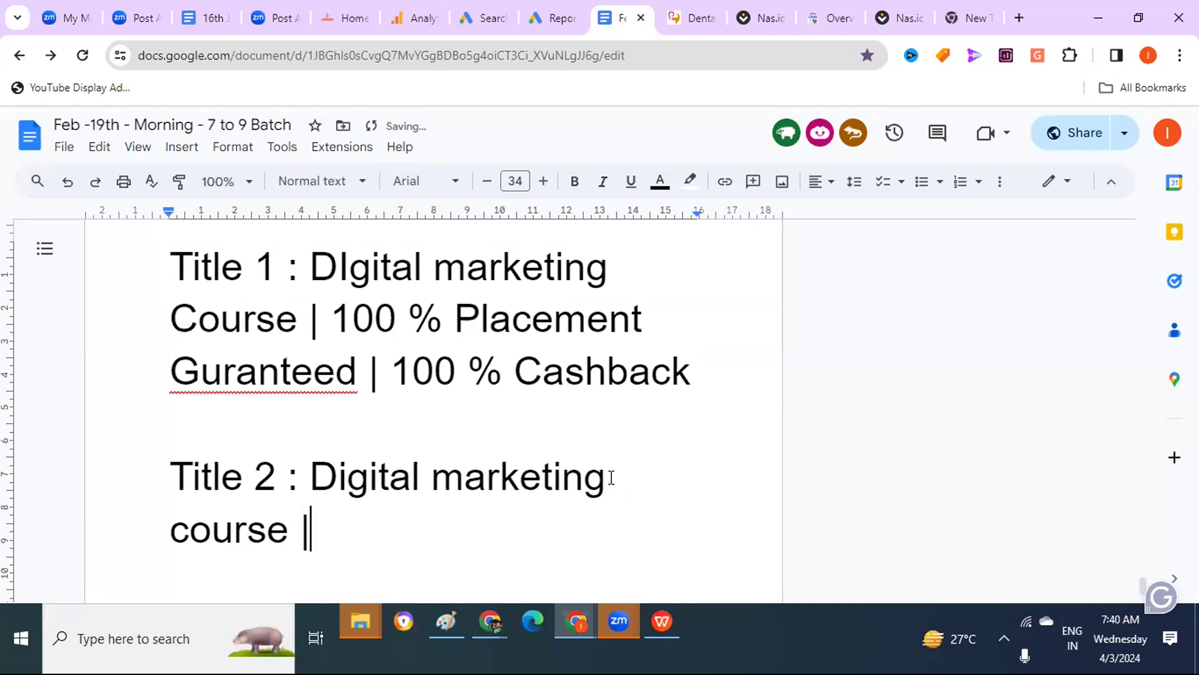
type(" 100 % A")
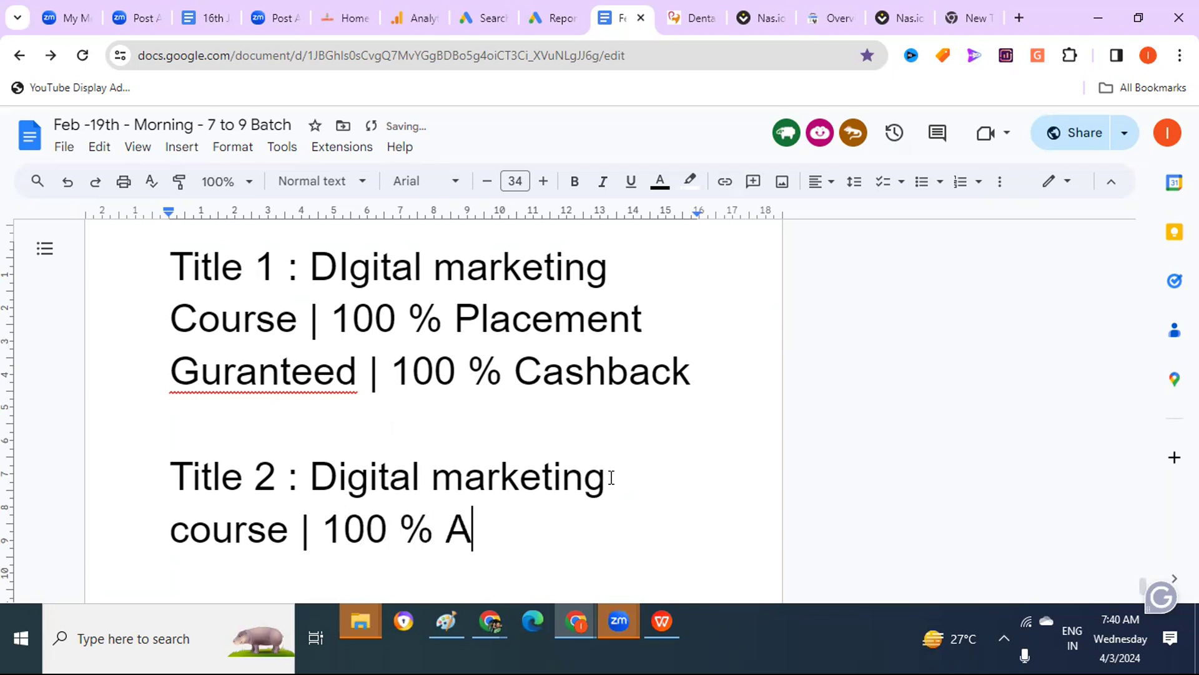
type("ssistance | ")
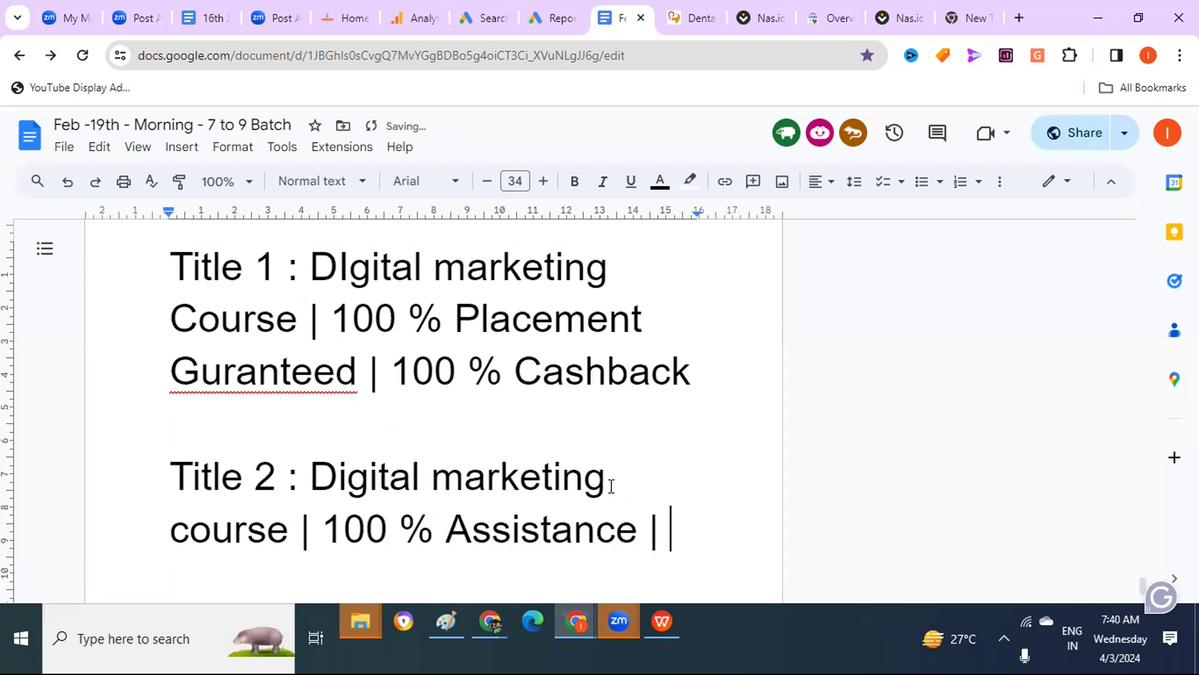
type("Enroll Now  - Shiva")
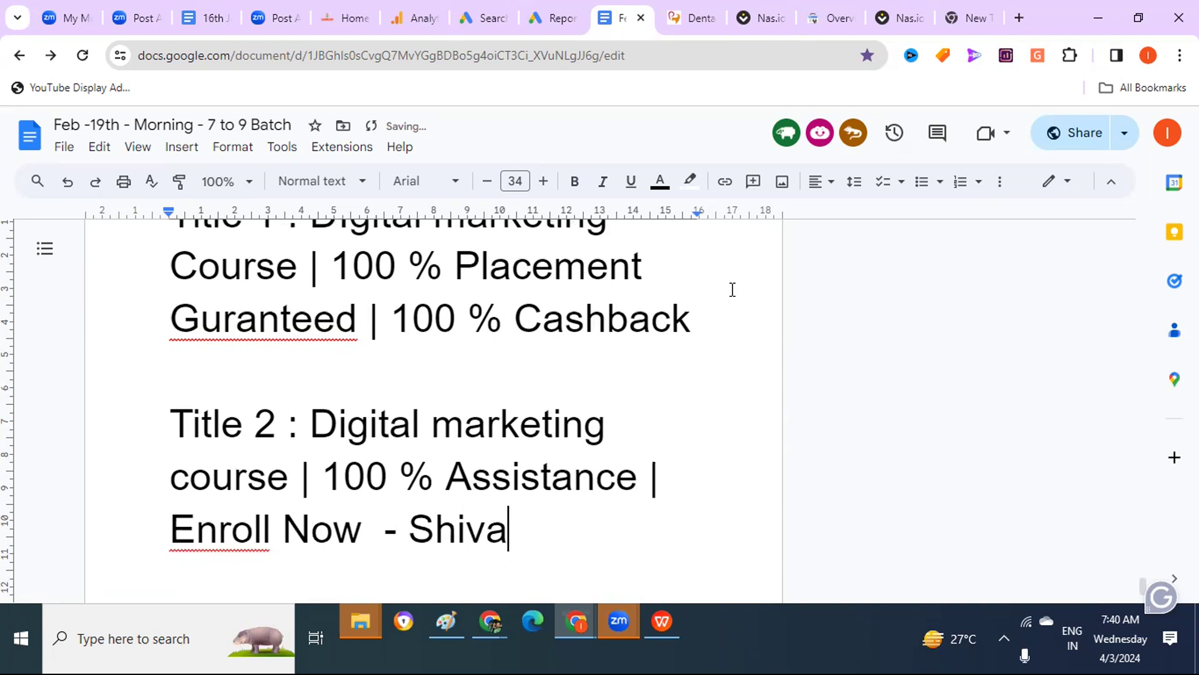
Append a dash and a person's name after 'Cashback' in Title 1.
scroll(727, 450, "up", 1)
left_click(731, 406)
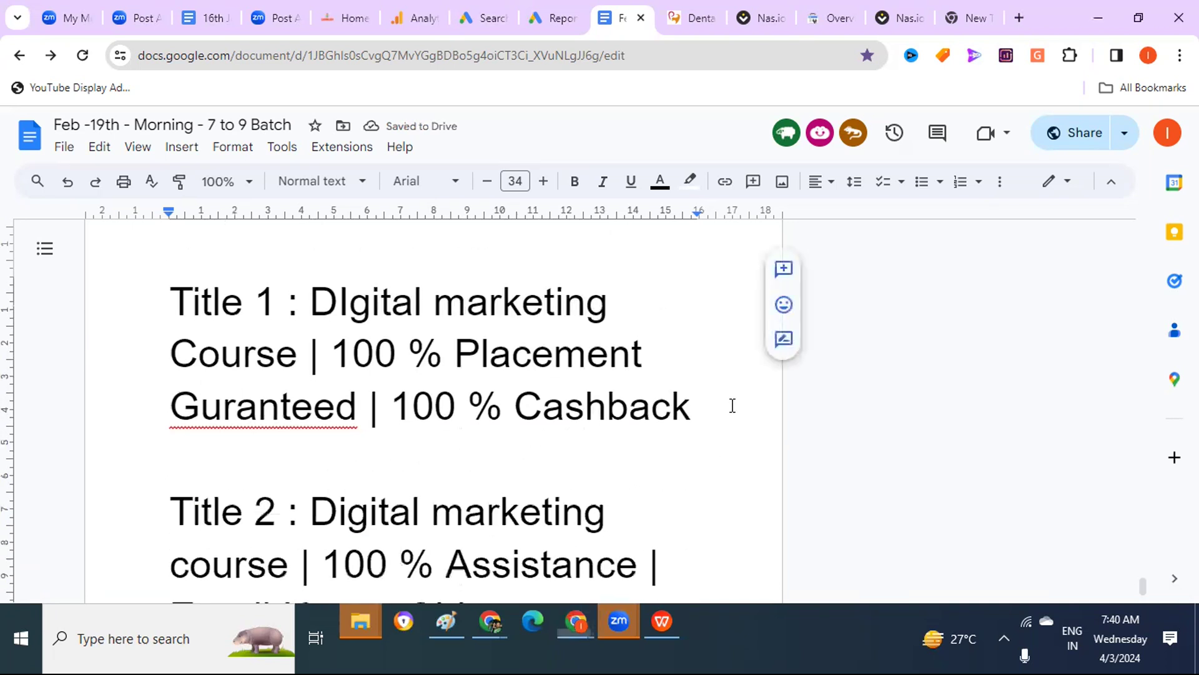
type("- Hari")
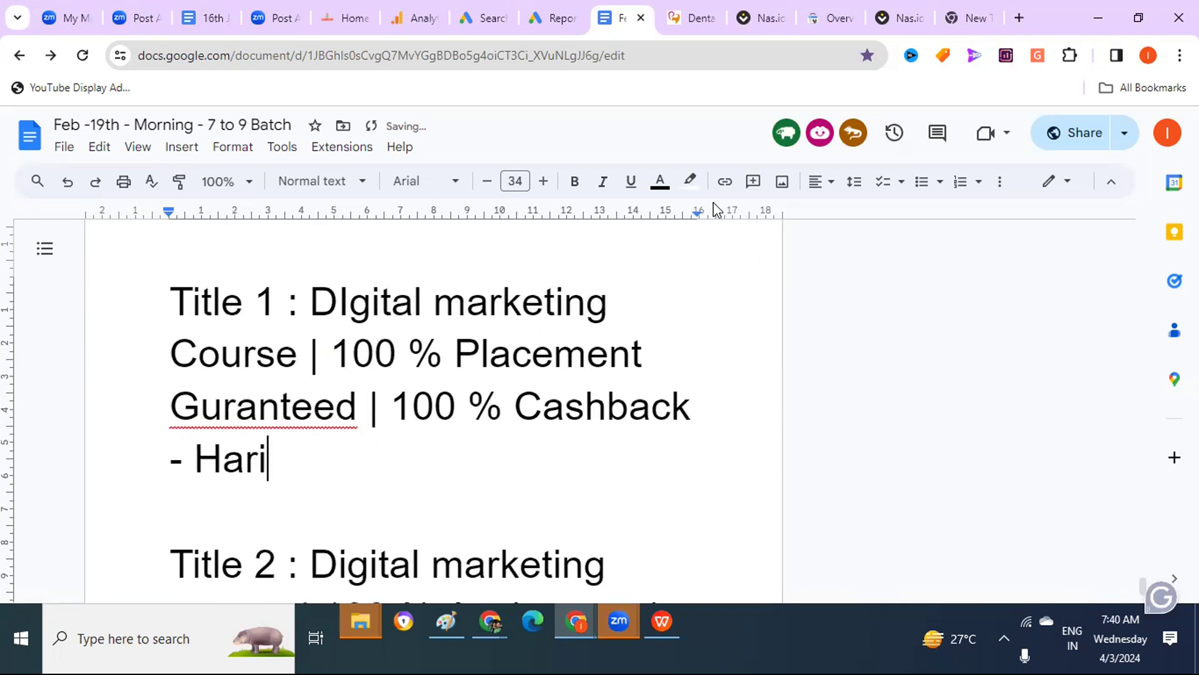
Zoom the page to 90%, select then deselect Title 1, and return to the CTR notes.
scroll(581, 380, "down", 1)
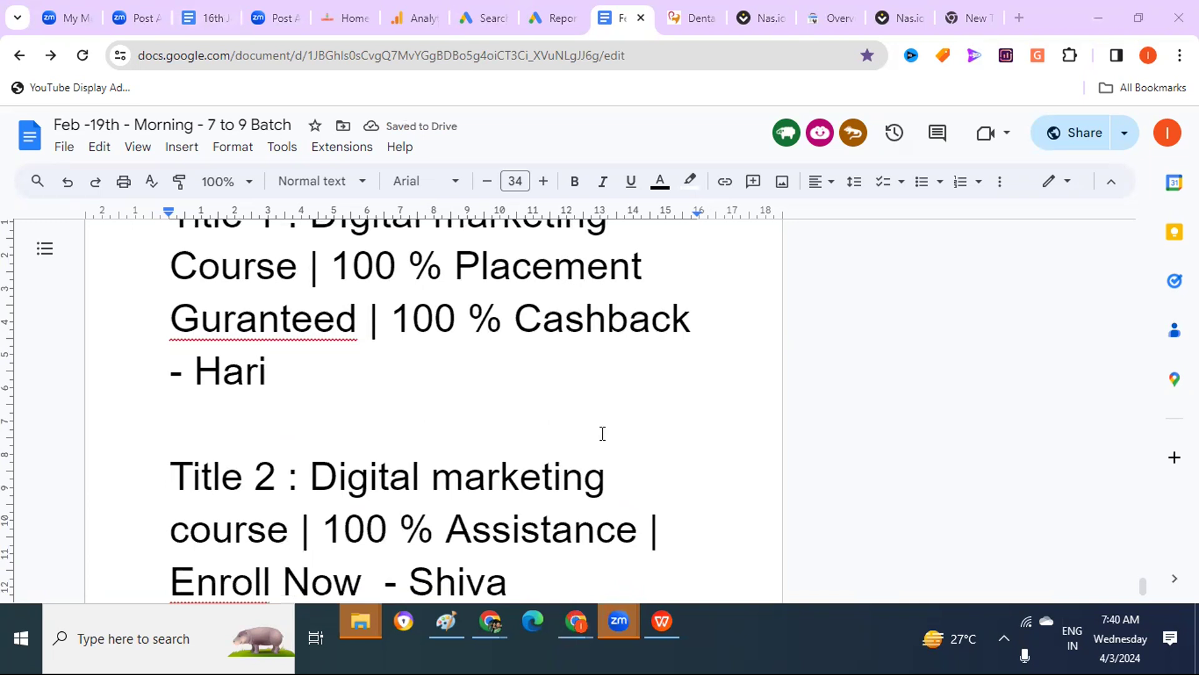
key("ctrl+minus")
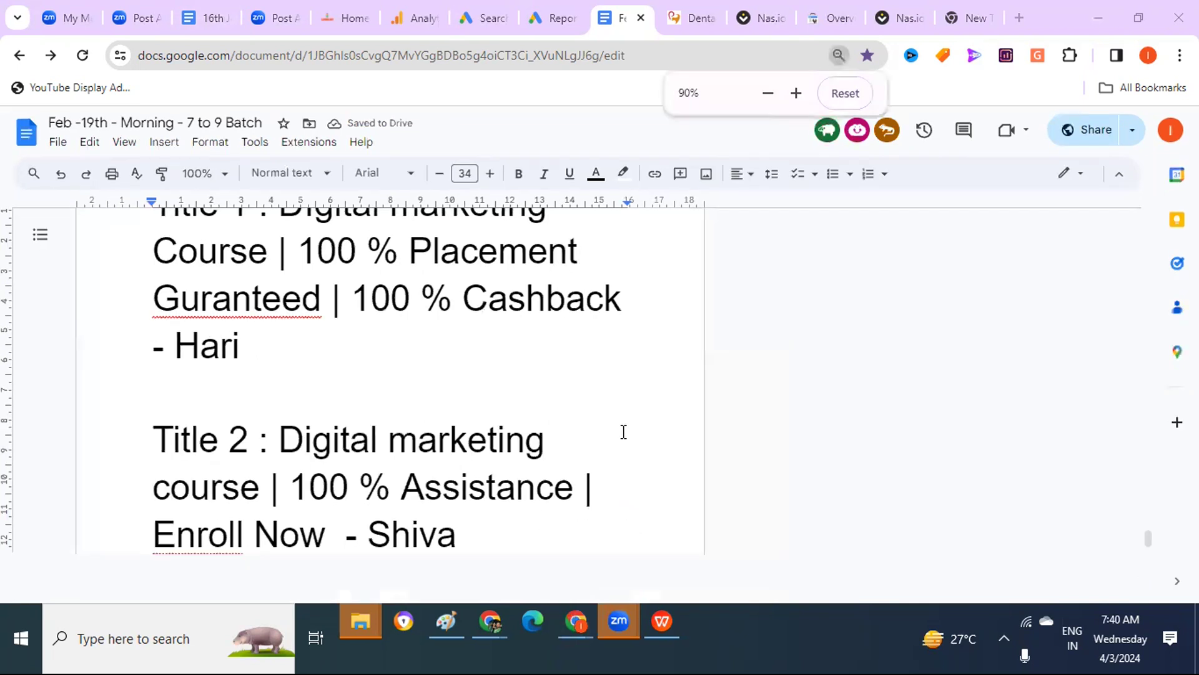
scroll(602, 441, "up", 1)
scroll(602, 441, "down", 1)
scroll(602, 442, "up", 1)
scroll(602, 442, "up", 1)
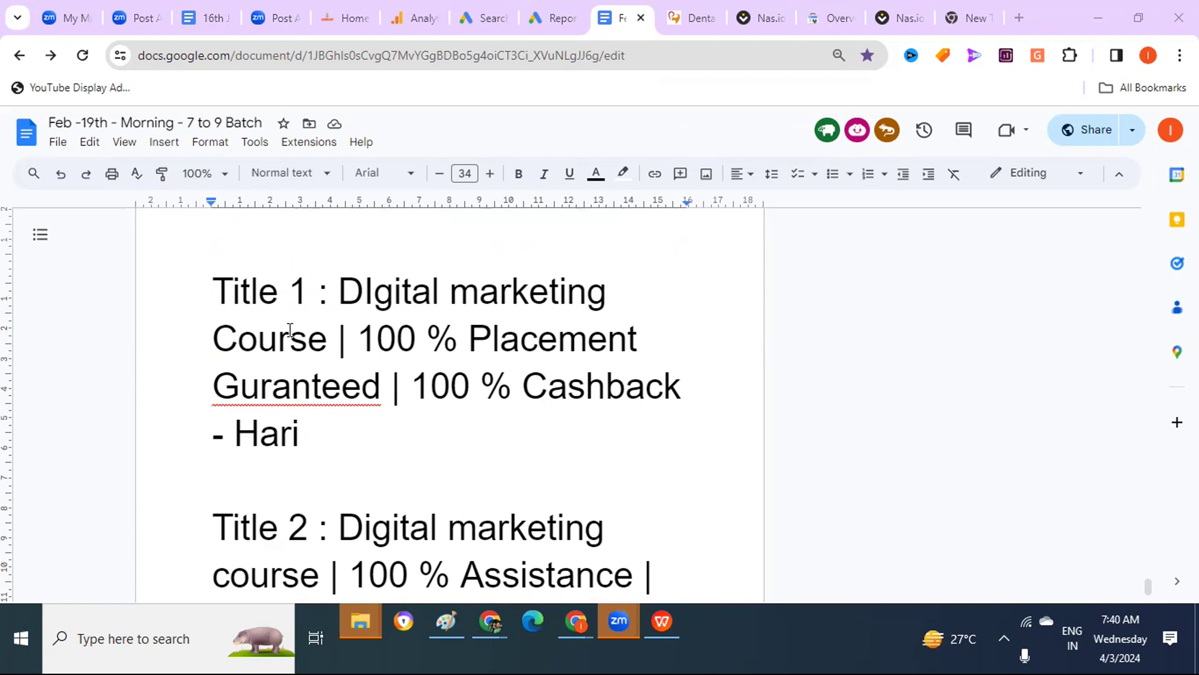
left_click_drag(340, 340, 663, 456)
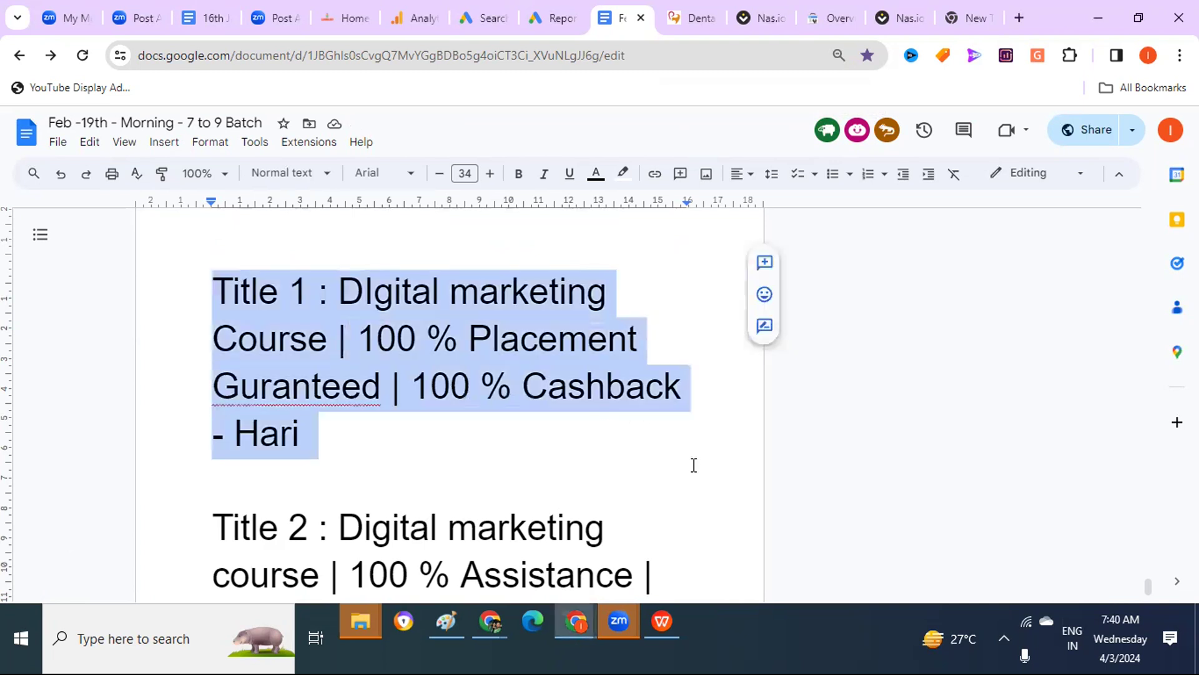
left_click(634, 472)
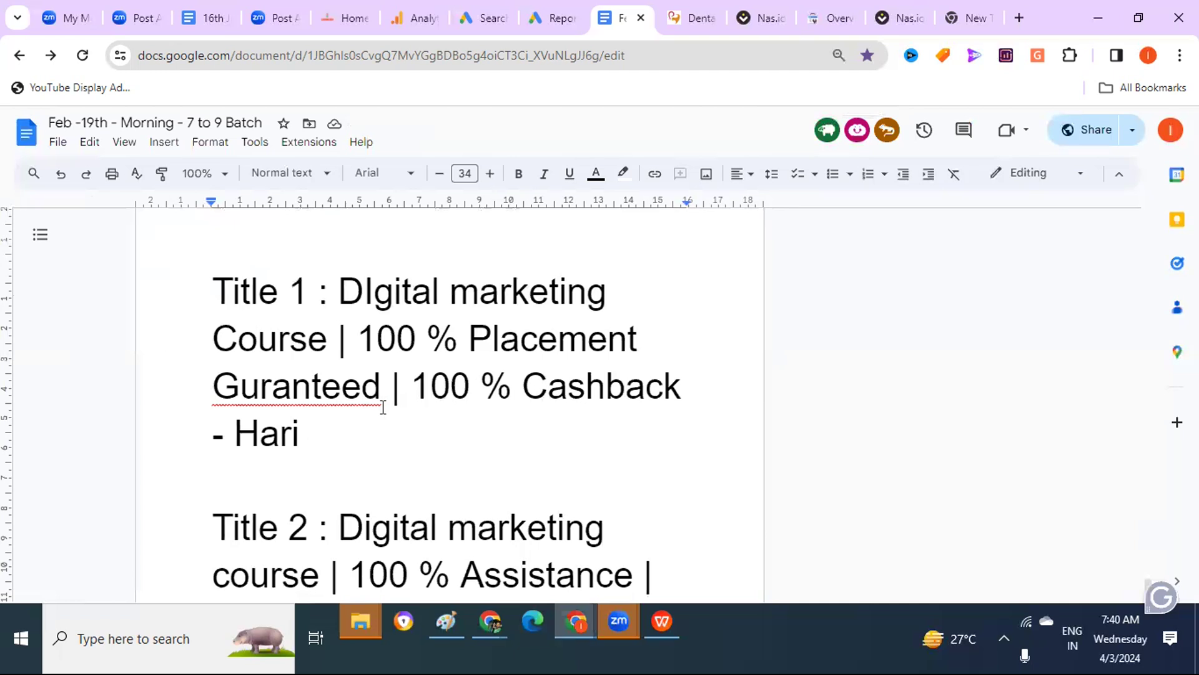
scroll(383, 409, "down", 1)
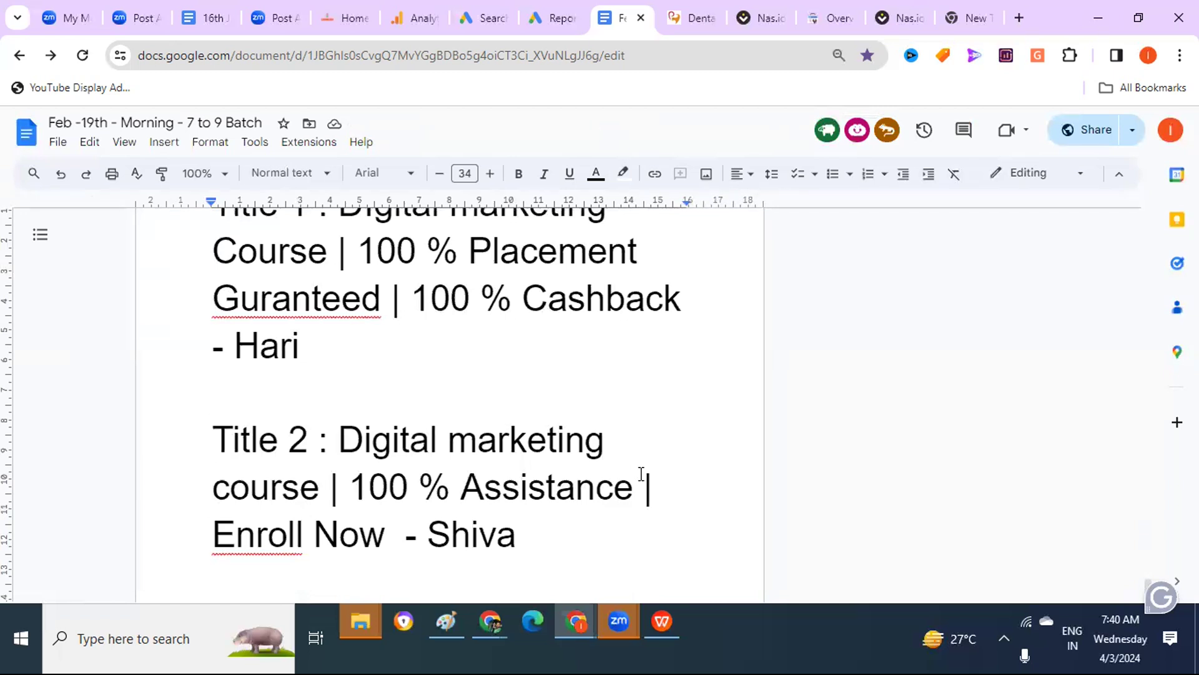
scroll(650, 465, "up", 15)
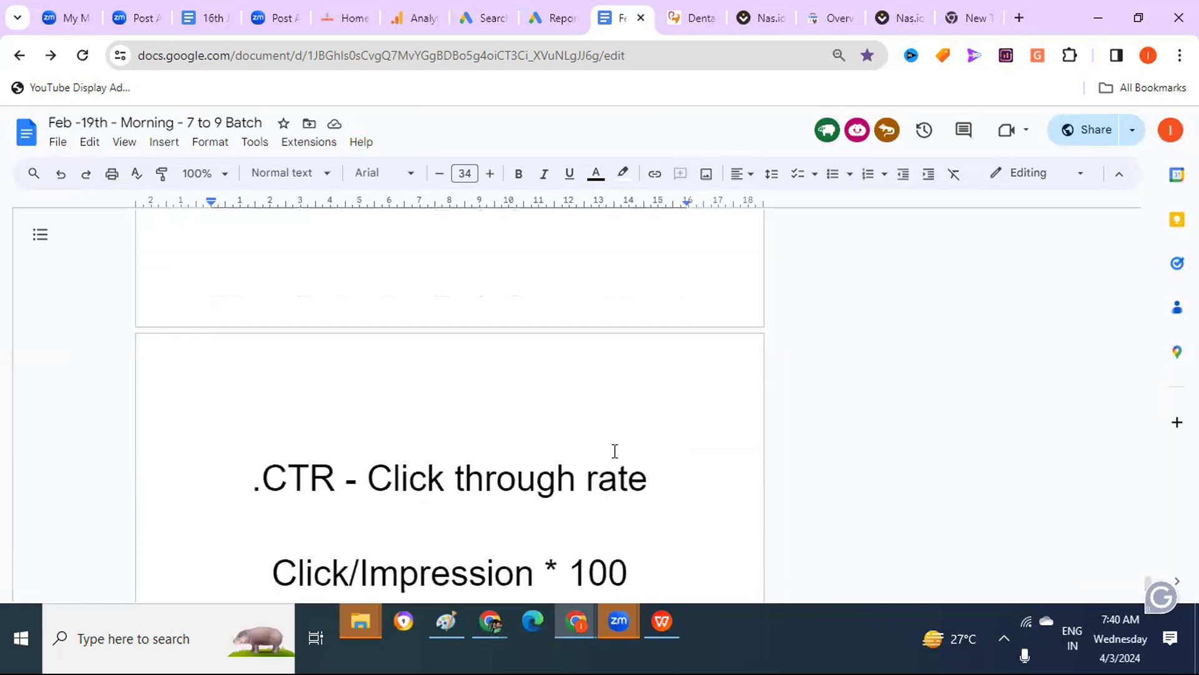
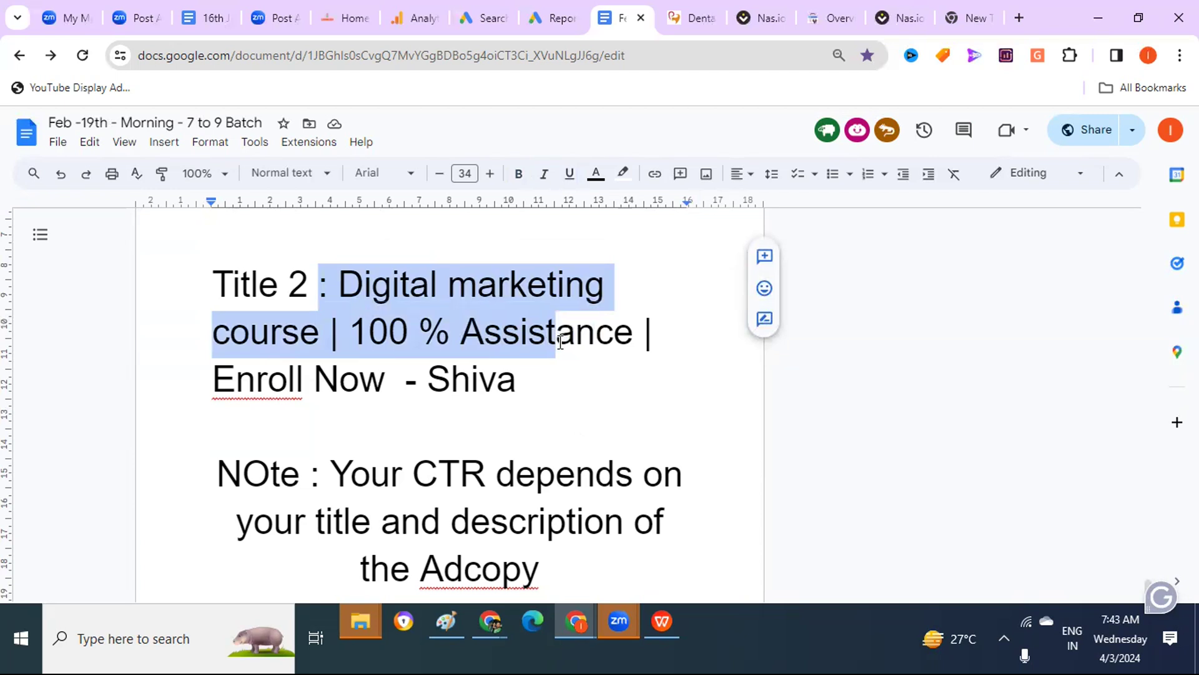
Start a new plain line, with bold and underline off, below the Adrelevency heading.
left_click_drag(309, 286, 604, 293)
left_click(541, 426)
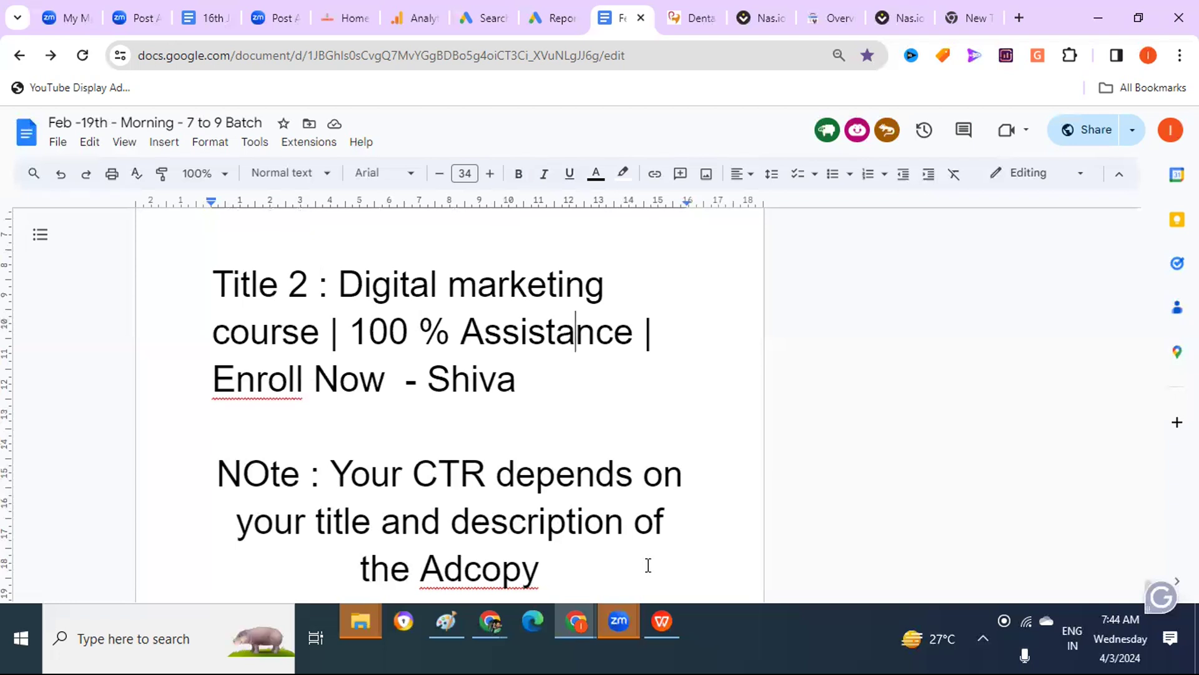
scroll(658, 485, "down", 7)
left_click(622, 282)
key("Return")
key("Return")
key("Return")
type("Y")
key("BackSpace")
key("ctrl+b")
key("ctrl+u")
Type the note 'User Search Query should match your titles , discription , website content'.
type("User Search Query should m")
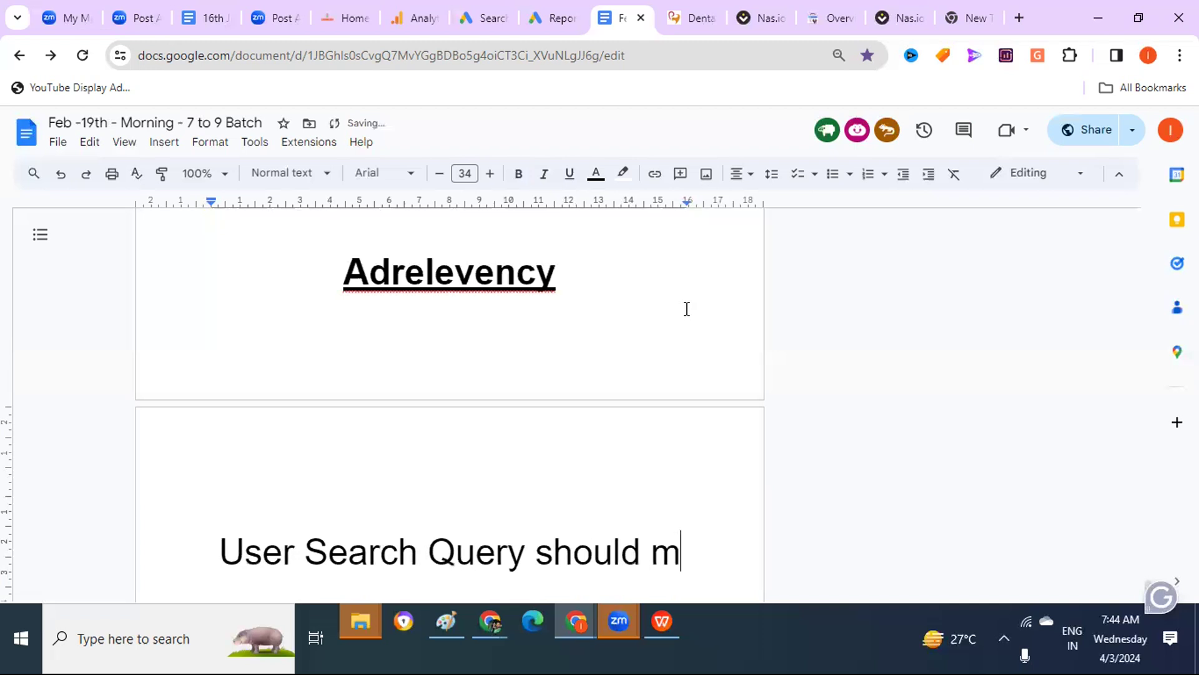
type("atch you")
type("r yi")
key("BackSpace")
key("BackSpace")
type("titles , discription ")
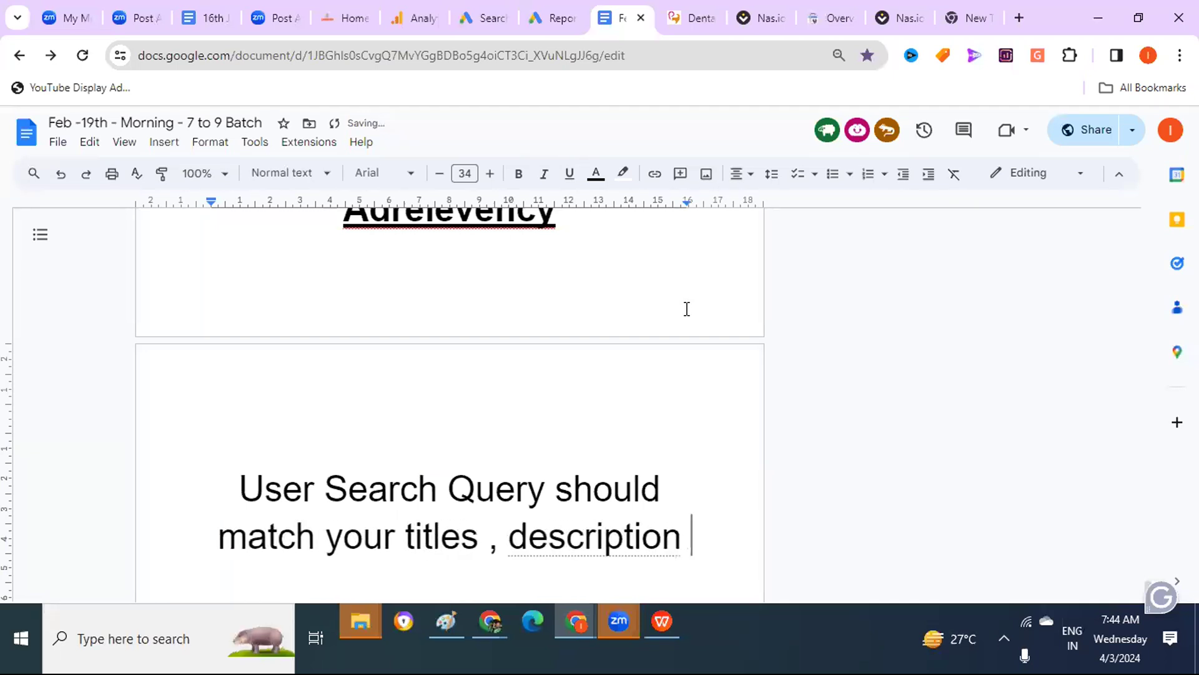
type(", website content")
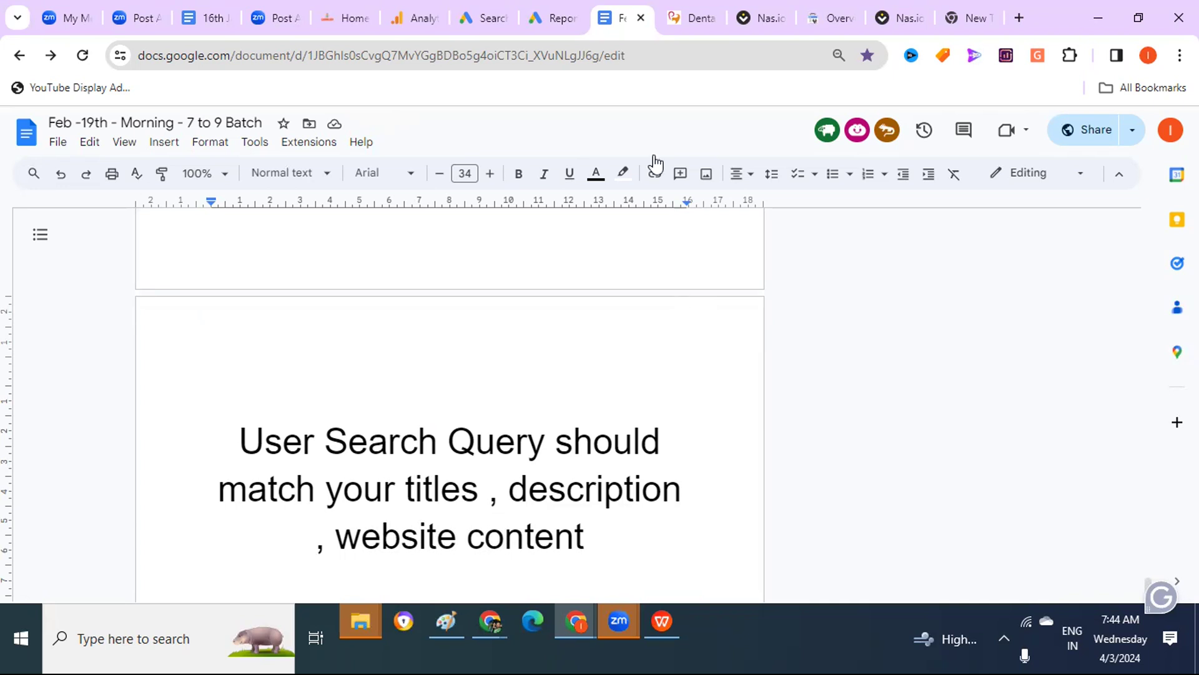
scroll(667, 536, "up", 4)
scroll(646, 477, "down", 5)
key("Return")
key("Return")
key("Return")
scroll(503, 537, "up", 1)
scroll(513, 530, "up", 20)
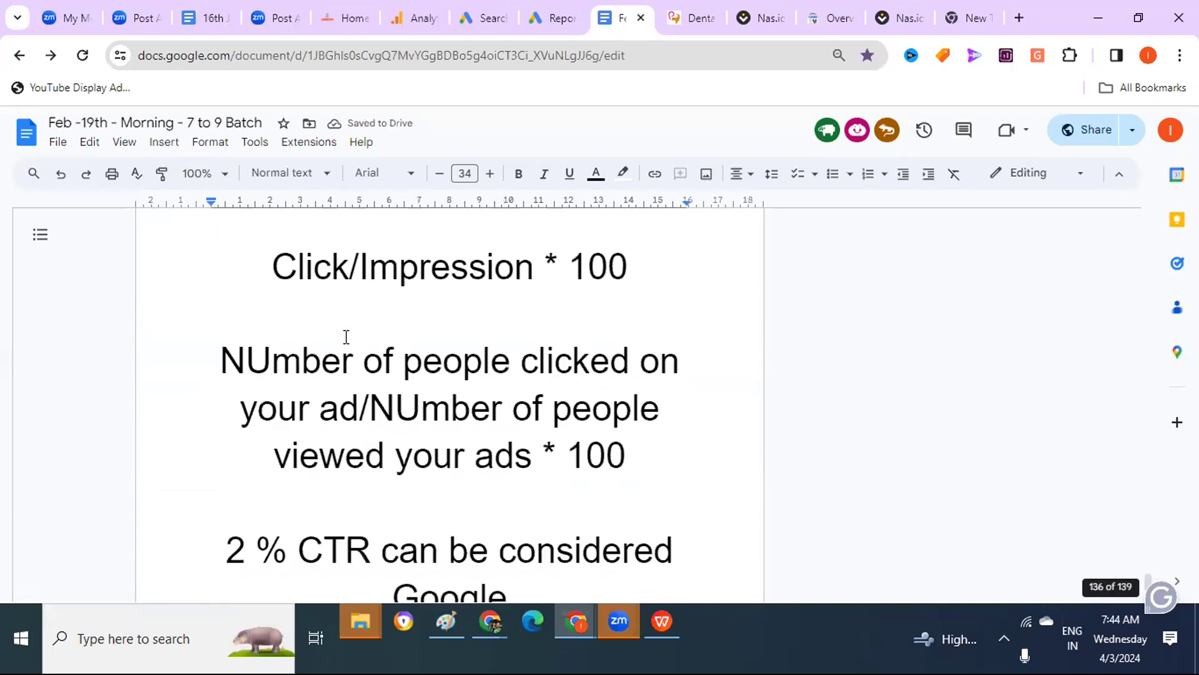
scroll(346, 337, "up", 4)
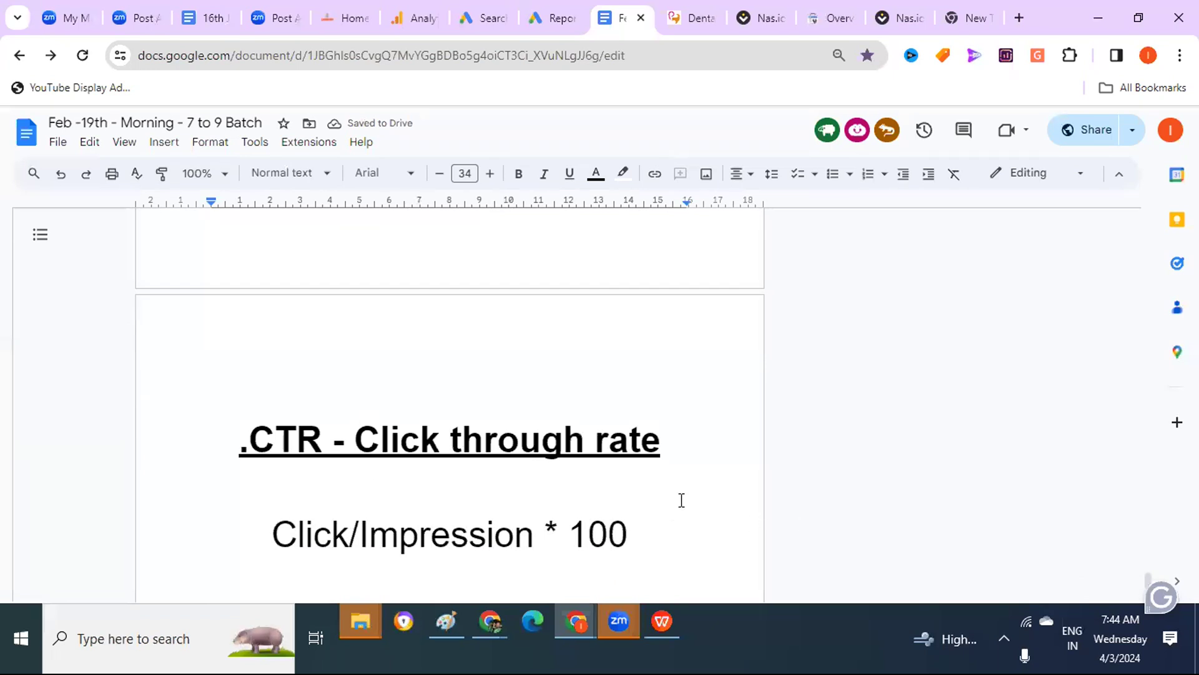
scroll(681, 500, "down", 20)
scroll(659, 445, "down", 12)
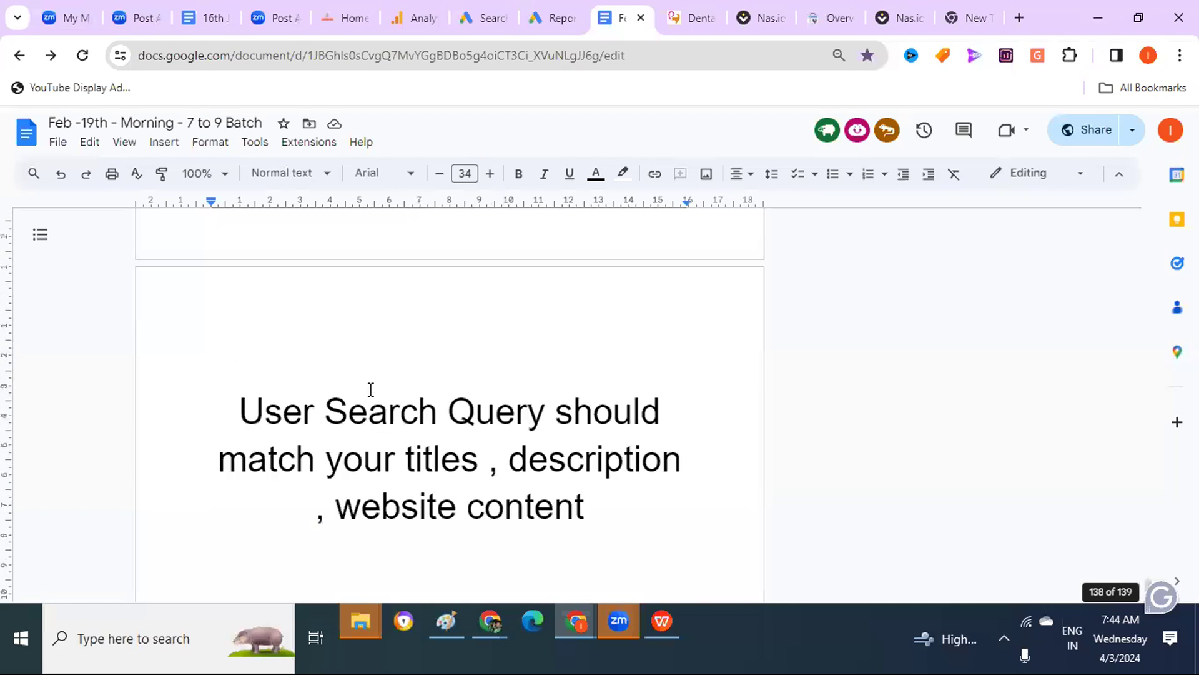
scroll(371, 389, "up", 2)
scroll(625, 399, "down", 5)
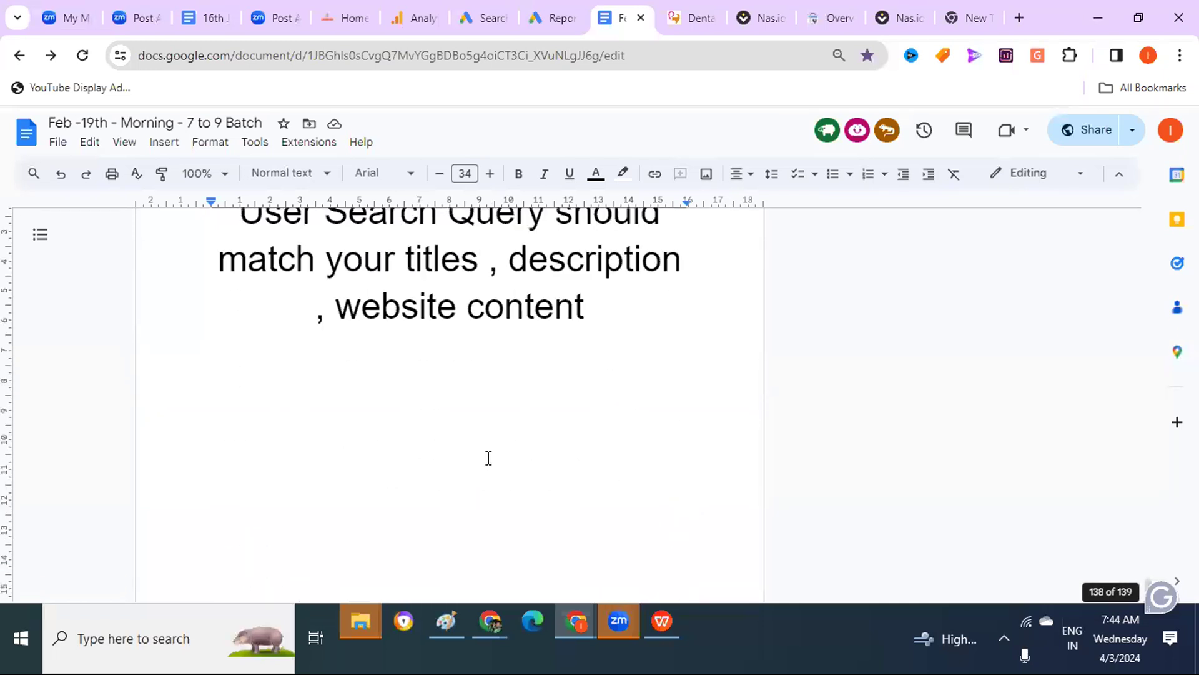
Add 'Landing Experience' as a bold, underlined heading and start a new line beneath it.
type("Landi")
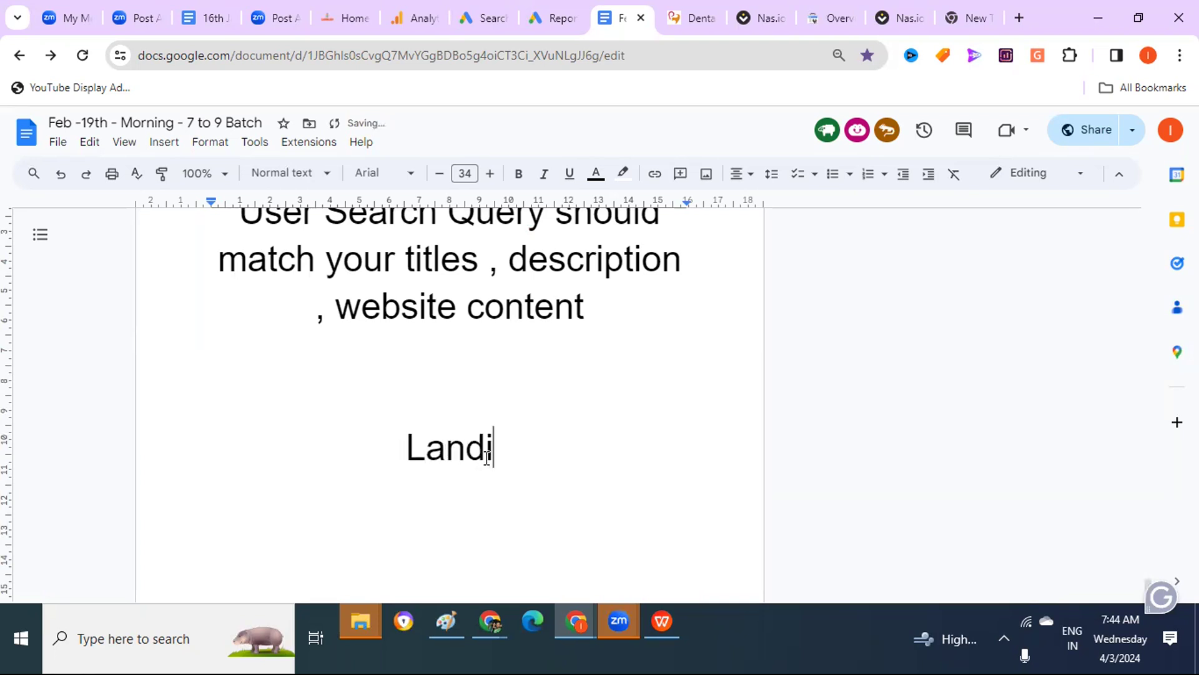
type("ng Experience")
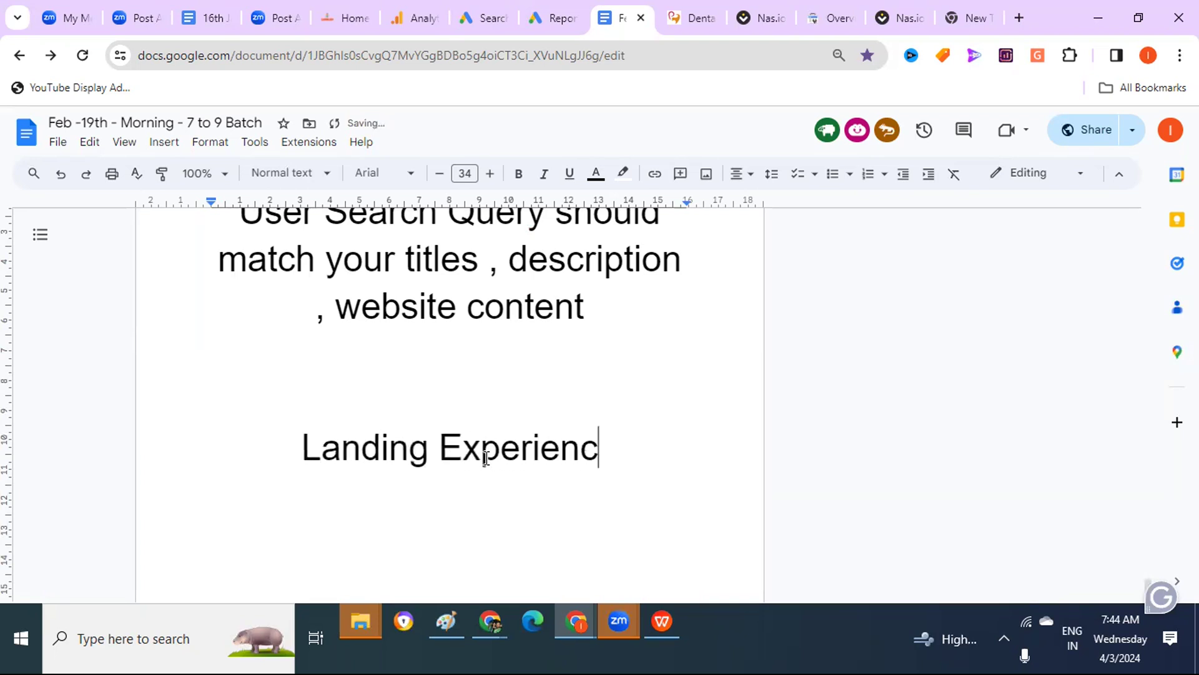
left_click_drag(292, 448, 680, 447)
key("ctrl+b")
key("ctrl+u")
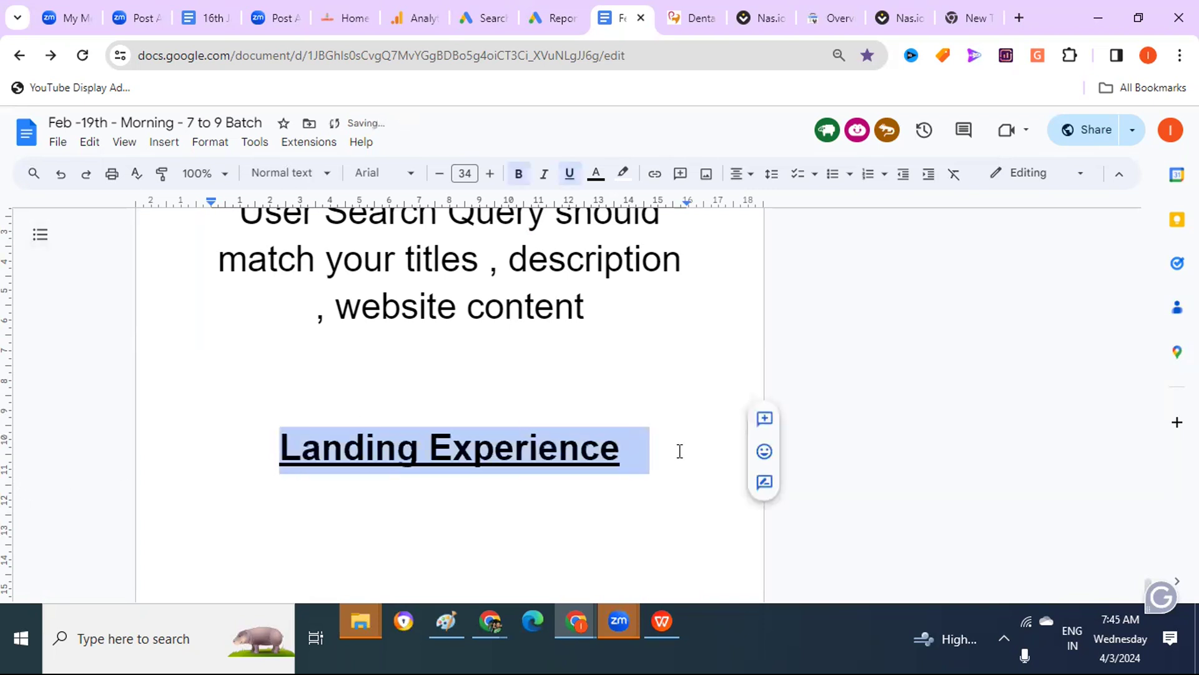
scroll(621, 463, "up", 10)
scroll(549, 481, "up", 15)
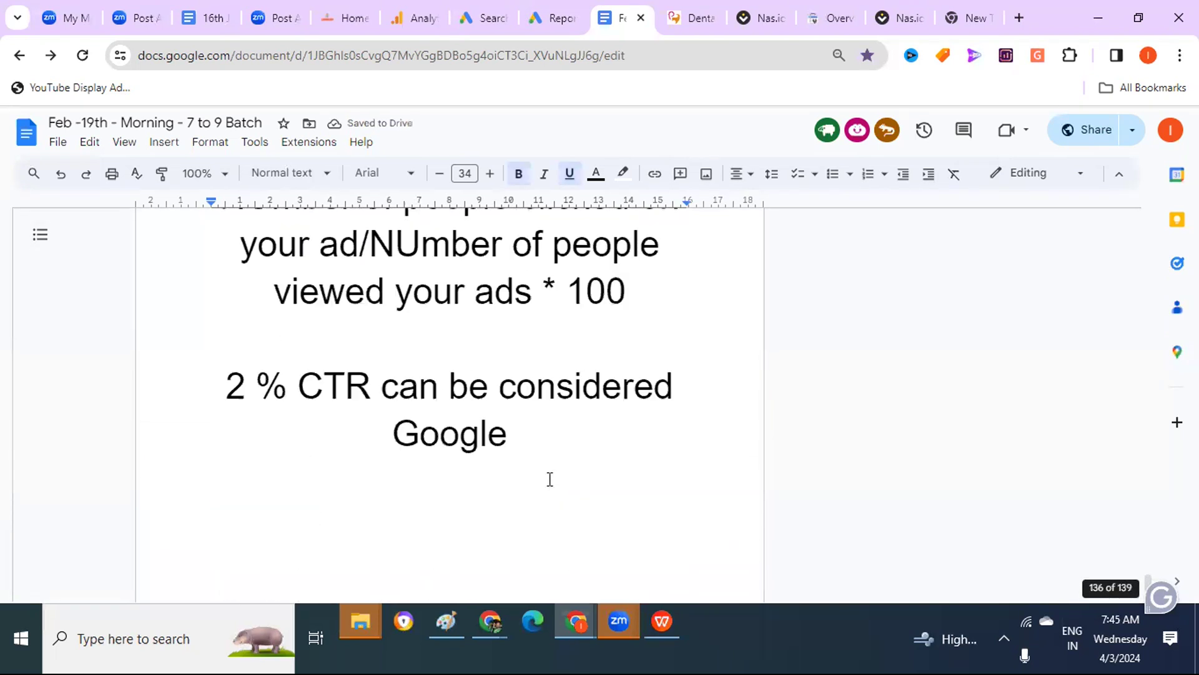
scroll(511, 461, "down", 20)
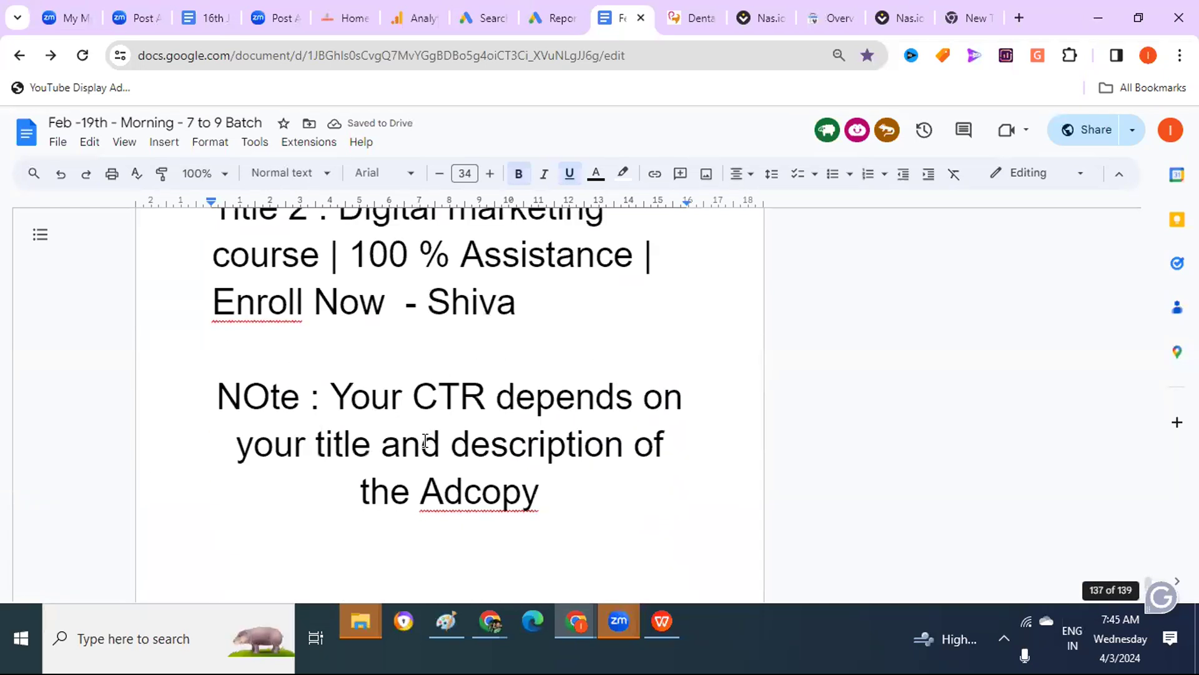
left_click(648, 390)
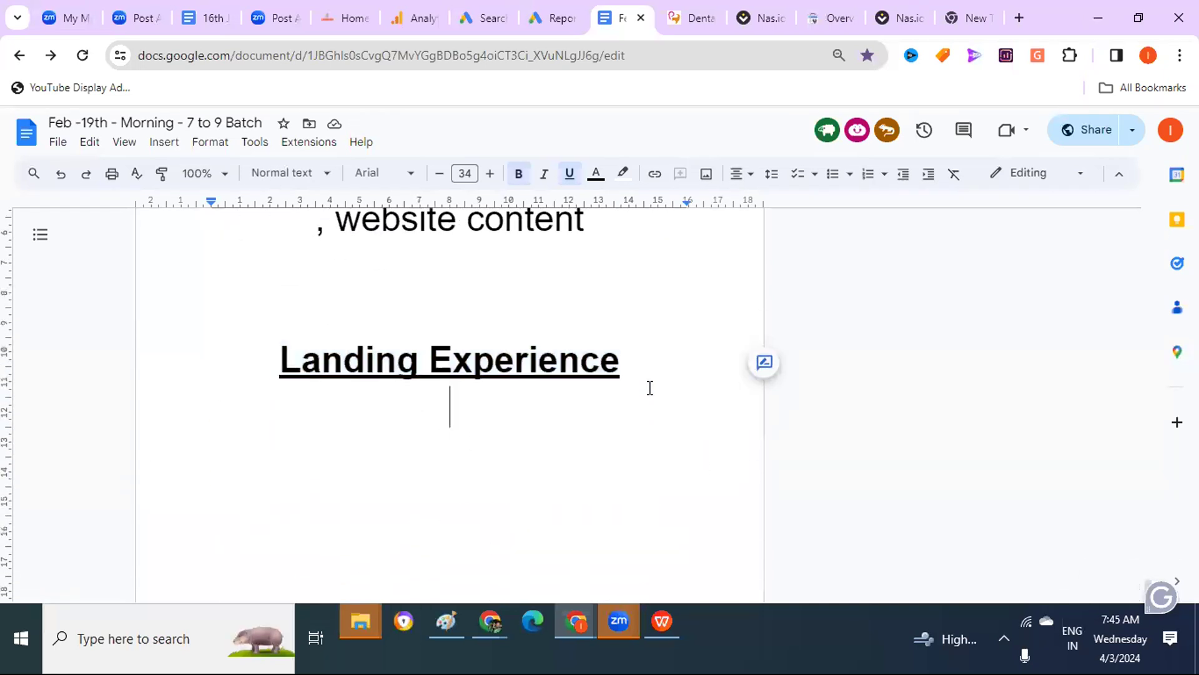
key("Return")
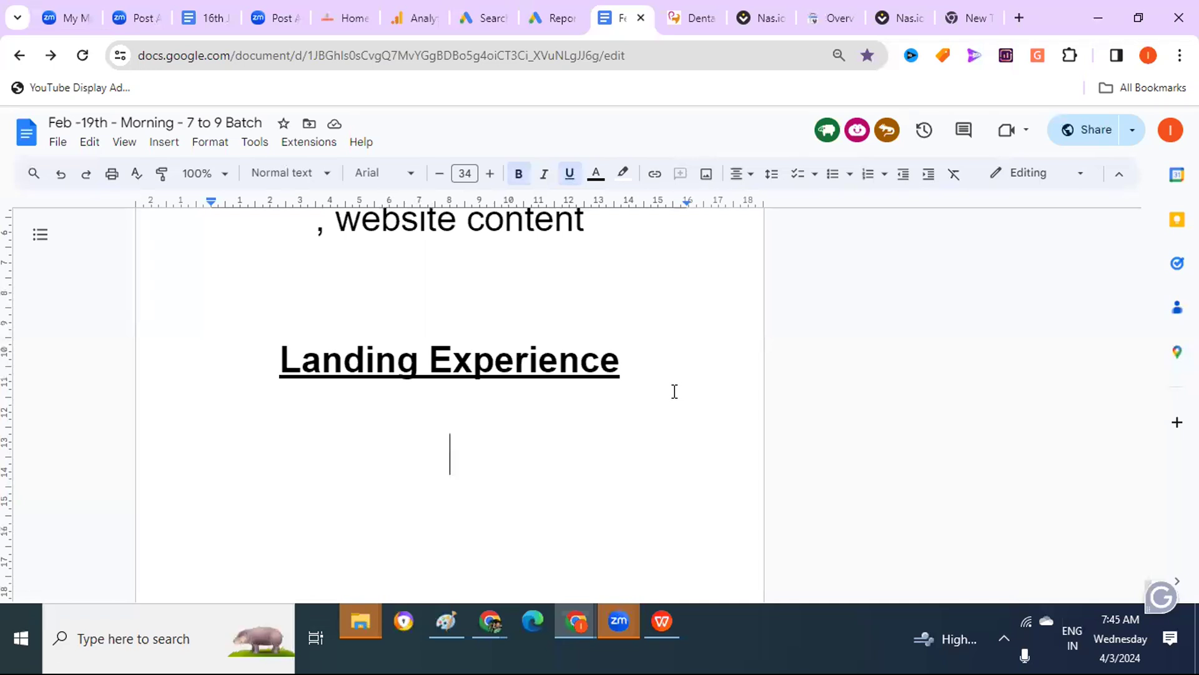
With bold and underline off, type the first point '1.Page loading speed'.
type("1")
key("BackSpace")
key("ctrl+b")
key("ctrl+u")
type("1.")
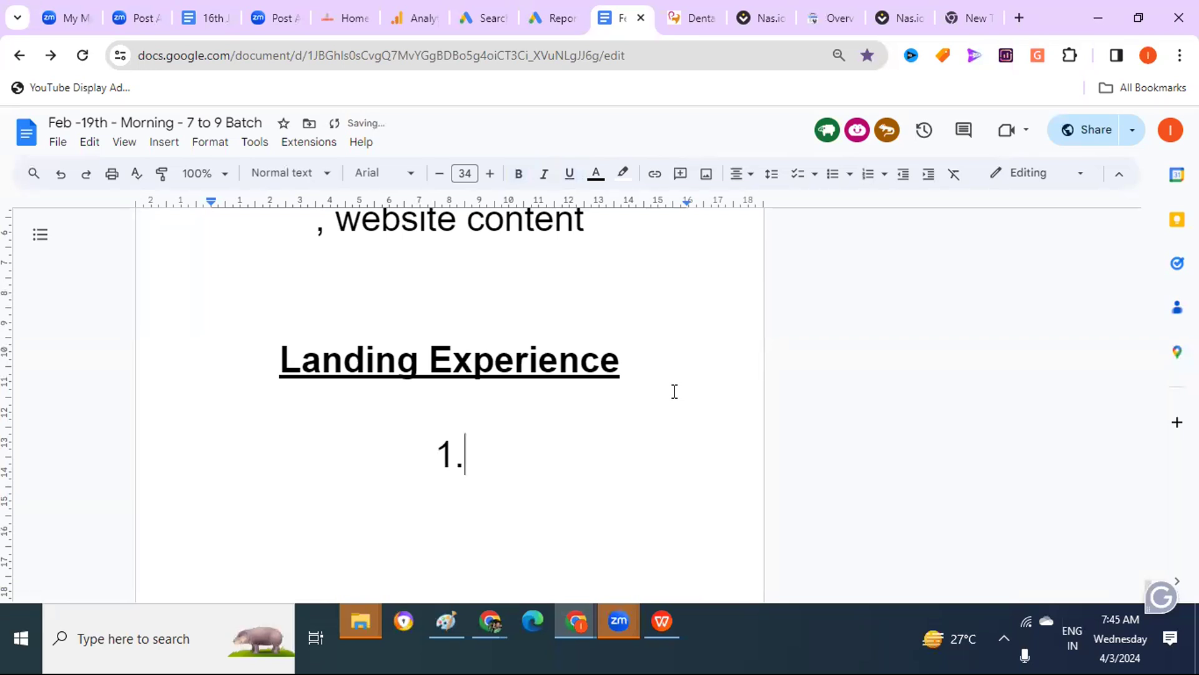
type("Page eLoadi")
key("BackSpace")
key("BackSpace")
key("BackSpace")
key("BackSpace")
key("BackSpace")
key("BackSpace")
type("loadi")
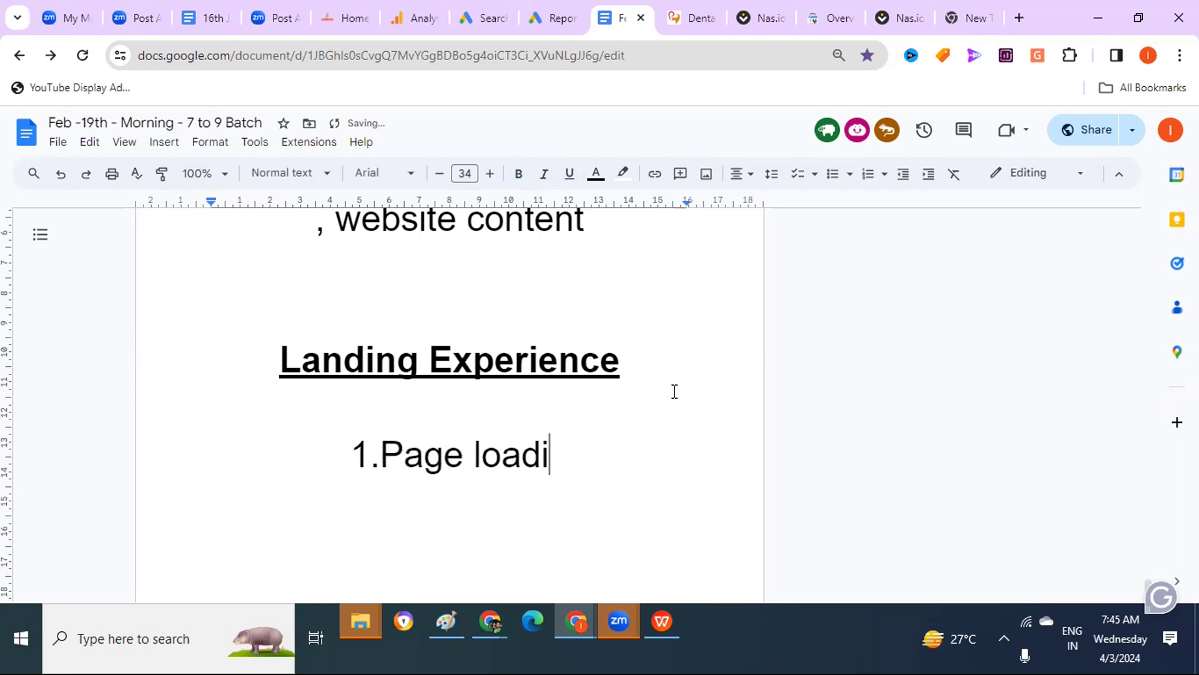
type("ng speed")
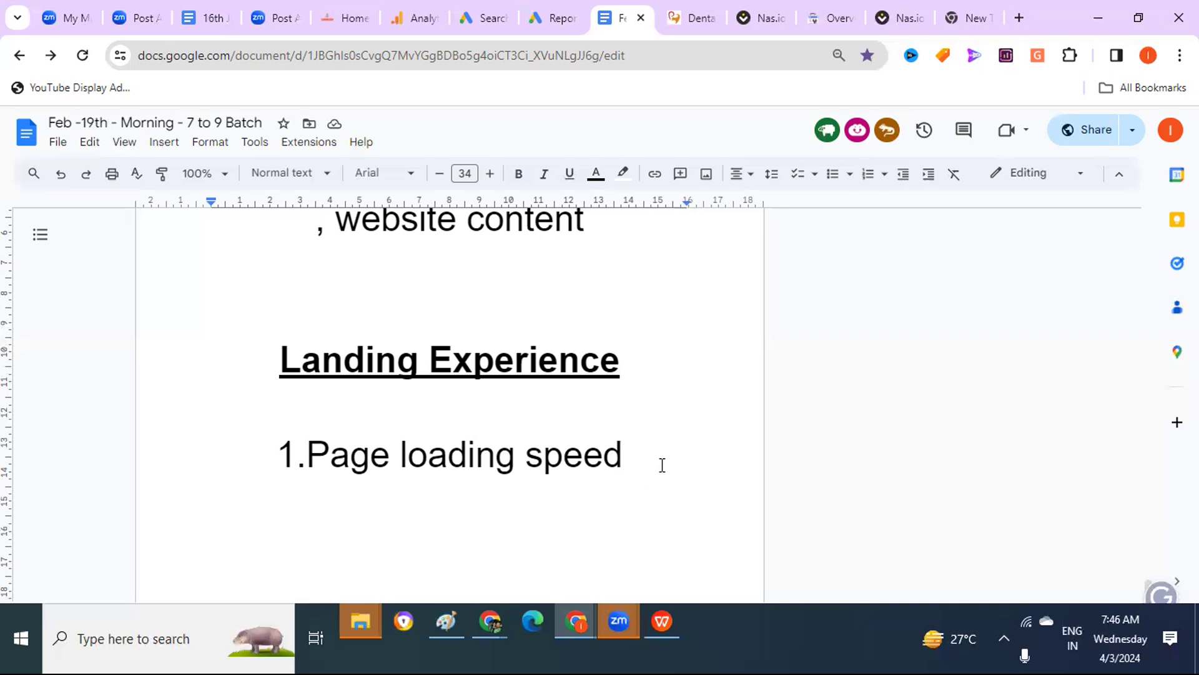
Add the second point '2,Security of the website' and start the next line.
key("Return")
type("2,Secrity")
key("BackSpace")
key("BackSpace")
key("BackSpace")
key("BackSpace")
key("BackSpace")
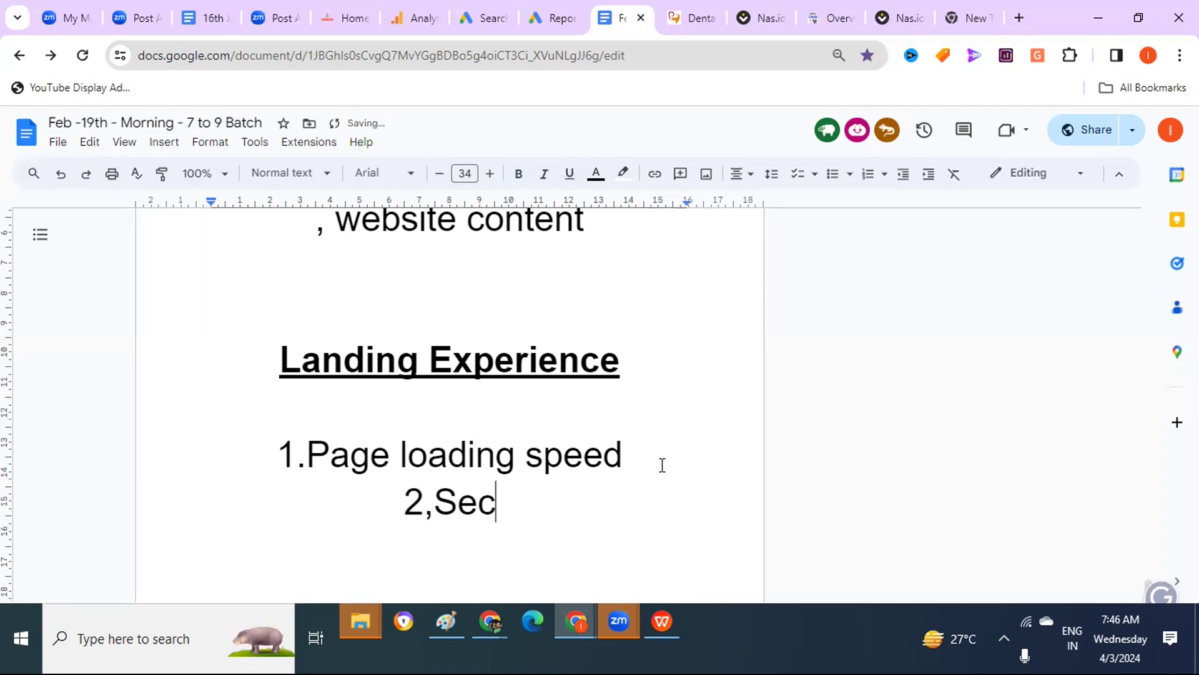
type("urity f")
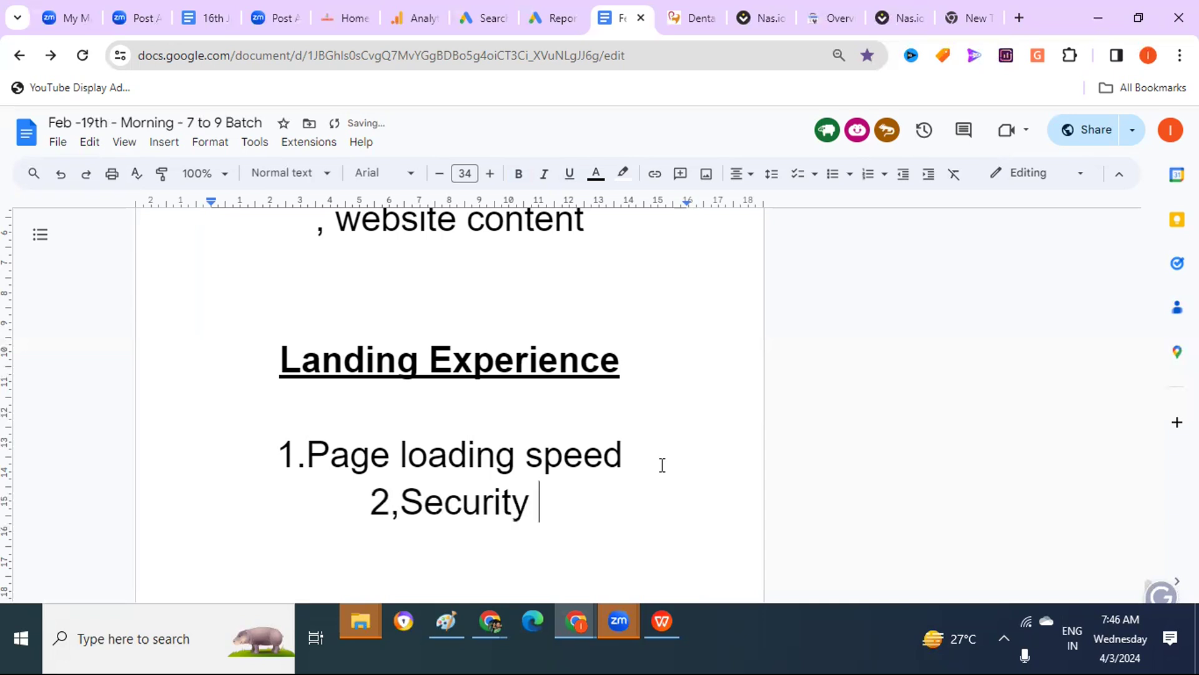
key("BackSpace")
key("BackSpace")
type("of")
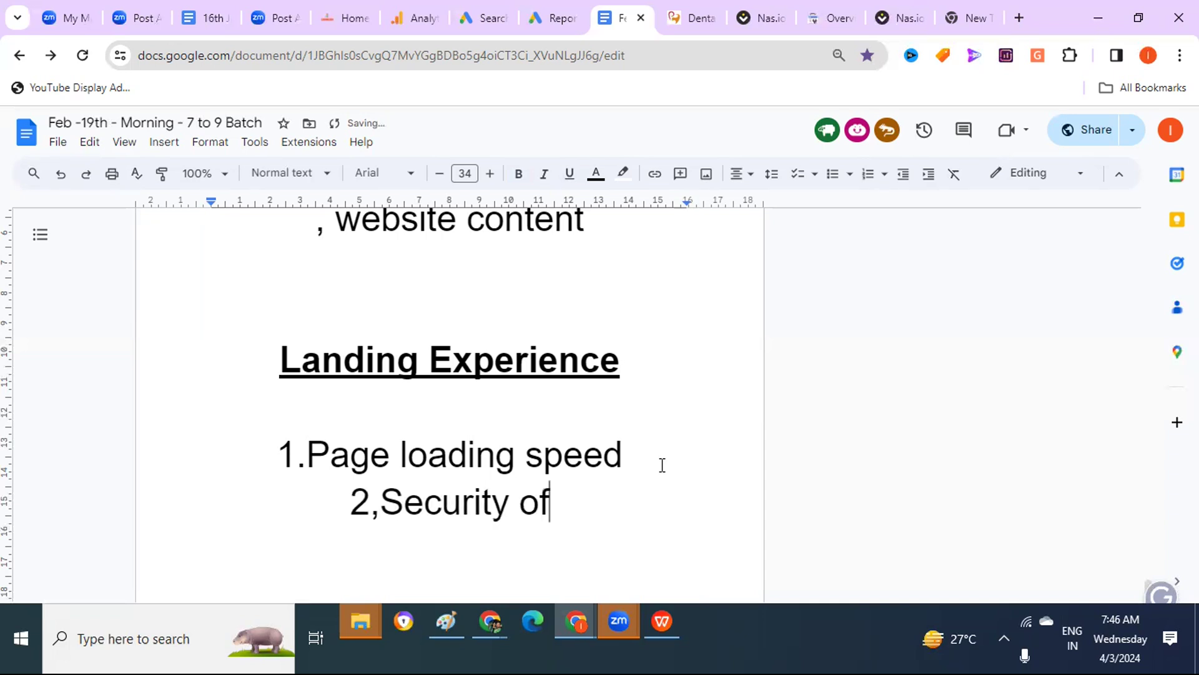
type(" the website")
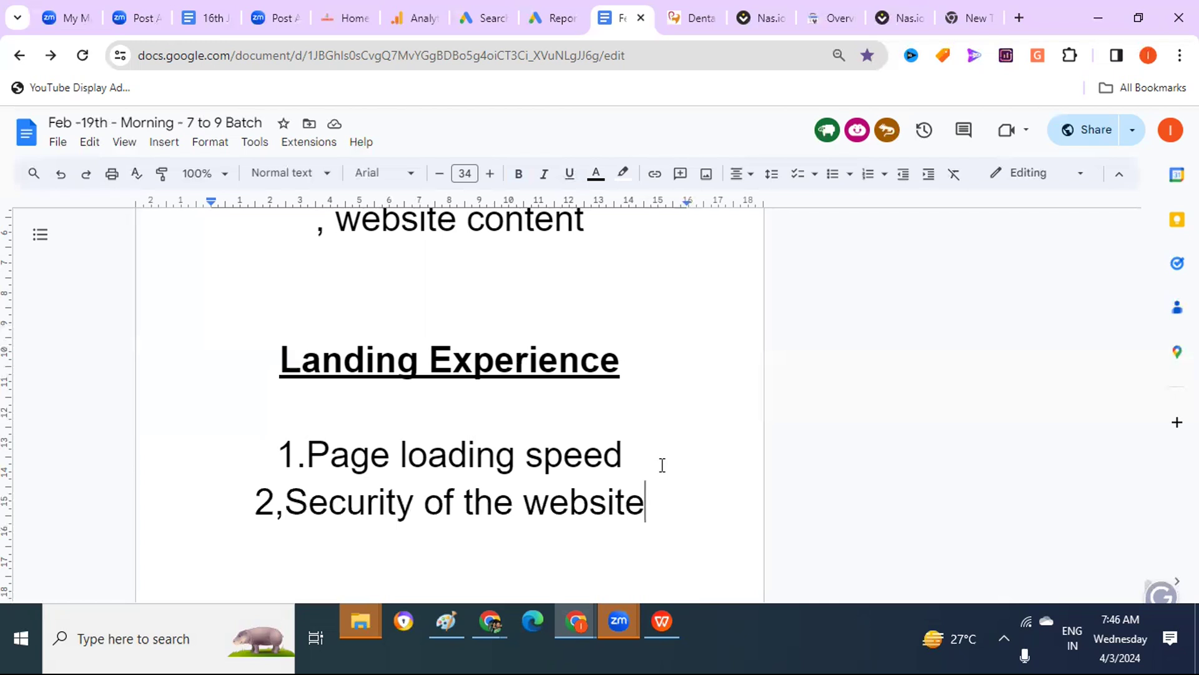
key("Return")
Add the third point '3.Thin content or low quality content' and begin '4.Navigation'.
type("3.")
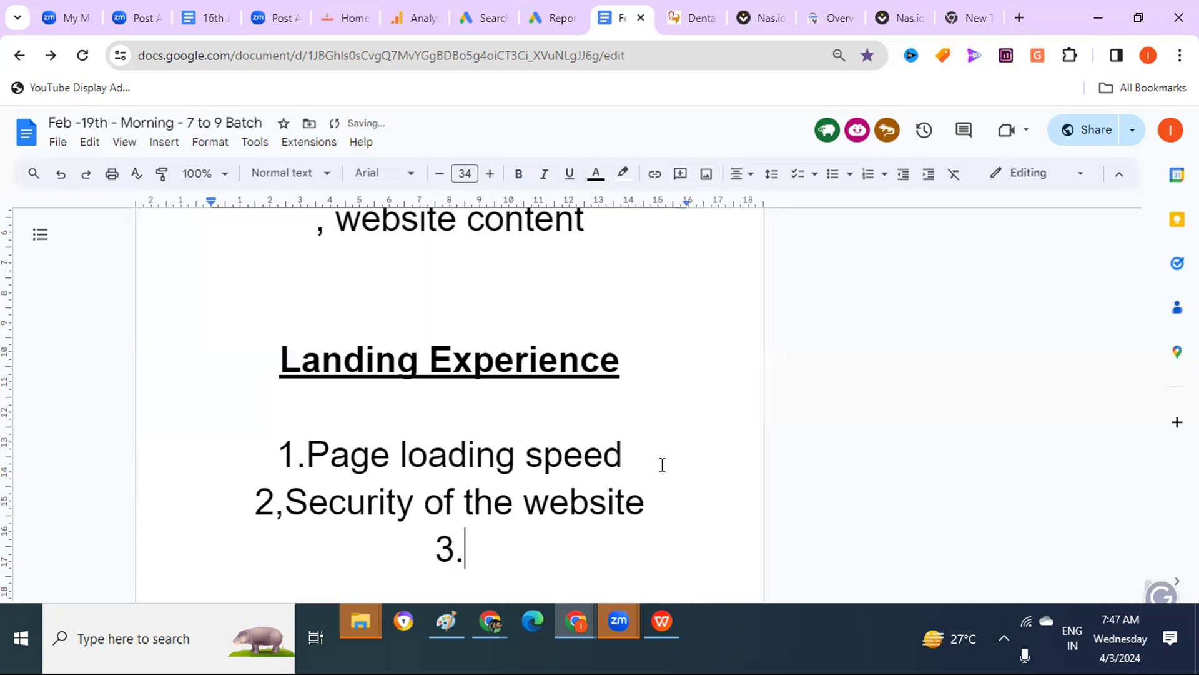
left_click(662, 465, "shift")
type("Thin")
key("ctrl+z")
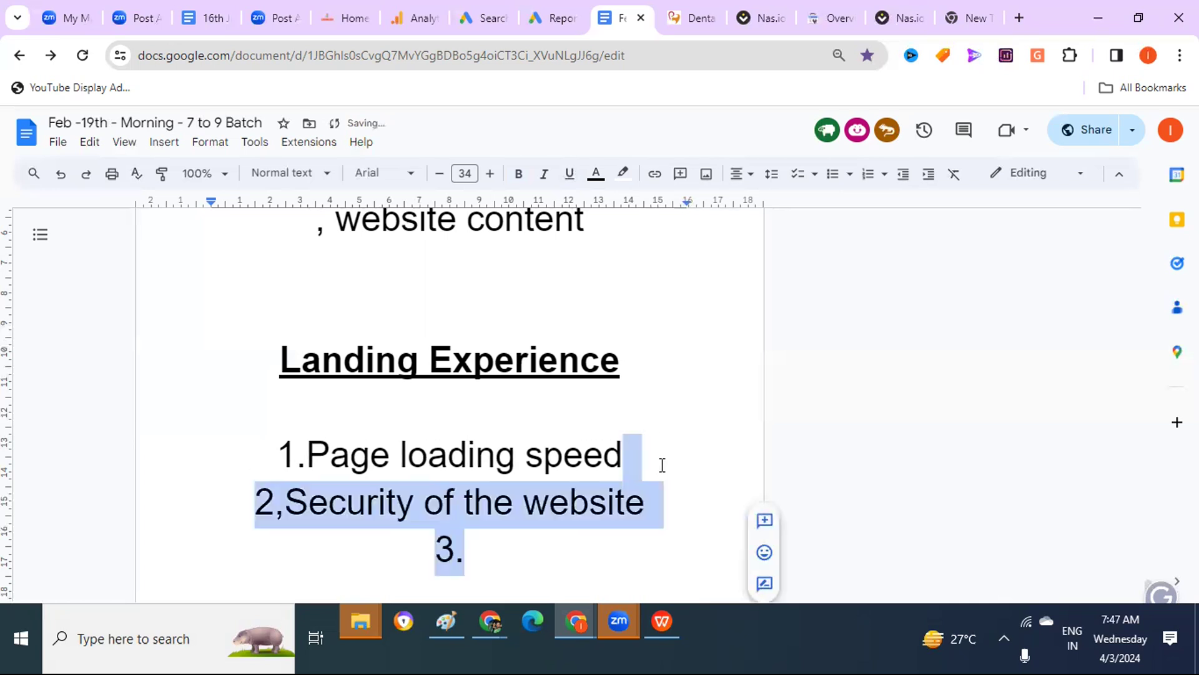
left_click(639, 548)
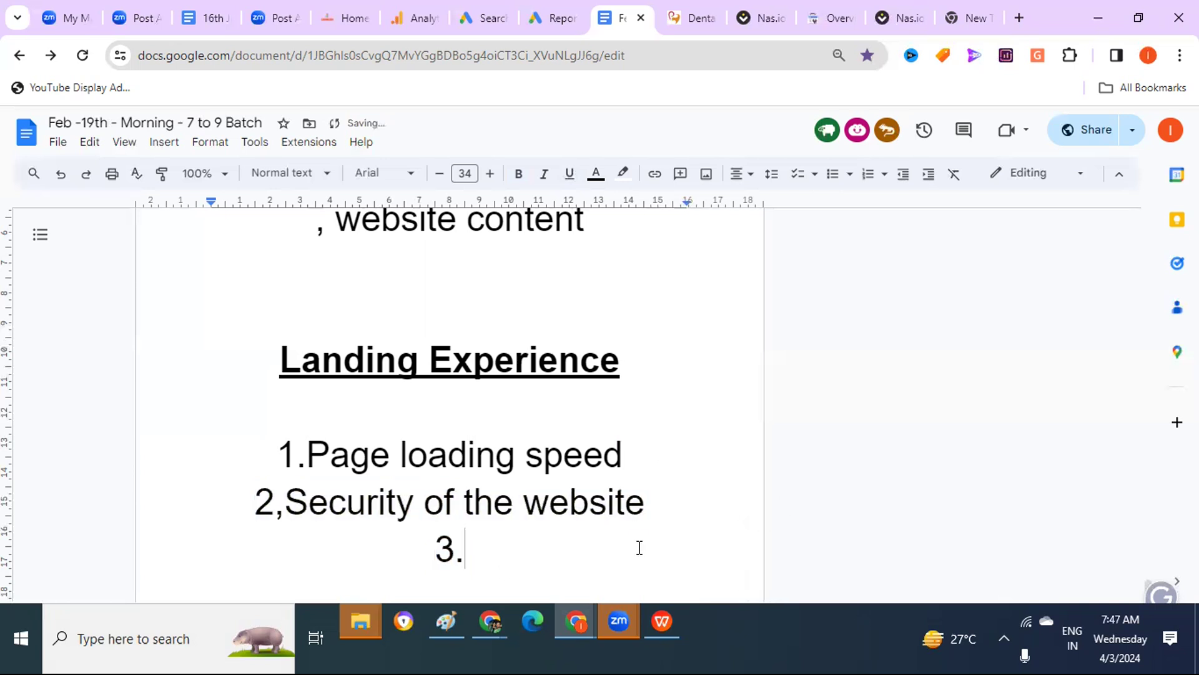
type("Thing co")
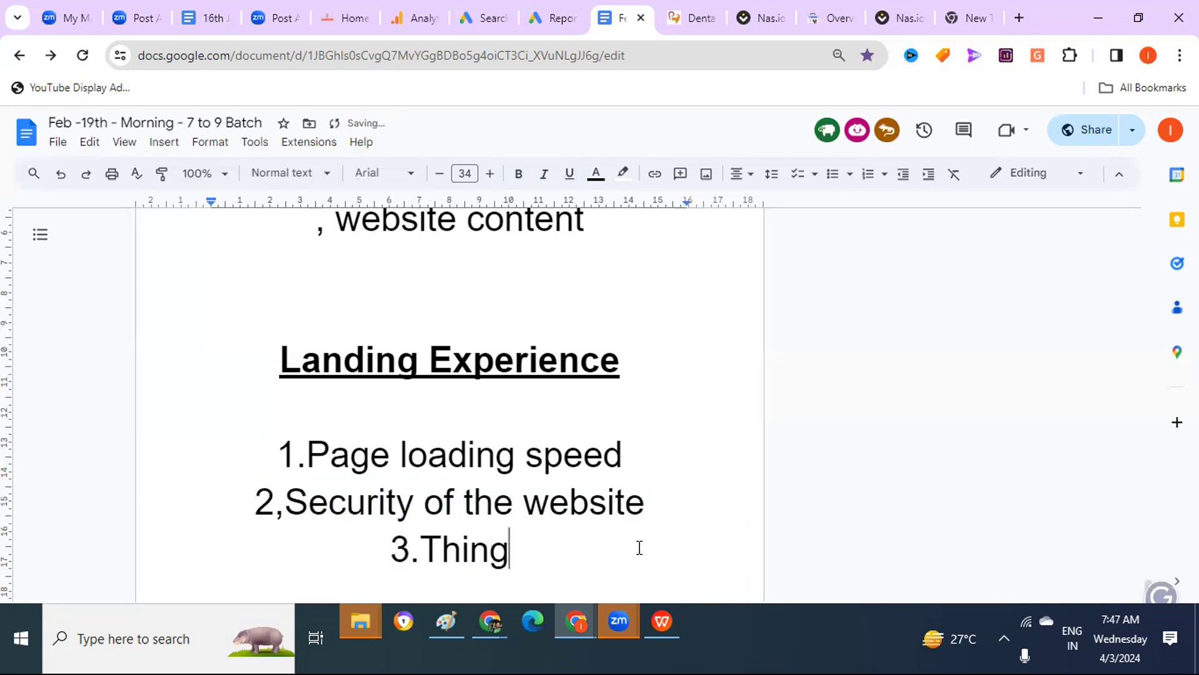
key("BackSpace")
key("BackSpace")
key("BackSpace")
key("BackSpace")
type("conte")
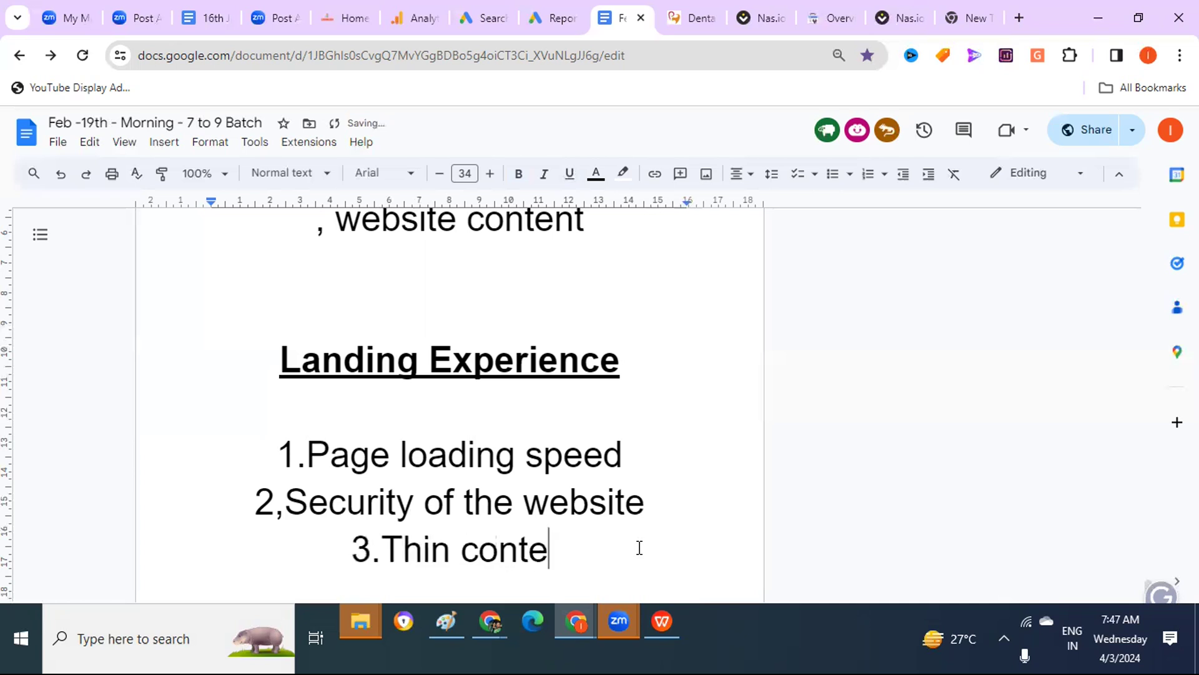
type("nt or low qu")
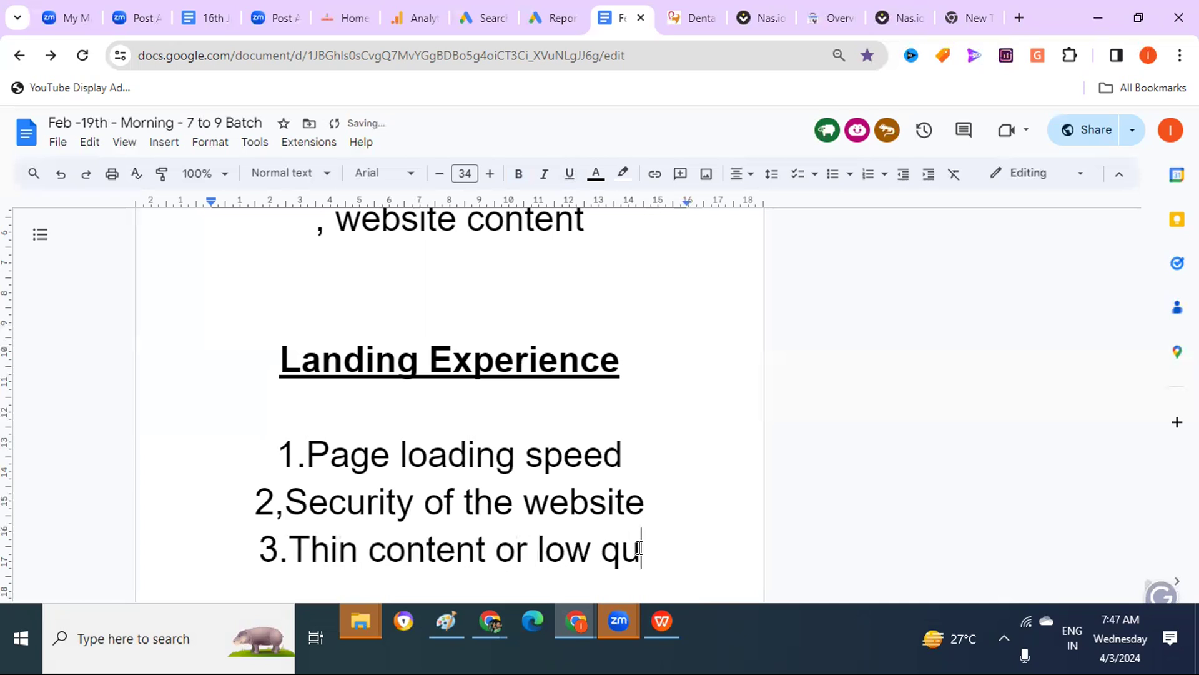
type("ality content")
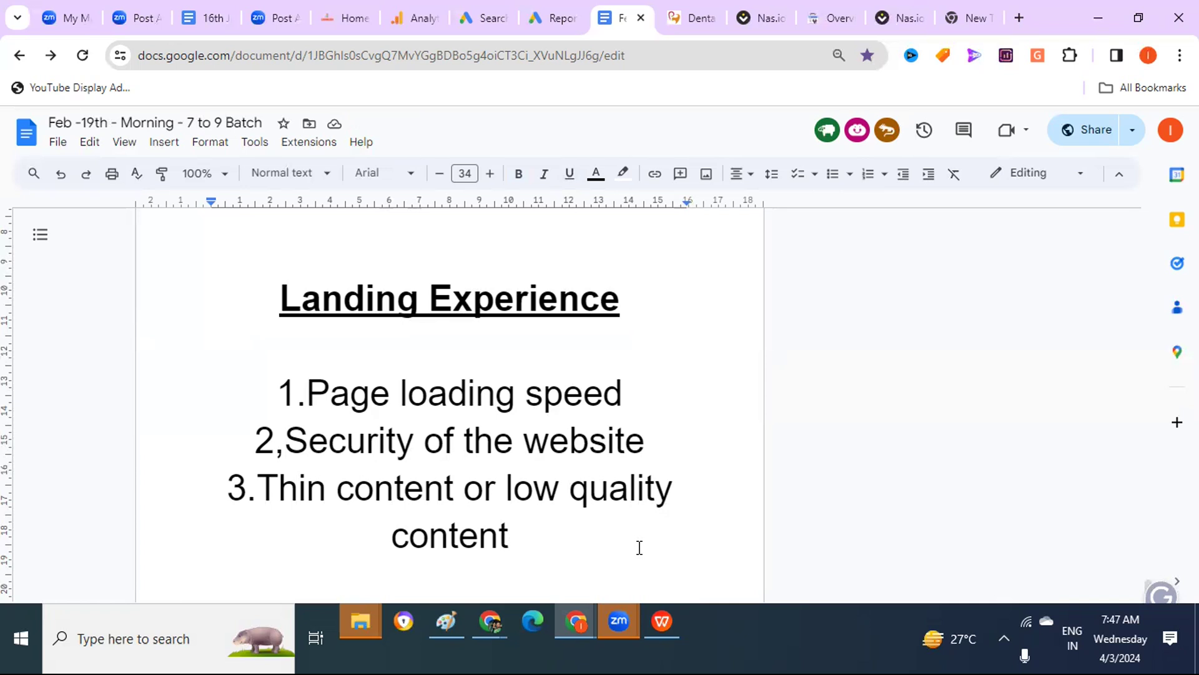
key("Return")
type("4")
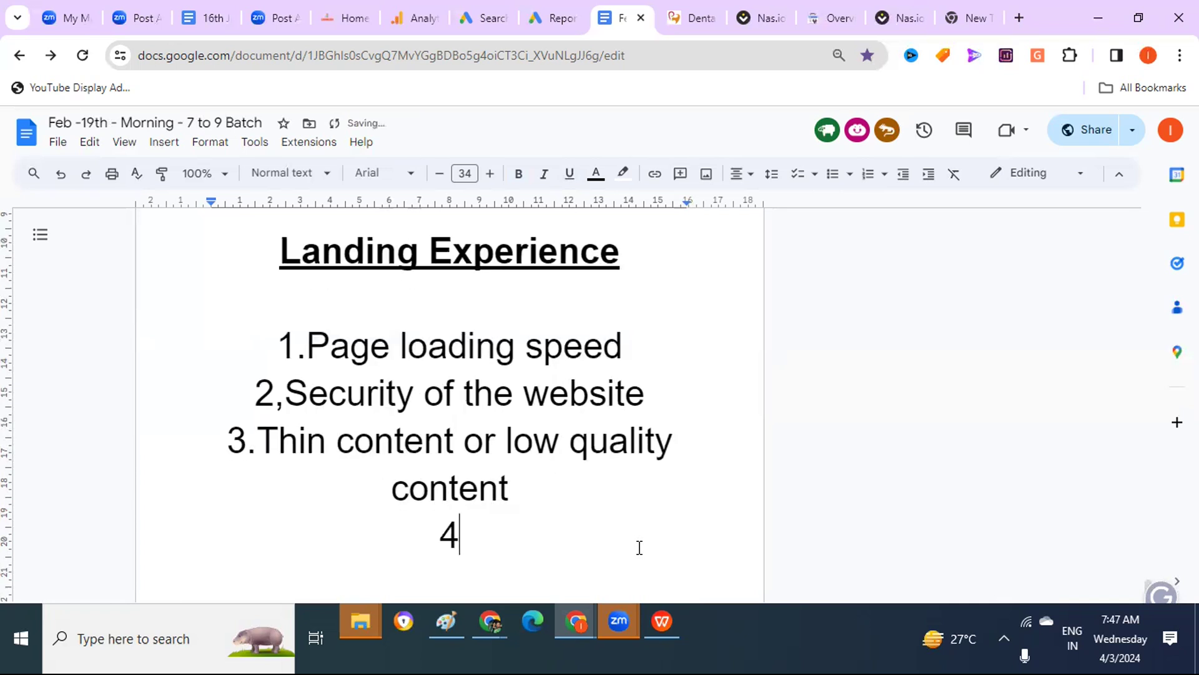
type(".Navigation")
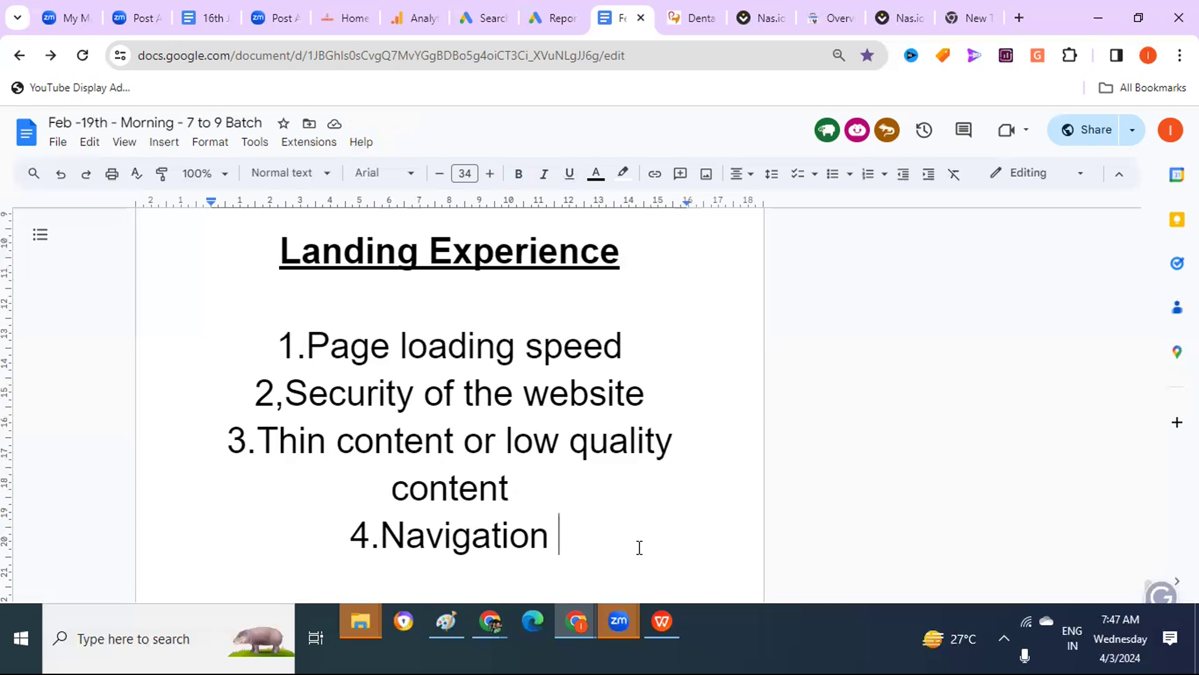
Scroll back to review the 'CTR - Click through rate' section of the notes.
scroll(562, 523, "down", 15)
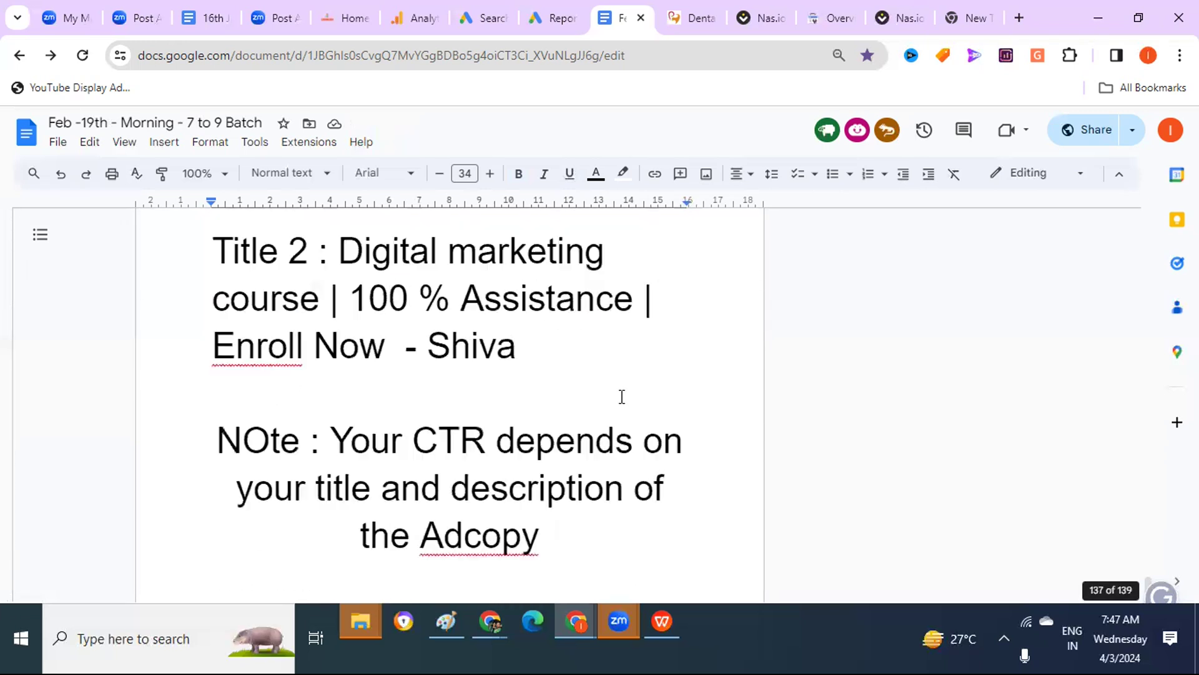
scroll(544, 377, "down", 8)
scroll(553, 380, "up", 4)
scroll(557, 402, "down", 3)
scroll(558, 404, "down", 1)
scroll(490, 372, "up", 3)
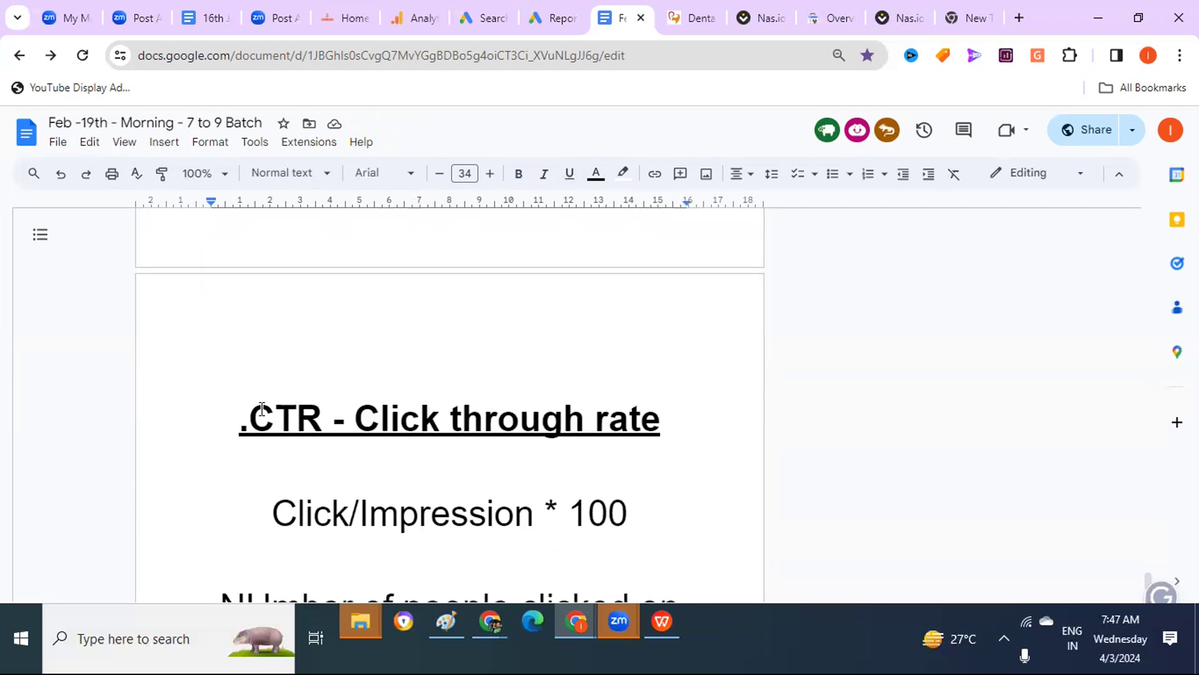
triple_click(345, 421)
scroll(690, 476, "down", 8)
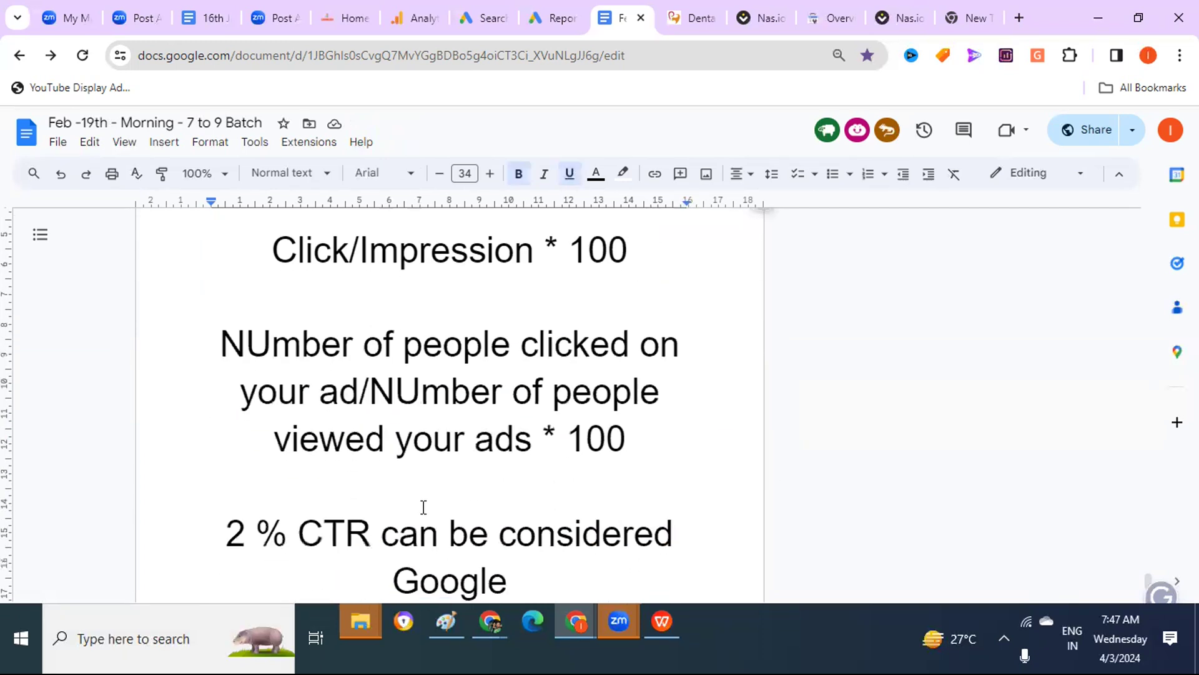
scroll(411, 467, "up", 3)
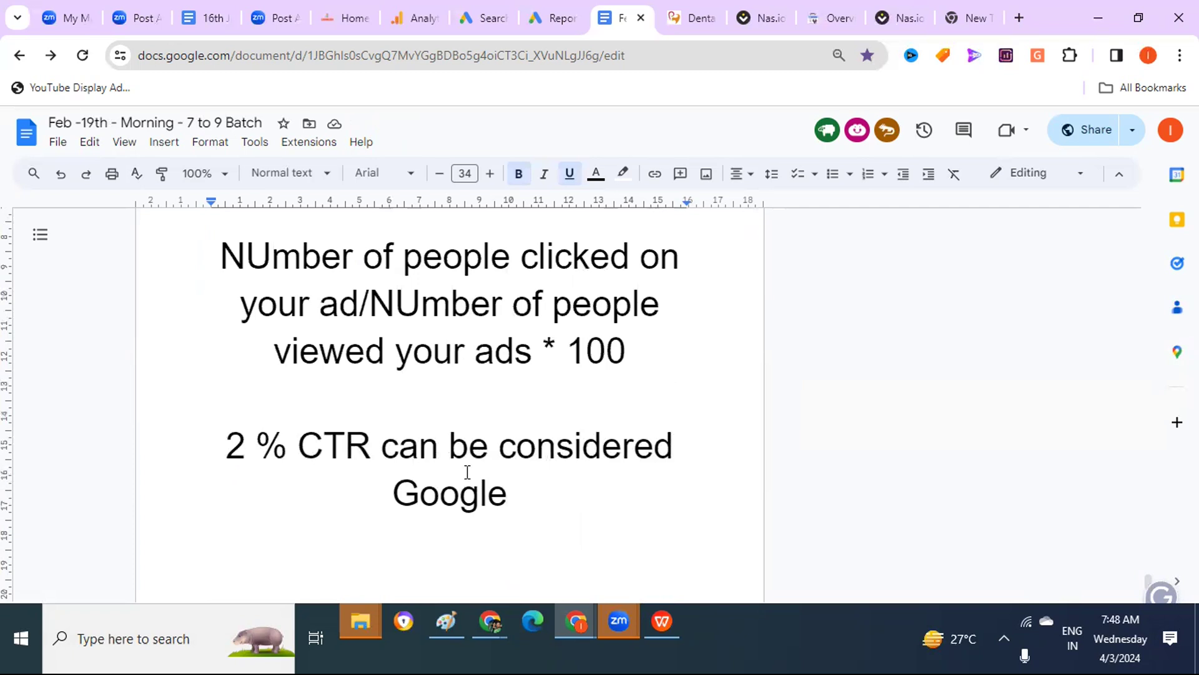
left_click(580, 484)
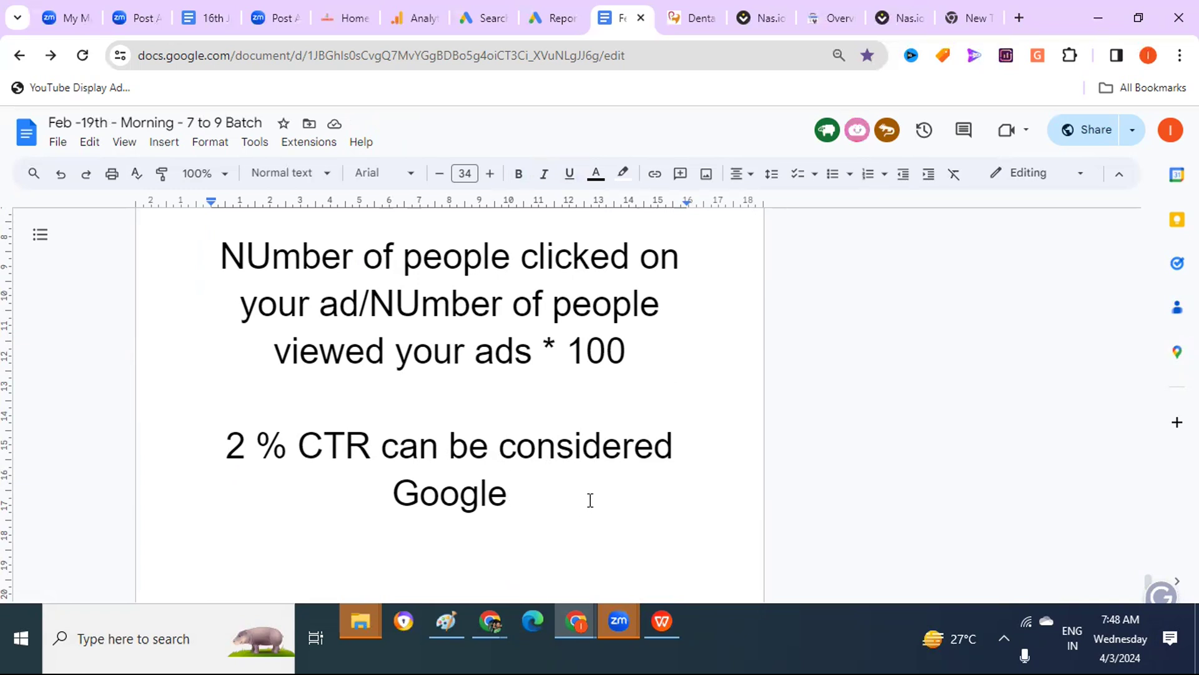
Review the Adrelevency section, then switch to the digital marketing leads spreadsheet.
scroll(564, 420, "up", 5)
scroll(547, 403, "down", 5)
scroll(541, 406, "up", 3)
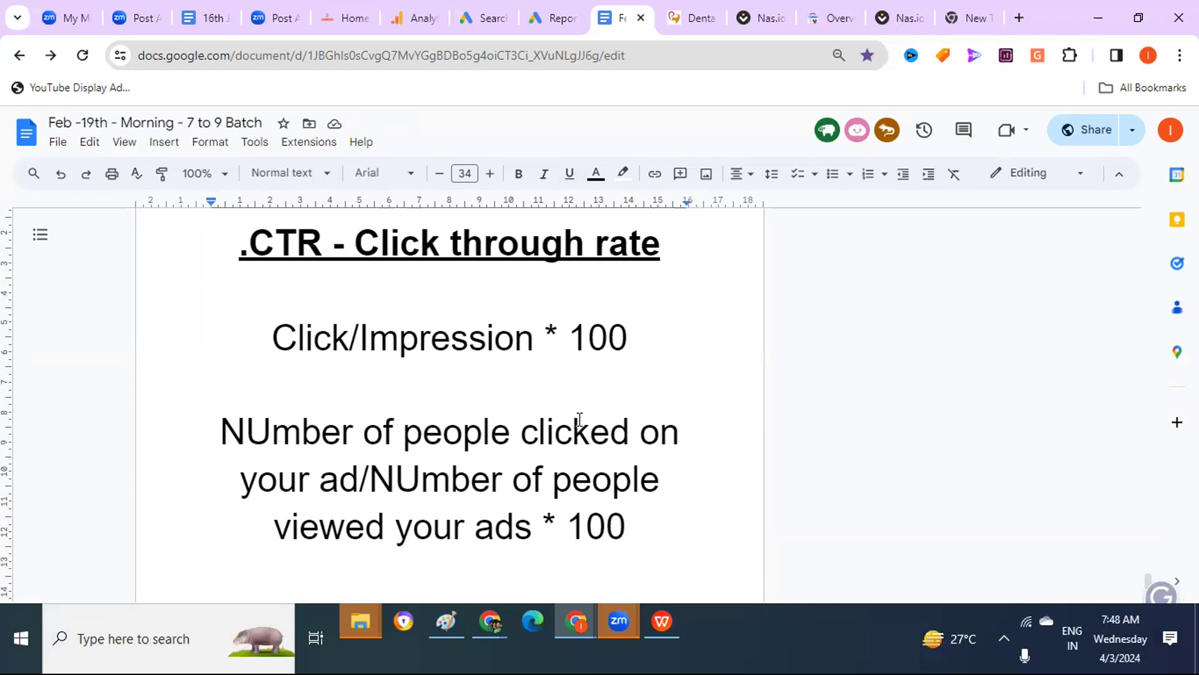
scroll(614, 380, "down", 15)
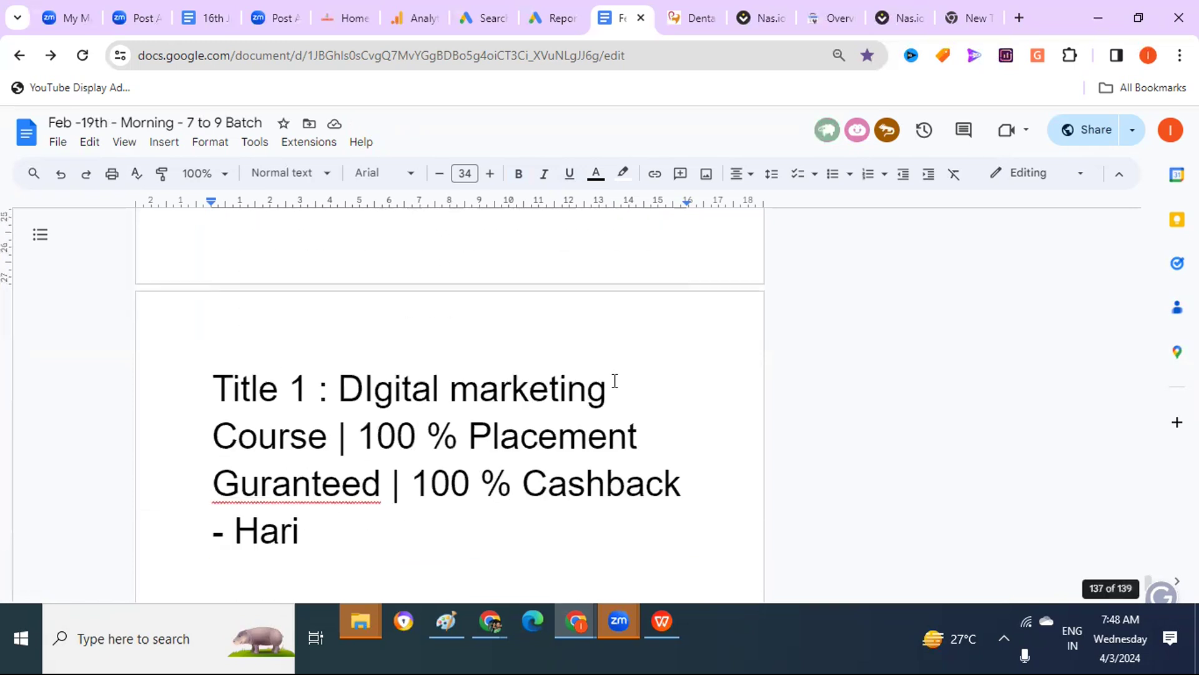
scroll(455, 428, "down", 3)
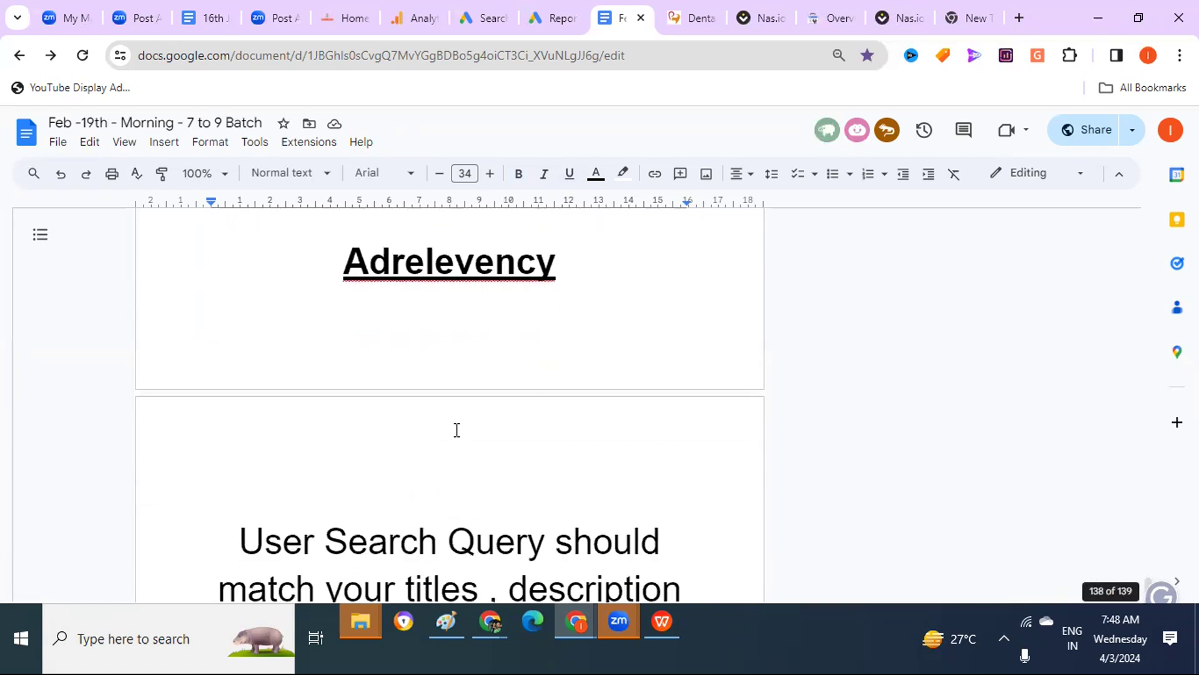
triple_click(503, 246)
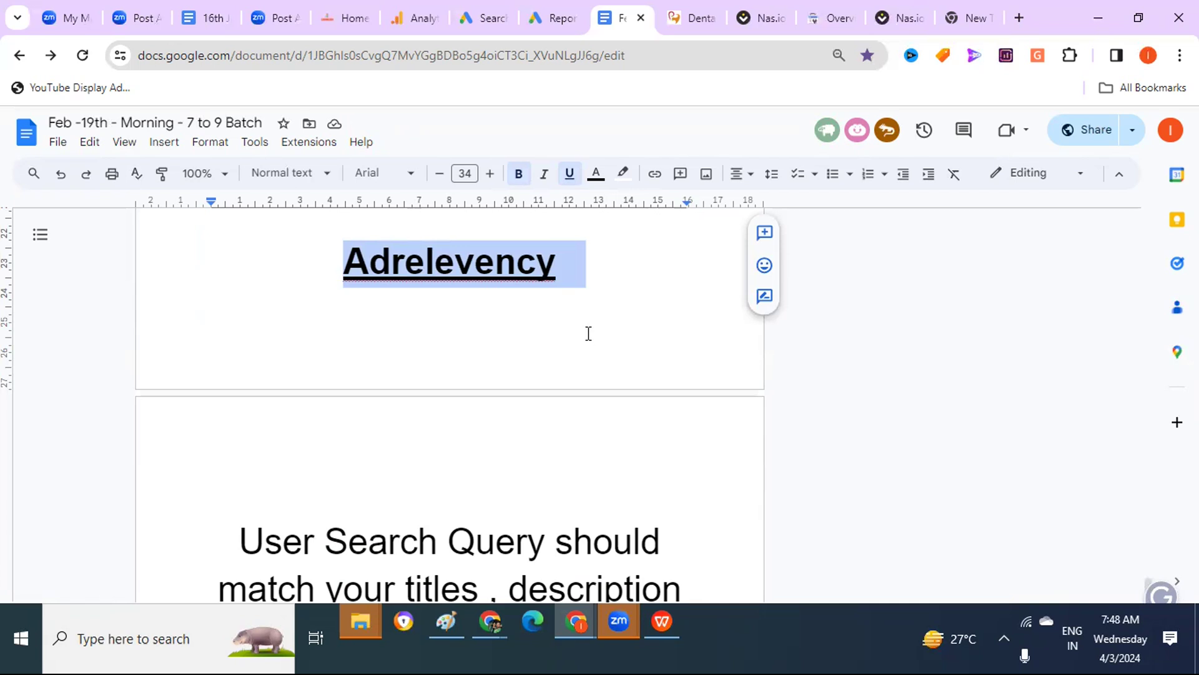
scroll(626, 326, "down", 4)
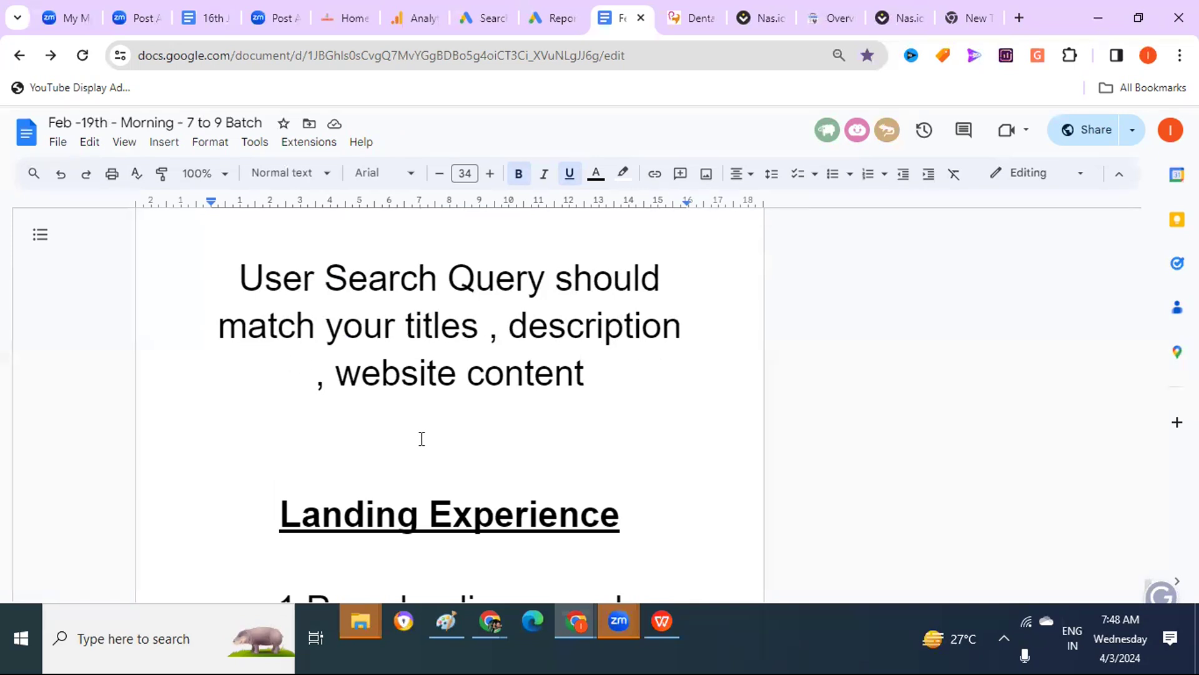
scroll(424, 437, "down", 4)
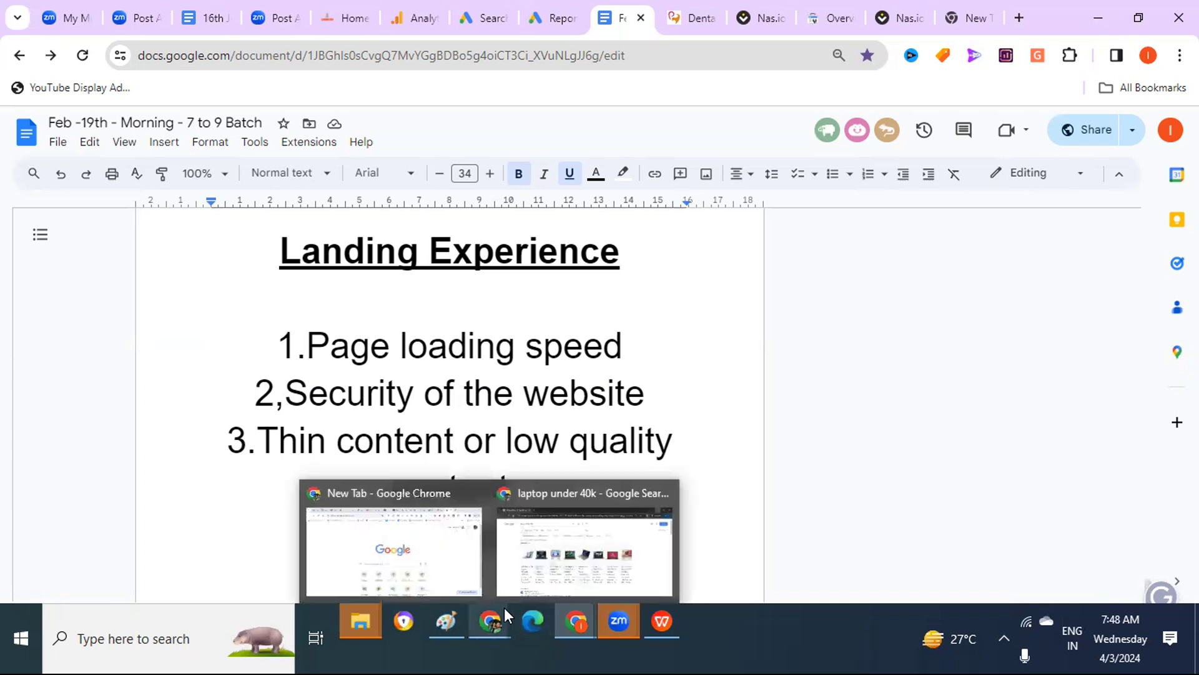
mouse_move(578, 621)
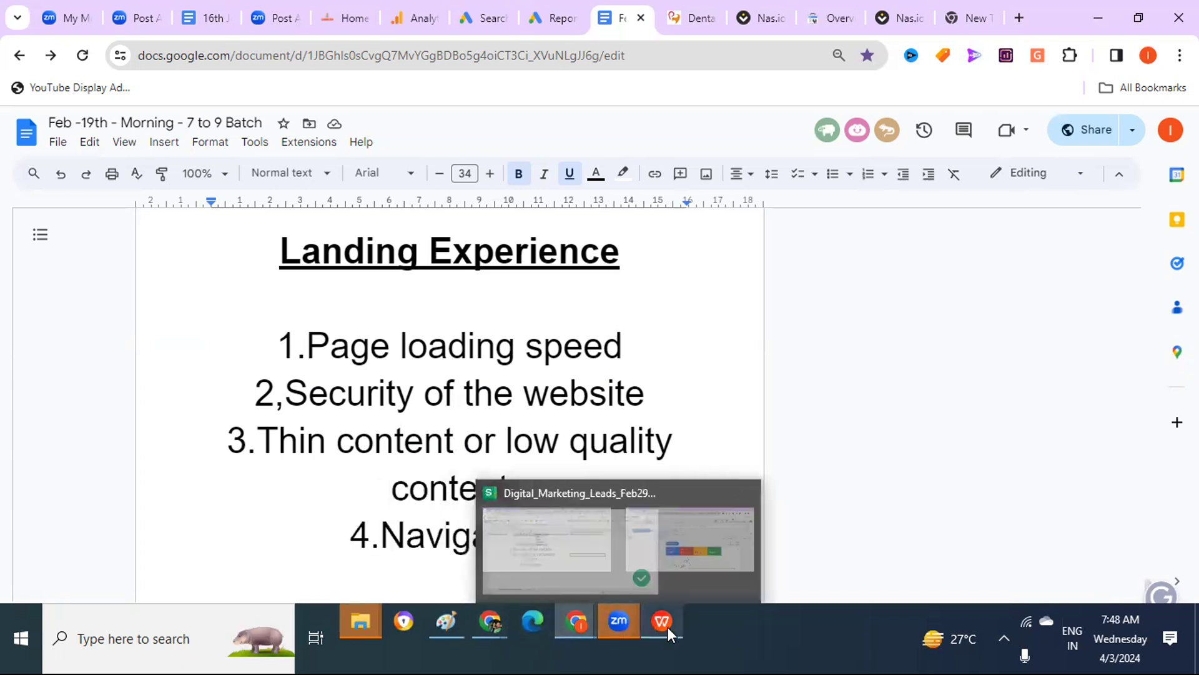
left_click(667, 625)
Enter Quality Scores 10, 4, 2 and 1 into G2:G5.
left_click(605, 381)
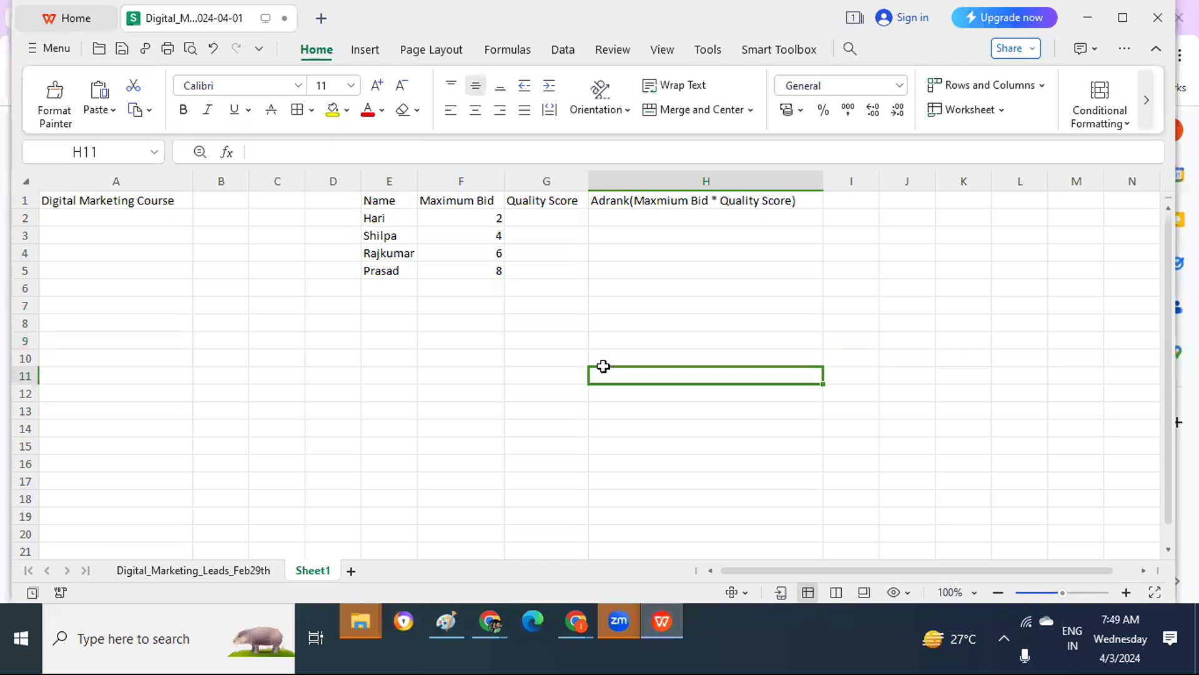
left_click(517, 222)
type("10")
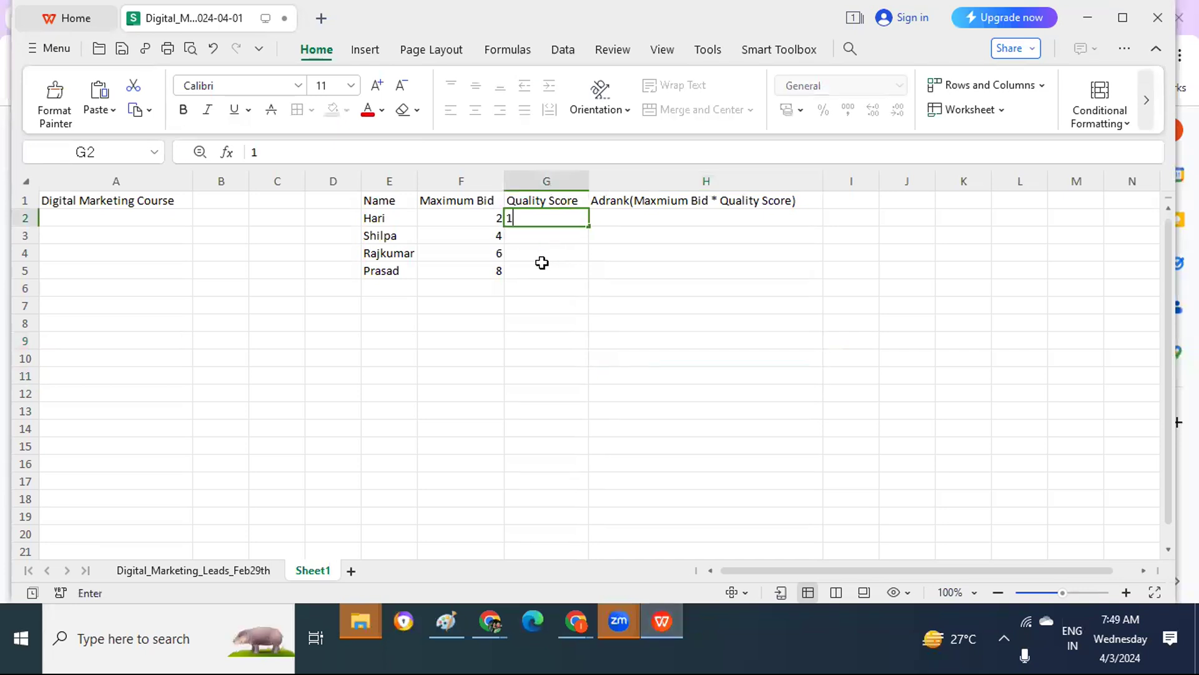
left_click(558, 348)
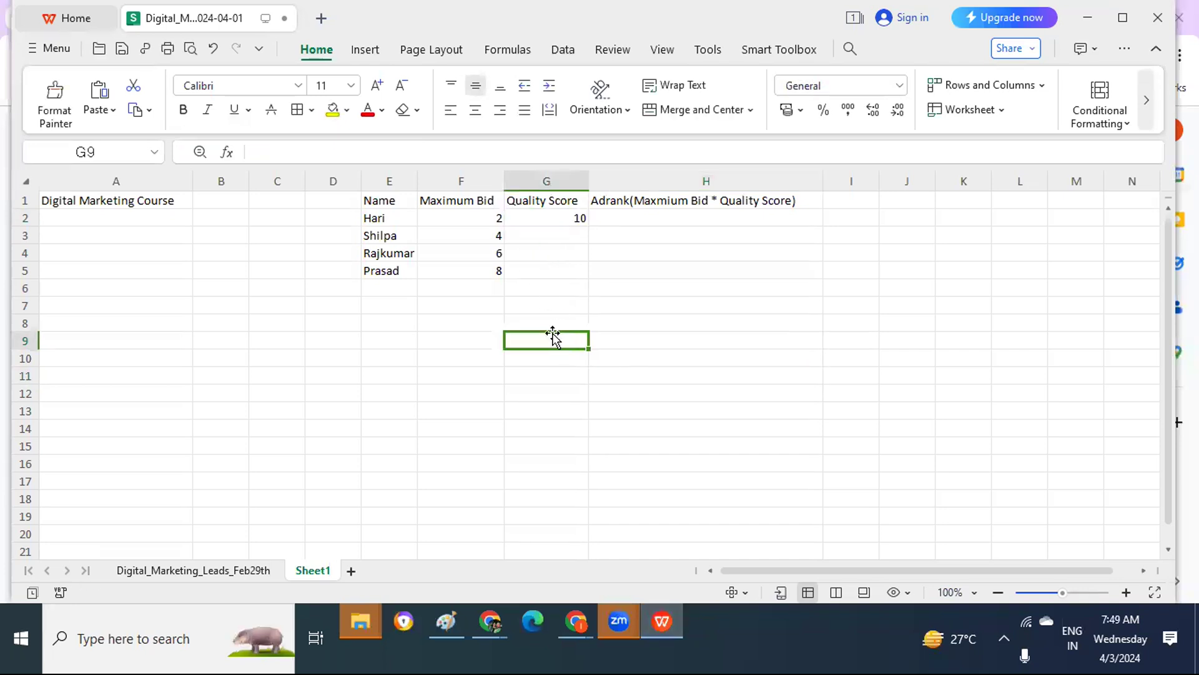
left_click(536, 235)
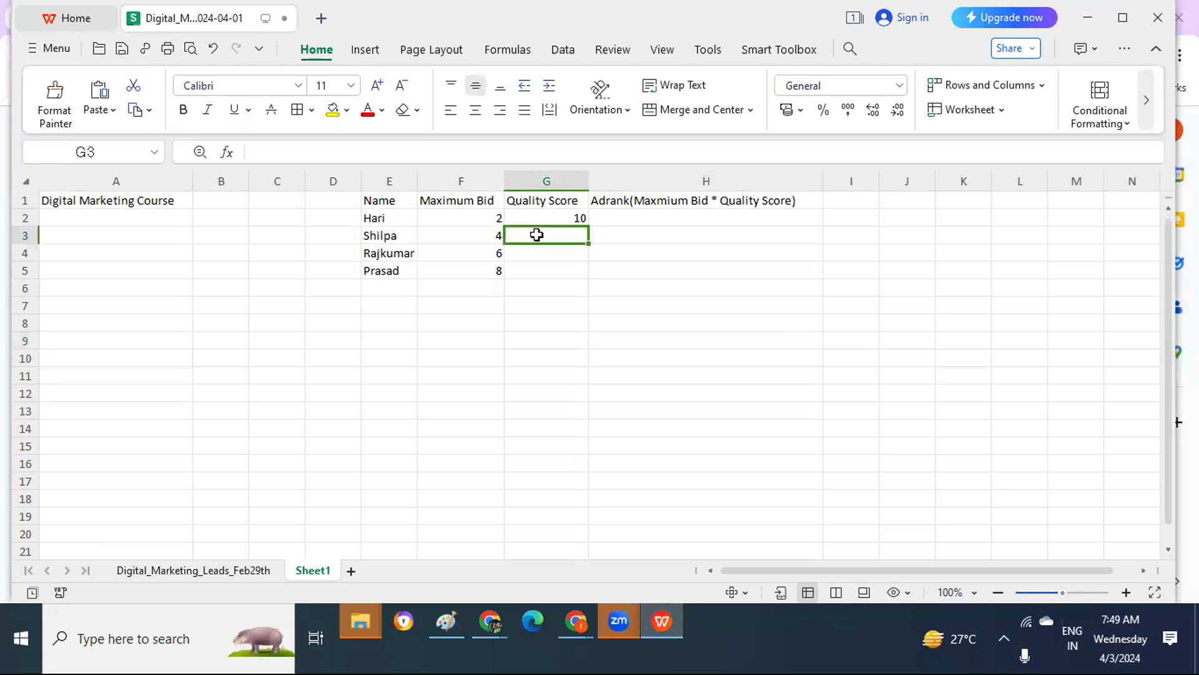
type("4")
left_click(605, 375)
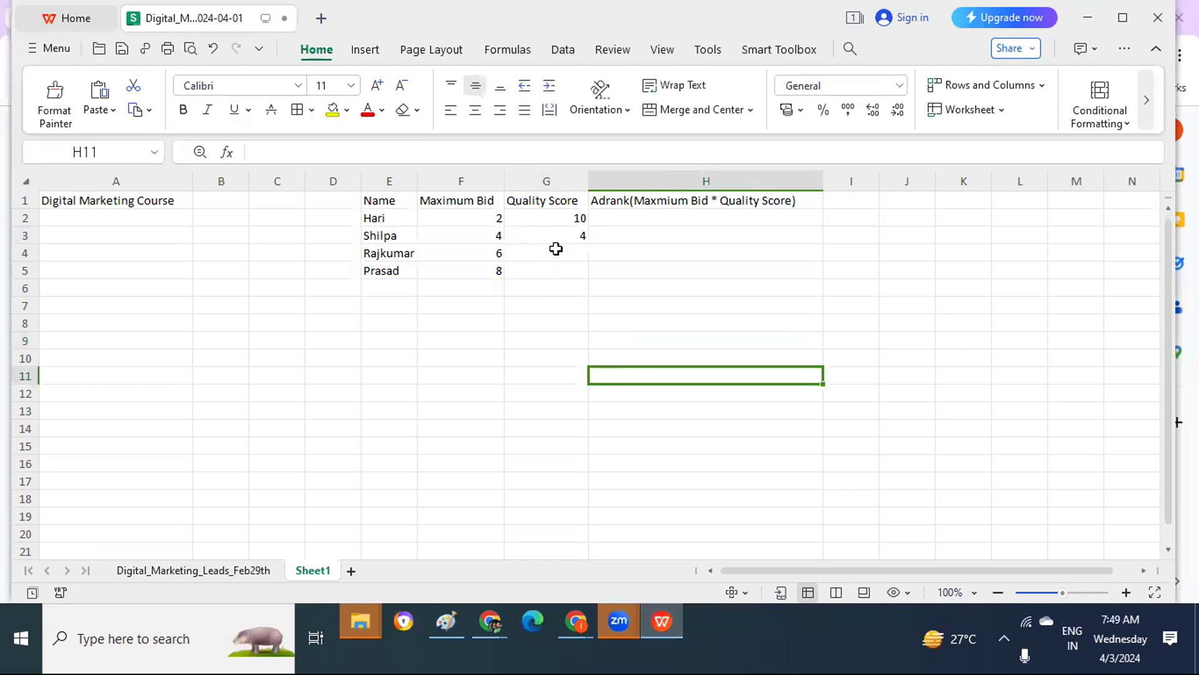
left_click(556, 249)
type("2")
left_click(547, 392)
left_click(570, 275)
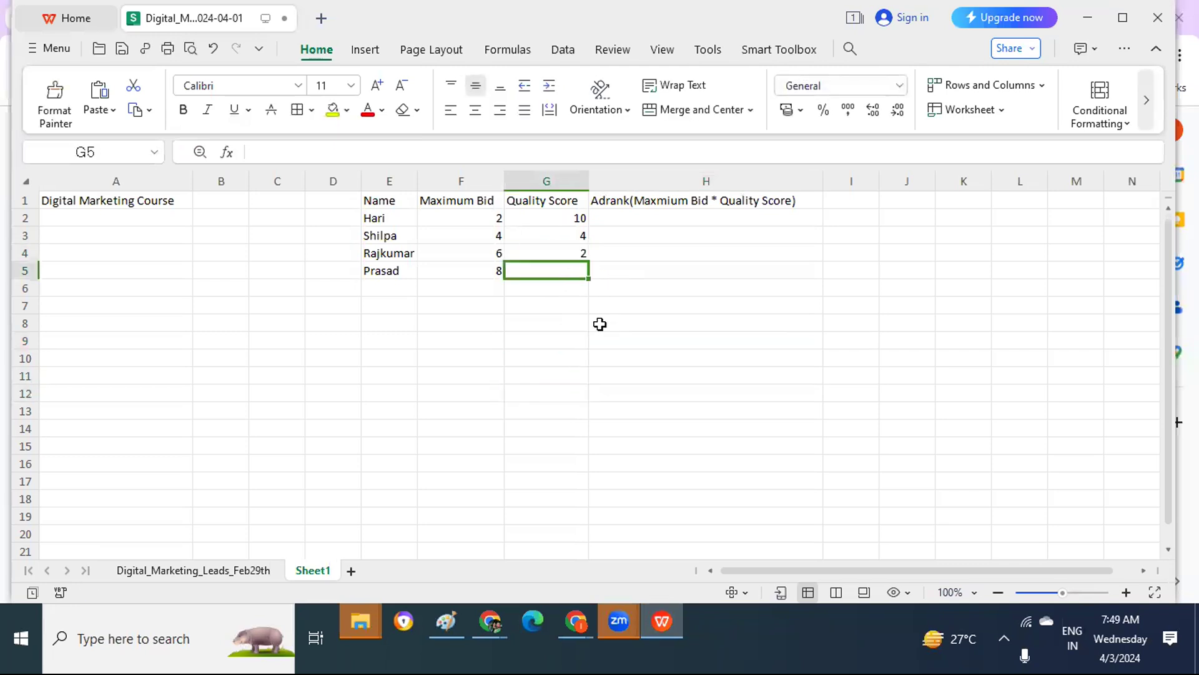
type("1")
left_click(657, 390)
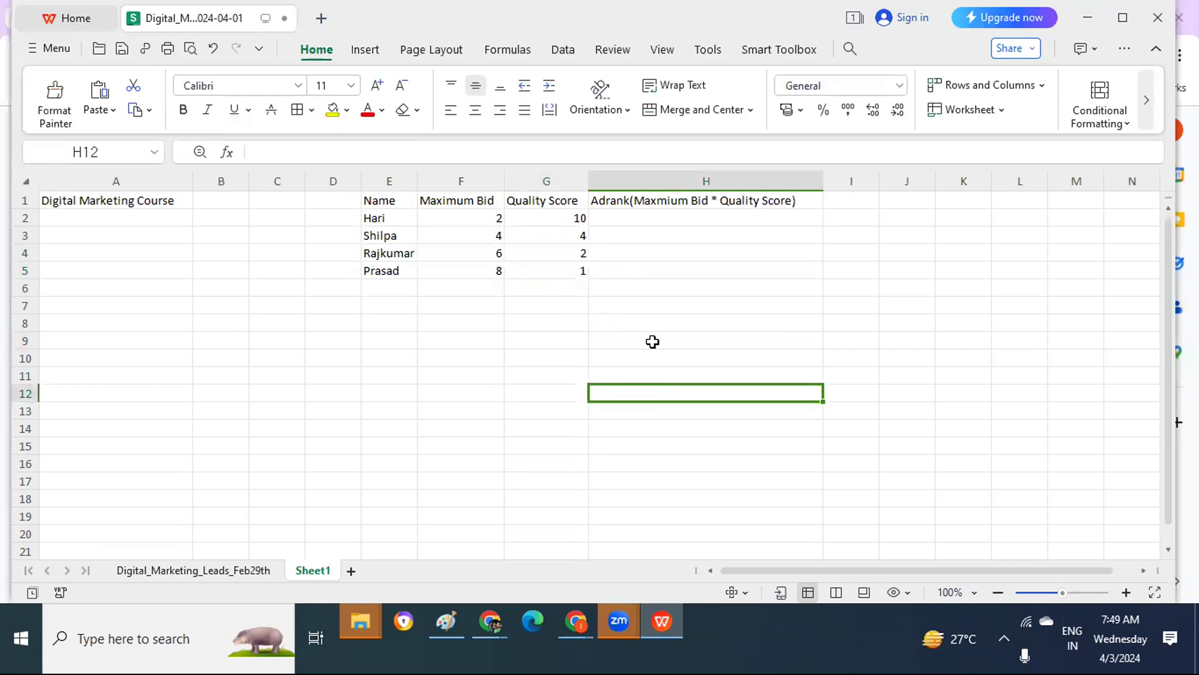
Inspect the Adrank header text in H1, leaving it unchanged.
left_click(641, 218)
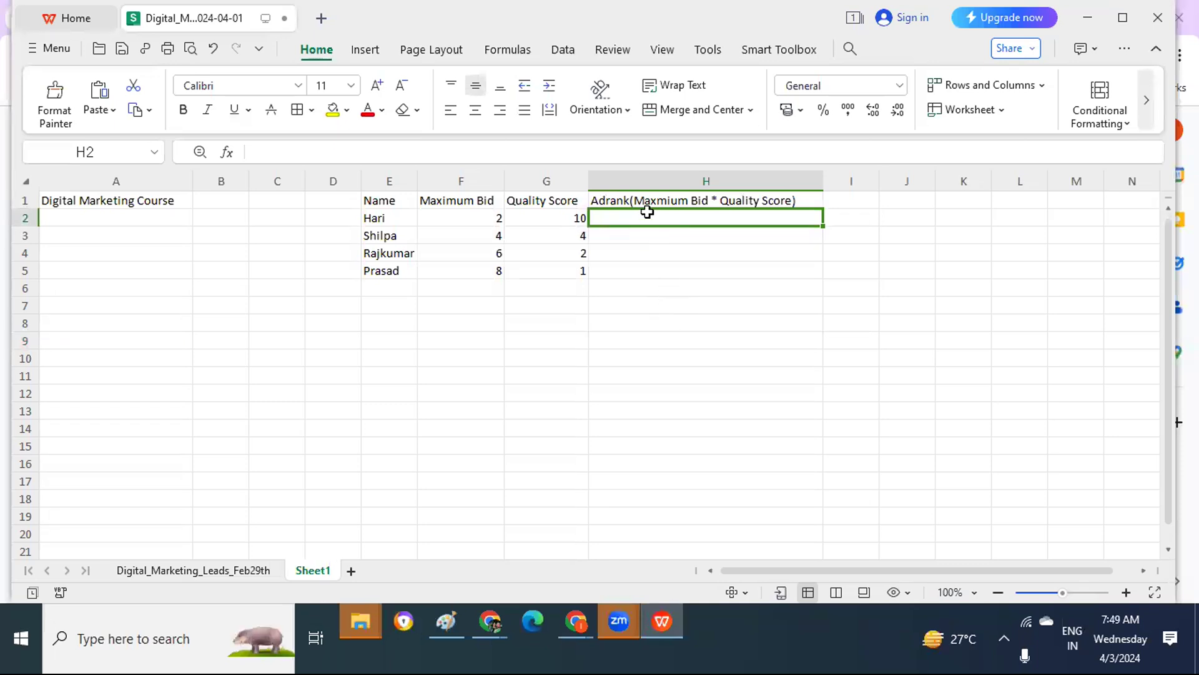
left_click(663, 341)
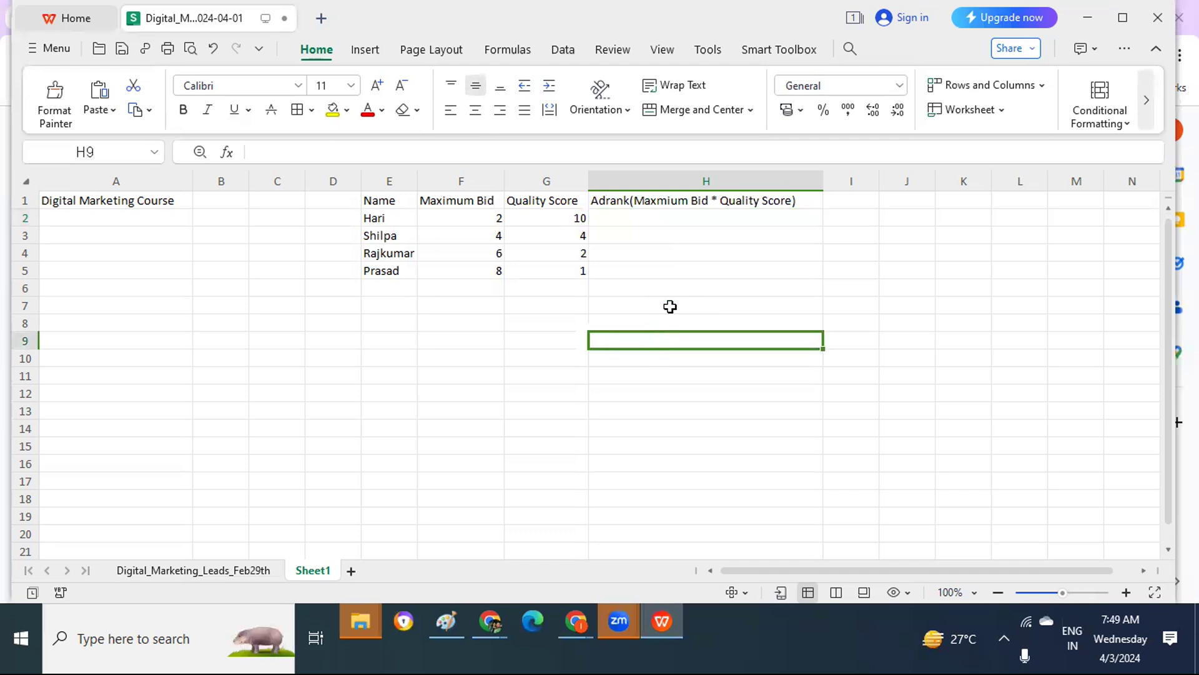
left_click_drag(722, 335, 718, 323)
left_click(649, 207)
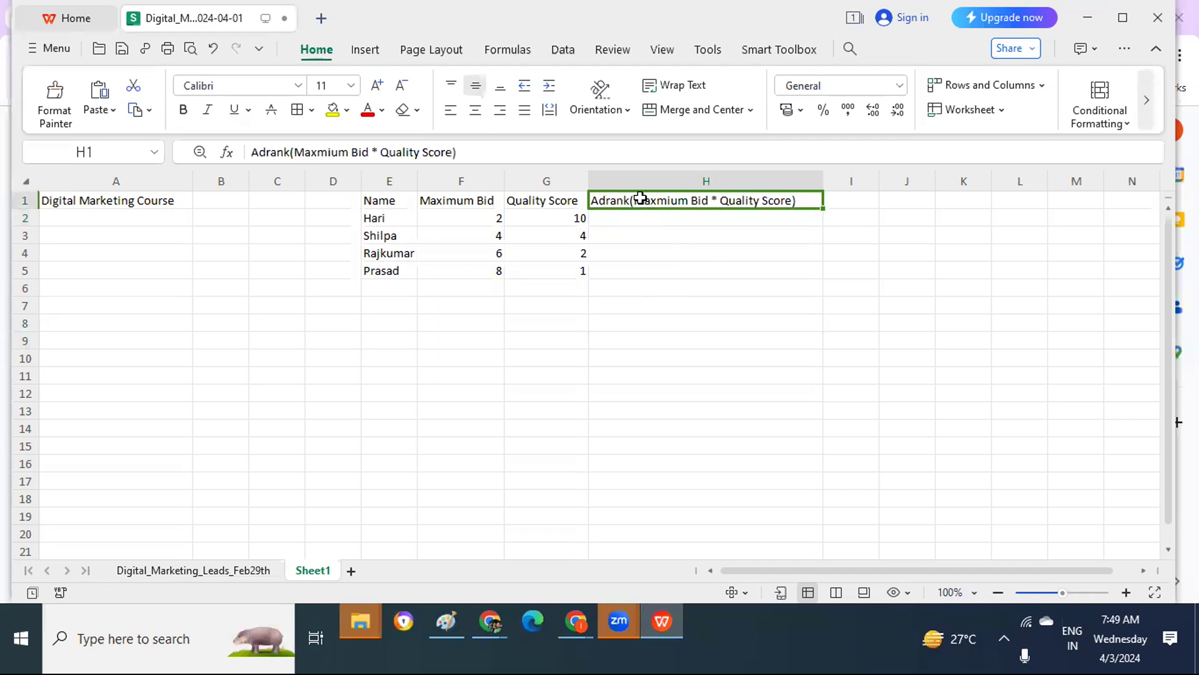
double_click(649, 205)
left_click_drag(630, 203, 803, 222)
left_click(706, 235)
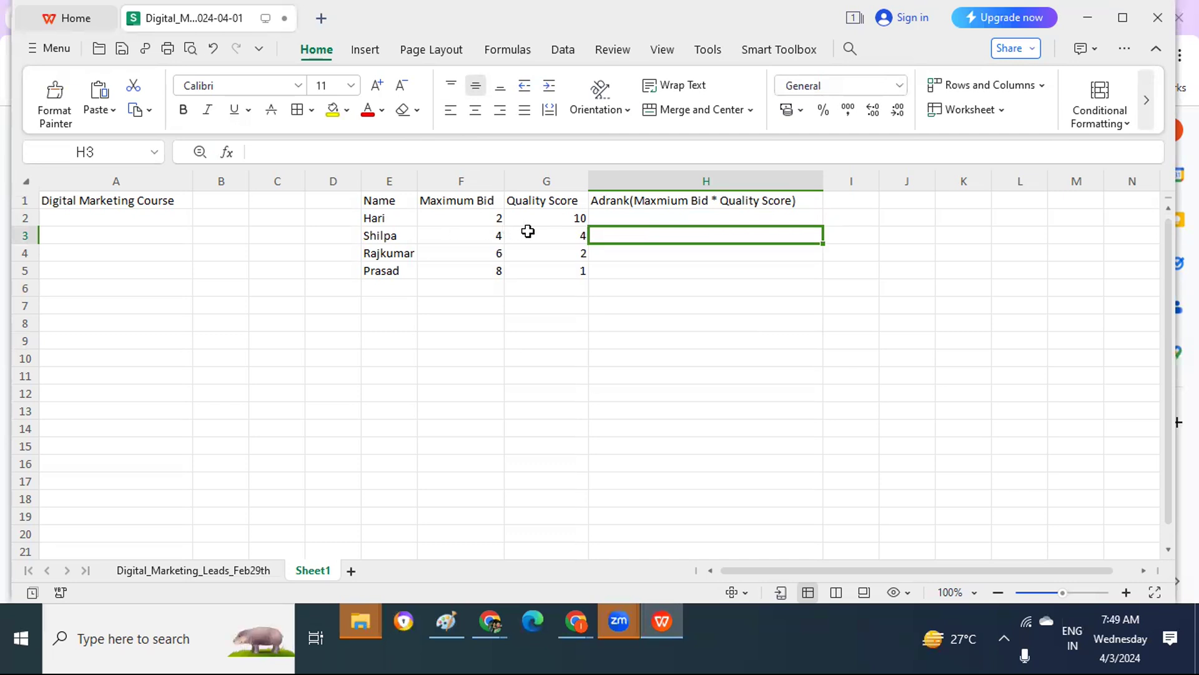
Enter Adrank values 20, =F3*G3, 12 and 1 into H2:H5.
left_click(628, 220)
type("20")
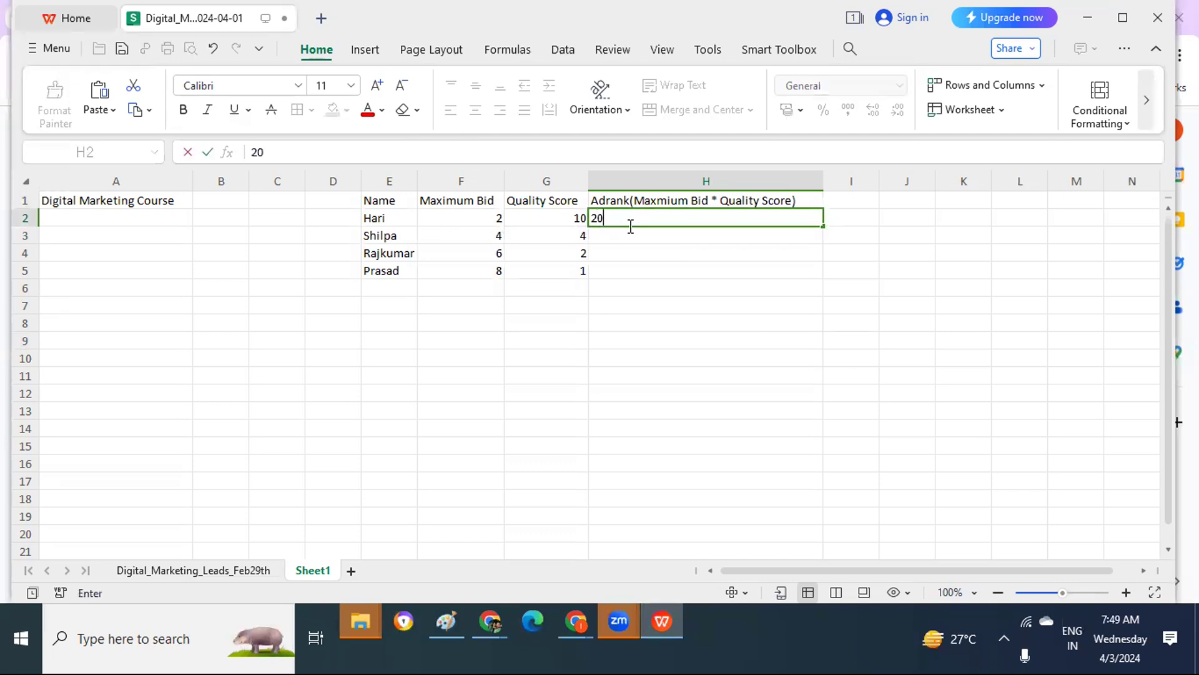
left_click(630, 285)
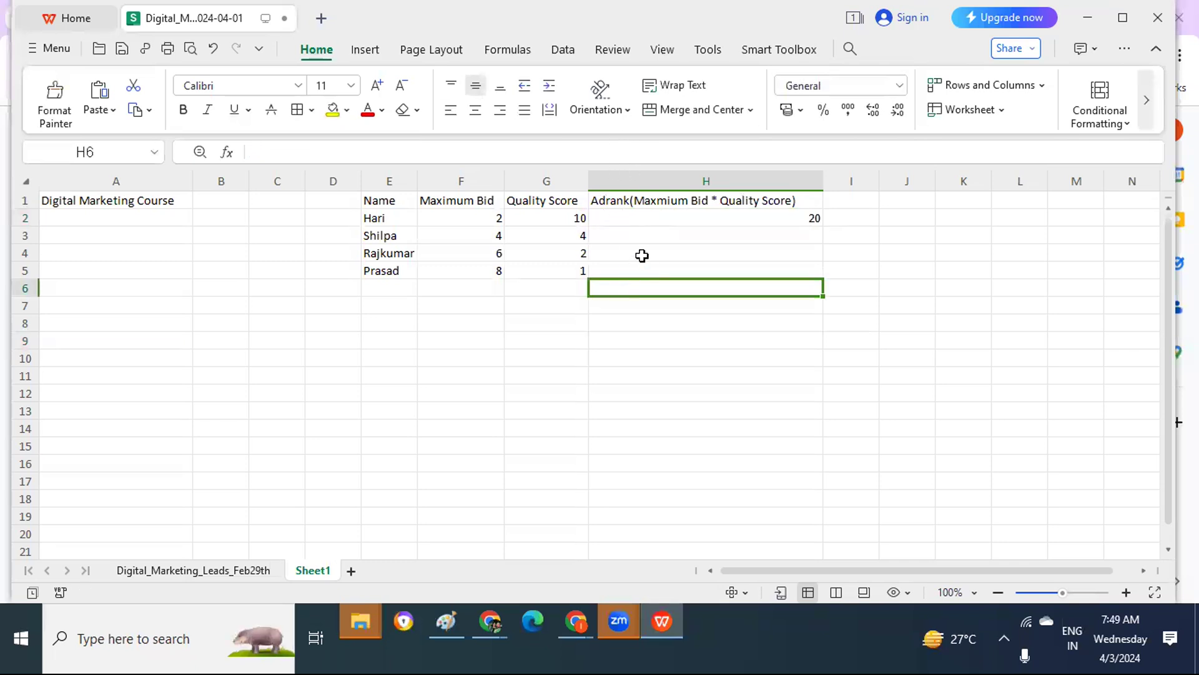
left_click(631, 233)
type("=F3*G3")
left_click(748, 379)
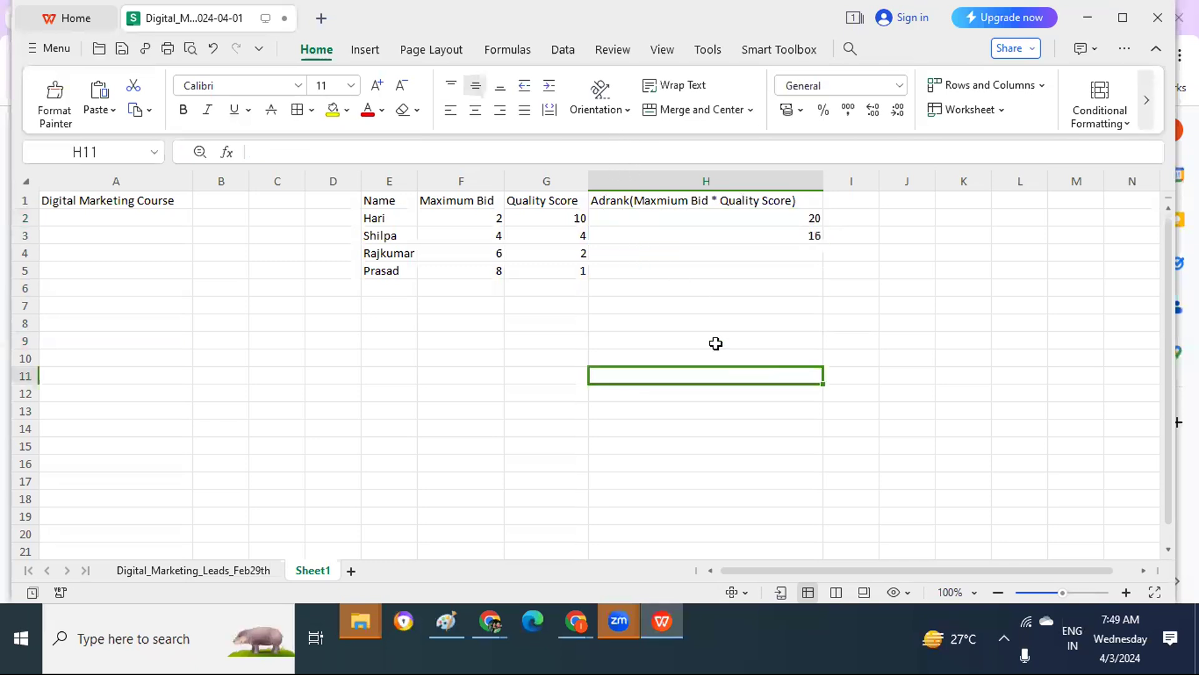
left_click(615, 251)
type("12")
left_click(669, 380)
left_click(622, 270)
type("1")
left_click(747, 395)
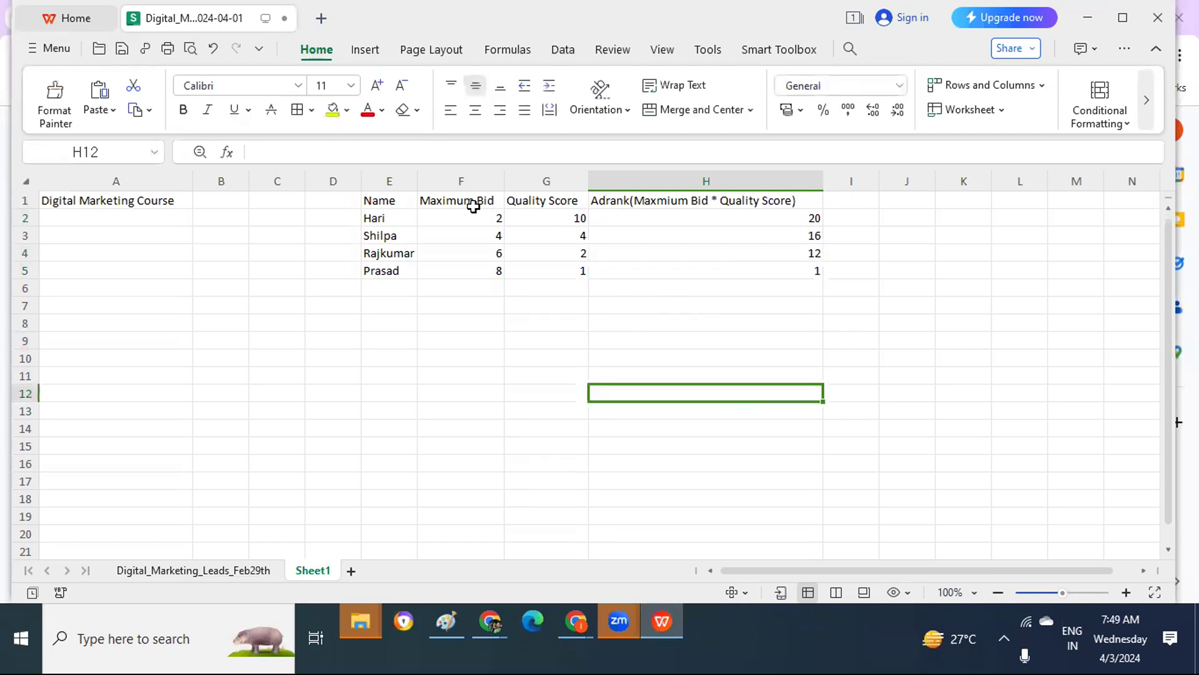
Center-align the contents of the bid table E1:H5.
left_click_drag(411, 199, 728, 275)
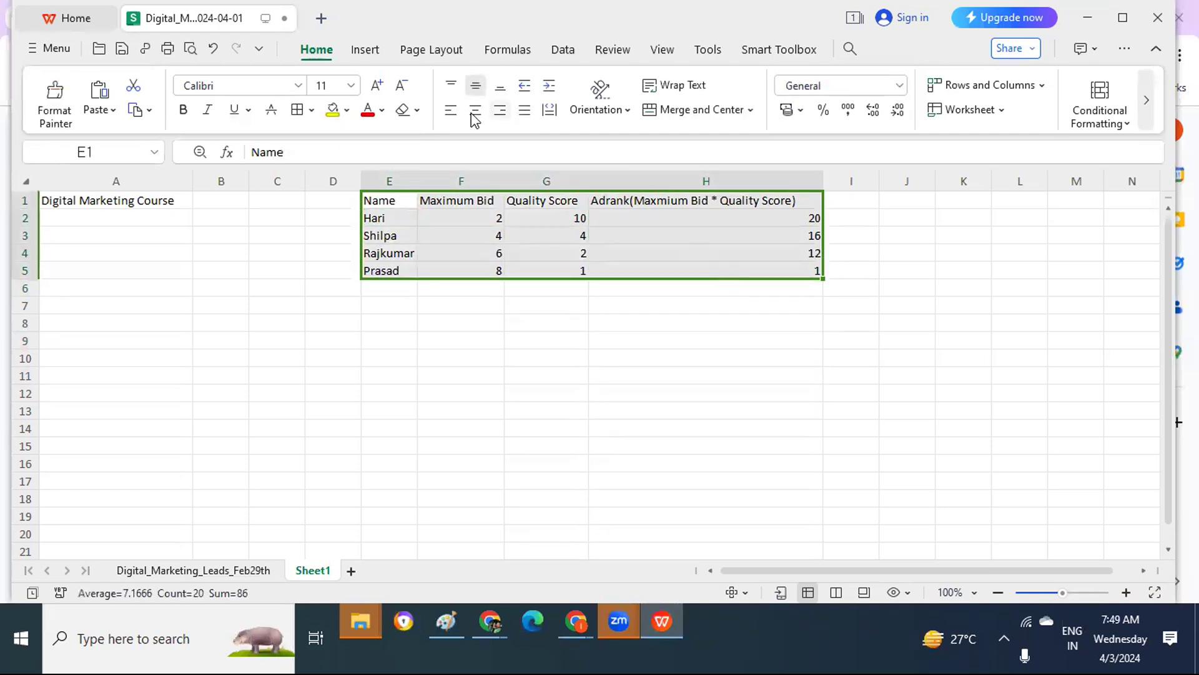
left_click(475, 110)
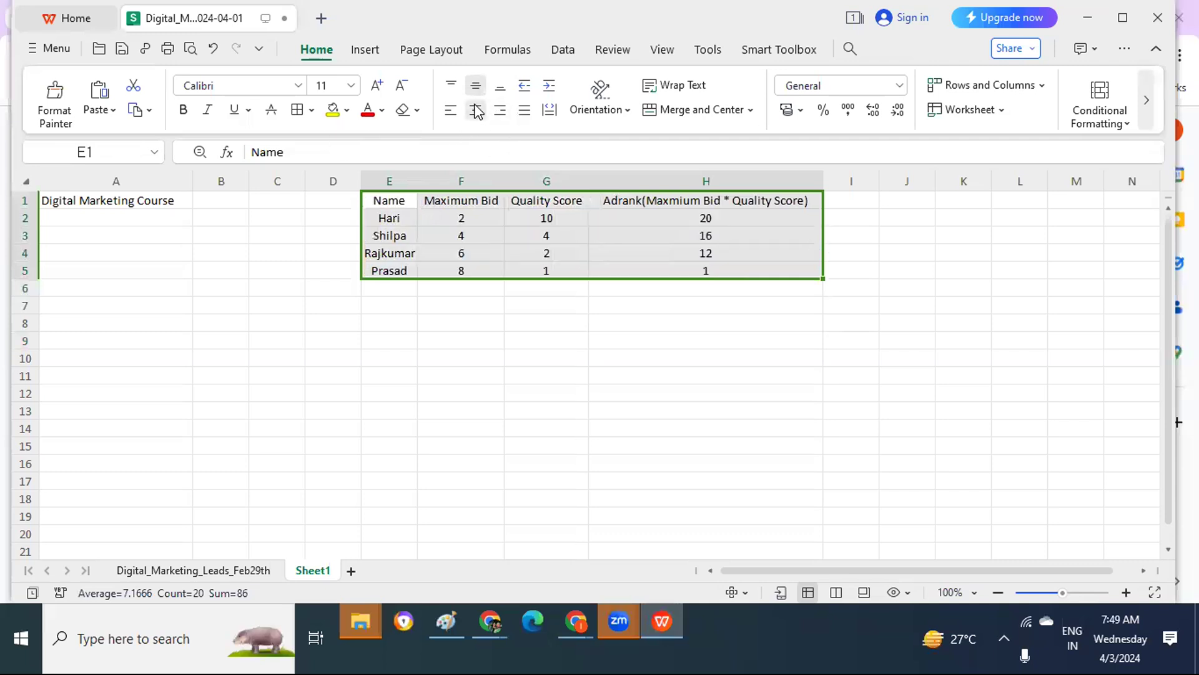
left_click(739, 389)
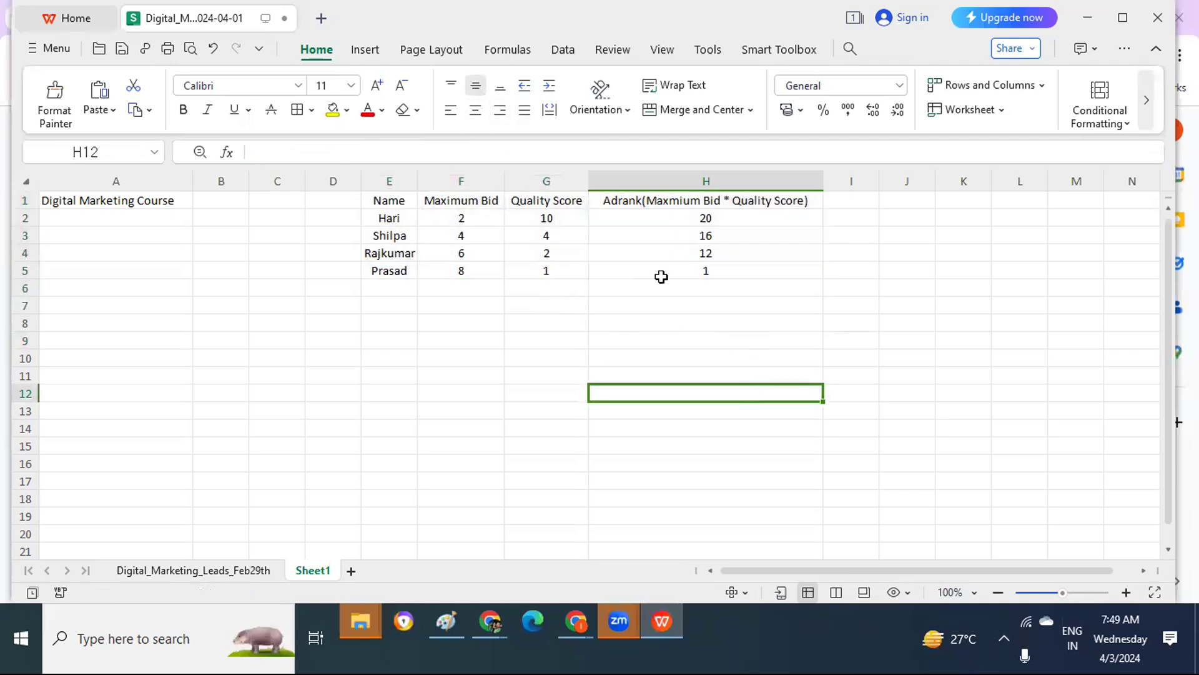
left_click(382, 216)
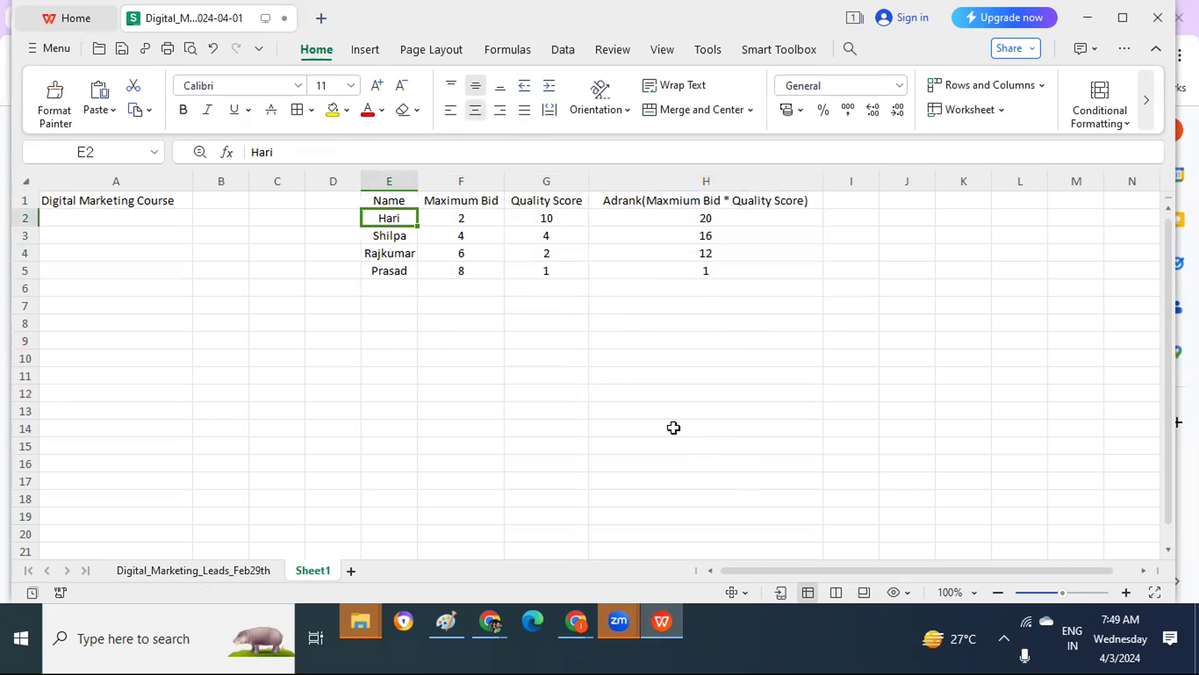
left_click(656, 301)
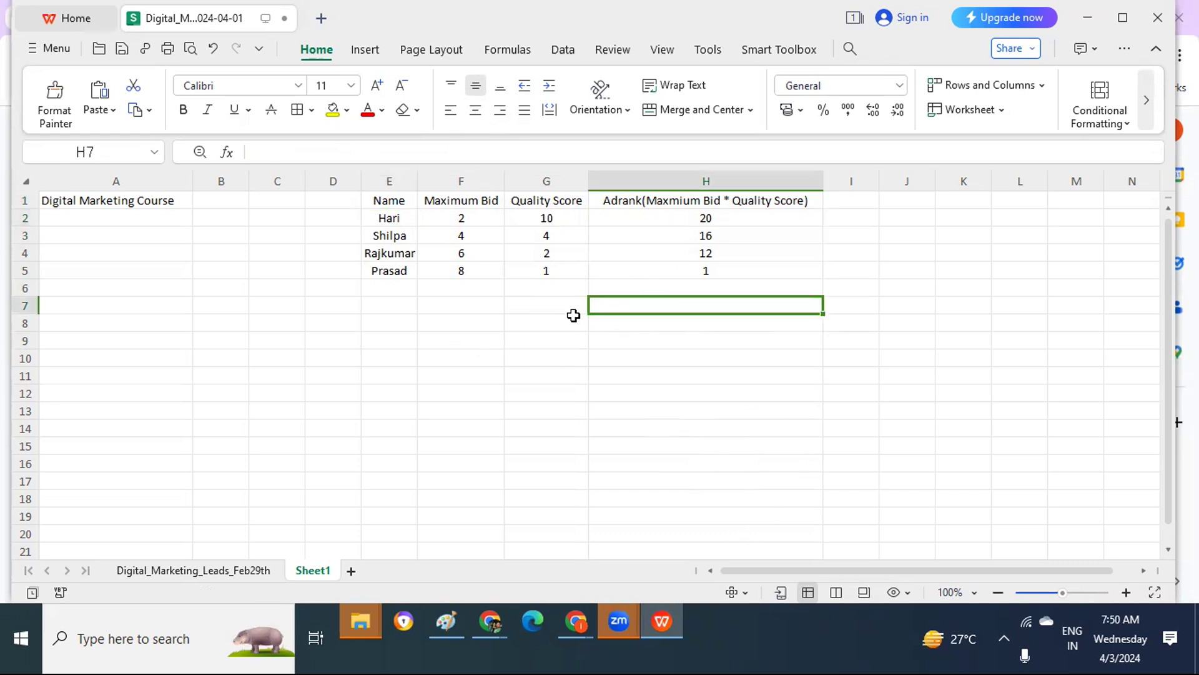
left_click(841, 217)
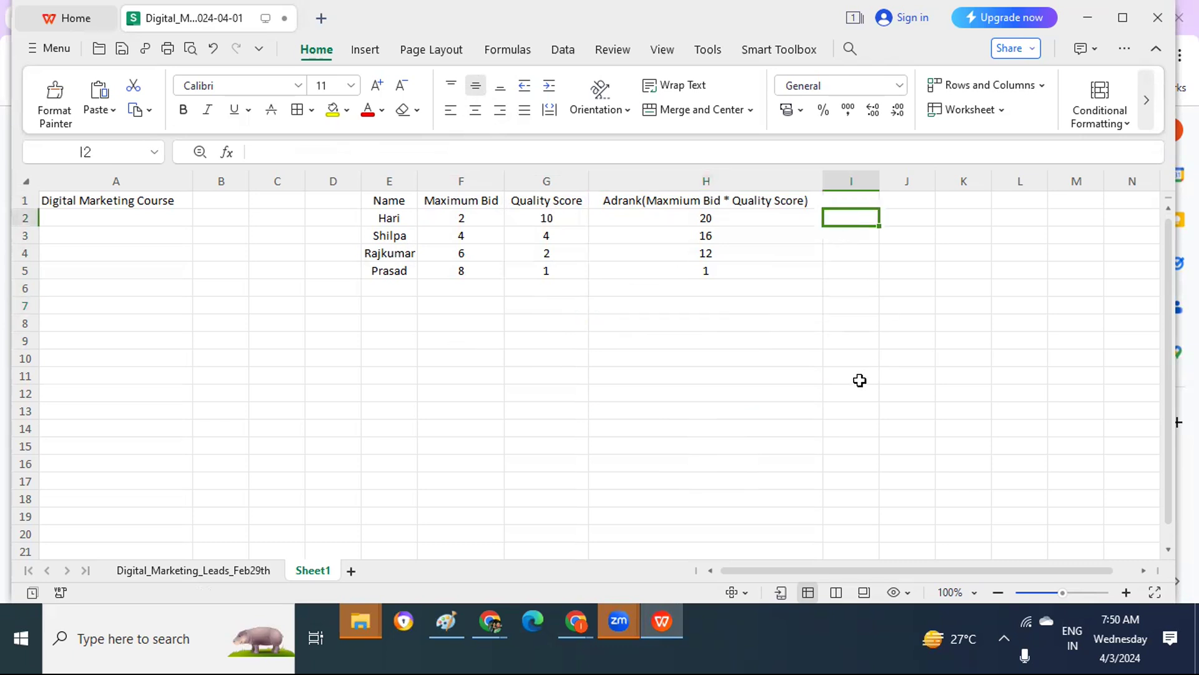
left_click(485, 428)
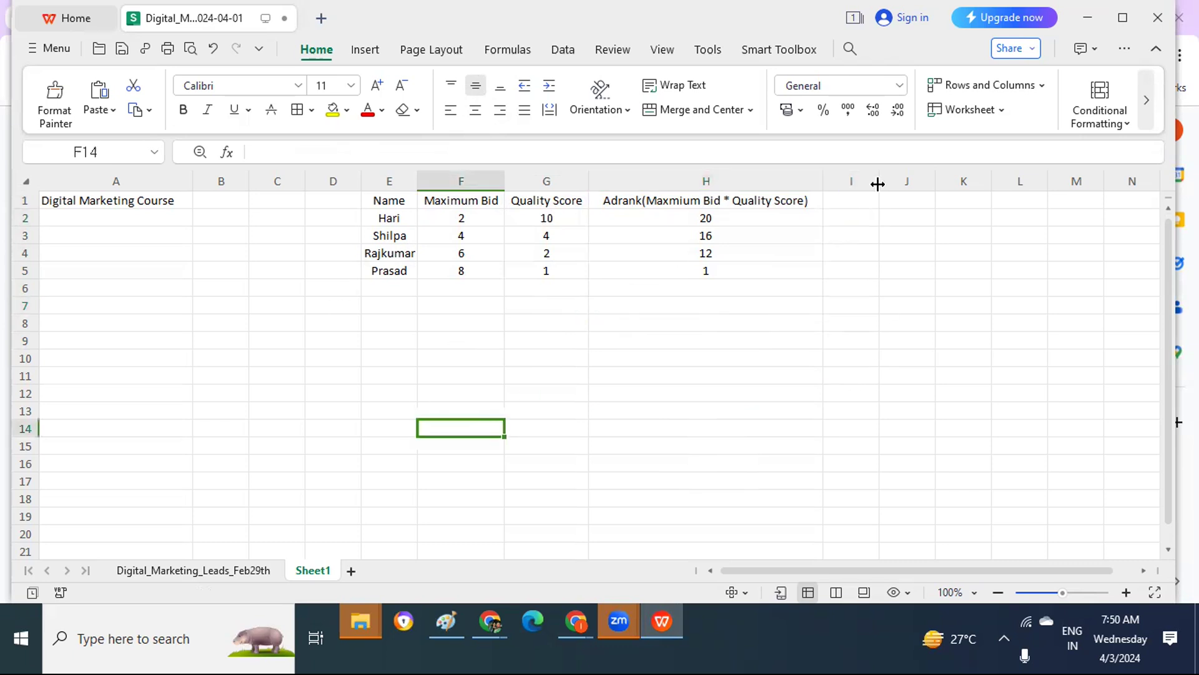
left_click(851, 205)
Label cells I2:I5 as Adrank 1, Adrank 2, Adrank 3 and Adrank 4.
left_click(849, 217)
type("Ad")
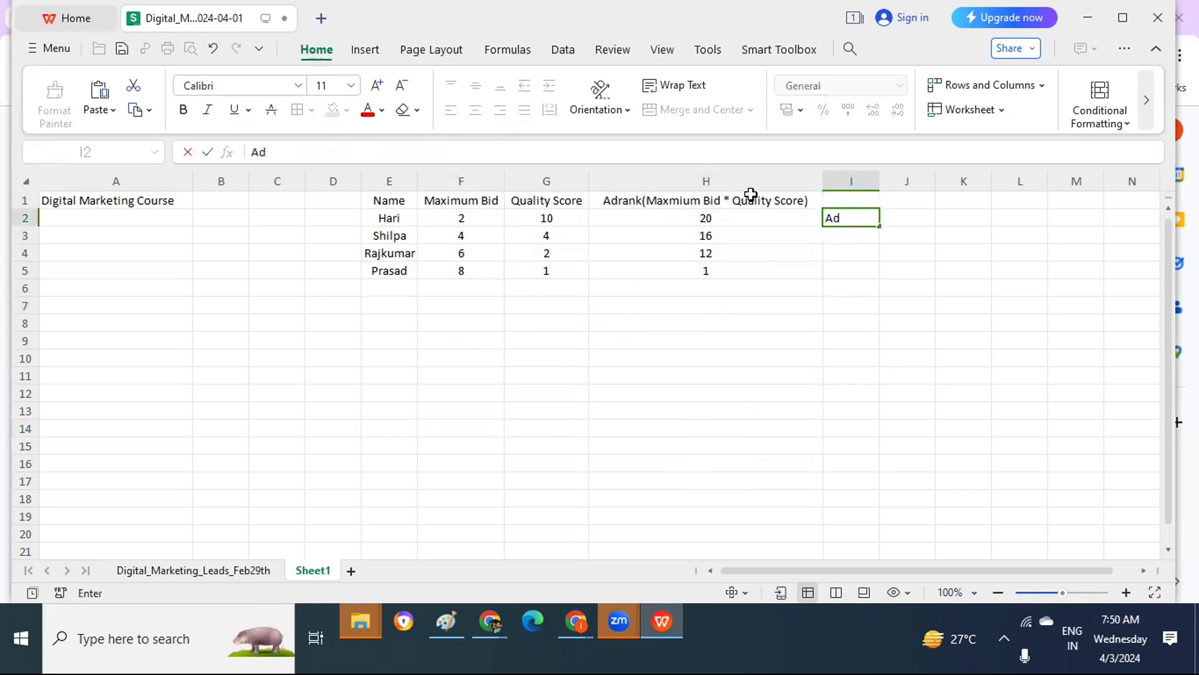
type("rank 1")
left_click(872, 375)
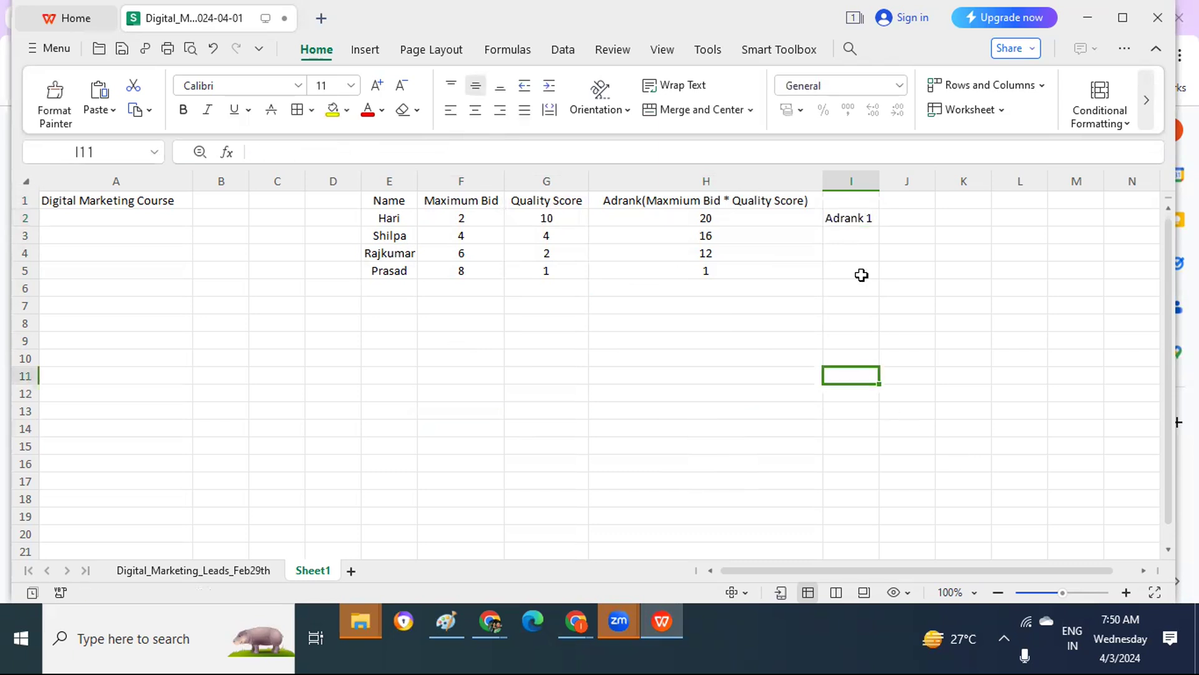
left_click(866, 238)
type("Adrank 2")
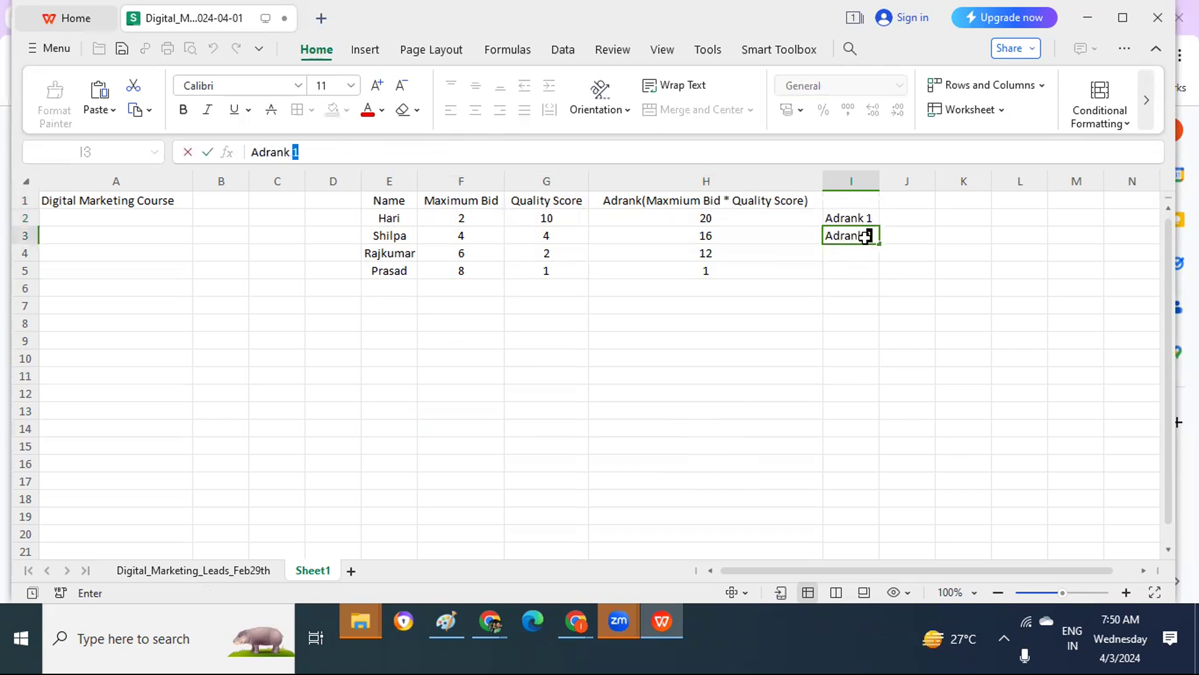
key("Return")
type("Adrank 3")
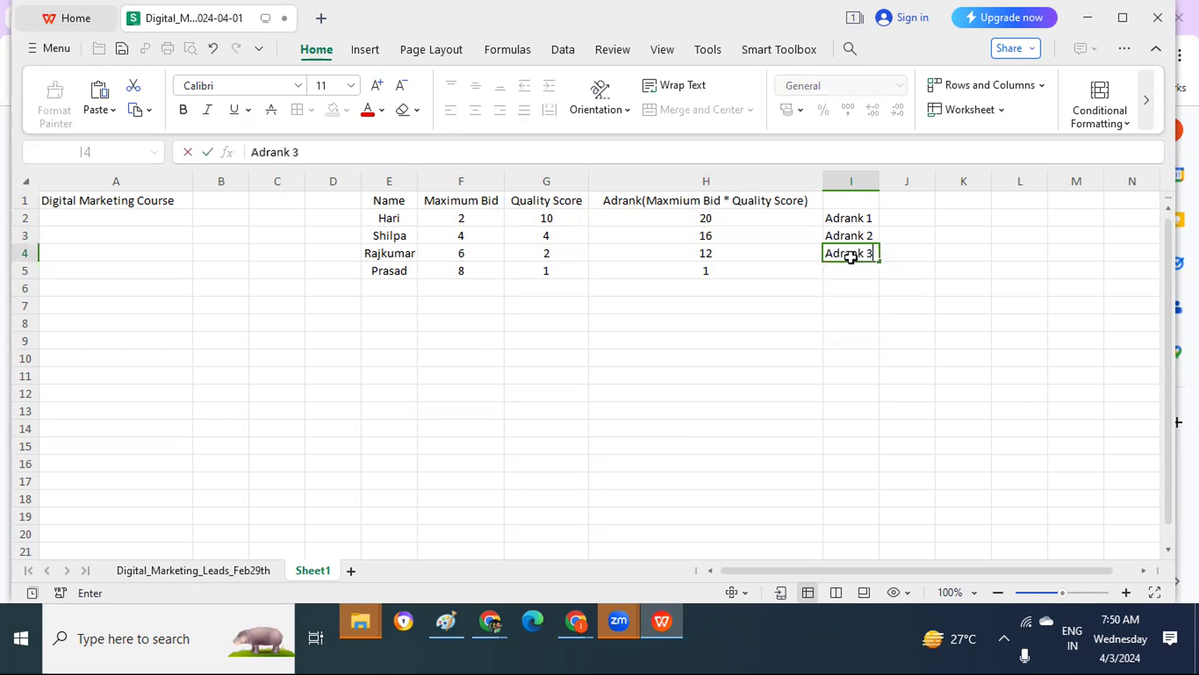
key("Return")
type("Adra")
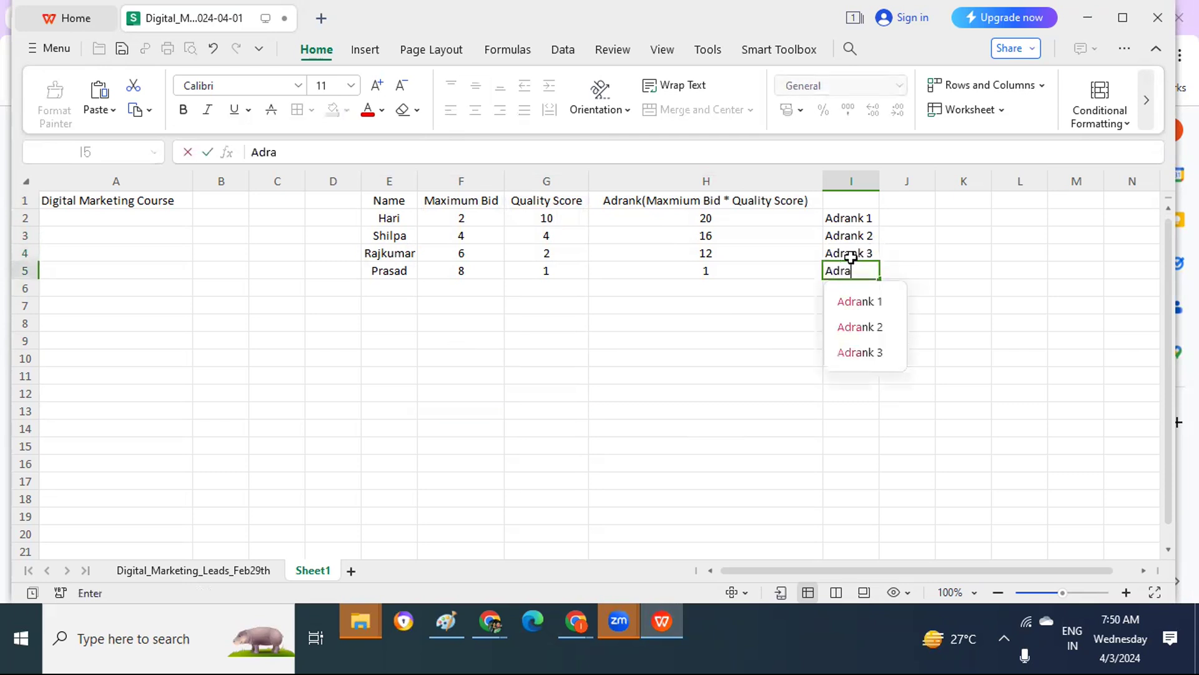
type("nk 4")
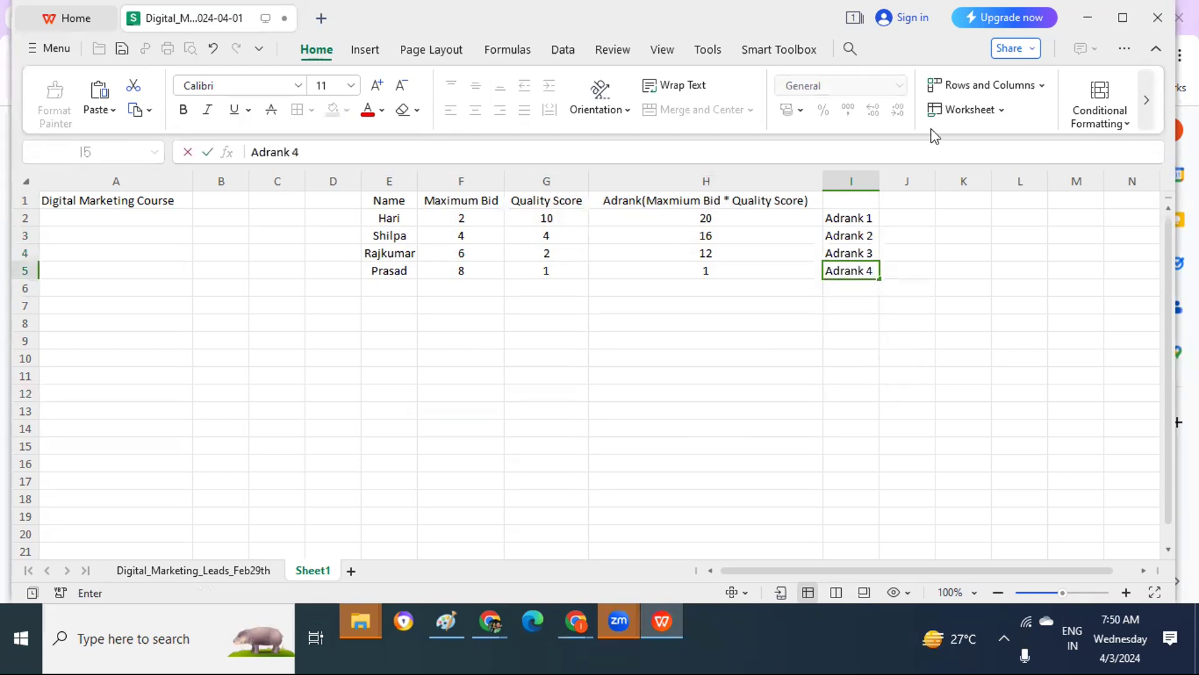
left_click(683, 337)
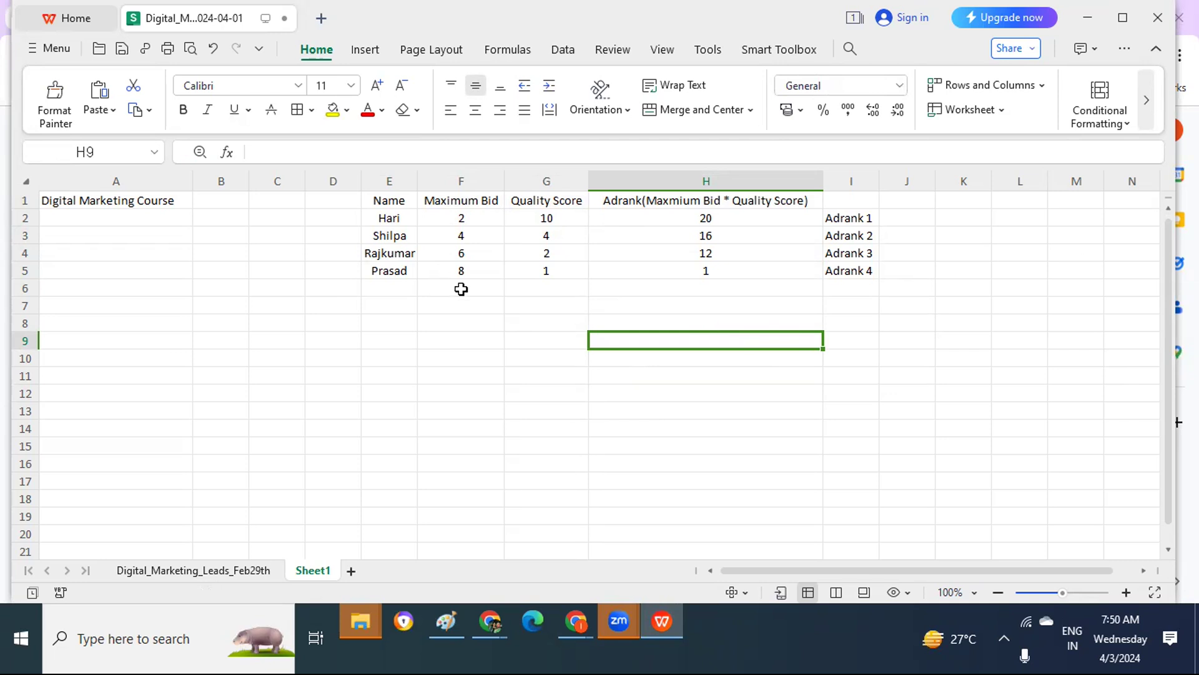
left_click(602, 275)
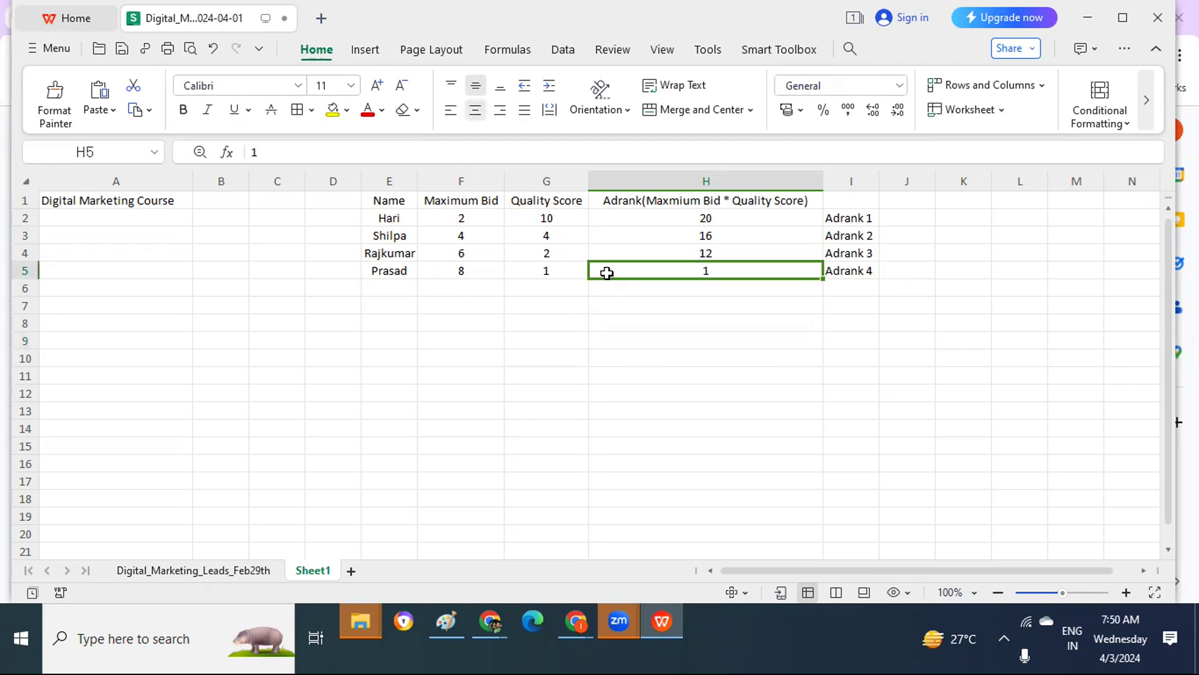
left_click(548, 445)
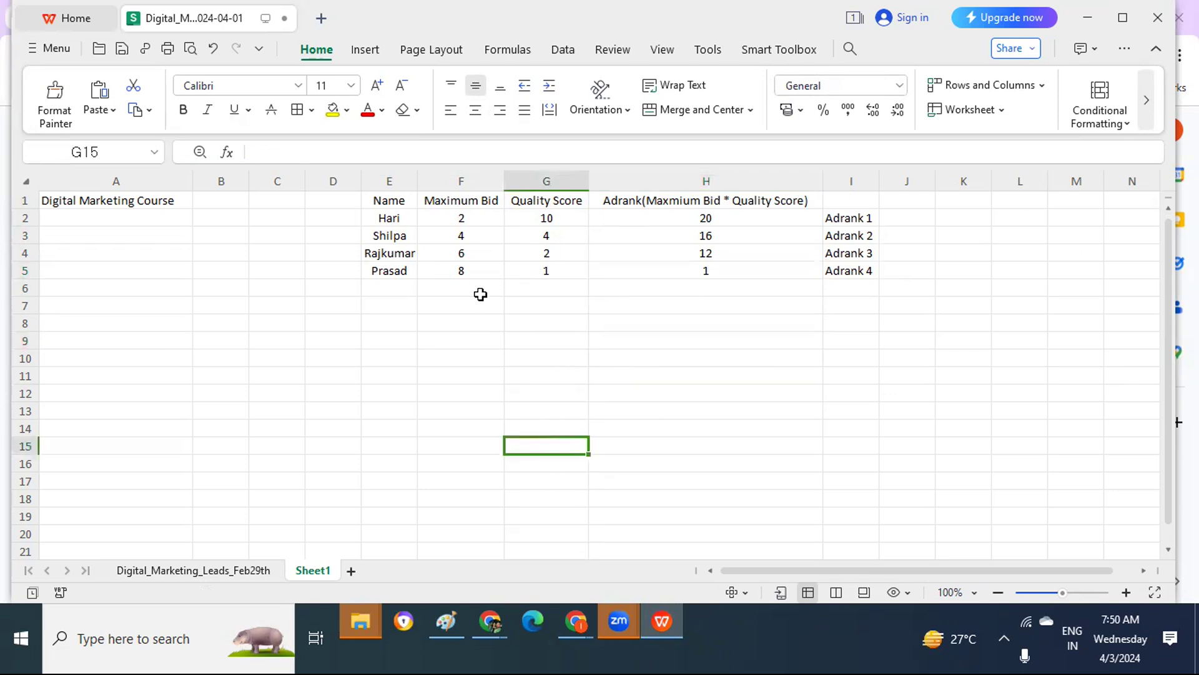
left_click(546, 217)
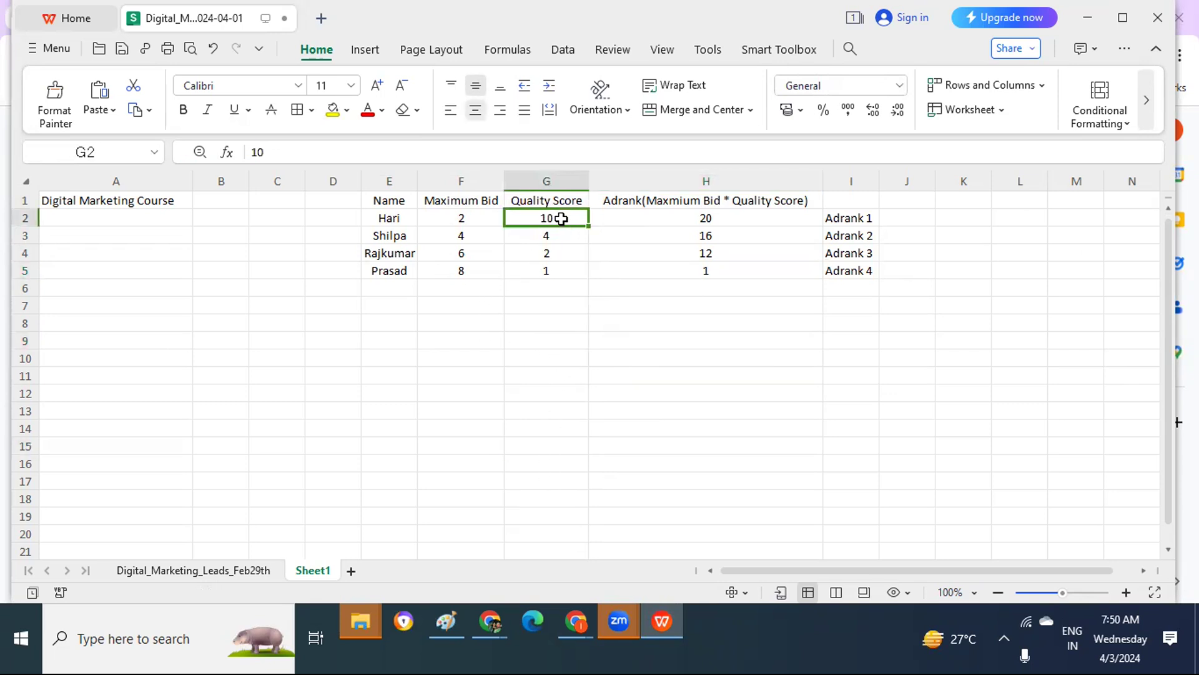
left_click(459, 214)
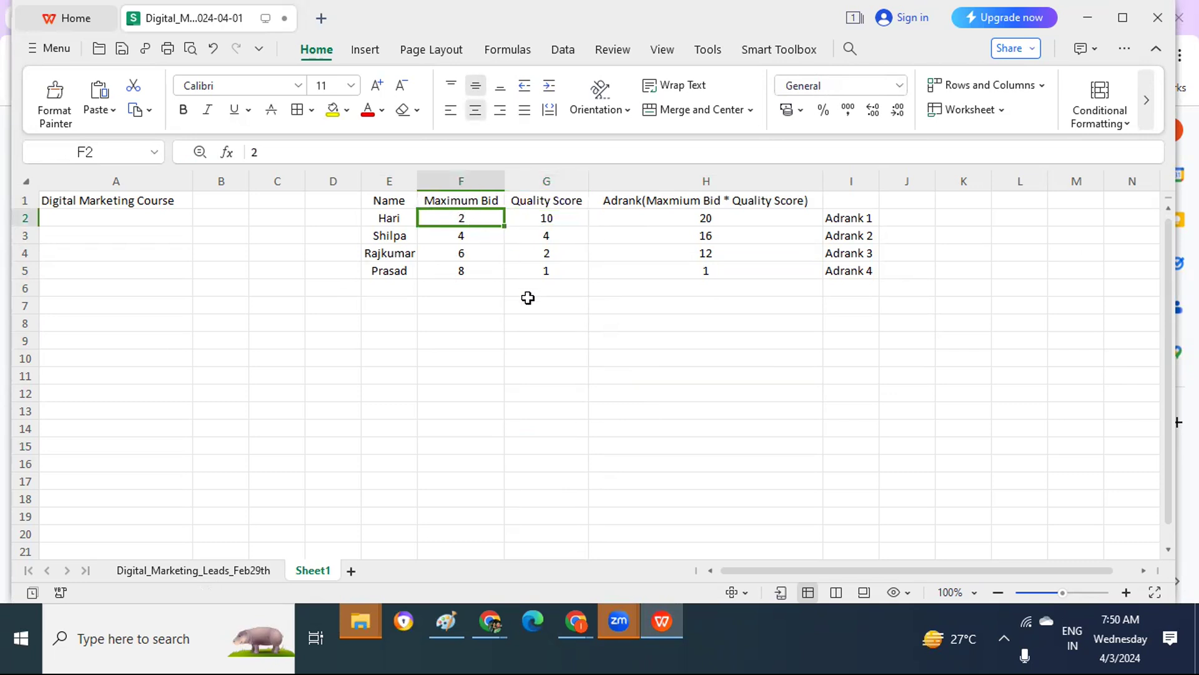
left_click(528, 337)
left_click(550, 269)
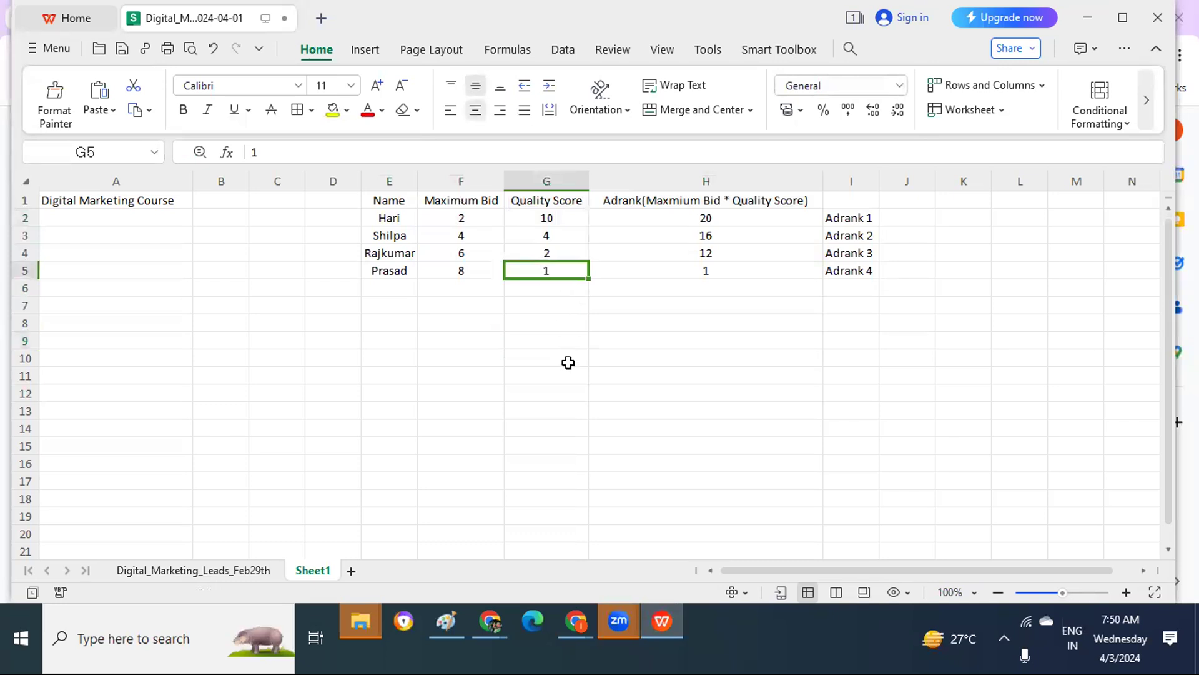
left_click(439, 256)
left_click(465, 269)
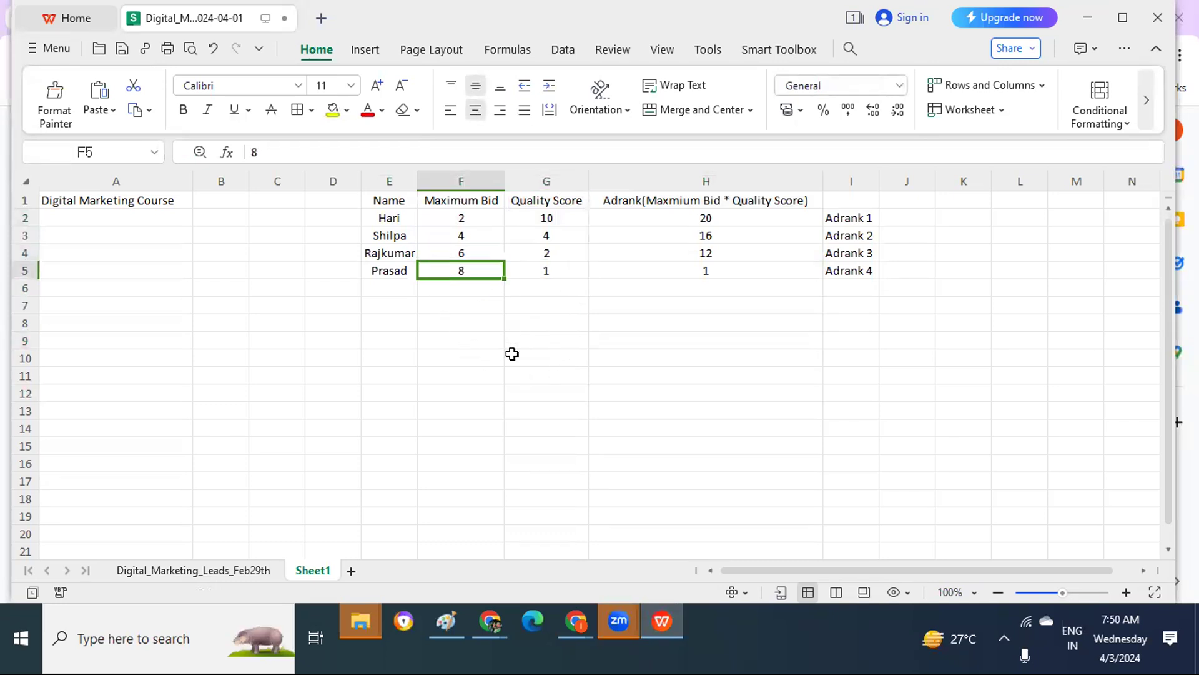
left_click(605, 352)
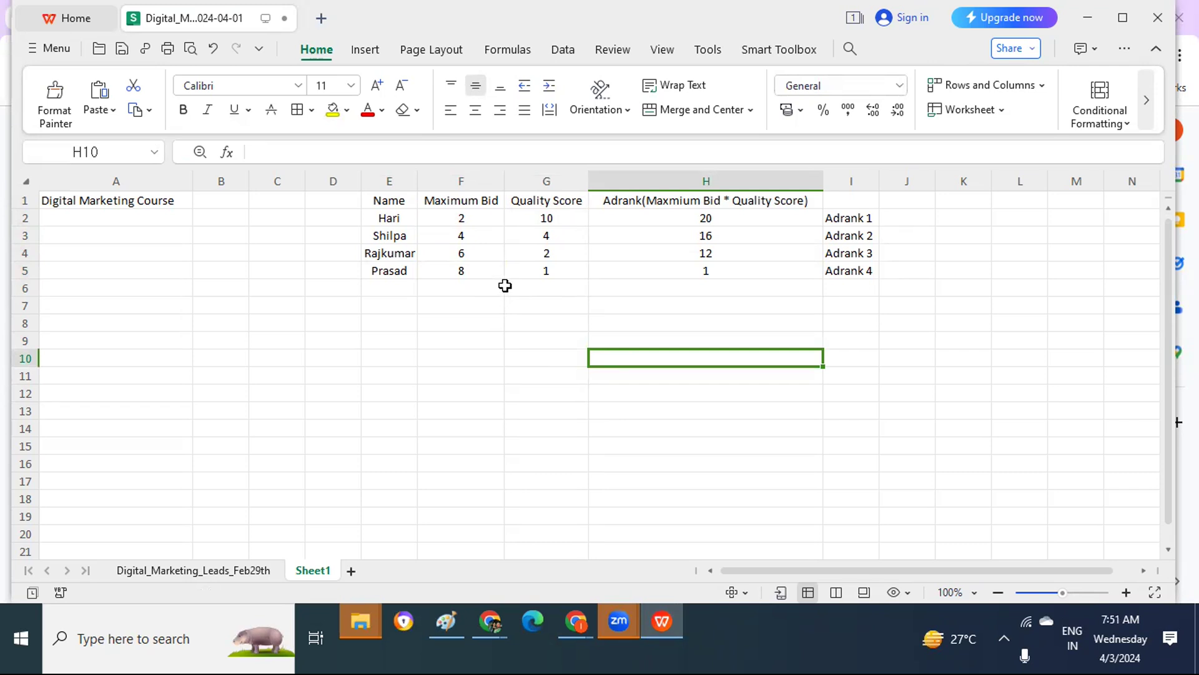
left_click(457, 270)
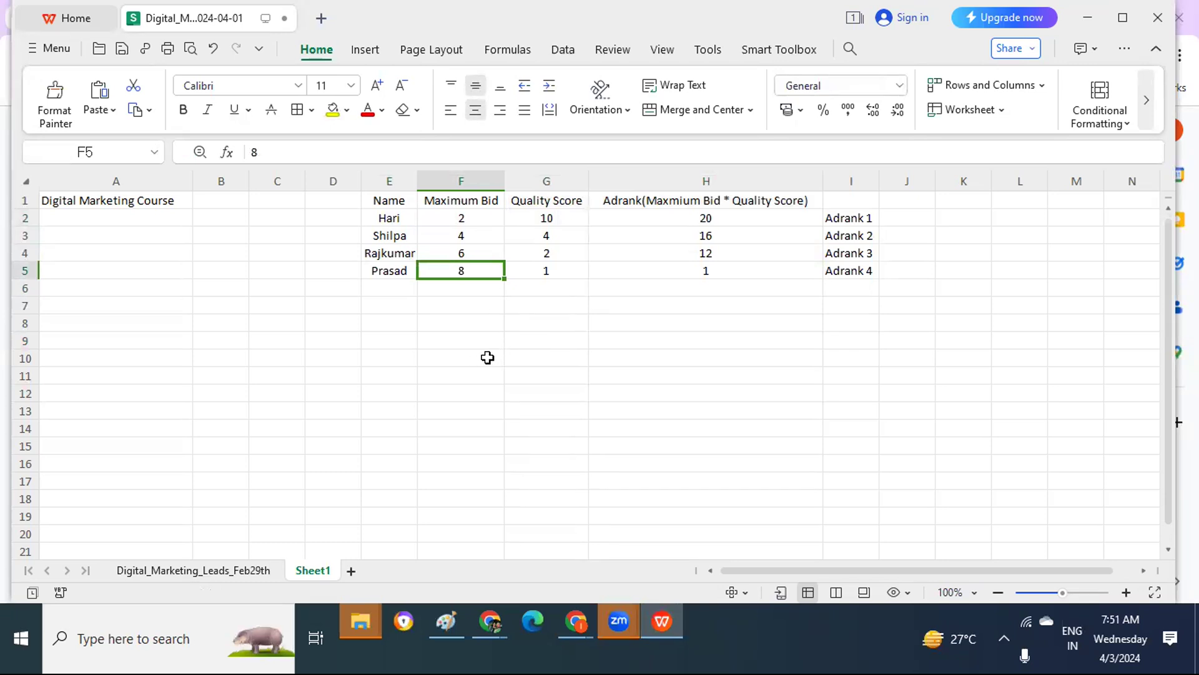
Change the fourth bidder's maximum bid in F5 to 21 and type 'Client' in D2.
type("21")
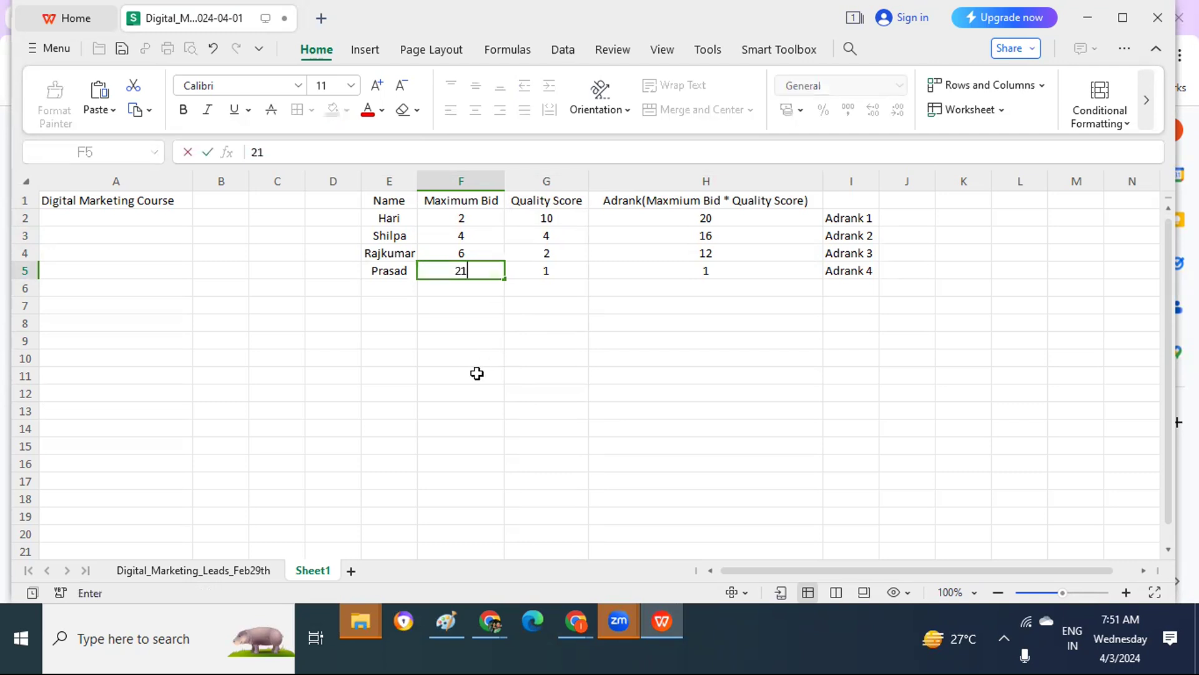
left_click(538, 361)
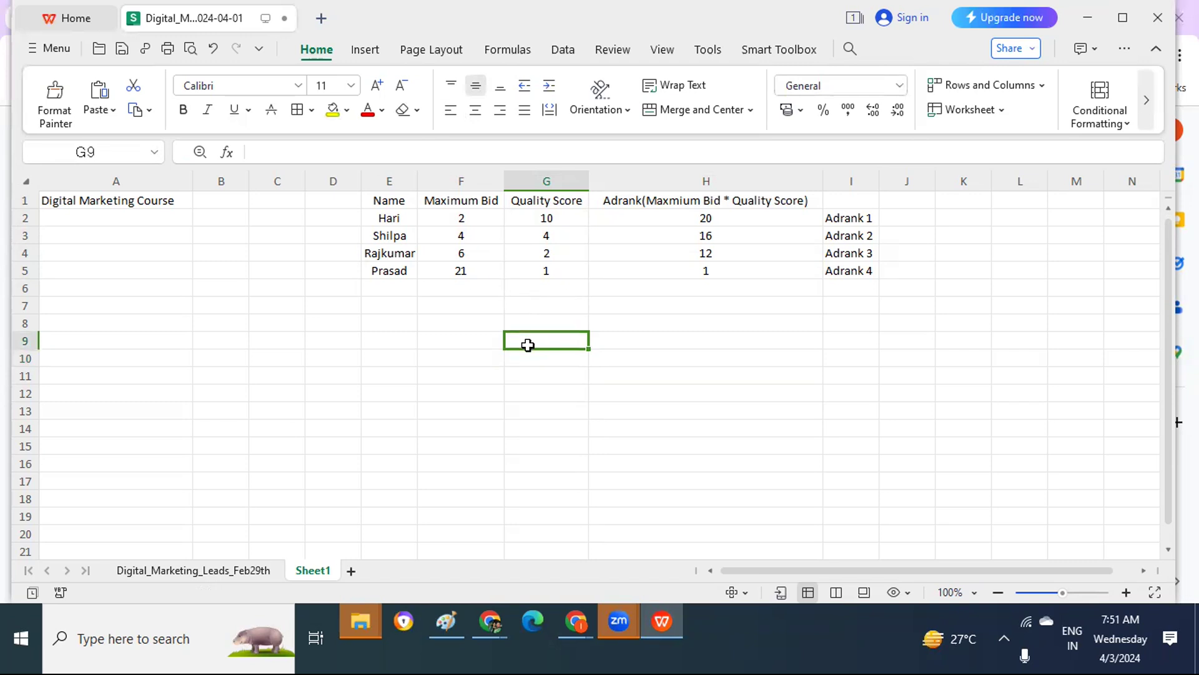
left_click(300, 324)
left_click(315, 215)
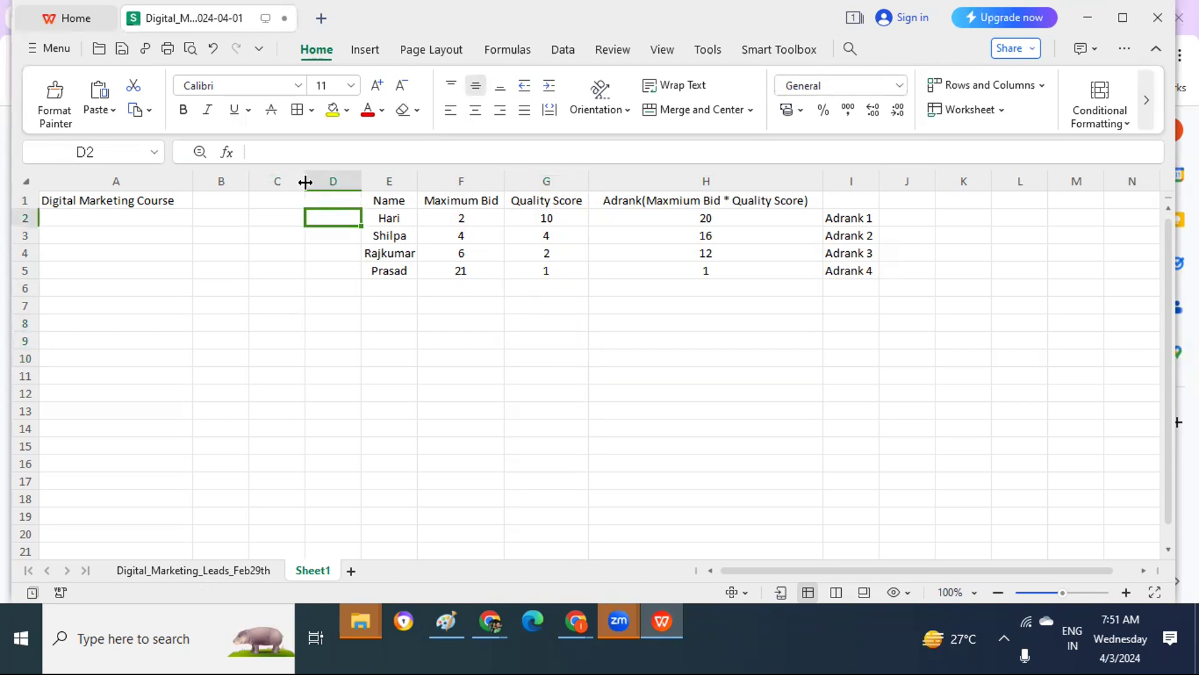
type("Client")
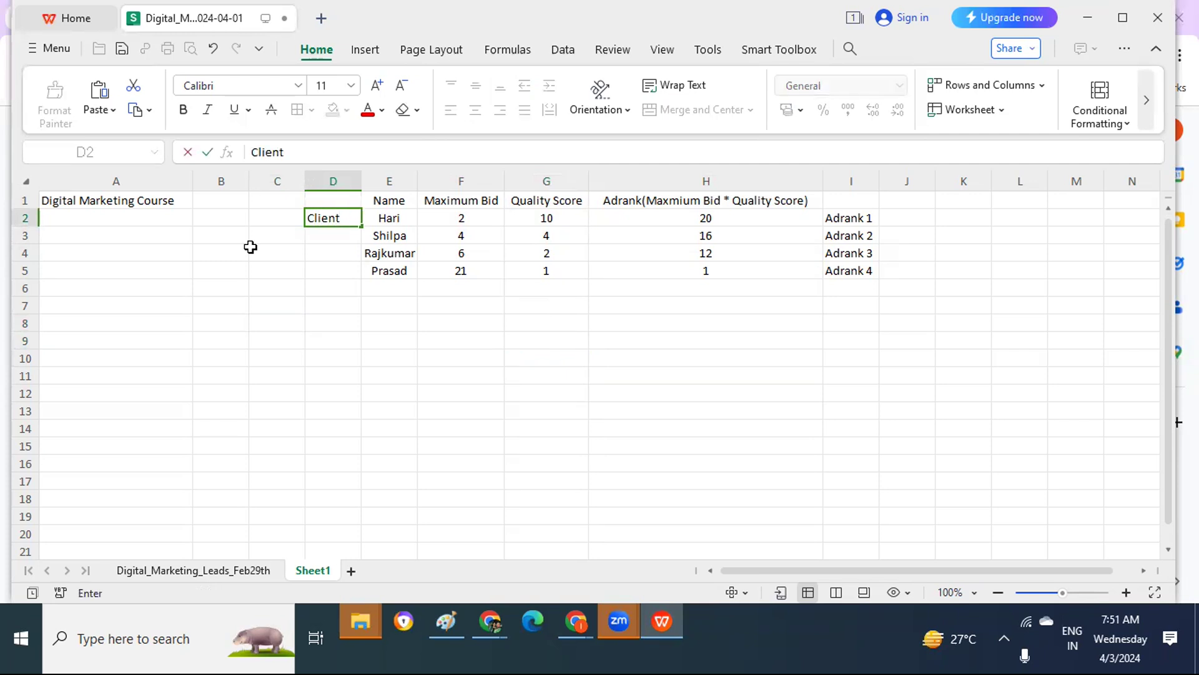
Enter 'Disaapoint' in D5 and widen column D so the label fits.
left_click(347, 270)
type("Disaapoint")
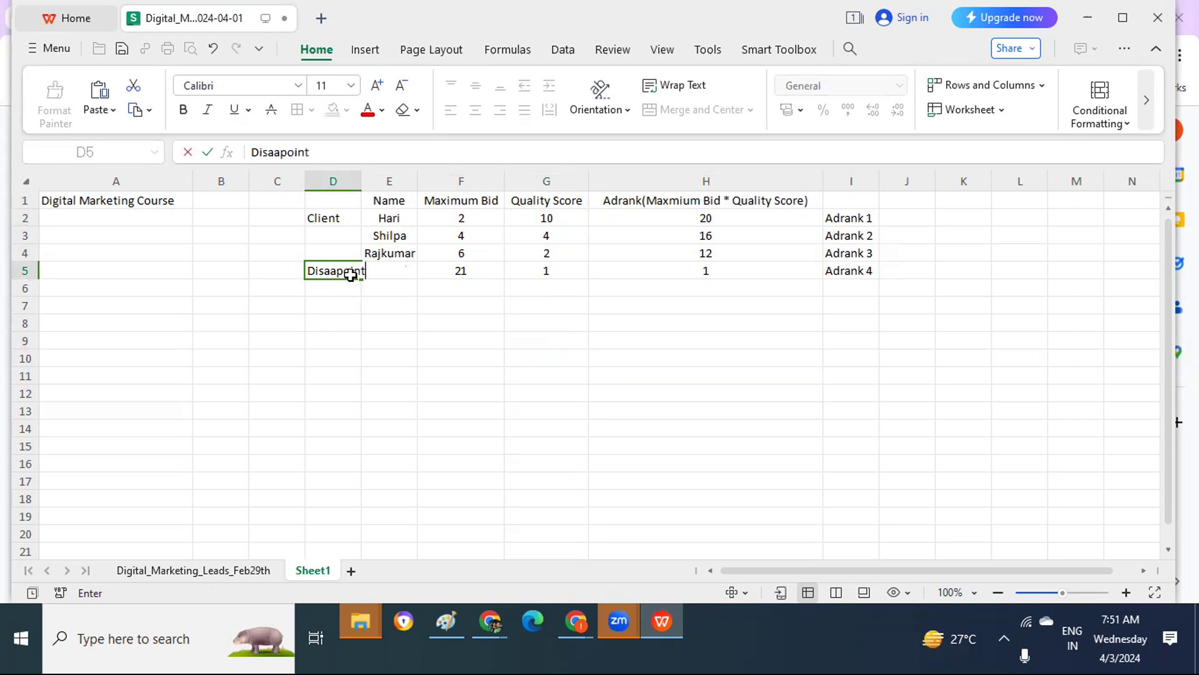
left_click(470, 440)
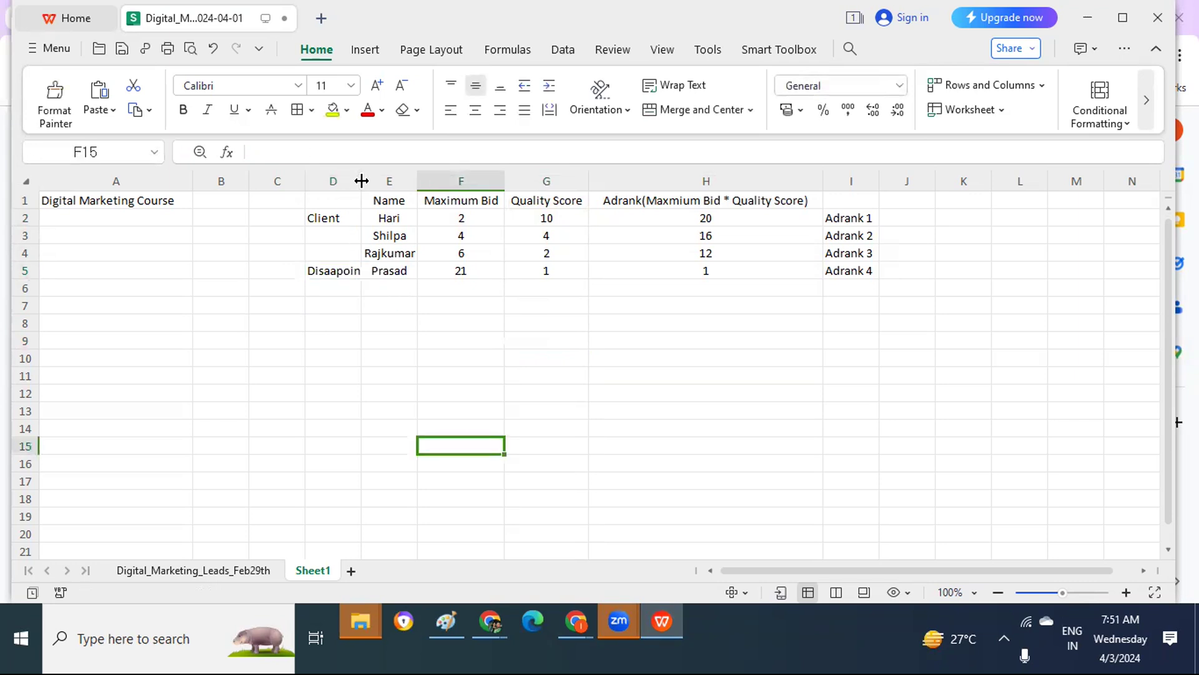
left_click_drag(362, 181, 375, 180)
Inspect the Maximum Bid header F1, the first bid in F2 and the Adrank 1 label in I2.
left_click(463, 305)
left_click(579, 344)
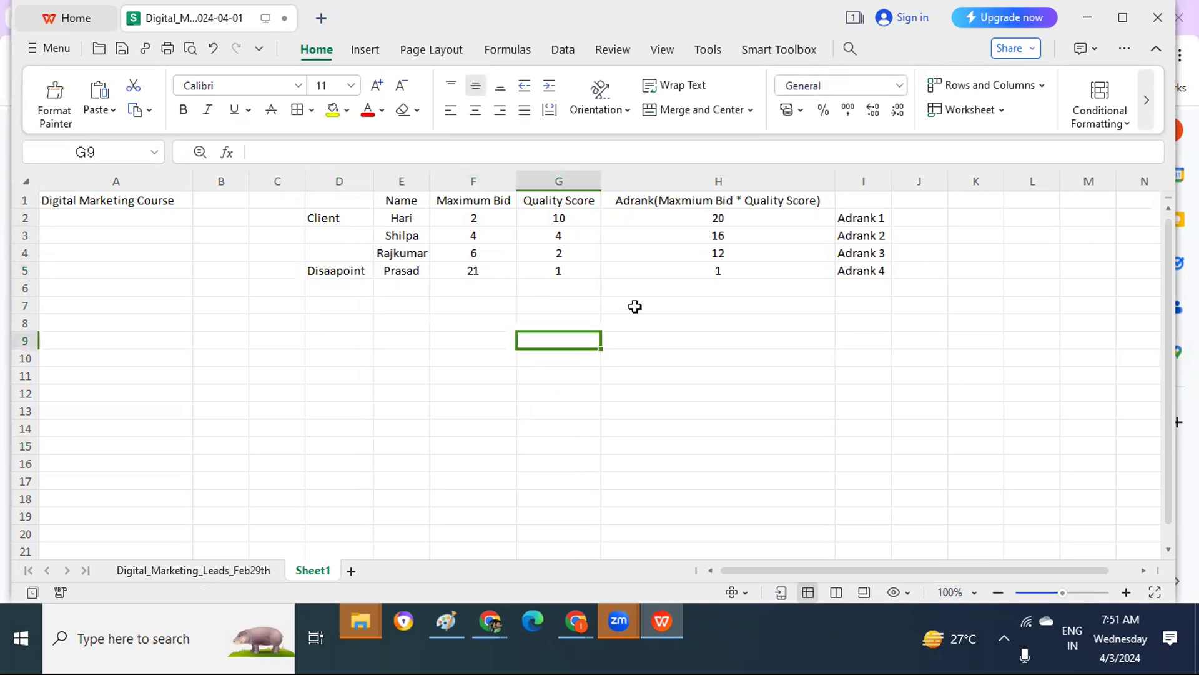
left_click(579, 448)
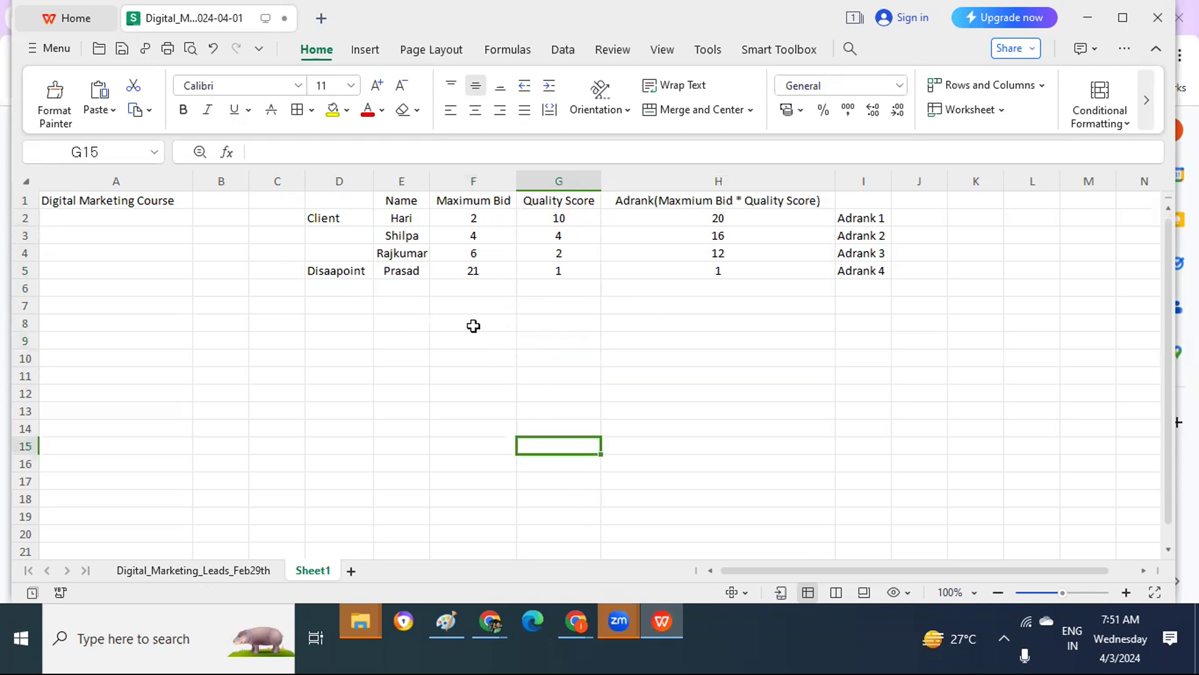
left_click(473, 206)
left_click(487, 220)
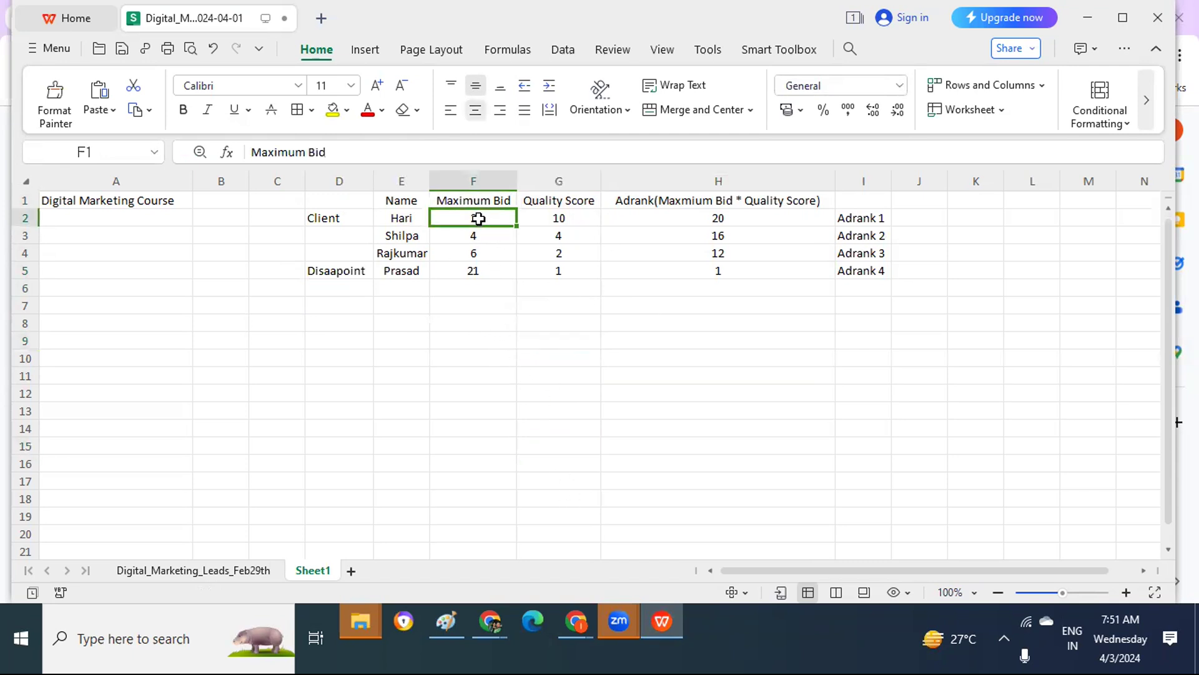
left_click(860, 222)
Fill the header and Hari rows green, then undo that fill.
left_click_drag(401, 217, 869, 201)
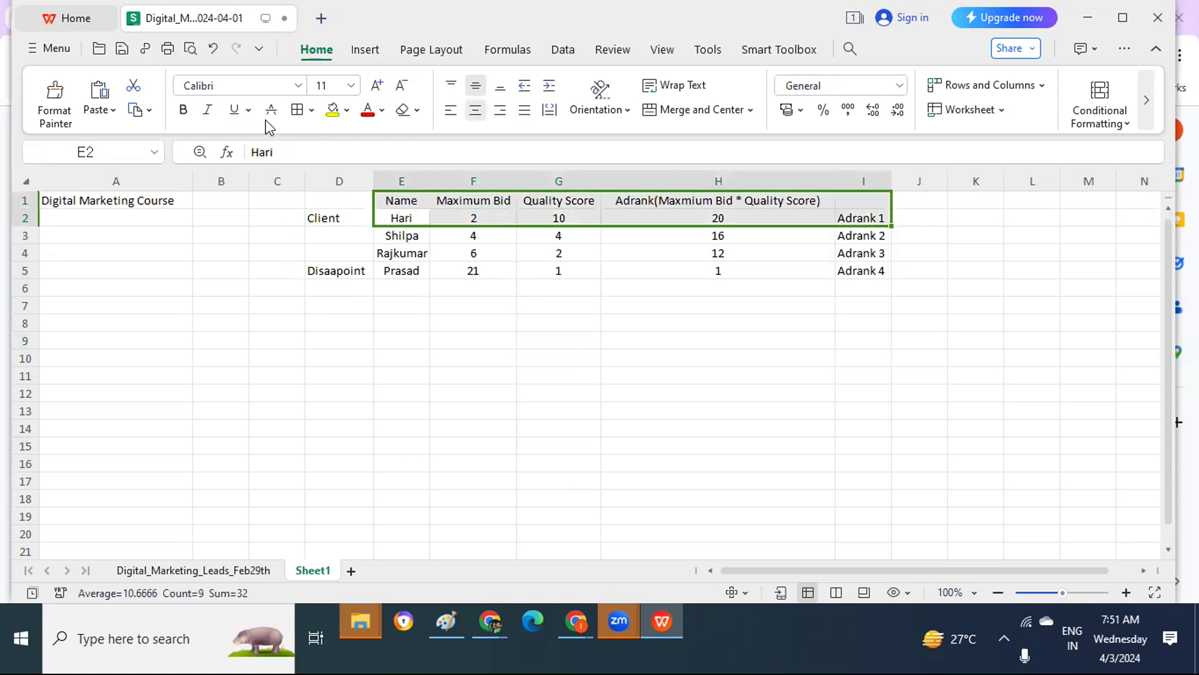
left_click(346, 111)
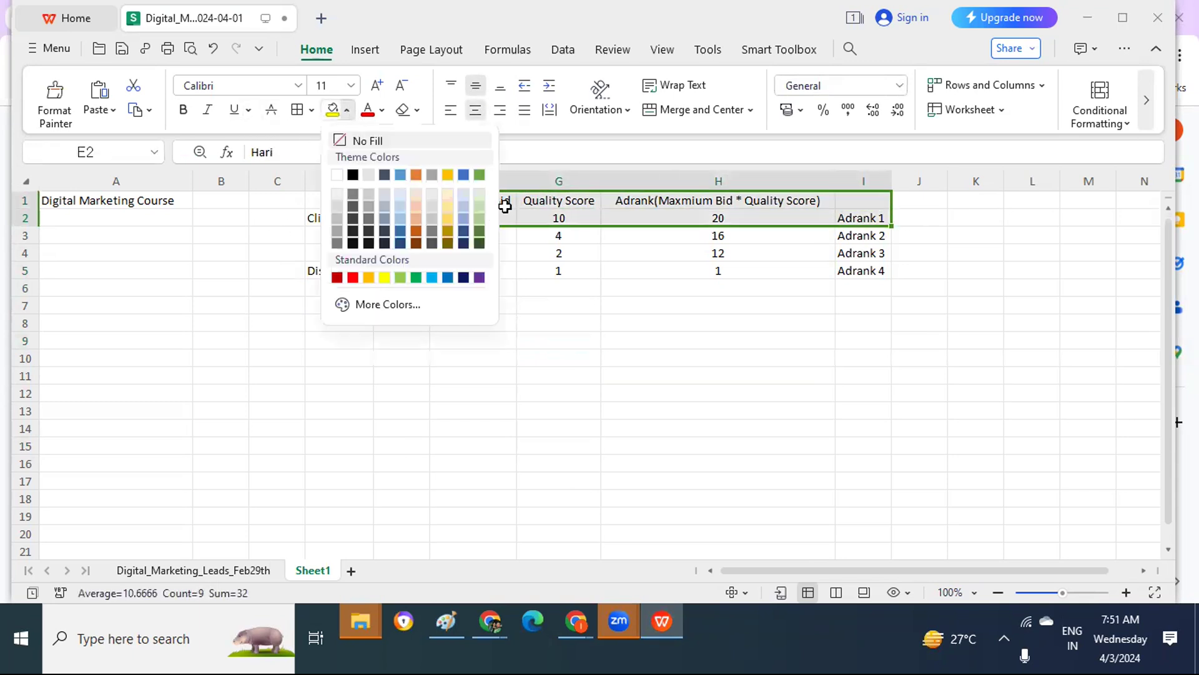
left_click(479, 175)
left_click(523, 377)
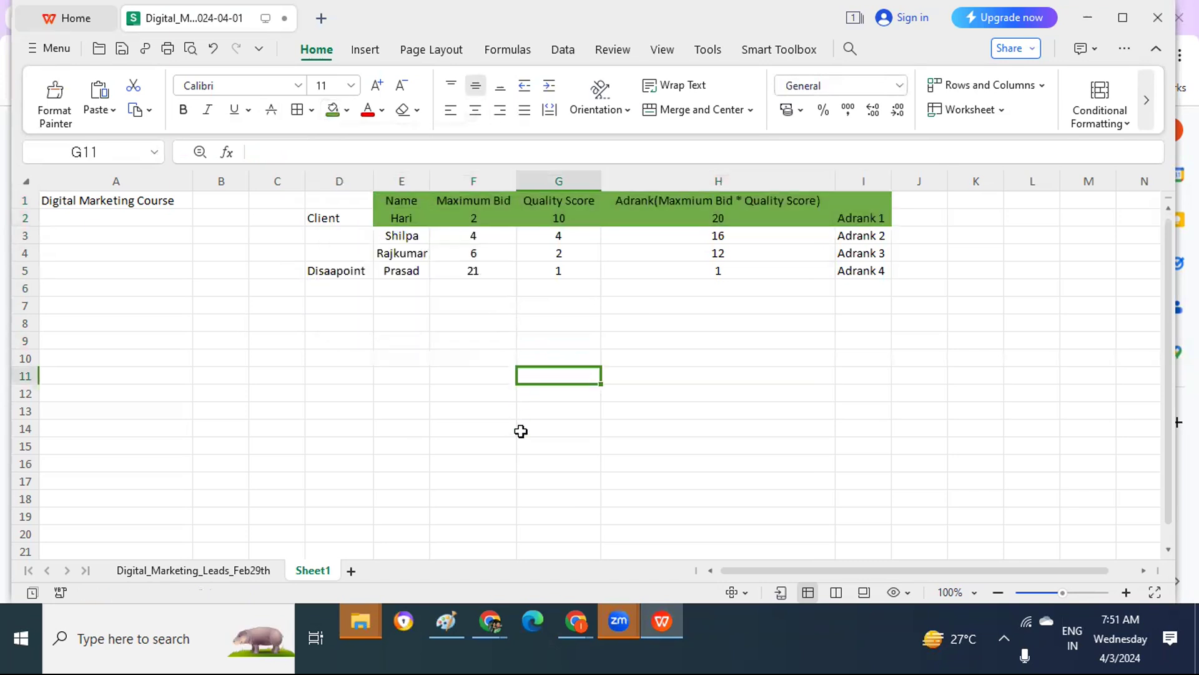
key("ctrl+z")
left_click(454, 340)
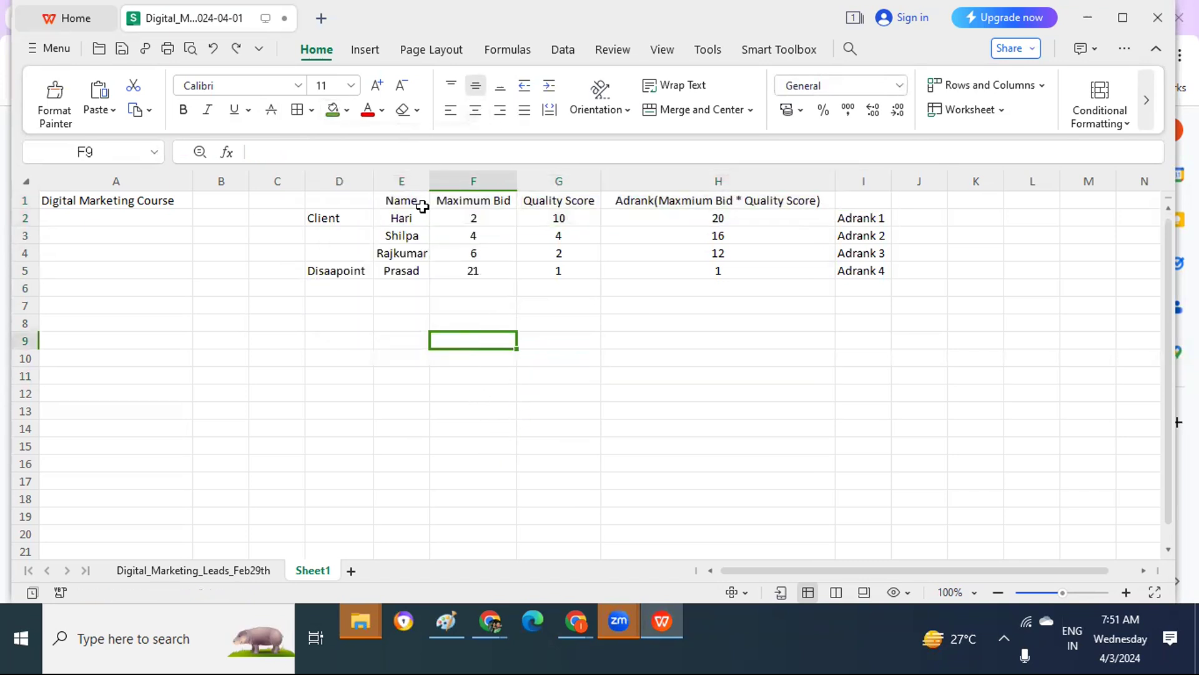
Fill Hari's row E2:I2 green.
left_click_drag(401, 217, 858, 210)
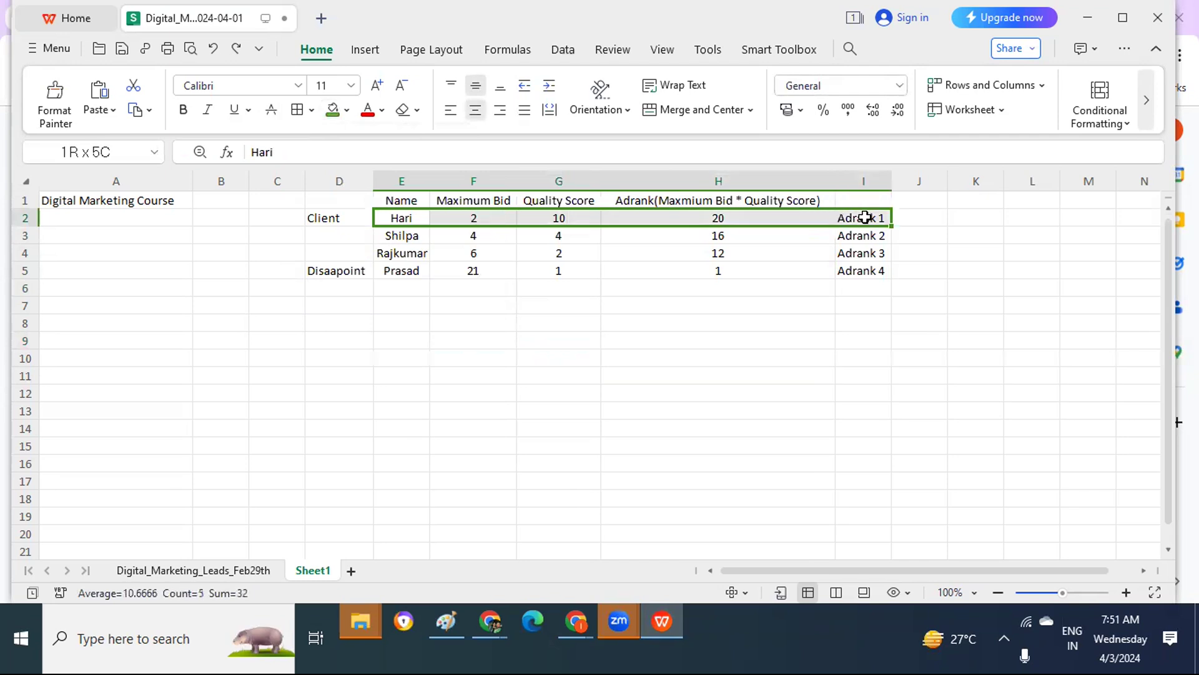
left_click(333, 110)
left_click(591, 407)
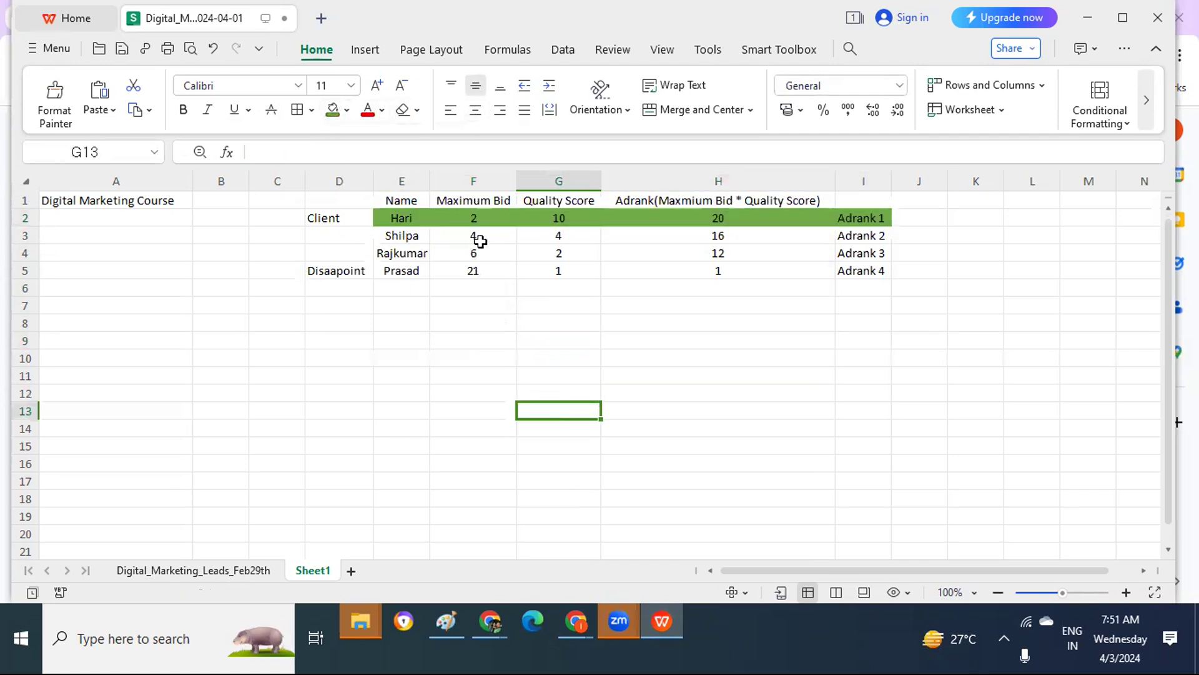
left_click(470, 377)
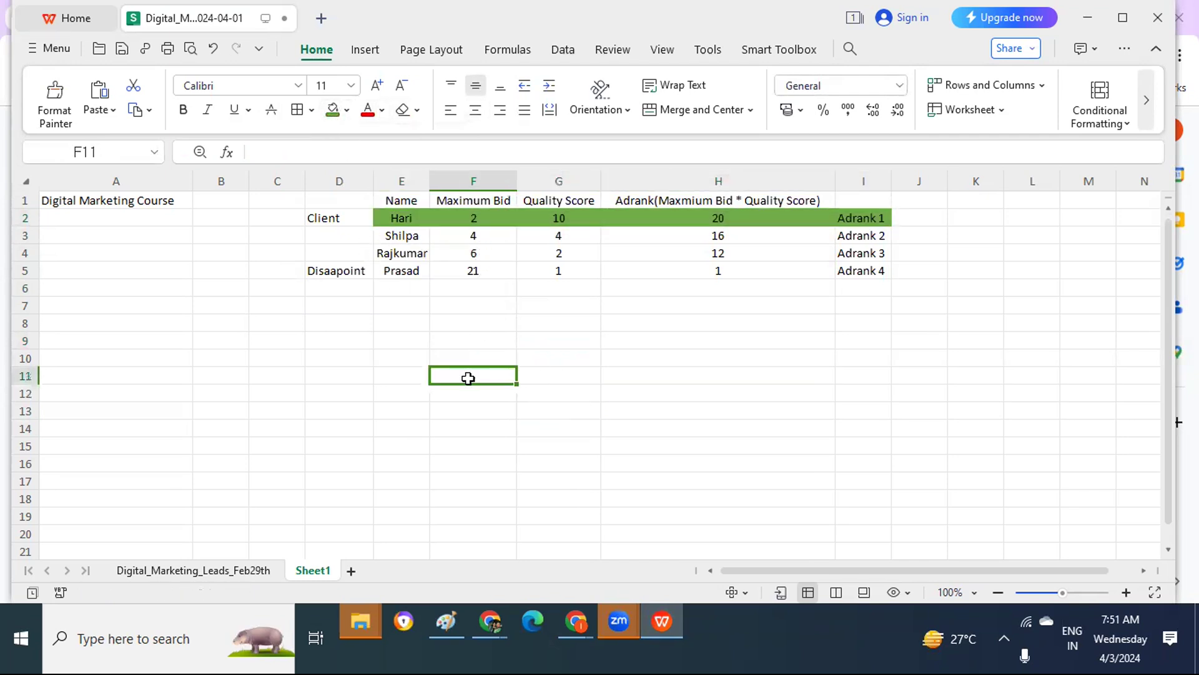
left_click(643, 410)
Fill Prasad's row E5:I5 red.
left_click_drag(391, 270, 723, 270)
left_click(862, 252)
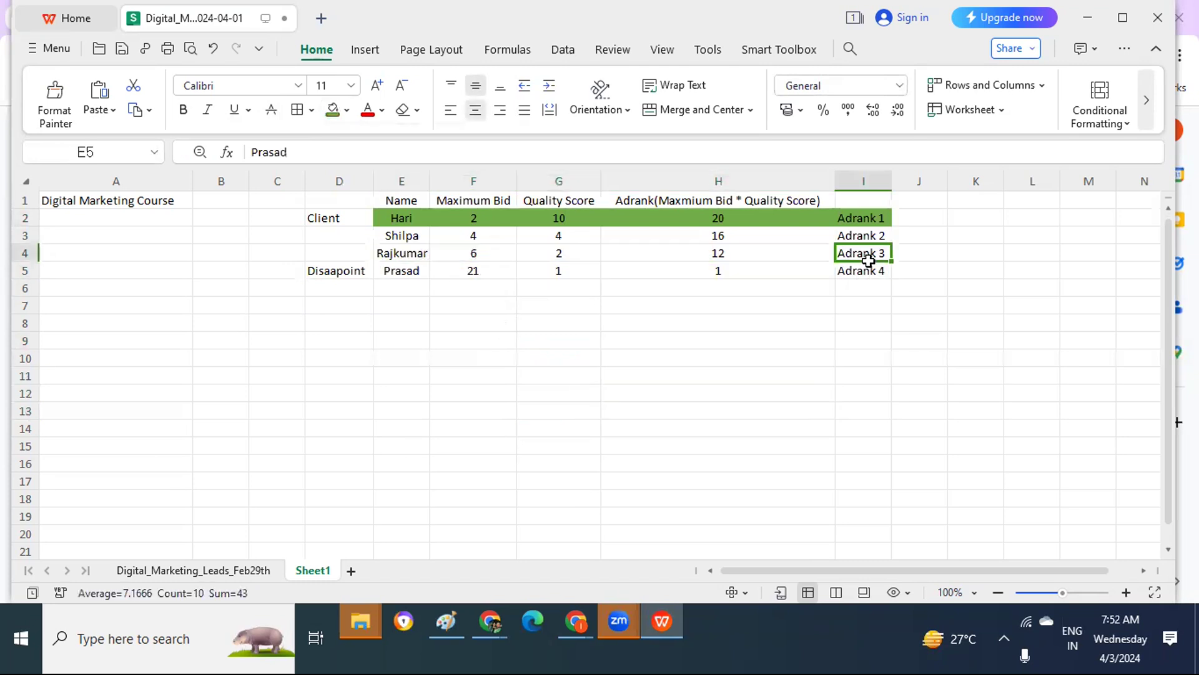
left_click(718, 358)
left_click_drag(387, 270, 862, 270)
left_click(347, 111)
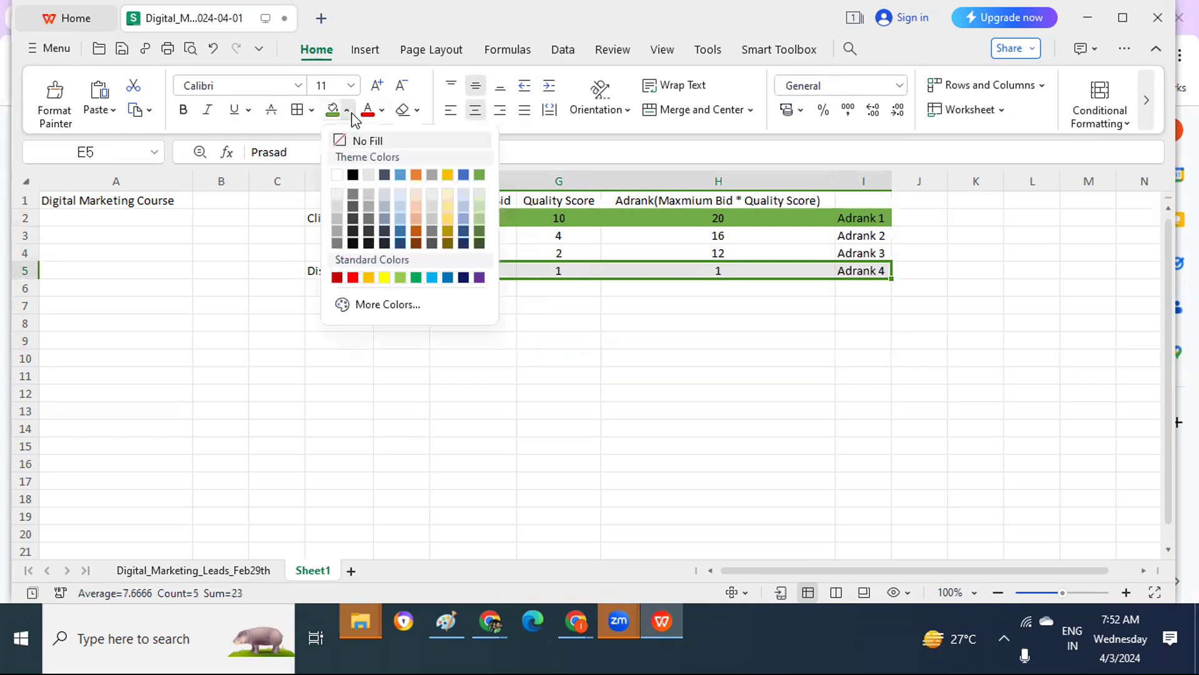
left_click(353, 277)
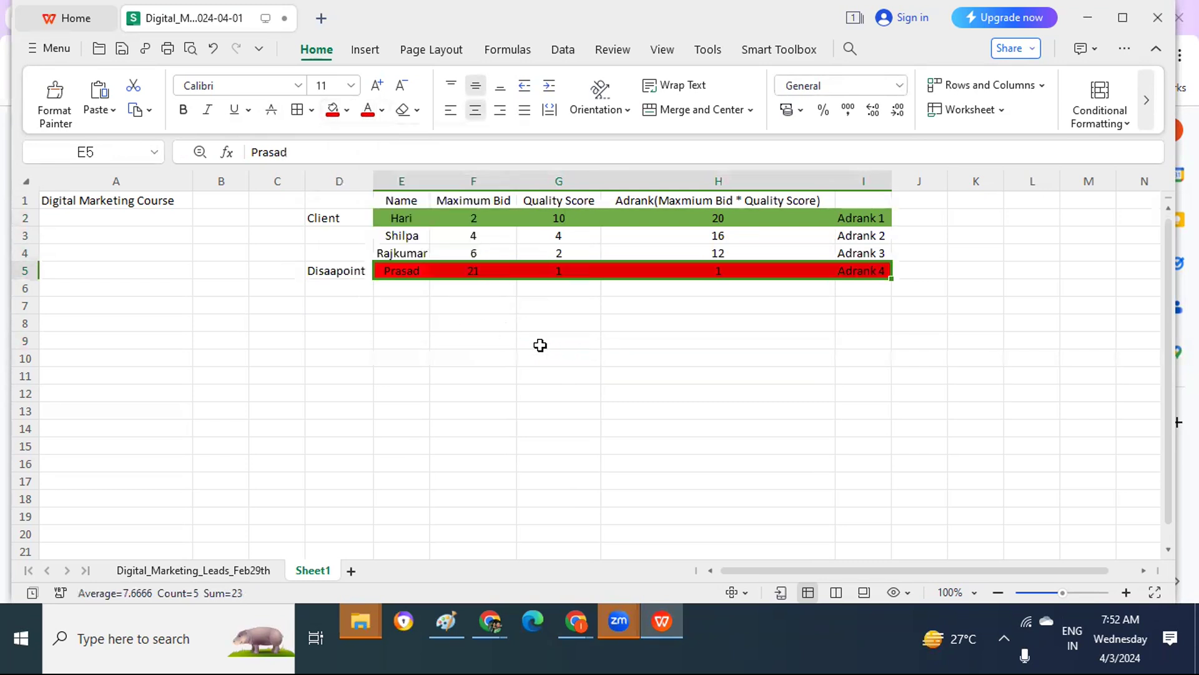
left_click(538, 344)
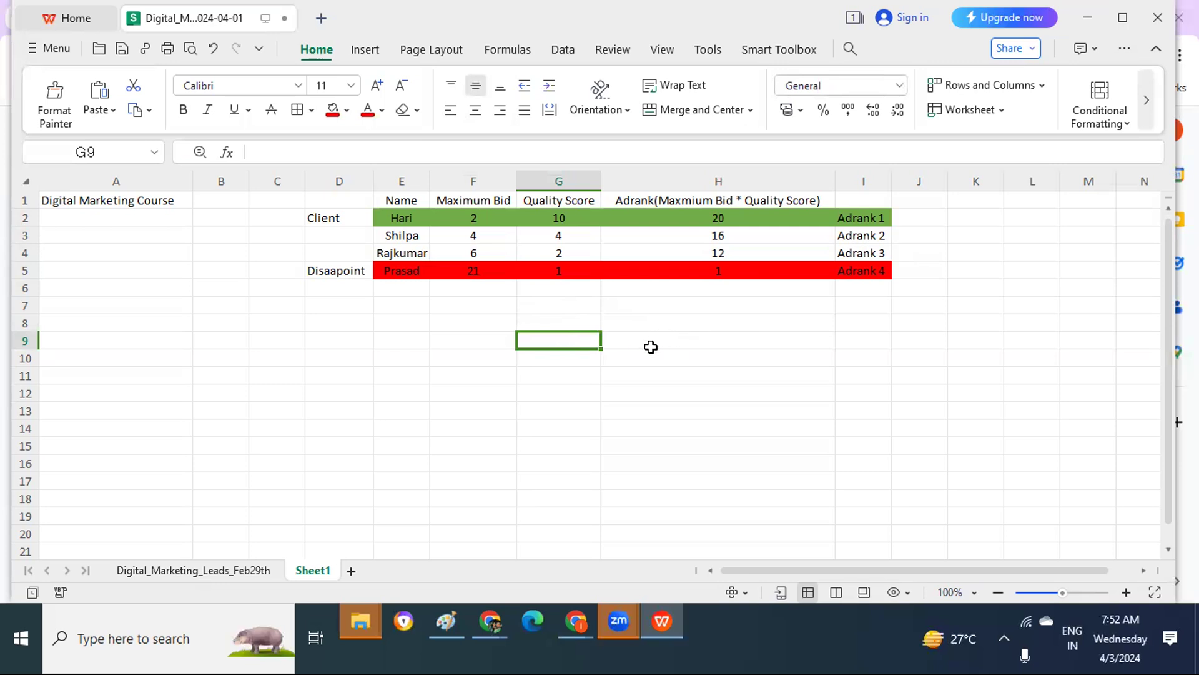
Enter 8 as Prasad's maximum bid in cell F5.
left_click(646, 413)
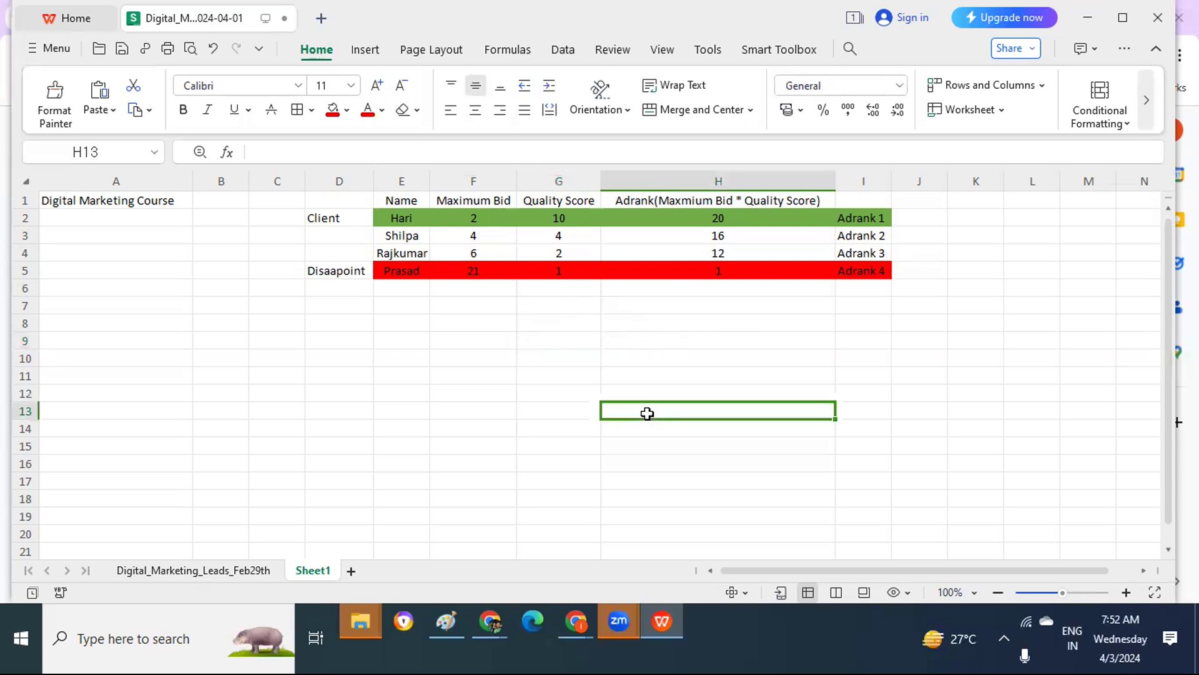
left_click(487, 275)
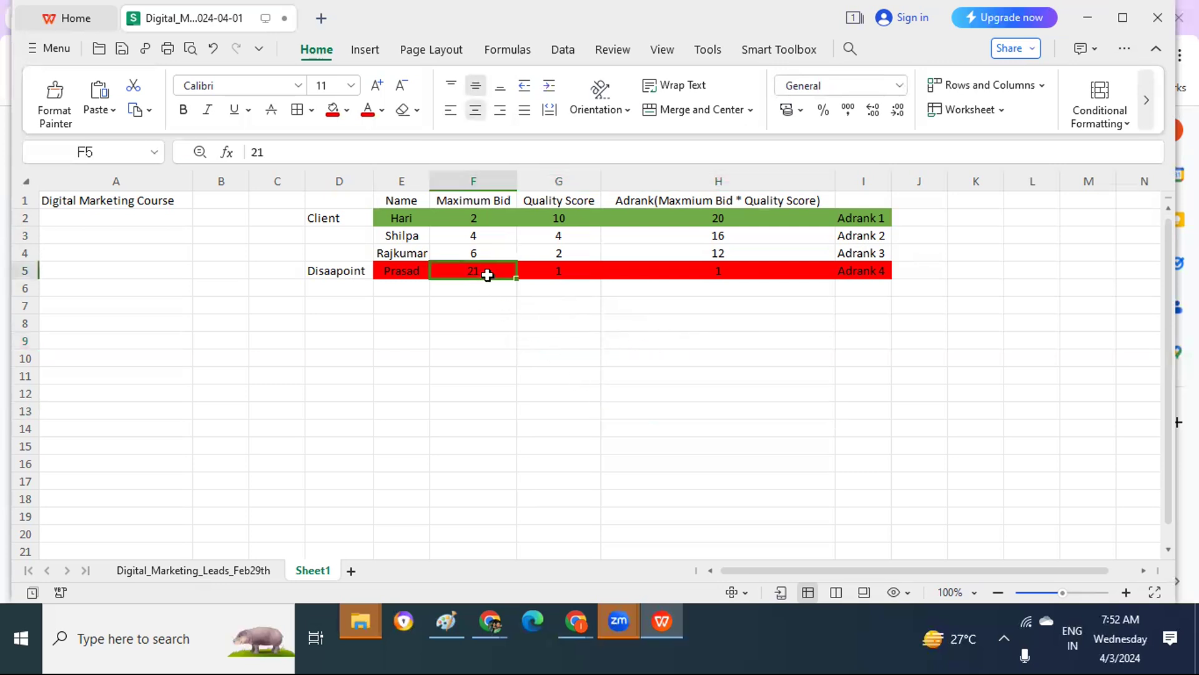
type("8")
left_click(584, 405)
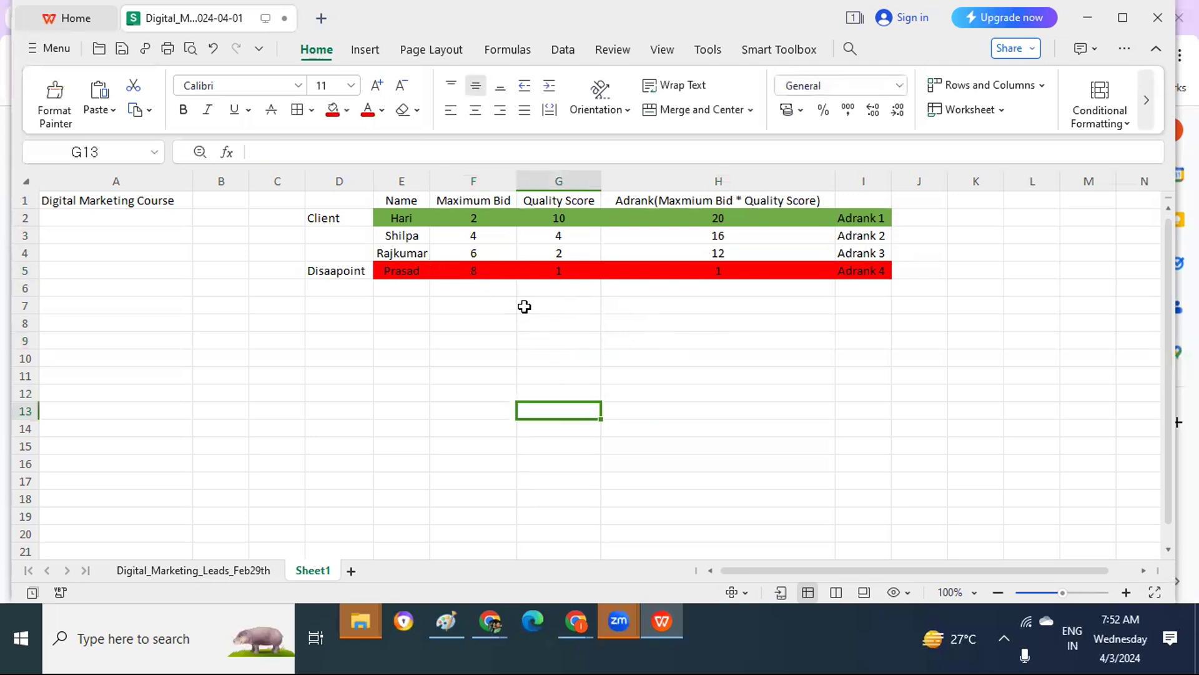
left_click_drag(420, 216, 870, 219)
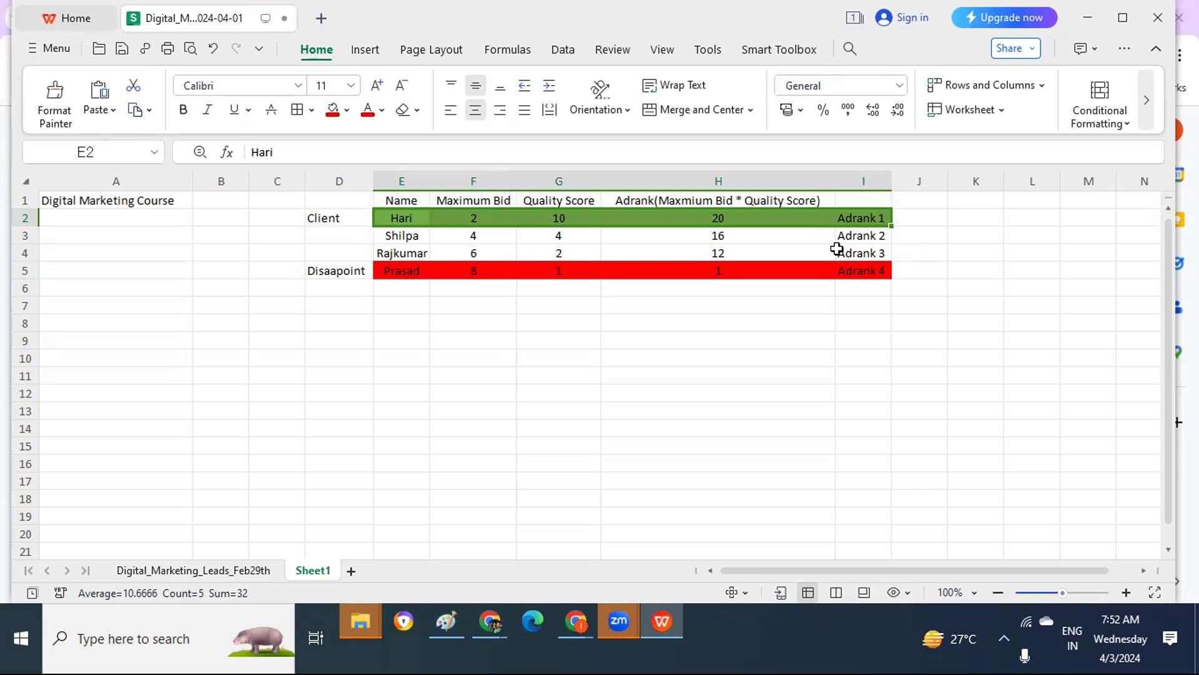
left_click(528, 358)
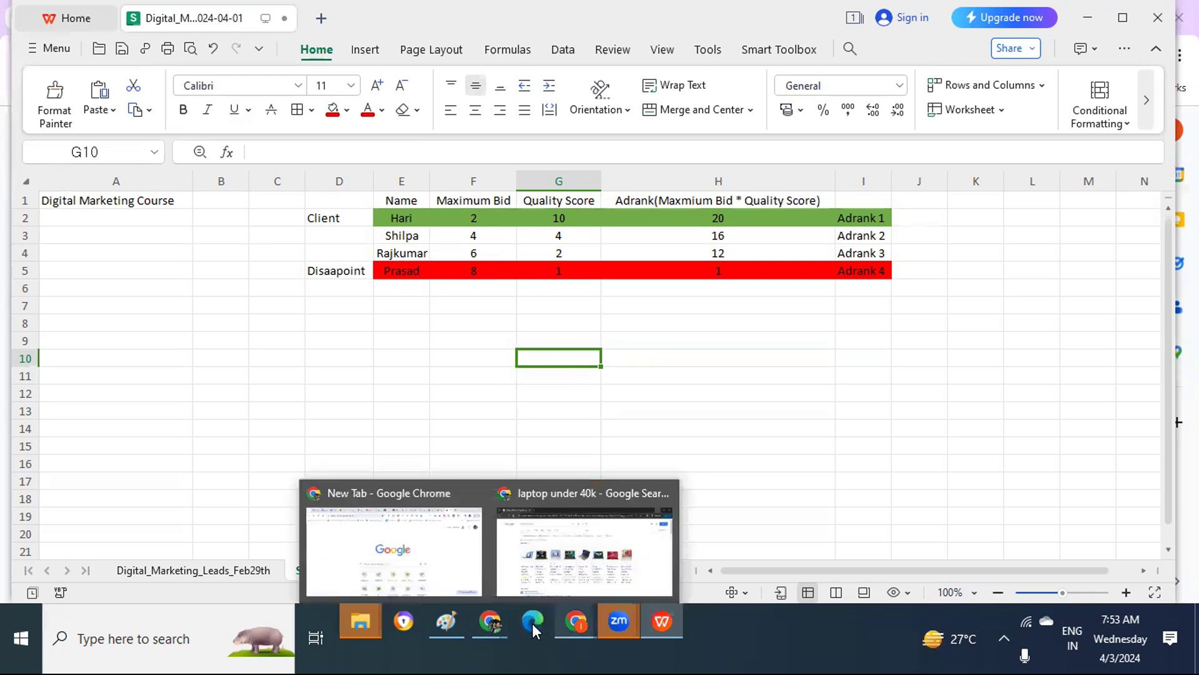
In the Google Ads window, open Audiences, keywords and content > Search keywords.
mouse_move(577, 623)
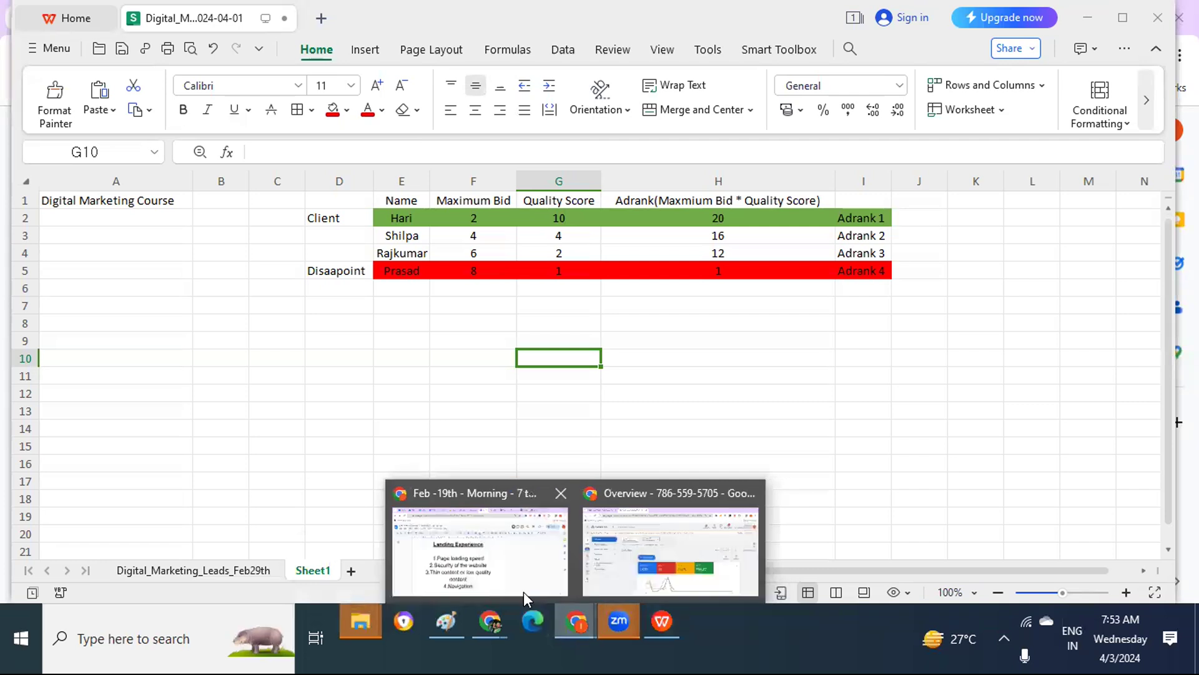
left_click(670, 550)
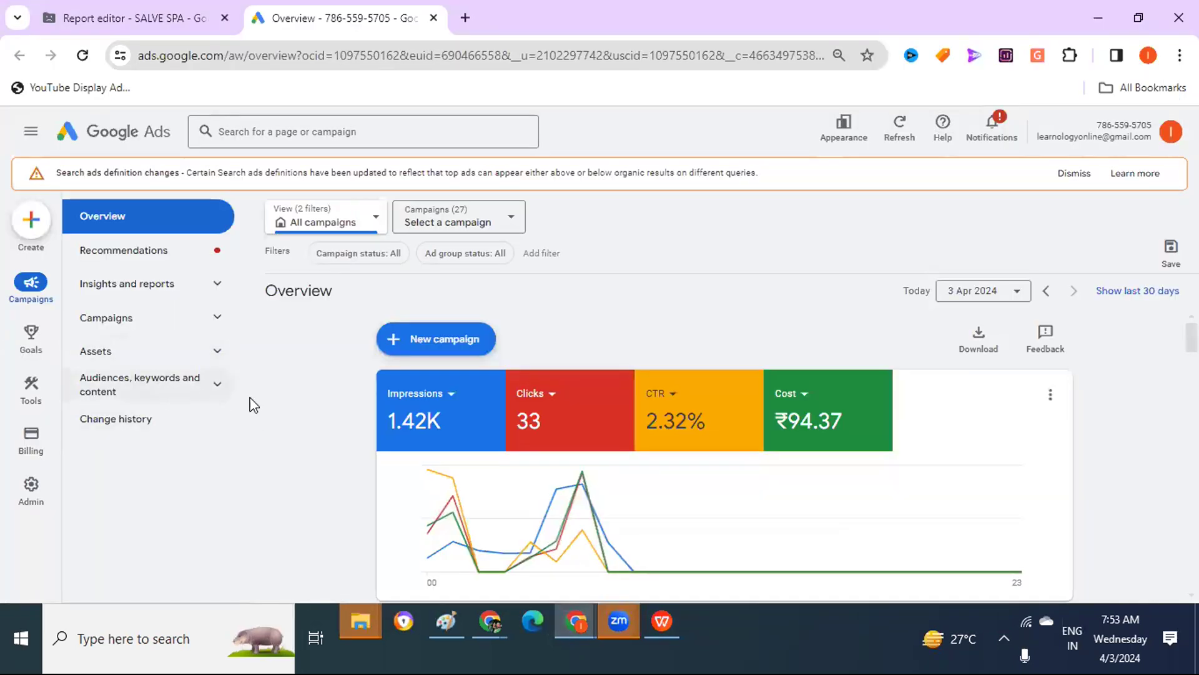
left_click(201, 394)
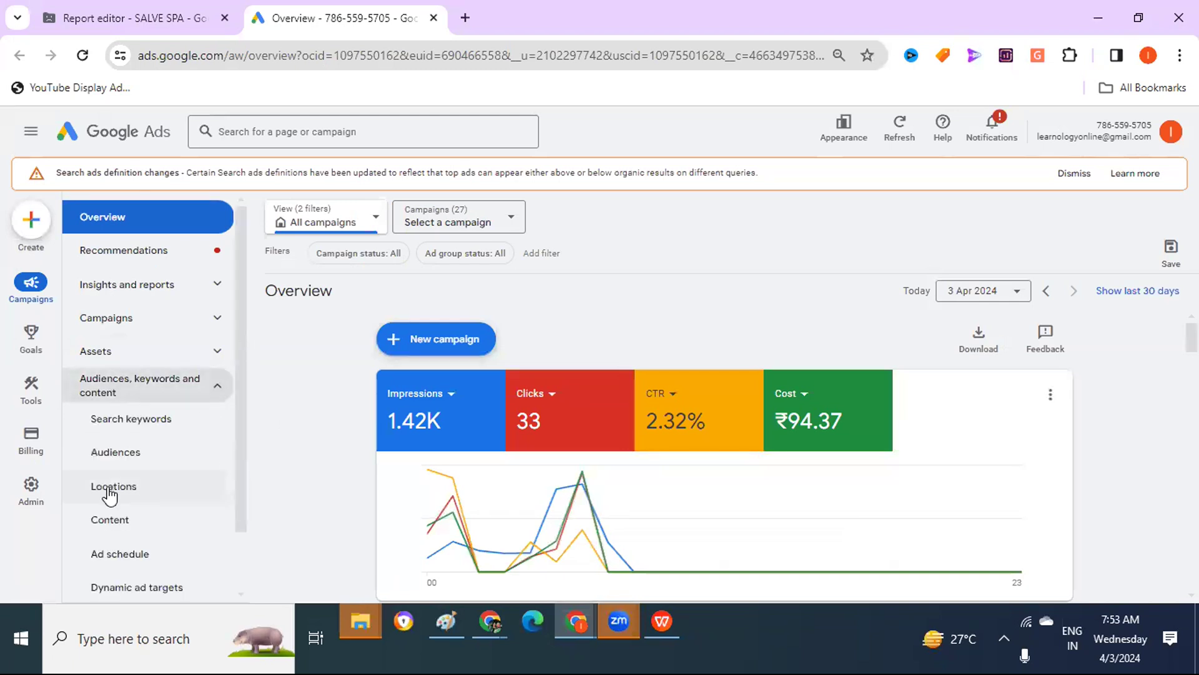
left_click(144, 424)
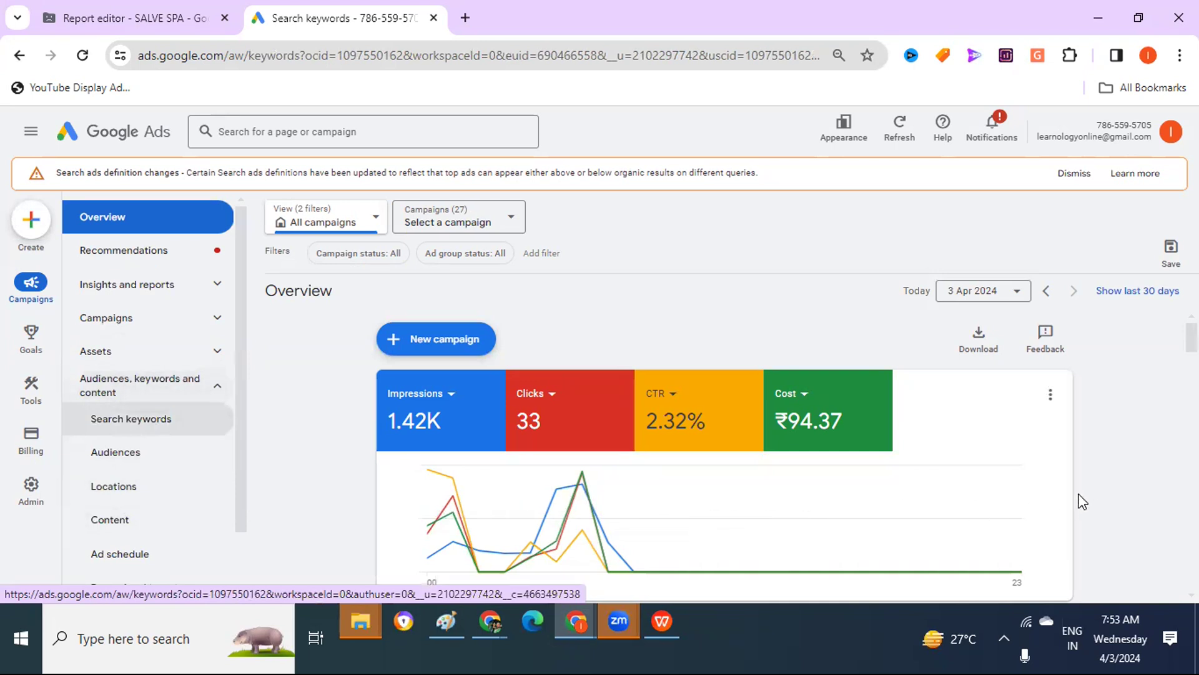
scroll(750, 506, "down", 3)
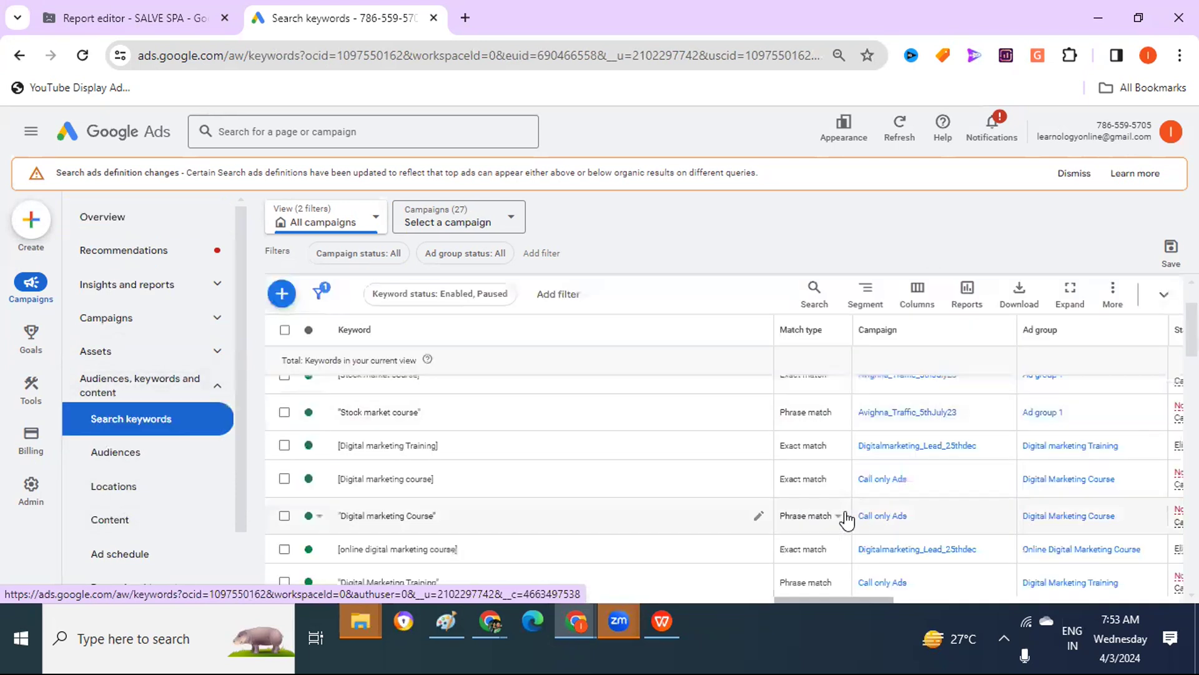
left_click_drag(789, 598, 1024, 620)
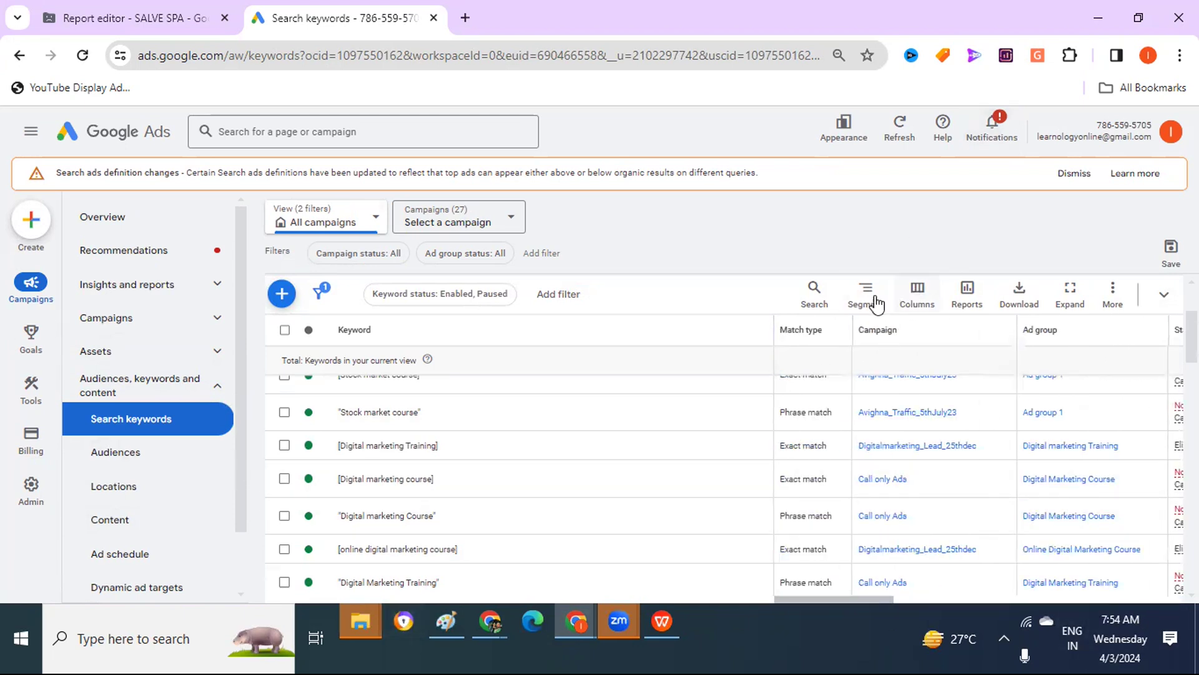
Find Quality Score in the Modify columns editor and add it to the keywords table.
left_click(916, 304)
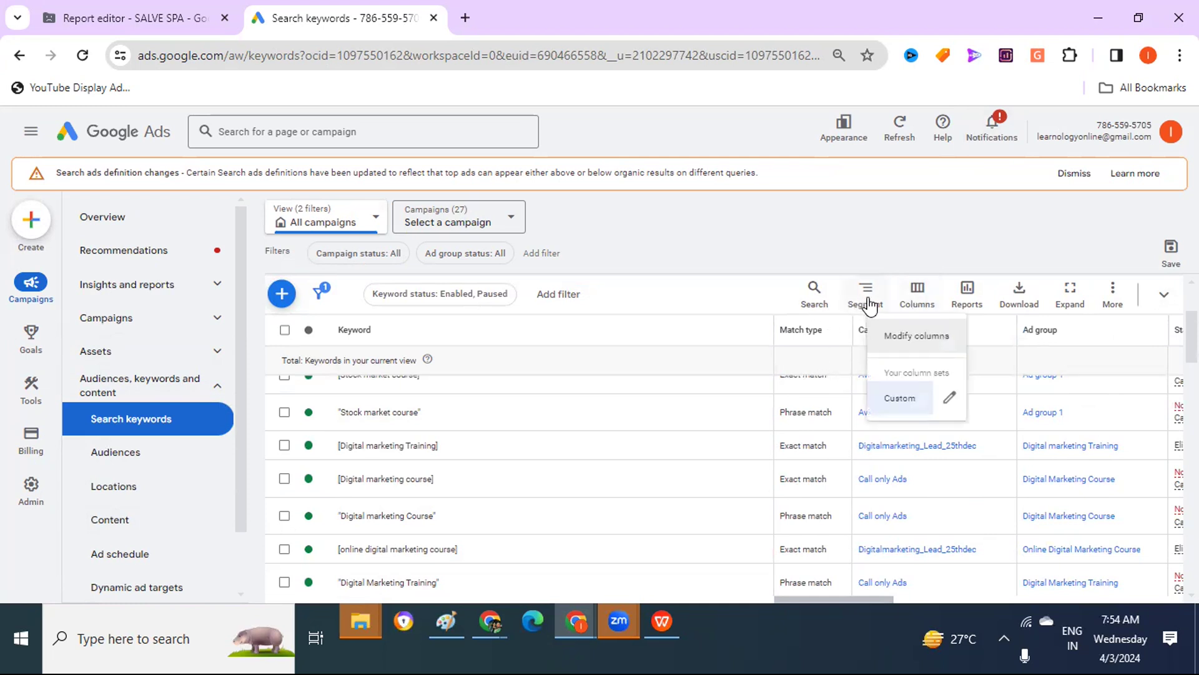
left_click(823, 303)
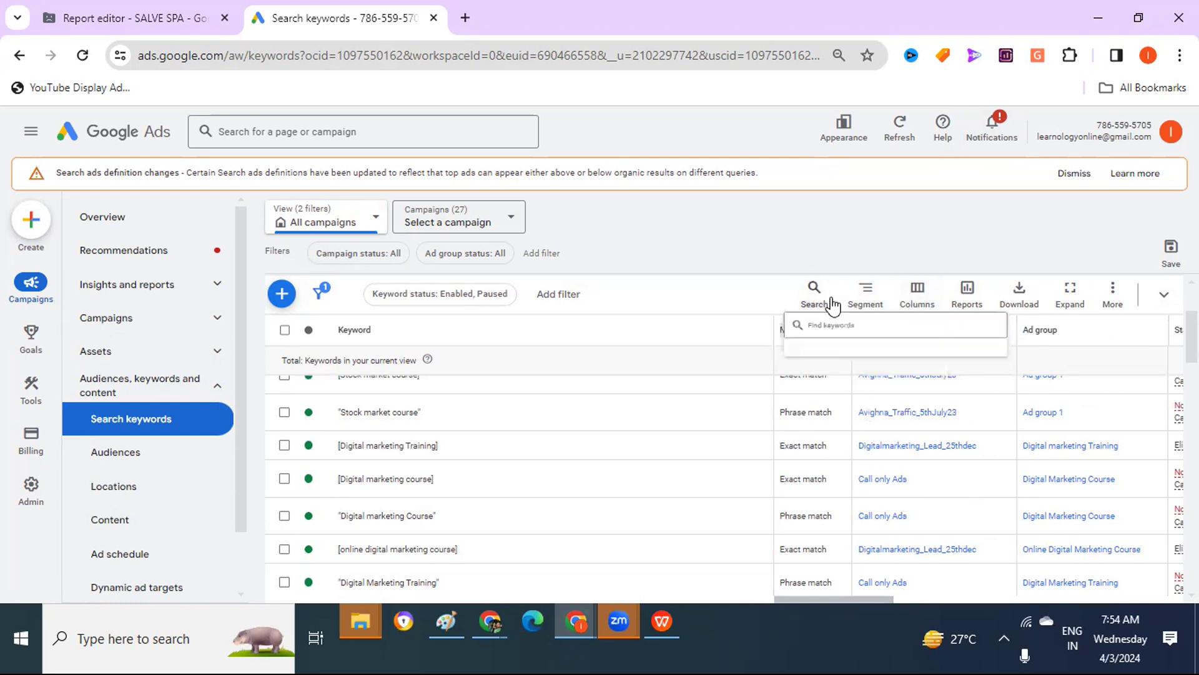
left_click(913, 302)
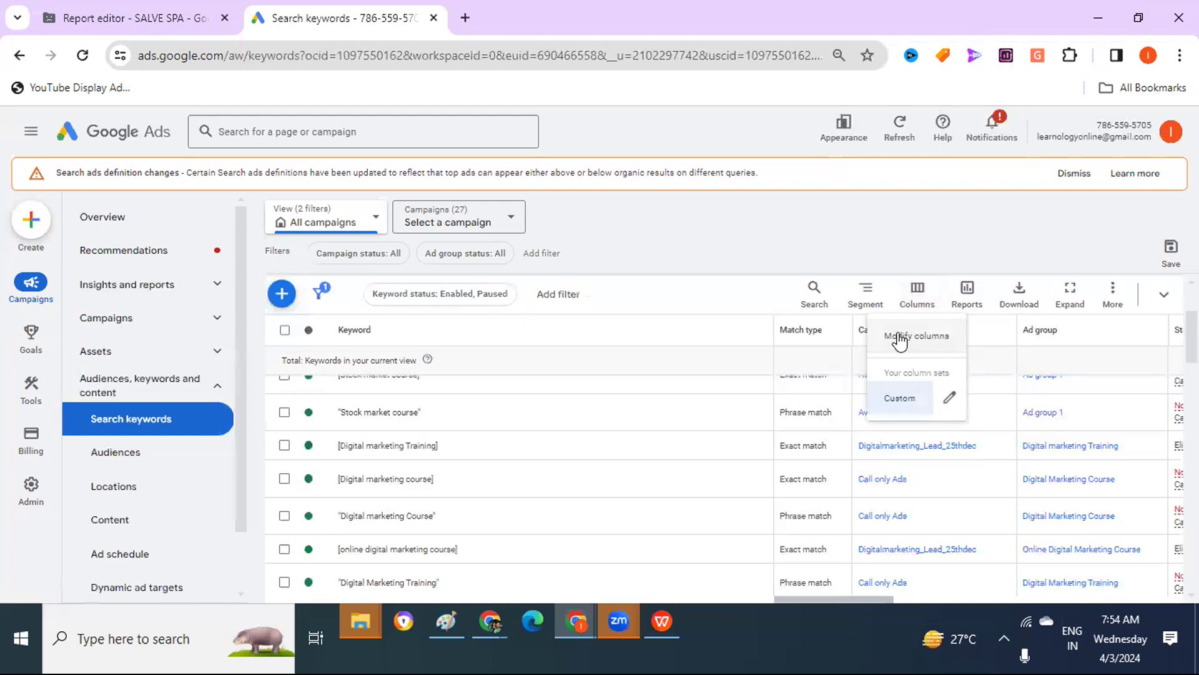
left_click(947, 393)
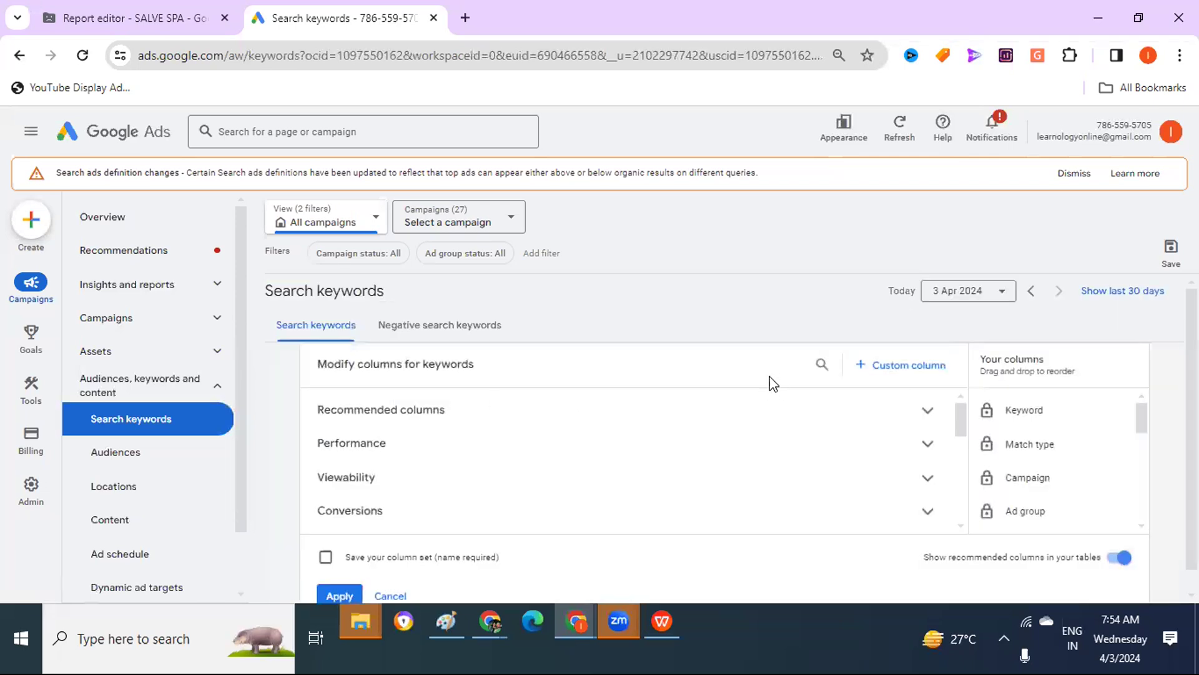
left_click(821, 367)
type("q")
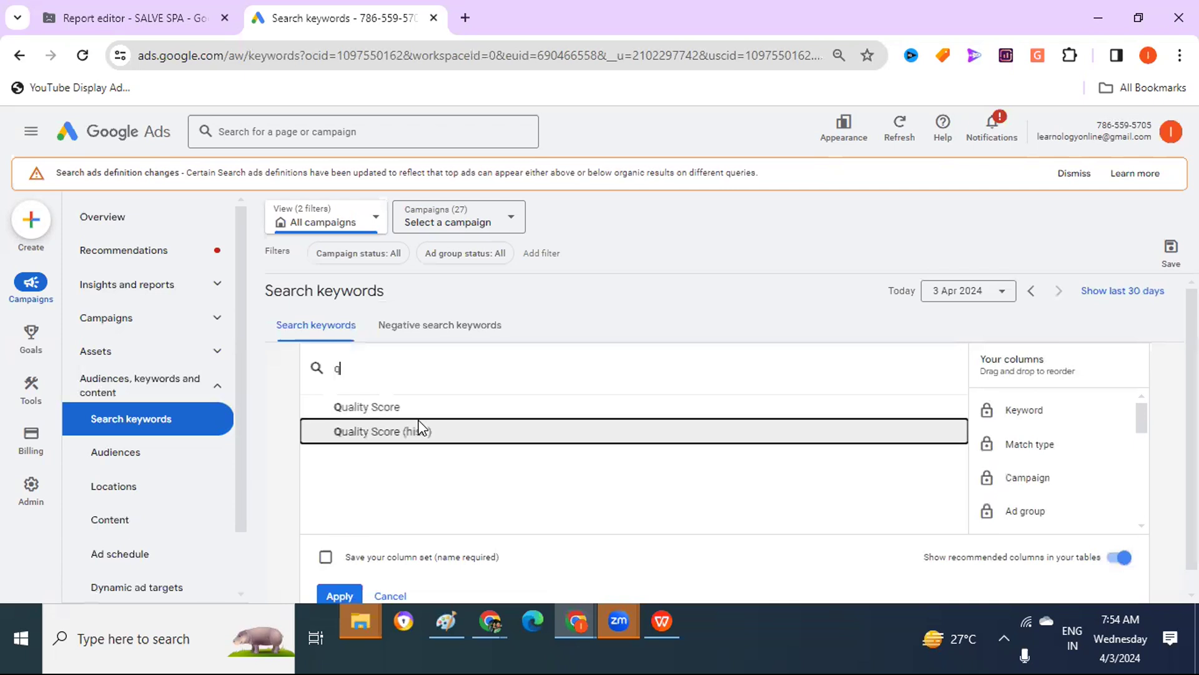
left_click(382, 407)
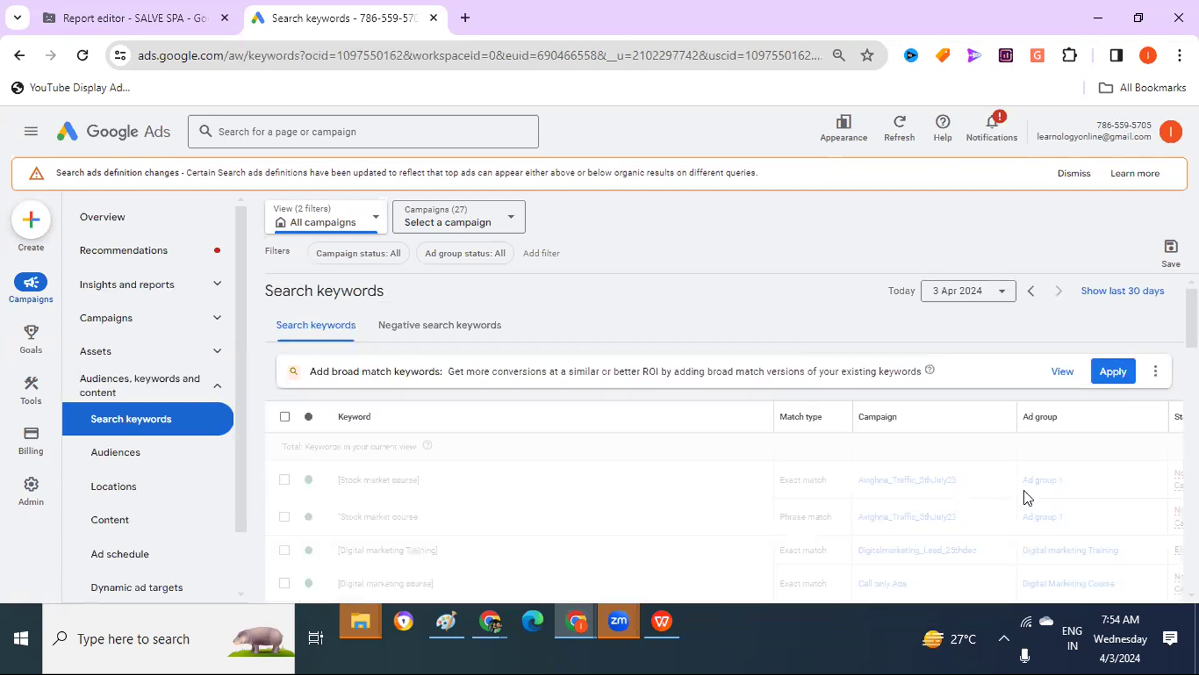
left_click_drag(822, 599, 1163, 605)
Scroll the keyword table down and across to reveal the Clicks, CTR and Avg. CPC columns.
scroll(1087, 481, "down", 1)
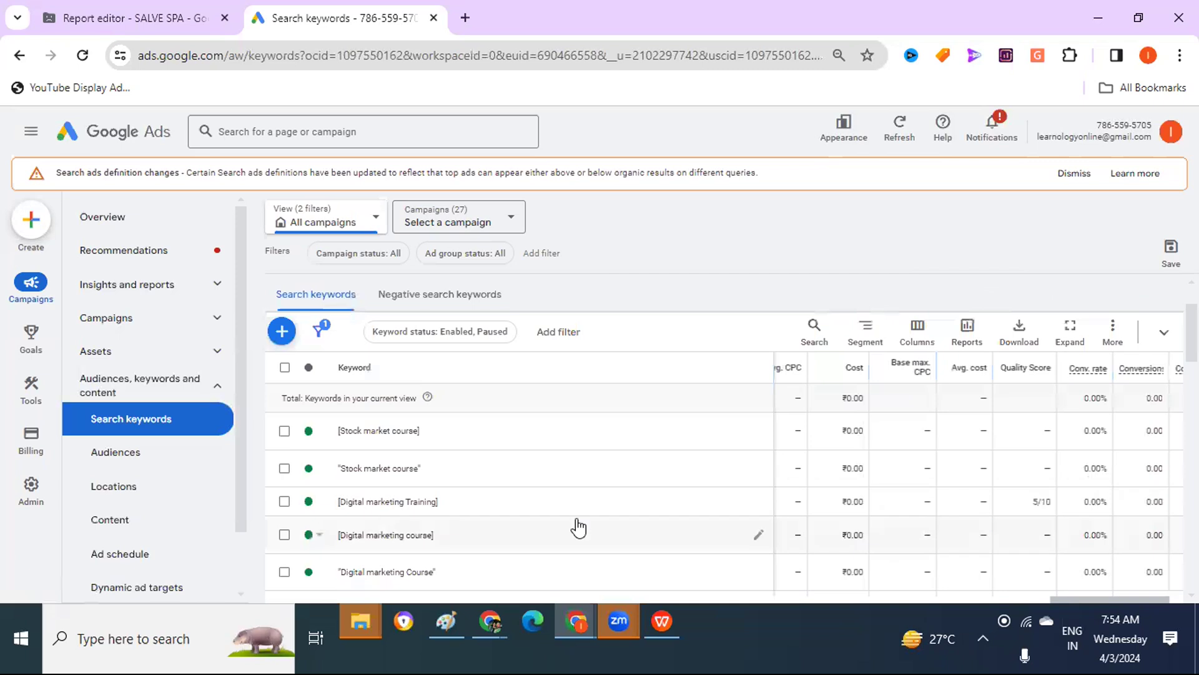
left_click(1042, 507)
scroll(1025, 556, "down", 3)
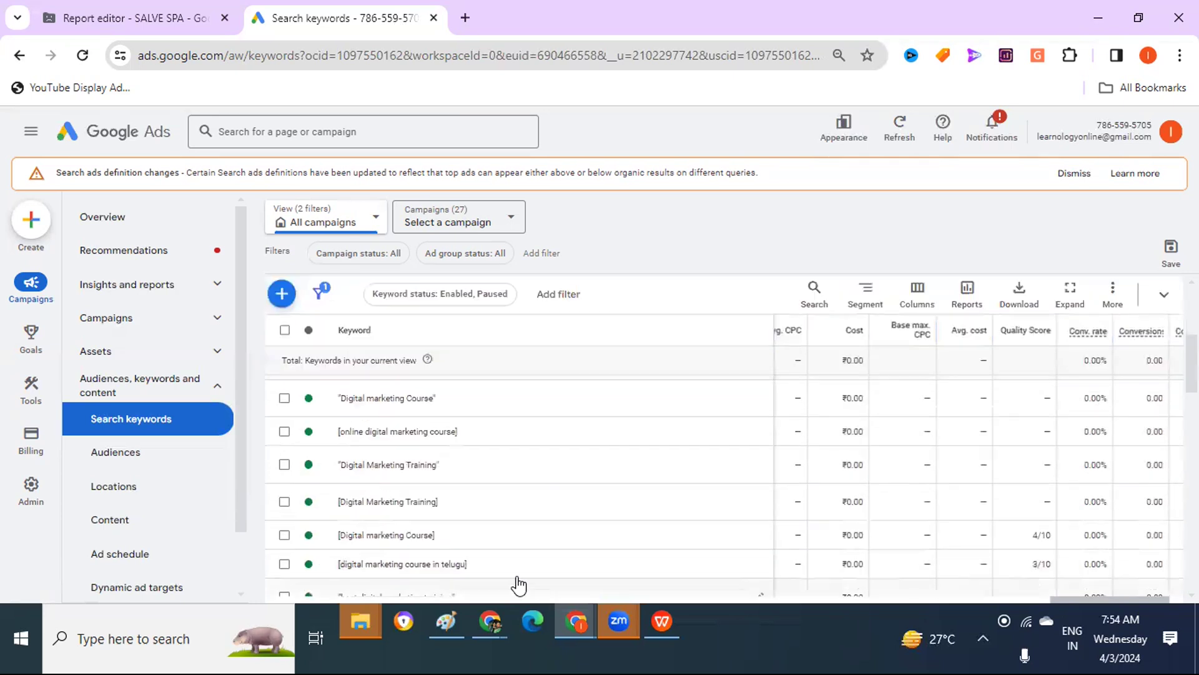
scroll(942, 512, "down", 2)
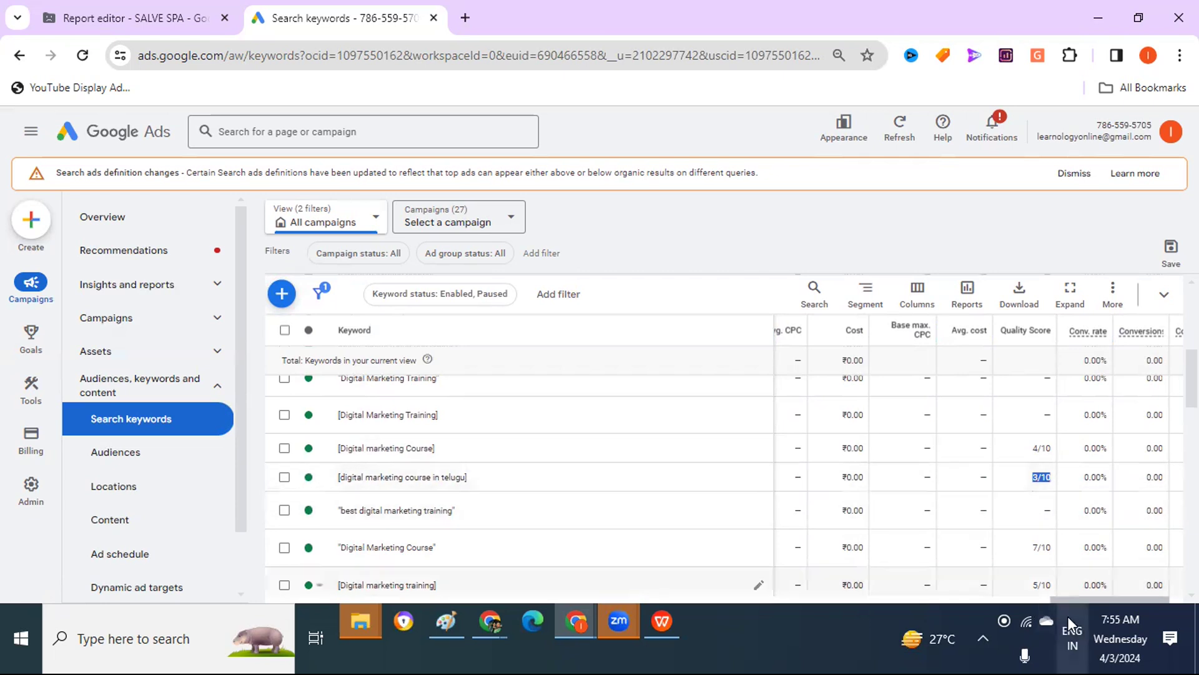
mouse_move(1061, 599)
left_mouse_down()
mouse_move(1160, 595)
mouse_move(842, 594)
mouse_move(1163, 606)
mouse_move(1081, 607)
left_mouse_up()
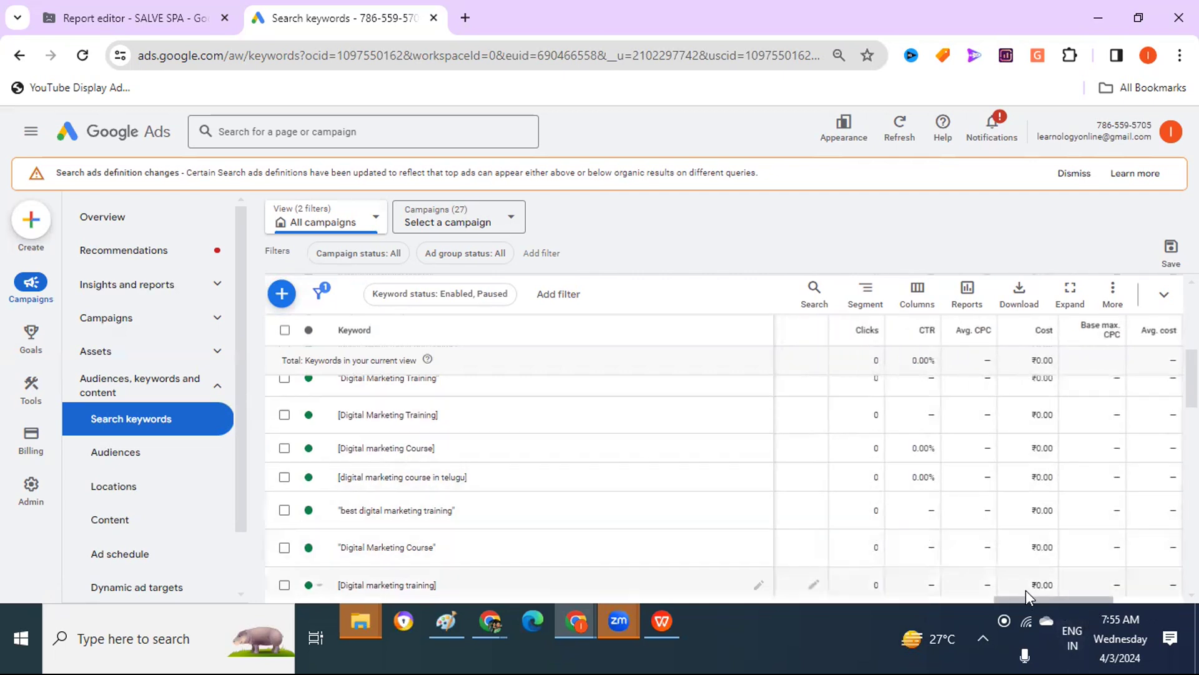
Set the report date range to the Yesterday preset (2 Apr 2024).
scroll(841, 449, "up", 5)
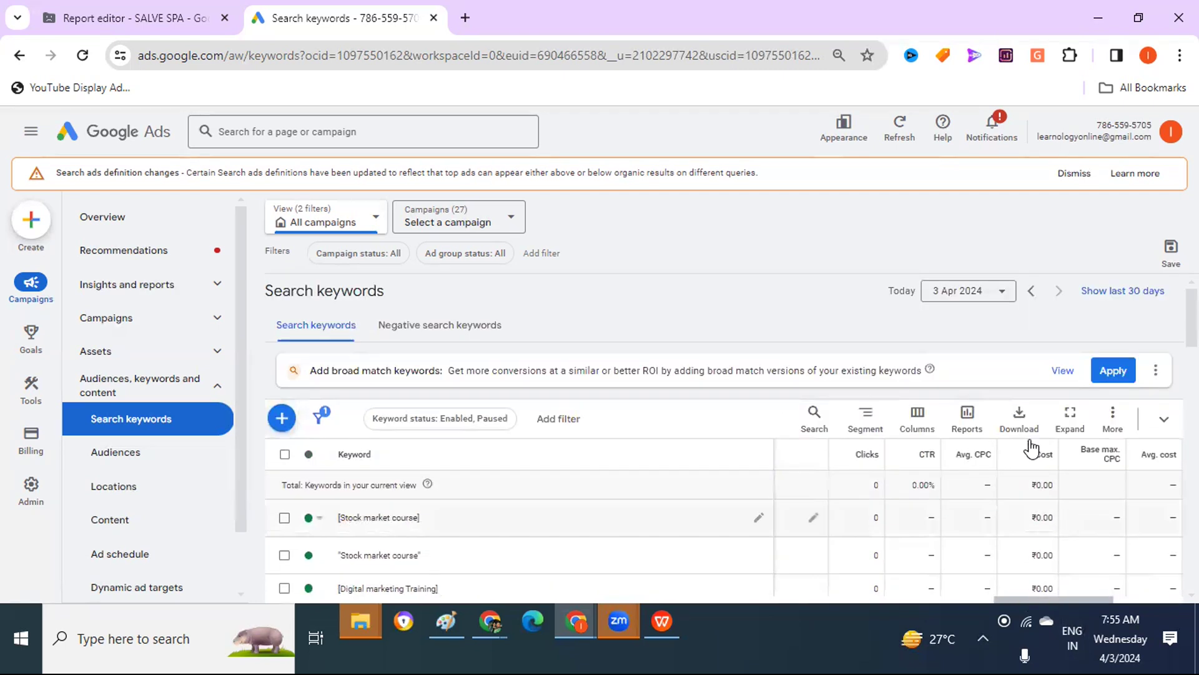
scroll(990, 367, "down", 2)
scroll(1001, 330, "up", 1)
scroll(1001, 329, "up", 1)
left_click(980, 297)
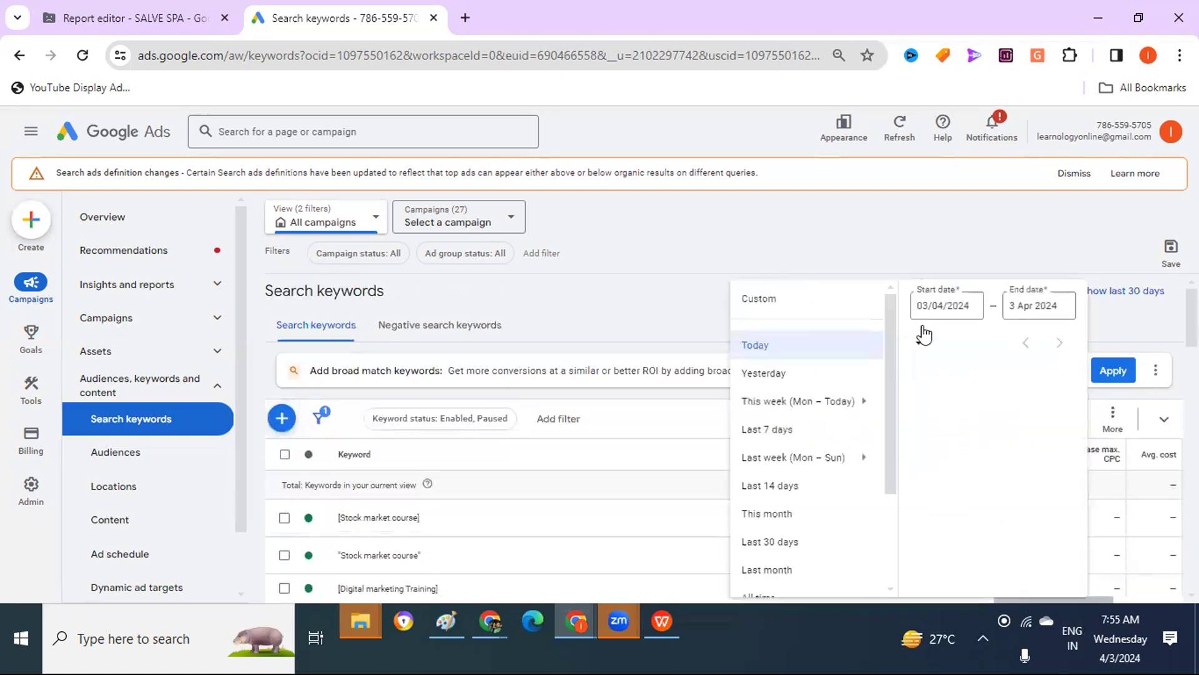
left_click(753, 354)
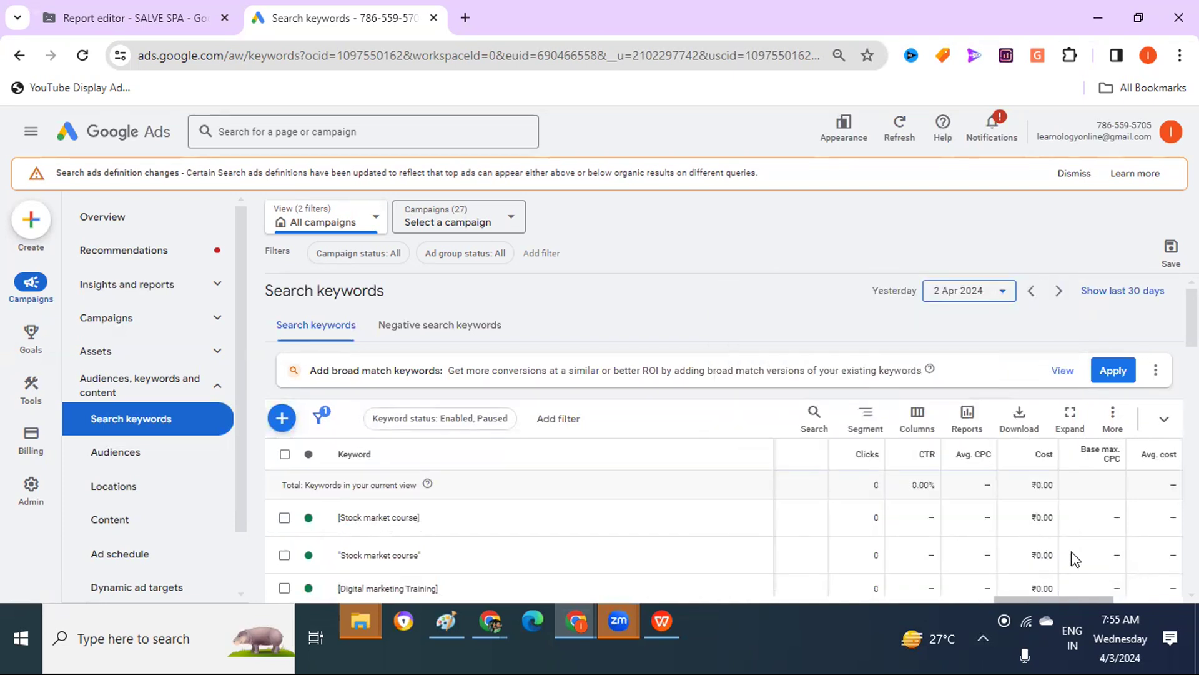
scroll(1006, 535, "down", 3)
scroll(989, 435, "up", 5)
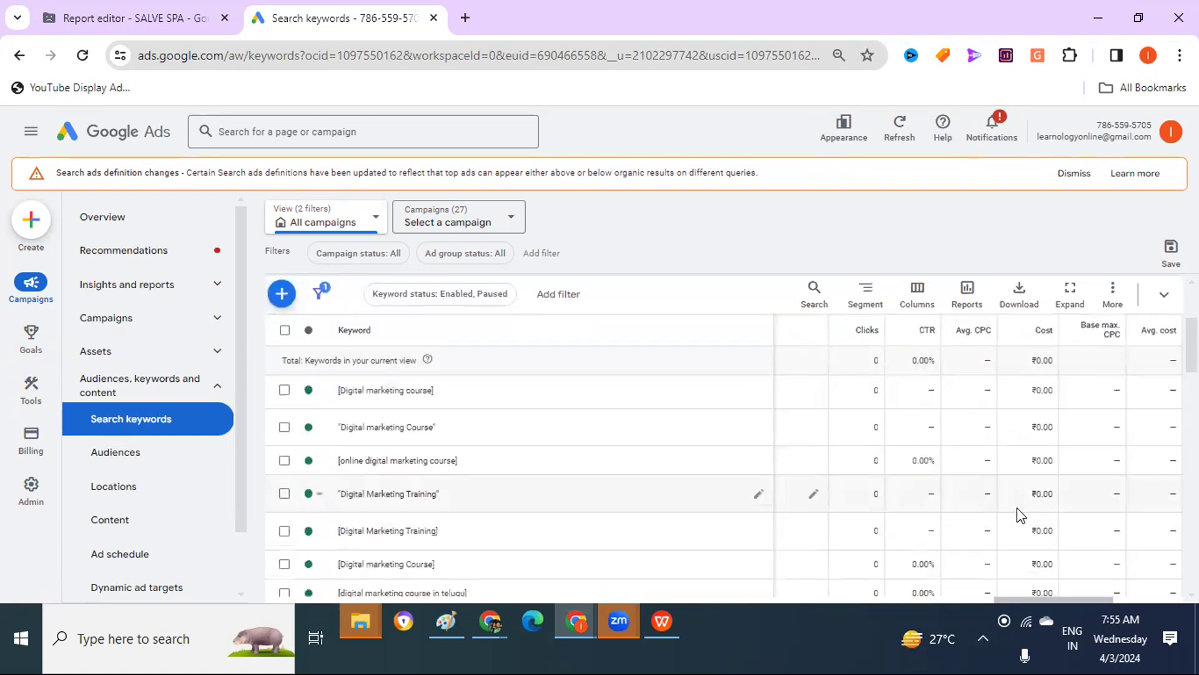
Pick Digitalmarketing_Lead_25thdec in the Campaigns selector.
scroll(943, 503, "down", 3)
scroll(943, 503, "up", 3)
left_click(453, 223)
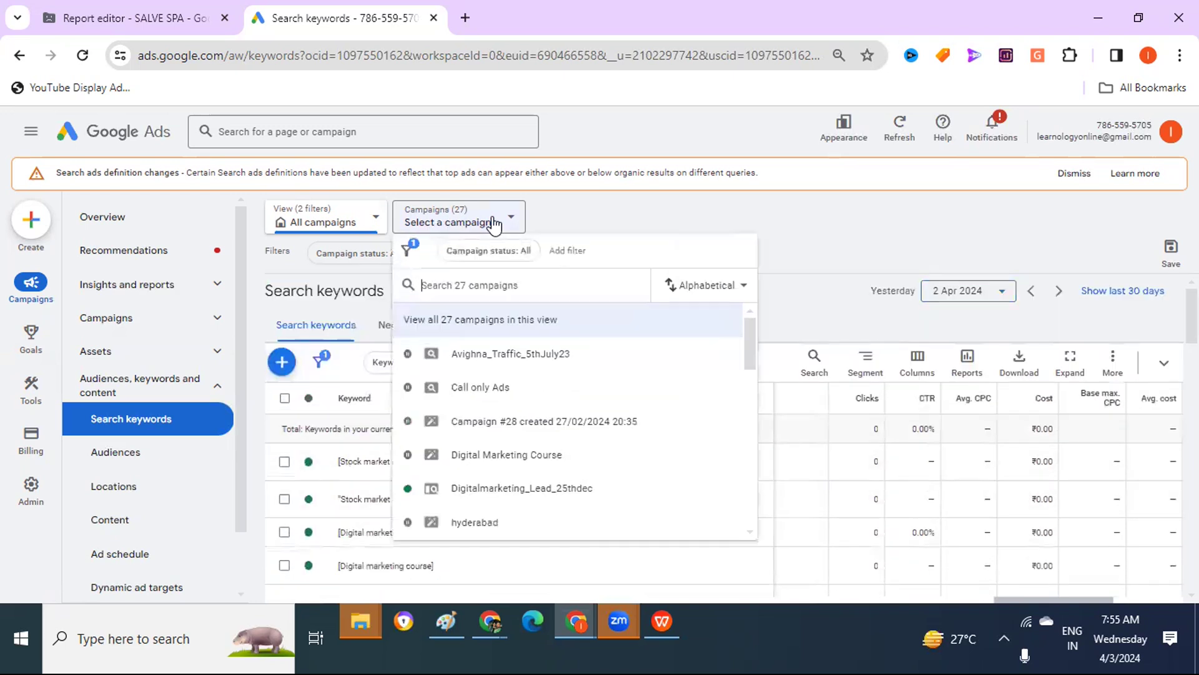
scroll(574, 377, "down", 1)
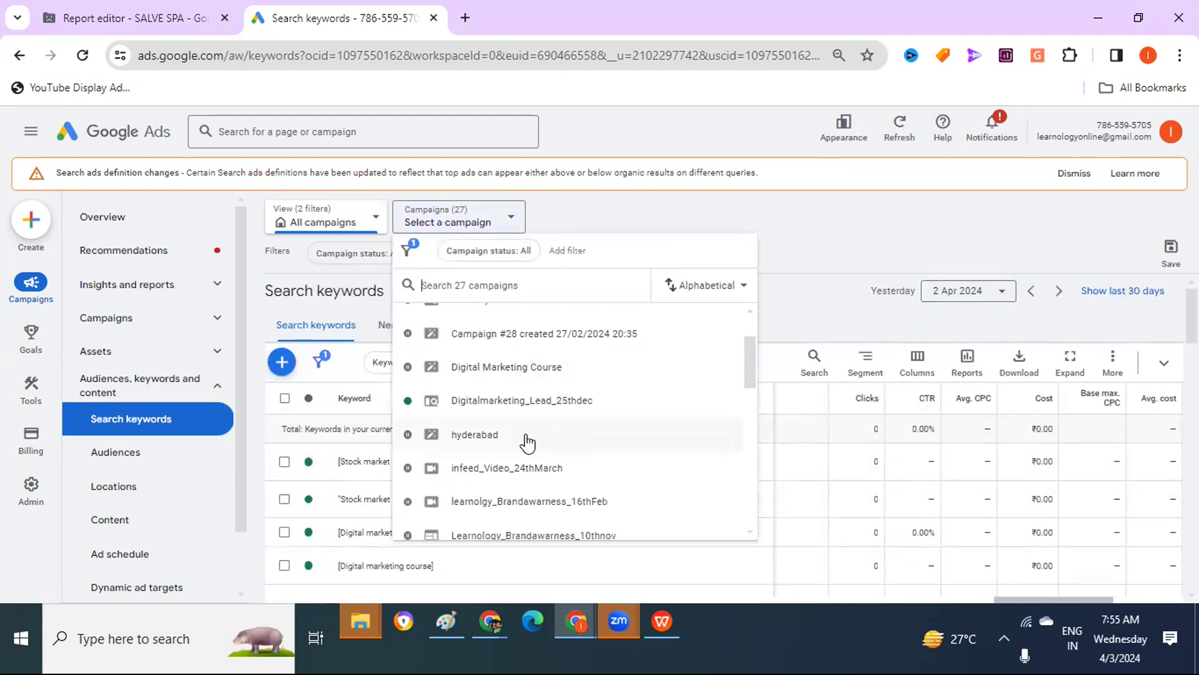
left_click(525, 401)
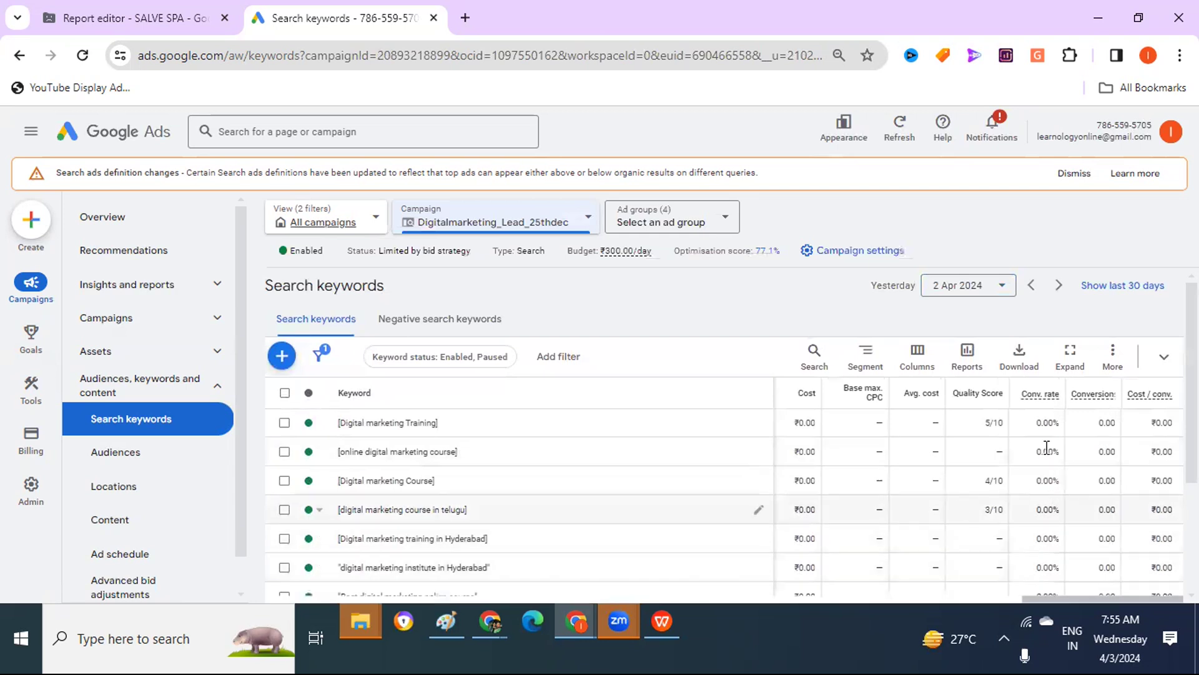
scroll(1062, 459, "down", 3)
scroll(1037, 493, "up", 2)
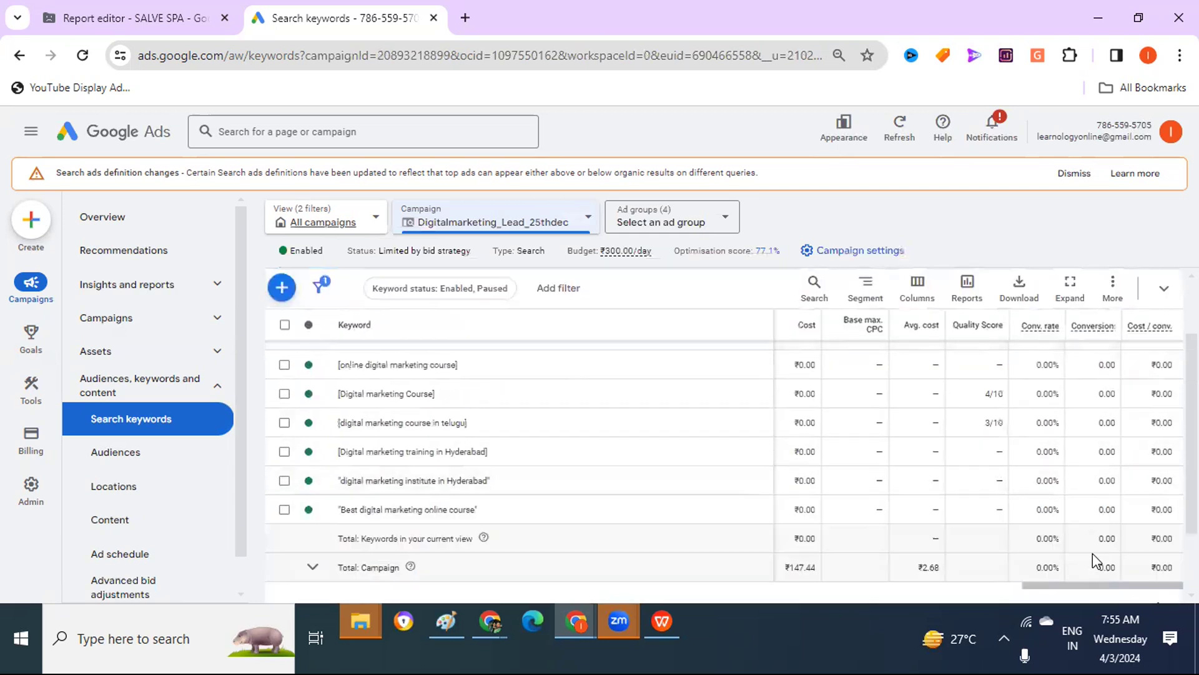
scroll(1085, 542, "up", 2)
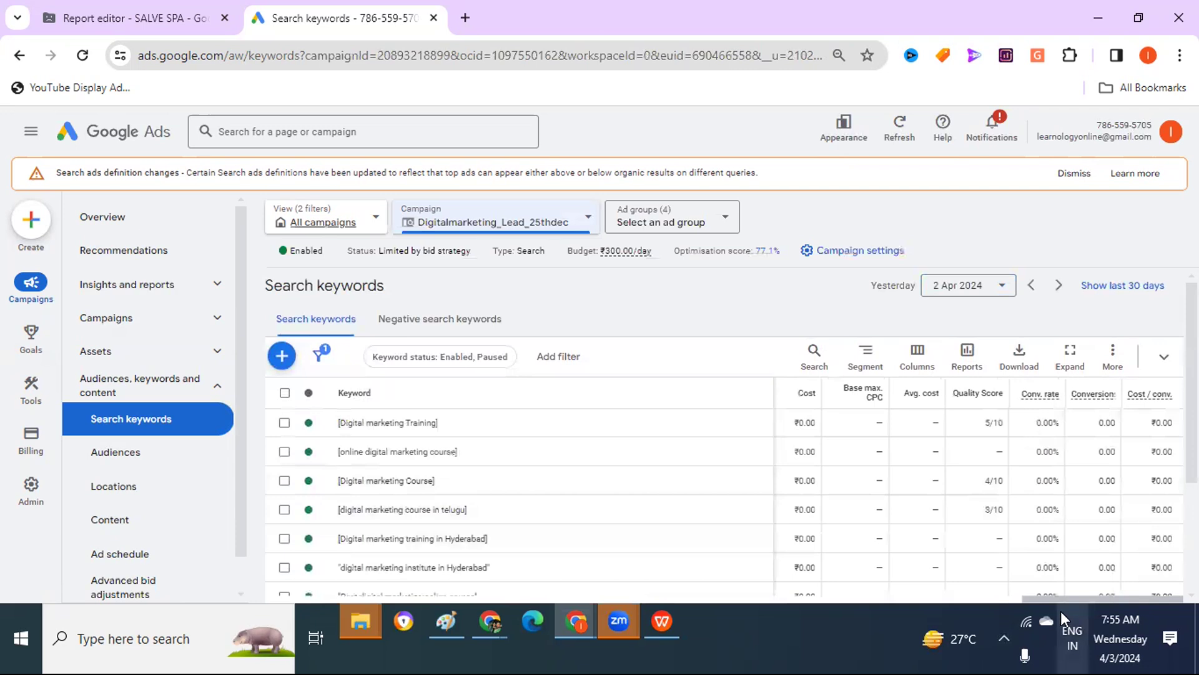
mouse_move(1123, 601)
left_mouse_down()
mouse_move(872, 598)
mouse_move(1147, 598)
left_mouse_up()
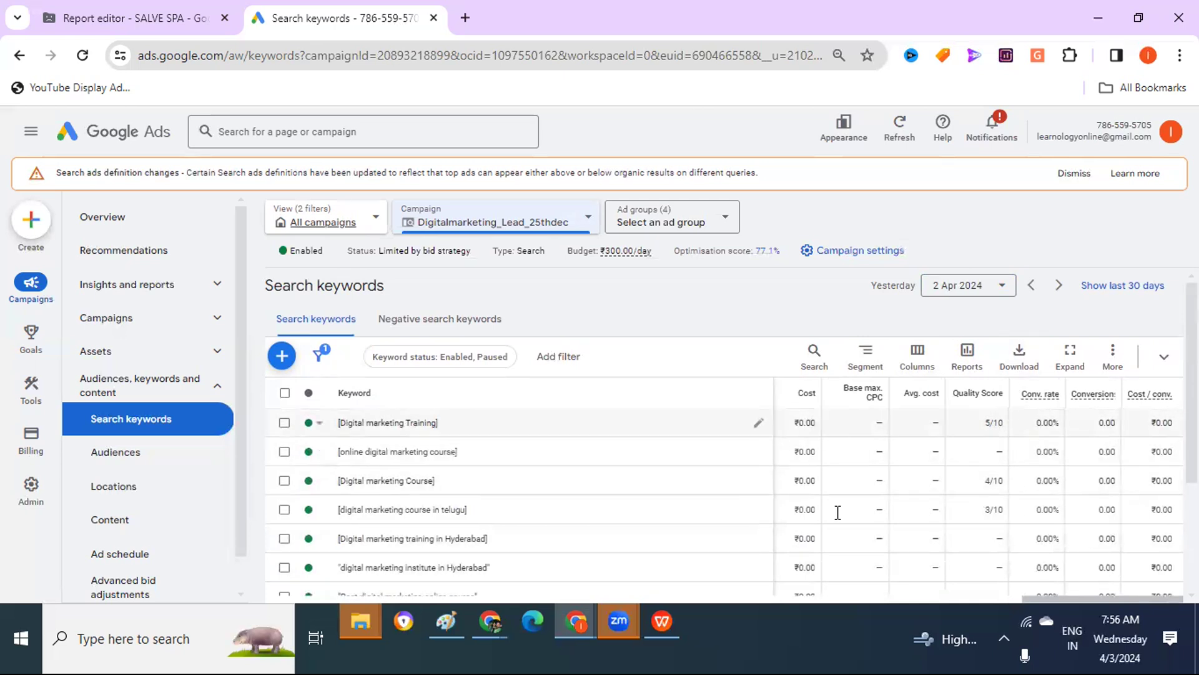
mouse_move(1047, 600)
left_mouse_down()
mouse_move(671, 605)
mouse_move(1062, 597)
left_mouse_up()
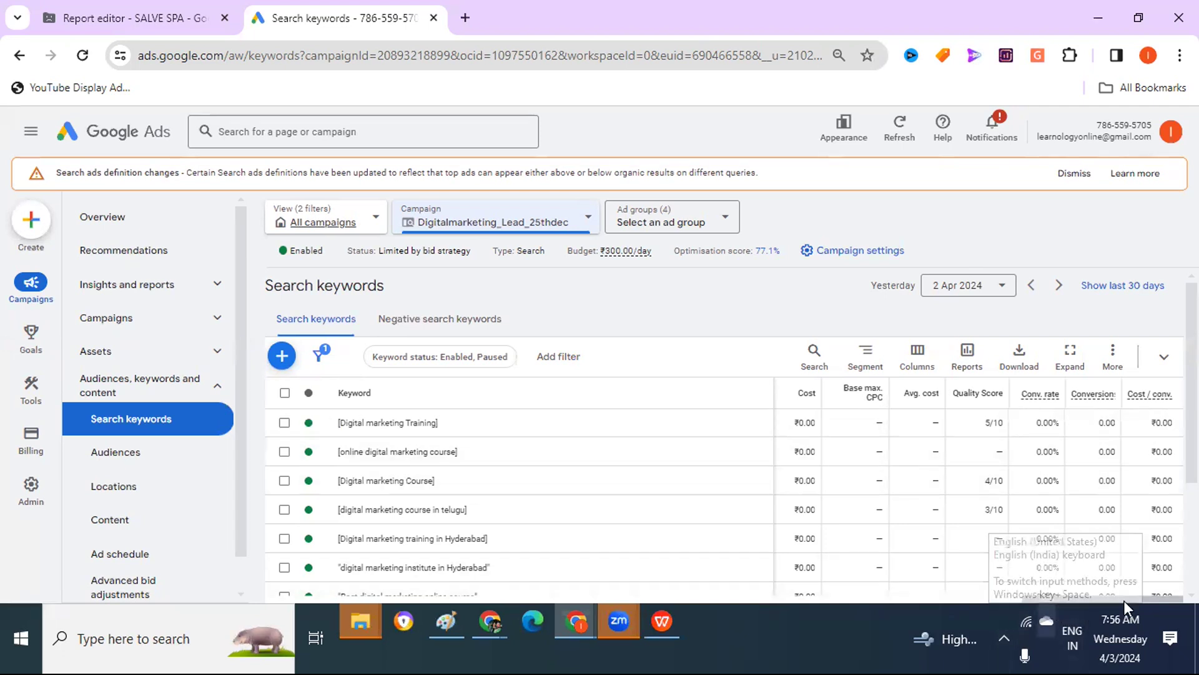
Shift the table to Clicks and CTR and highlight each of the four keywords' CTR values.
left_click_drag(1153, 598, 984, 602)
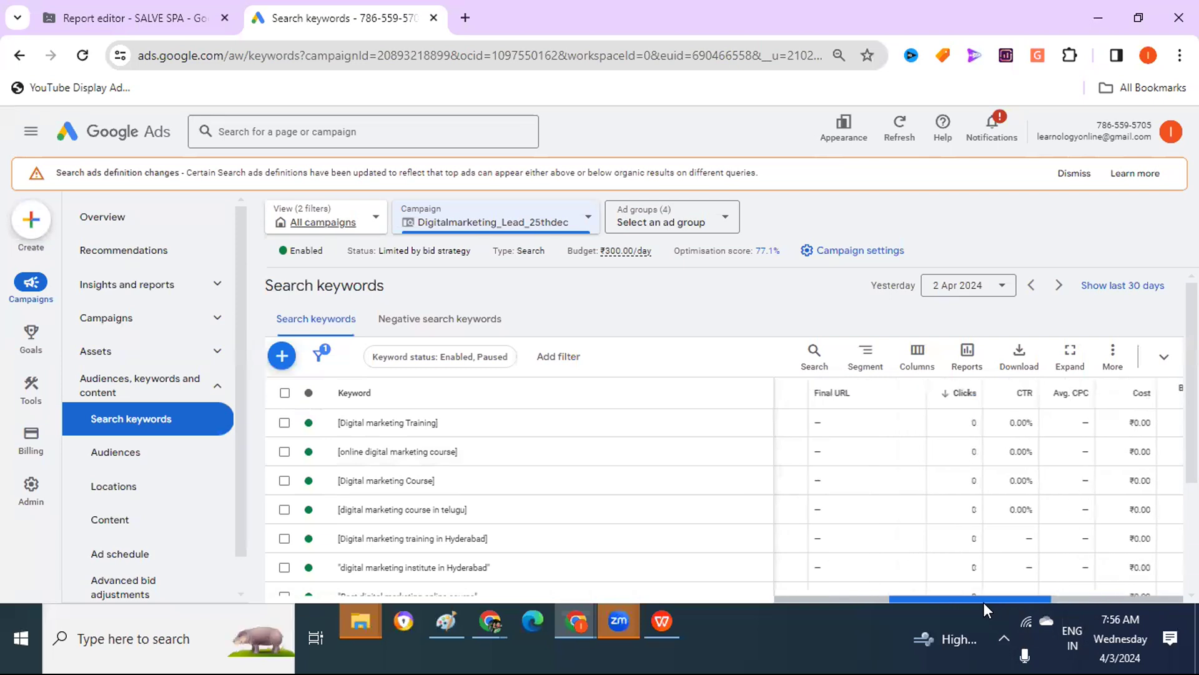
double_click(1019, 423)
double_click(1028, 451)
double_click(1025, 480)
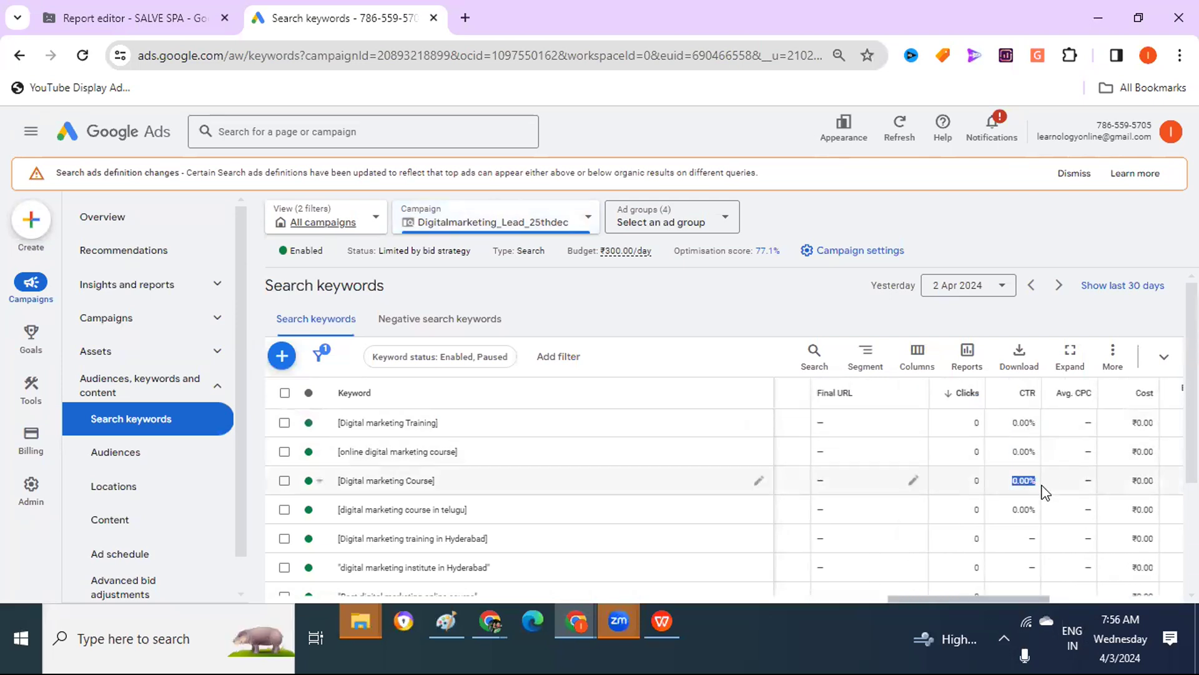
double_click(1025, 509)
double_click(1018, 423)
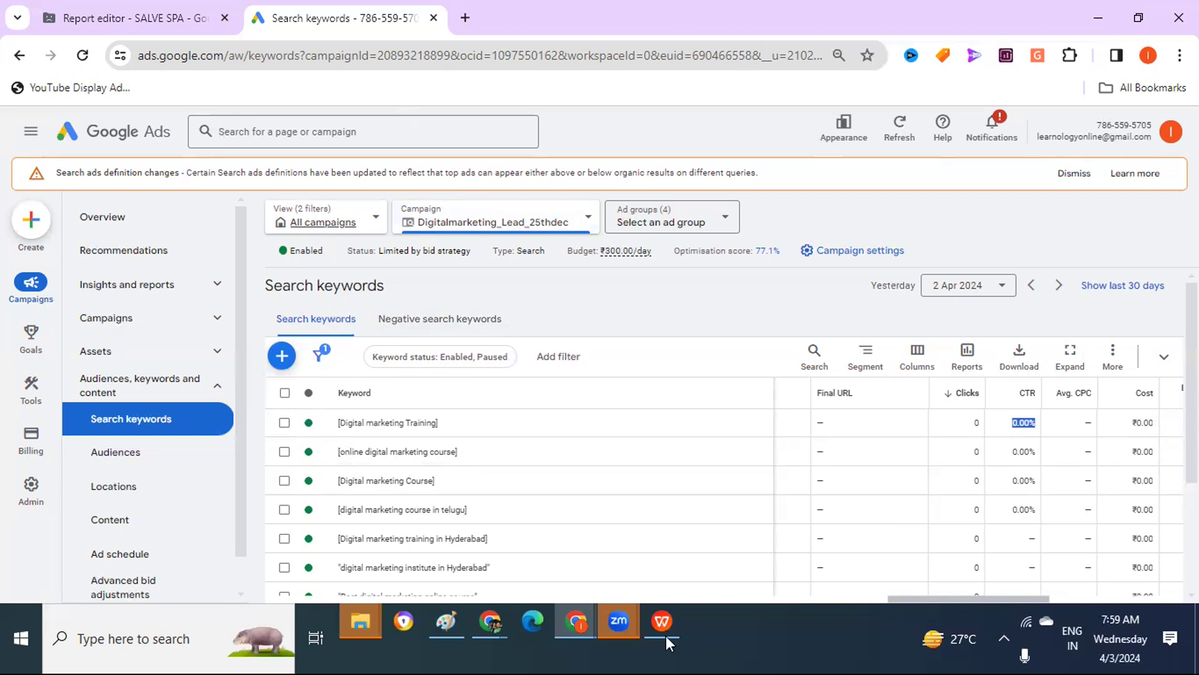
Back in the Docs notes, type 'Match Types' on the empty second page, bolded and underlined.
mouse_move(578, 622)
left_click(493, 559)
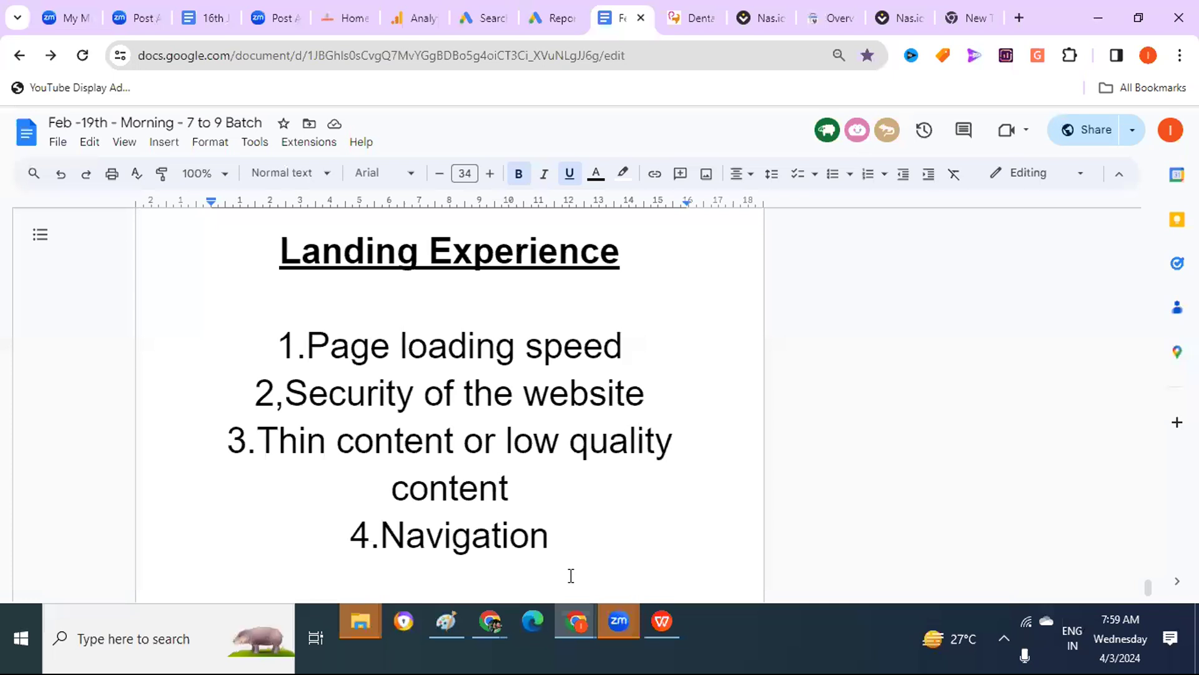
scroll(641, 551, "down", 5)
left_click(636, 547)
type("M")
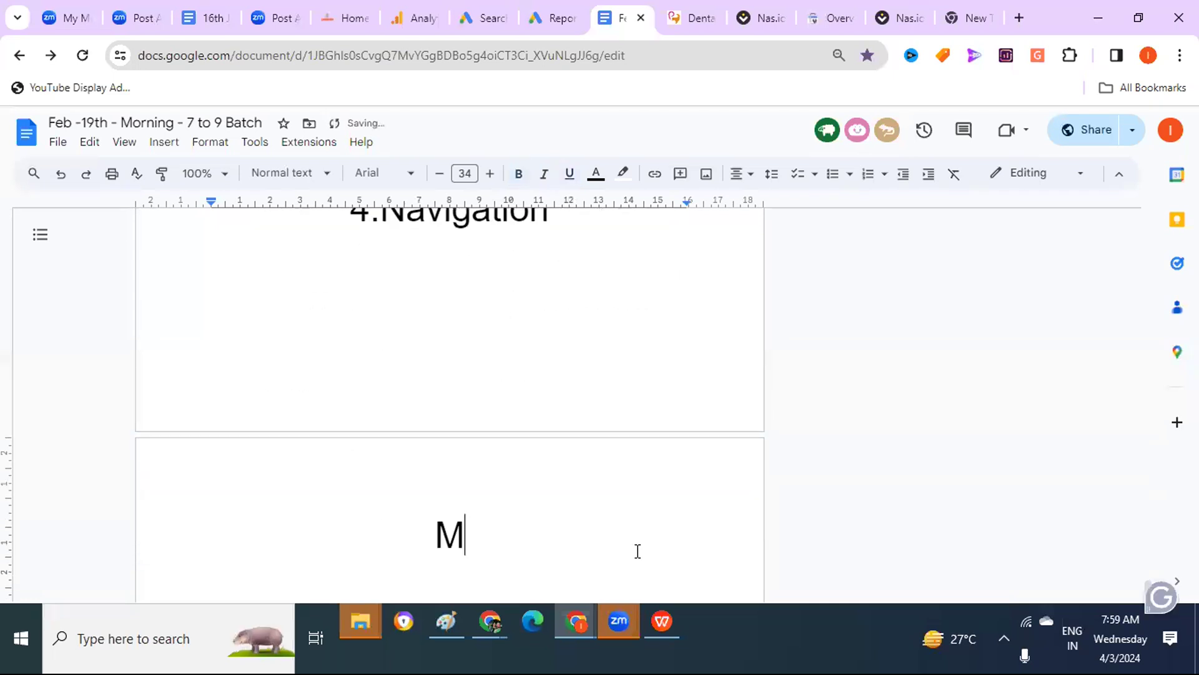
type("atch Types")
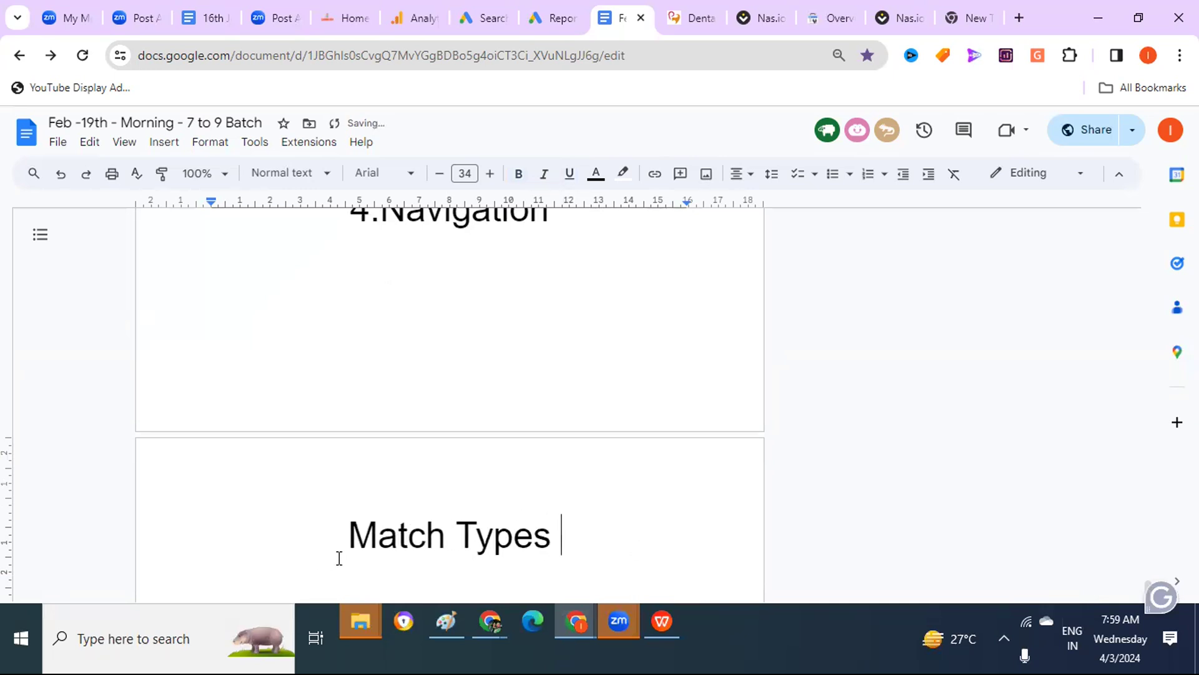
left_click_drag(338, 557, 605, 549)
key("ctrl+b")
key("ctrl+u")
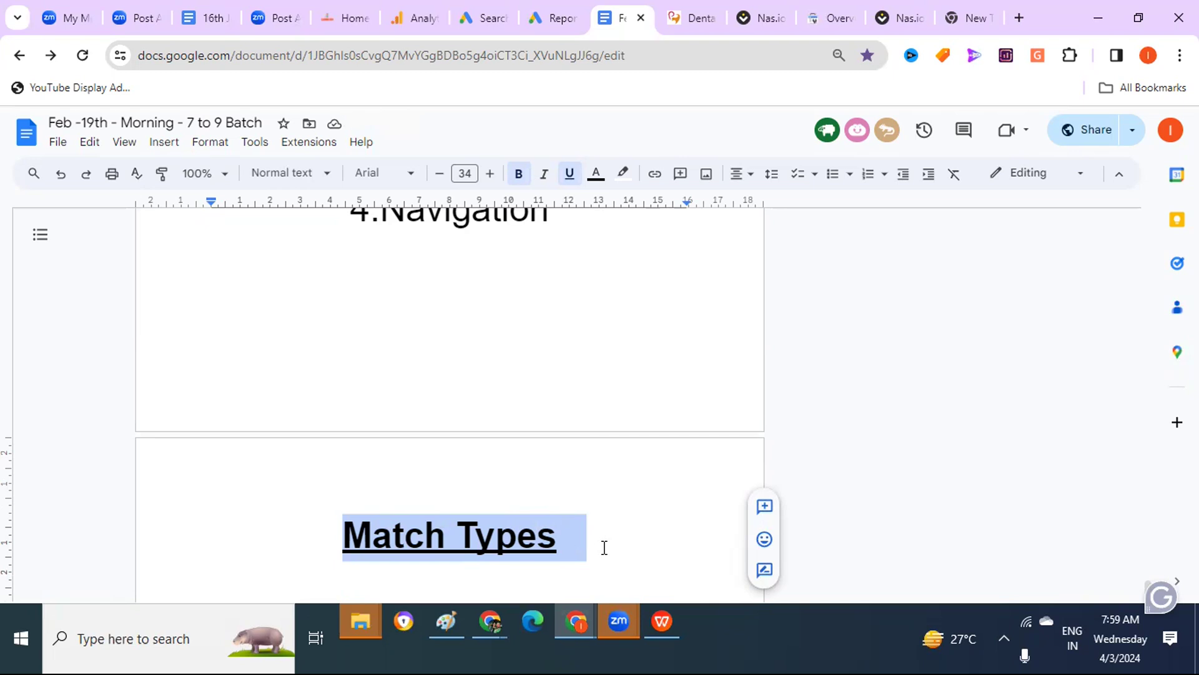
left_click(648, 551)
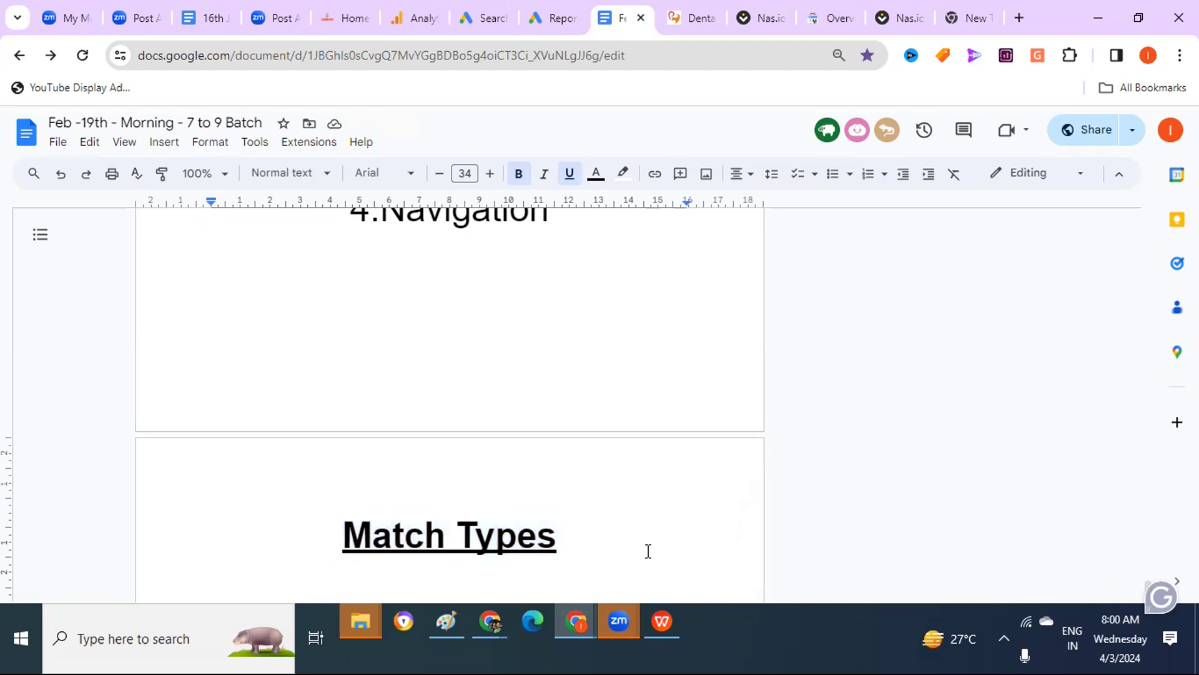
Below the heading, type plain list lines 1.Broad, 2.Phrase and 3.Exact - NIL.
key("Return")
key("ctrl+b")
key("ctrl+u")
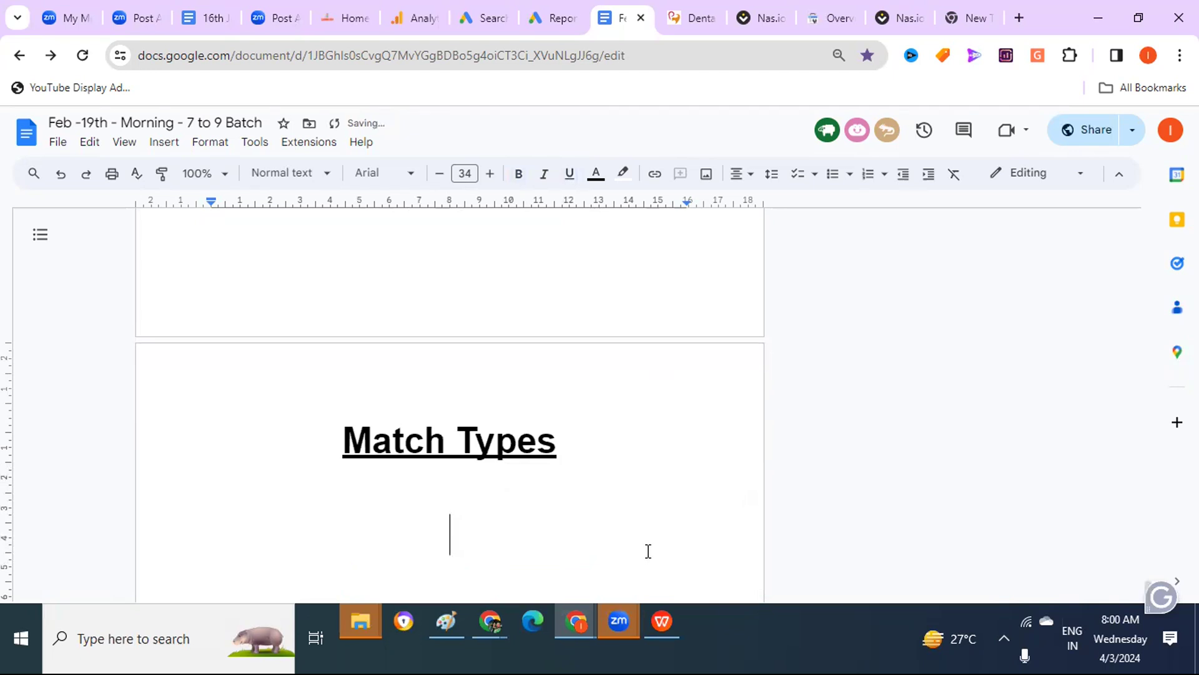
key("shift+Right")
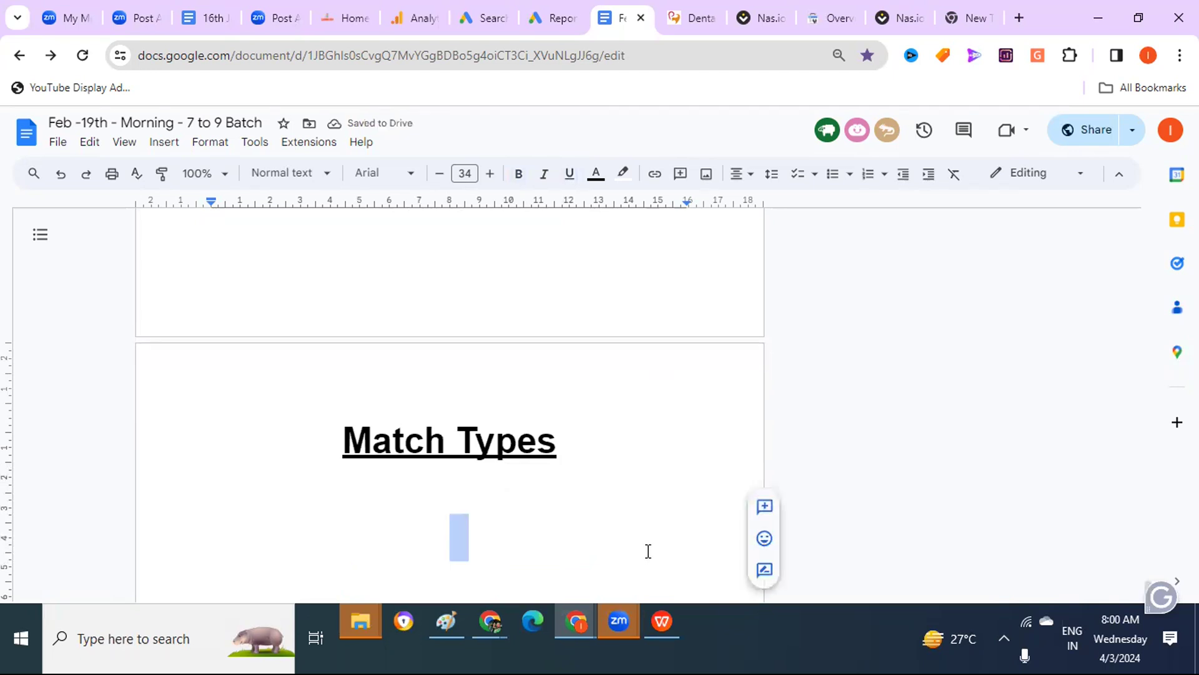
type("1.Broad")
key("Return")
type("2.Phrase")
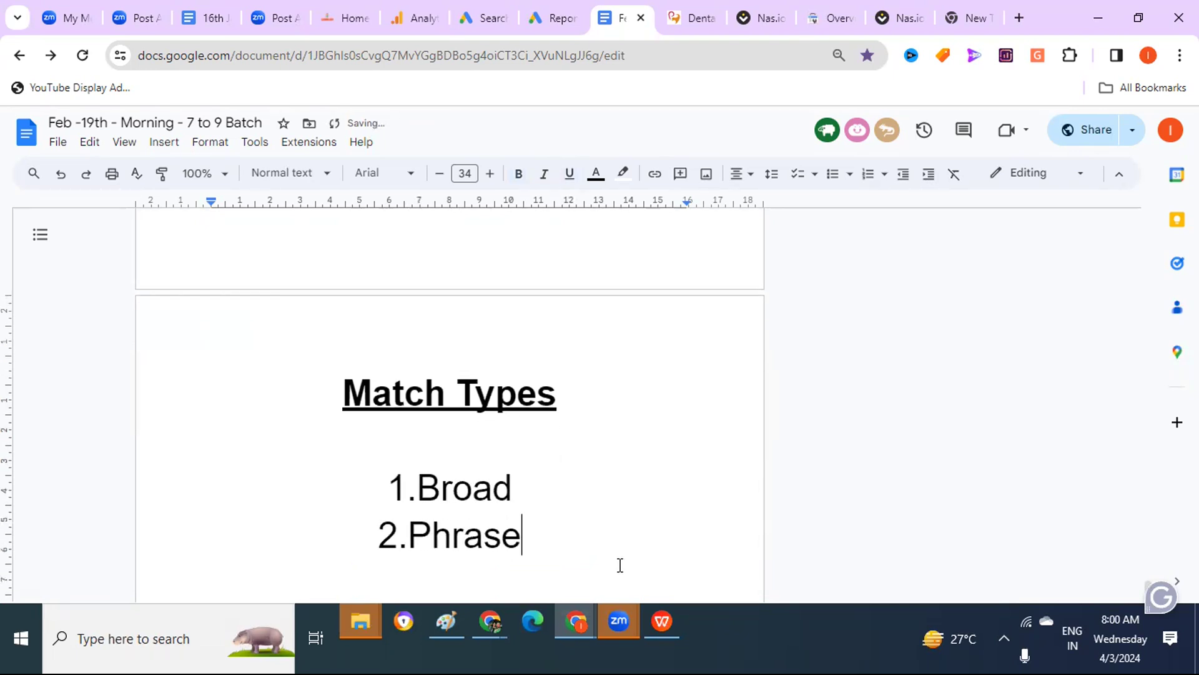
key("Return")
type("3.Exact ")
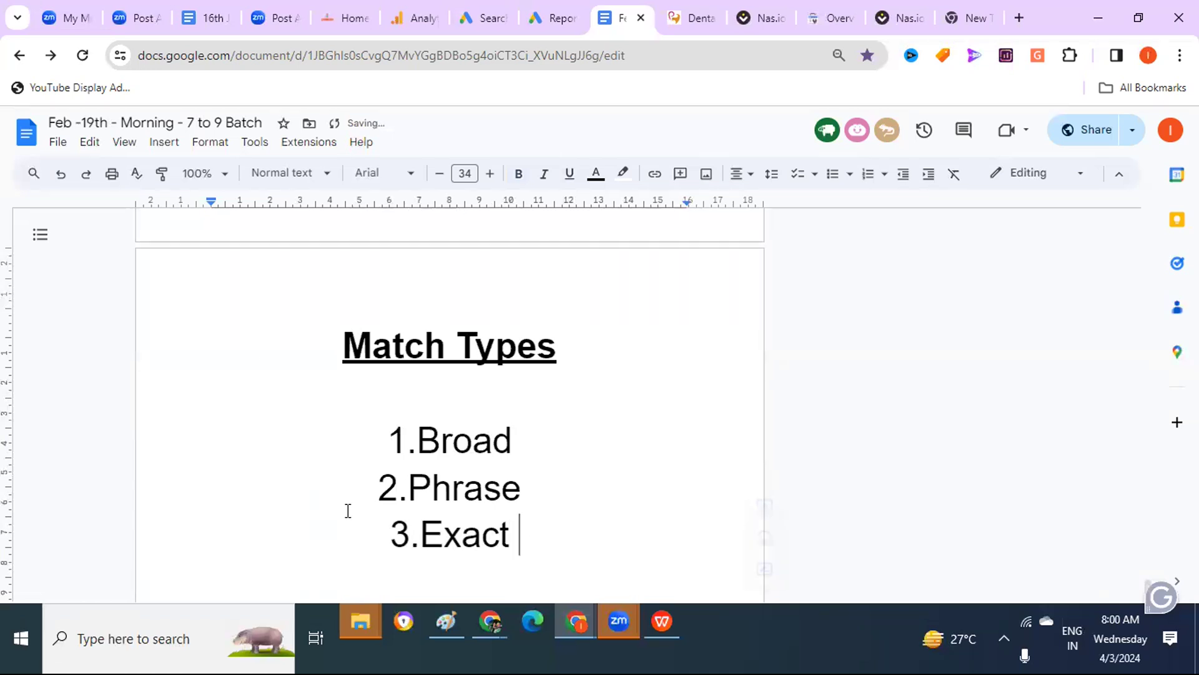
type(" - NIL")
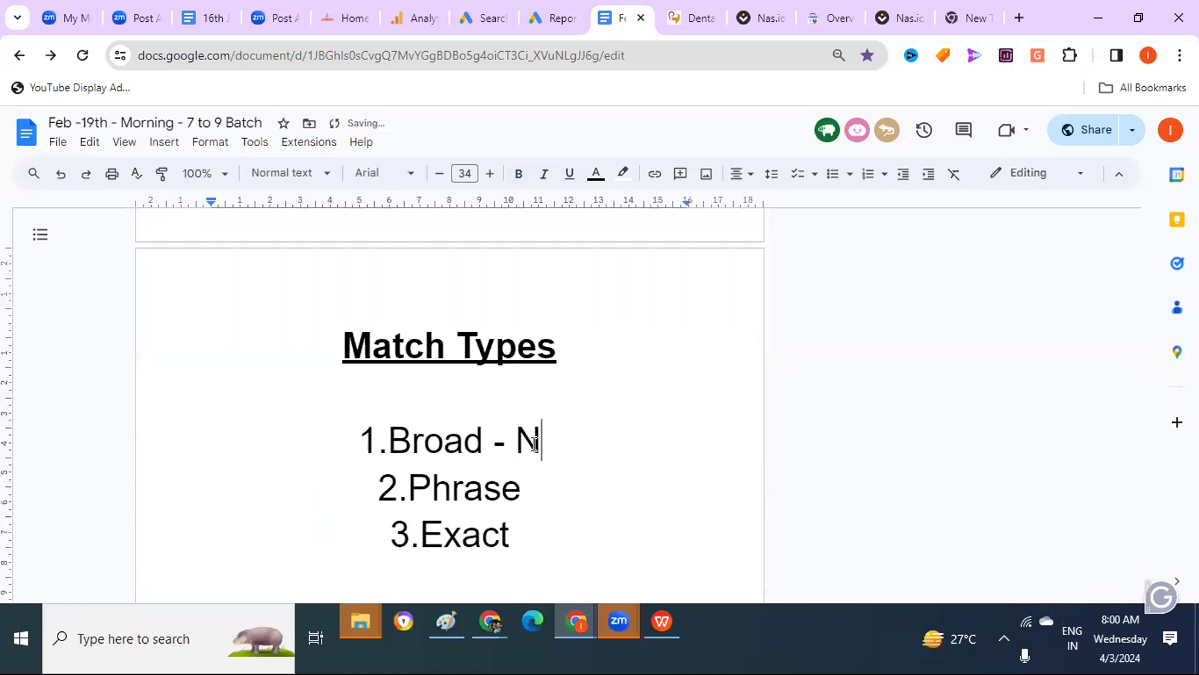
Append - "" to the 2.Phrase line and - [ ] to the Exact line.
left_click(590, 482)
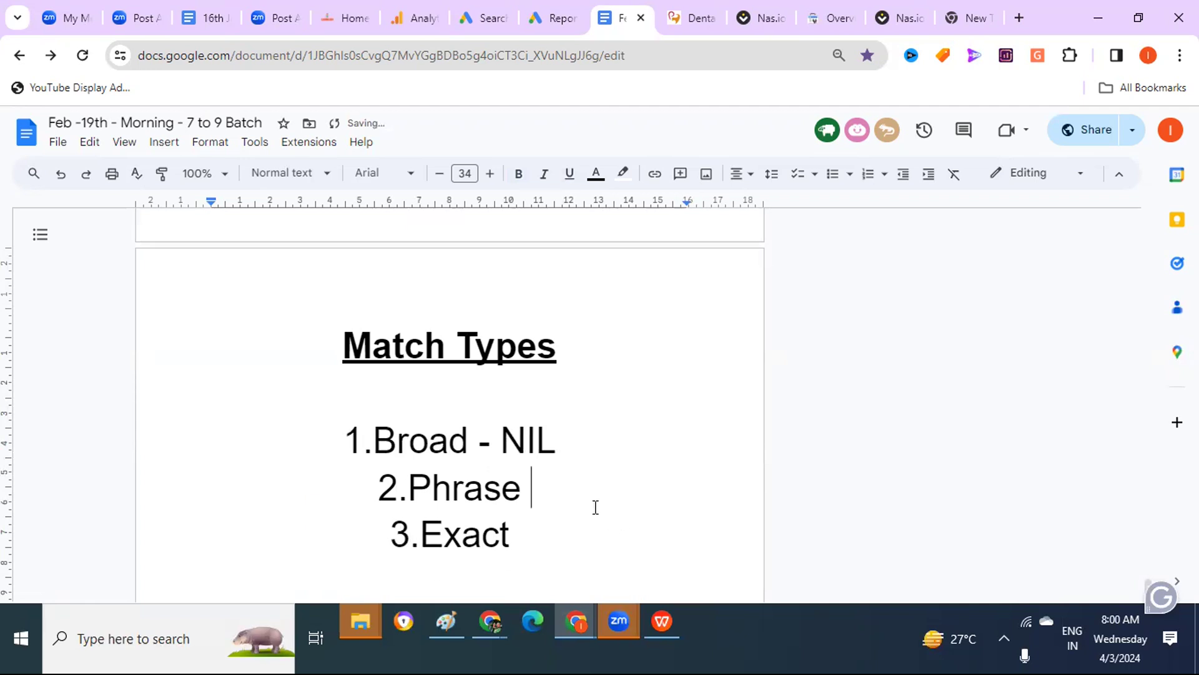
type("- ")
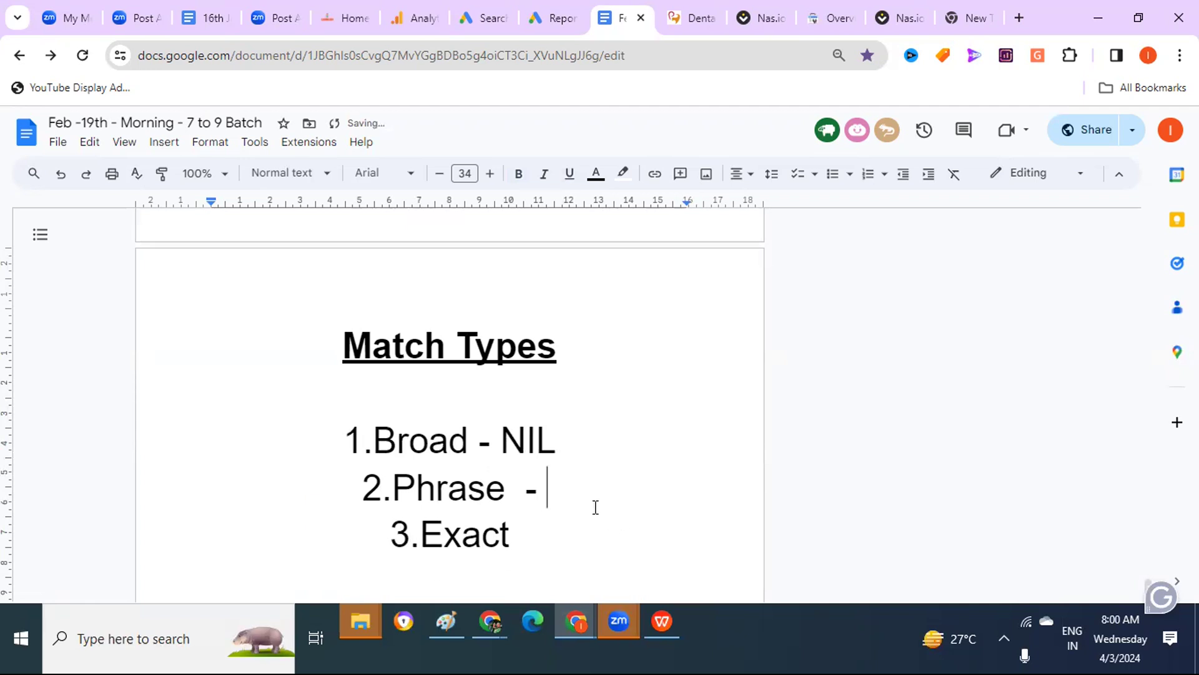
type("\"\"")
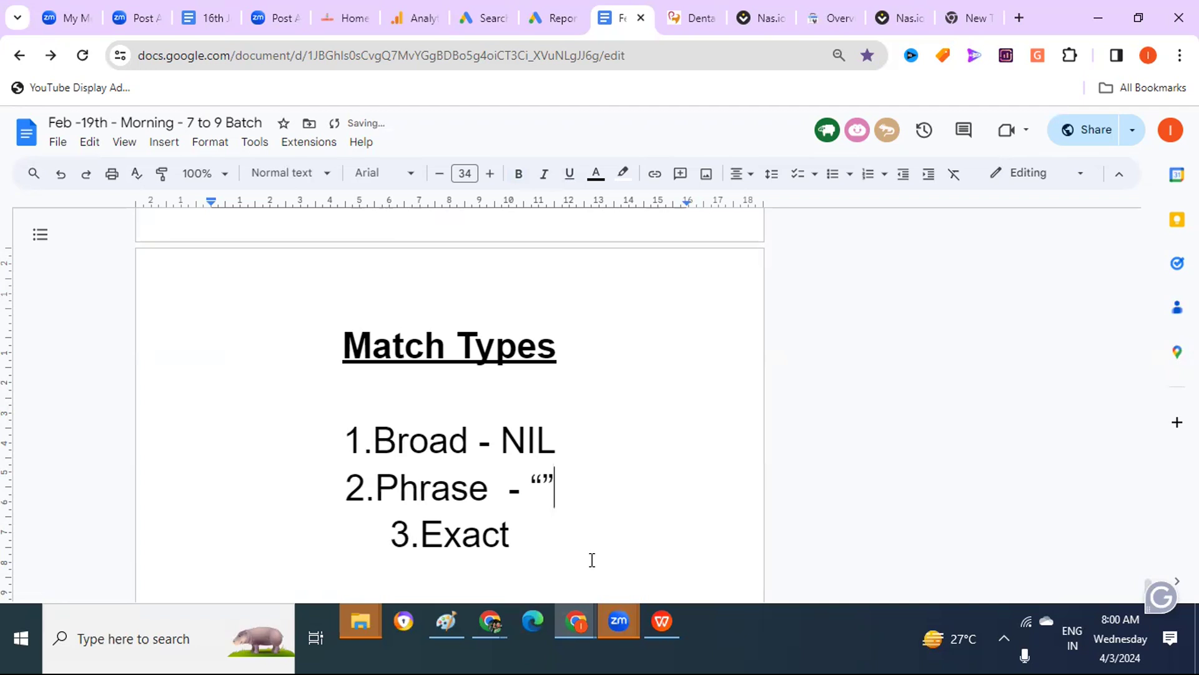
left_click(552, 535)
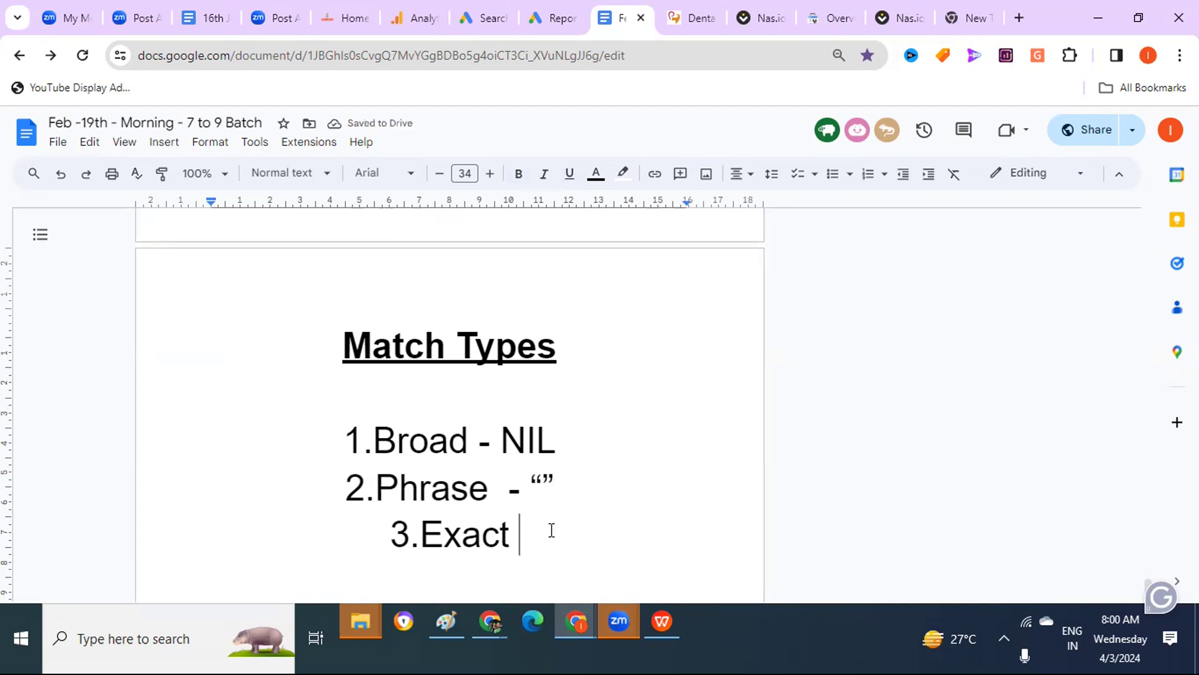
type("- [ ]")
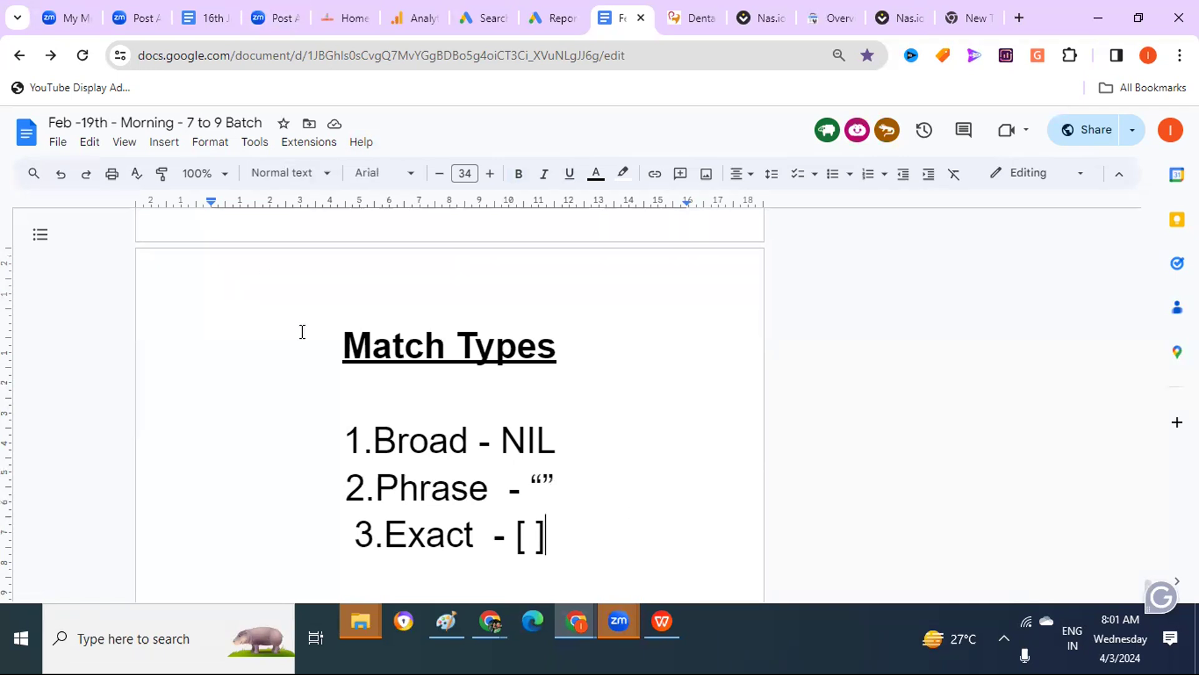
scroll(578, 500, "up", 15)
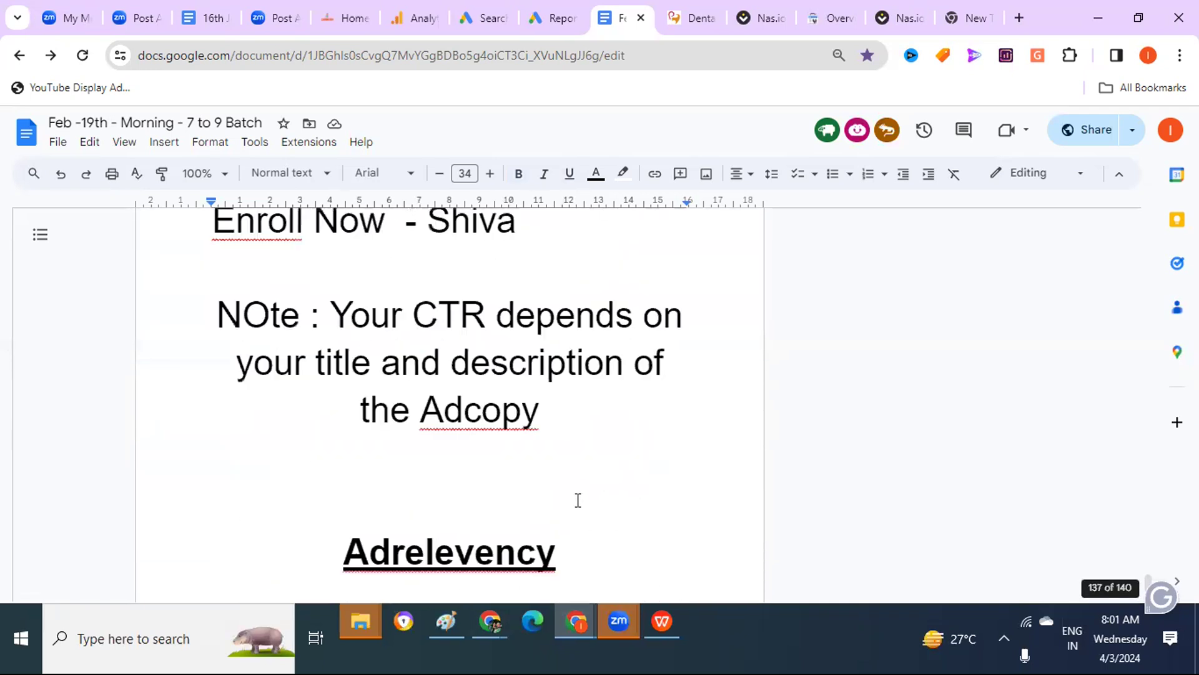
scroll(578, 498, "up", 10)
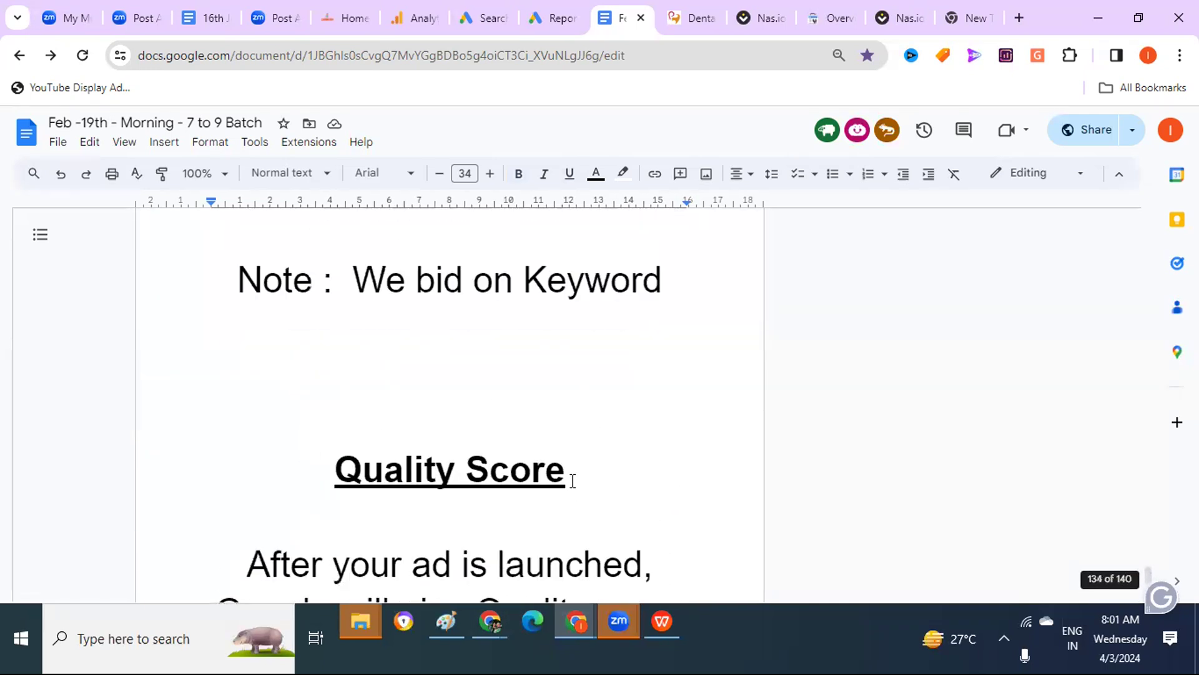
scroll(579, 487, "up", 10)
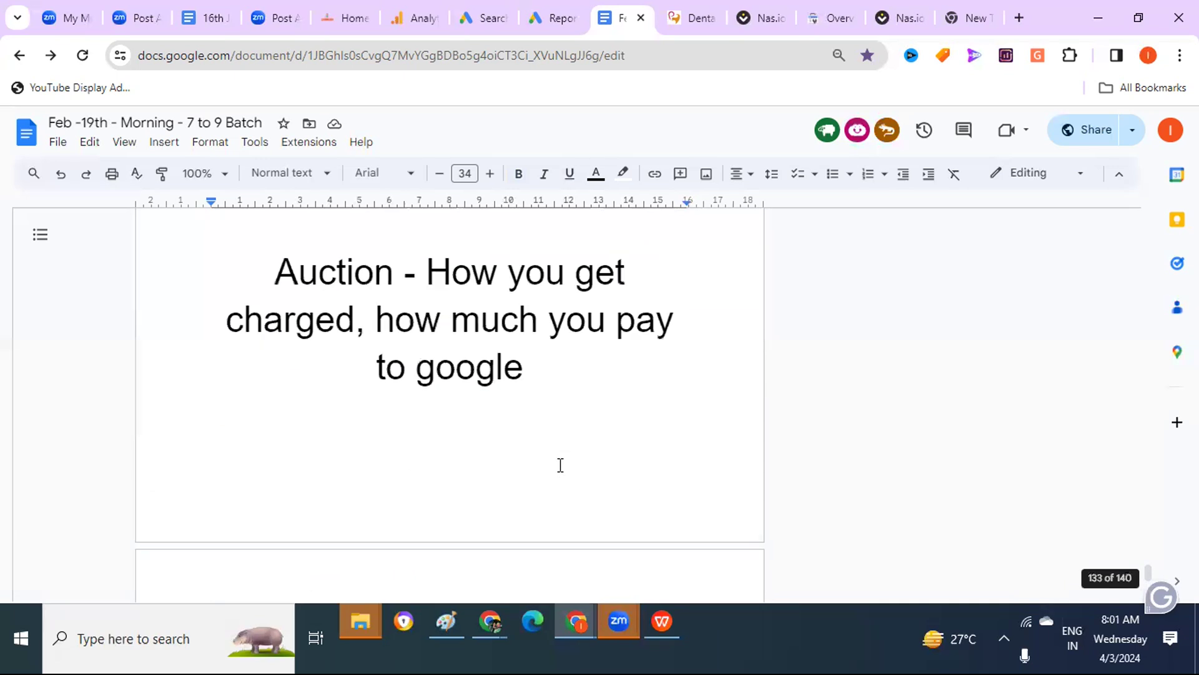
scroll(559, 466, "up", 10)
scroll(509, 450, "down", 3)
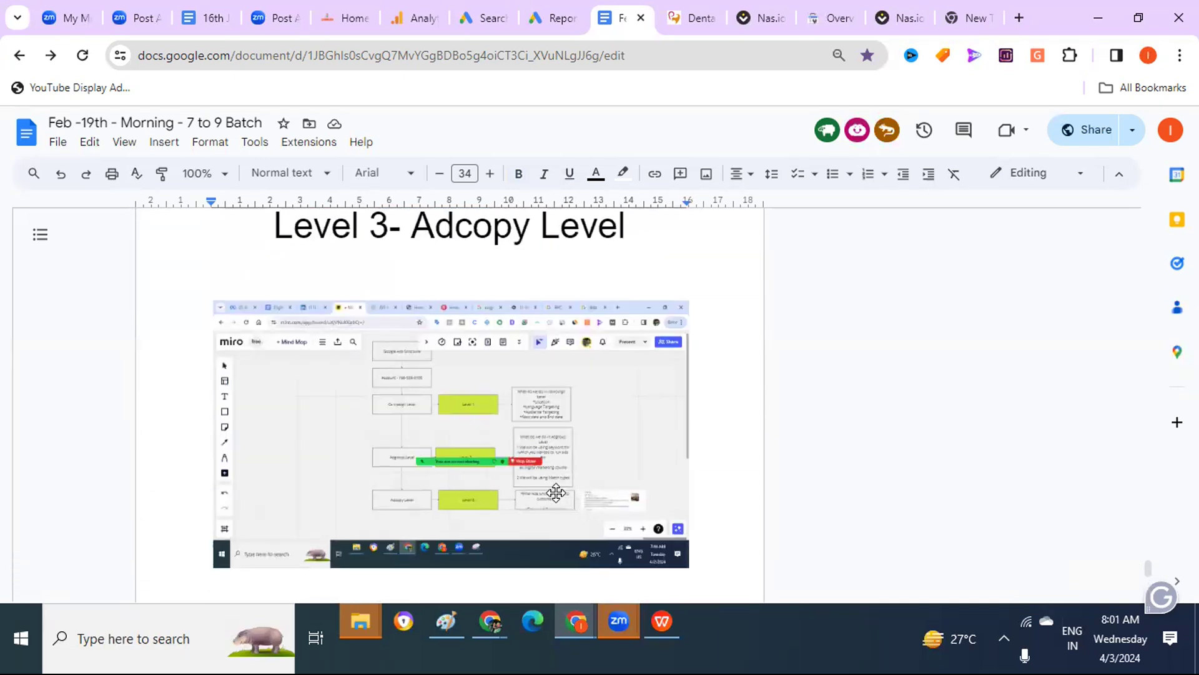
scroll(556, 493, "up", 5)
scroll(557, 492, "down", 6)
key("ctrl+plus")
key("ctrl+plus")
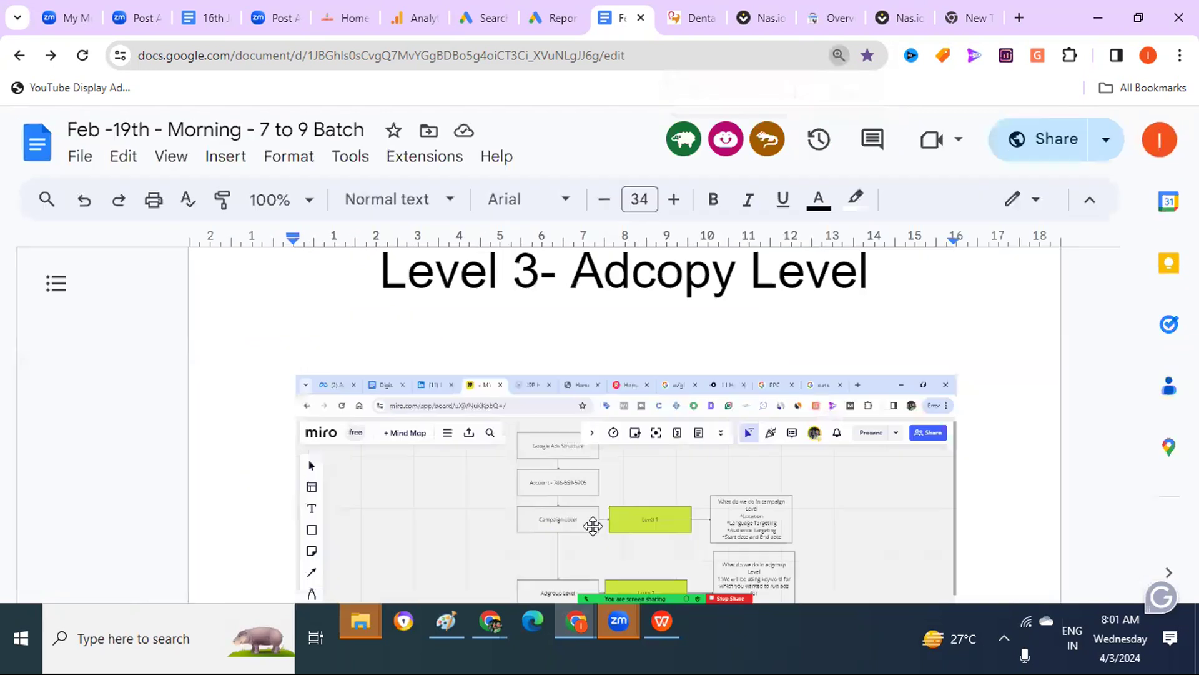
key("ctrl+plus")
scroll(827, 462, "down", 6)
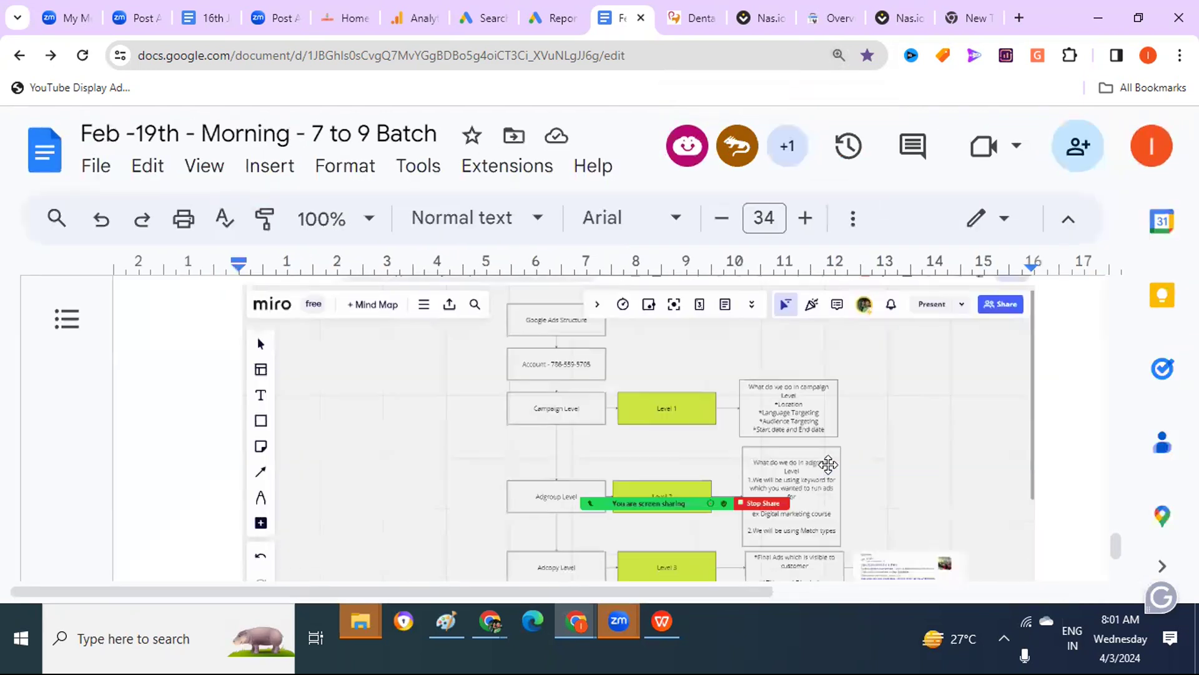
scroll(828, 506, "up", 3)
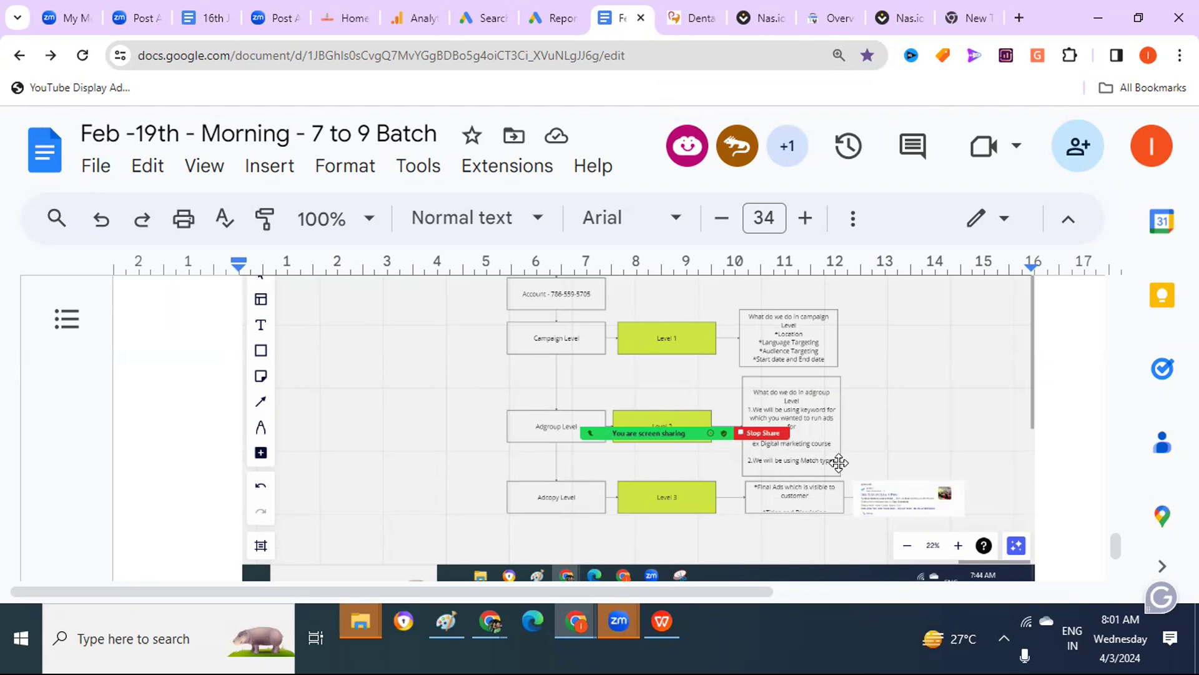
key("ctrl+minus")
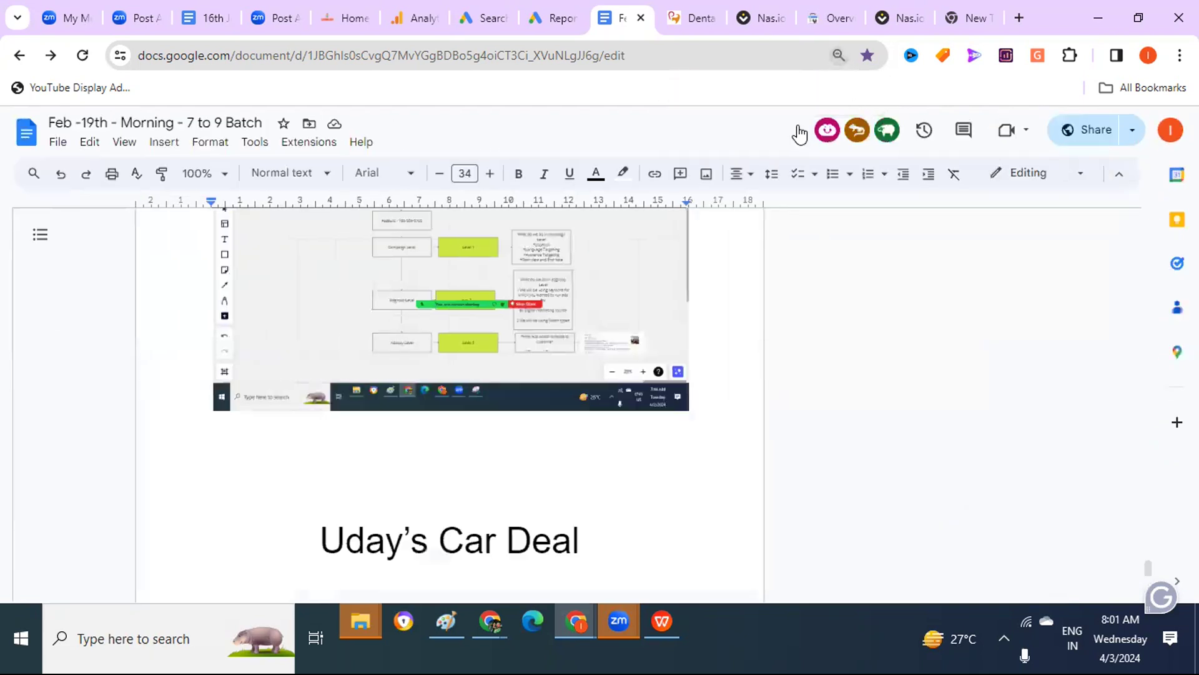
scroll(599, 396, "down", 15)
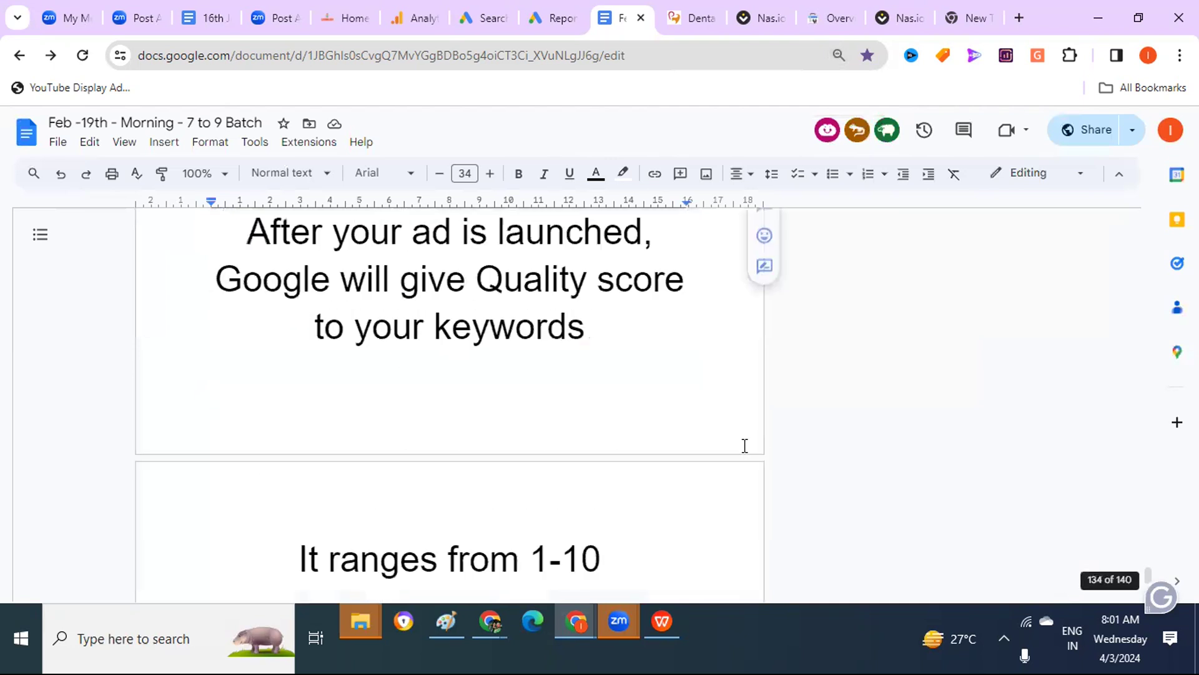
scroll(669, 458, "down", 20)
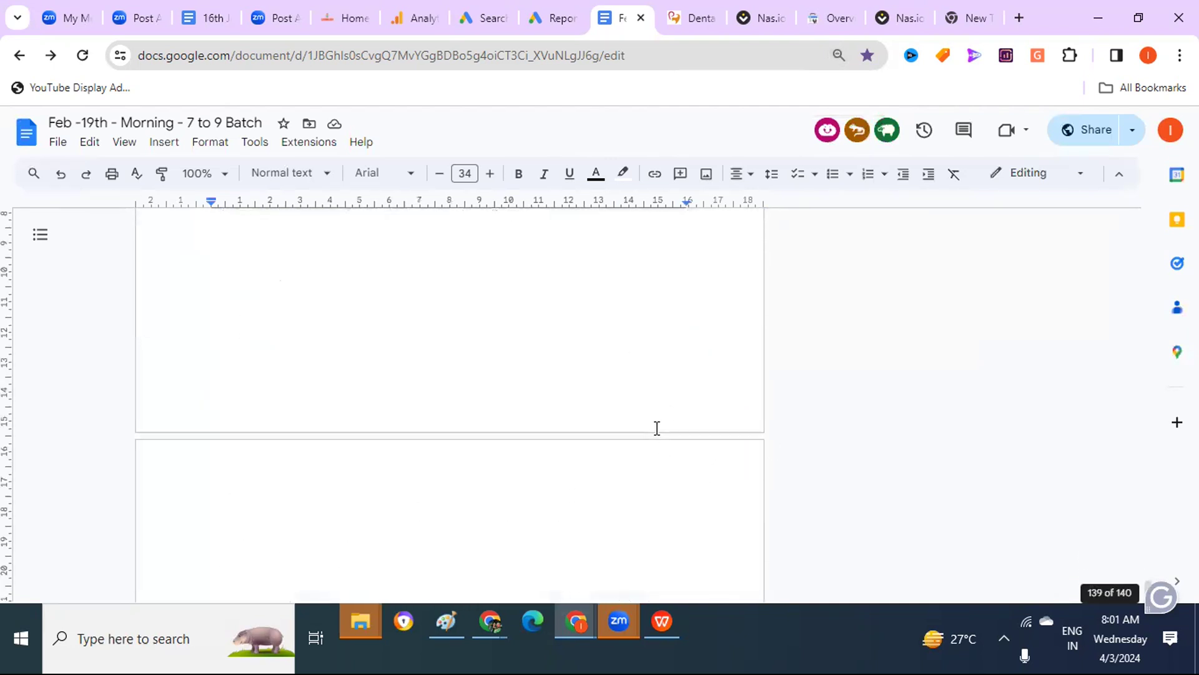
scroll(634, 398, "up", 8)
Below the list, type 'Note : Match types will be used at adgroup level'.
left_click(592, 447)
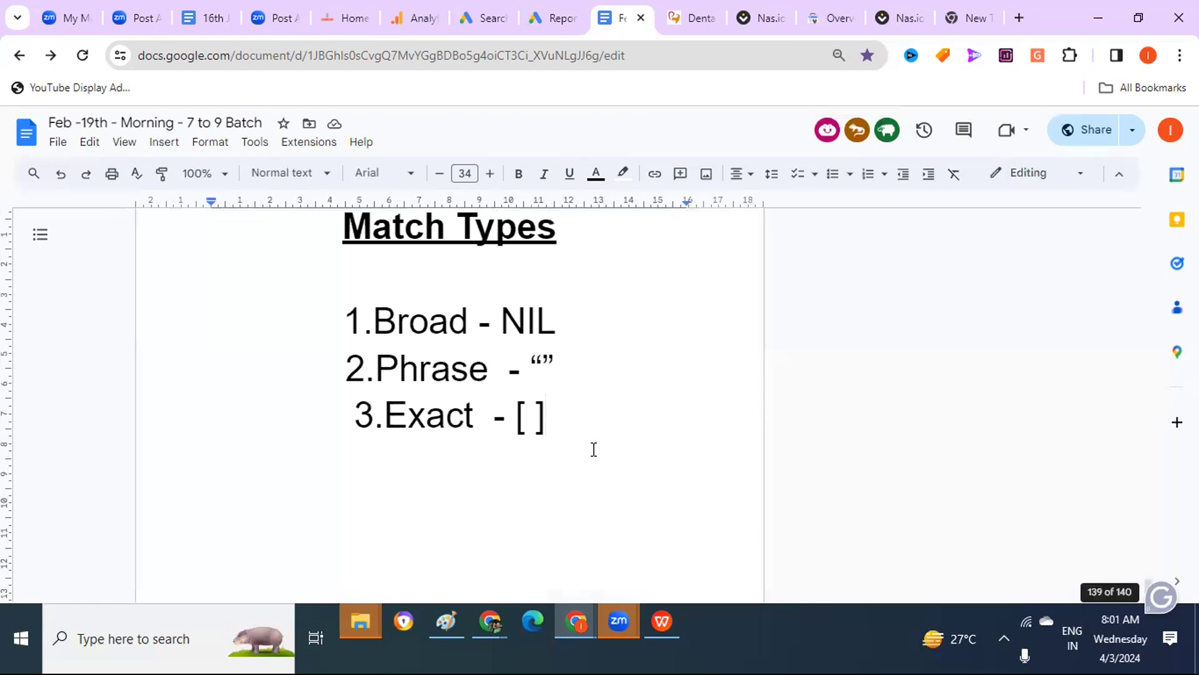
key("Return")
key("Return")
type("Note : ")
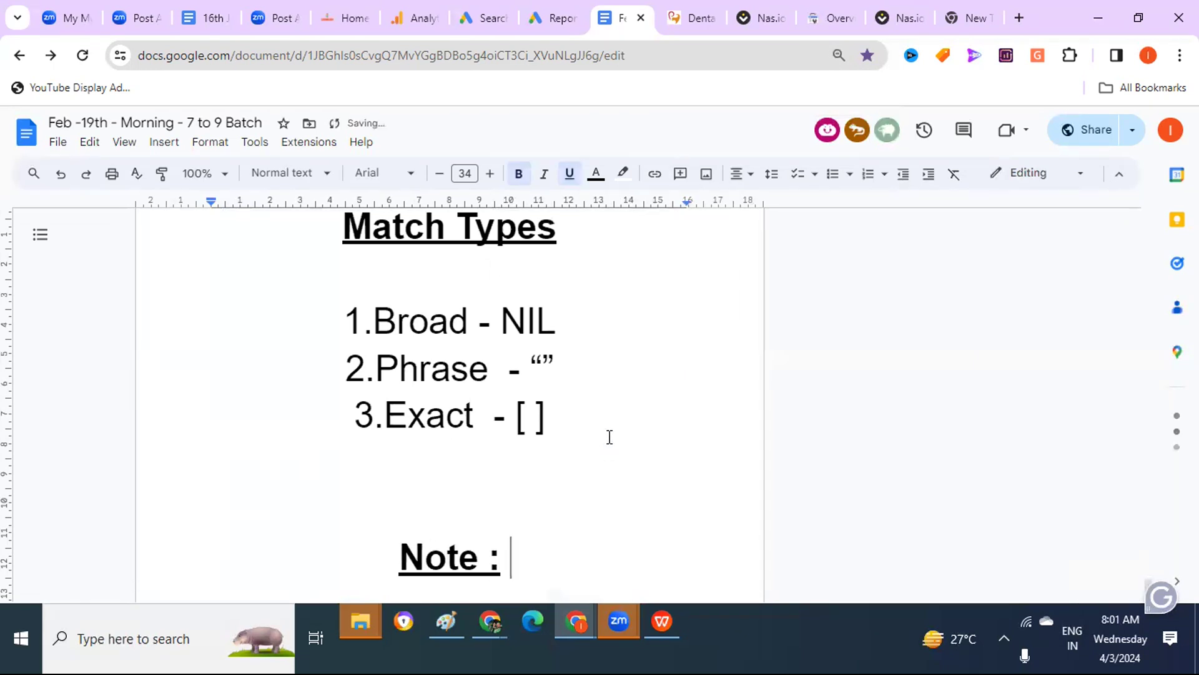
type("Match types")
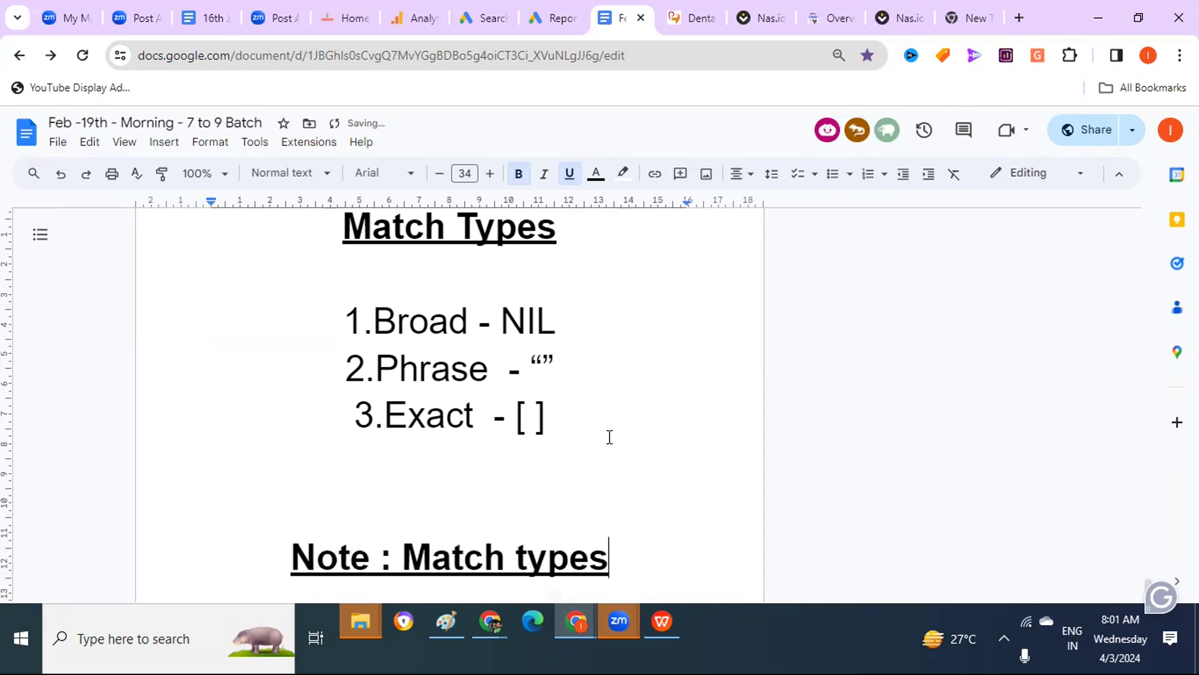
type(" will be use")
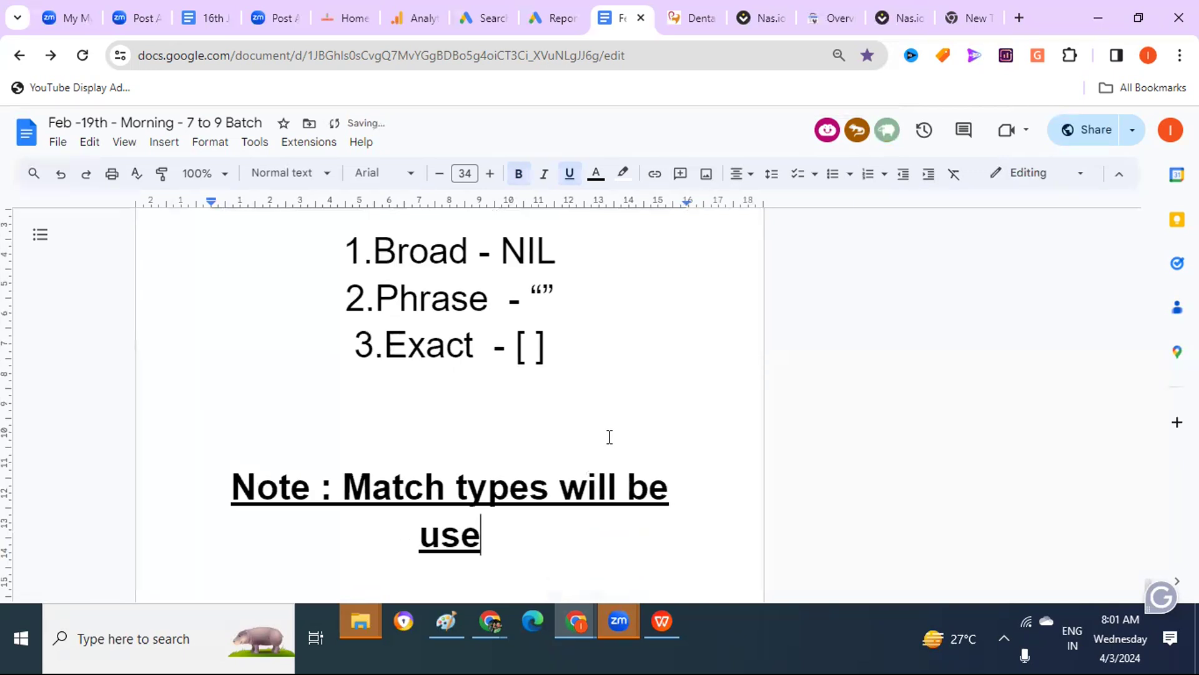
type("d at adgroup level")
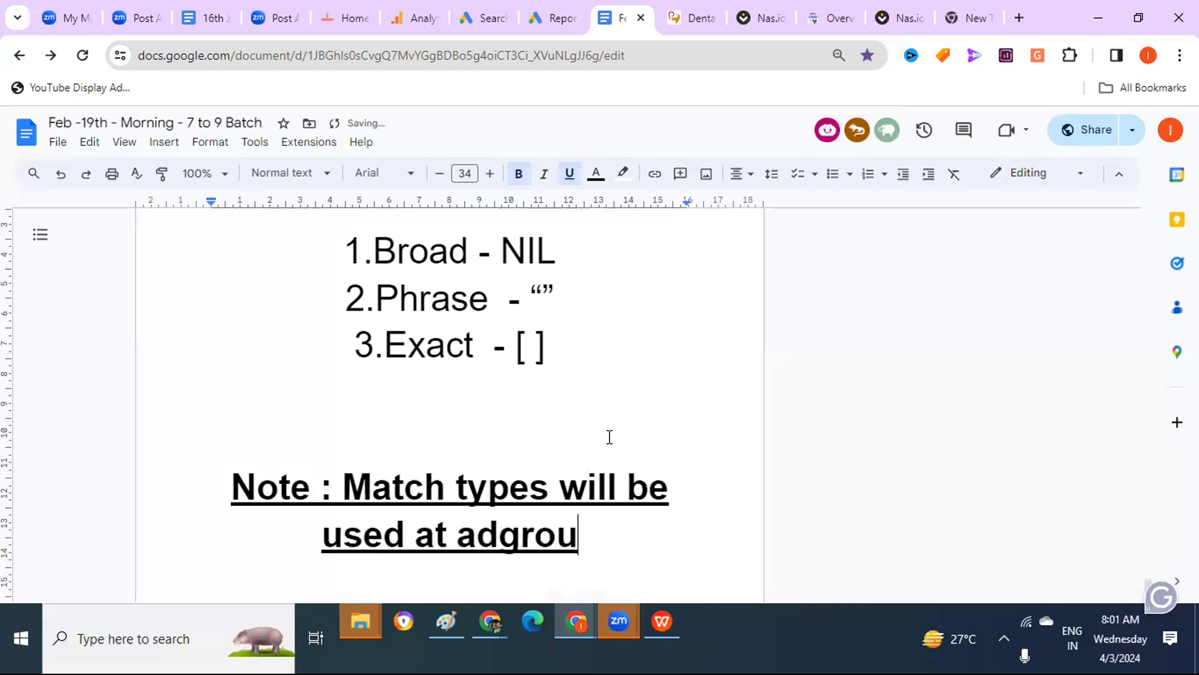
key("Return")
key("Return")
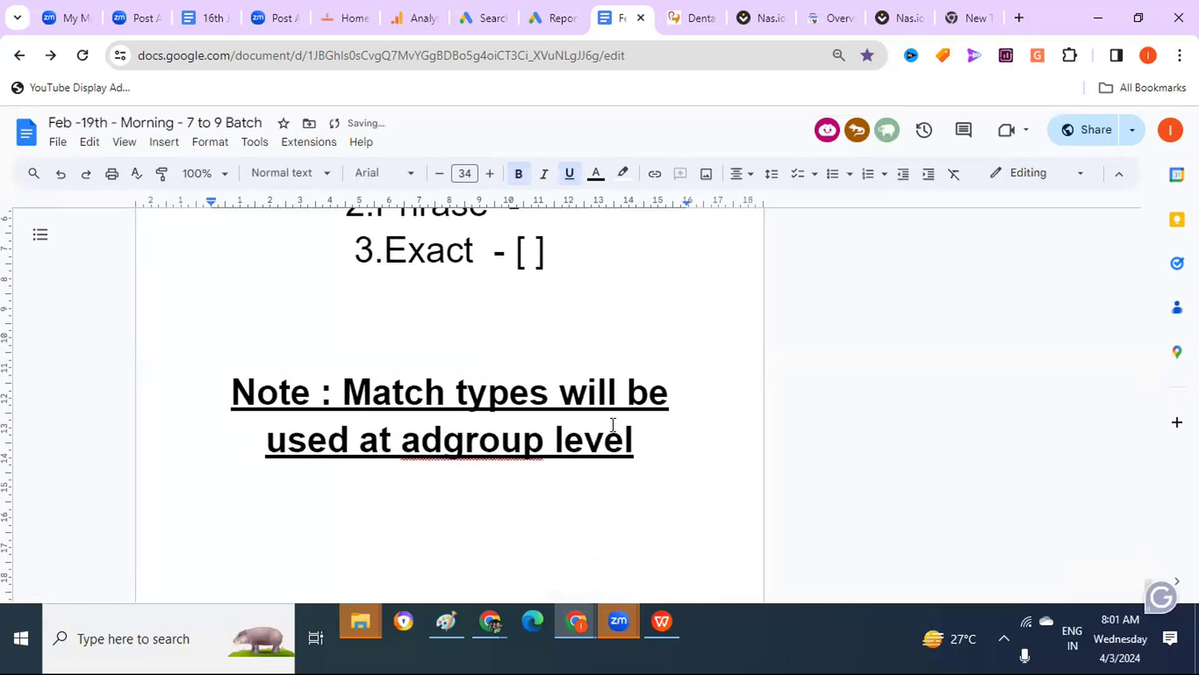
Number the note '1.' and add '2. Match types are only applicable to search campaigns'.
left_click(343, 388)
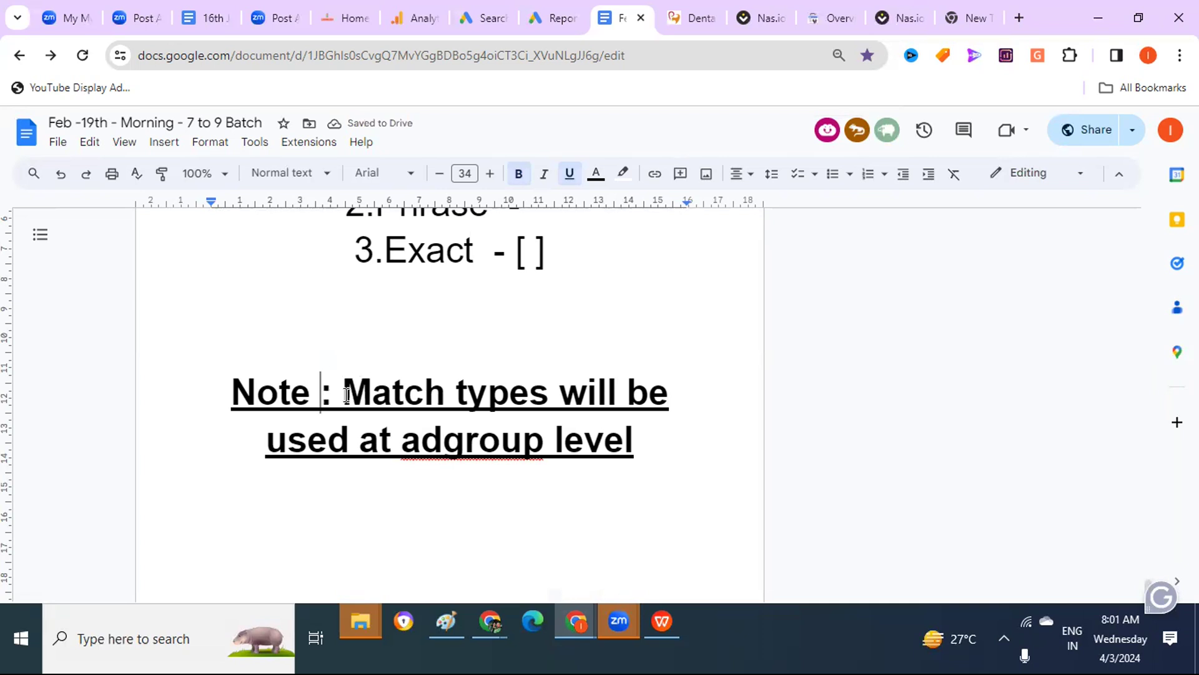
type("1.")
left_click(679, 469)
type("2")
key("BackSpace")
key("Return")
type("2.")
type(" Match ty")
type("pes are onl")
type("y appli")
type("cable to s")
type("earch campaig")
type("ns")
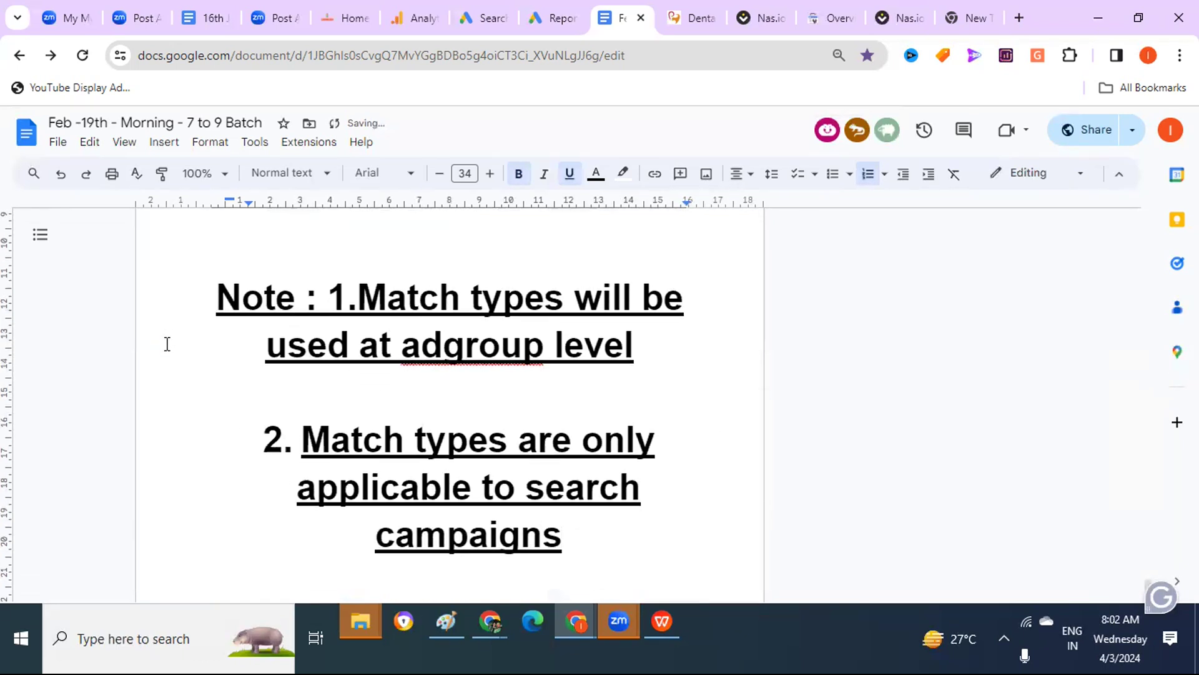
Apply green highlight to the first and second numbered note points.
left_click_drag(305, 297, 627, 359)
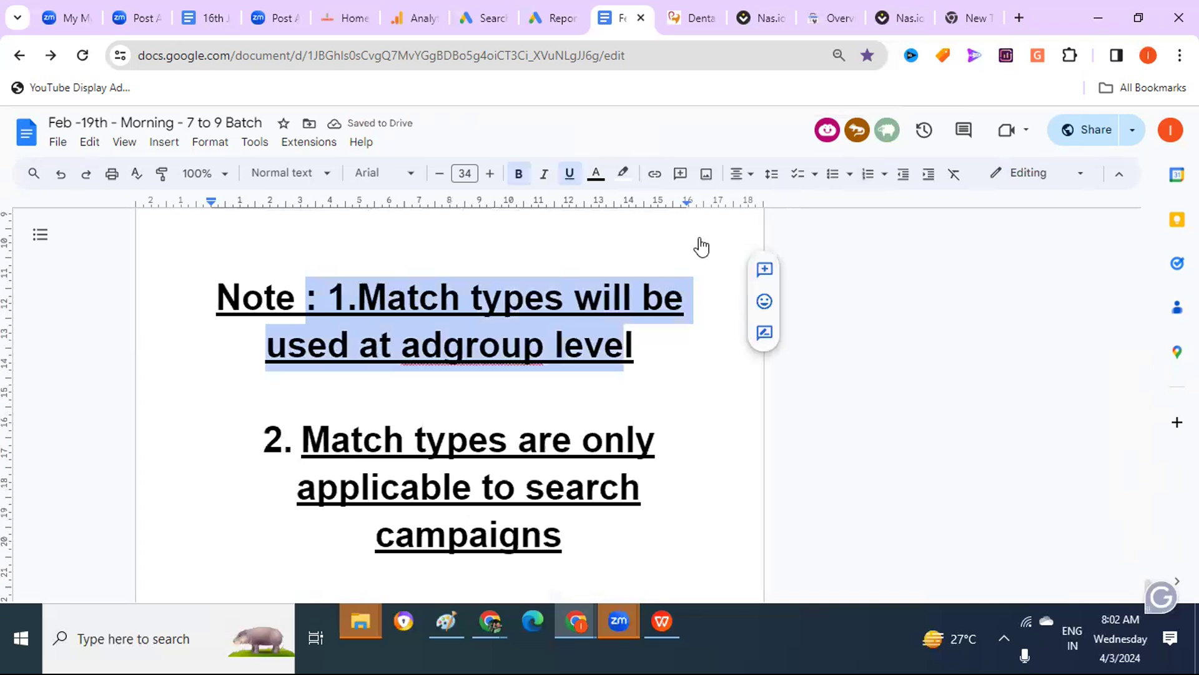
left_click(592, 487)
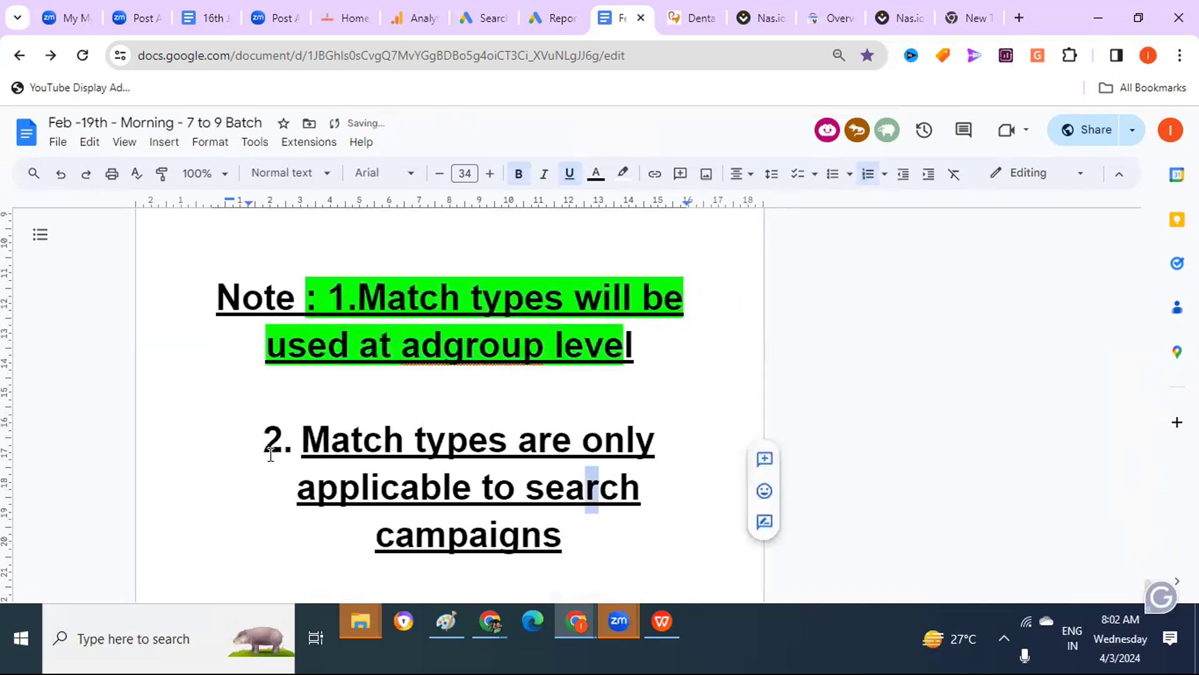
triple_click(608, 533)
left_click(623, 173)
left_click(694, 245)
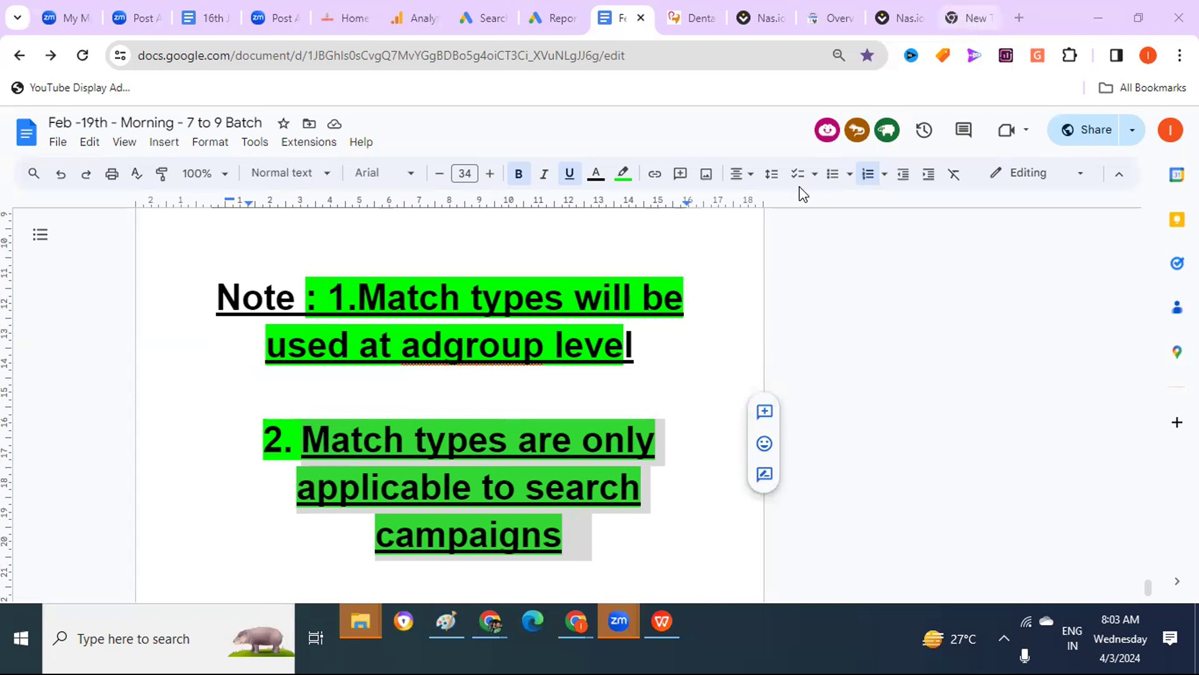
In the new tab, search 'match type in google ads' and open the Google Ads Help result.
key("ctrl+9")
type("match type in google ads")
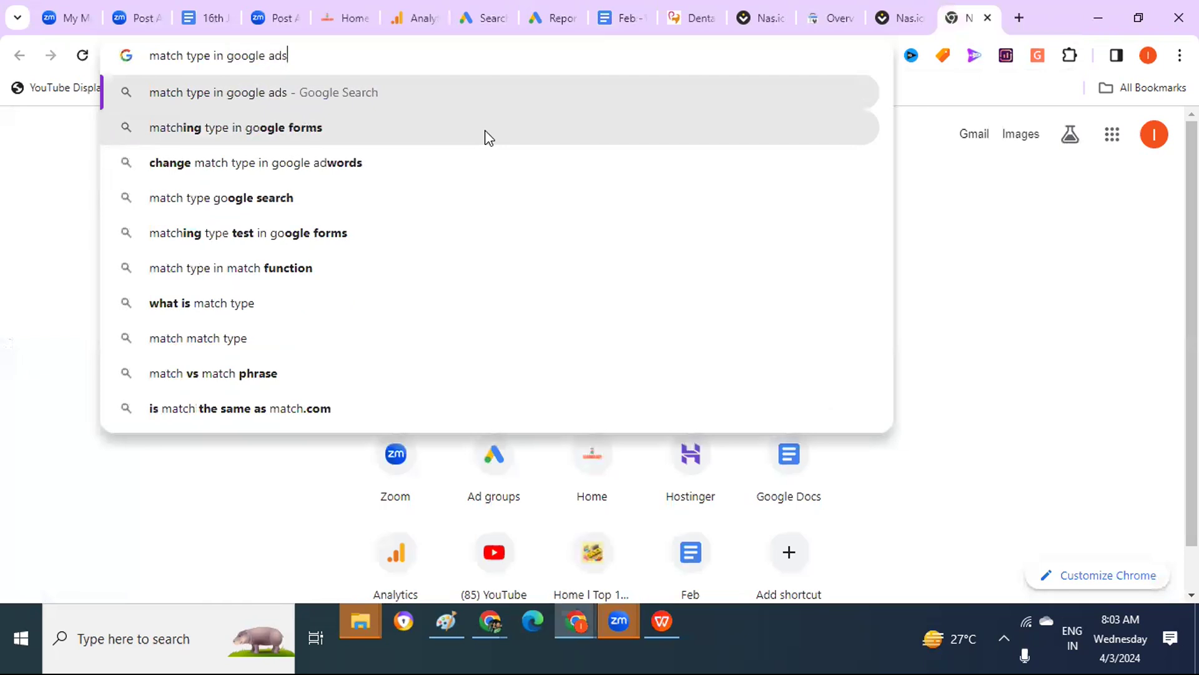
key("Return")
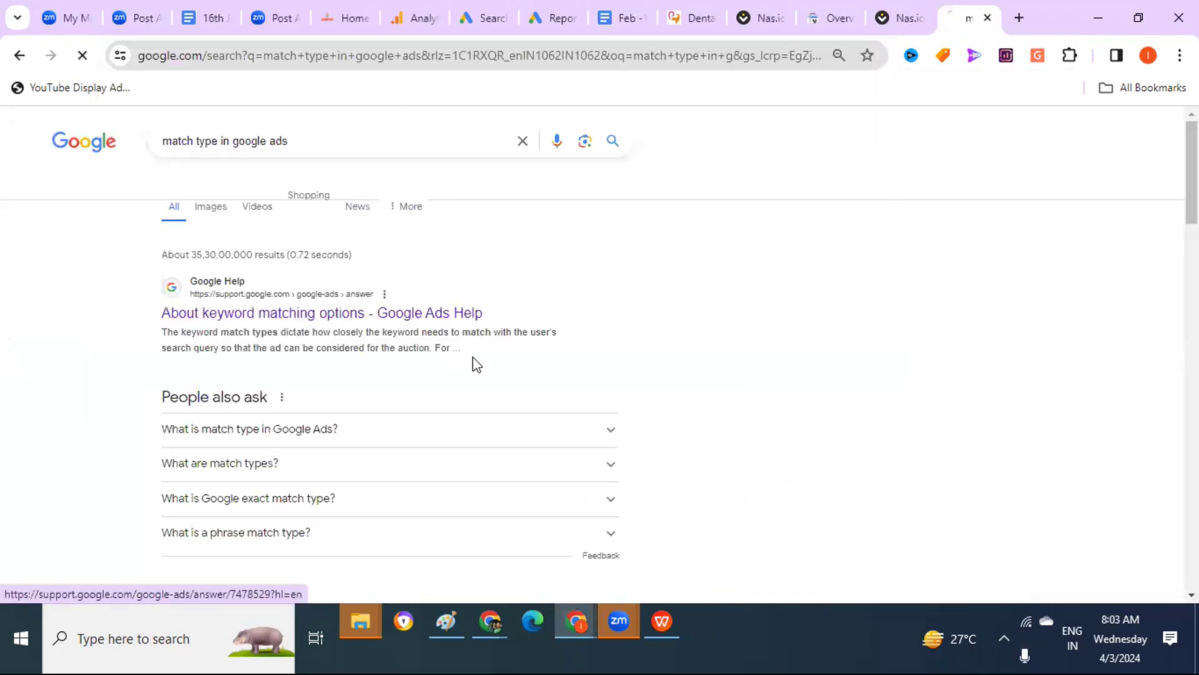
left_click(461, 351)
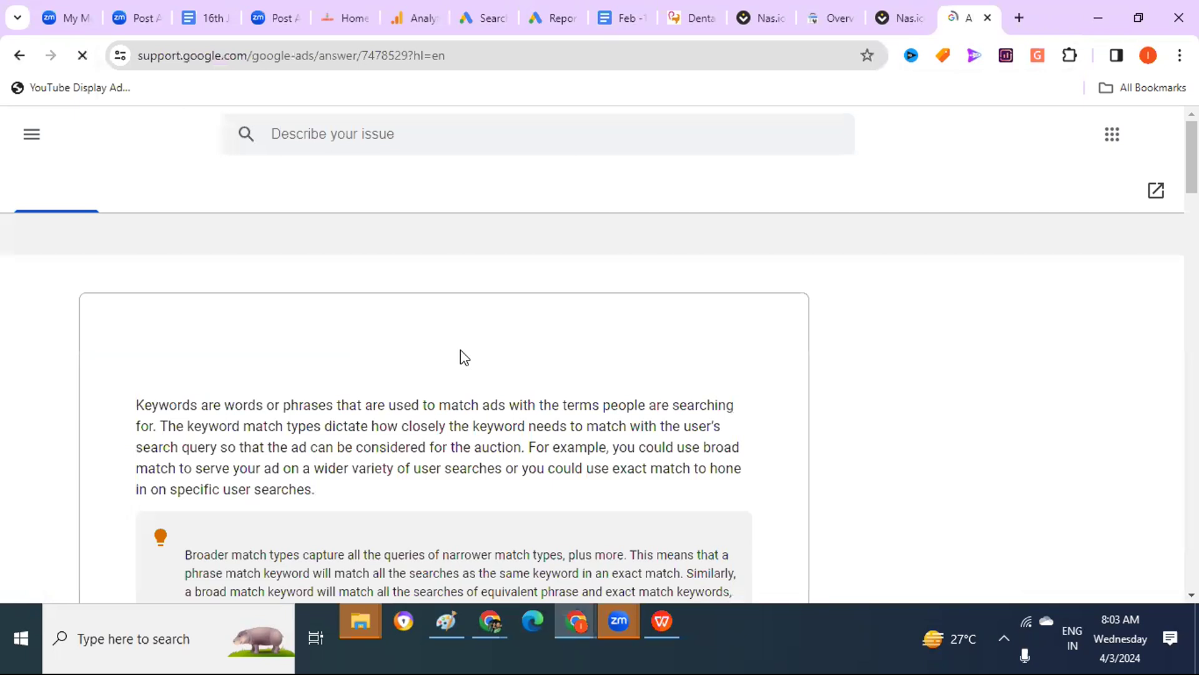
Skim the article, selecting the 'About keyword matching options' heading and its opening paragraph.
scroll(437, 259, "down", 3)
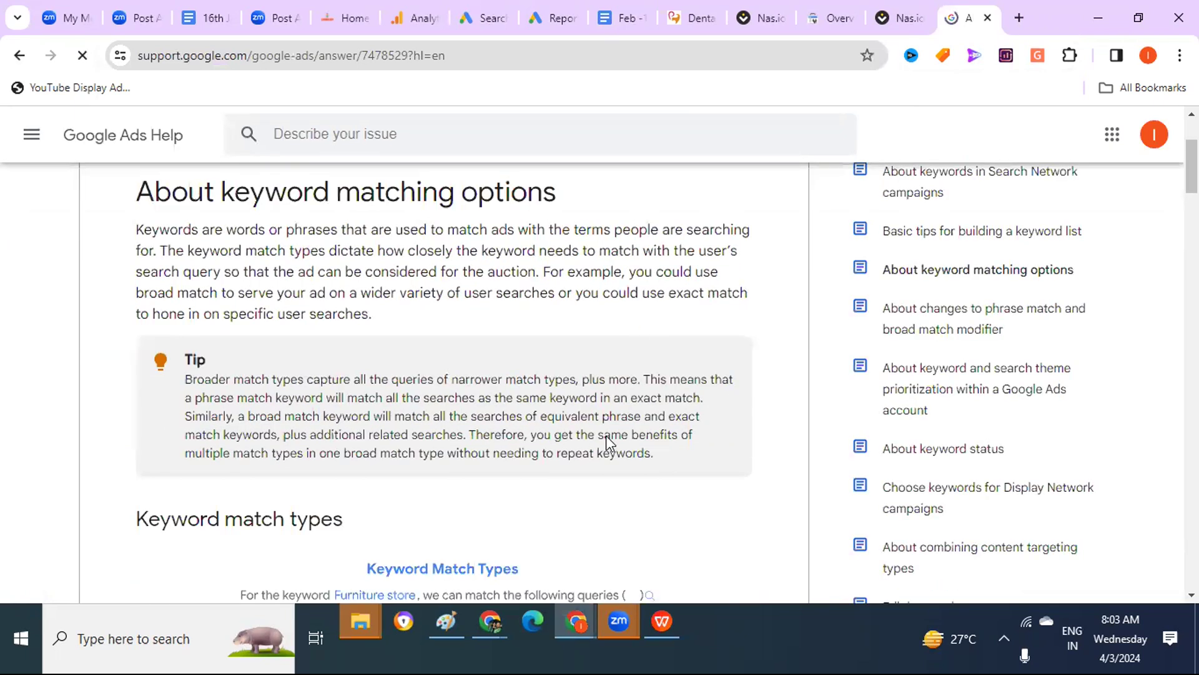
scroll(575, 348, "down", 3)
scroll(580, 349, "down", 2)
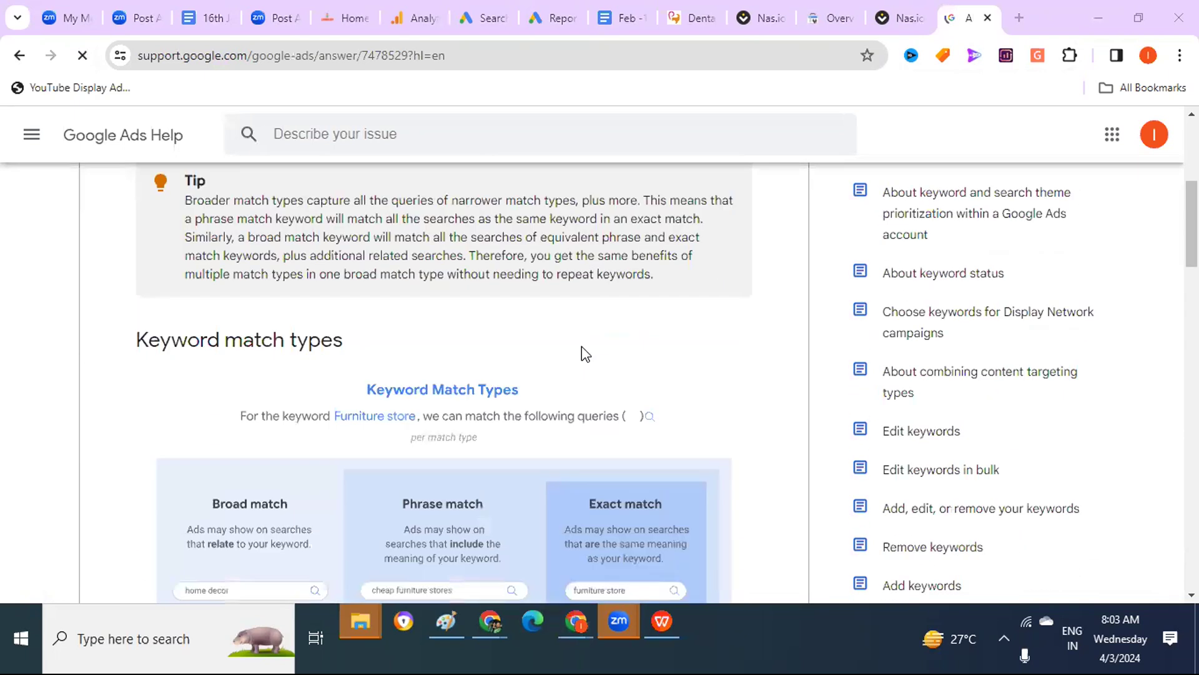
scroll(581, 350, "up", 5)
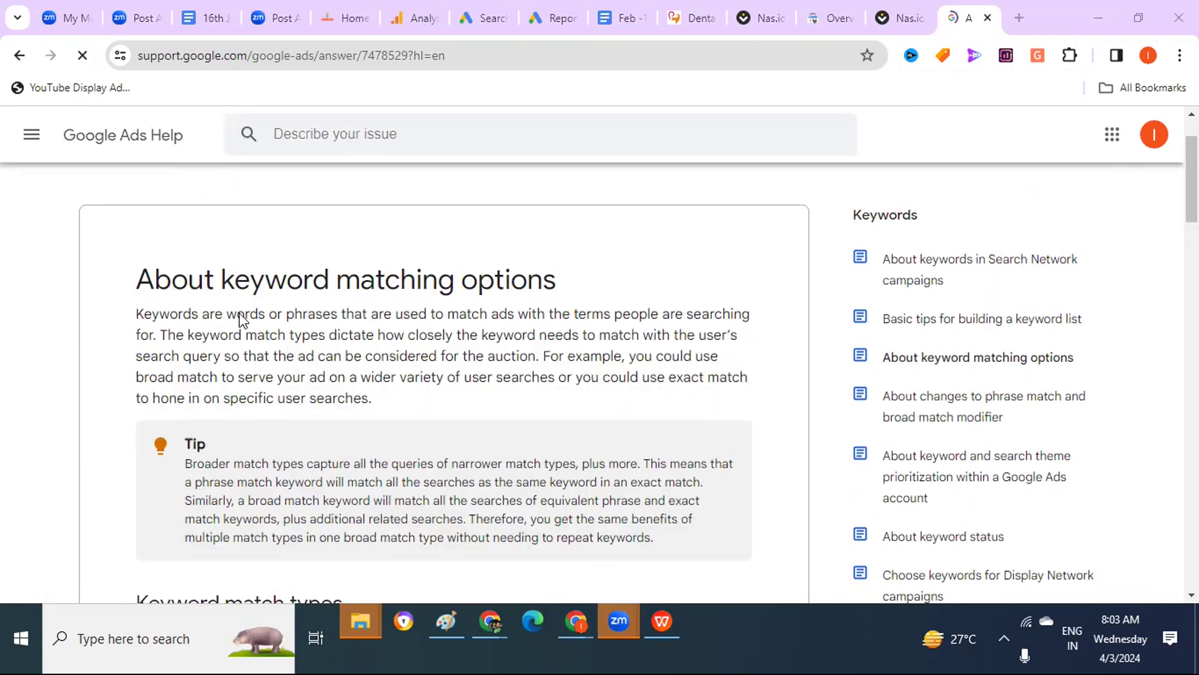
left_click_drag(102, 281, 677, 292)
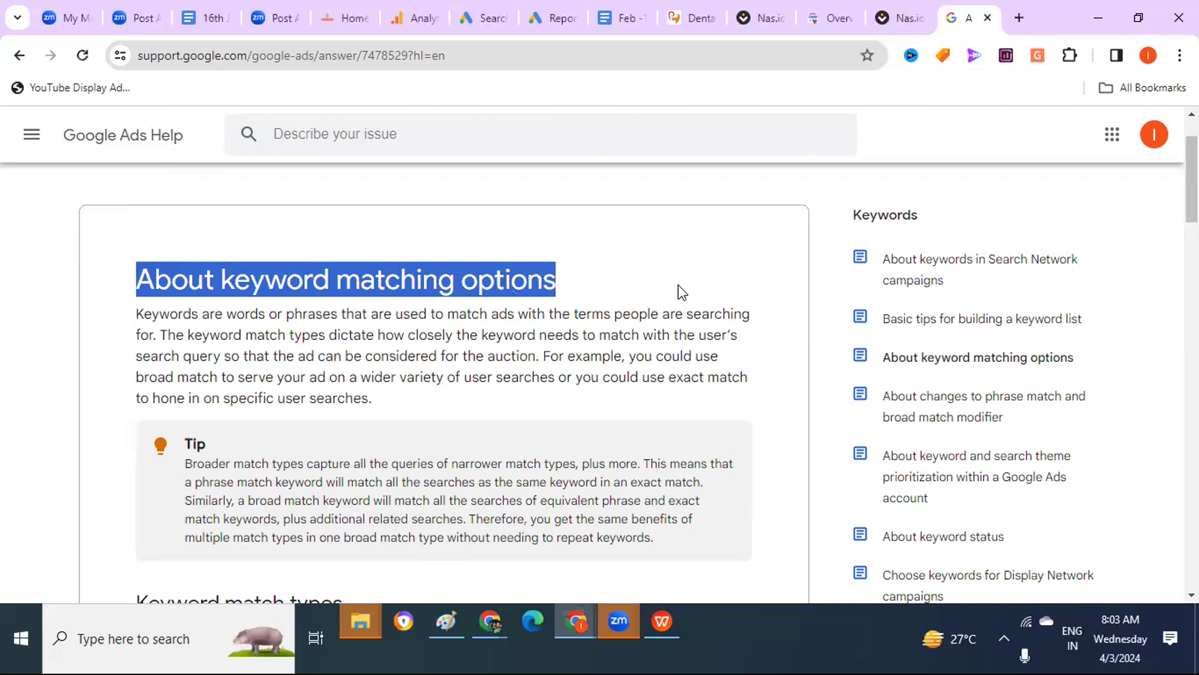
left_click(677, 165)
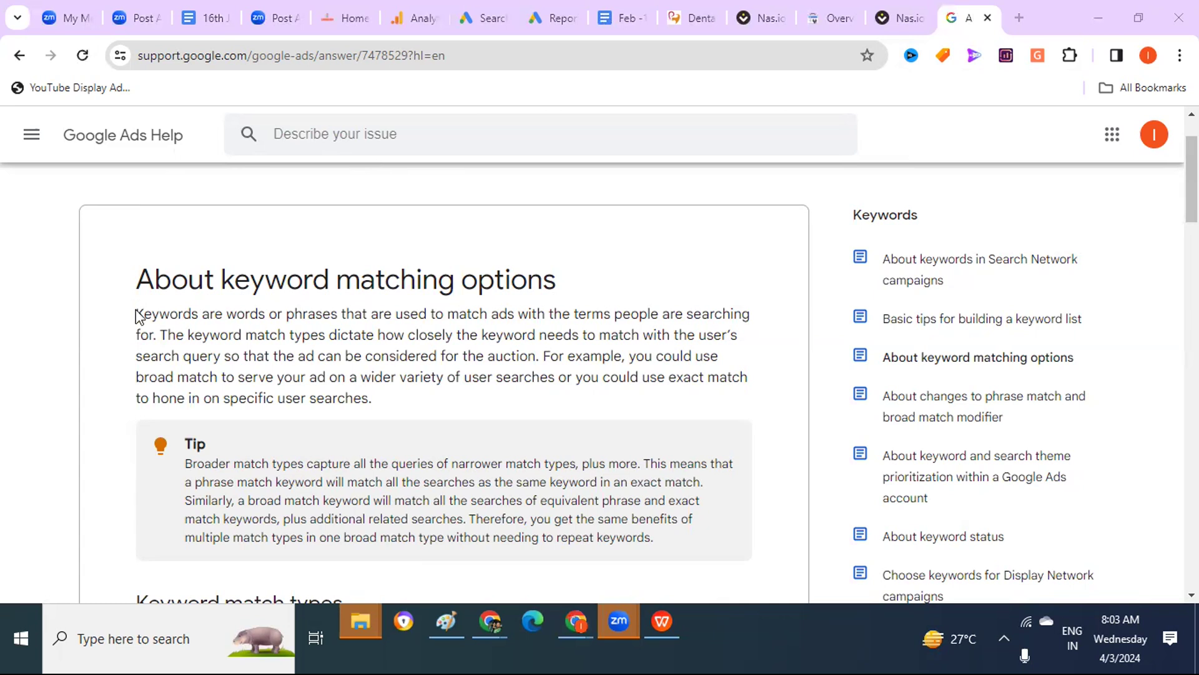
left_click_drag(136, 313, 436, 396)
left_click(664, 413)
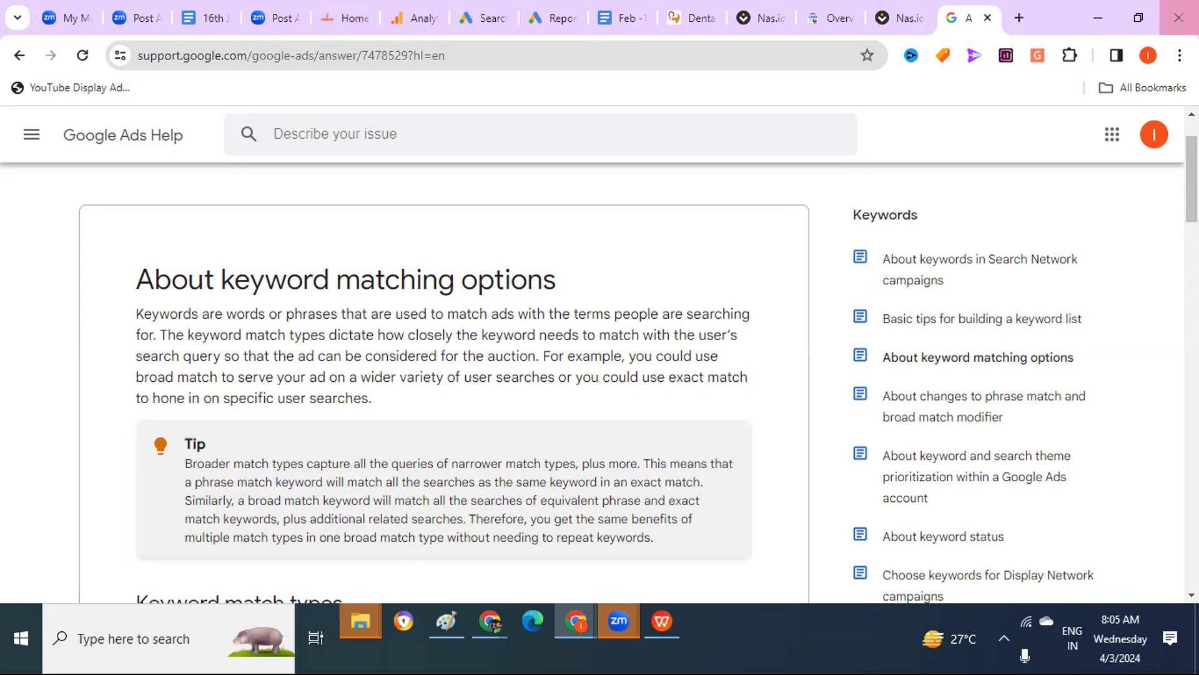
Scroll down, expand the Broad match section and highlight its syntax sentence.
scroll(382, 292, "down", 4)
scroll(267, 266, "down", 3)
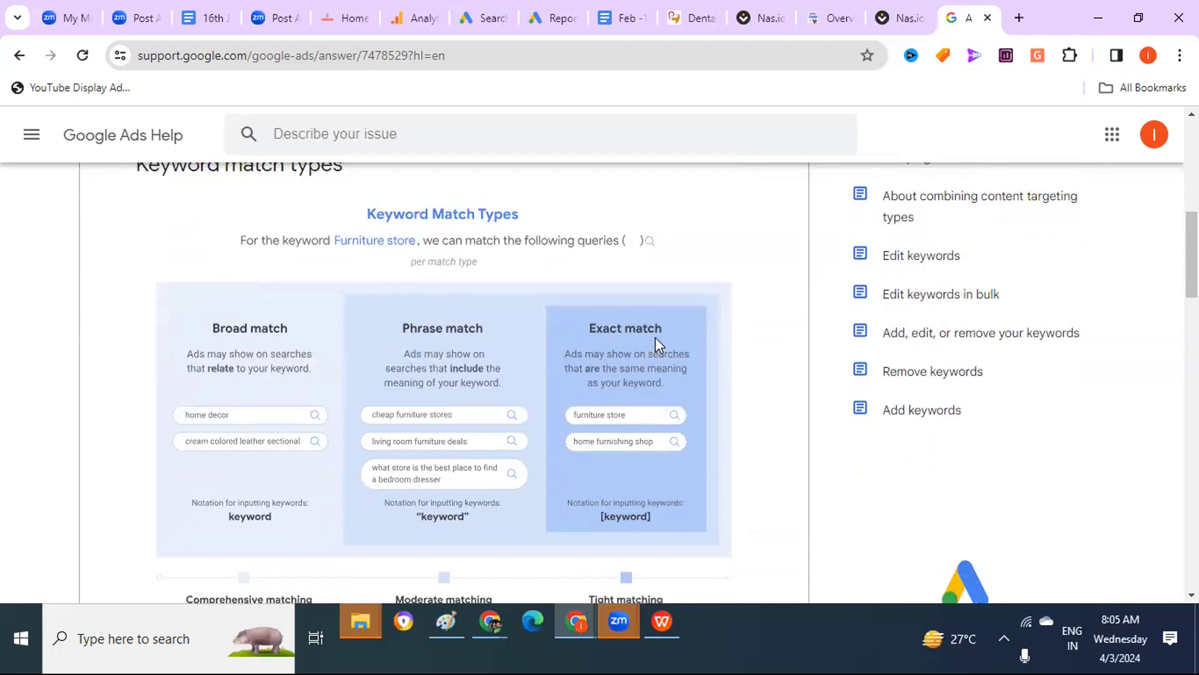
scroll(375, 337, "down", 5)
left_click(429, 331)
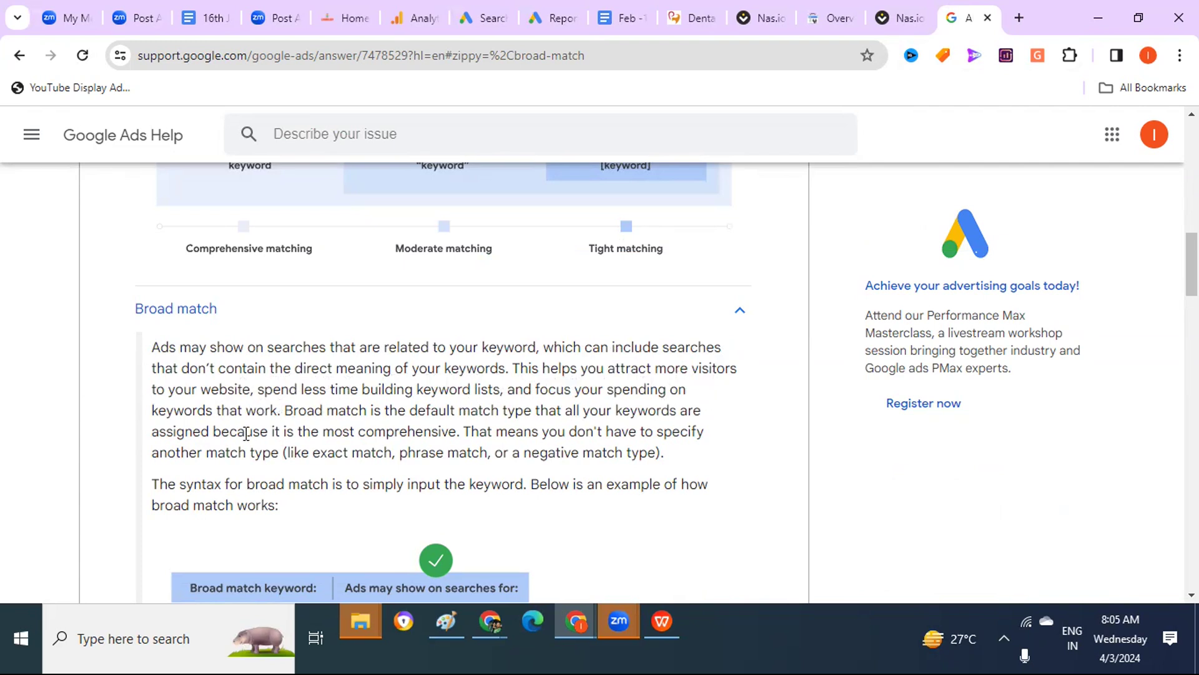
scroll(312, 438, "down", 1)
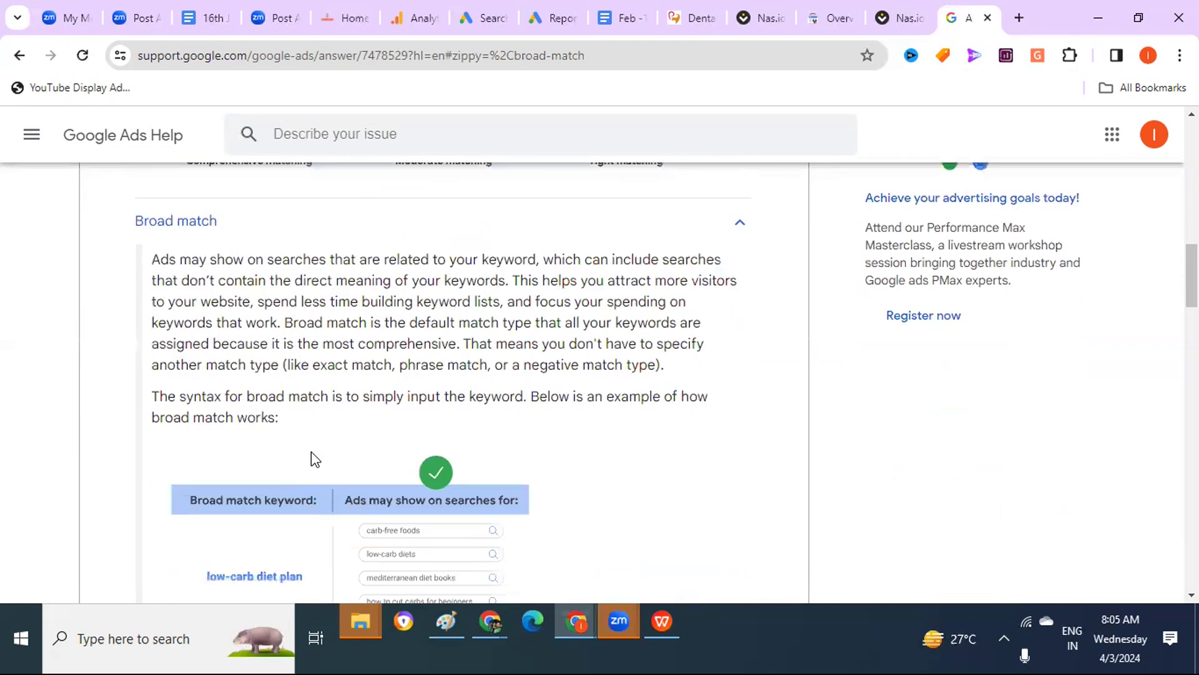
scroll(355, 428, "up", 1)
left_click_drag(666, 590, 767, 534)
left_click(769, 534)
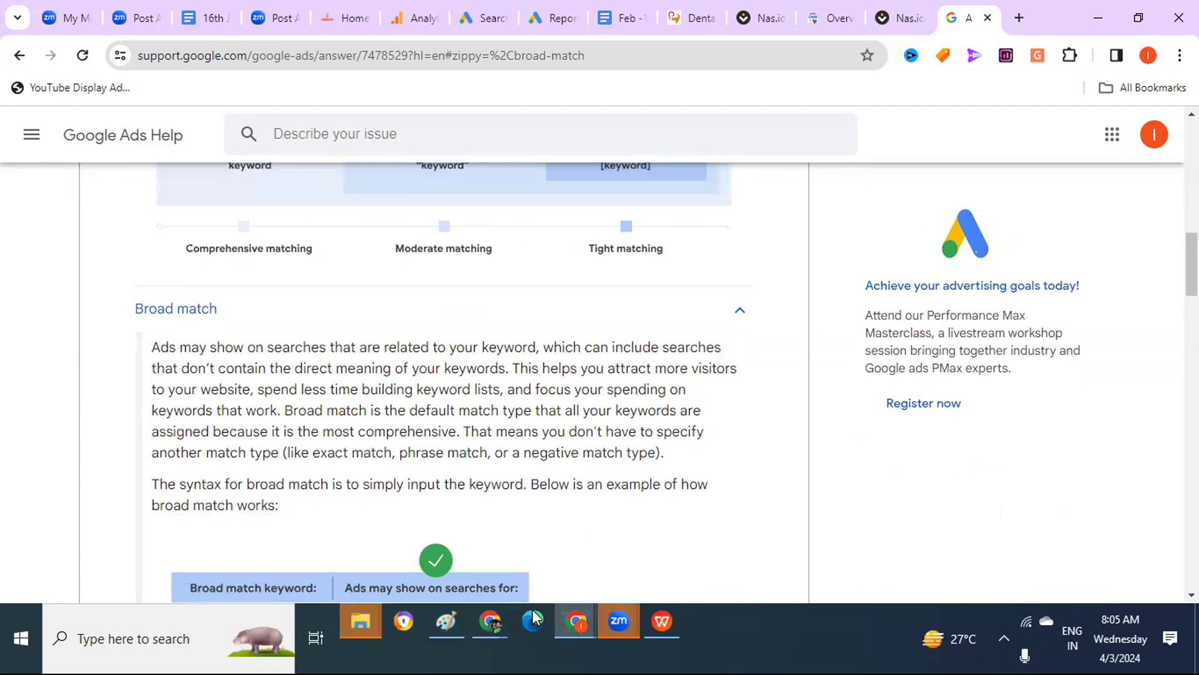
mouse_move(497, 624)
In the Feb-19th notes, start a new page after the note with highlight set to None.
left_click(606, 25)
key("End")
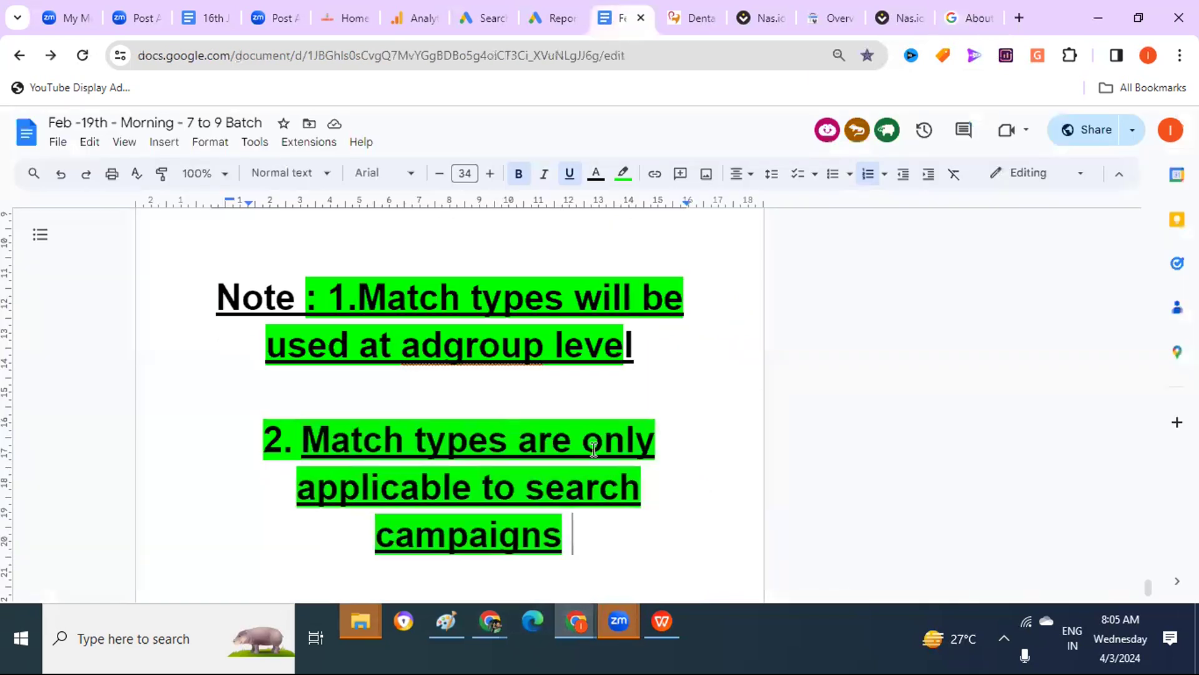
key("Return")
key("ctrl+Return")
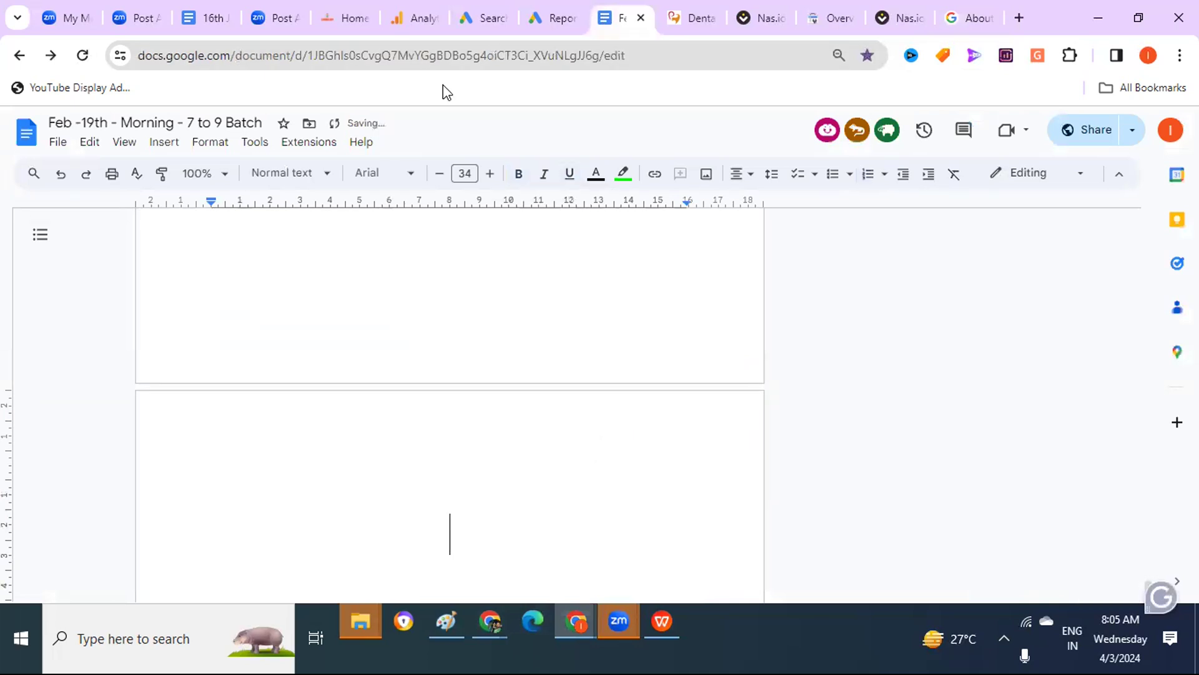
left_click(622, 173)
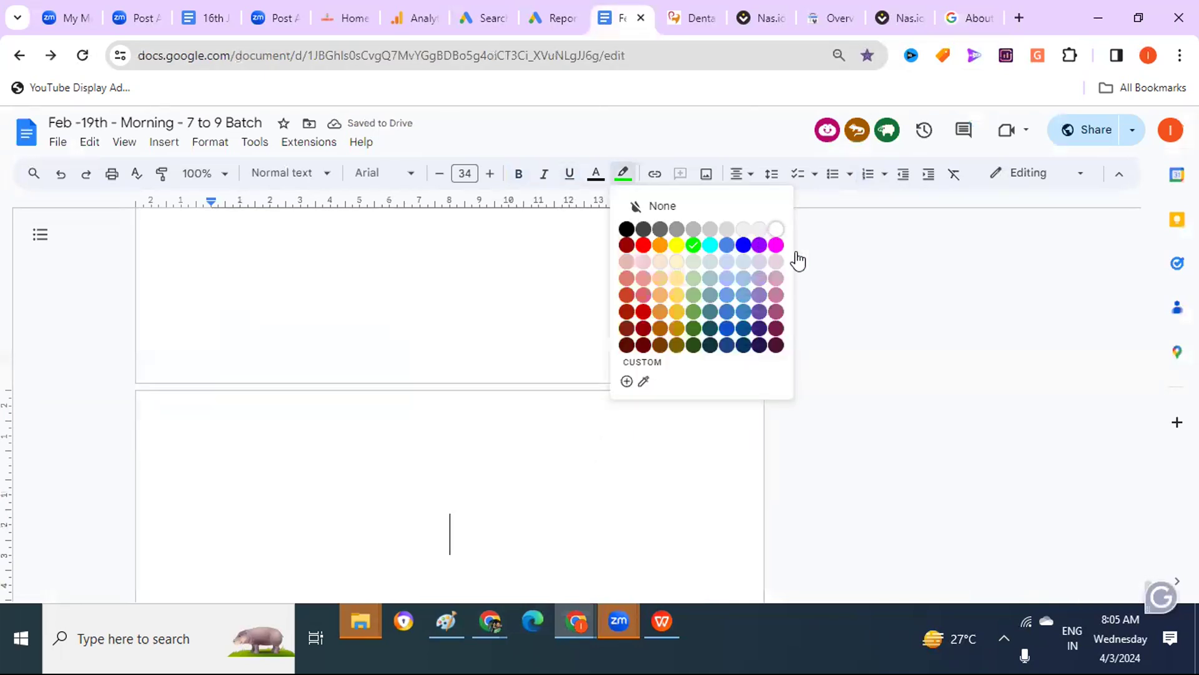
left_click(819, 419)
Type the heading 'Broad Match :' and an example line: a person's name, then 'Red Apple - NIL'.
type("Bro")
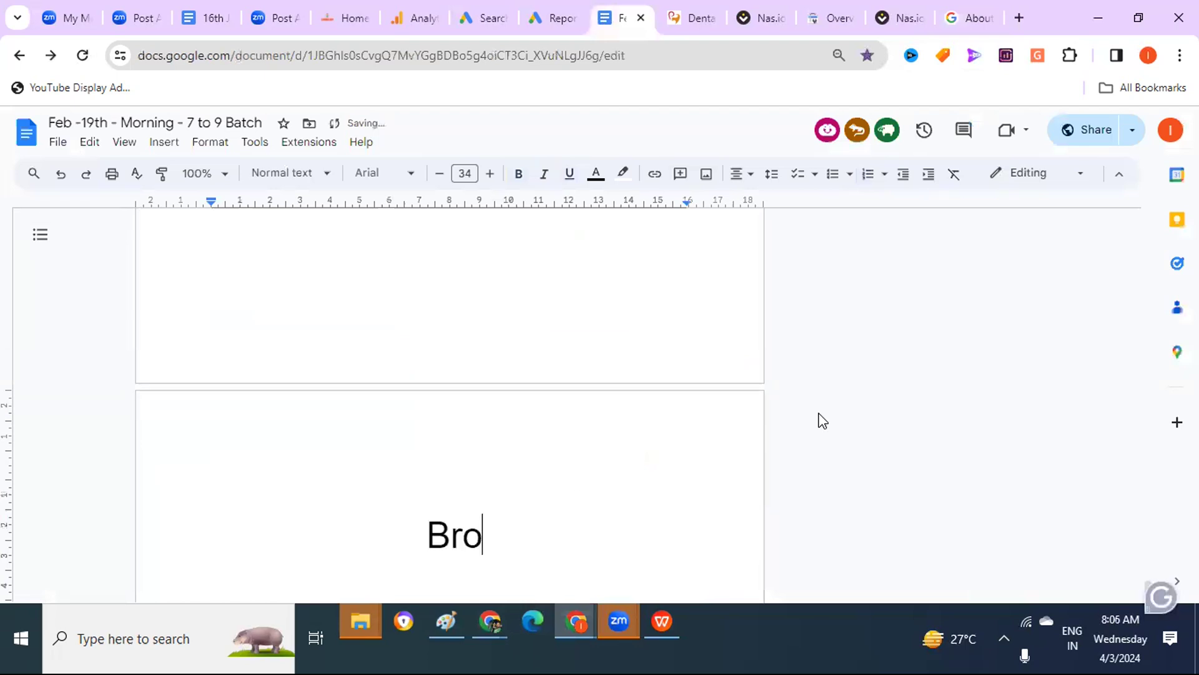
type("ad Match :")
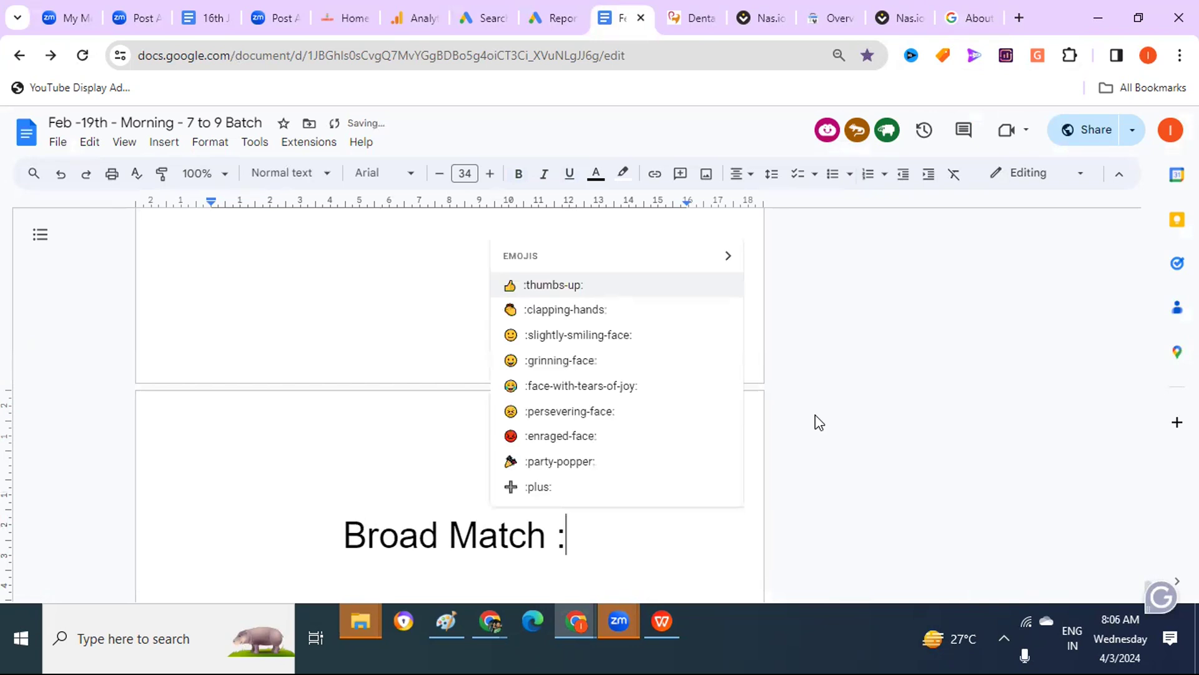
key("Return")
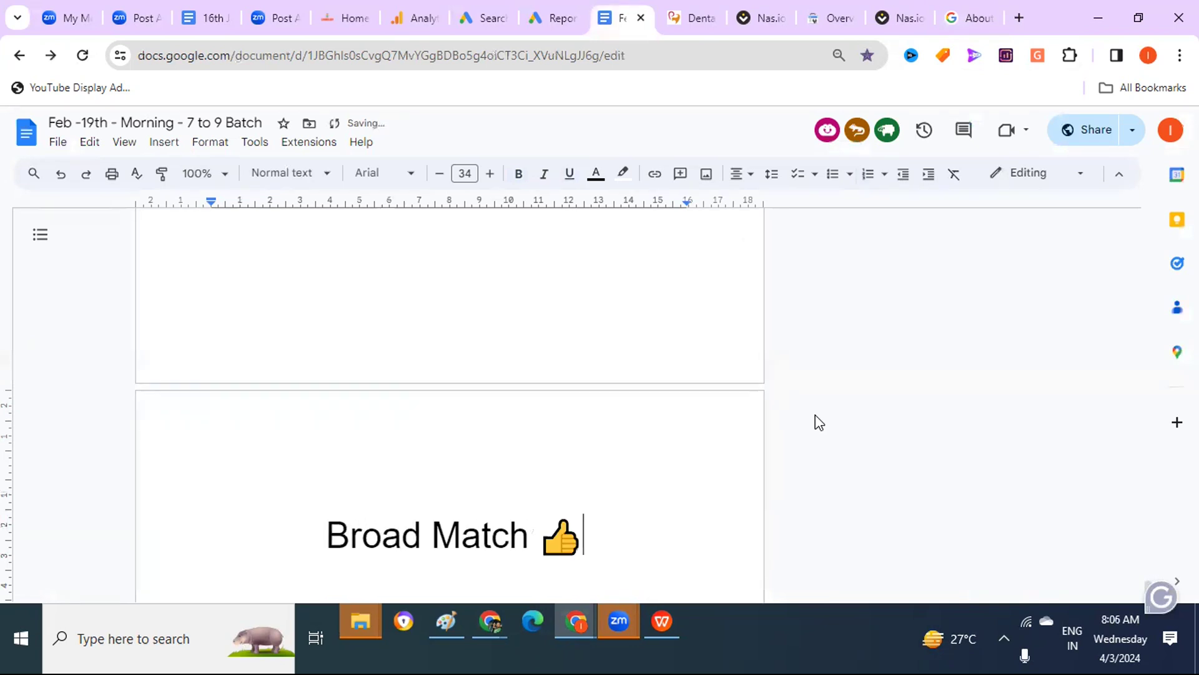
key("BackSpace")
type(":")
key("Return")
key("Return")
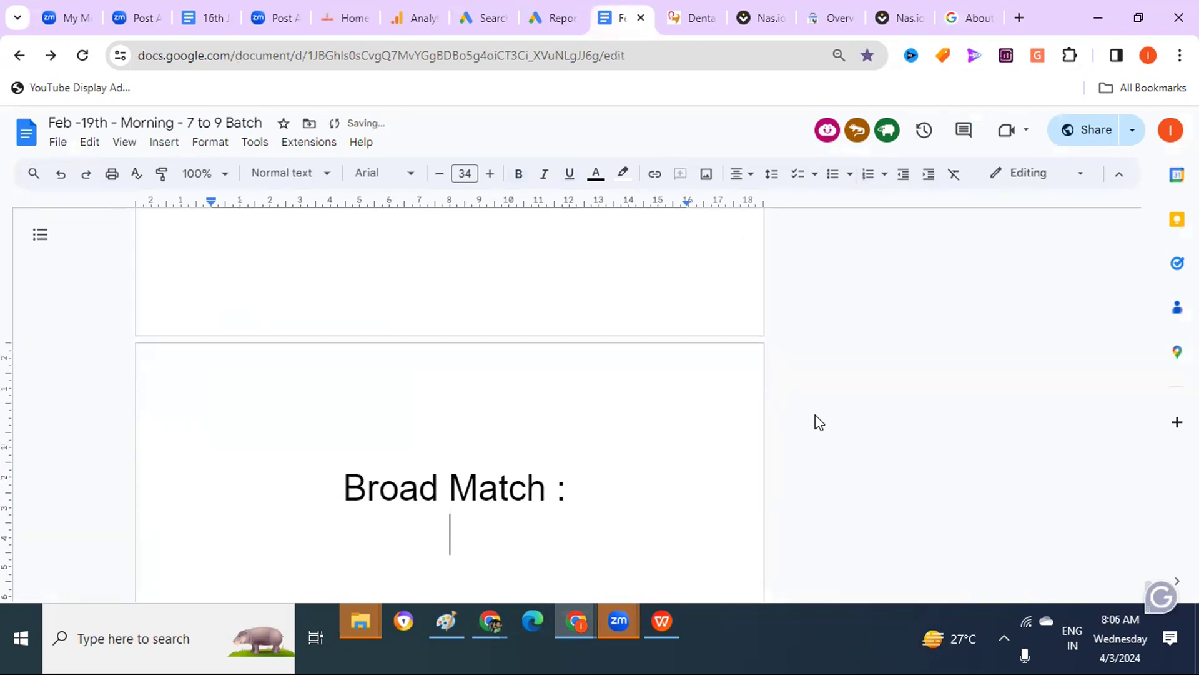
type("Shiva -")
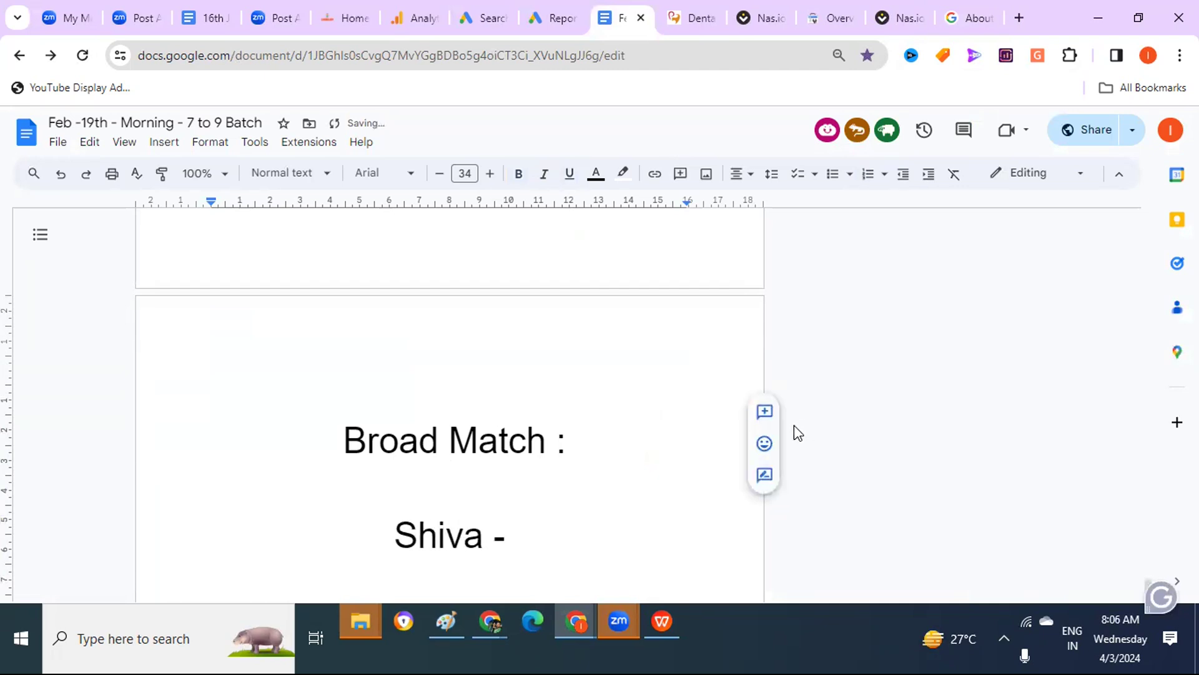
type(" Red Apple ")
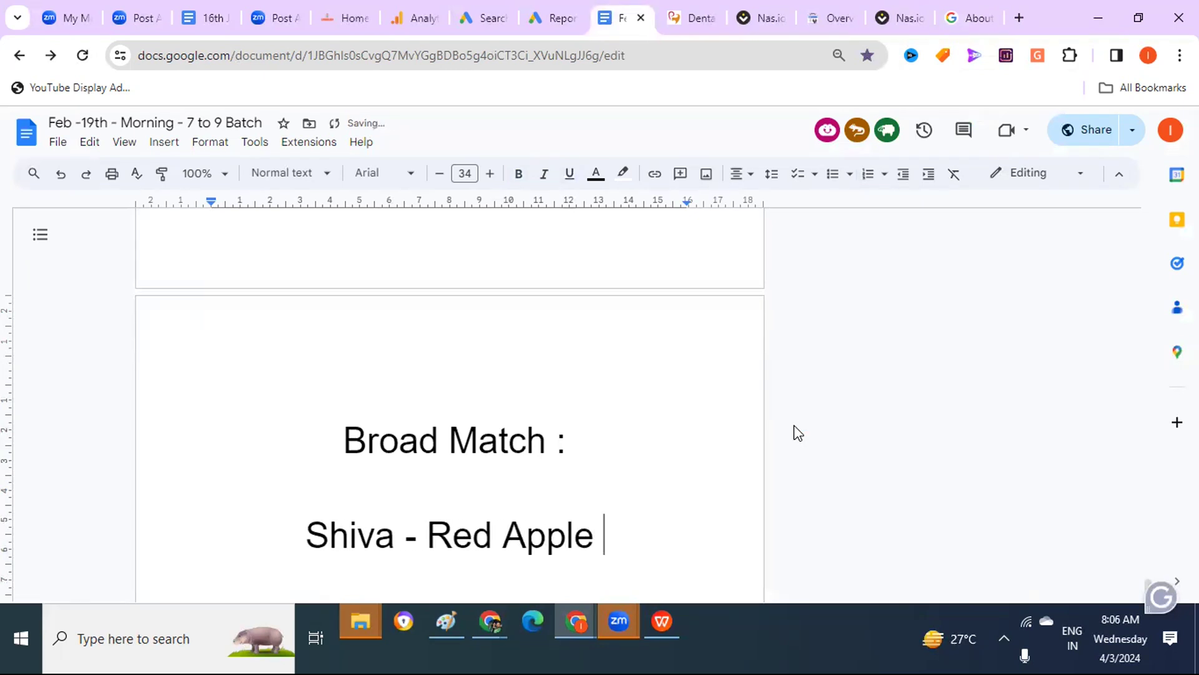
type("- NIL")
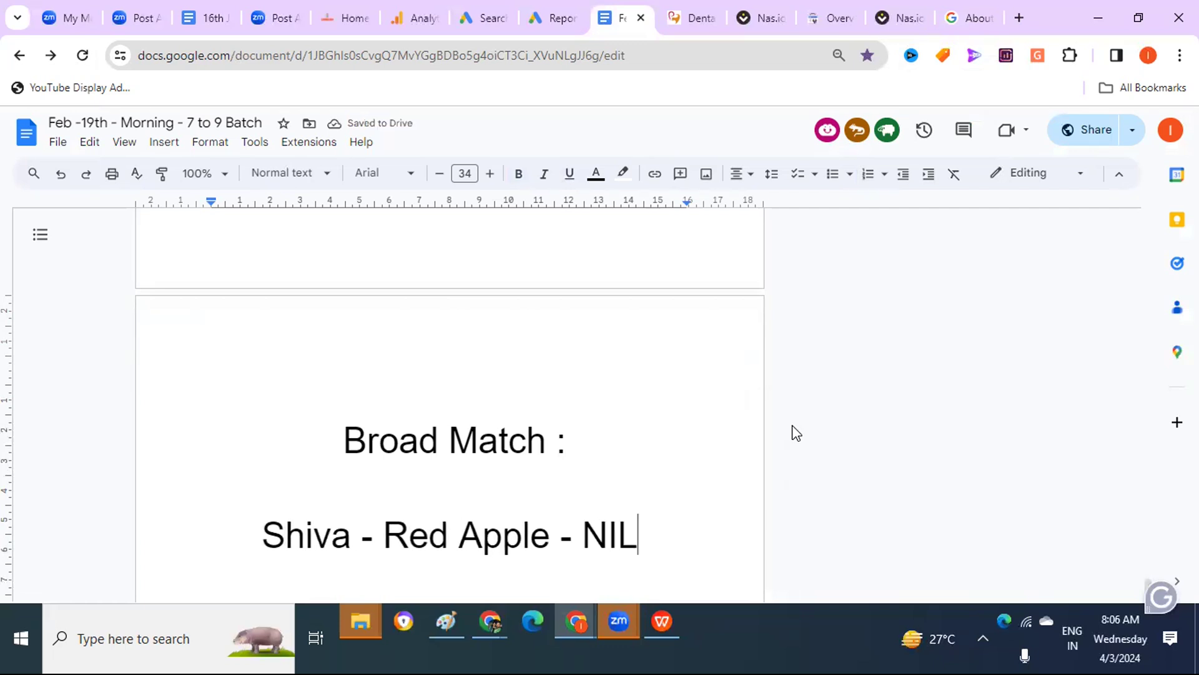
key("Return")
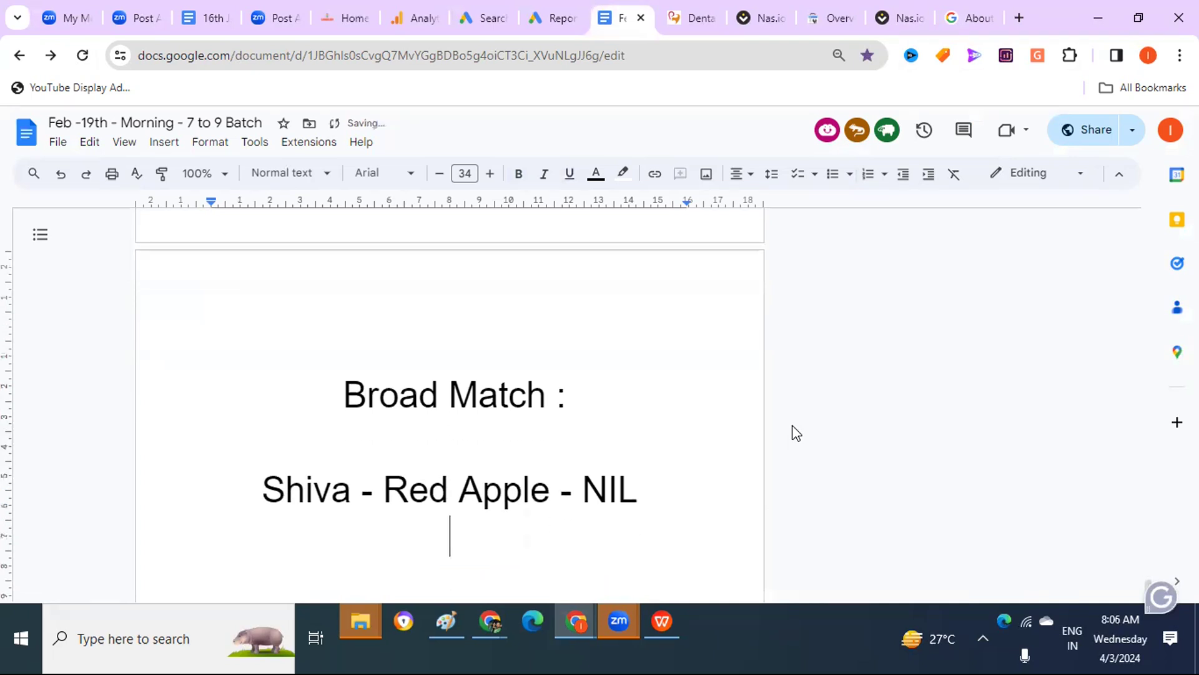
Type the second example line: another person's name followed by '- Green Apple -'.
type("Usere")
key("BackSpace")
key("BackSpace")
key("BackSpace")
key("BackSpace")
key("BackSpace")
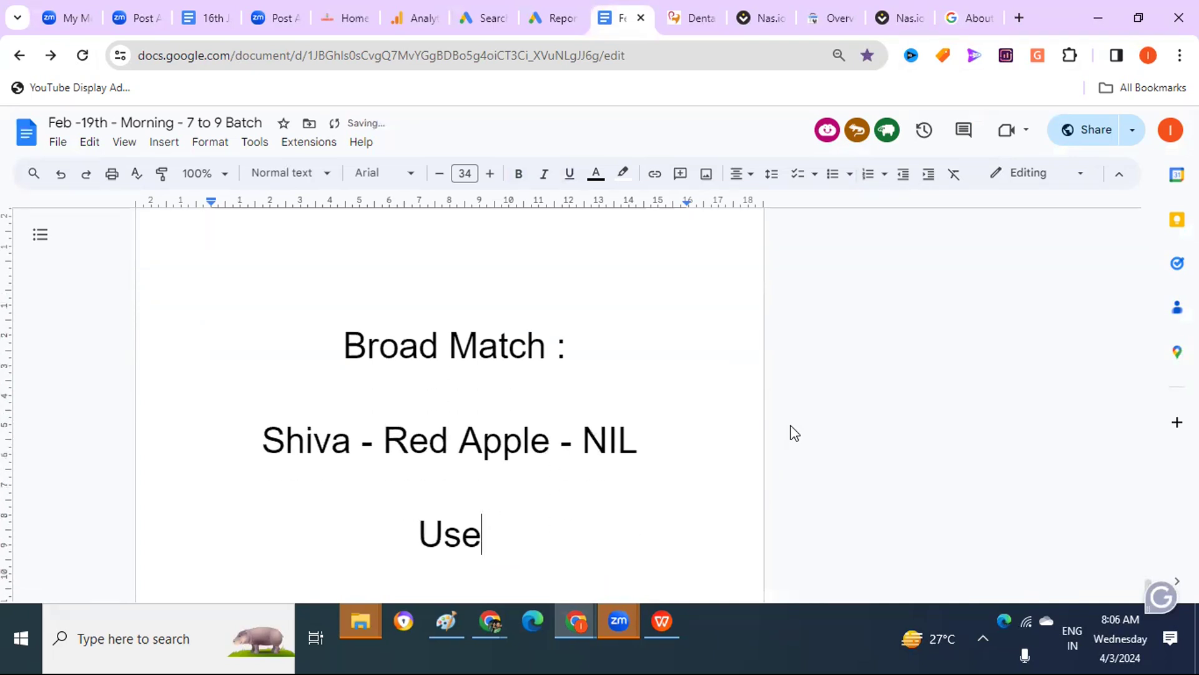
type("Raj Kumar- ")
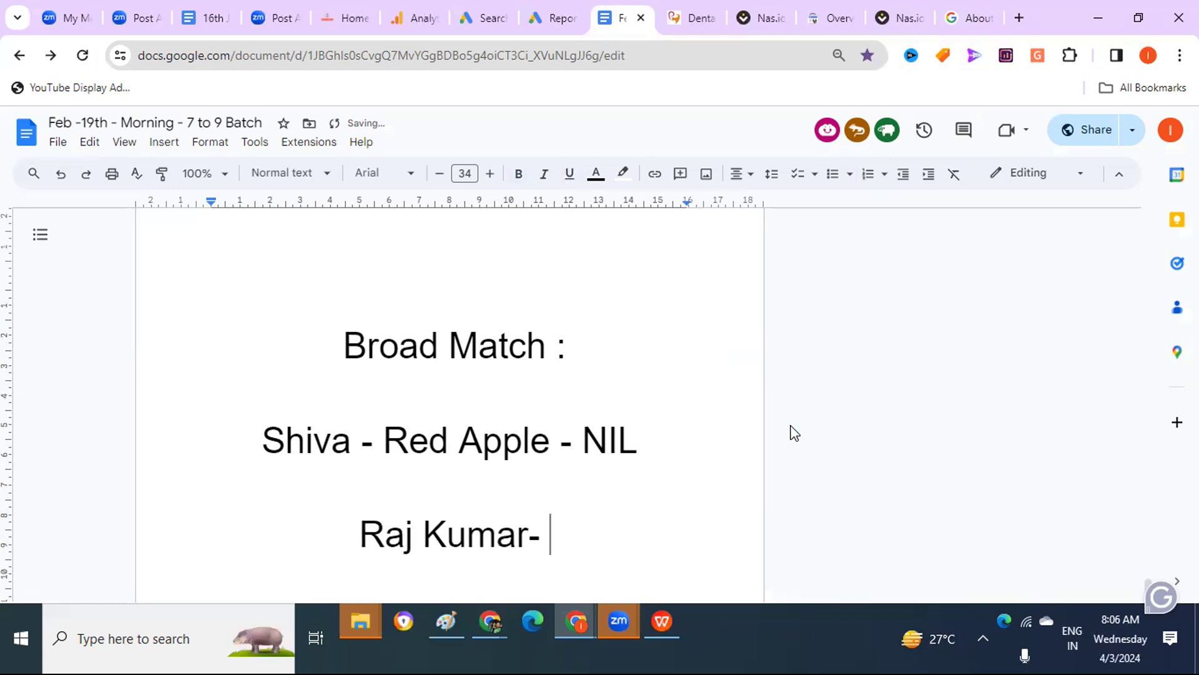
type("Green Apple -")
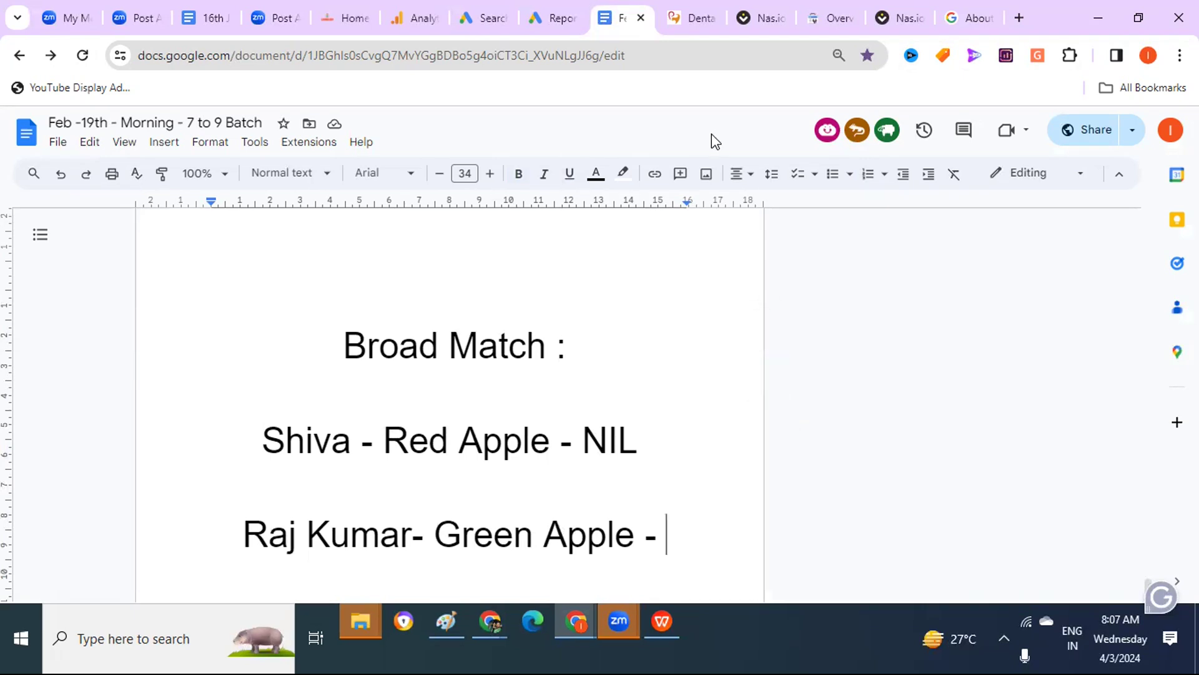
On the broad match article, add a red text label with a person's name under the keyword heading.
left_click(972, 10)
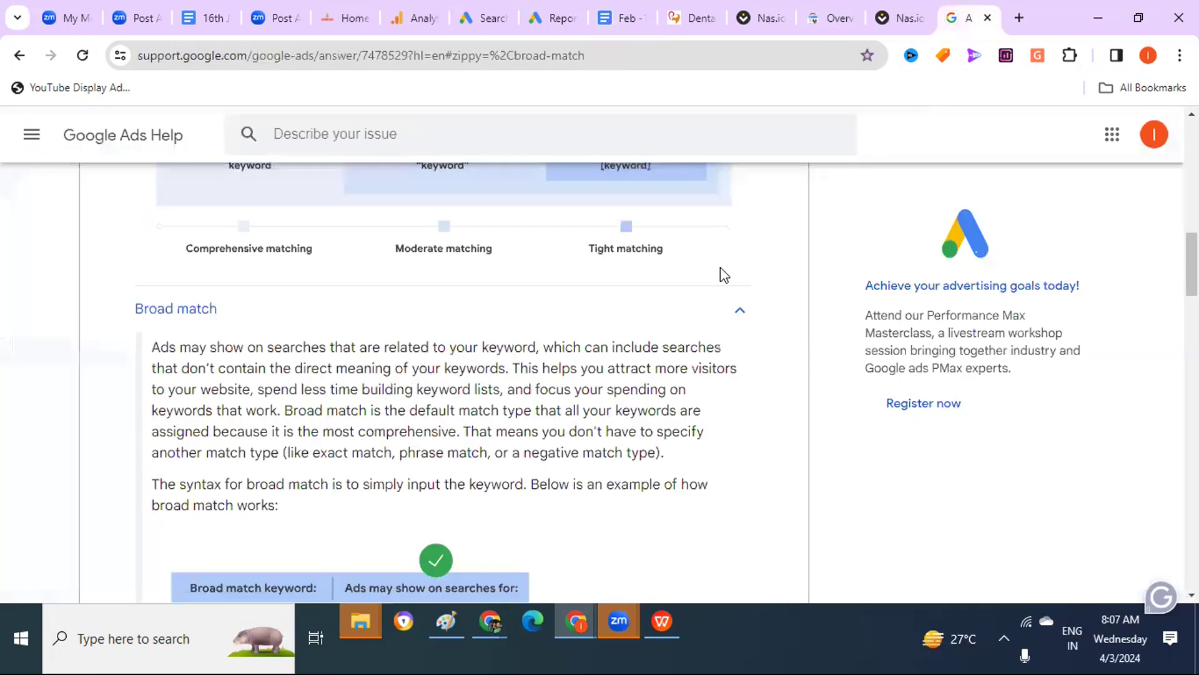
scroll(399, 486, "down", 4)
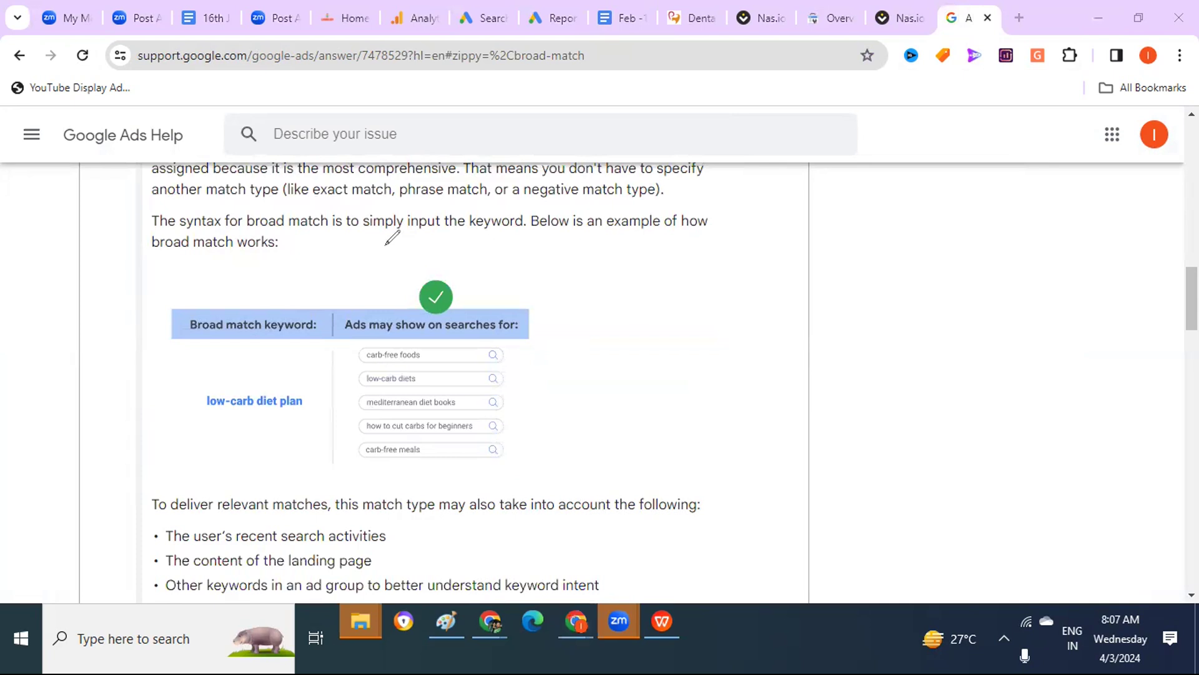
left_click(184, 349)
type("Shiva")
key("Escape")
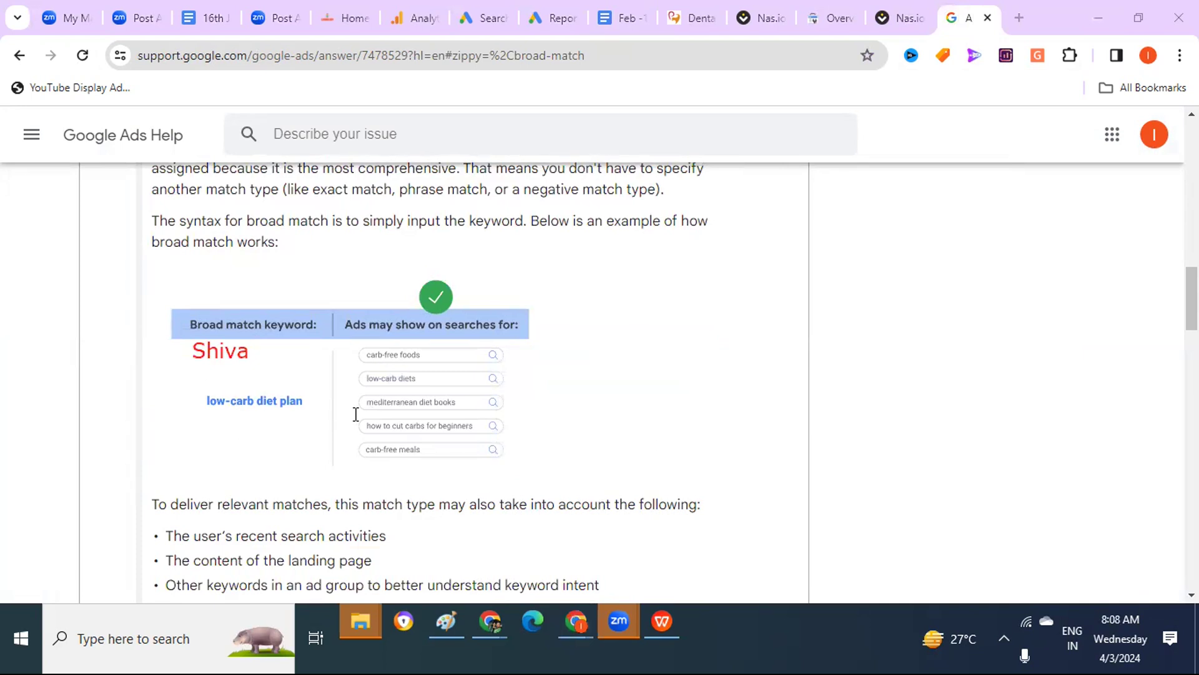
Add a second red name label to the right of the example table.
left_click(628, 349)
left_click(833, 443)
left_click(652, 343)
type("Ganes")
key("BackSpace")
type("h")
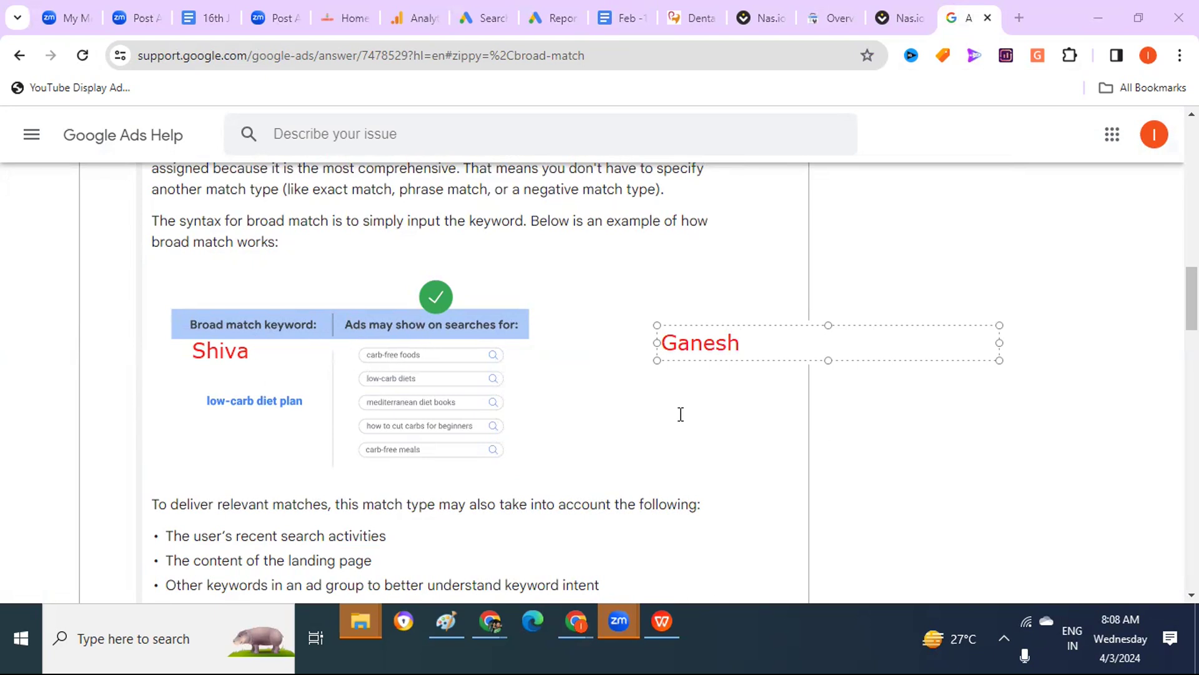
left_click(705, 414)
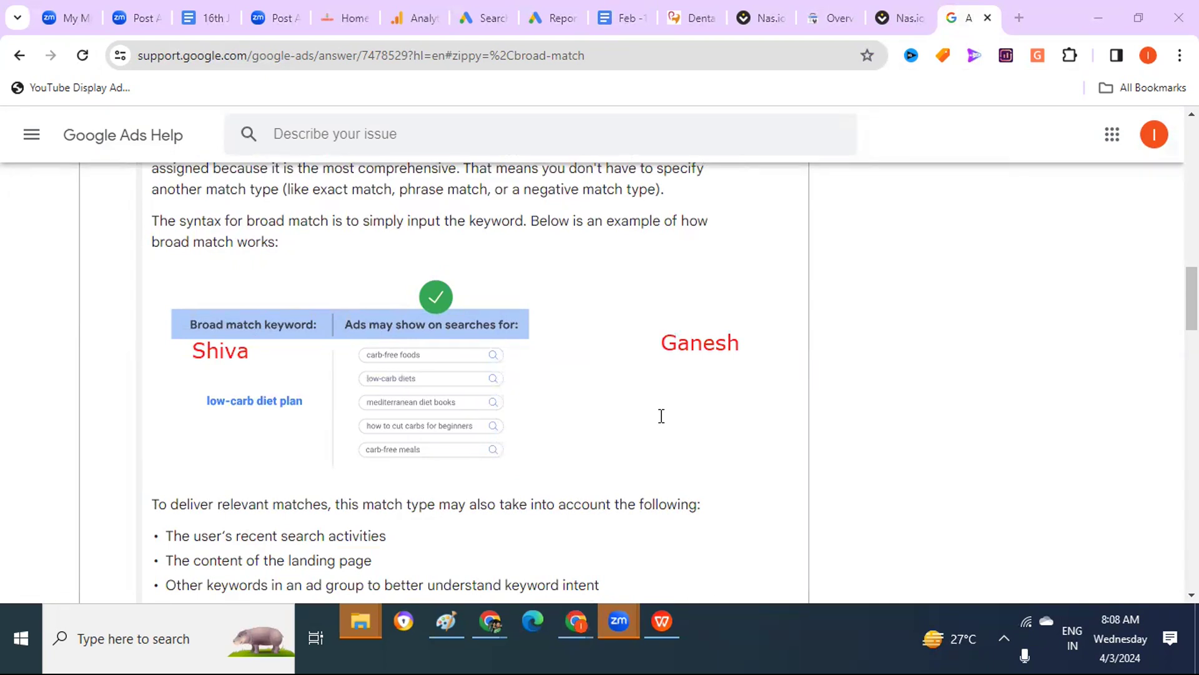
left_click(352, 352)
left_click(790, 448)
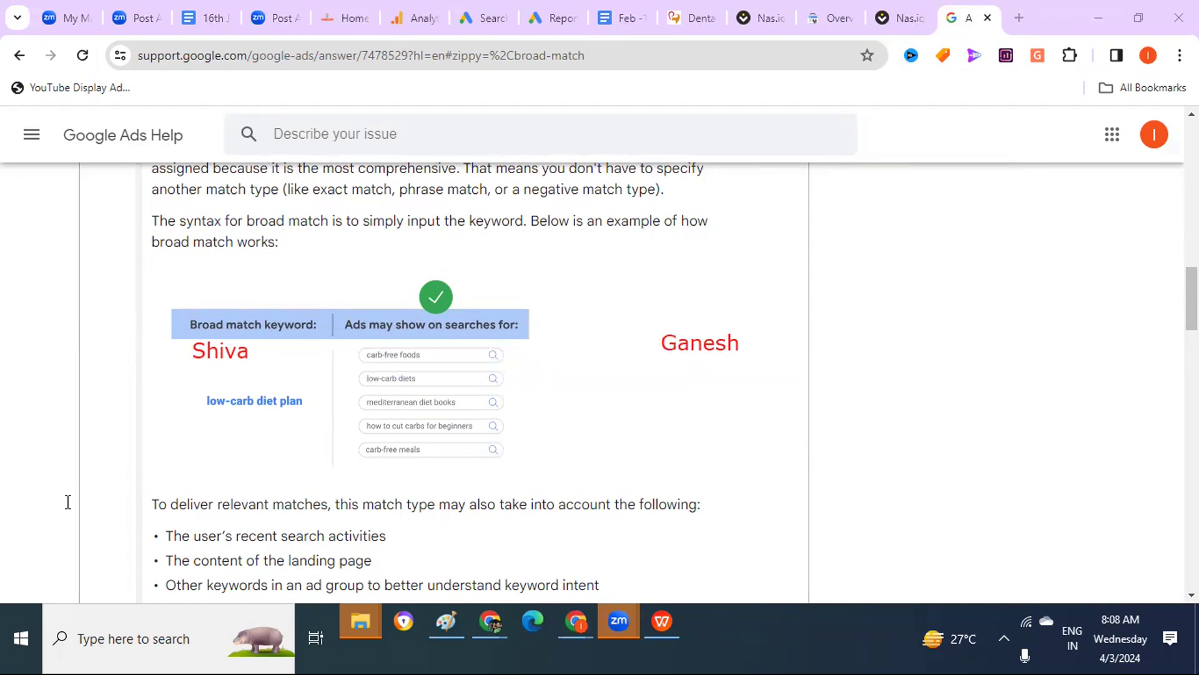
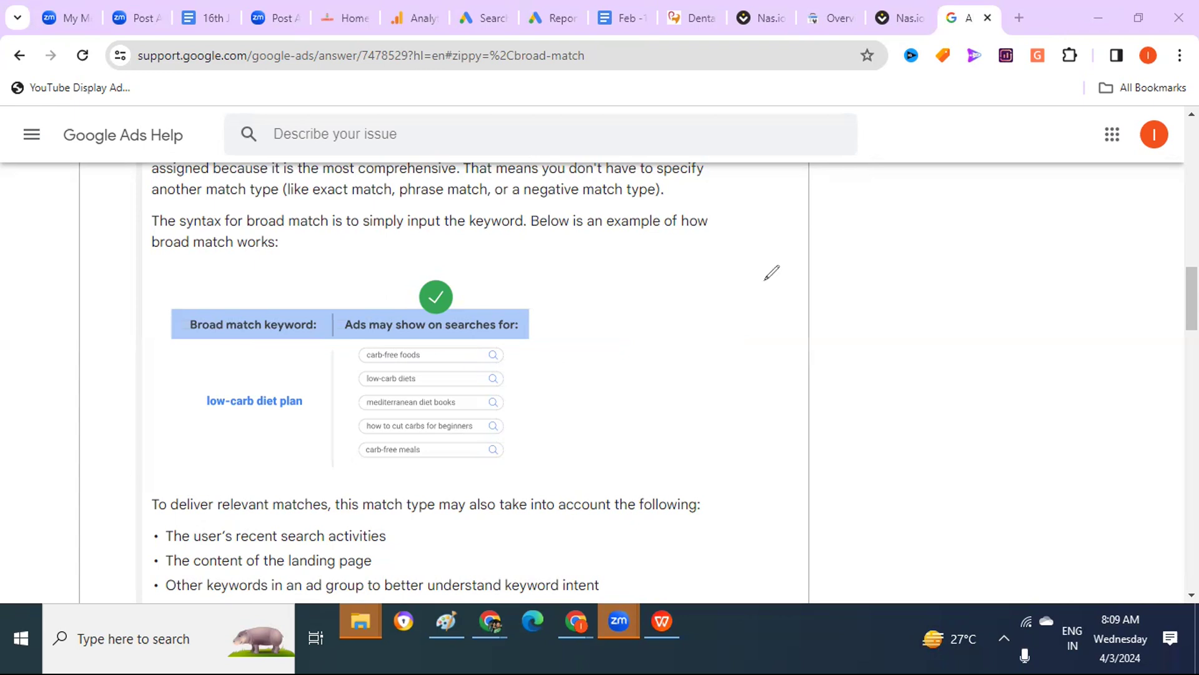
Annotate the broad match example: 'CTR will Increase', 'But Relevency will not increase', 'Conversion will not increase'.
left_click(637, 310)
type("CT")
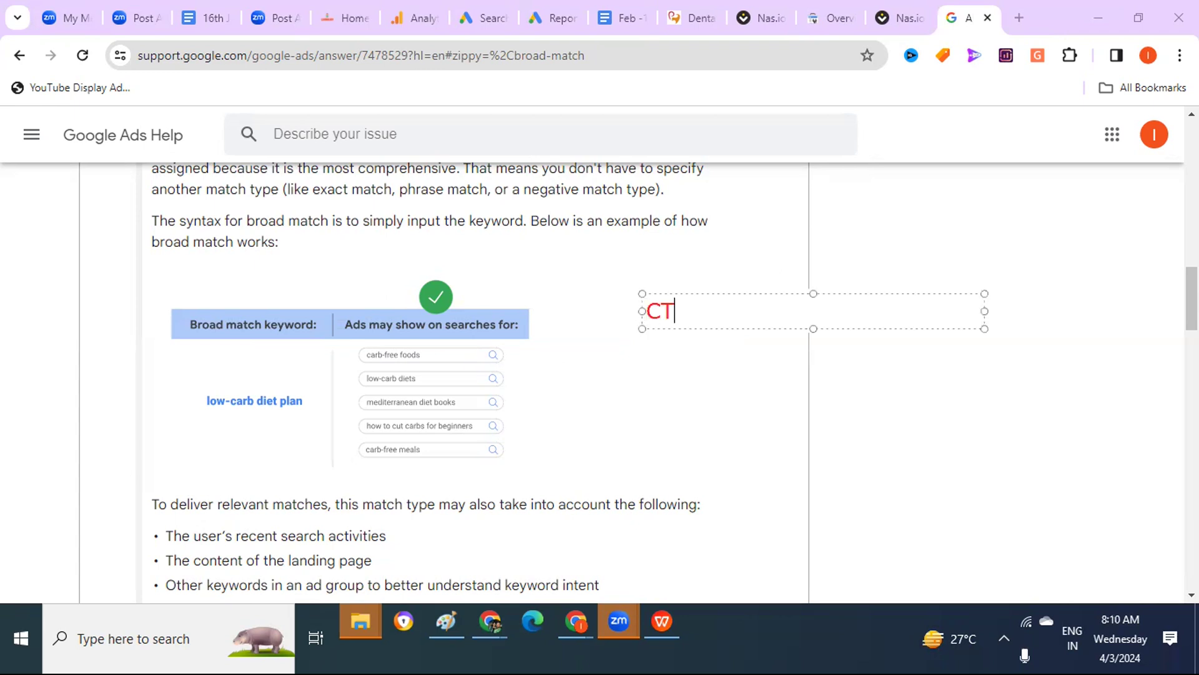
type("R will I")
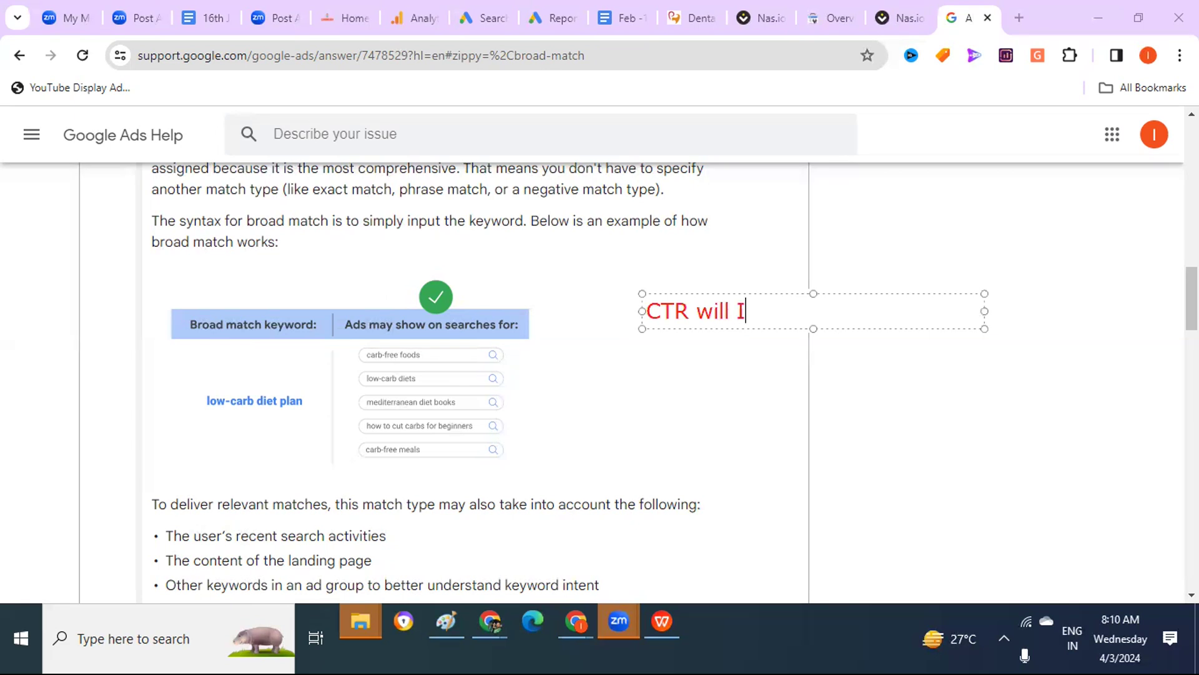
type("ncrease")
key("Return")
type("But Relev")
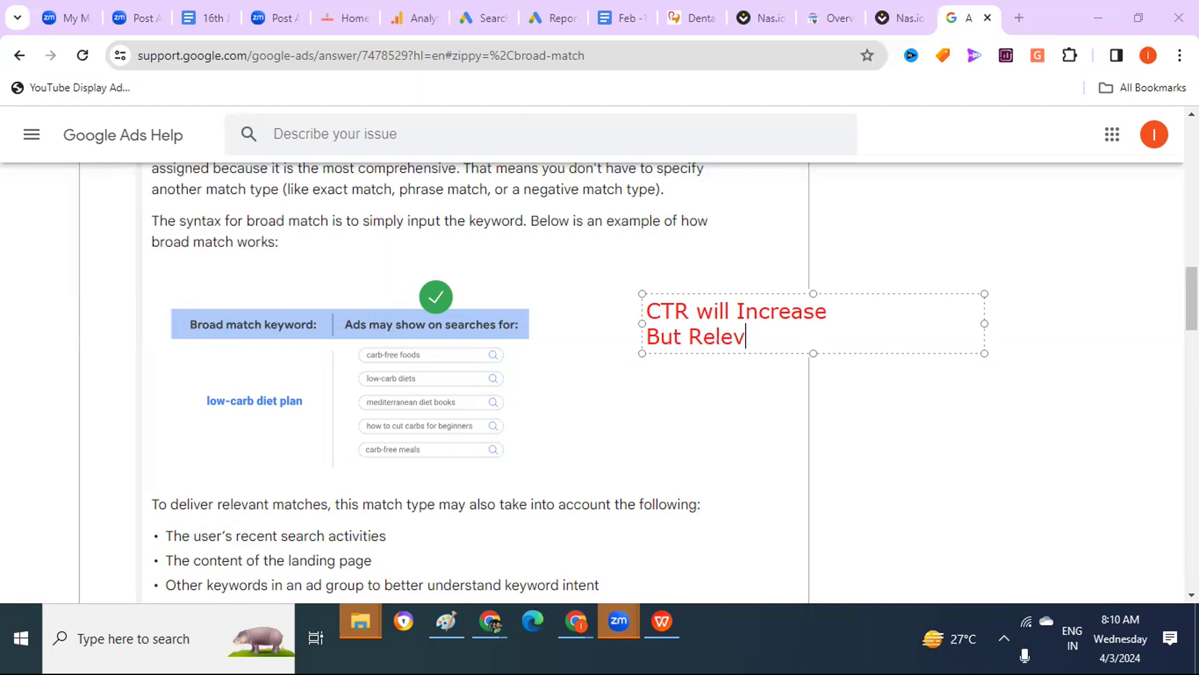
type("ency wil")
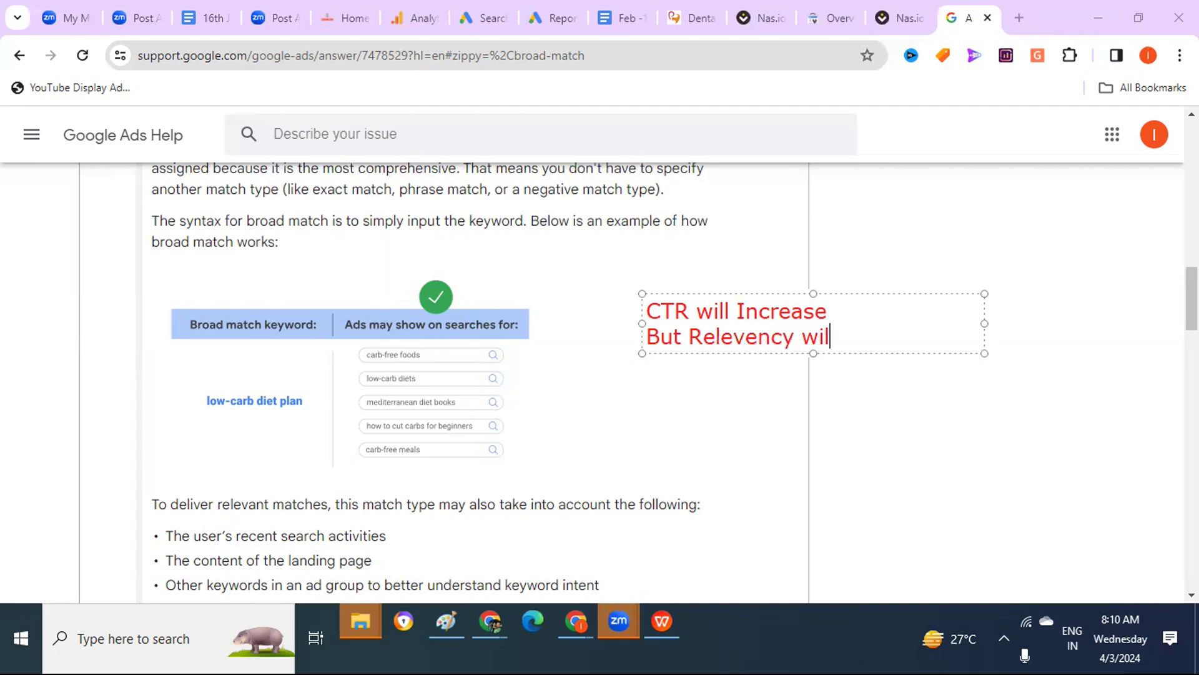
type("l not increase")
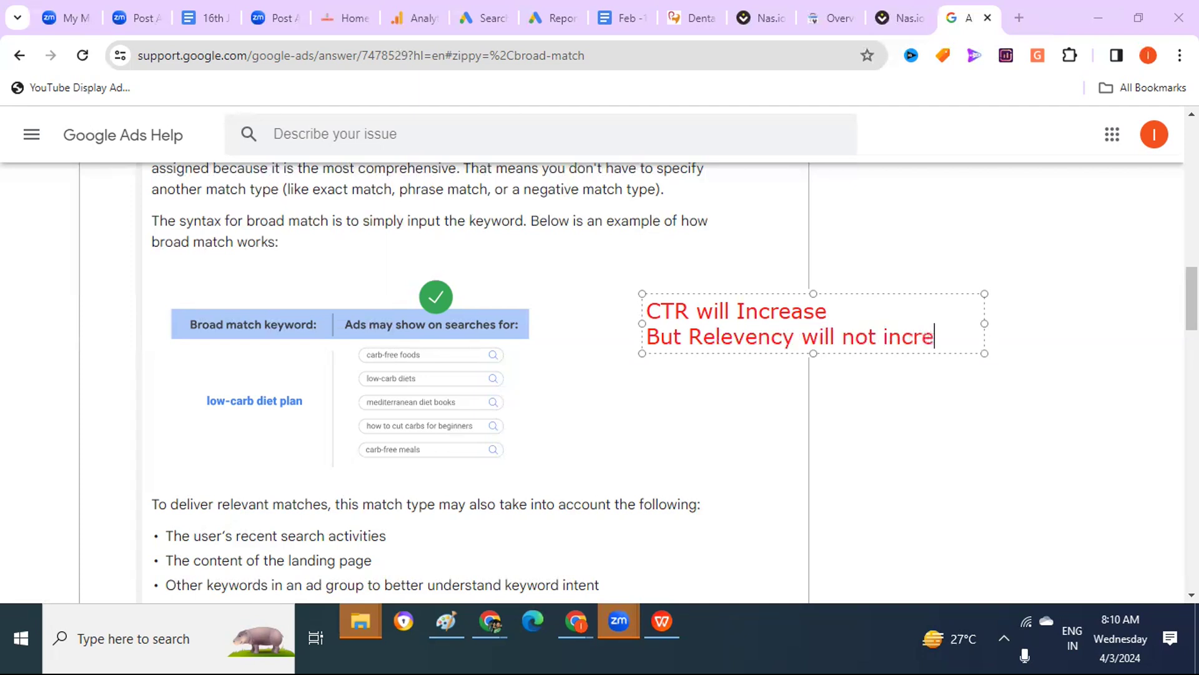
key("Return")
type("Co")
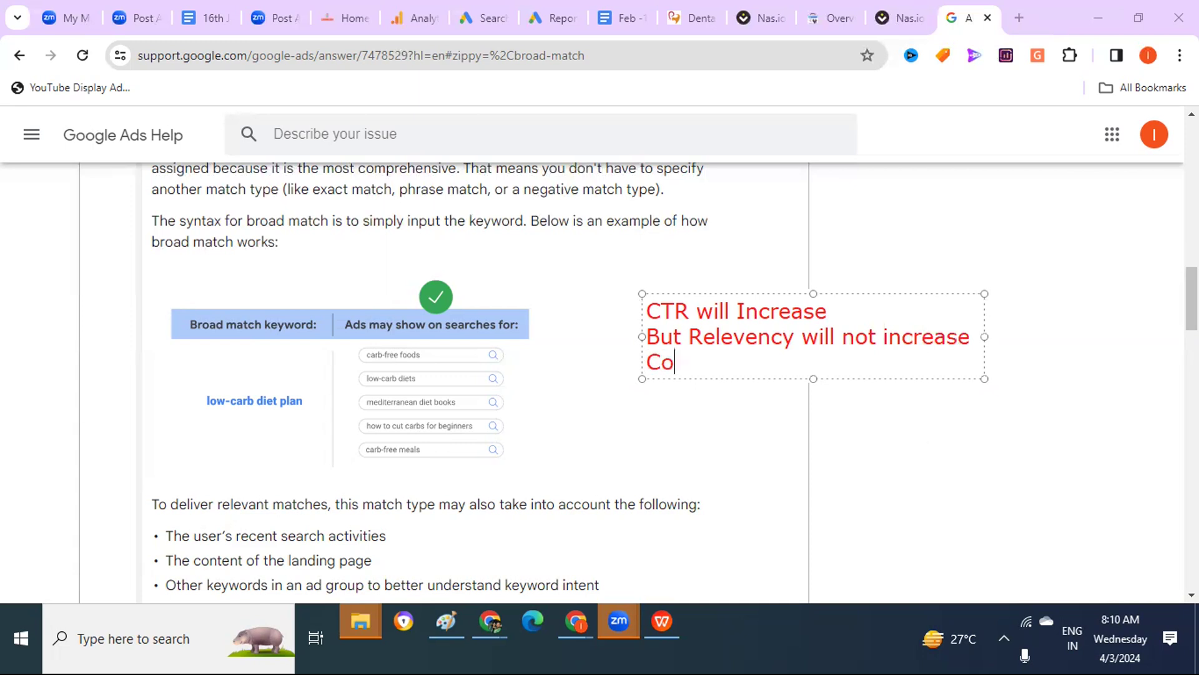
type("nversion wi")
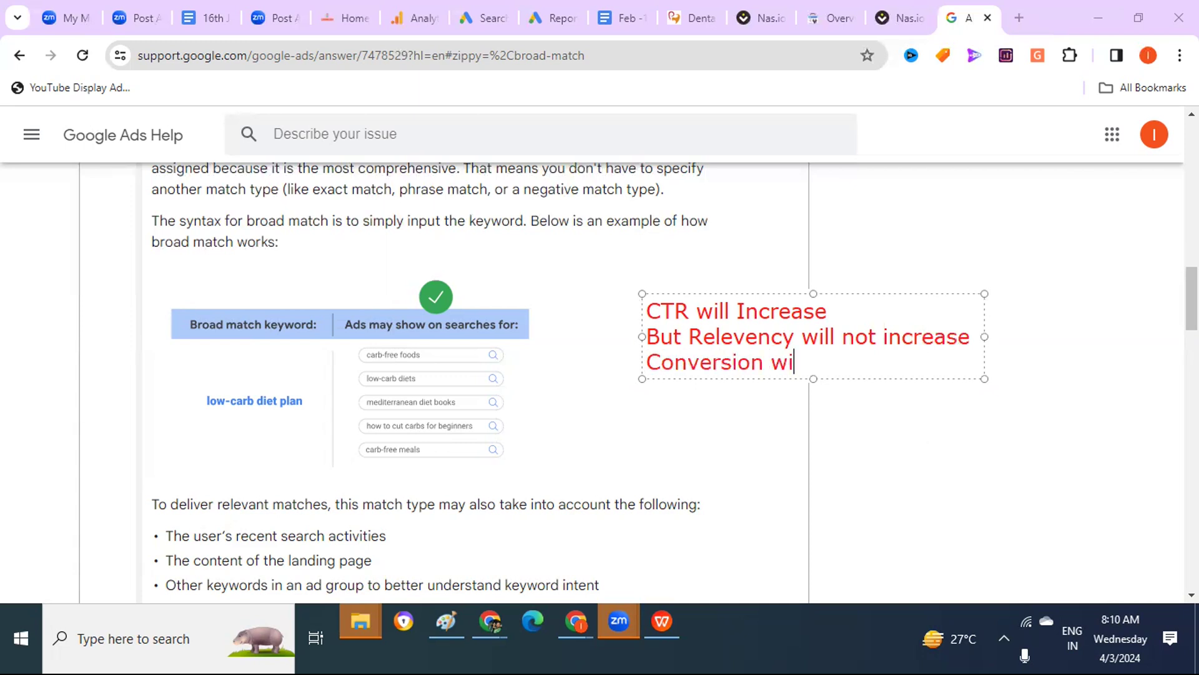
type("ll not increase")
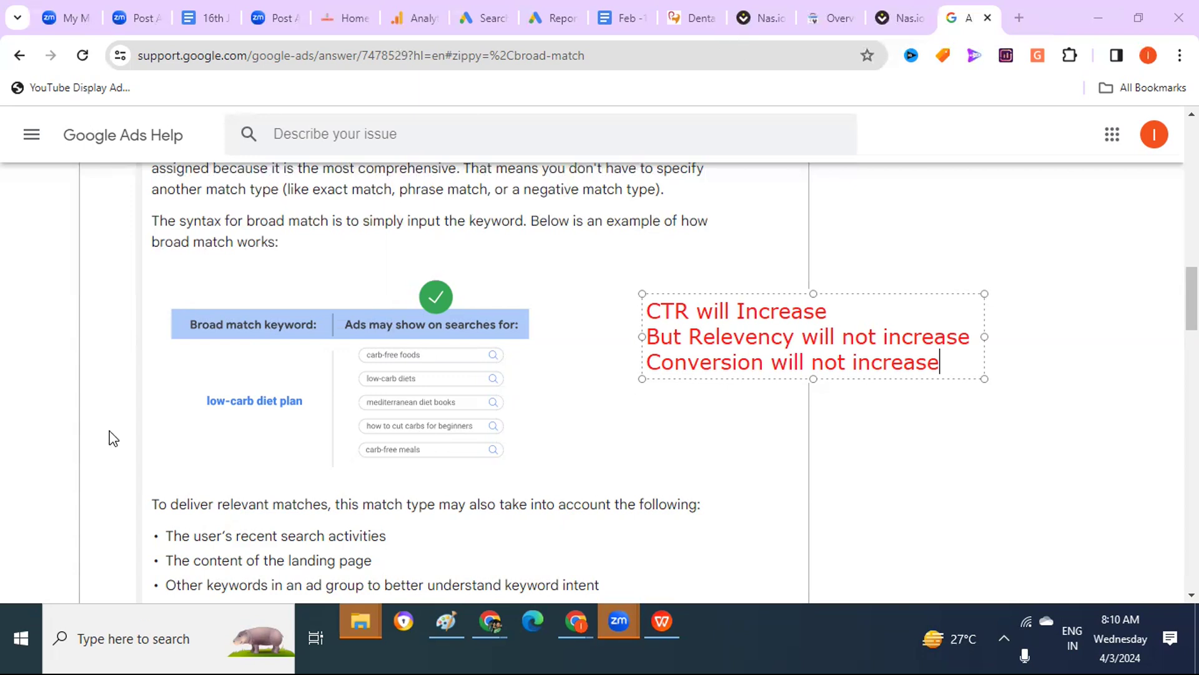
key("Escape")
Search Google for 'marketing' in a new tab.
left_click(1028, 13)
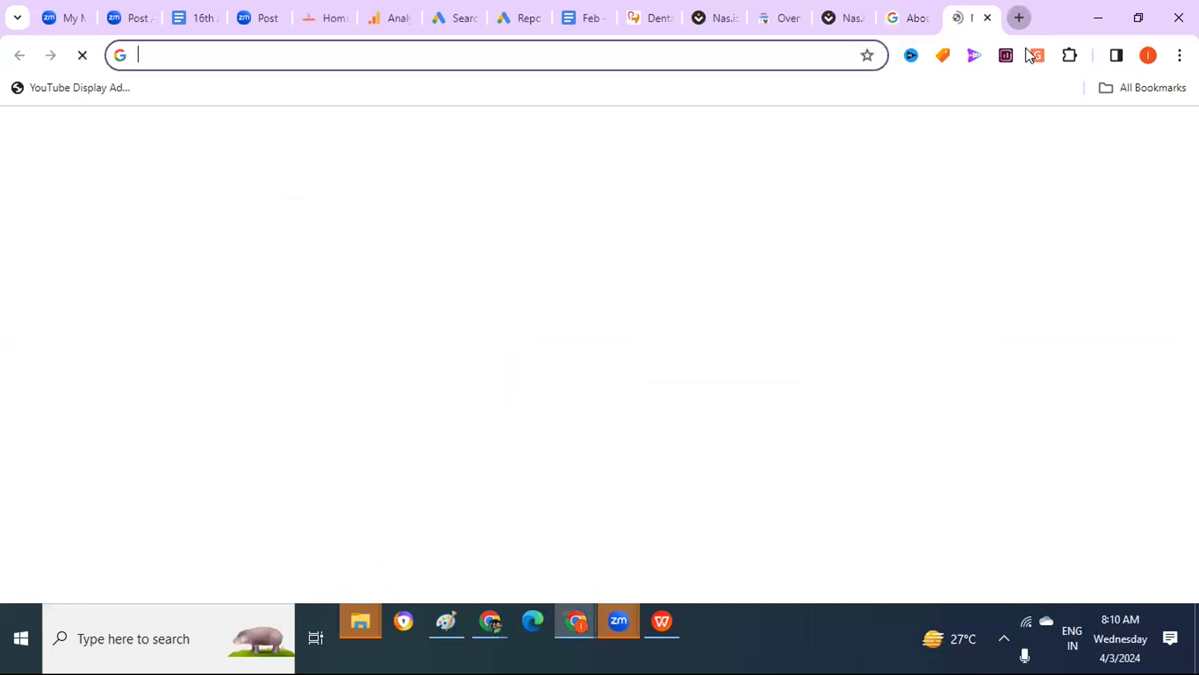
type("market")
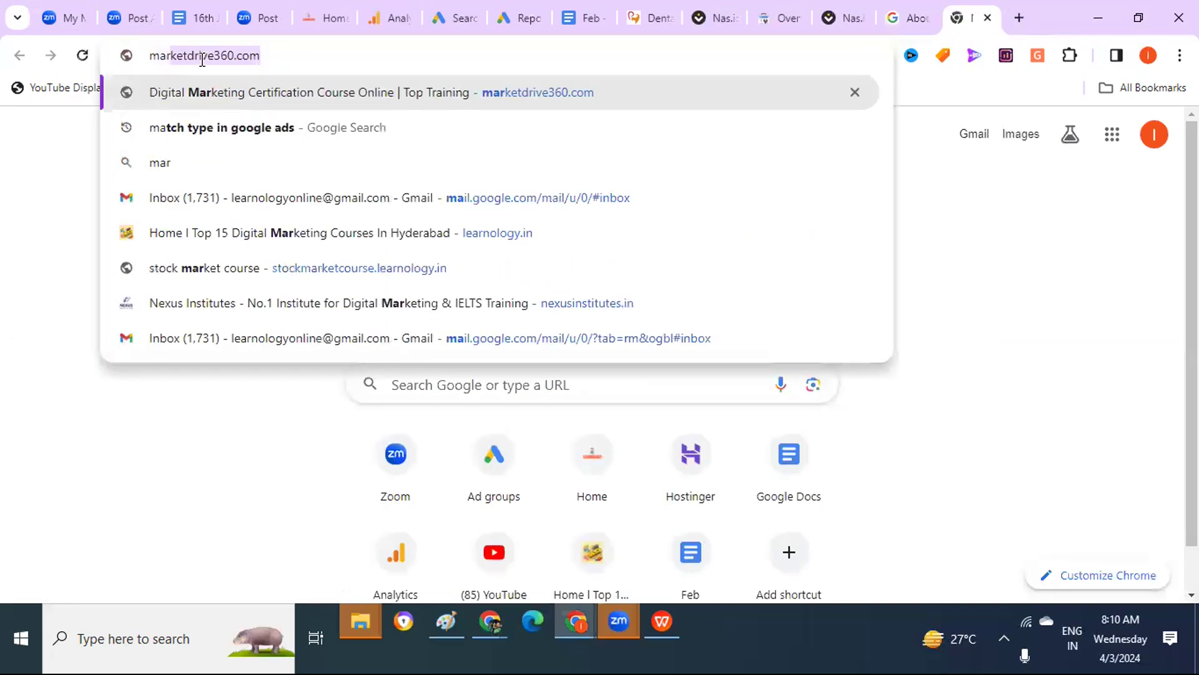
type("ing")
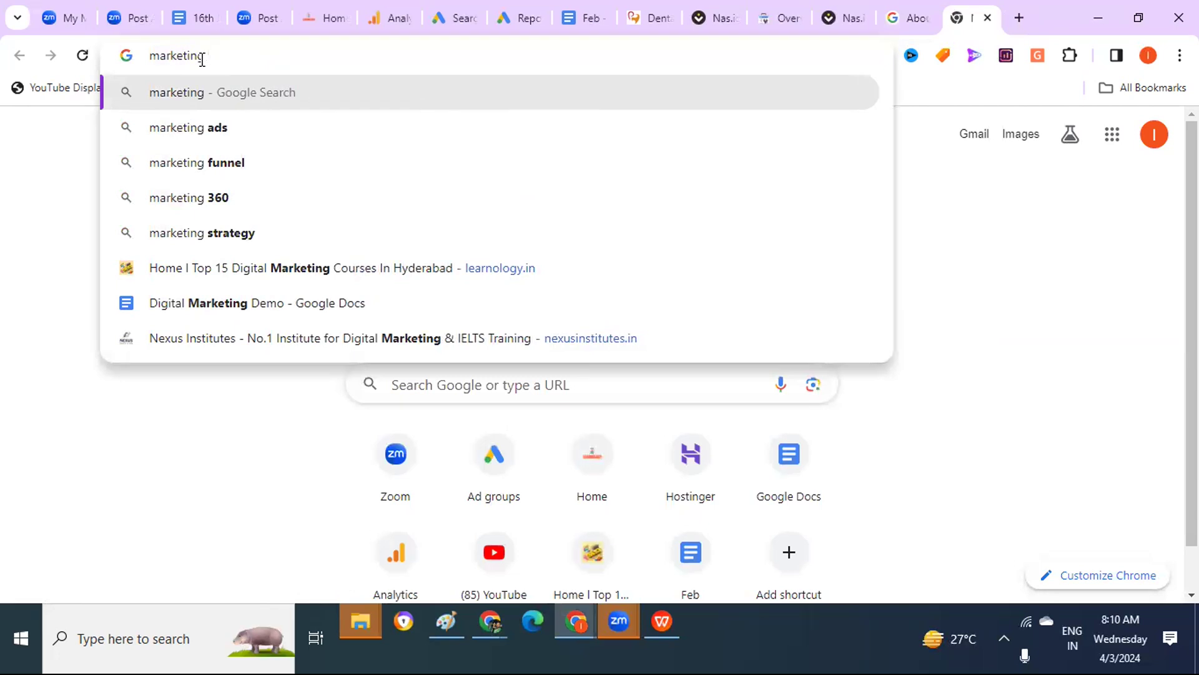
key("Return")
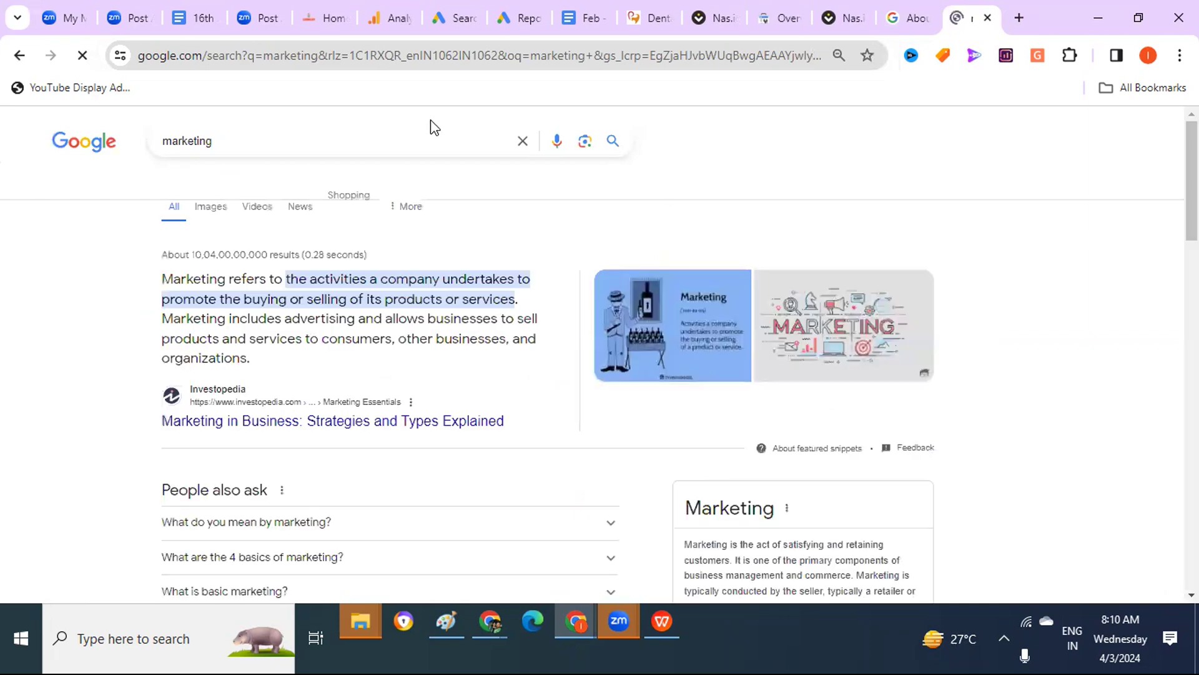
Load more marketing results and scroll to the first sponsored ad.
scroll(448, 163, "down", 5)
scroll(448, 163, "down", 15)
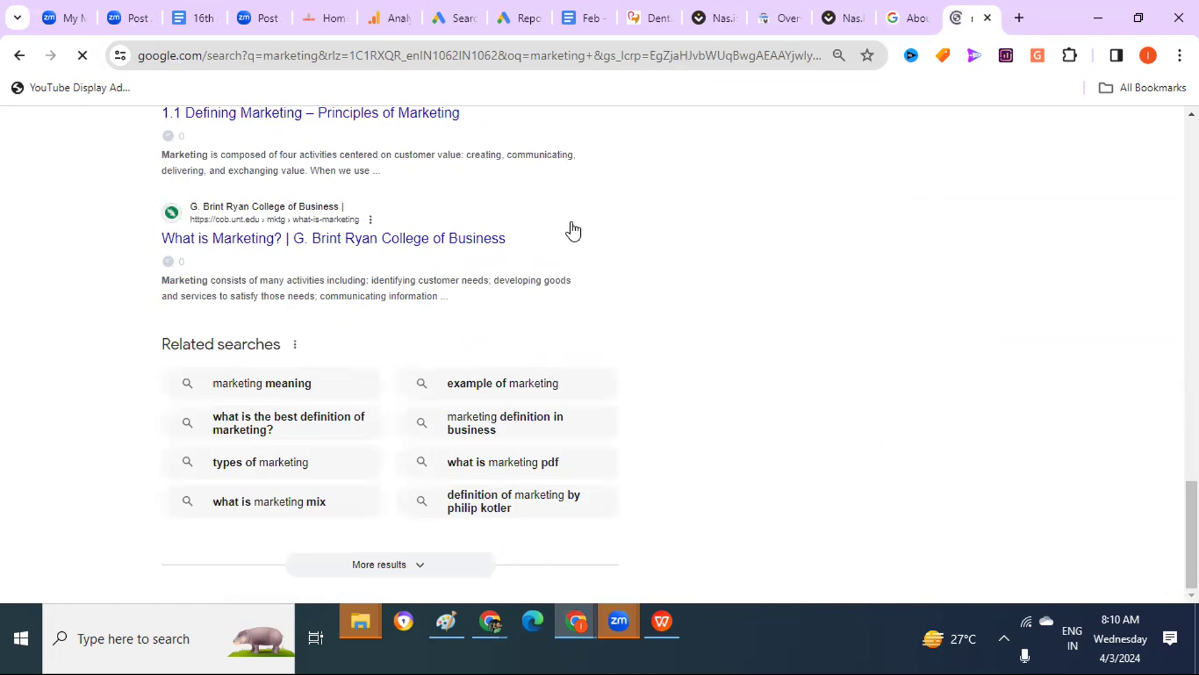
left_click(482, 555)
scroll(588, 312, "up", 20)
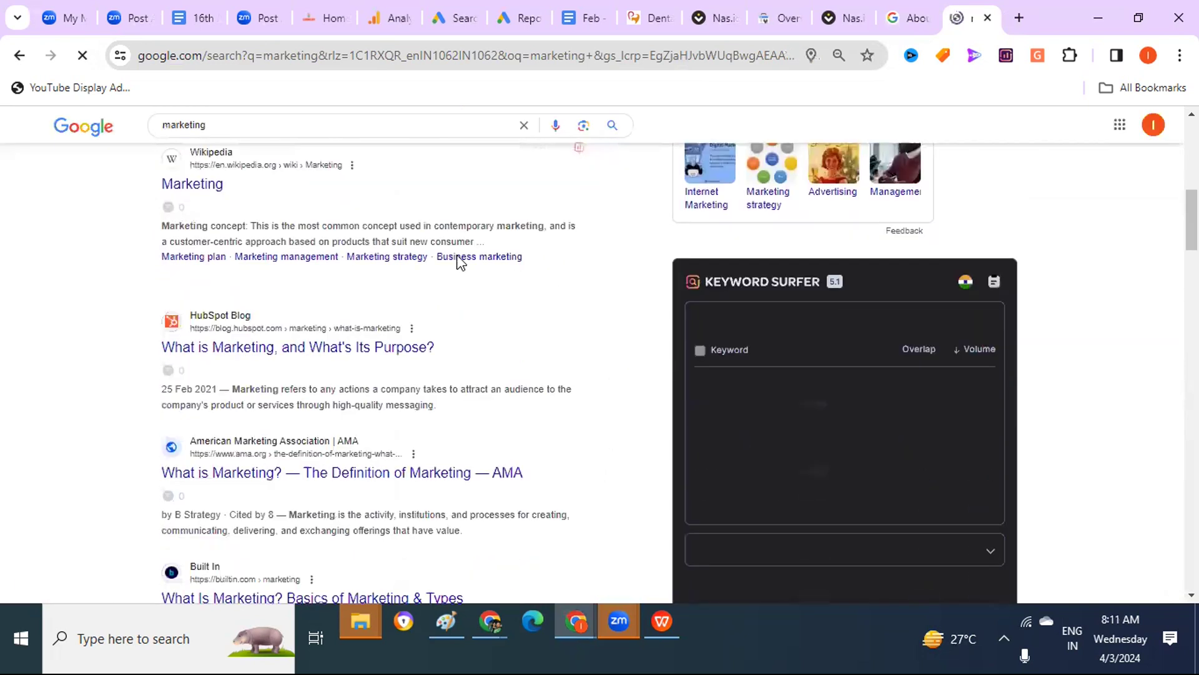
scroll(457, 247, "up", 4)
scroll(420, 250, "down", 15)
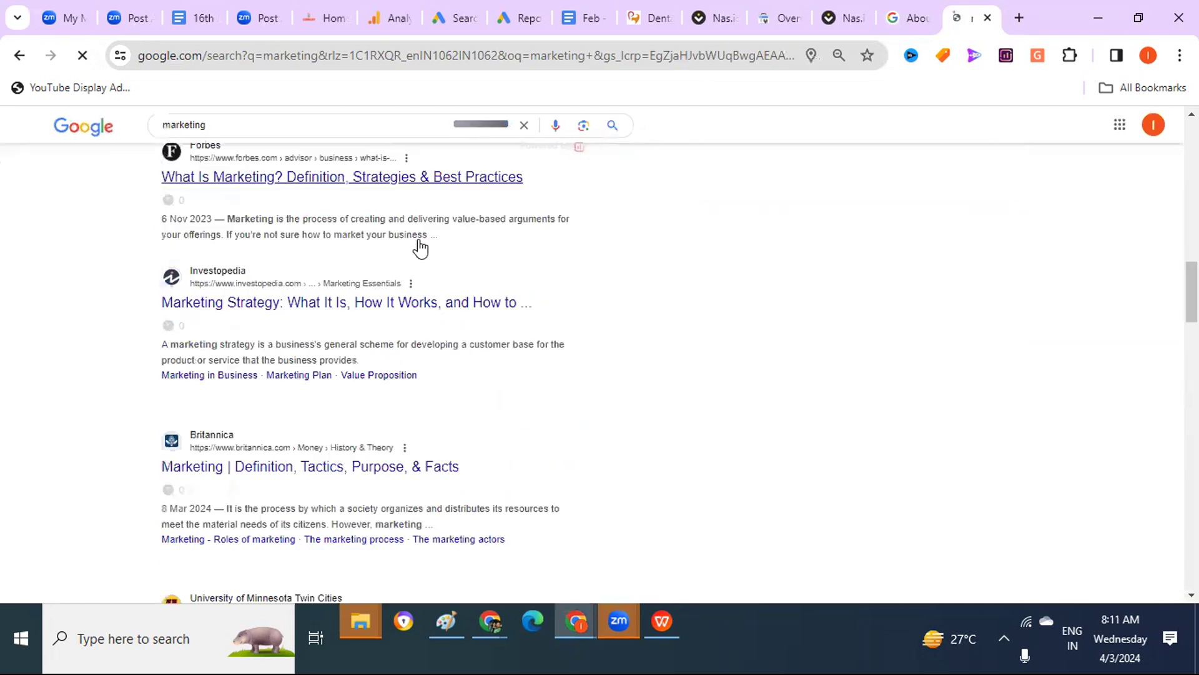
scroll(431, 246, "down", 7)
scroll(440, 243, "up", 3)
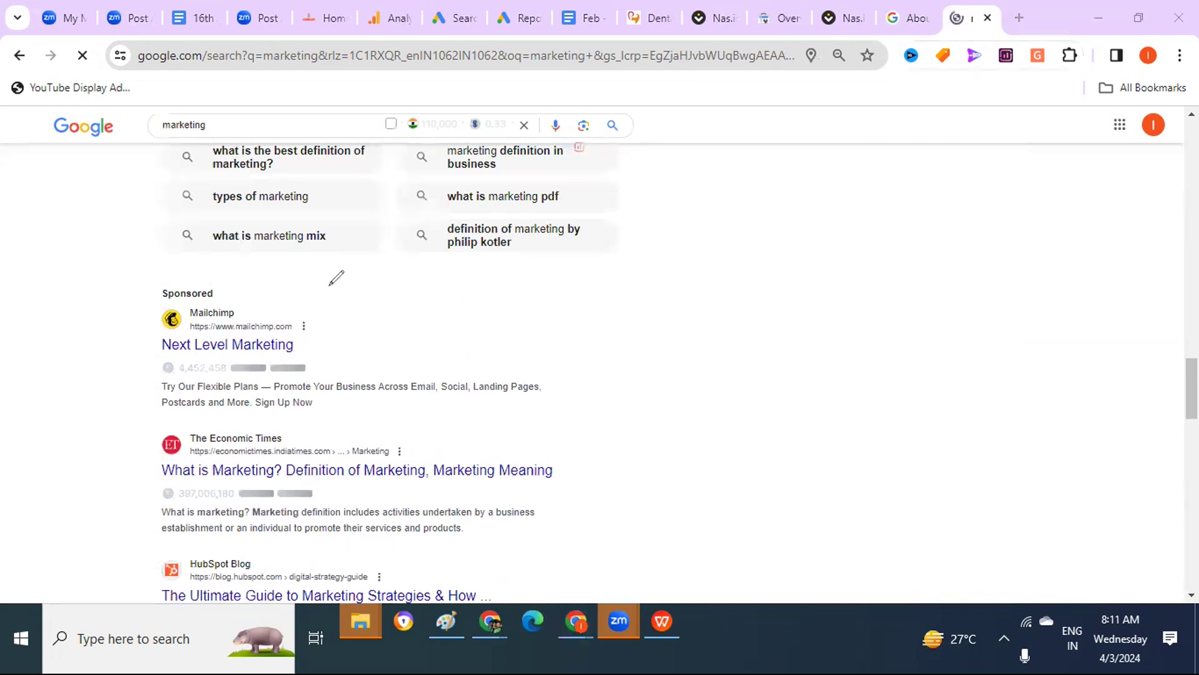
mouse_move(145, 326)
left_mouse_down()
mouse_move(557, 410)
mouse_move(594, 284)
mouse_move(244, 283)
left_mouse_up()
mouse_move(125, 307)
left_mouse_down()
mouse_move(258, 307)
mouse_move(258, 280)
left_mouse_up()
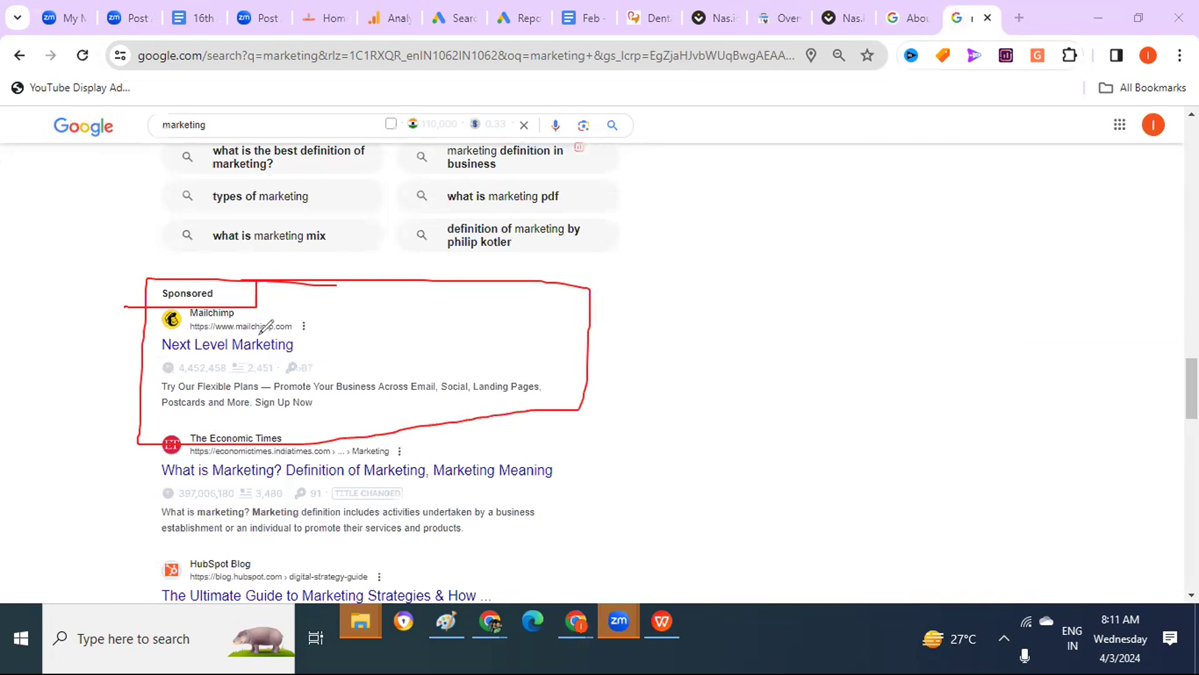
mouse_move(544, 311)
left_mouse_down()
mouse_move(786, 278)
mouse_move(802, 358)
left_mouse_up()
mouse_move(861, 215)
left_mouse_down()
mouse_move(872, 202)
mouse_move(995, 262)
mouse_move(943, 313)
left_mouse_up()
mouse_move(1025, 198)
left_mouse_down()
mouse_move(1087, 303)
mouse_move(1062, 156)
left_mouse_up()
mouse_move(1103, 191)
left_mouse_down()
mouse_move(1148, 209)
mouse_move(1127, 198)
mouse_move(1190, 184)
mouse_move(1176, 215)
left_mouse_up()
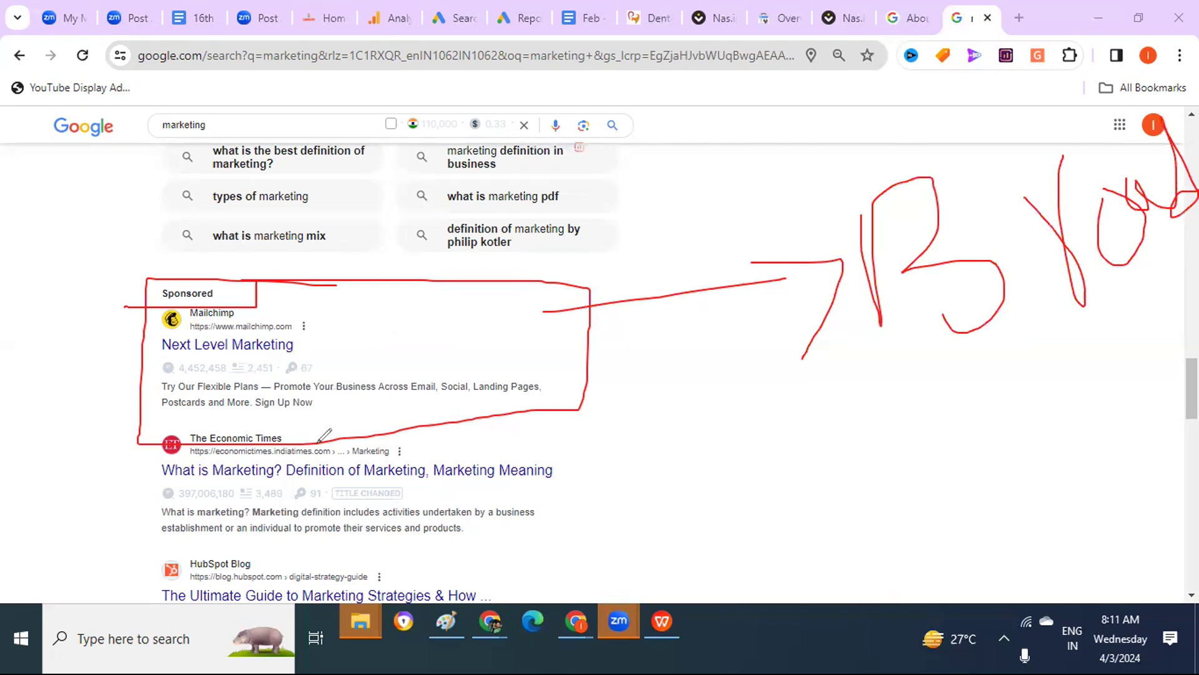
mouse_move(227, 356)
left_mouse_down()
mouse_move(326, 356)
mouse_move(326, 331)
mouse_move(229, 328)
mouse_move(226, 366)
left_mouse_up()
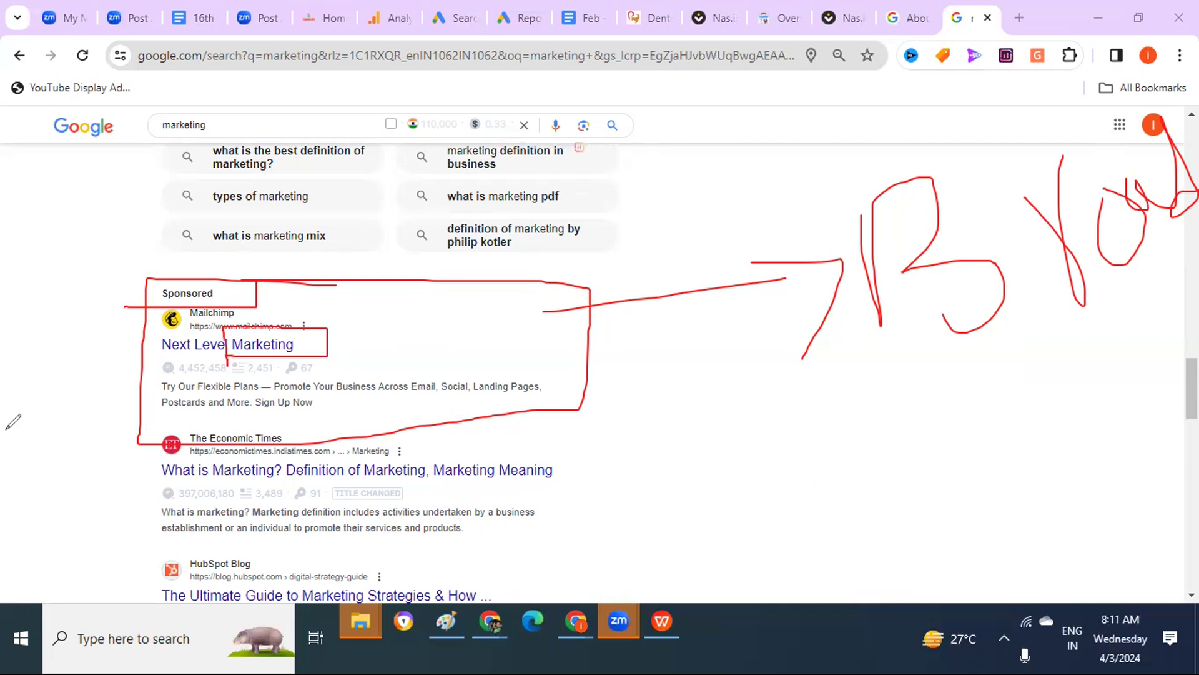
key("Escape")
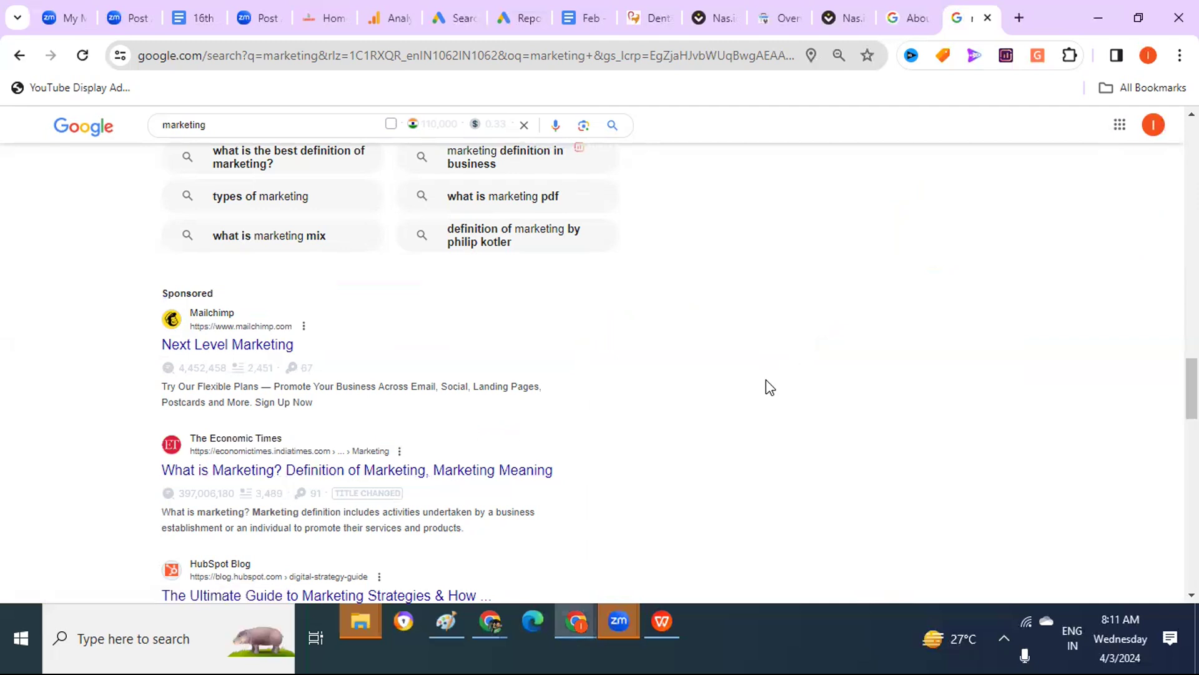
scroll(816, 450, "down", 6)
scroll(681, 411, "down", 4)
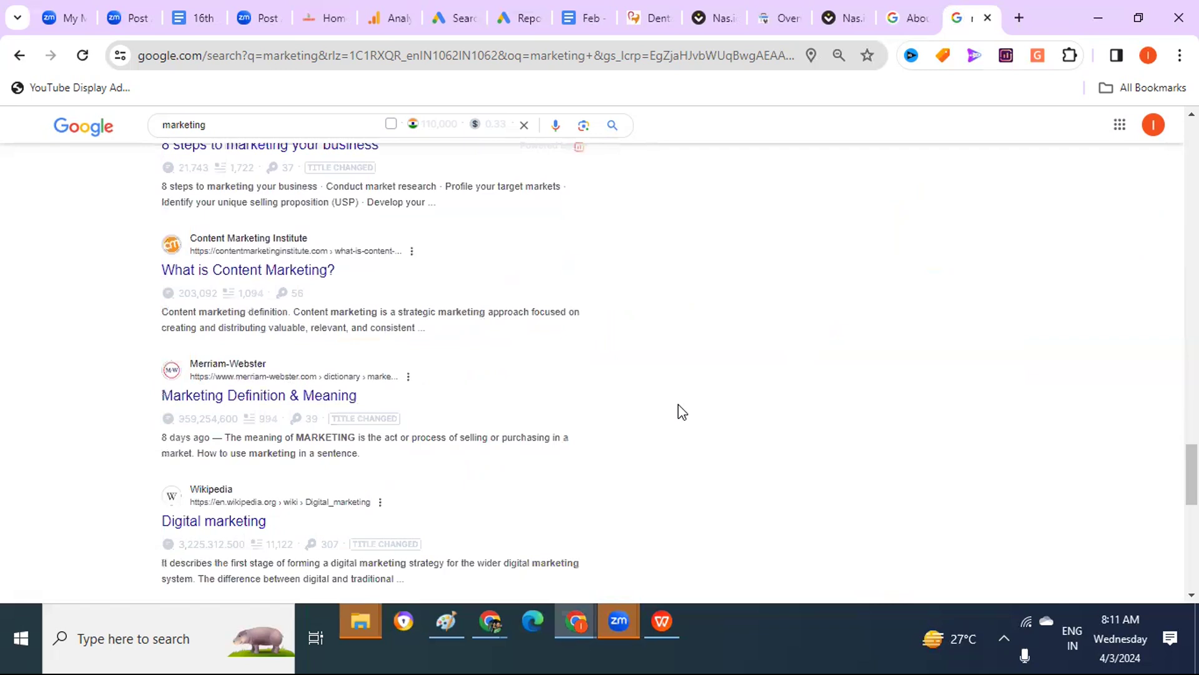
scroll(681, 411, "down", 10)
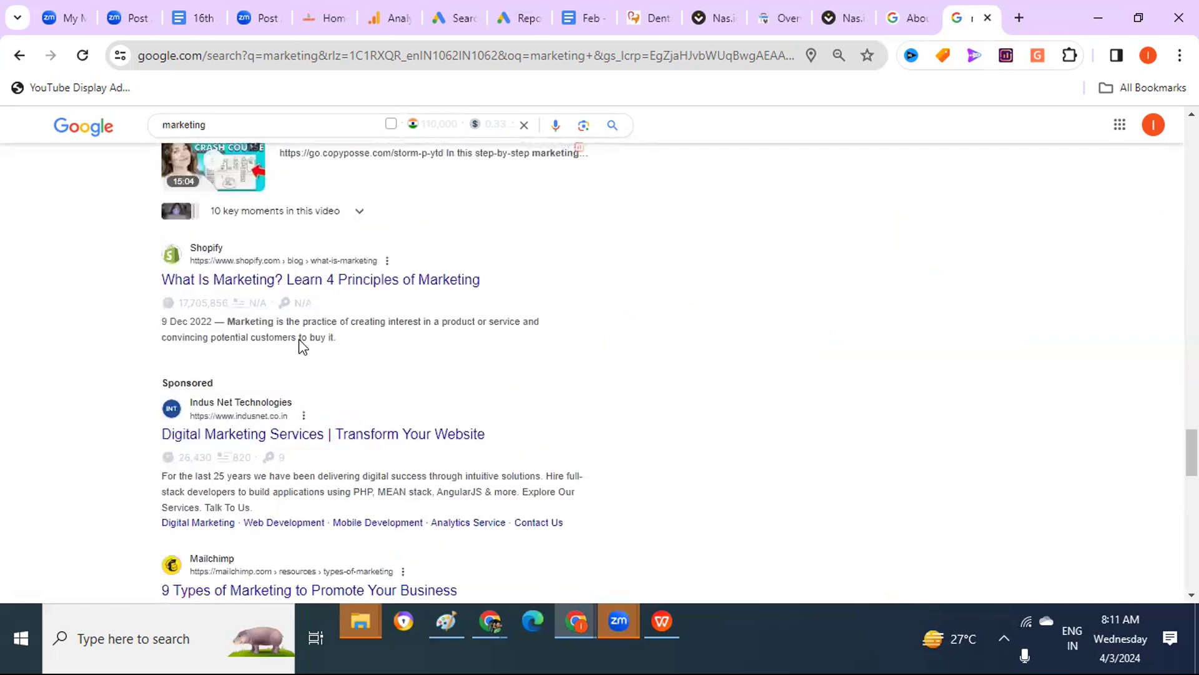
scroll(543, 369, "down", 7)
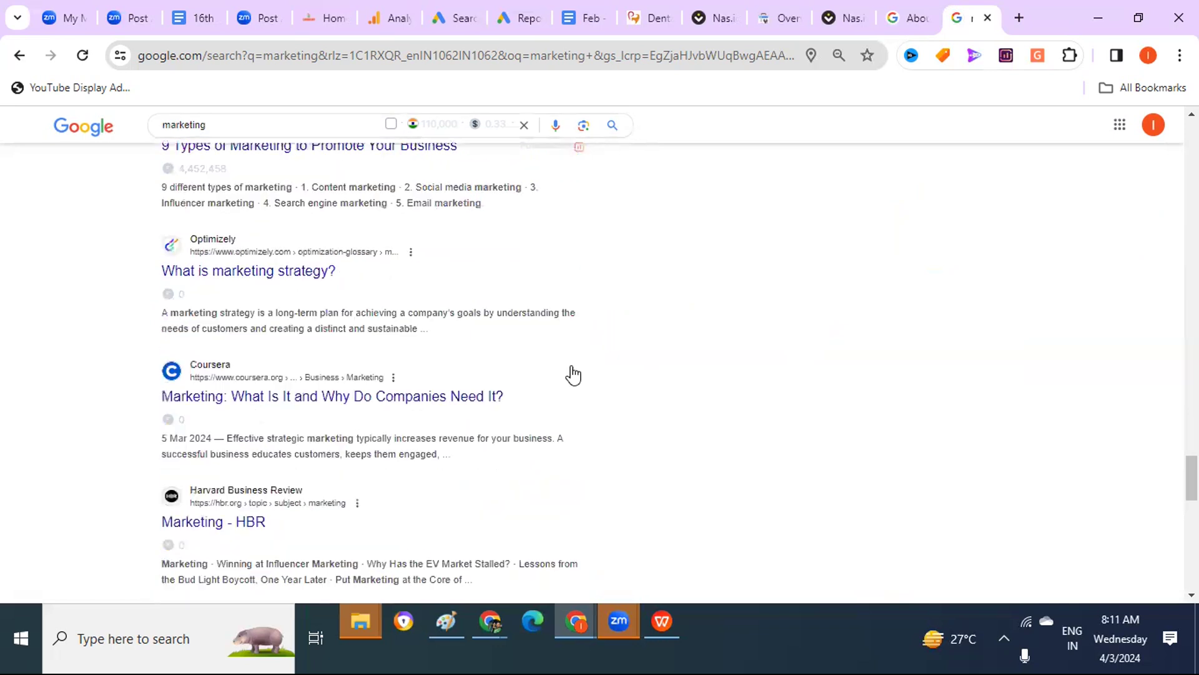
scroll(571, 374, "up", 4)
scroll(572, 392, "up", 1)
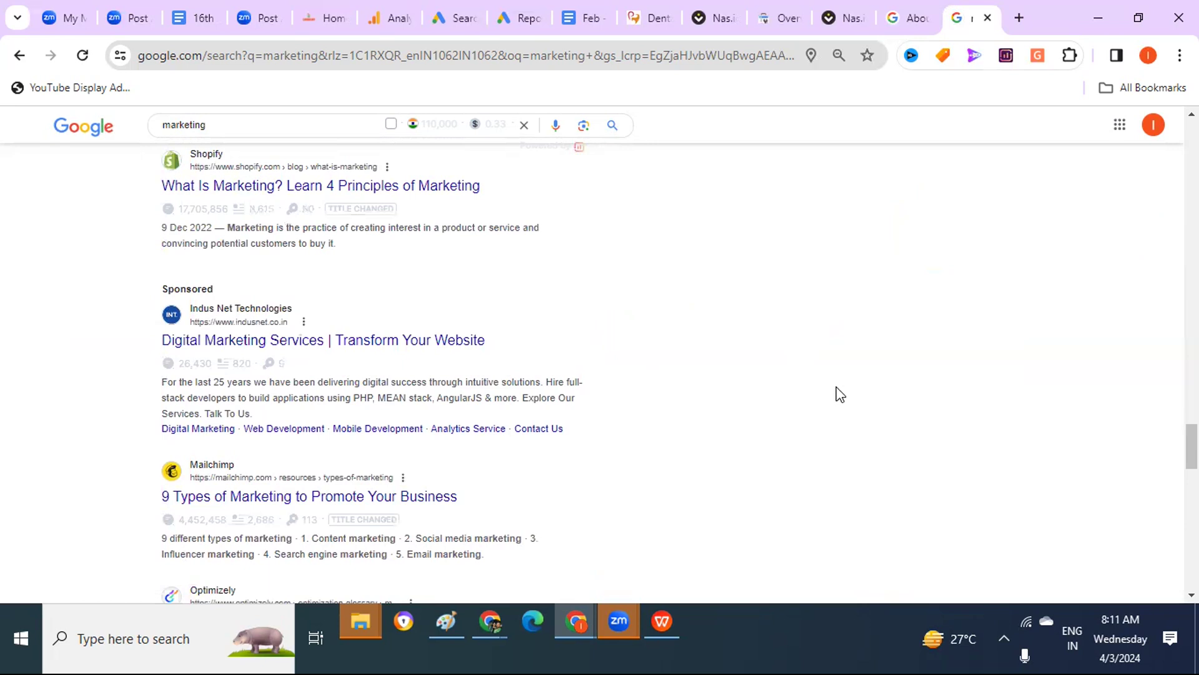
left_click(214, 134)
key("ctrl+a")
left_click(953, 450)
left_click_drag(143, 340, 589, 343)
left_click(913, 313)
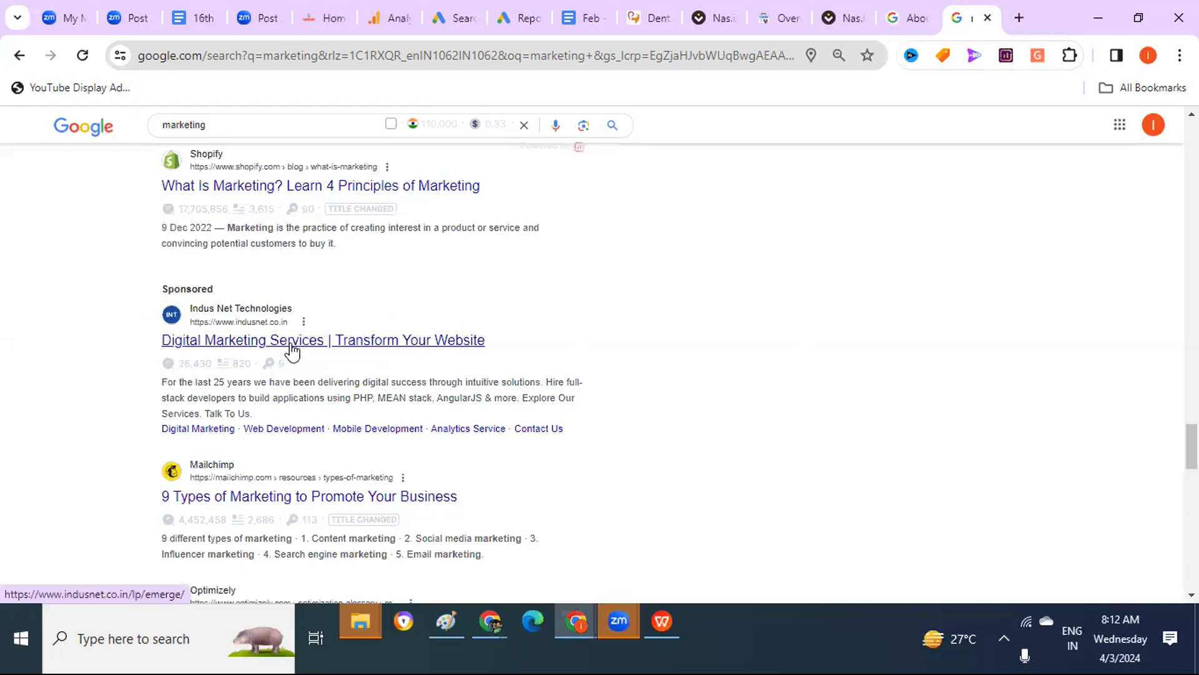
left_click(698, 393)
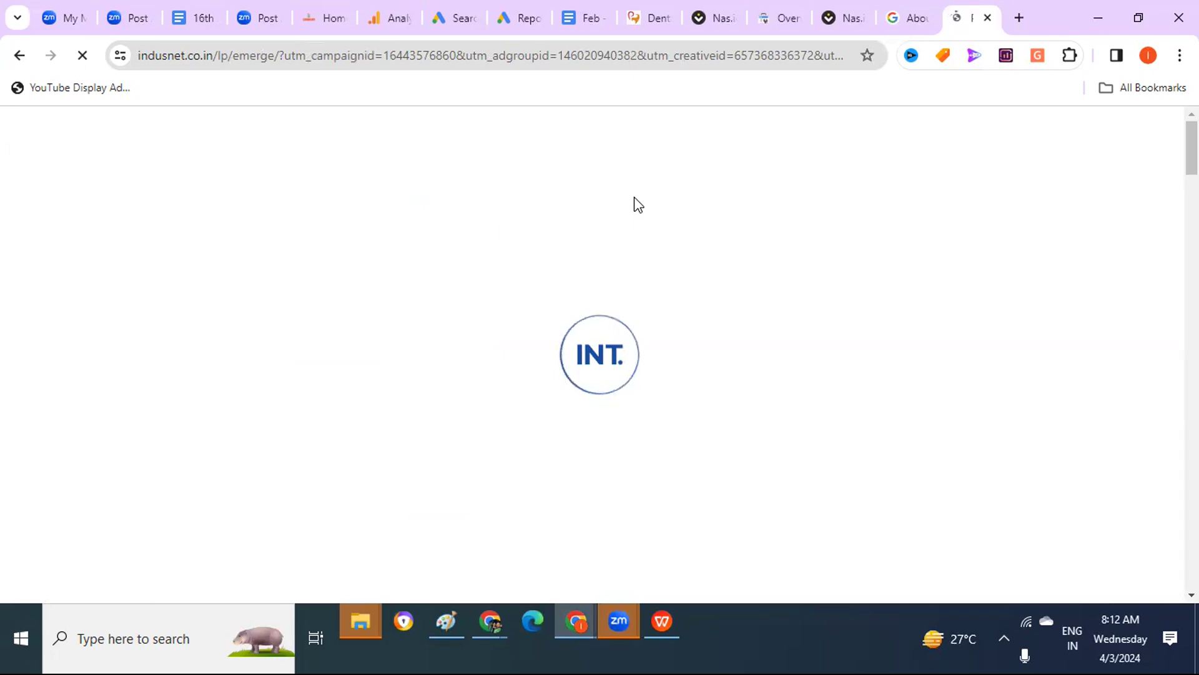
scroll(374, 262, "down", 4)
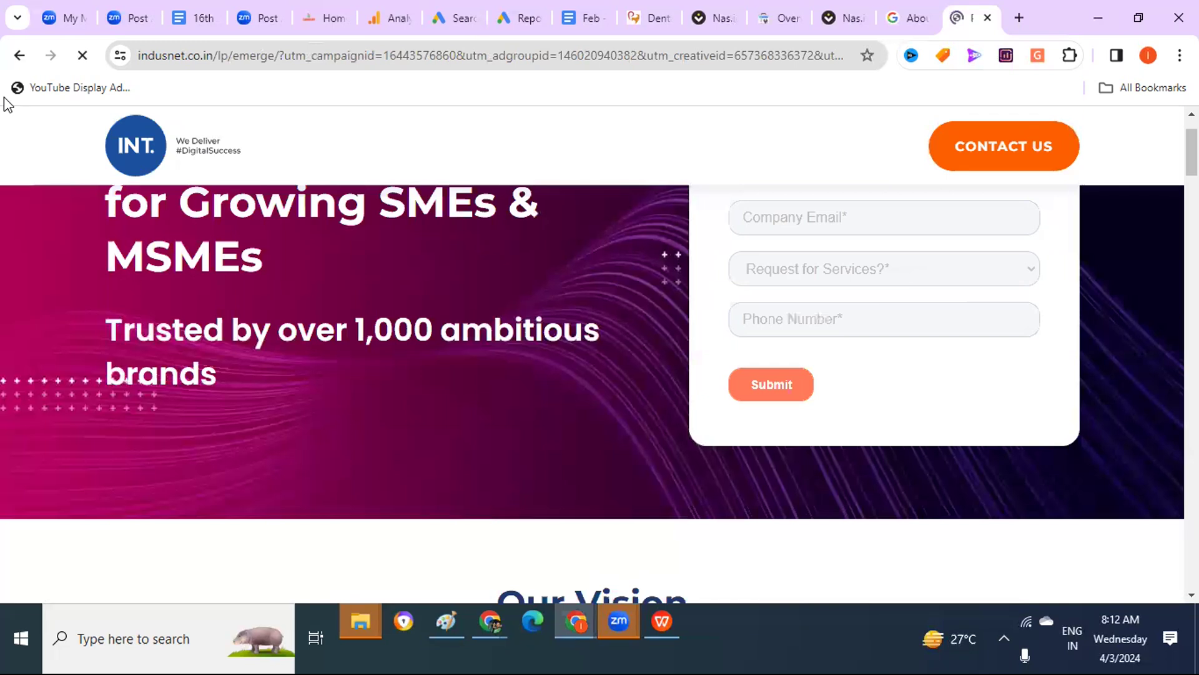
left_click(19, 55)
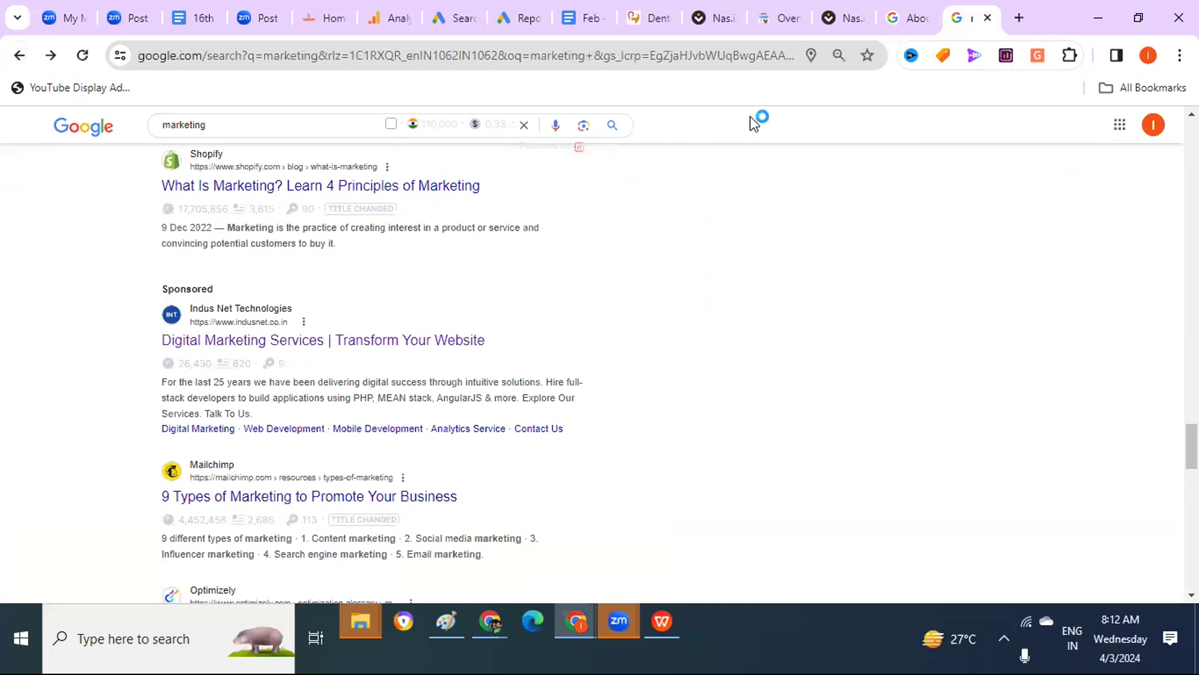
Return to the Google Ads Help article and scroll to the 'low-carb diet plan' broad match example.
key("ctrl+shift+Tab")
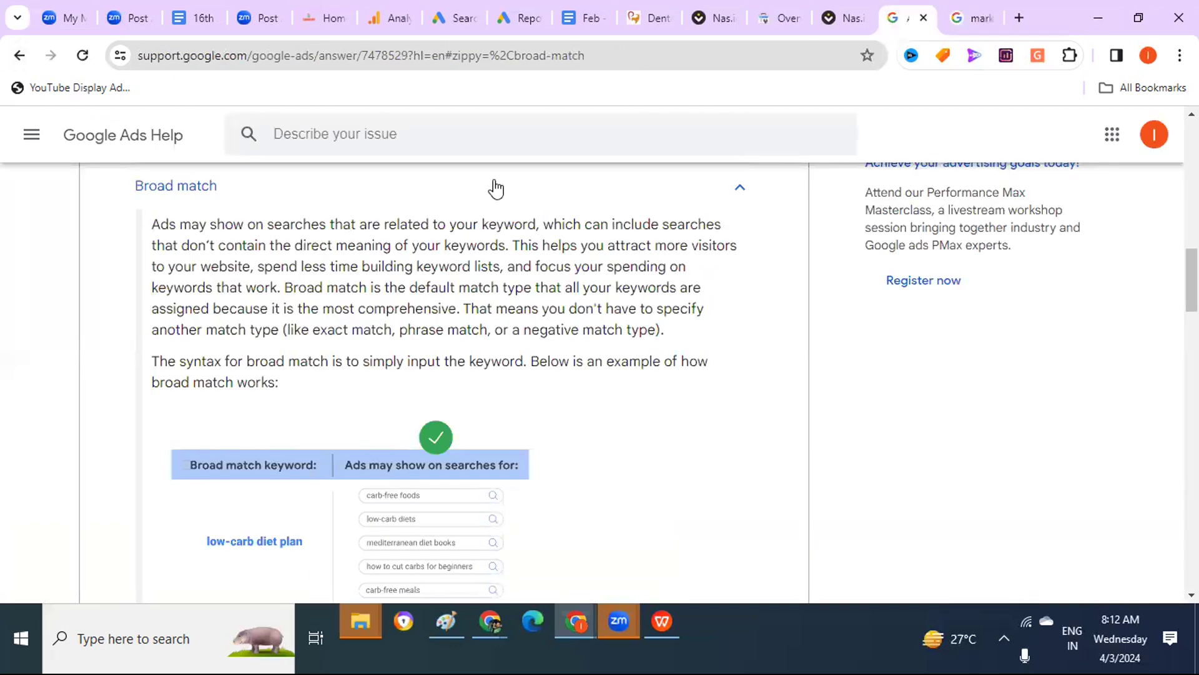
scroll(527, 309, "up", 1)
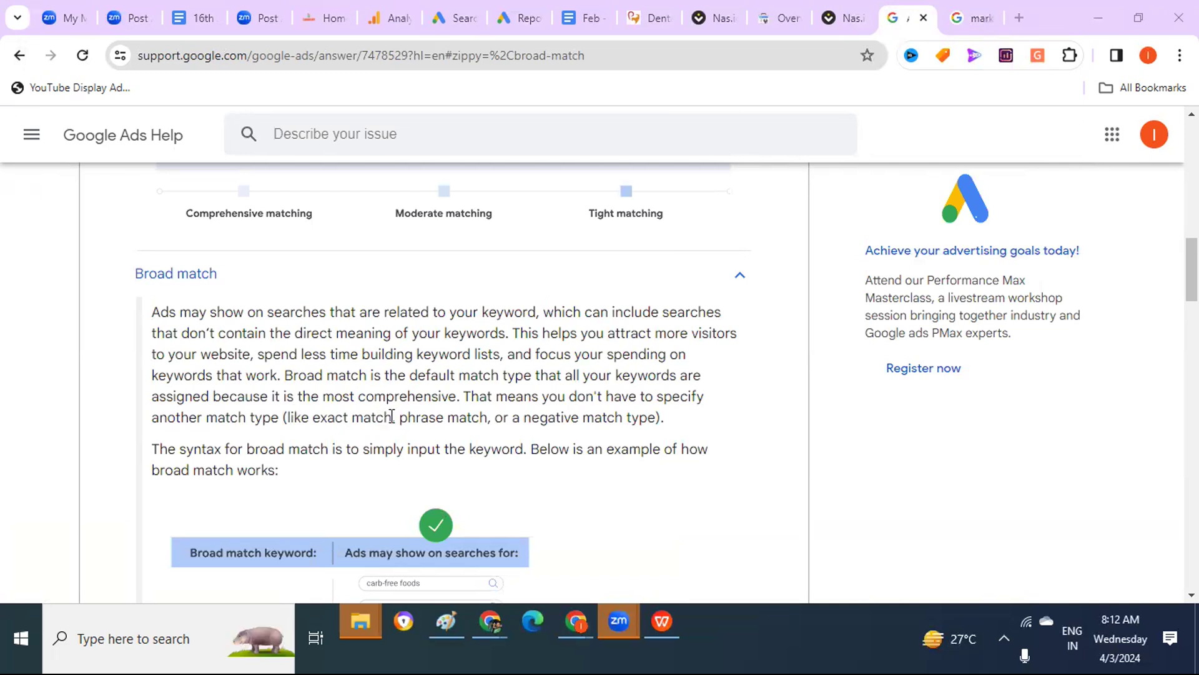
scroll(522, 424, "down", 2)
scroll(524, 424, "down", 4)
scroll(473, 325, "down", 10)
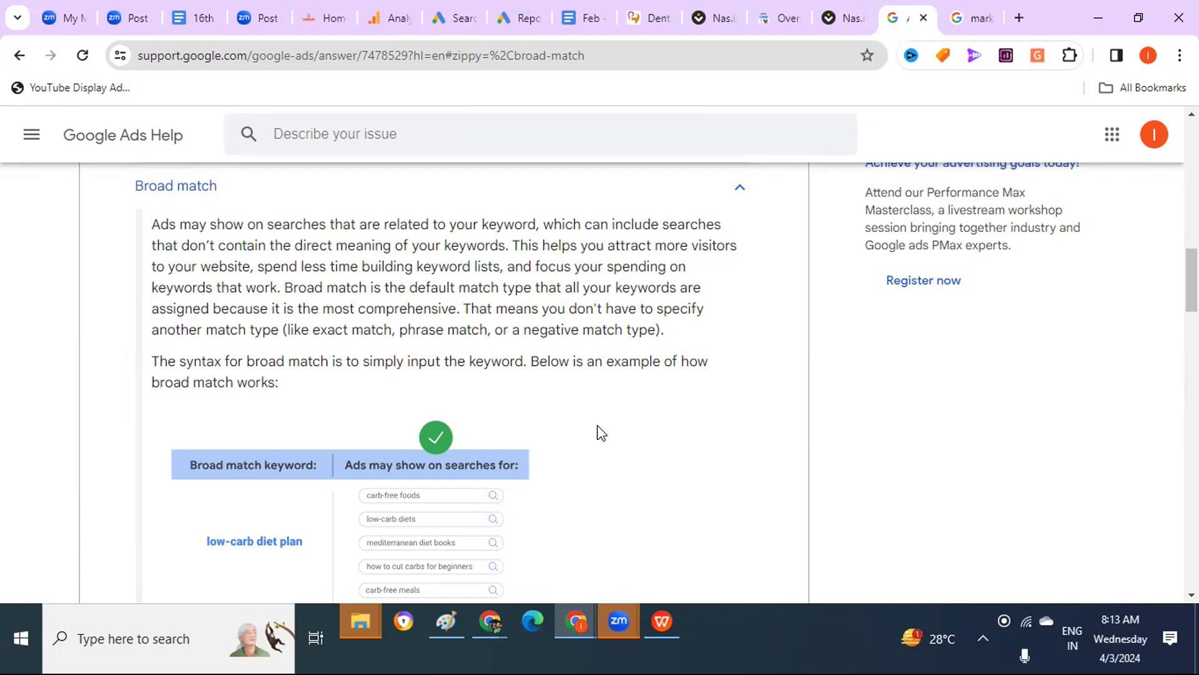
scroll(500, 431, "down", 3)
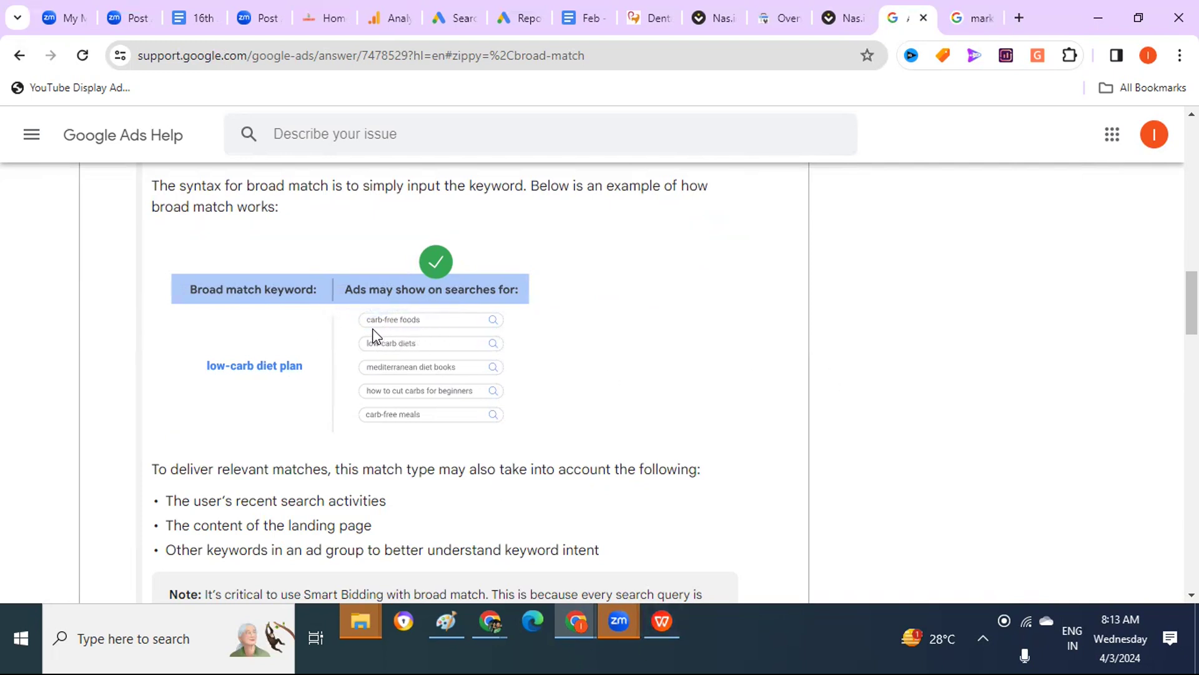
left_click(849, 59)
mouse_move(251, 362)
left_mouse_down()
mouse_move(373, 310)
mouse_move(359, 332)
left_mouse_up()
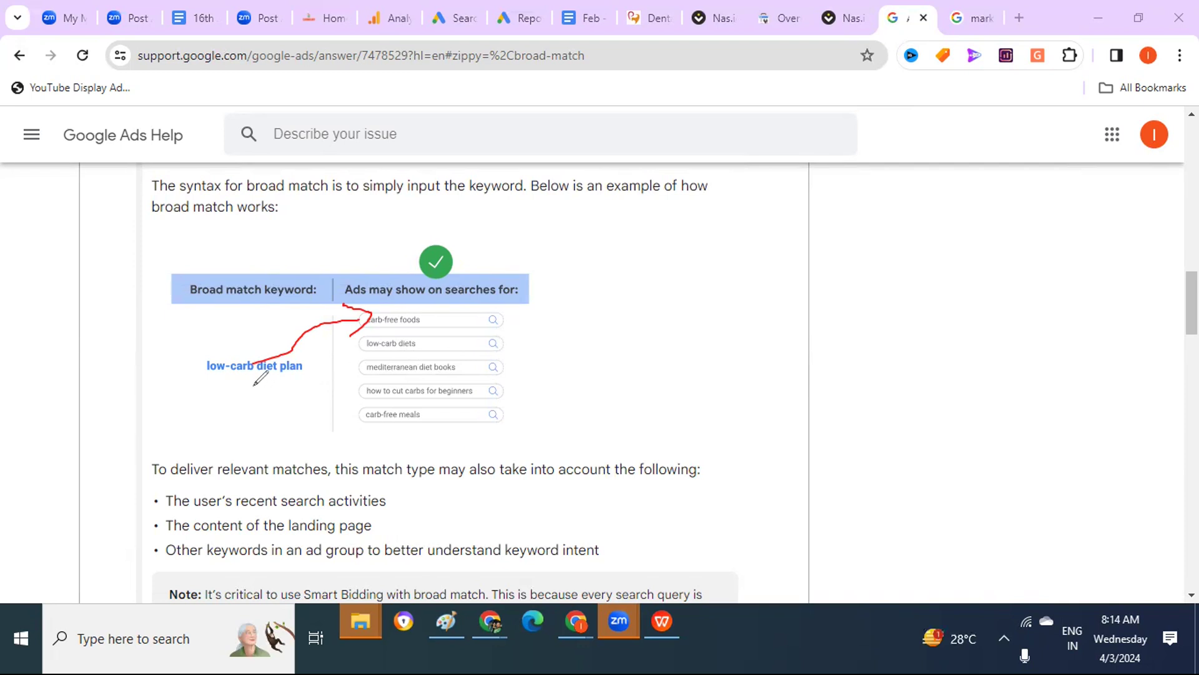
left_click_drag(200, 381, 293, 379)
left_click_drag(349, 355, 421, 354)
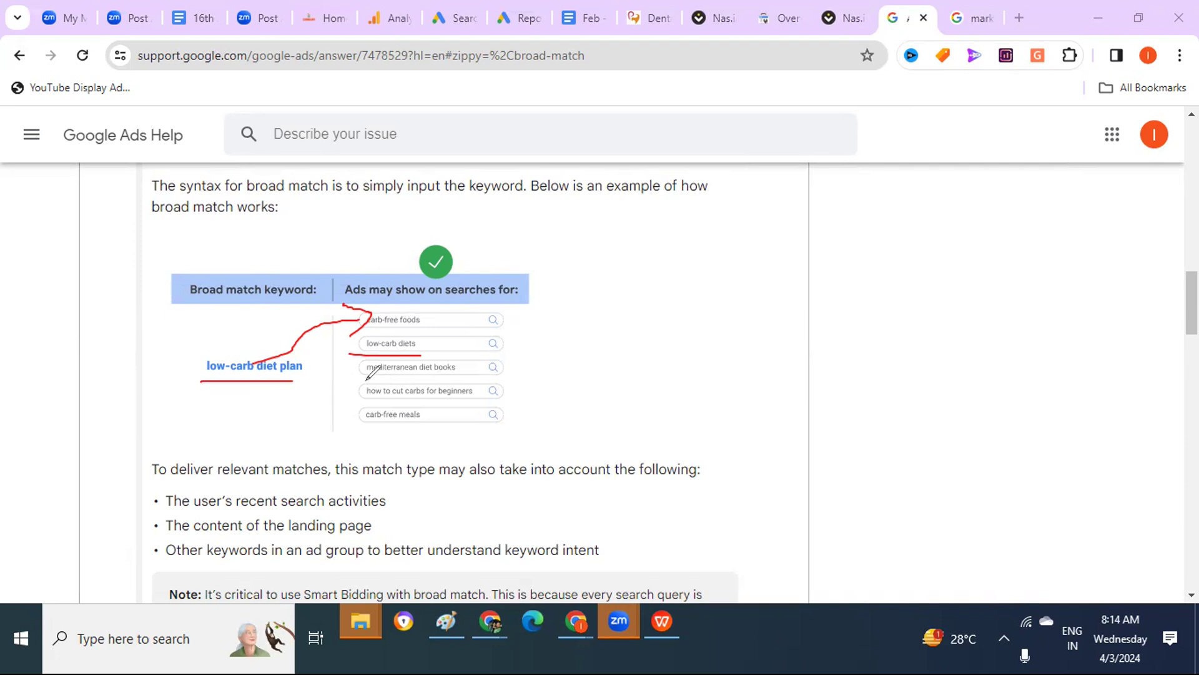
left_click_drag(351, 377, 476, 368)
left_click_drag(402, 401, 488, 394)
left_click_drag(346, 428, 456, 423)
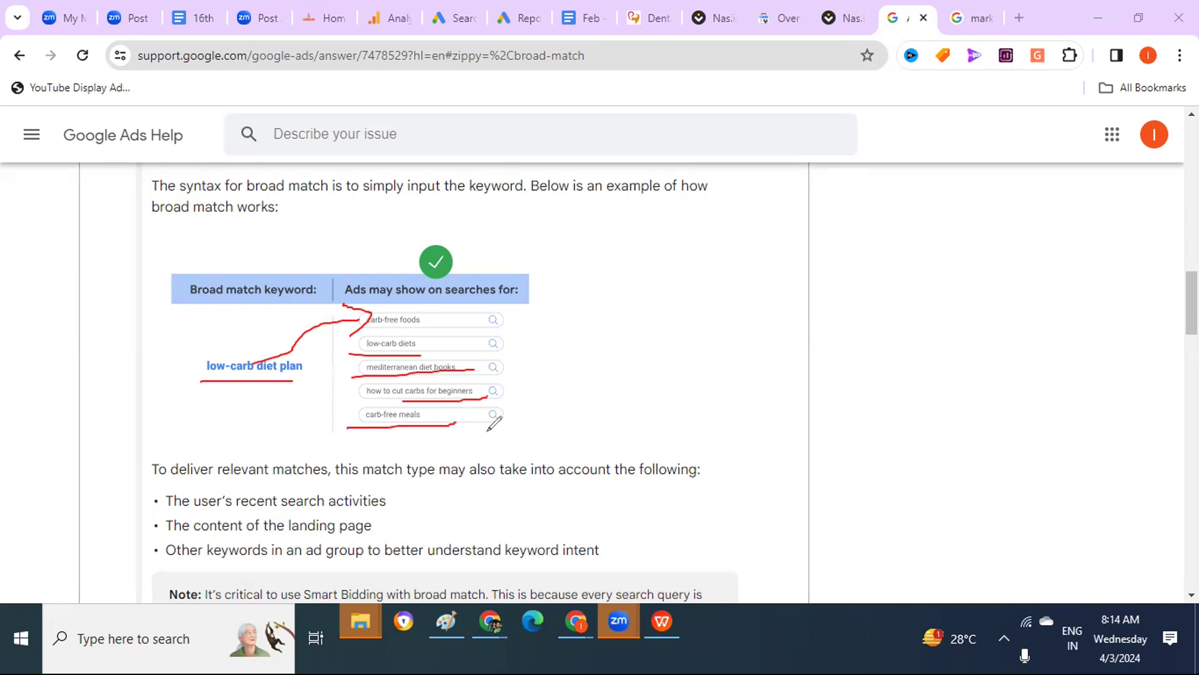
key("e")
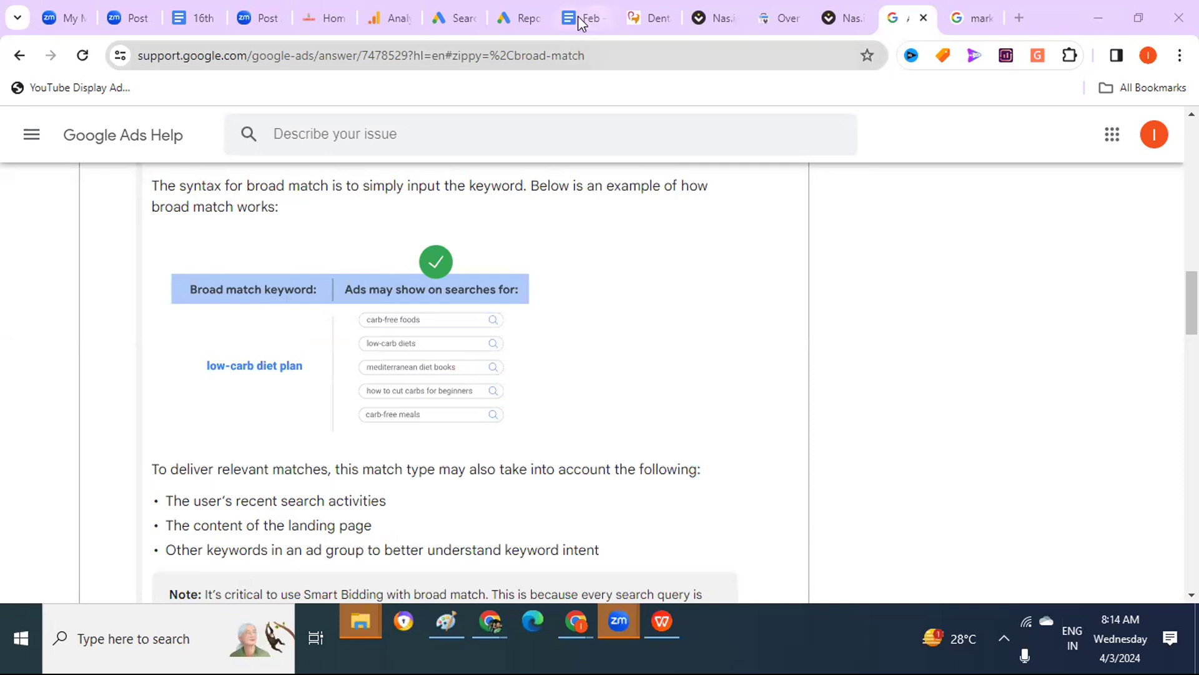
Add a 'Phrase Match' heading and a first example line: a name, then 'Red Apple' with empty quotes.
key("ctrl+shift+Tab")
key("ctrl+shift+Tab")
key("ctrl+shift+Tab")
key("ctrl+shift+Tab")
key("ctrl+shift+Tab")
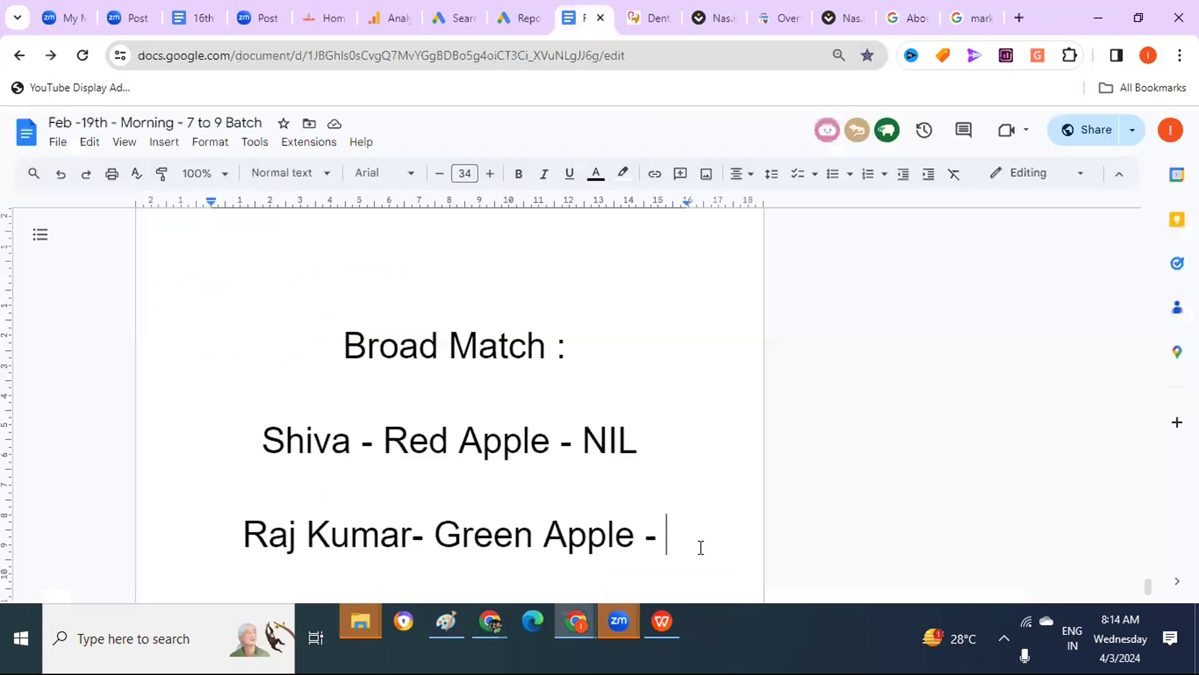
key("Return")
key("Return")
key("Return")
key("Return")
key("Return")
type("P")
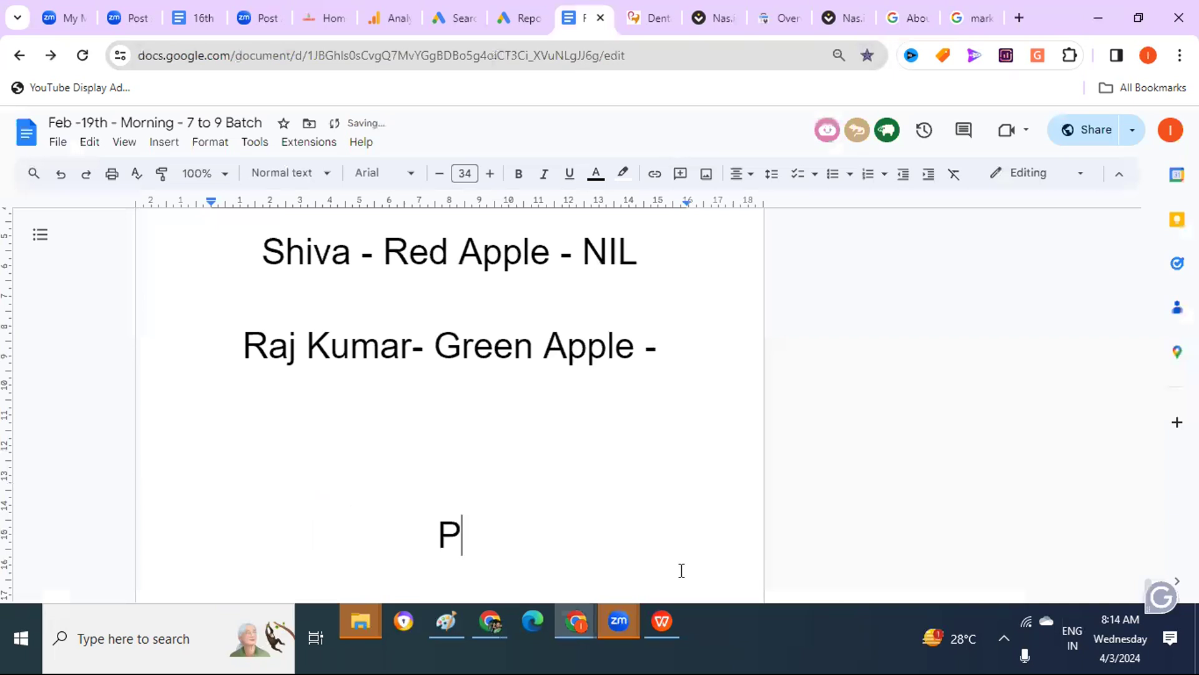
type("hrase Mat")
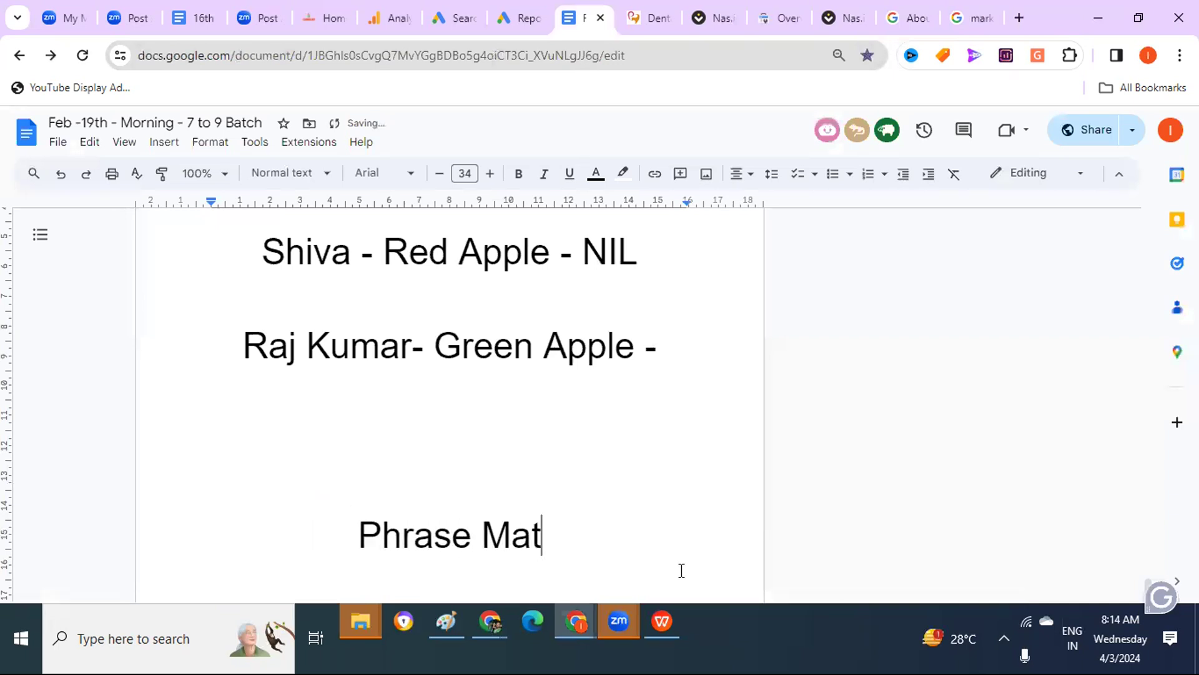
type("ch")
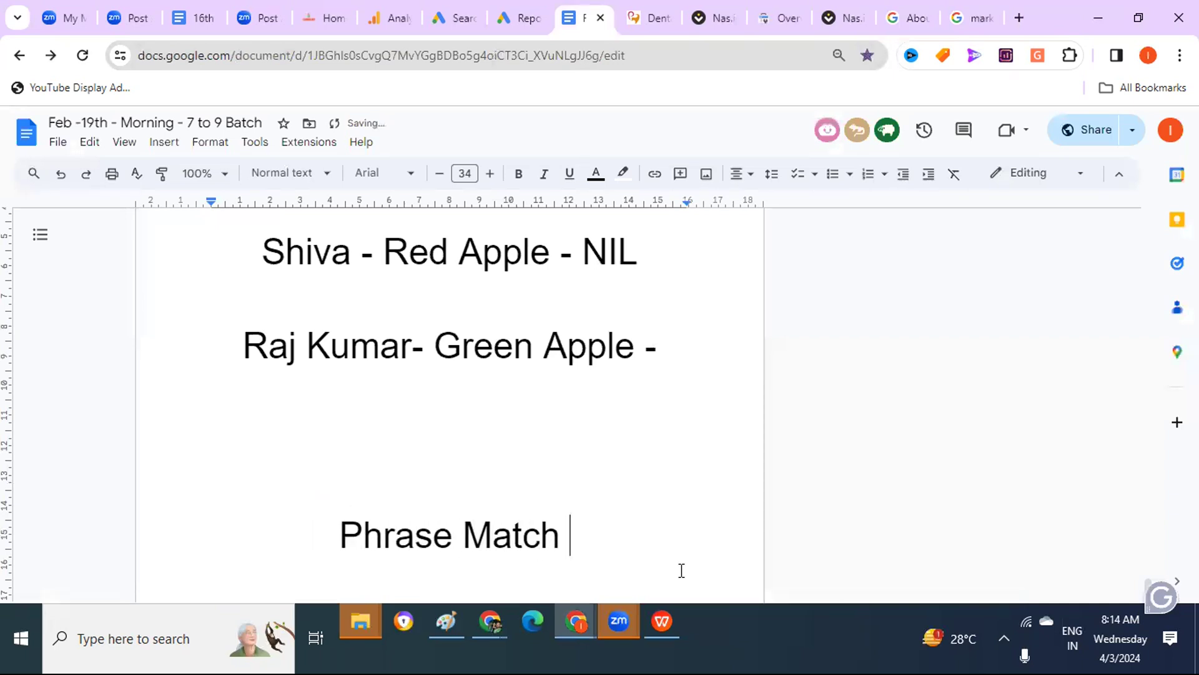
key("Return")
key("Return")
key("Return")
type("S")
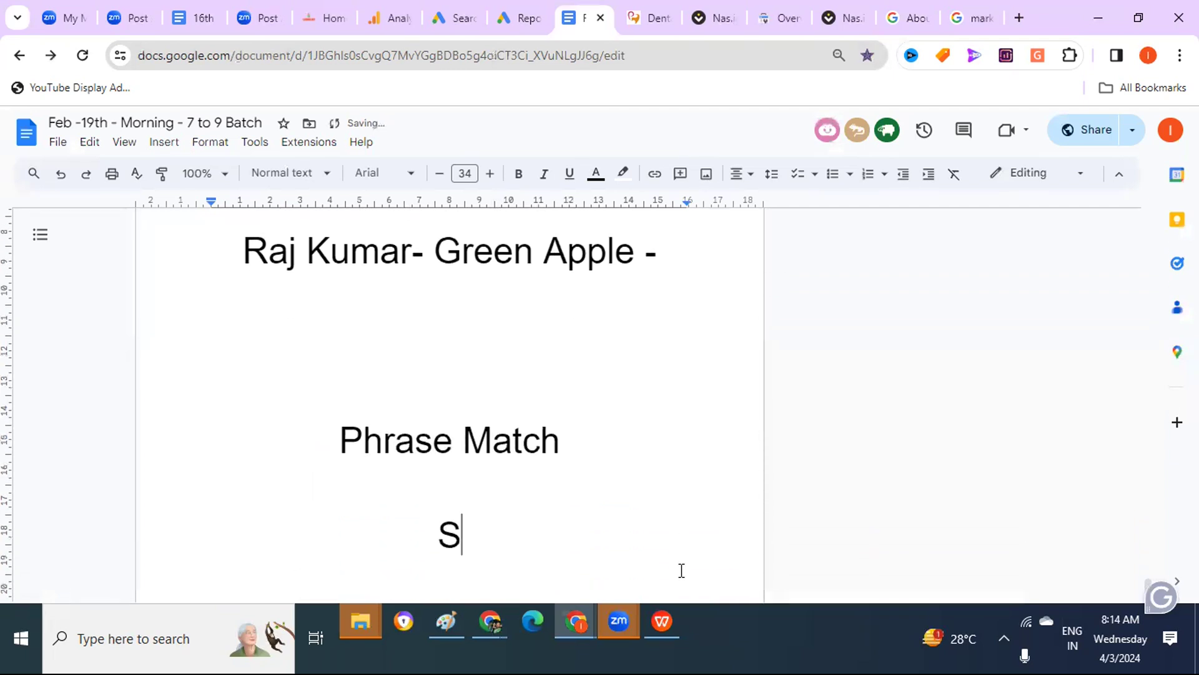
type("hiva - R")
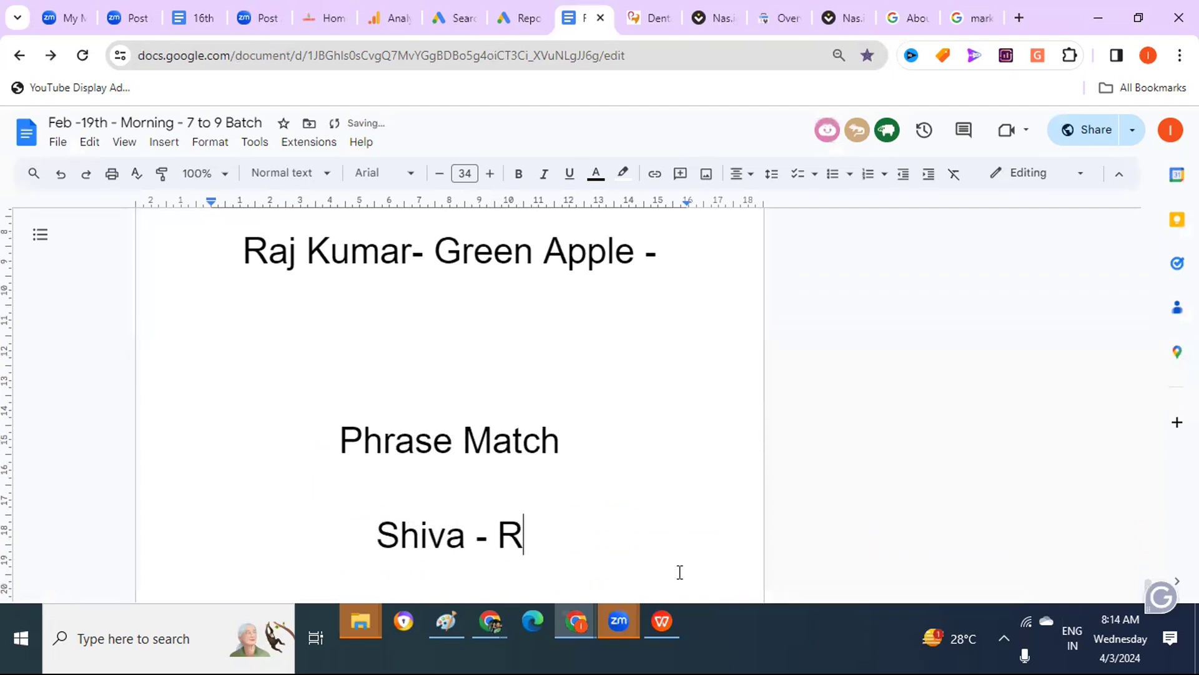
type("ed App")
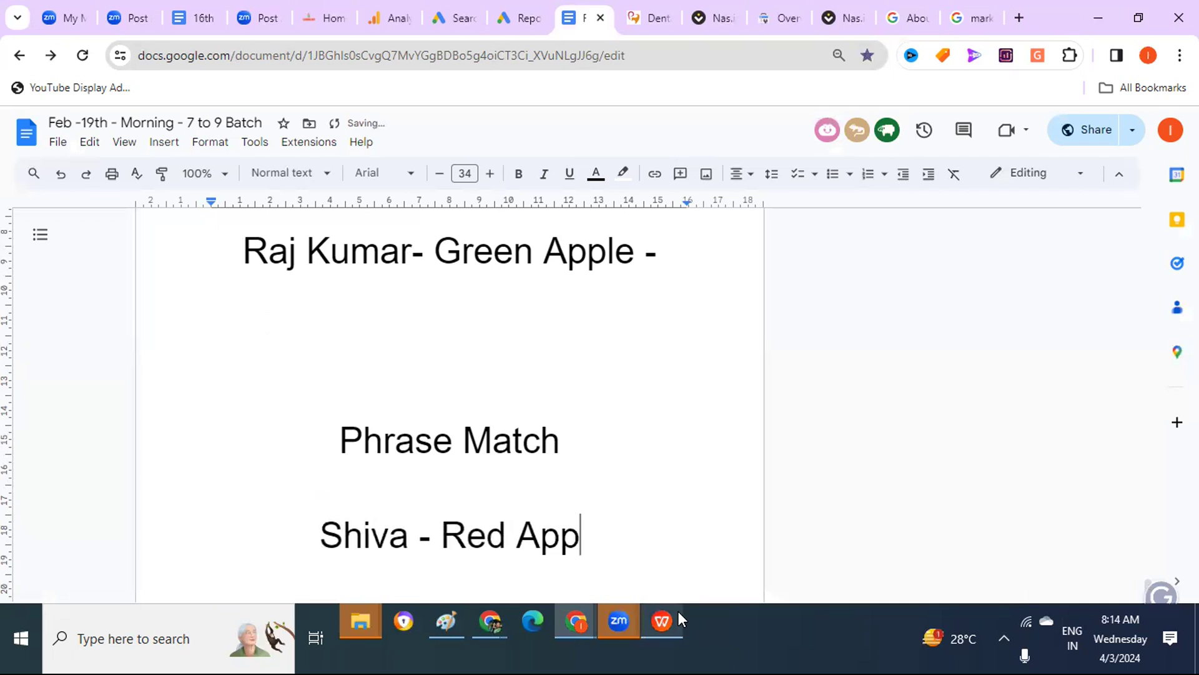
type("le")
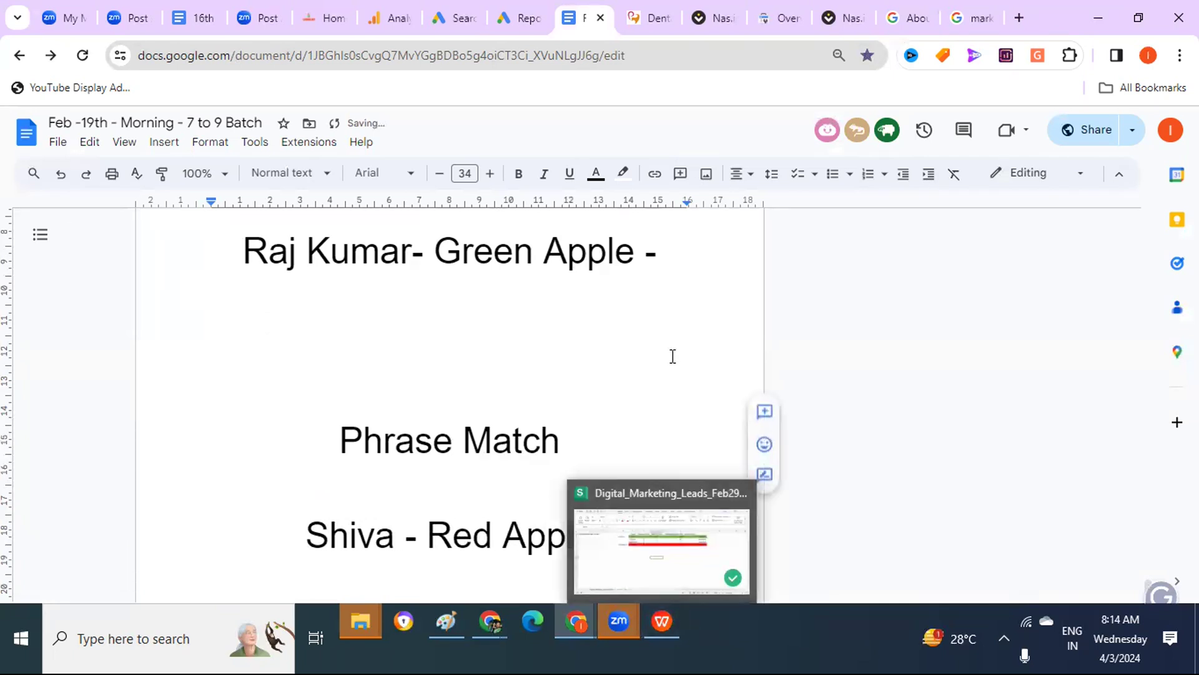
scroll(663, 359, "up", 2)
scroll(641, 365, "down", 2)
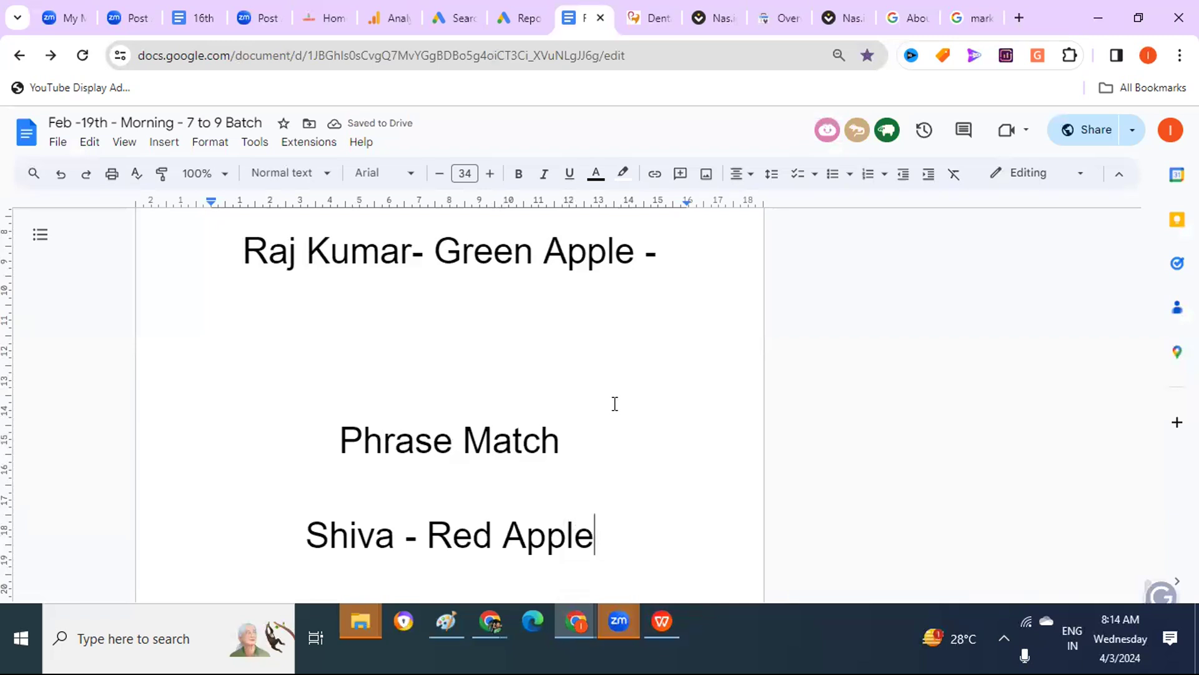
scroll(613, 404, "up", 5)
scroll(646, 527, "down", 5)
type("- ")
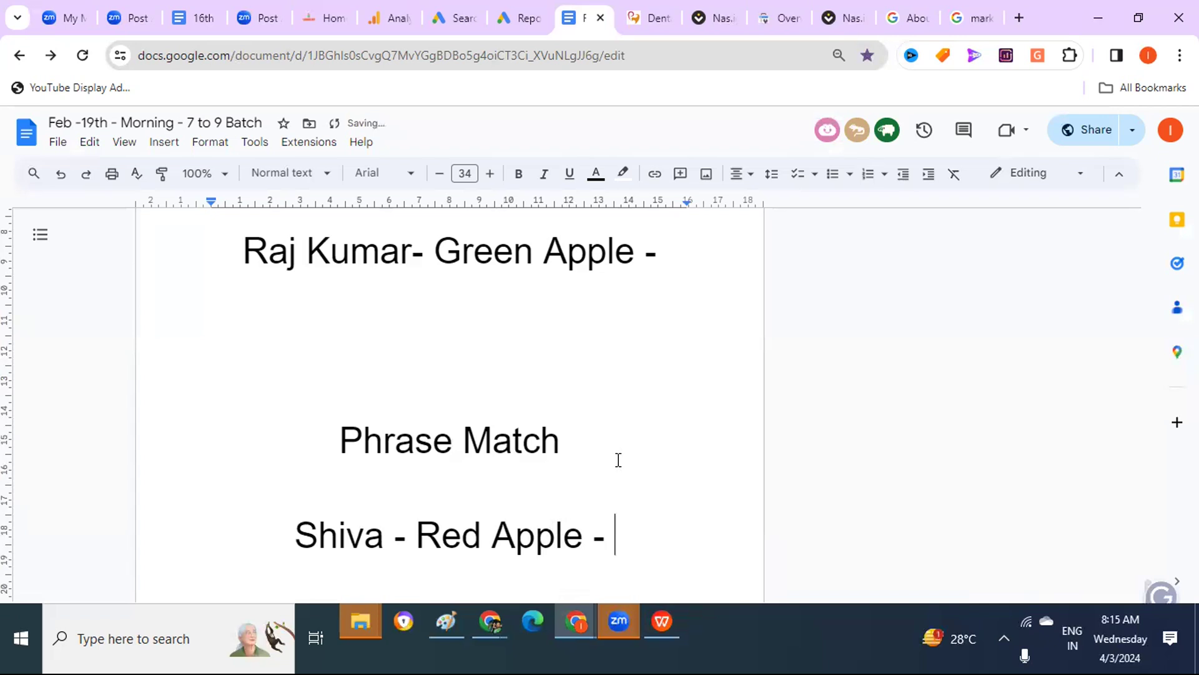
type("\"\"")
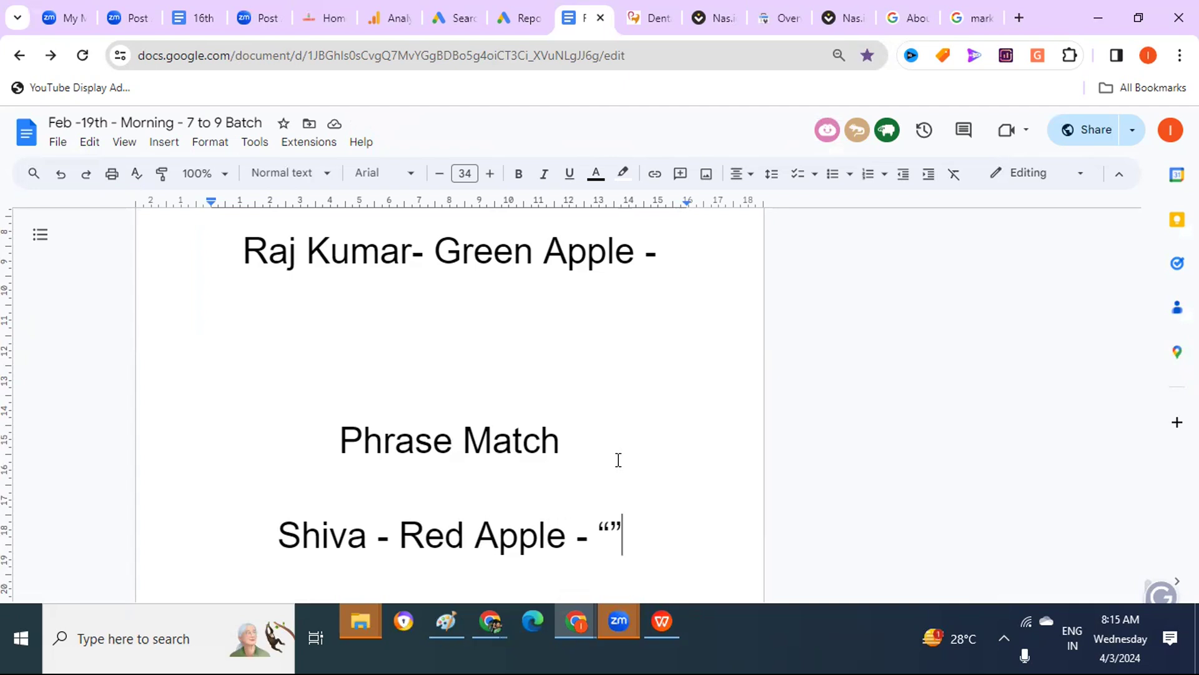
Add a second example line: a name followed by 'green and red apple online buy'.
key("Return")
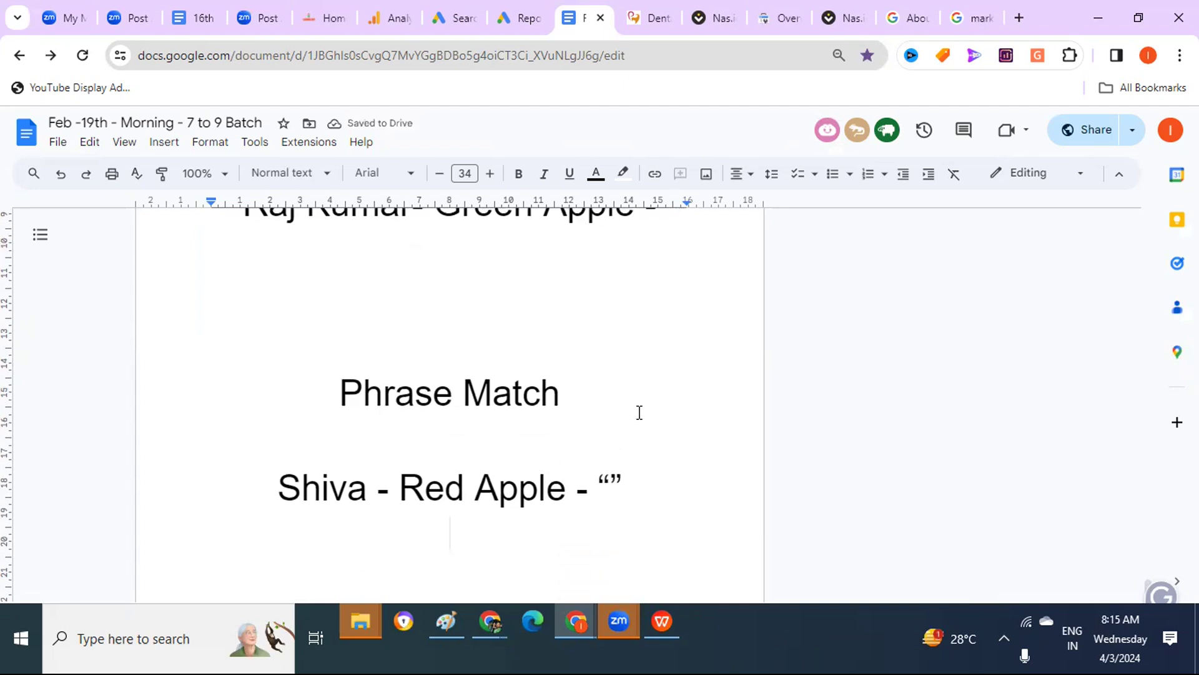
key("Return")
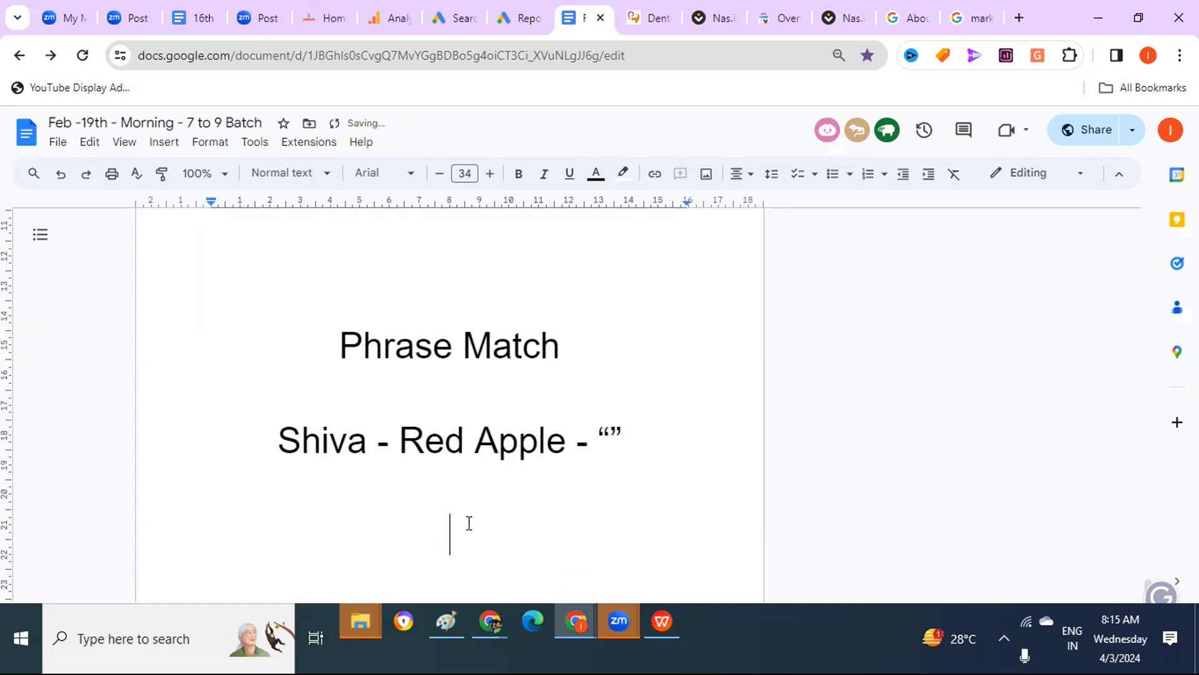
scroll(204, 436, "up", 4)
scroll(371, 405, "down", 6)
type("Raj Kumar -")
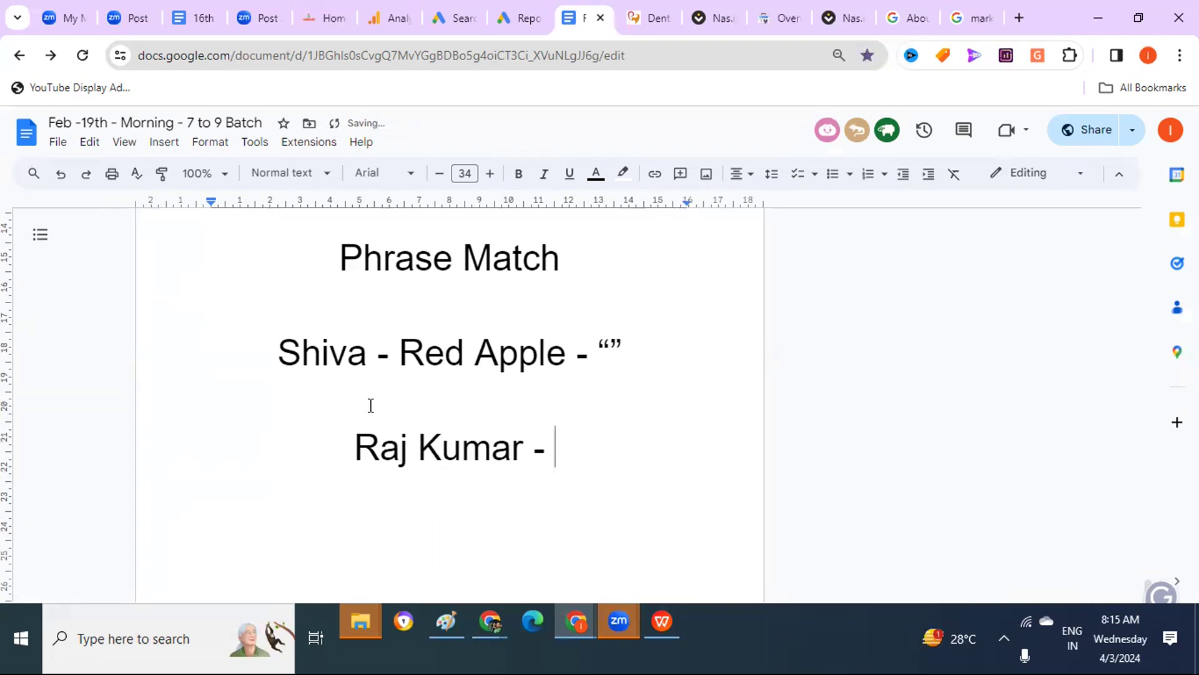
type(" Gre")
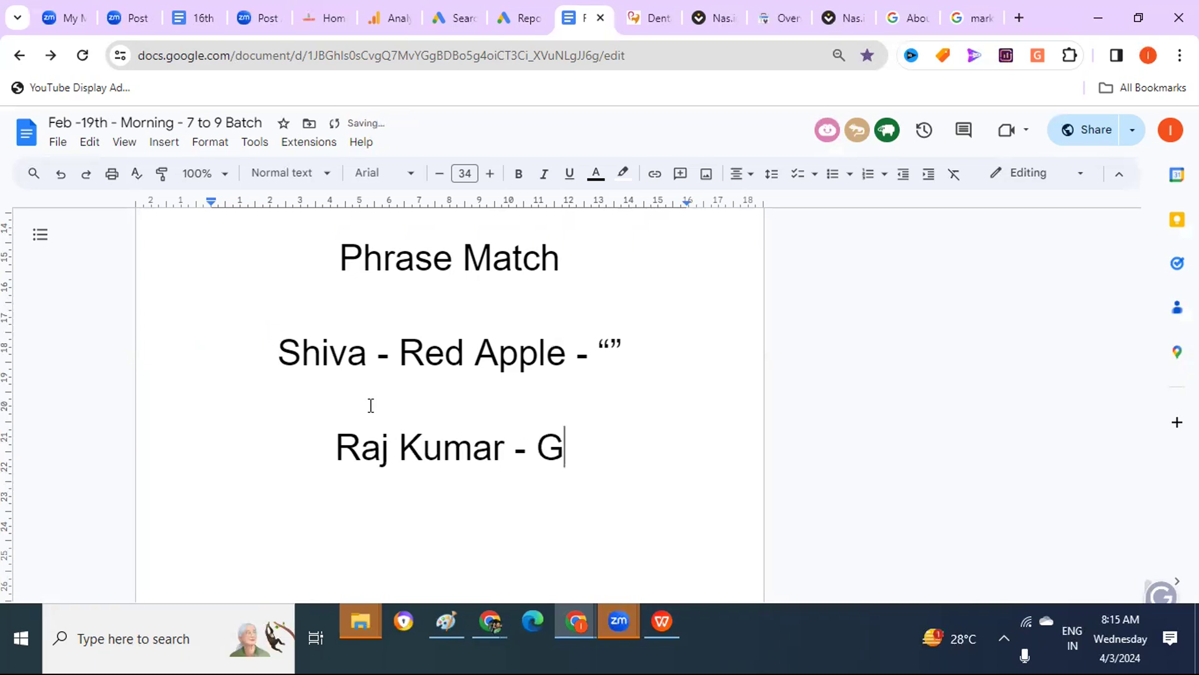
key("BackSpace")
key("BackSpace")
key("BackSpace")
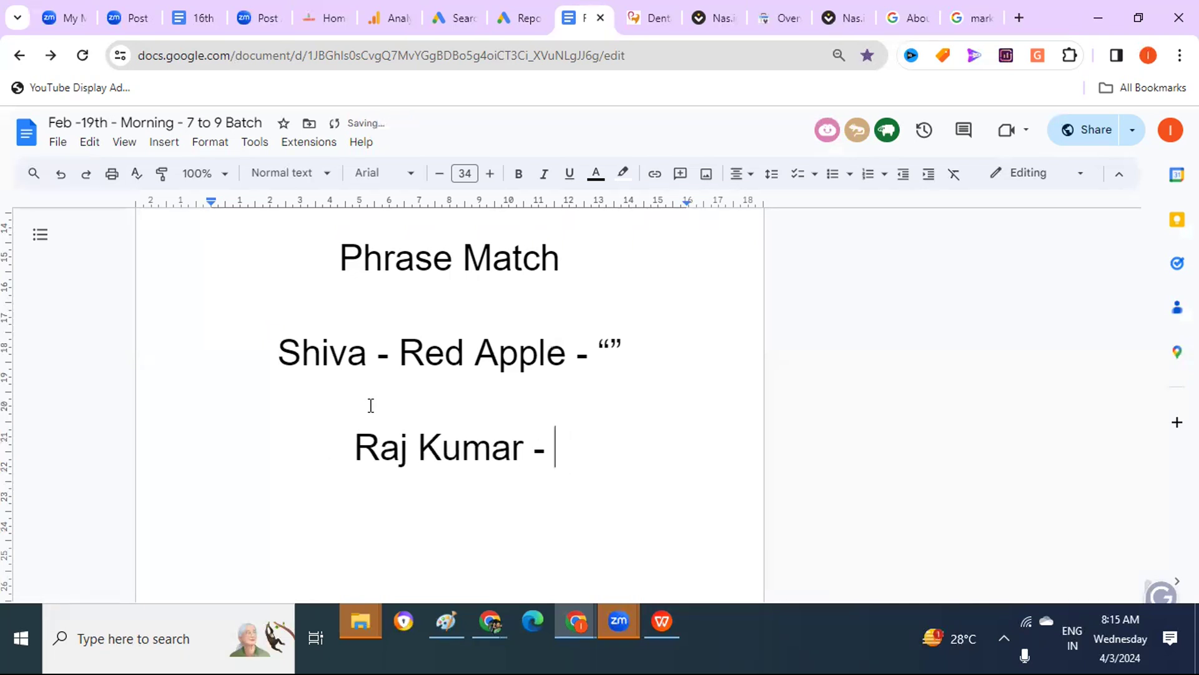
type("green and reda")
key("BackSpace")
type("apple ob")
key("BackSpace")
type("nline buy")
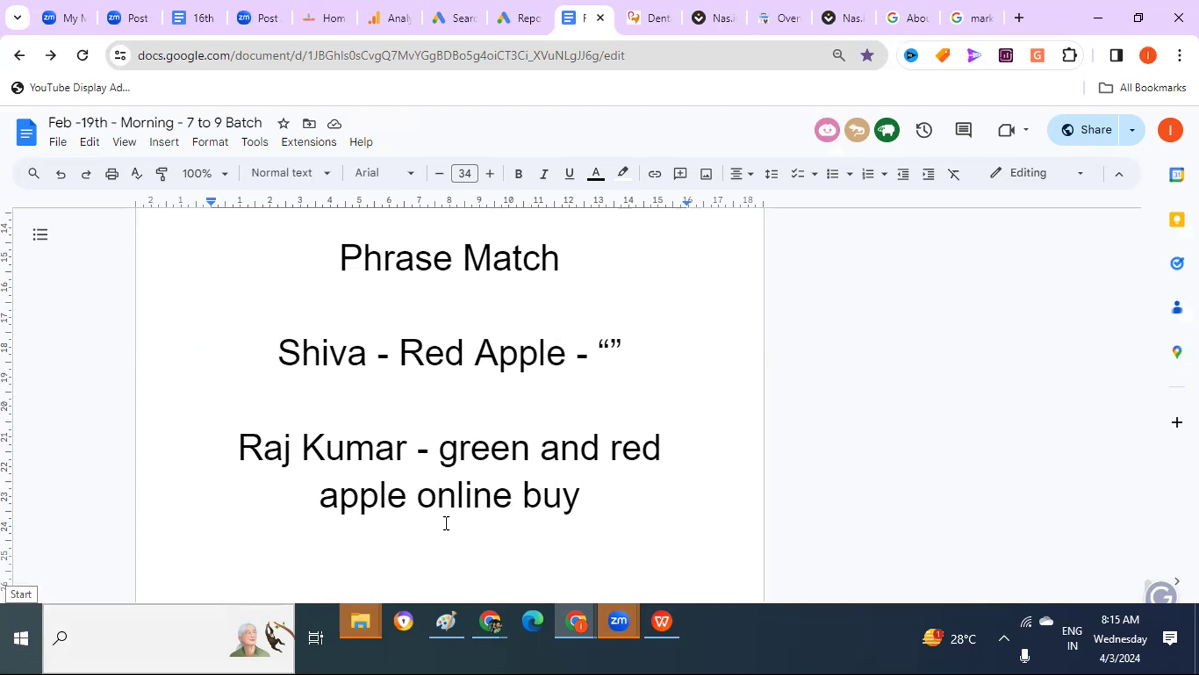
Put quotation marks around 'red apple' in the second example line.
left_click(609, 448)
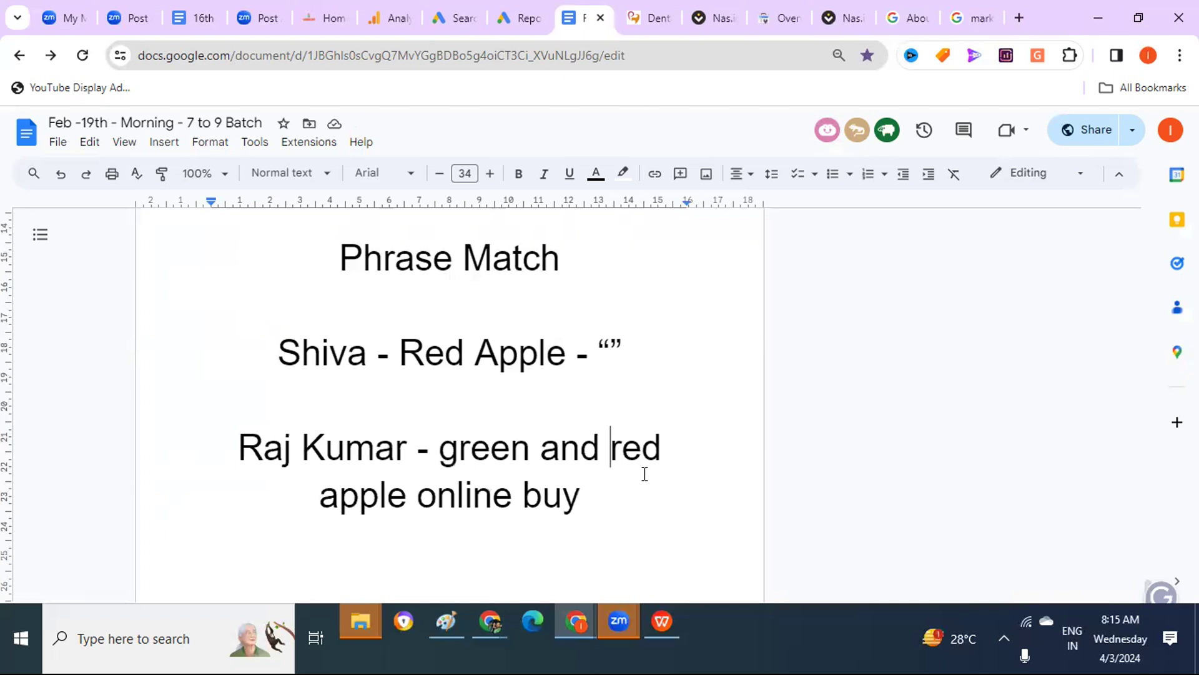
type("\"")
left_click(416, 498)
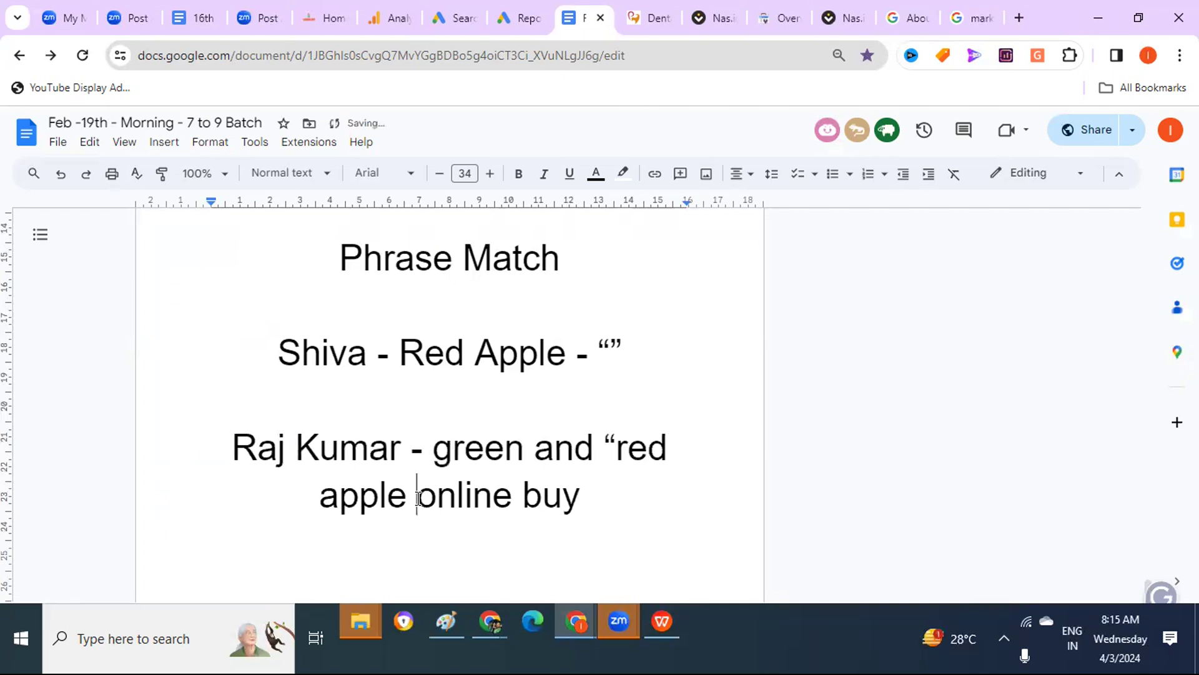
type("\"")
key("BackSpace")
key("BackSpace")
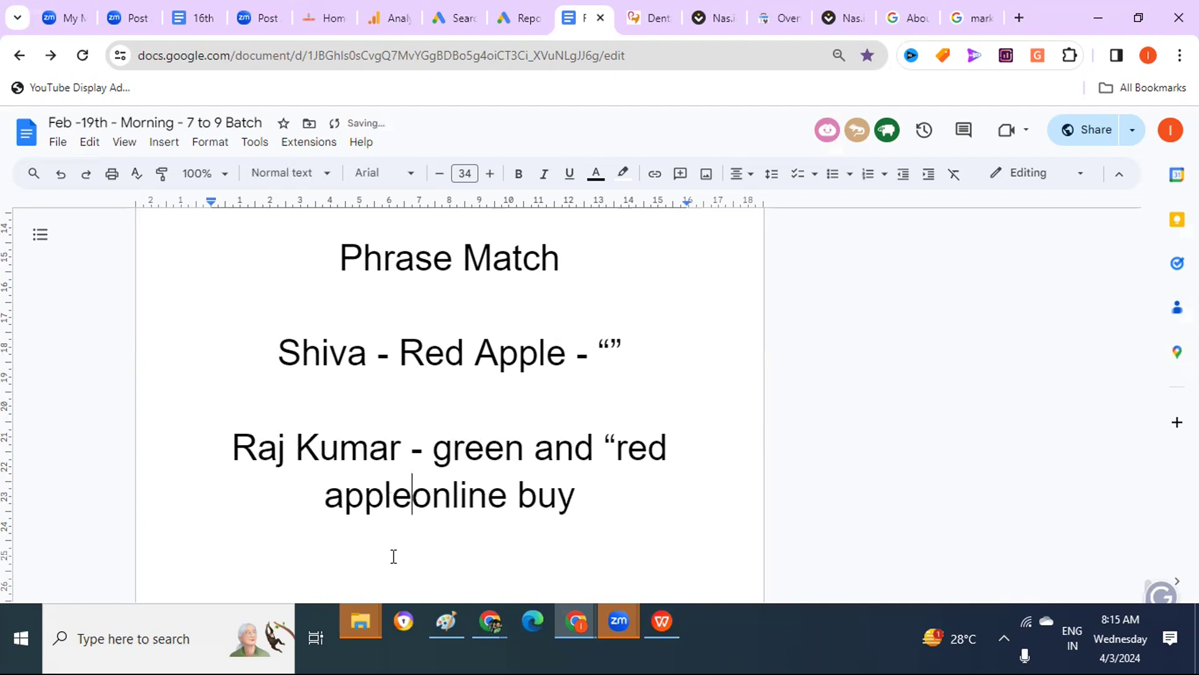
key("Left")
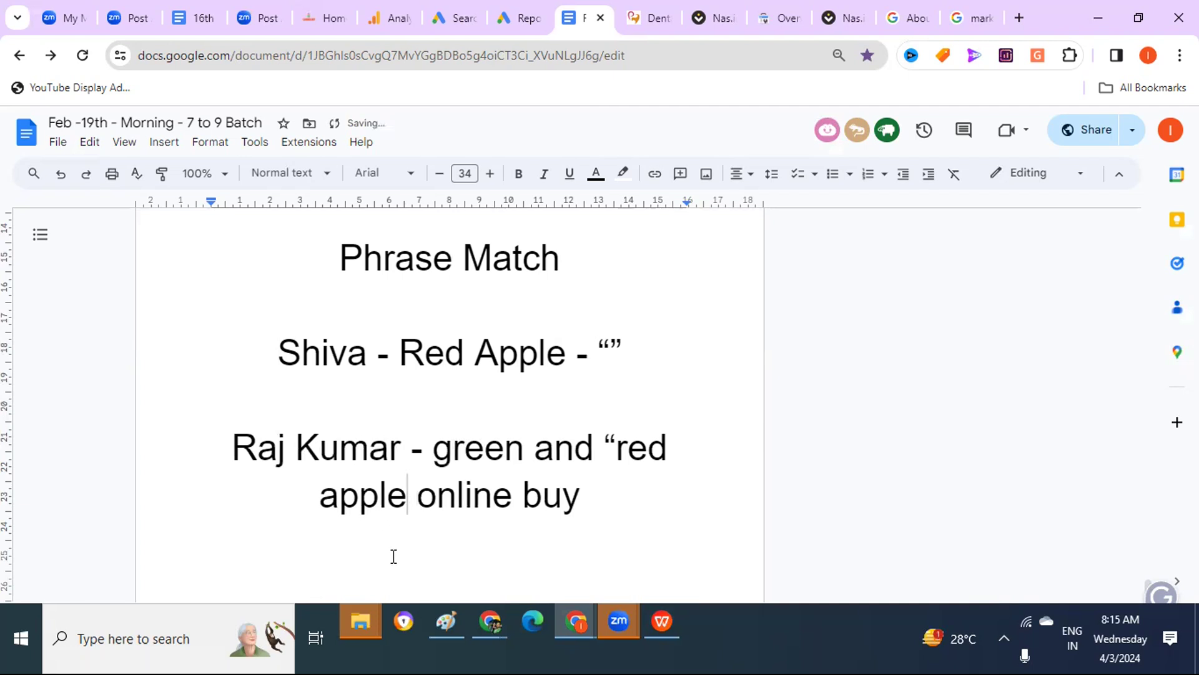
type("\"")
key("End")
key("Up")
Highlight '- green and' and 'online buy' in green.
left_click_drag(607, 447, 414, 498)
left_click(413, 449)
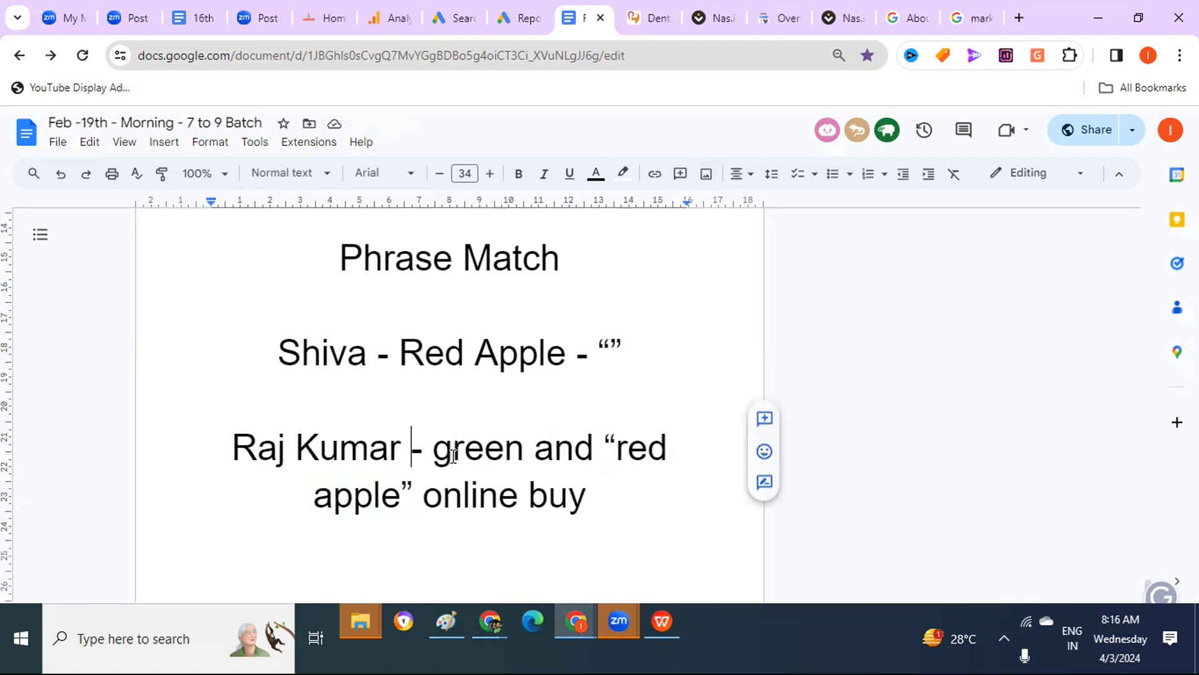
left_click_drag(412, 450, 594, 451)
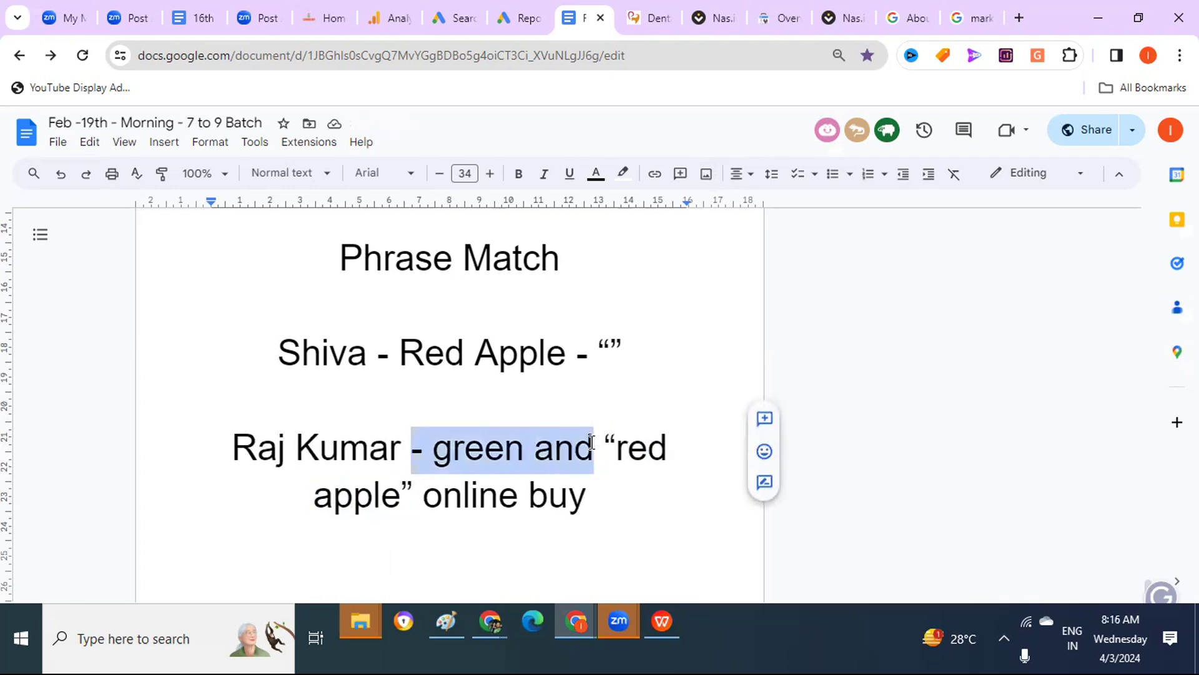
left_click(621, 192)
left_click(689, 245)
left_click_drag(406, 487, 616, 498)
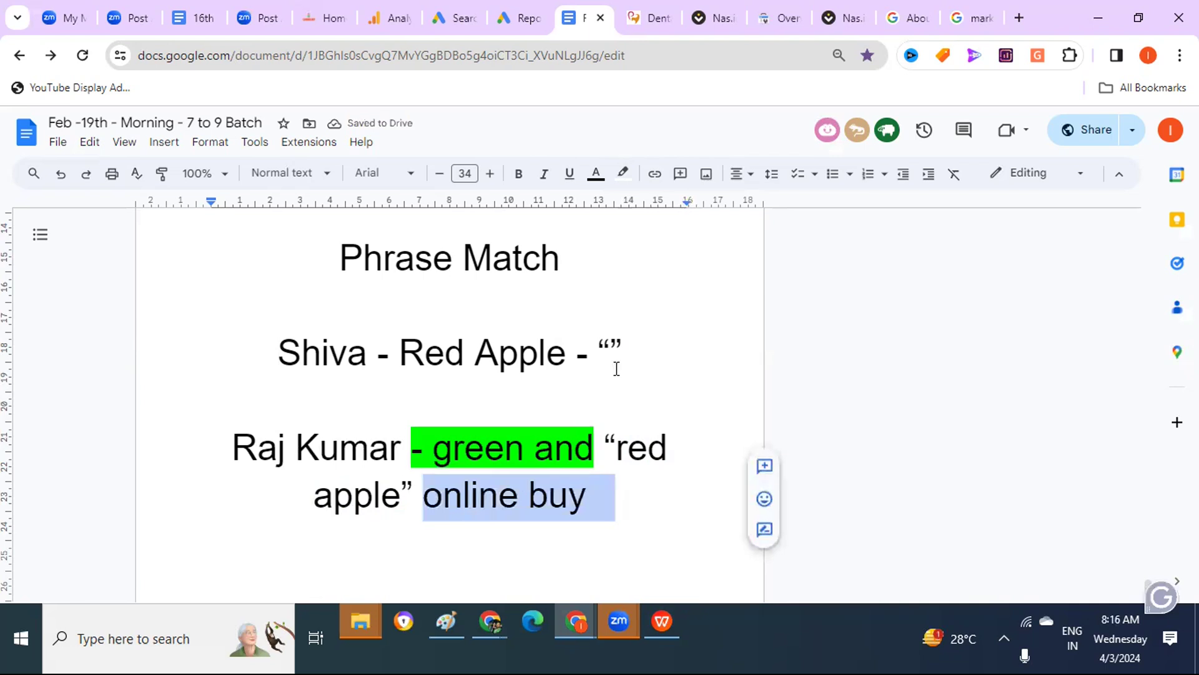
left_click(623, 175)
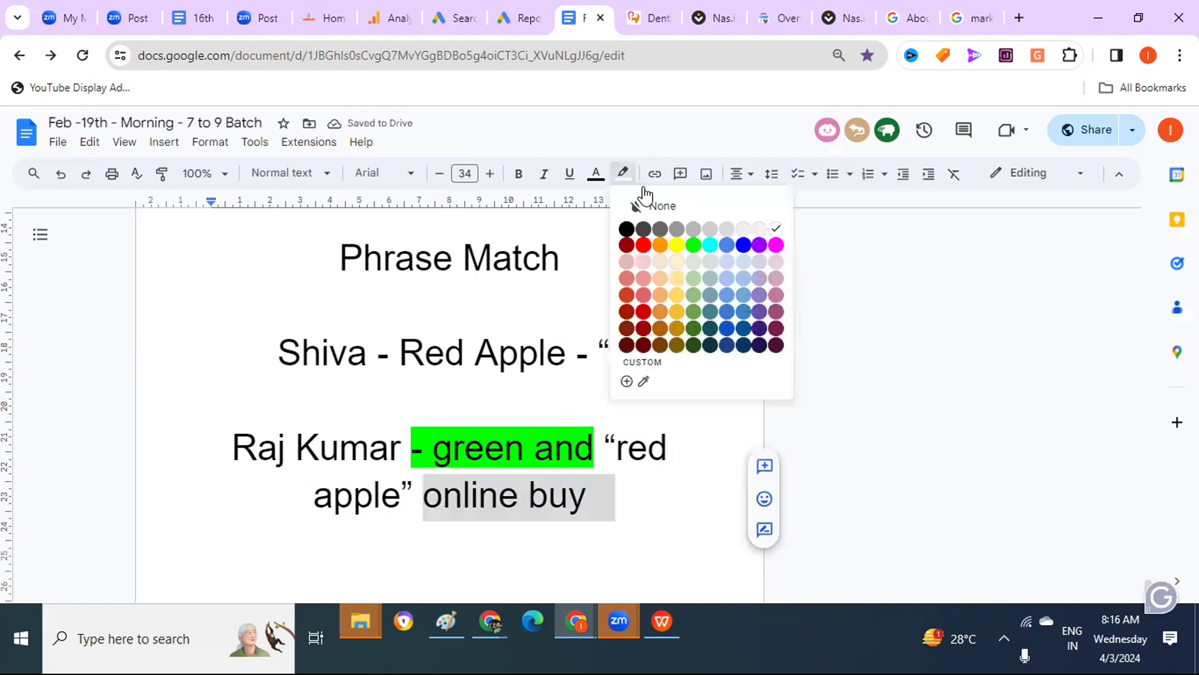
left_click(694, 245)
left_click(685, 584)
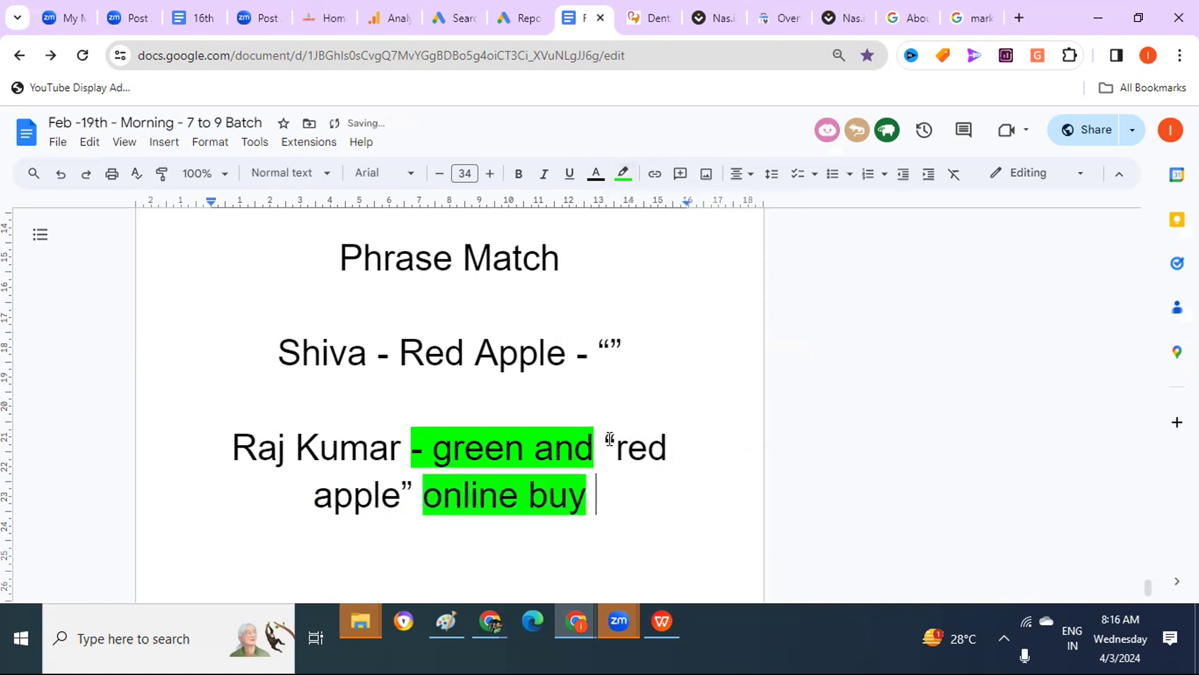
Highlight the quoted 'red apple' phrase in orange.
left_click_drag(606, 428, 412, 497)
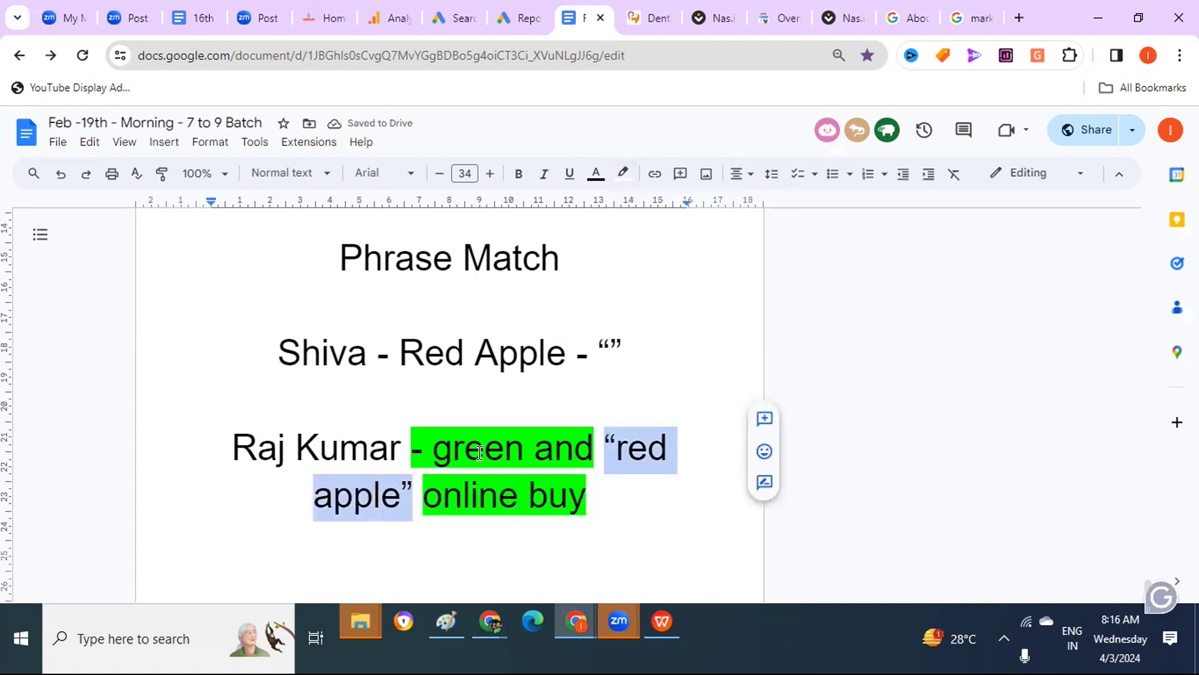
left_click(622, 174)
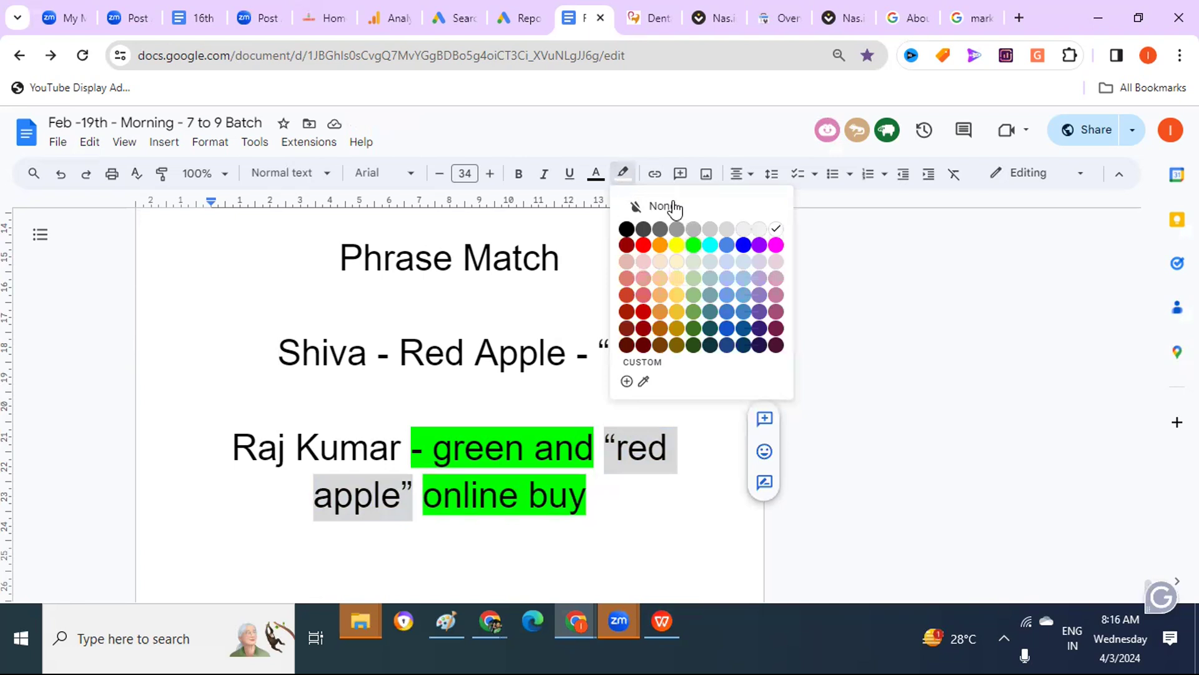
left_click(661, 245)
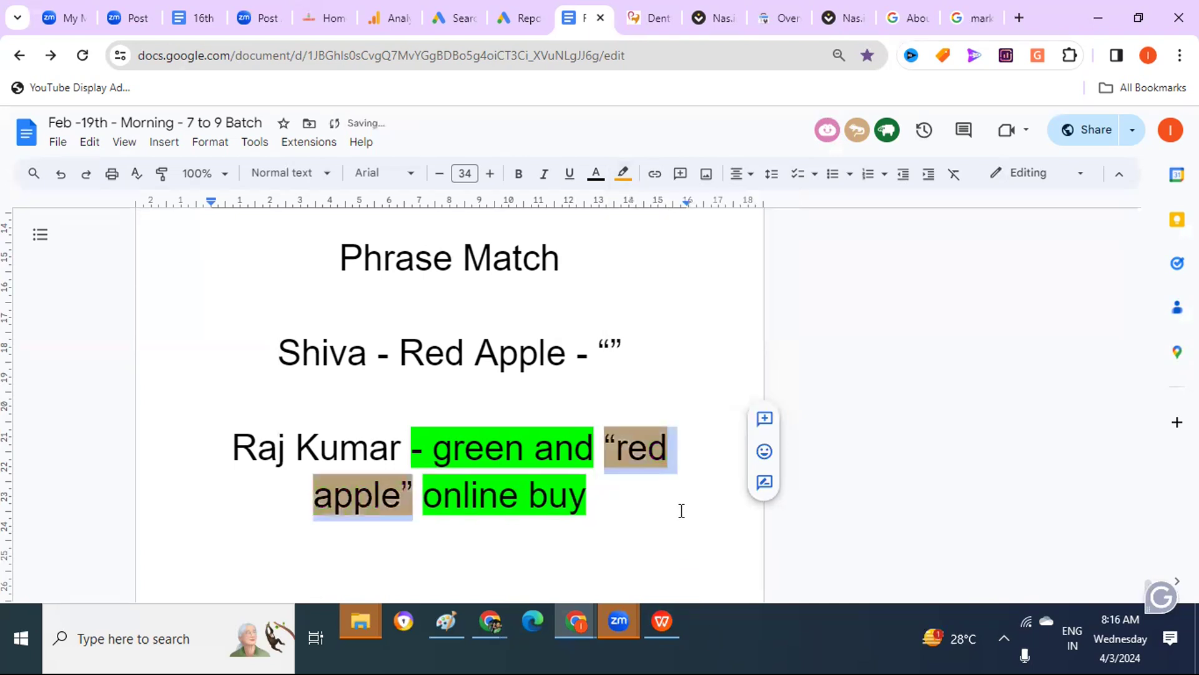
left_click(682, 510)
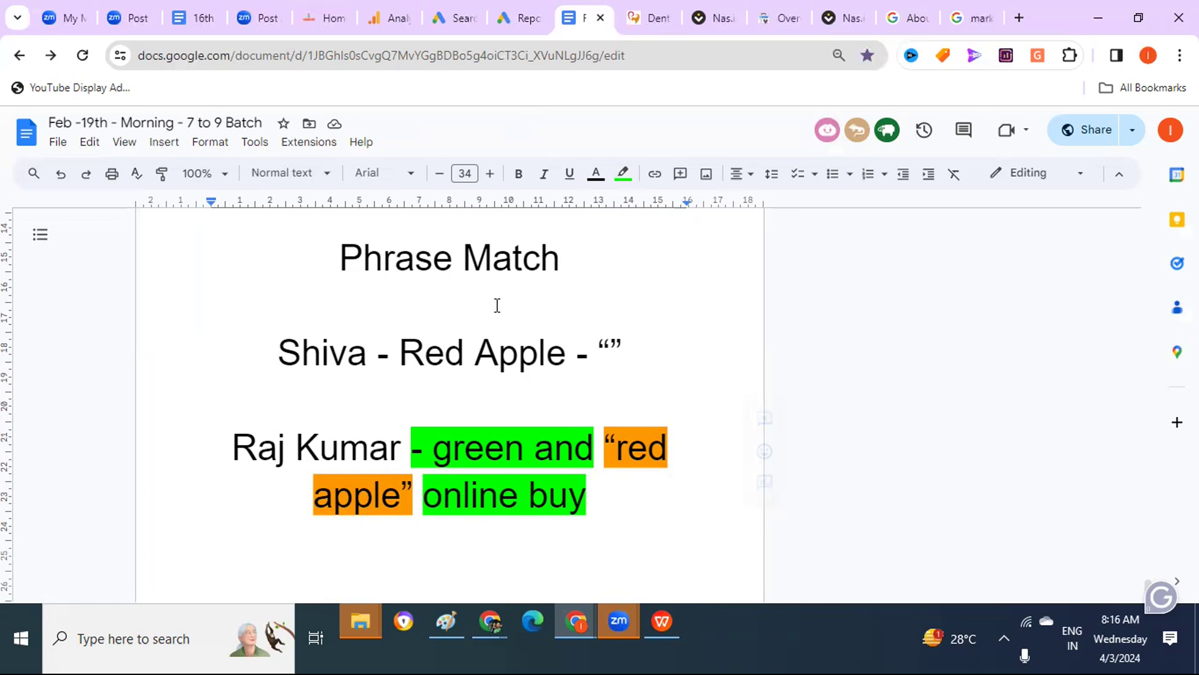
left_click(622, 173)
Turn off highlighting, insert a page break, and type the 'DIgital marketing Course' and 'Digital marketing training' examples.
left_click(784, 232)
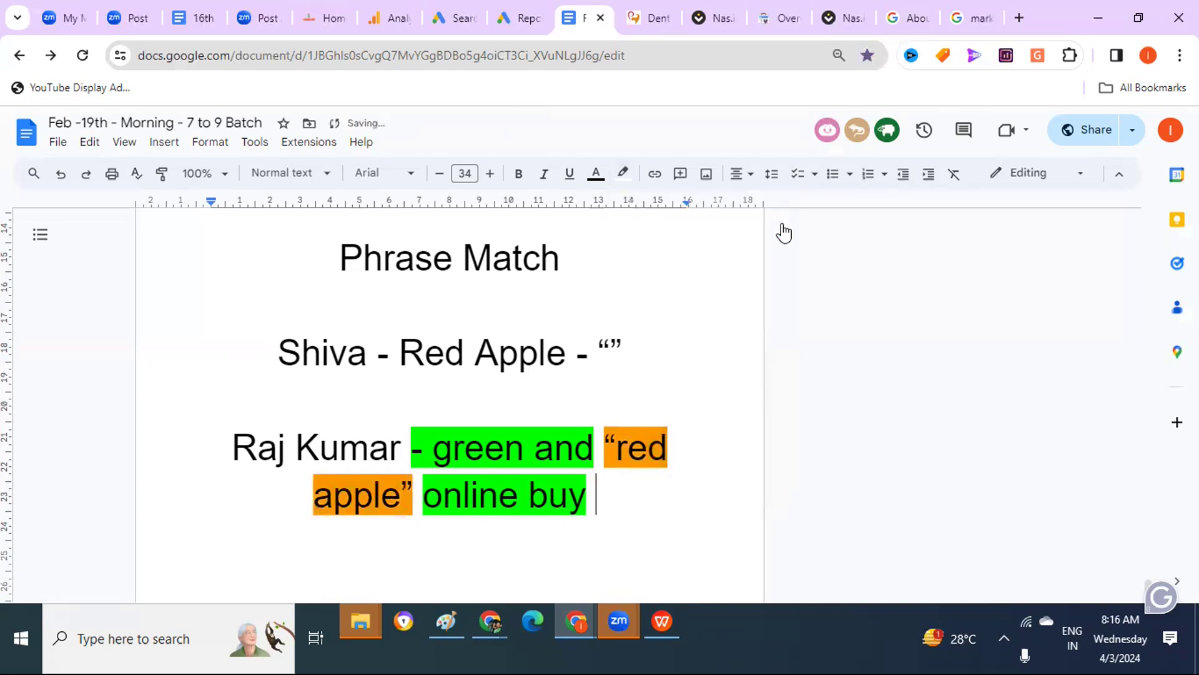
key("ctrl+Return")
type("Shiva - ")
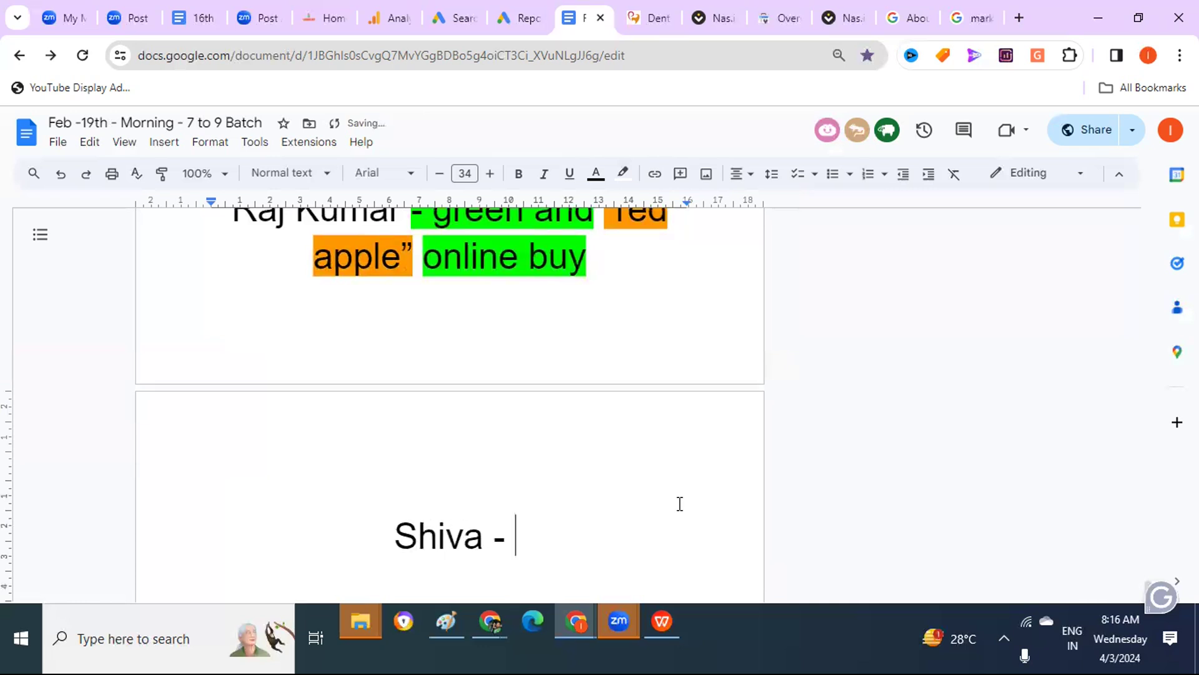
type("D")
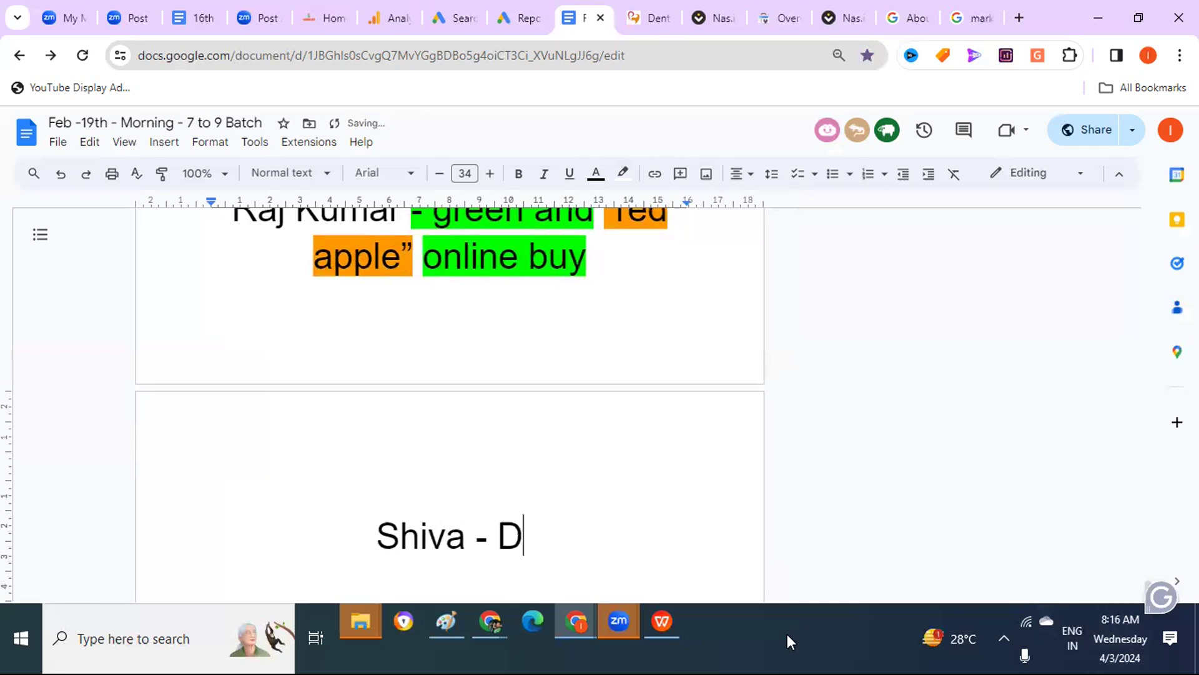
type("Igital marketing ")
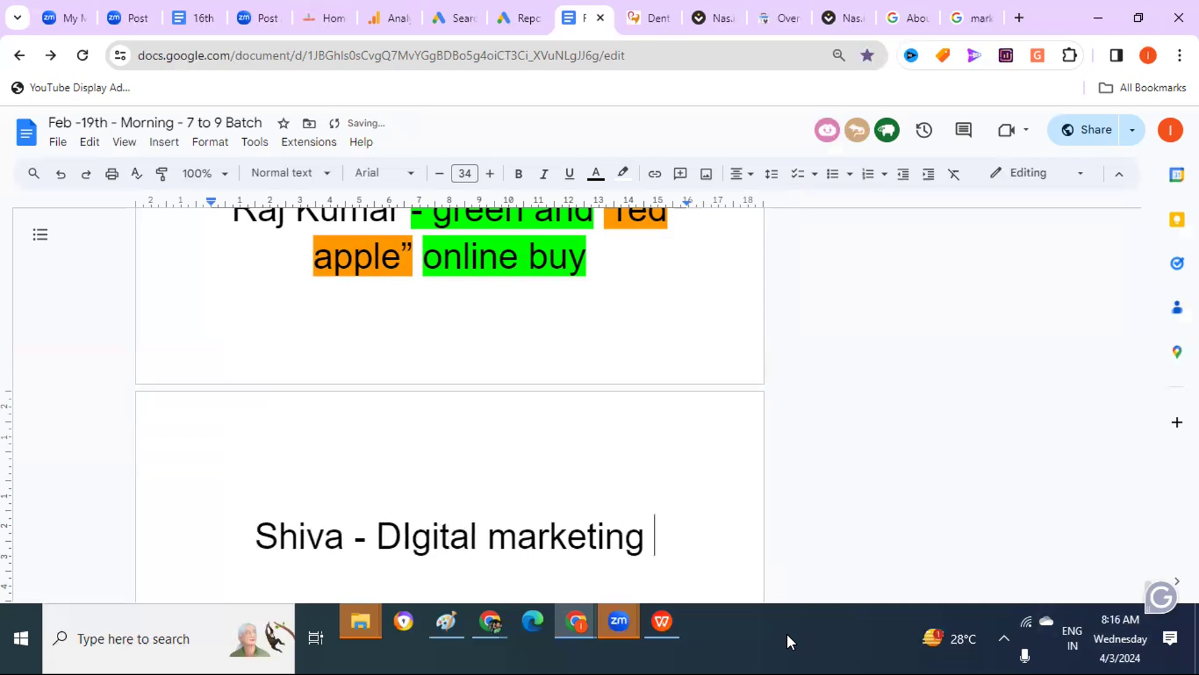
type("Course")
key("Return")
key("Return")
type("Raj Kumar- ")
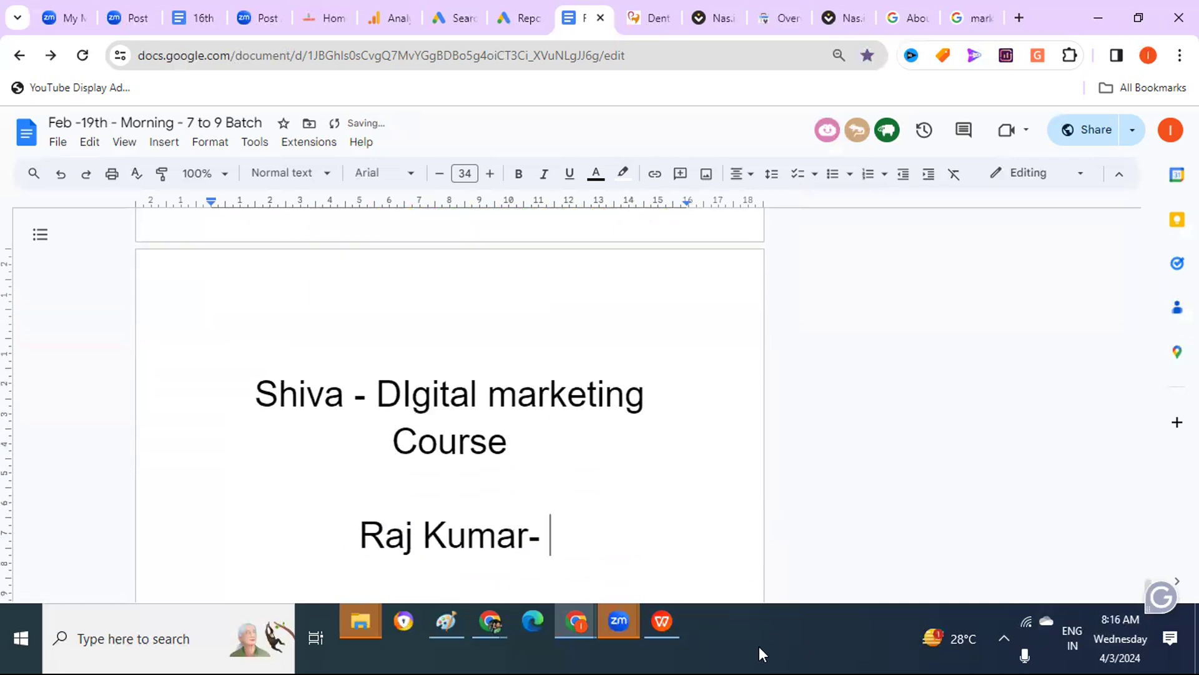
type("Digital marketi")
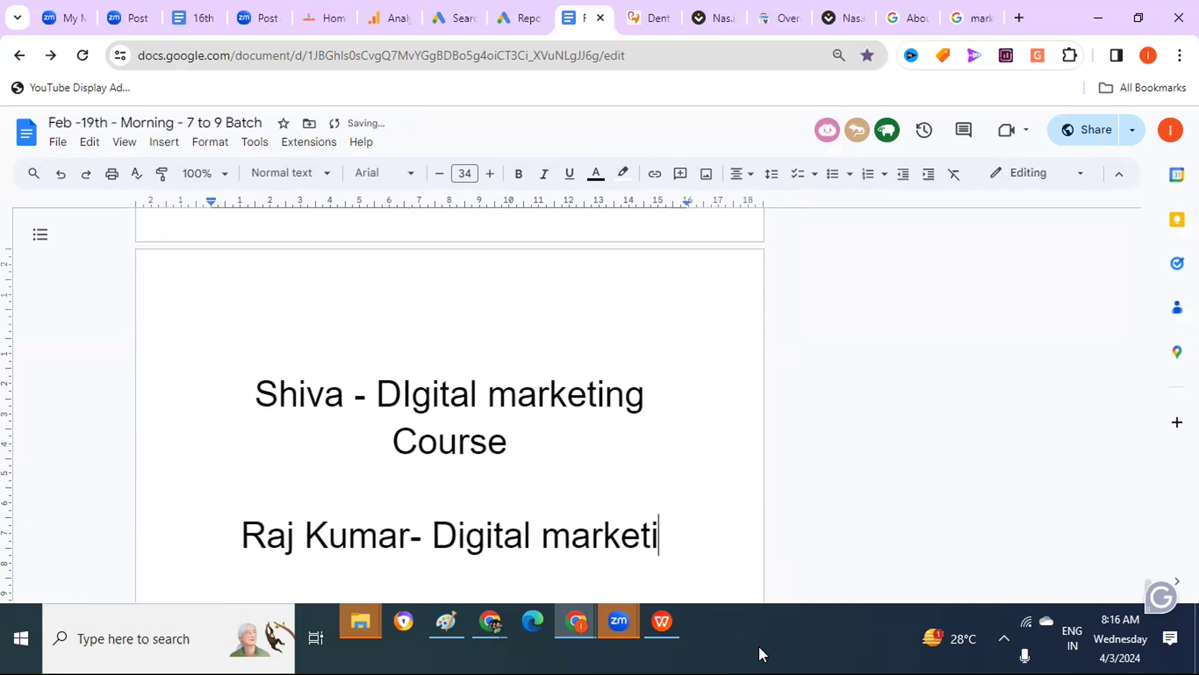
type("ng training")
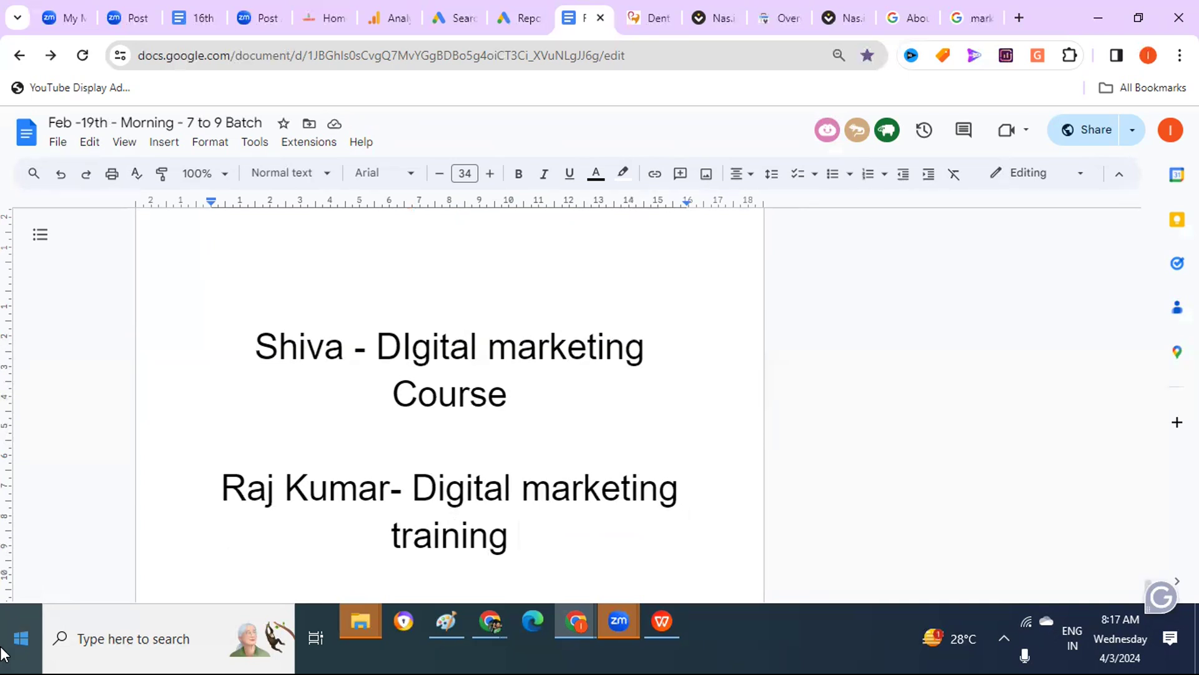
Add two more example lines ending 'DIgital marketing Course' and 'DIgital marketing Job'.
key("Return")
key("Return")
type("Shiva - DIgital marketing Course")
key("Return")
key("Return")
type("Raj Kumamr - DIgital marketing Job")
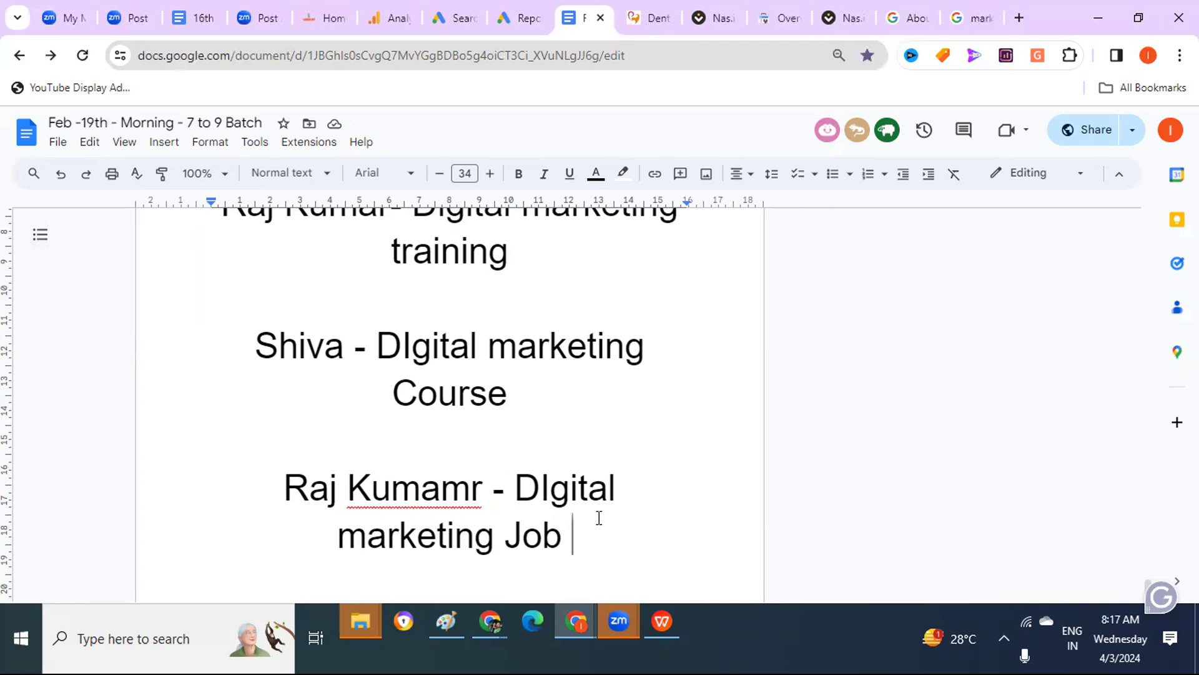
Correct 'DIgital' to 'Digital' on the Job line.
left_click(537, 486)
left_click(550, 487)
key("BackSpace")
type("i")
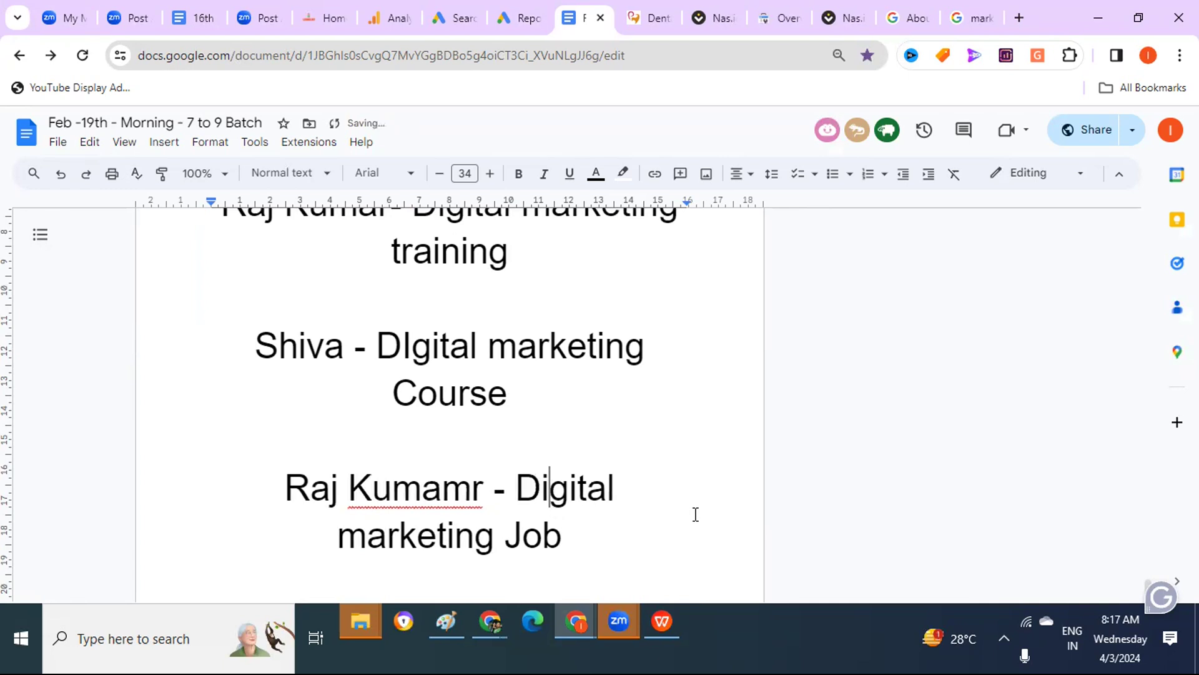
scroll(578, 381, "up", 5)
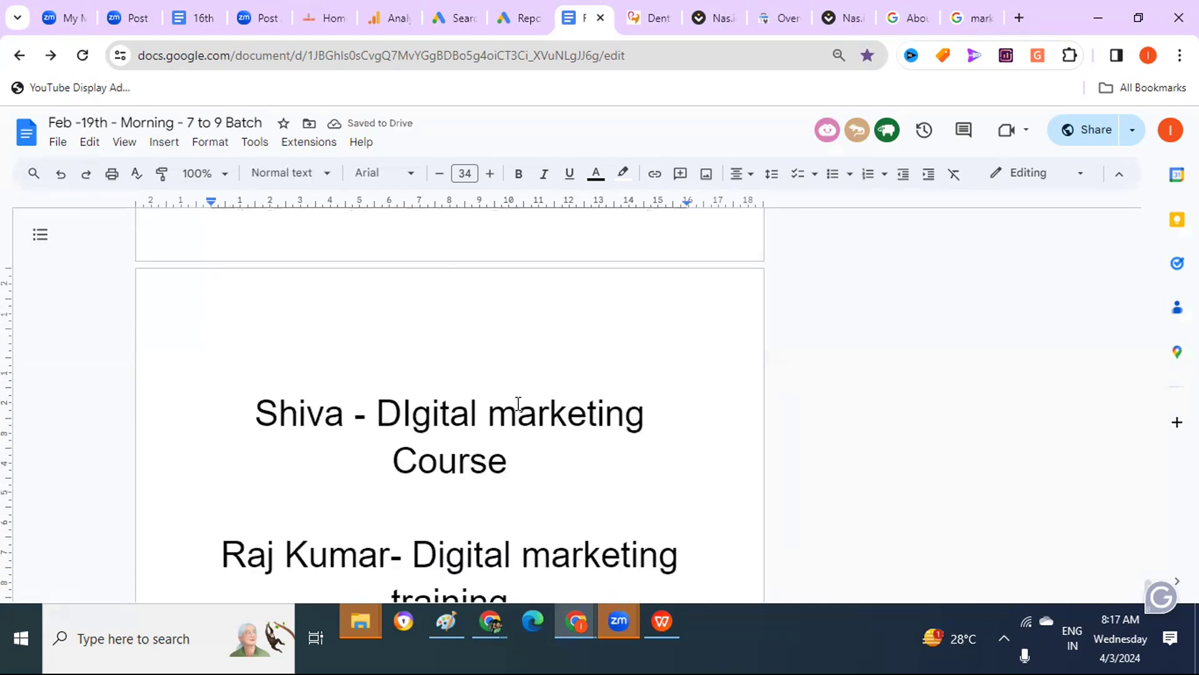
scroll(624, 424, "down", 5)
left_click_drag(460, 443, 615, 538)
left_click(615, 537)
scroll(429, 458, "up", 4)
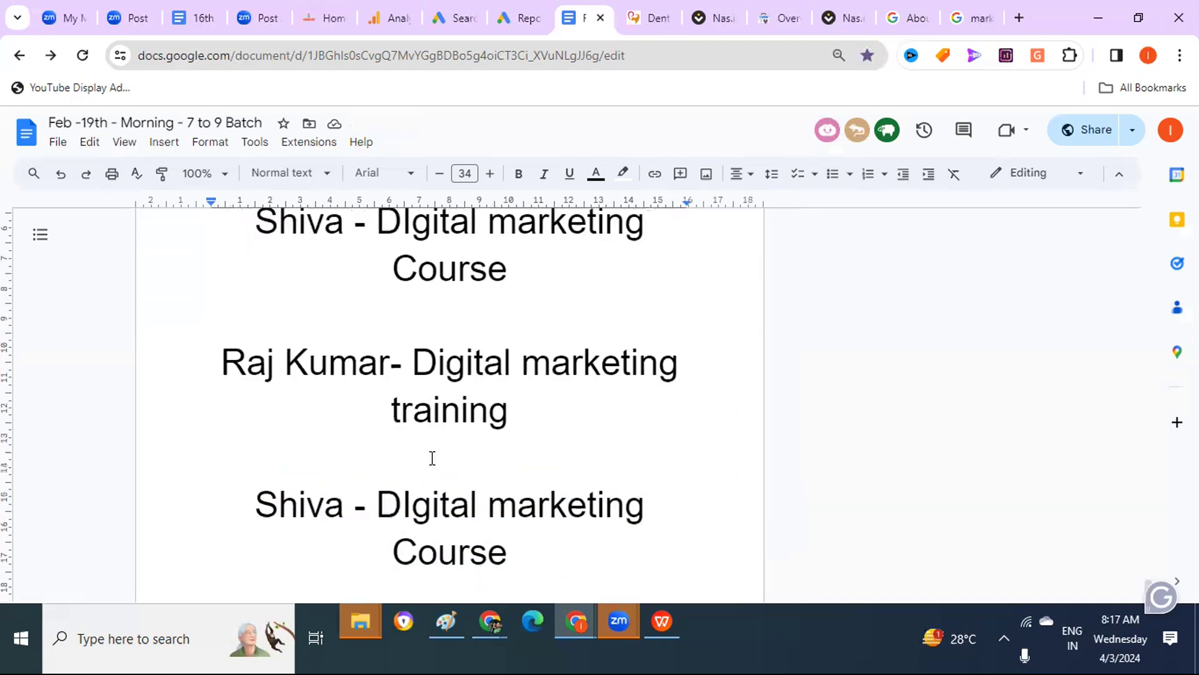
scroll(506, 475, "down", 1)
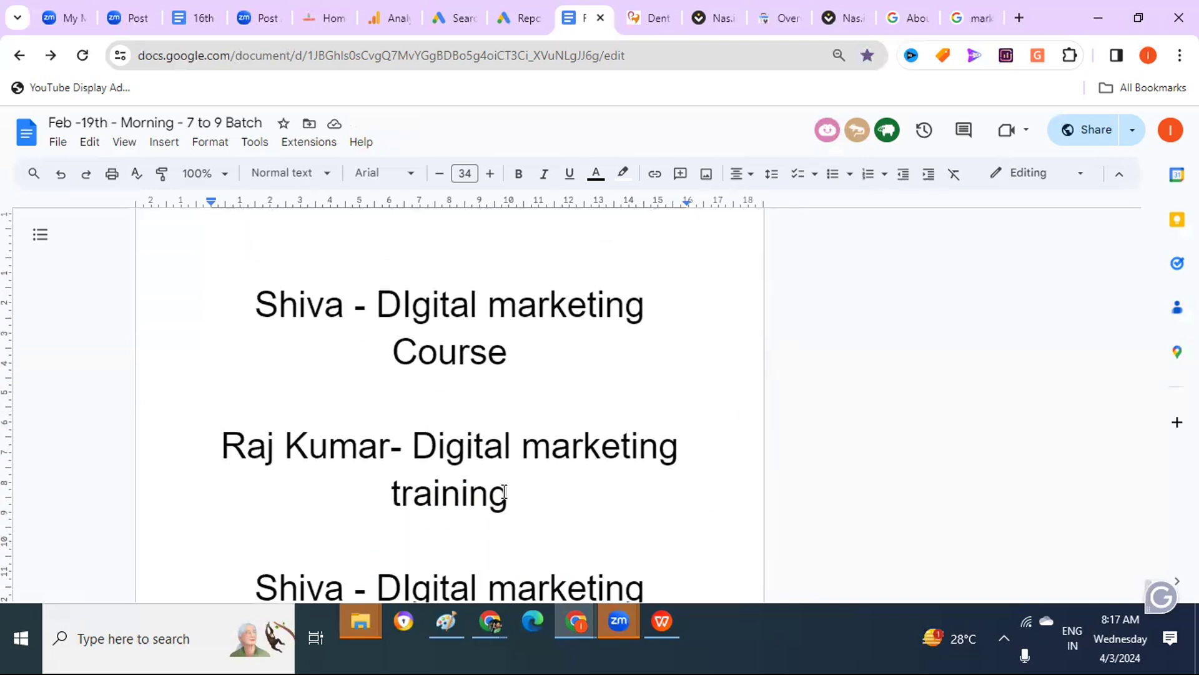
Put quotes around 'Digital marketing trainin' and return to the marketing search results.
left_click(416, 378)
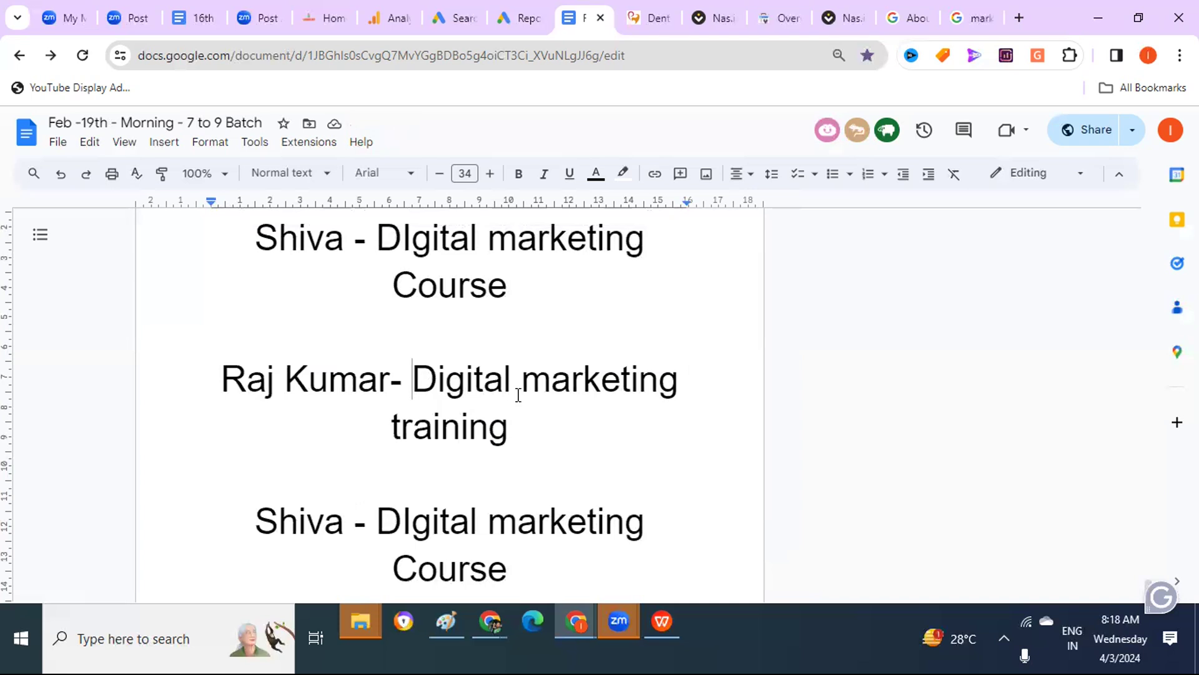
type("\"")
double_click(535, 425)
type("\"")
key("Left")
key("Left")
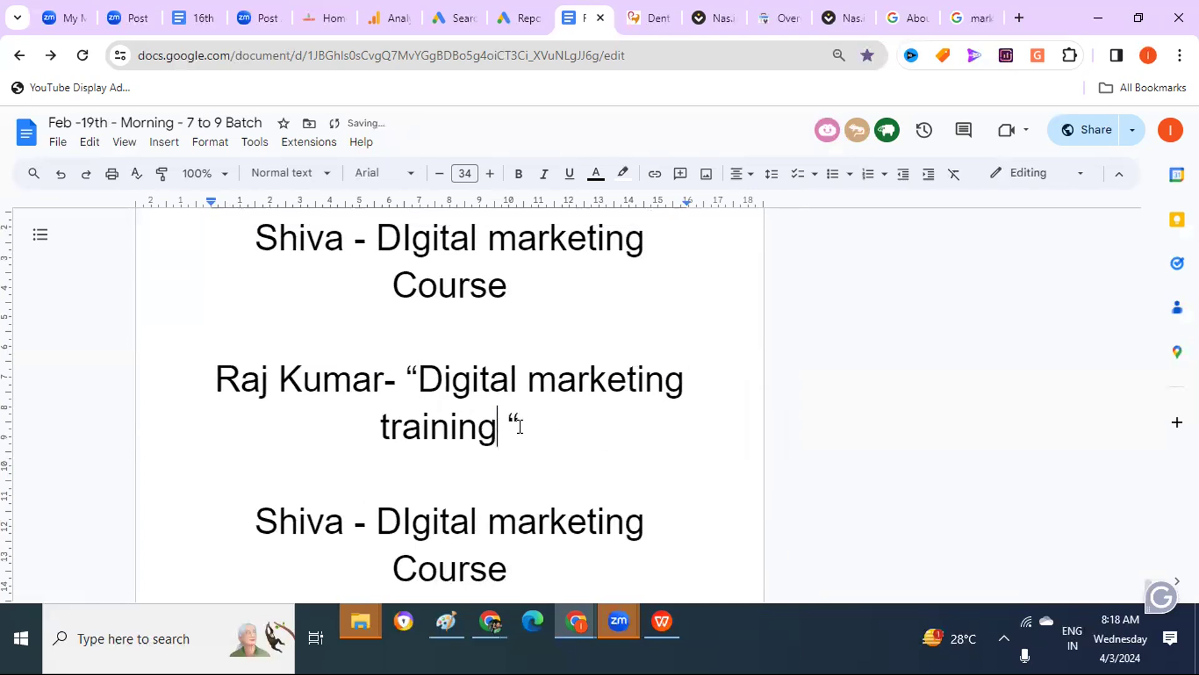
type("\"")
key("BackSpace")
key("BackSpace")
type("\"")
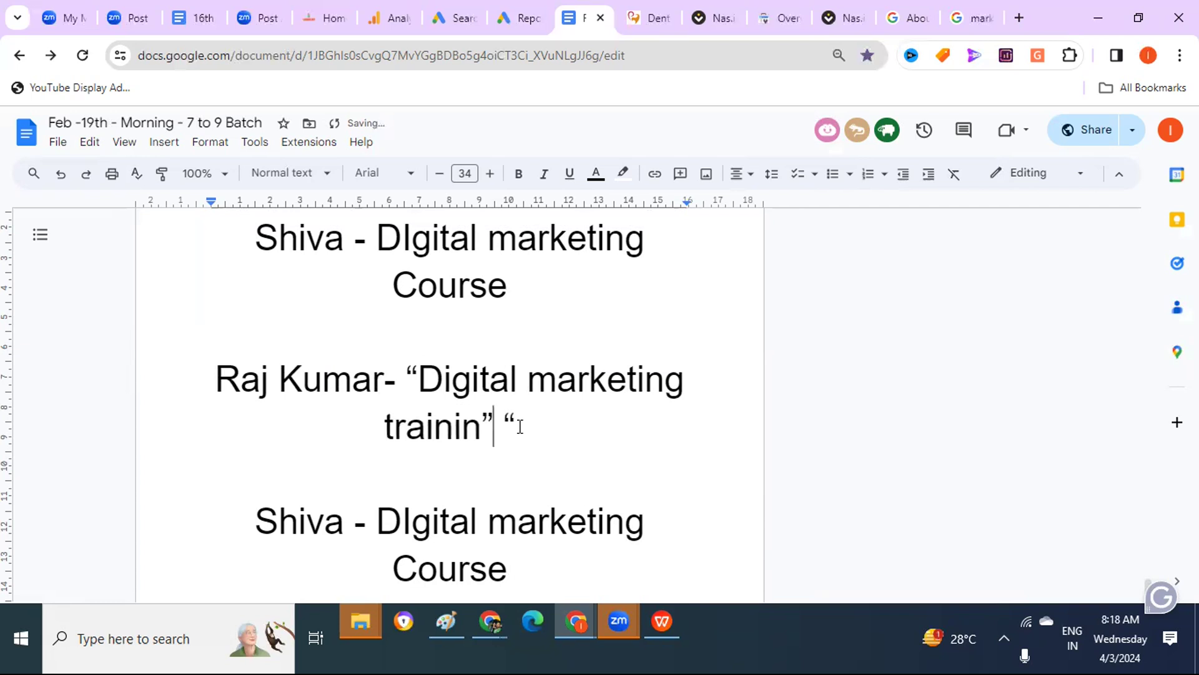
key("Right")
key("BackSpace")
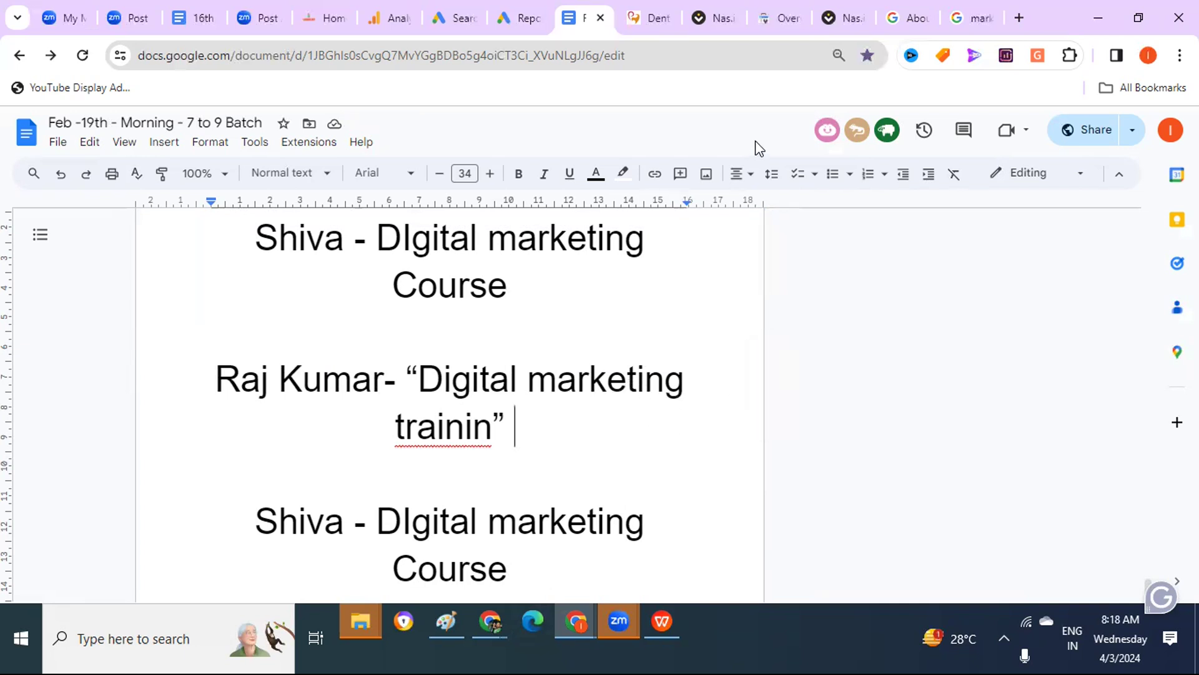
left_click(980, 18)
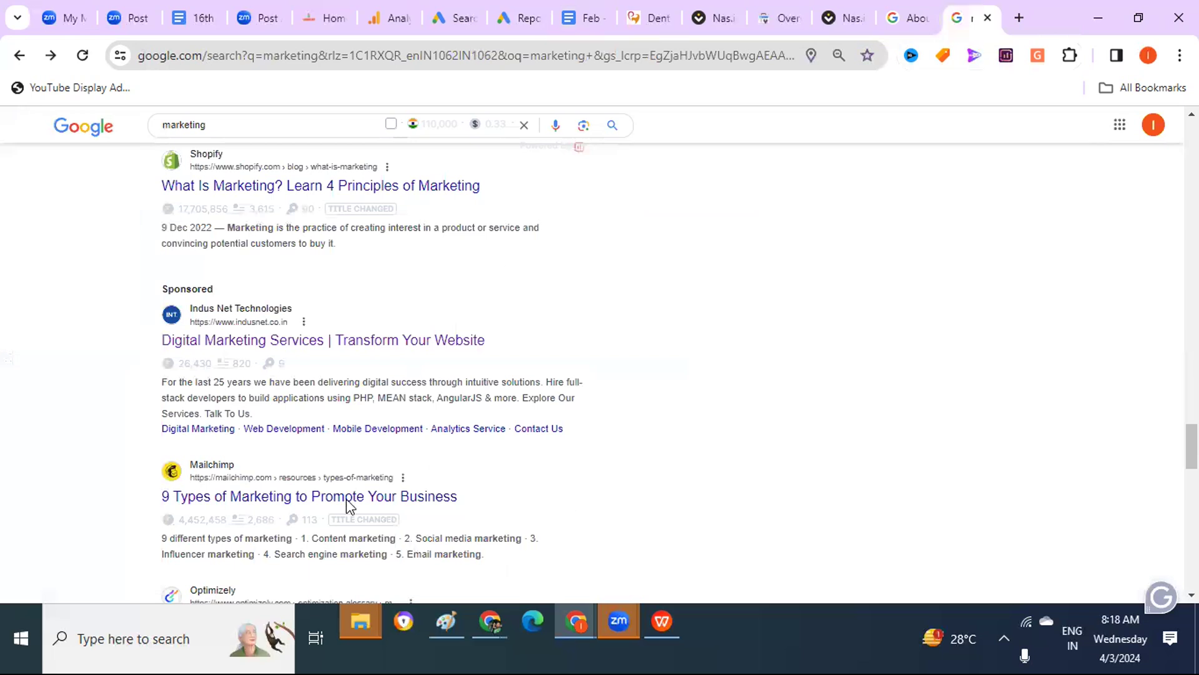
In the keyword matching article, expand Exact match and Phrase match and scroll to the tennis shoes example.
left_click(909, 17)
scroll(470, 418, "down", 5)
scroll(341, 460, "down", 9)
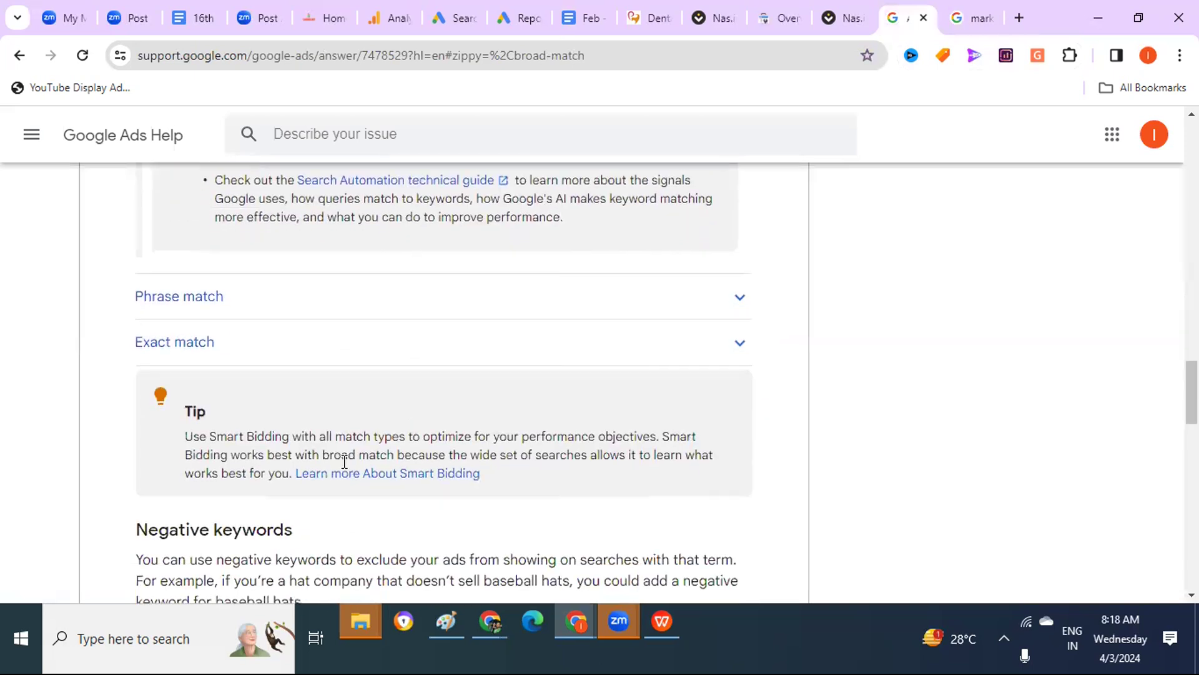
scroll(341, 459, "up", 4)
left_click(188, 346)
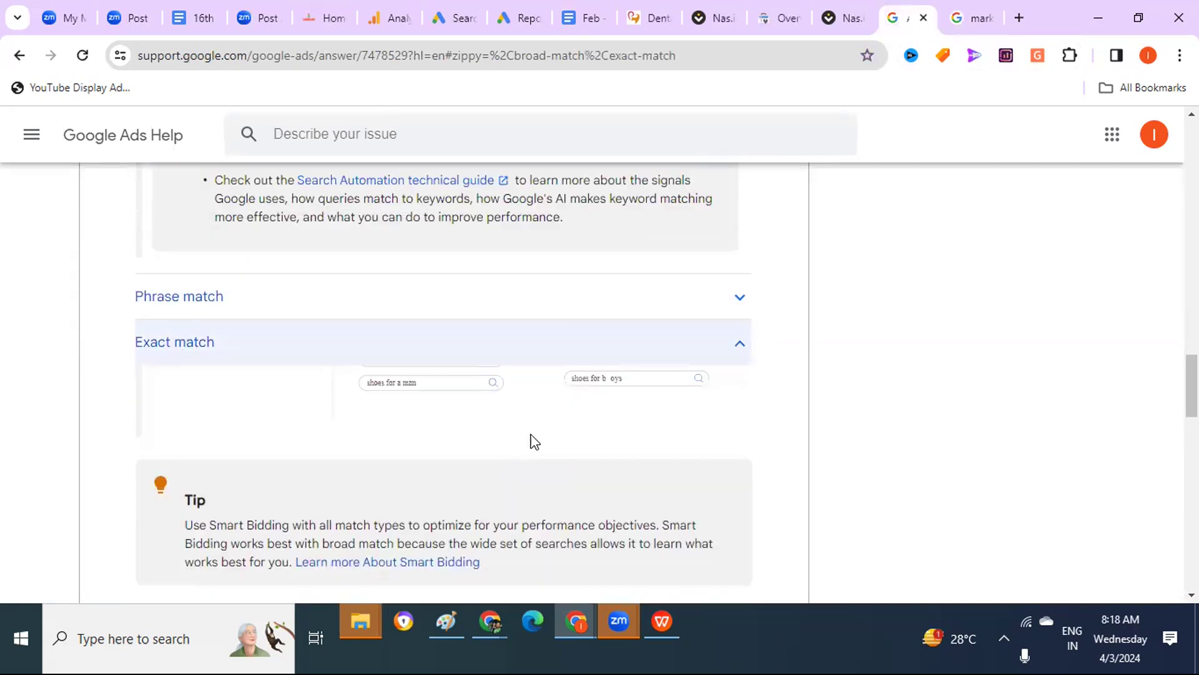
scroll(270, 441, "up", 4)
scroll(372, 537, "down", 3)
left_click(194, 385)
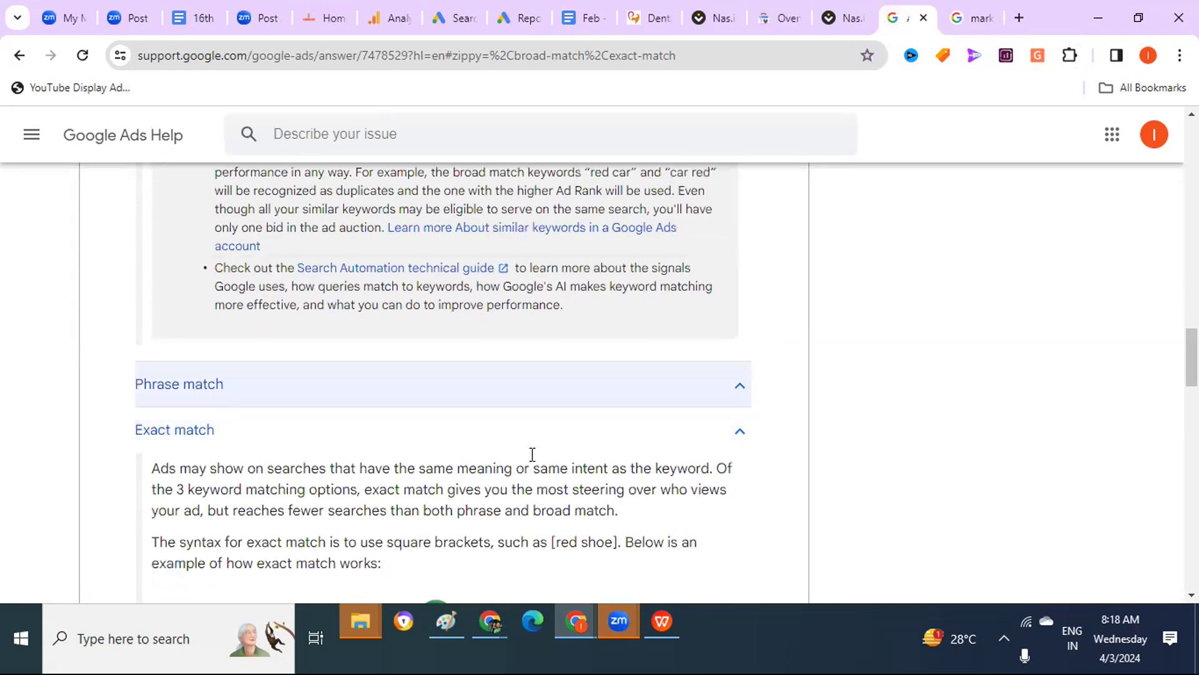
scroll(420, 500, "down", 3)
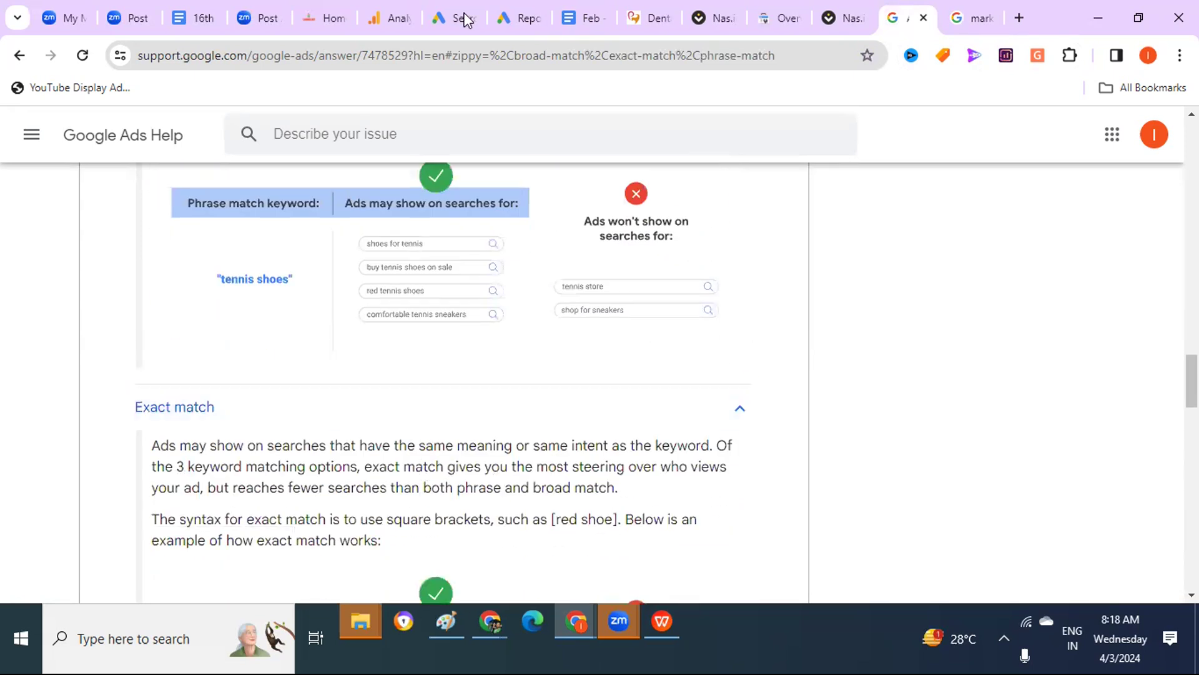
scroll(313, 367, "down", 2)
scroll(423, 539, "up", 4)
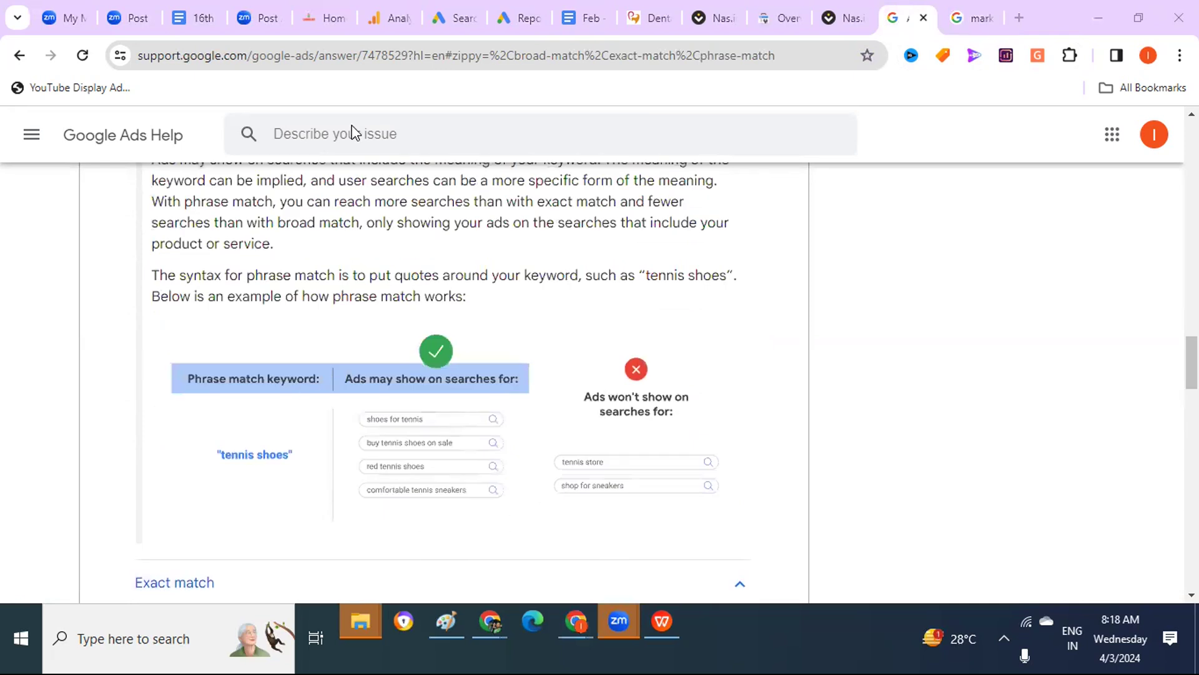
scroll(384, 380, "down", 1)
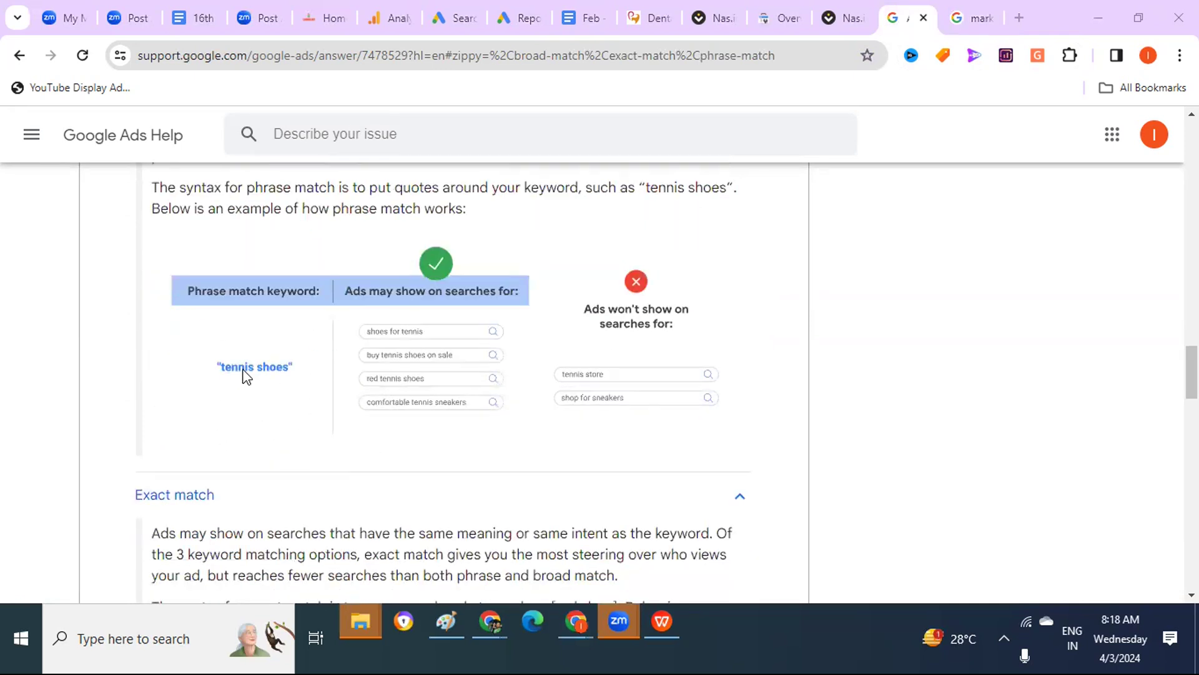
scroll(207, 361, "up", 2)
Underline the matching and non-matching tennis shoes searches, such as 'red tennis shoes' and 'tennis store', then clear the marks.
left_click_drag(206, 361, 718, 378)
scroll(237, 403, "down", 3)
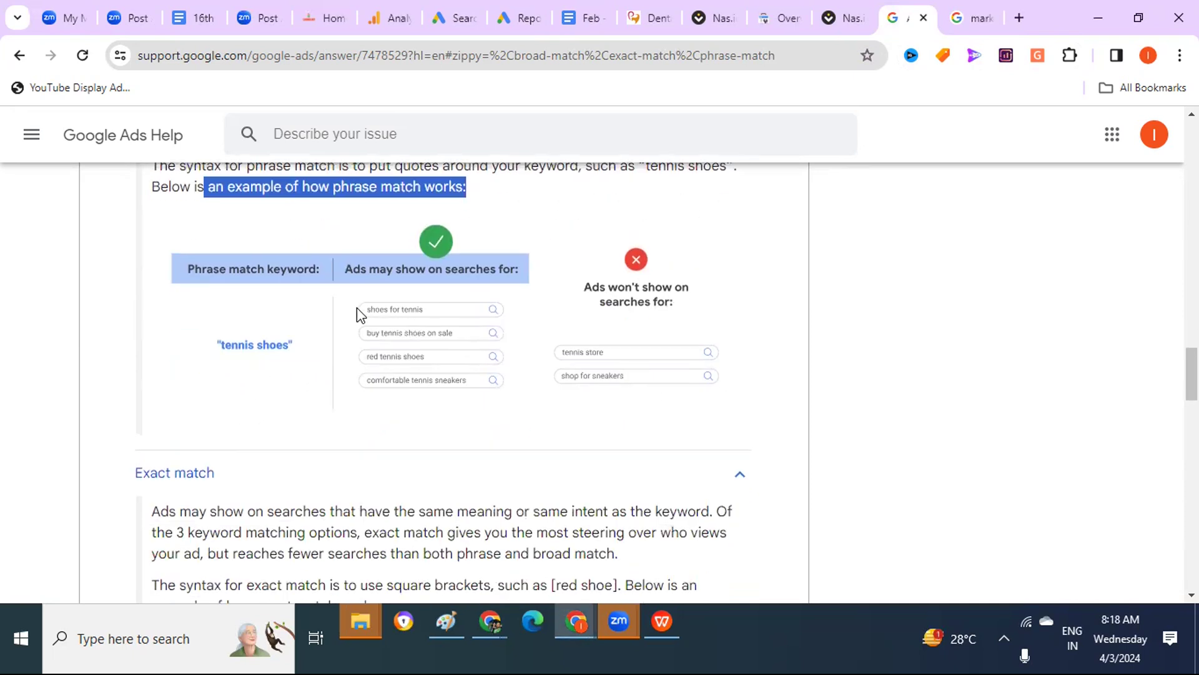
left_click_drag(358, 309, 573, 375)
left_click_drag(375, 342, 428, 343)
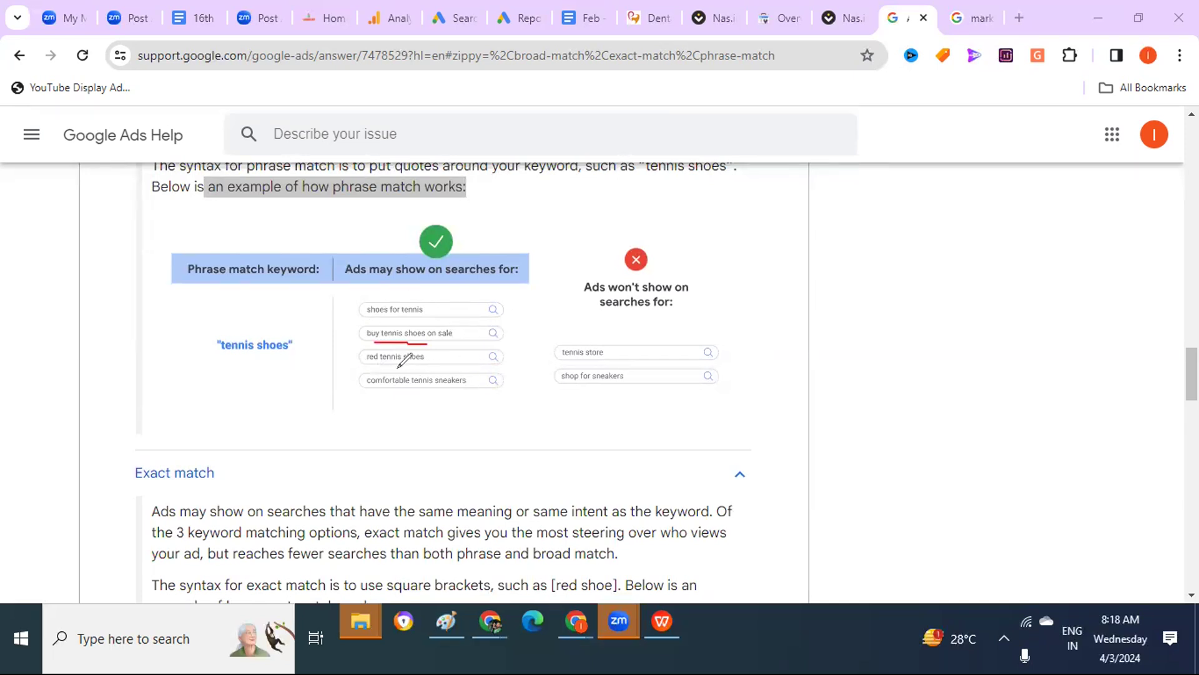
left_click_drag(380, 365, 427, 364)
left_click_drag(408, 394, 469, 393)
left_click_drag(558, 363, 614, 362)
left_click_drag(540, 399, 699, 390)
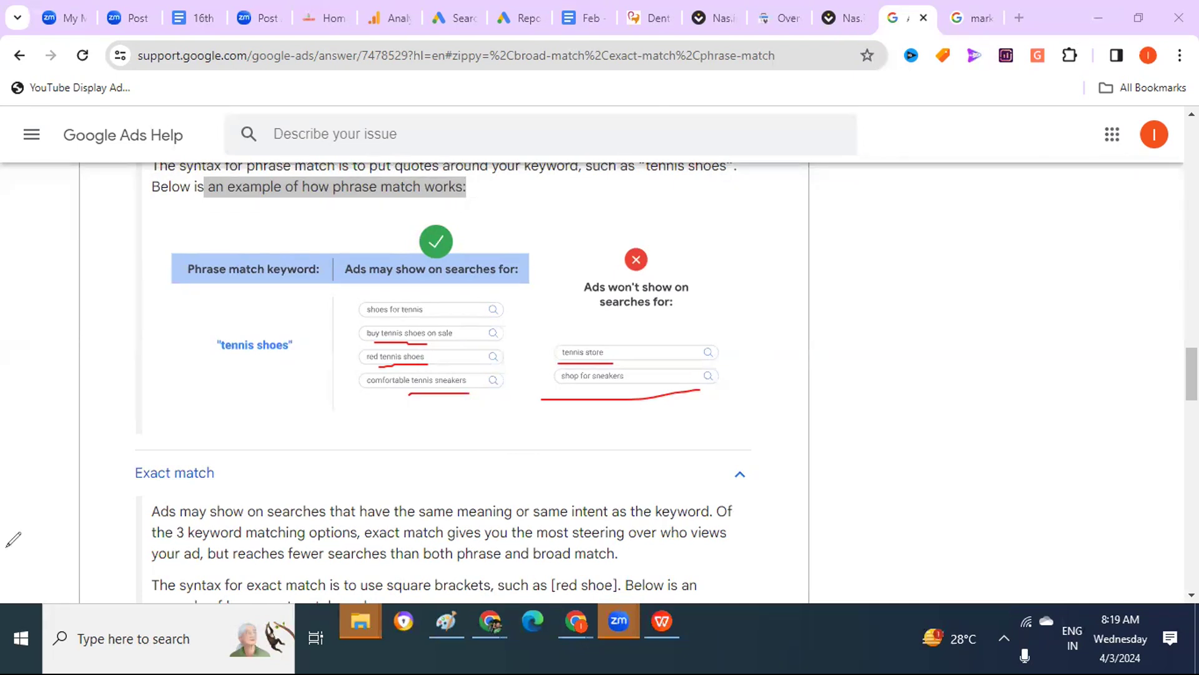
key("Escape")
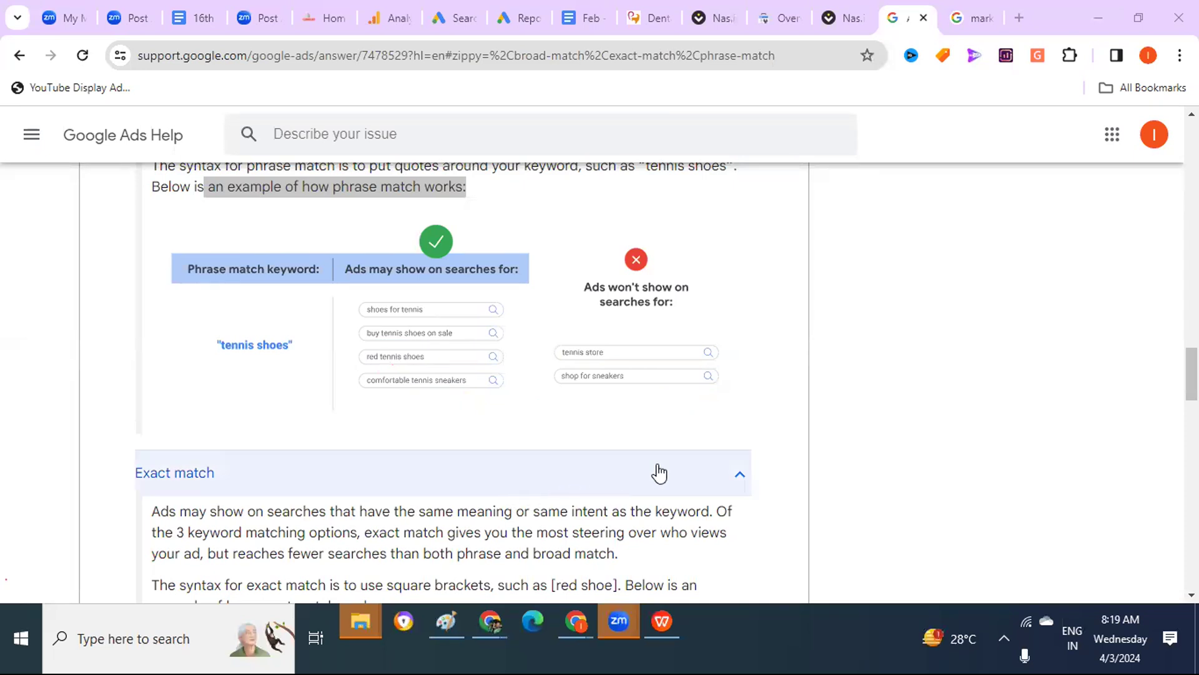
Scroll to the [shoes for men] exact match example, then switch to the Feb class notes document.
scroll(458, 425, "down", 1)
scroll(459, 426, "down", 5)
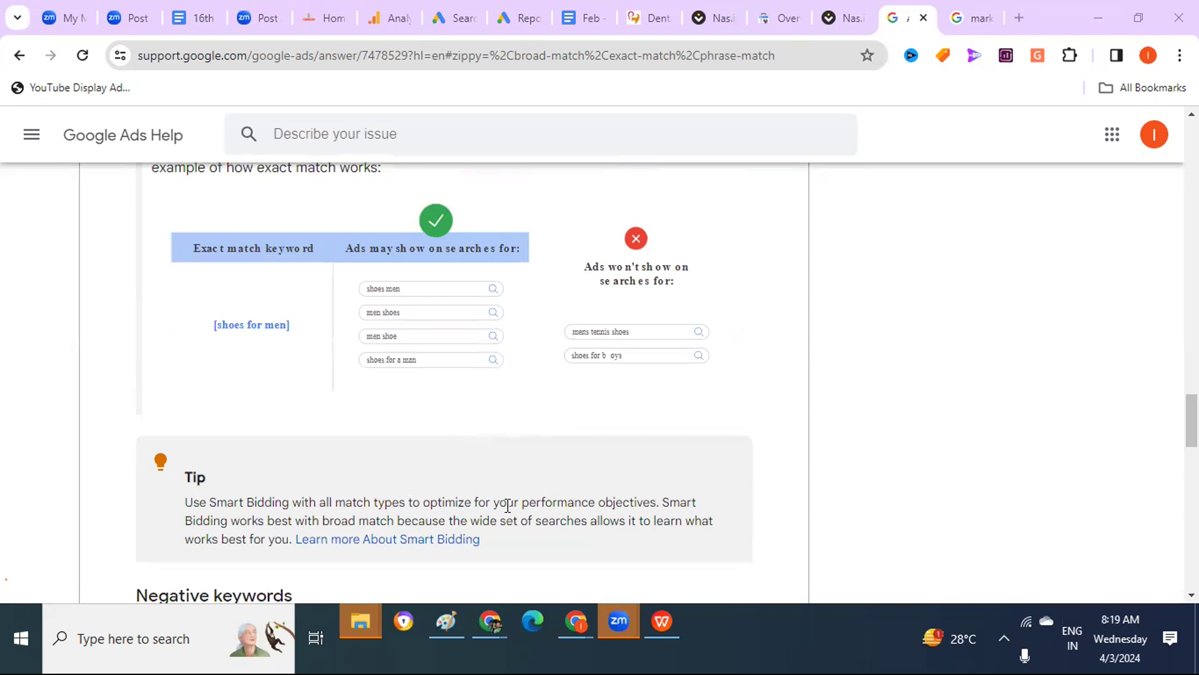
left_click_drag(203, 327, 238, 373)
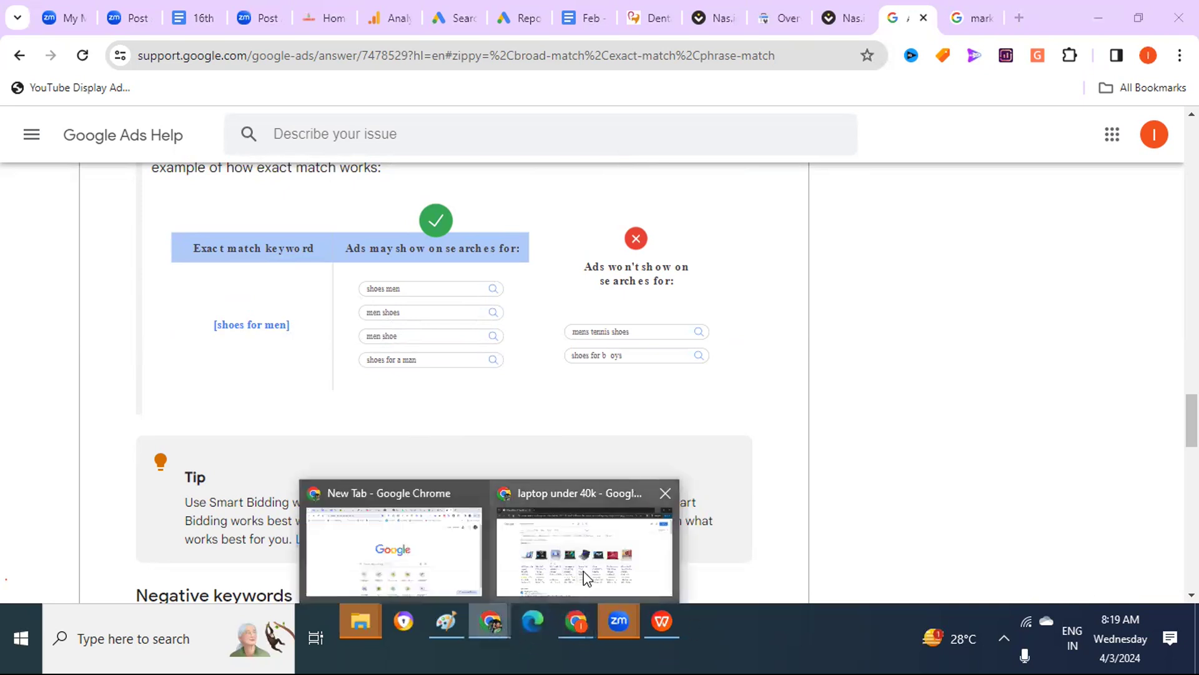
mouse_move(586, 621)
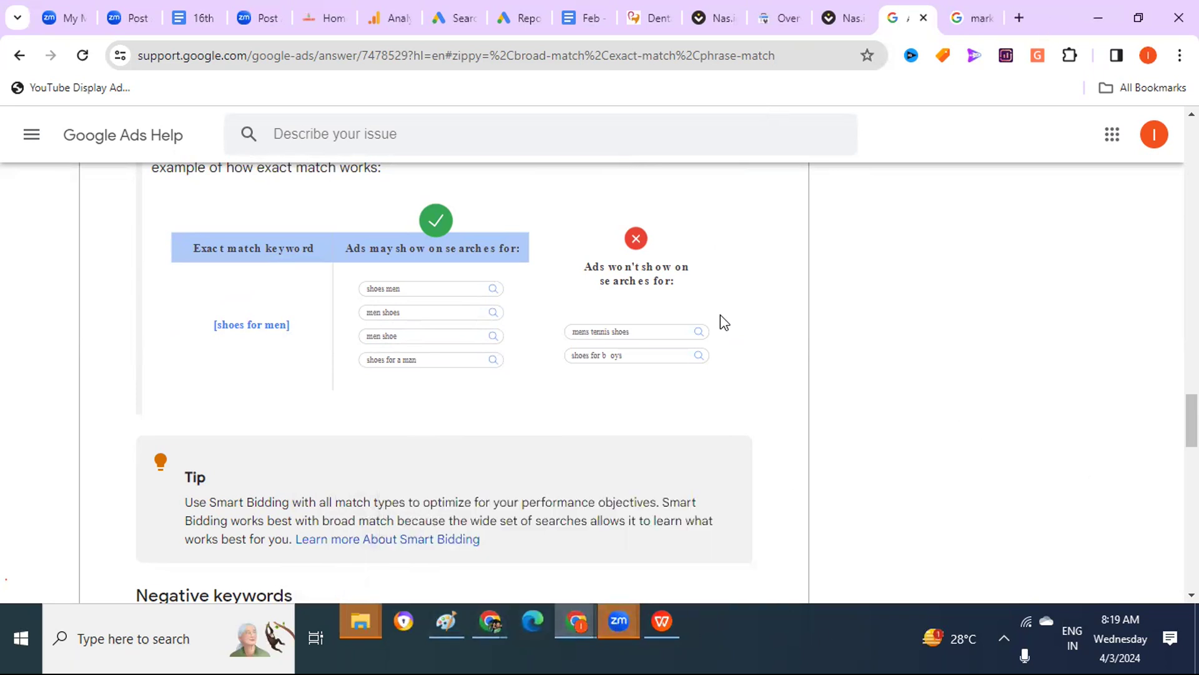
mouse_move(790, 449)
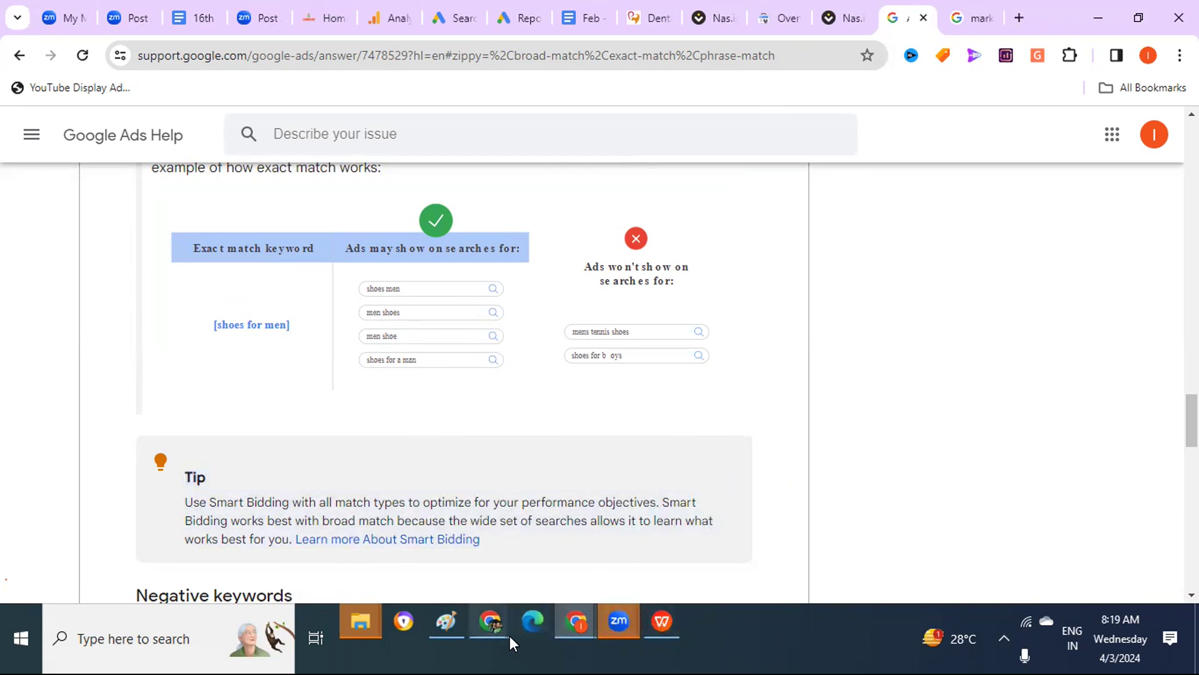
left_click(586, 624)
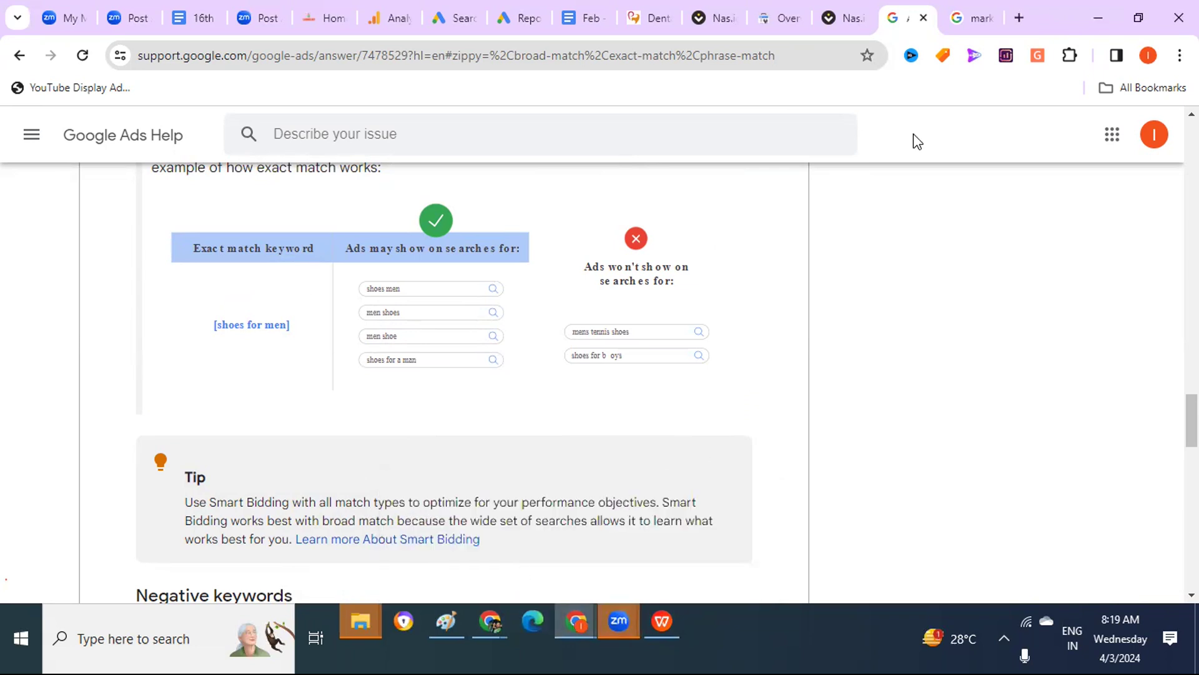
left_click(576, 19)
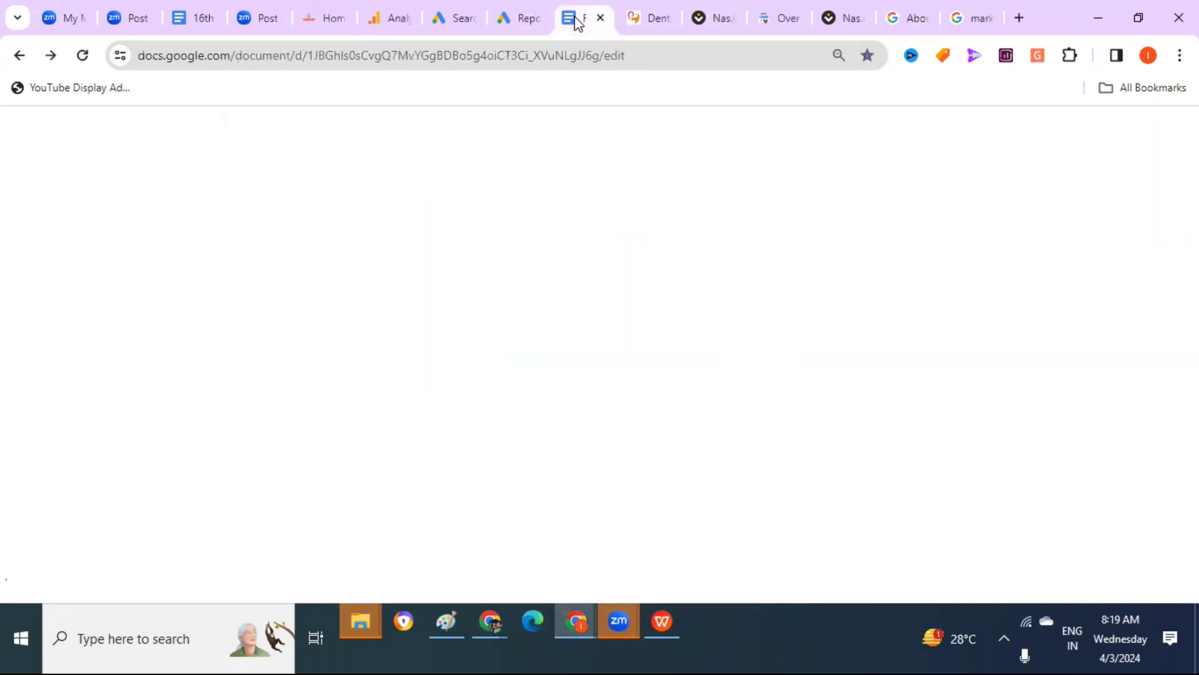
Below the Job line, add an 'Exact Match' heading in bold underline, then begin a new page.
scroll(631, 456, "down", 4)
left_click(625, 461)
key("Return")
key("Return")
key("Return")
type("Exact Match")
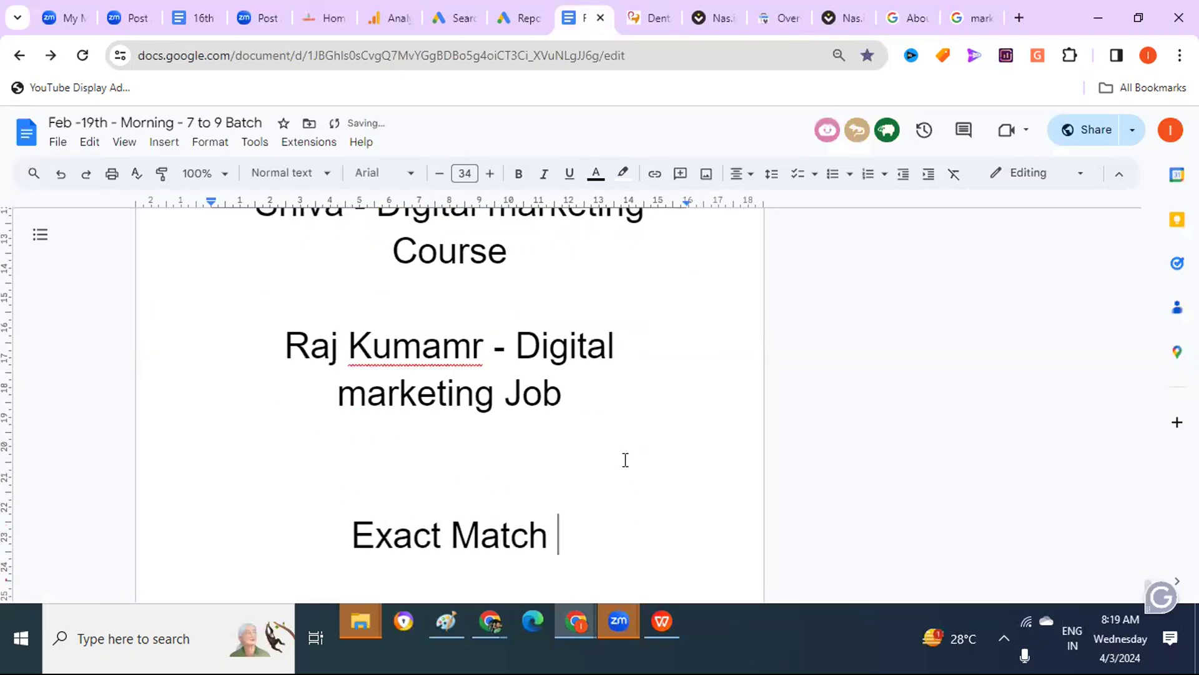
left_click_drag(322, 532, 601, 531)
key("ctrl+b")
key("ctrl+u")
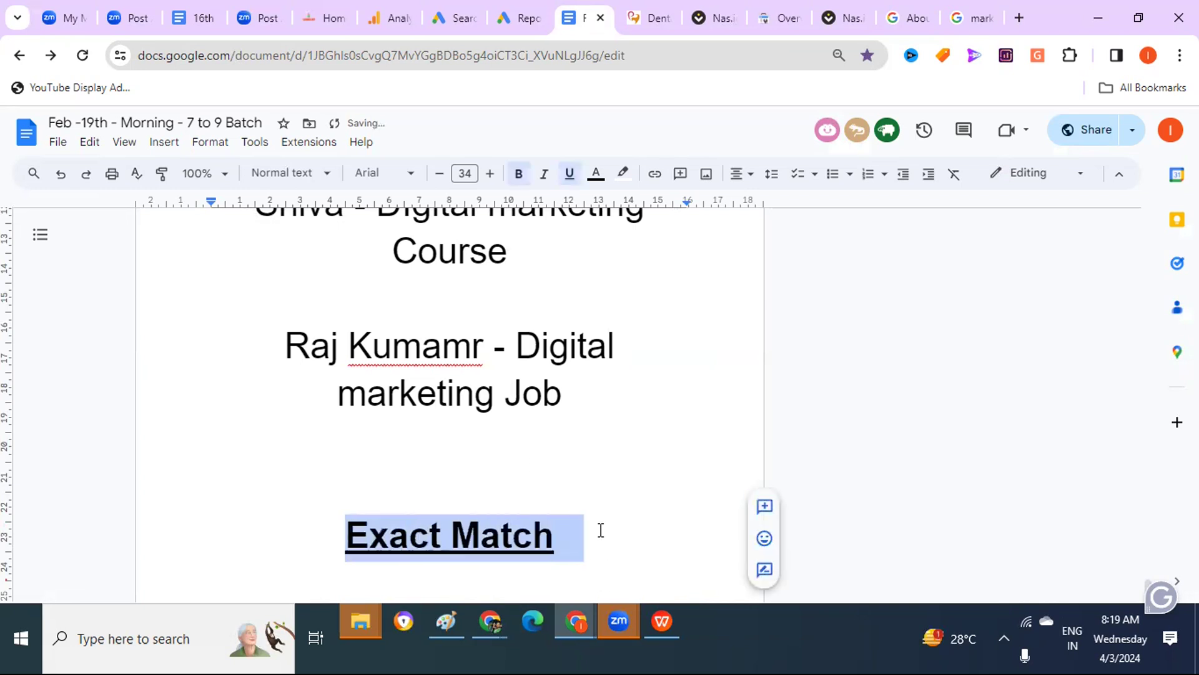
left_click(601, 530)
key("Return")
key("Return")
key("Return")
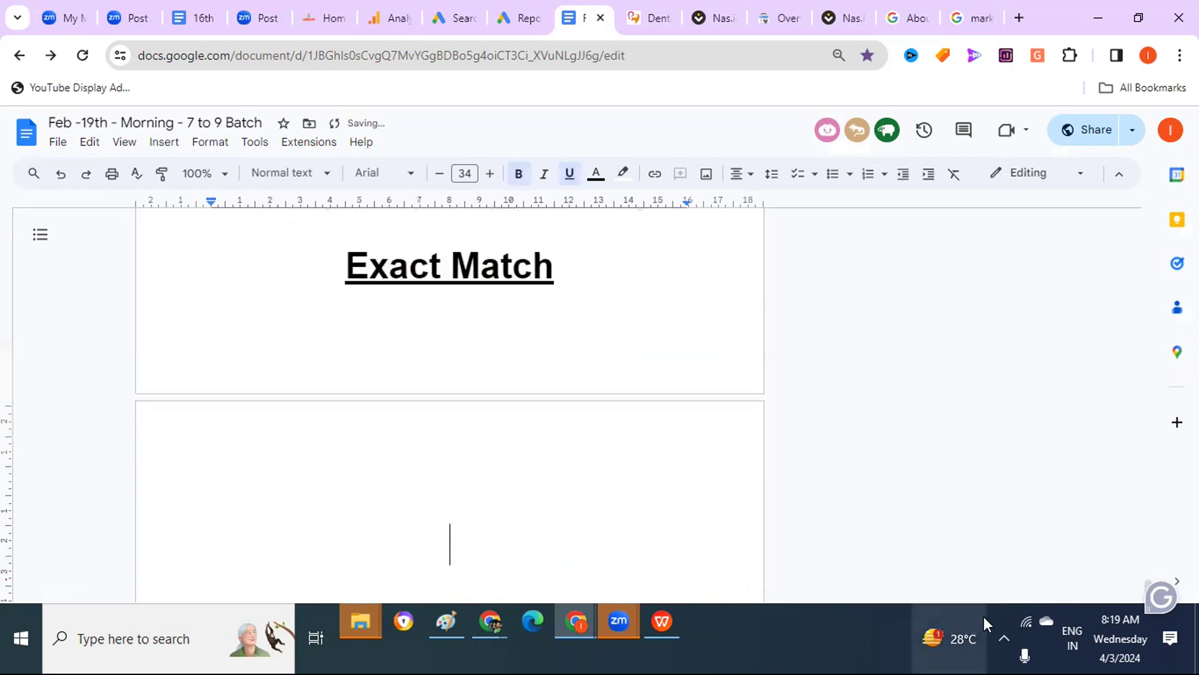
left_click(984, 616)
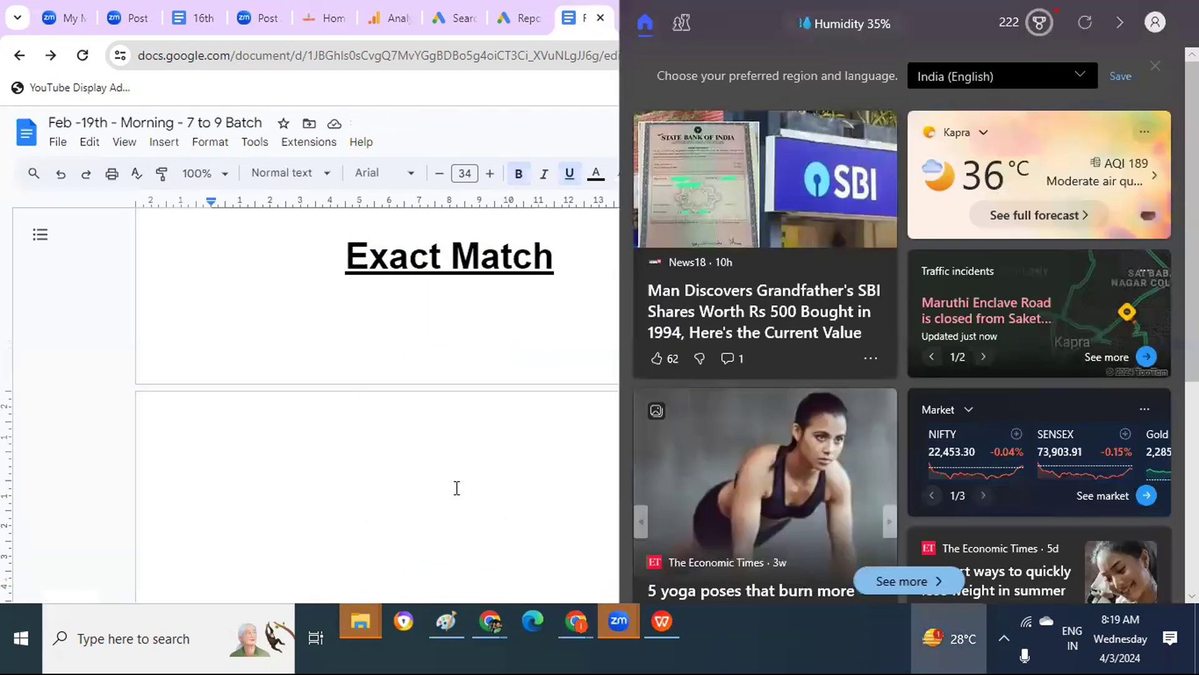
left_click(459, 488)
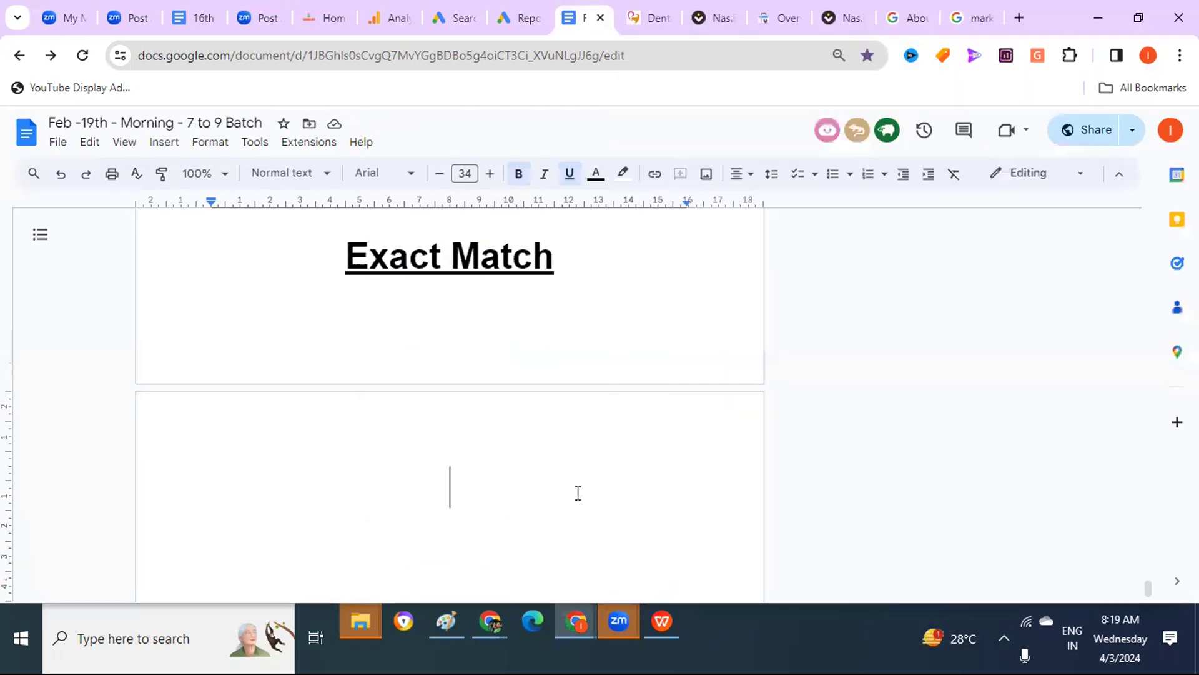
Turn off bold and underline, then type the first line: a person's name followed by '- Digital marketing Course'.
key("ctrl+b")
key("ctrl+u")
type("Shiva - Digi")
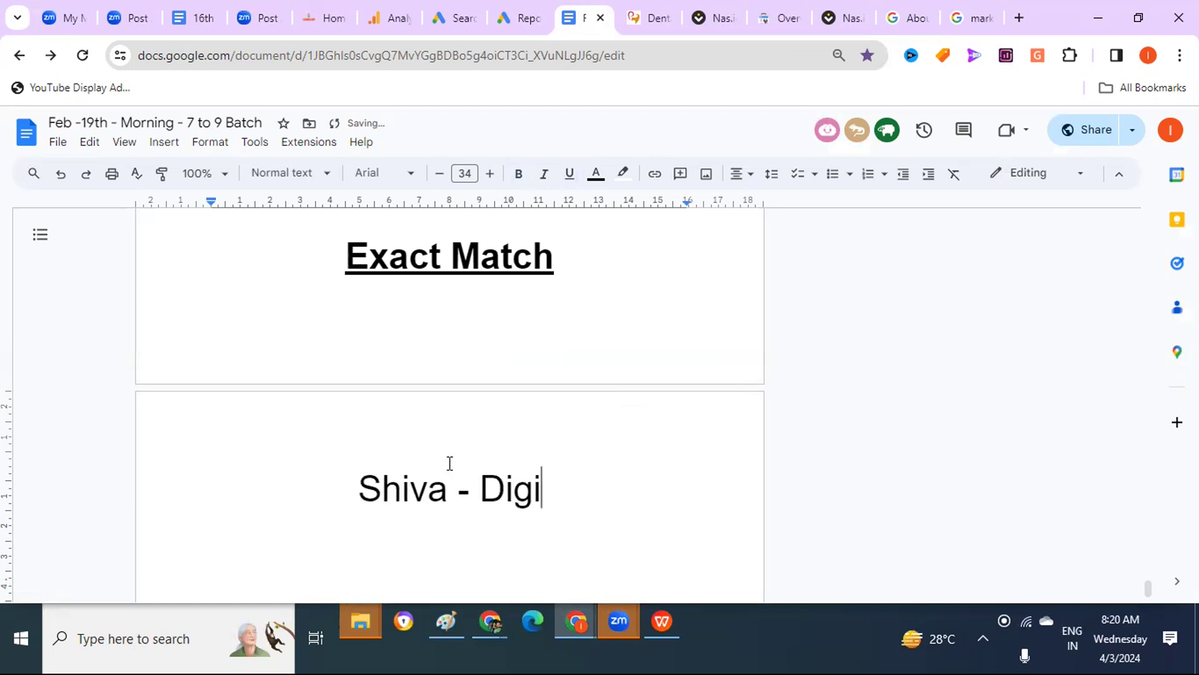
type("tal marketing Course")
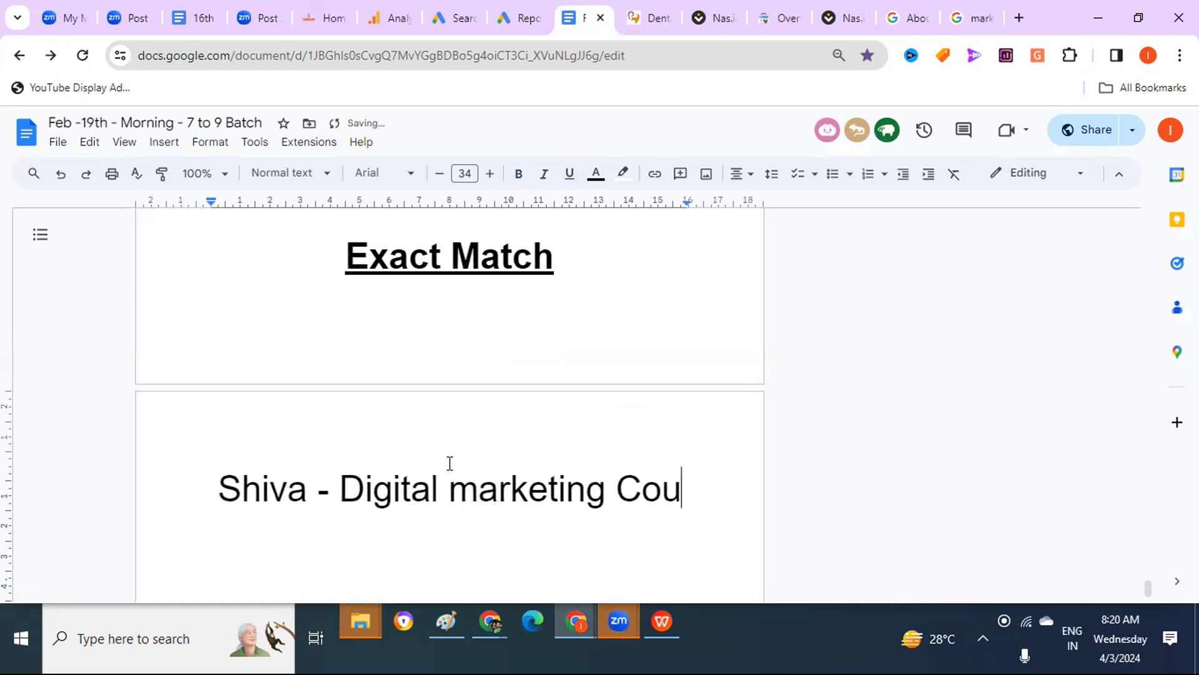
key("Return")
key("Return")
Type the second line, another person's name followed by '- DIgital marketing training', removing stray characters.
type("Digital ma")
key("BackSpace")
key("BackSpace")
key("BackSpace")
key("BackSpace")
key("BackSpace")
key("BackSpace")
key("BackSpace")
key("BackSpace")
key("BackSpace")
key("BackSpace")
type("Raj Kumar")
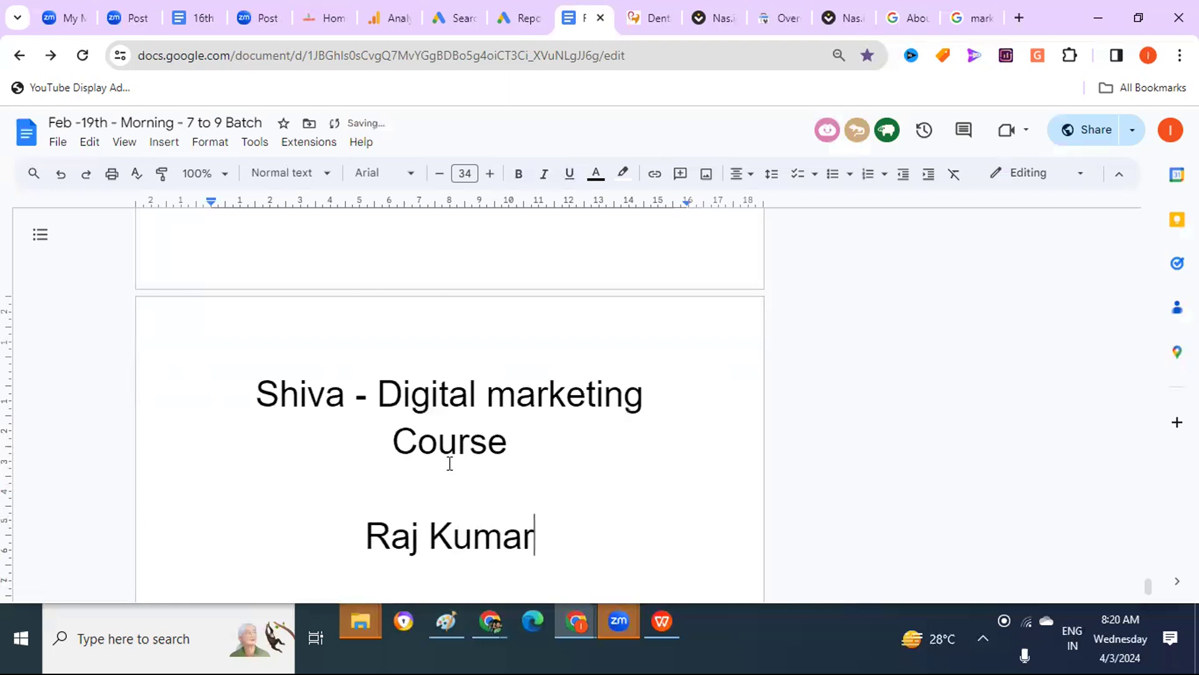
type(" 0")
key("BackSpace")
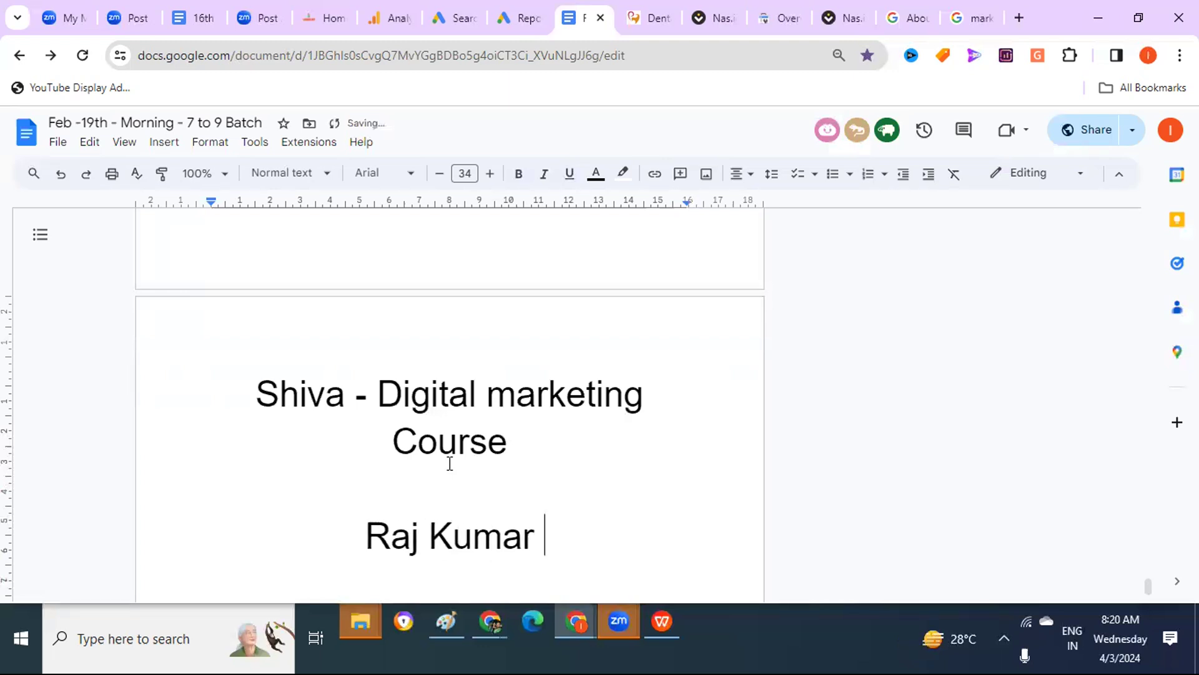
type("0")
key("BackSpace")
type("0")
key("BackSpace")
type("- DIgital ma")
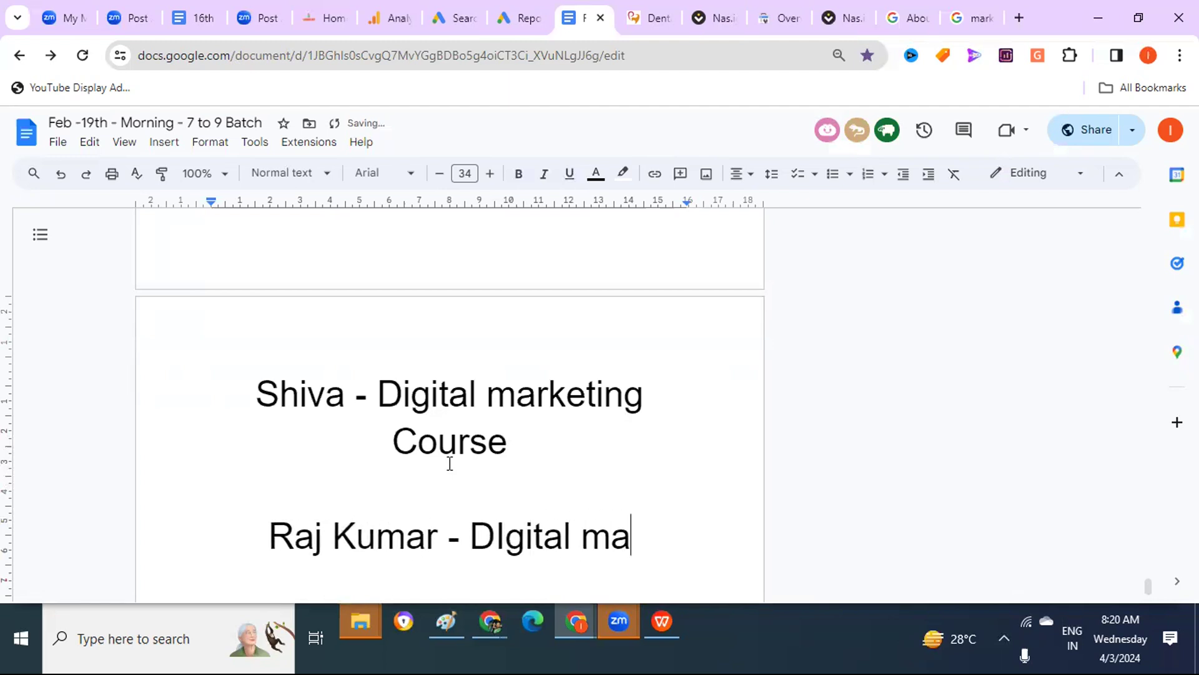
type("rketing training")
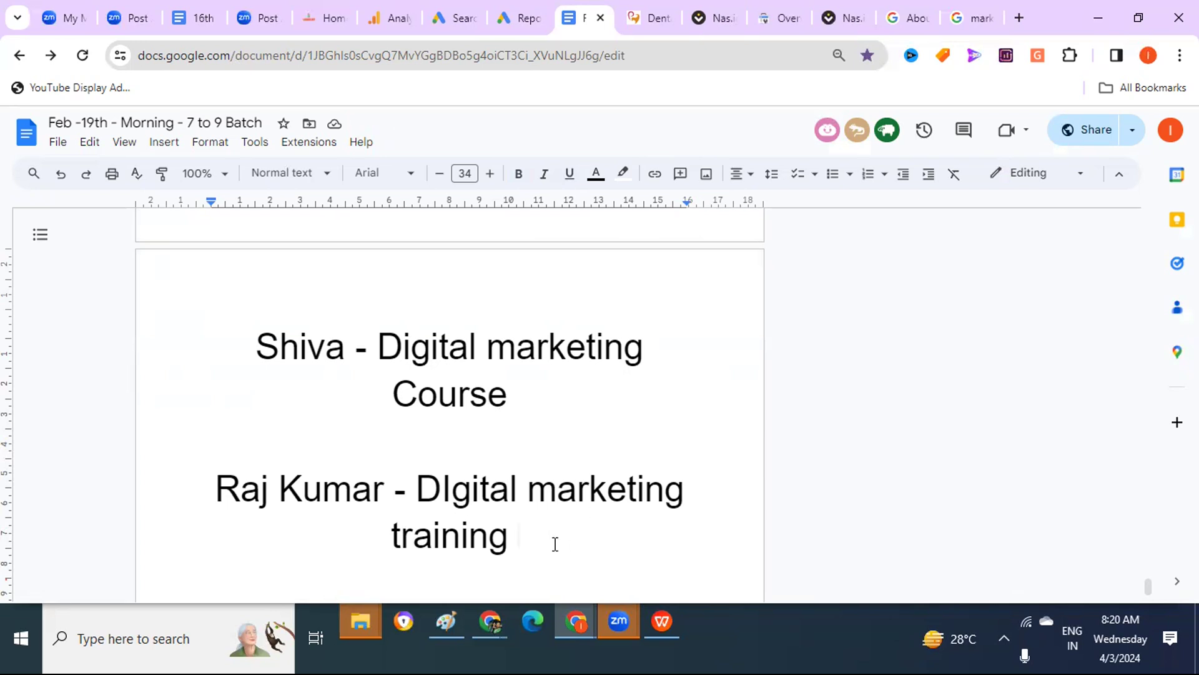
Replace 'training' with 'Cours' on the second line and check the first line's ending.
left_click_drag(525, 541, 389, 551)
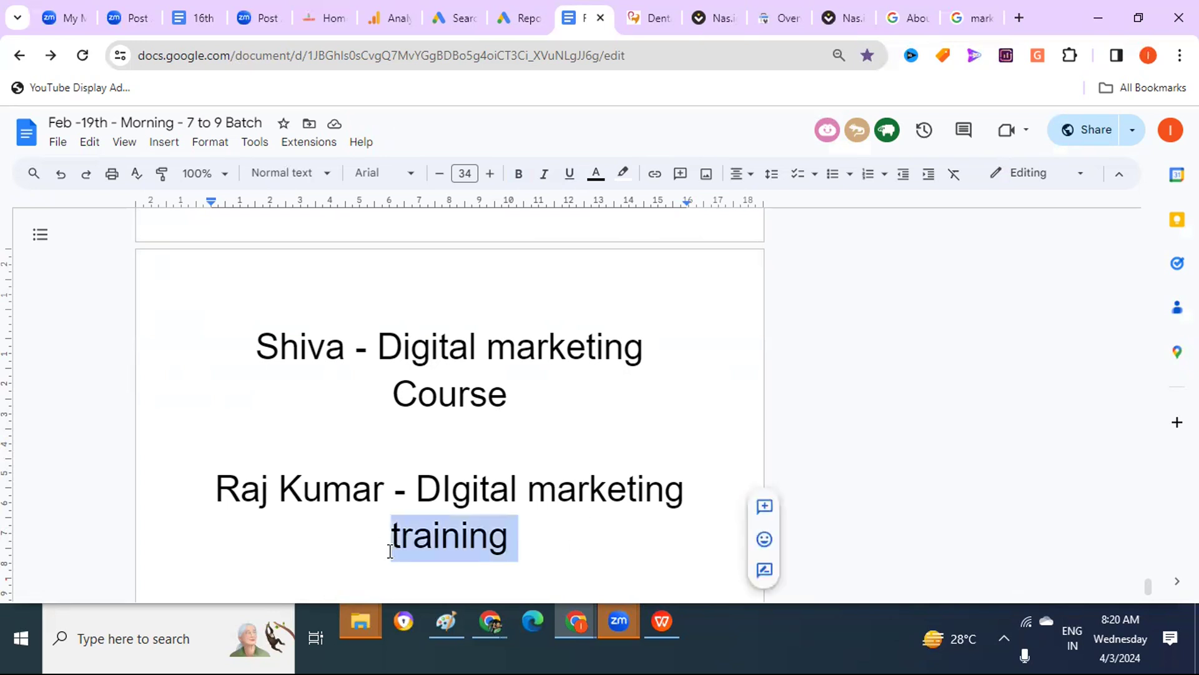
key("BackSpace")
type("Cour")
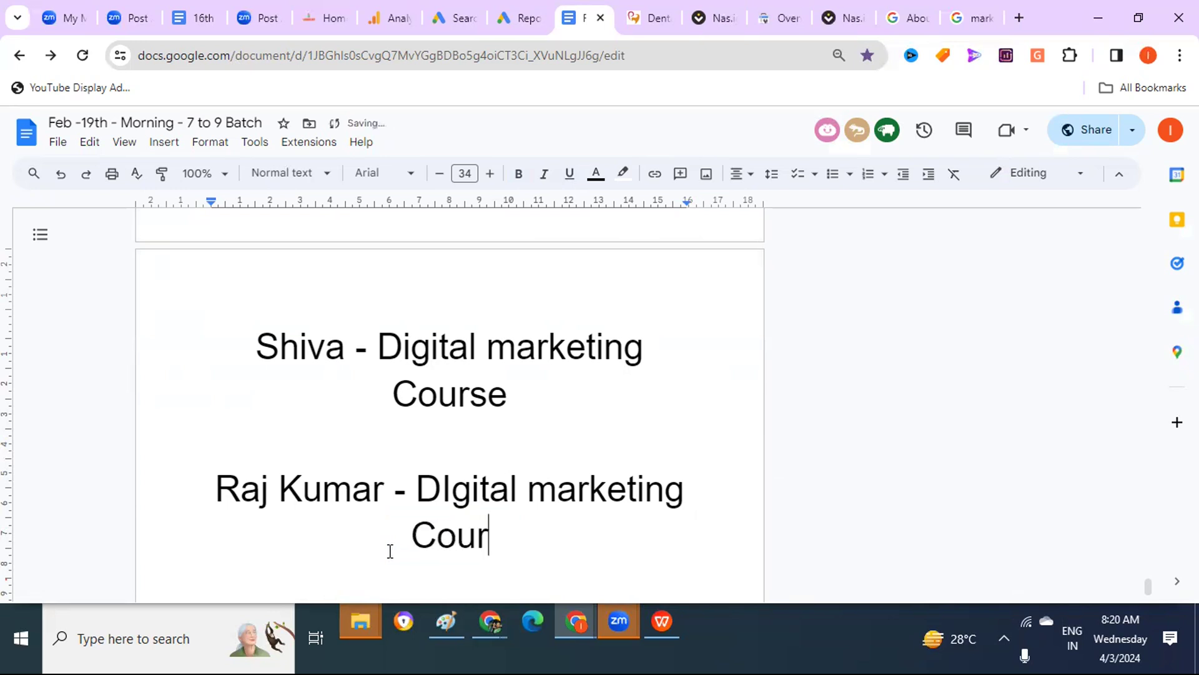
type("s")
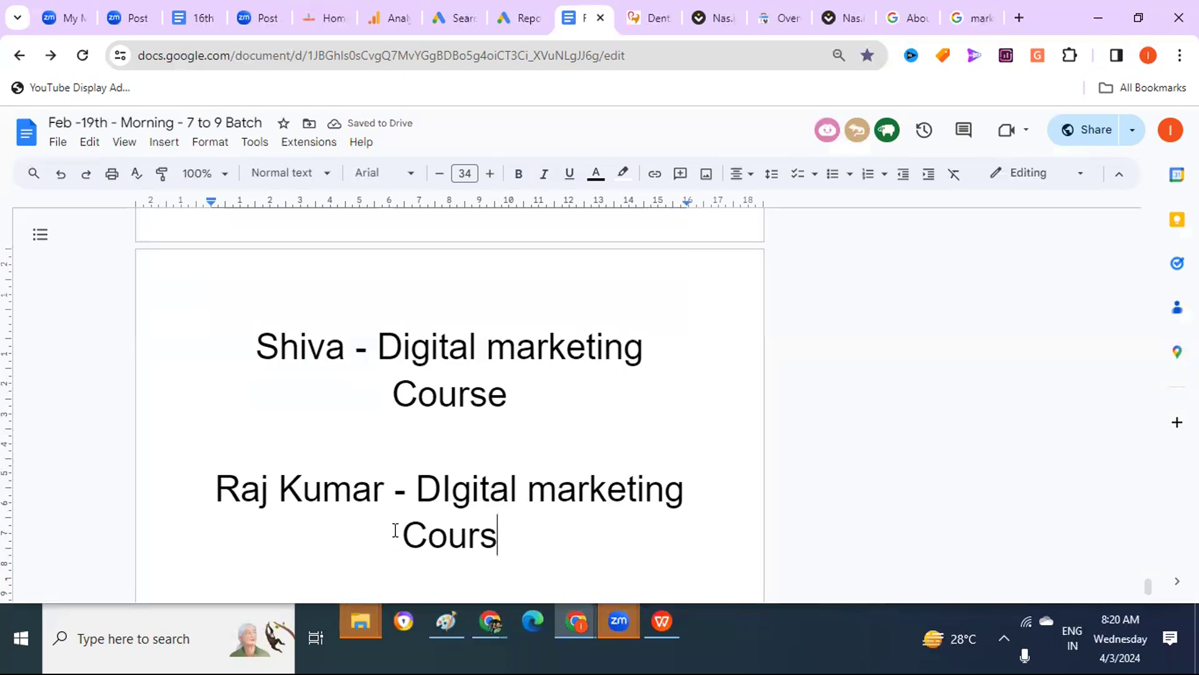
left_click_drag(489, 398, 527, 397)
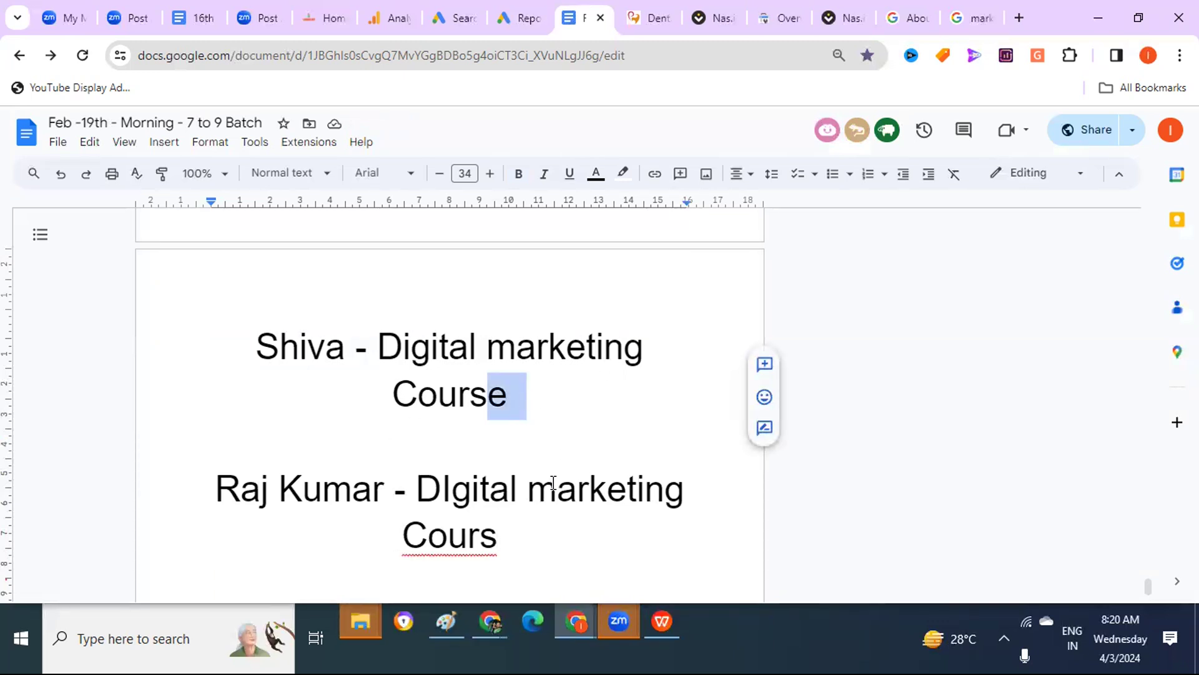
left_click(551, 456)
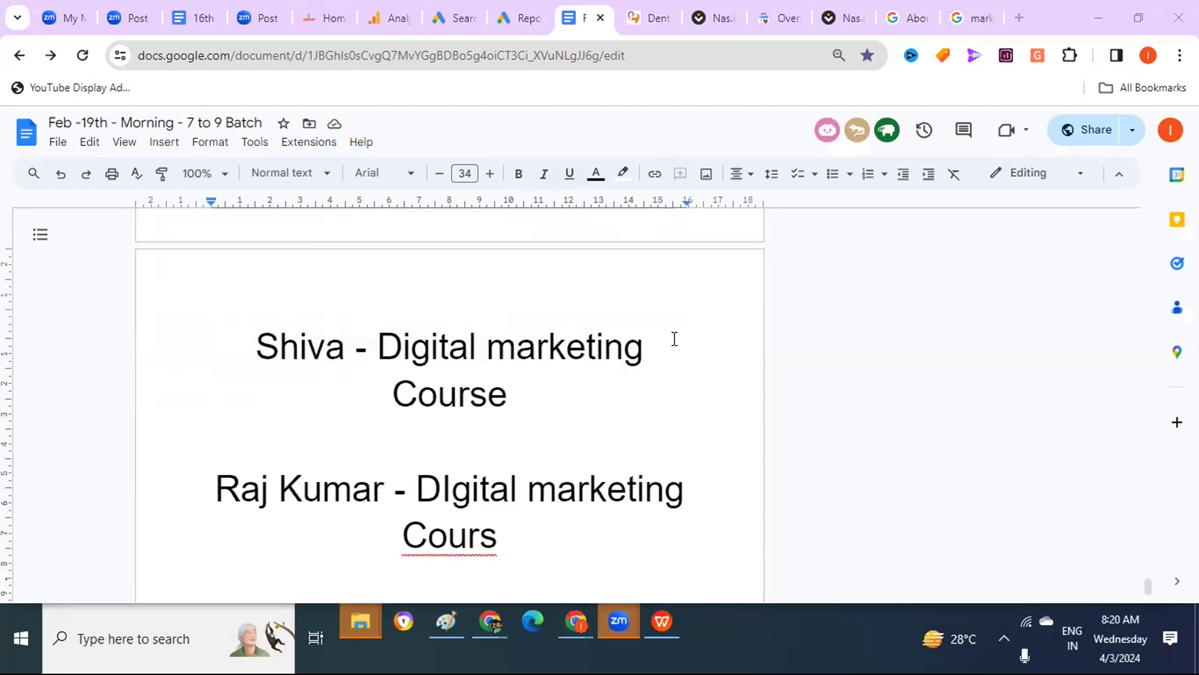
Review the exact match example for [shoes for men], then return to the Google Ads Search keywords window.
left_click(899, 23)
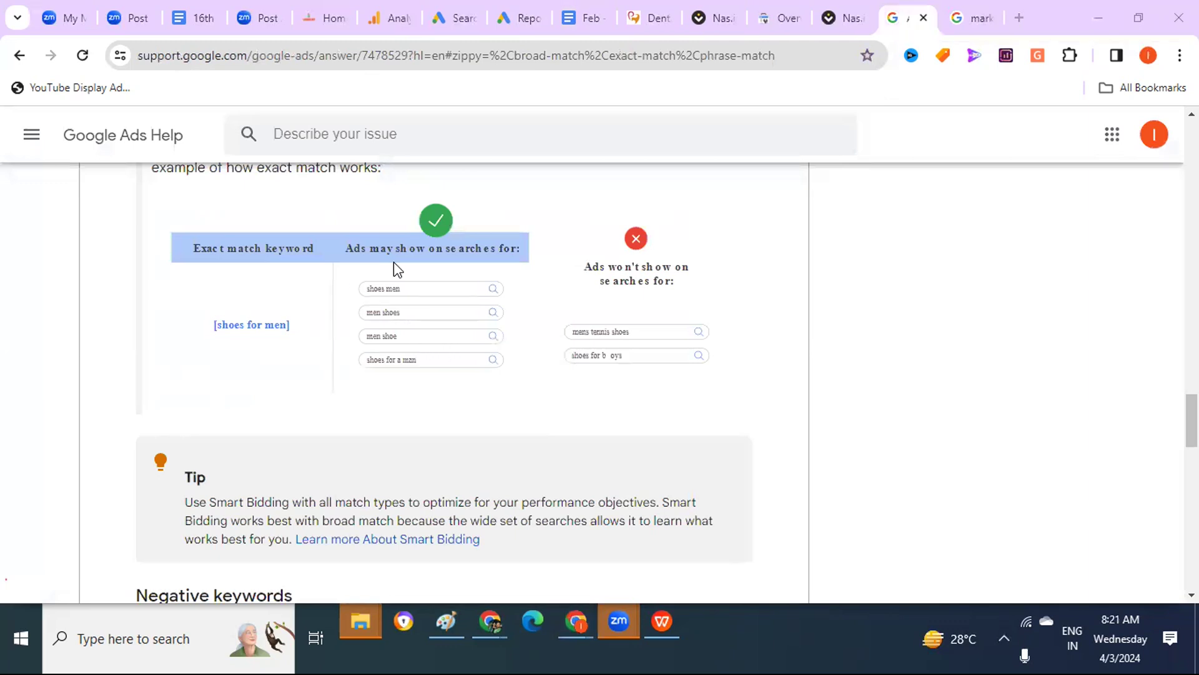
left_click_drag(393, 262, 244, 336)
mouse_move(576, 625)
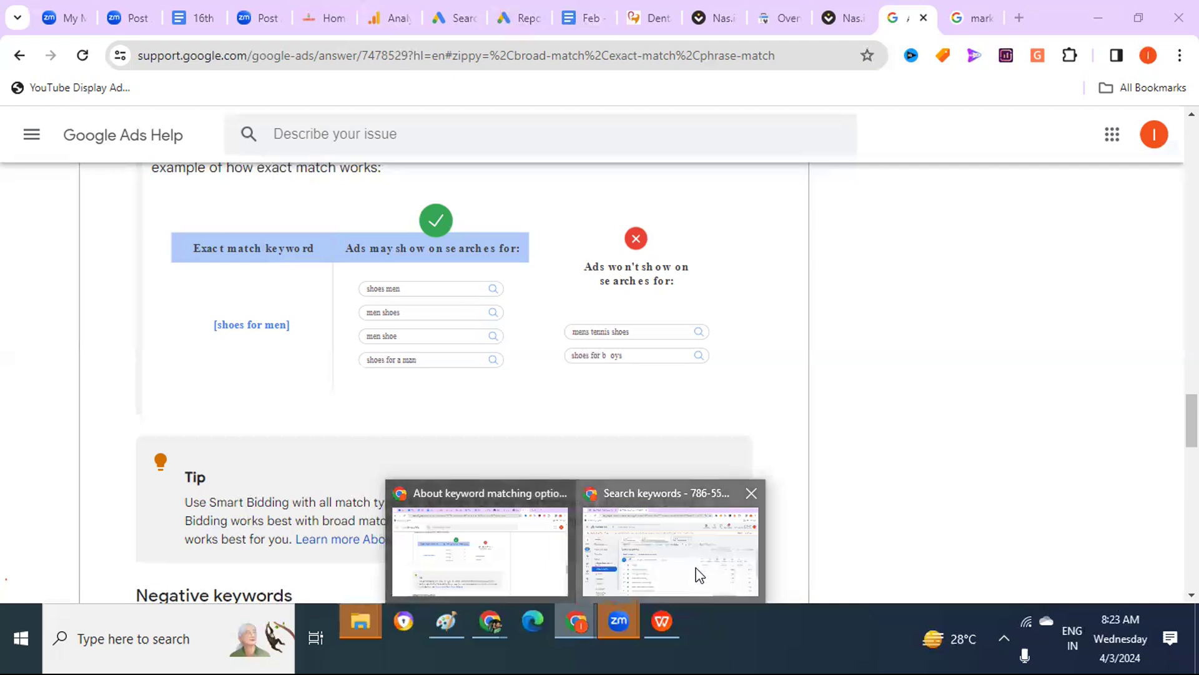
left_click(696, 573)
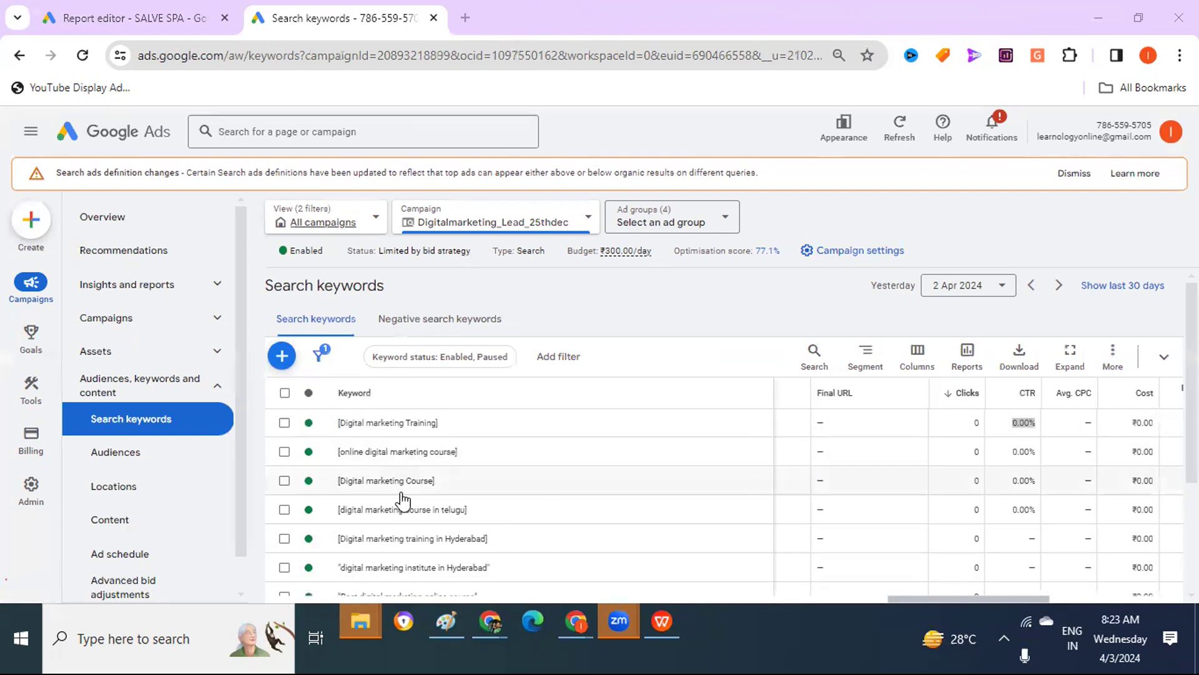
scroll(430, 518, "down", 3)
scroll(353, 440, "up", 2)
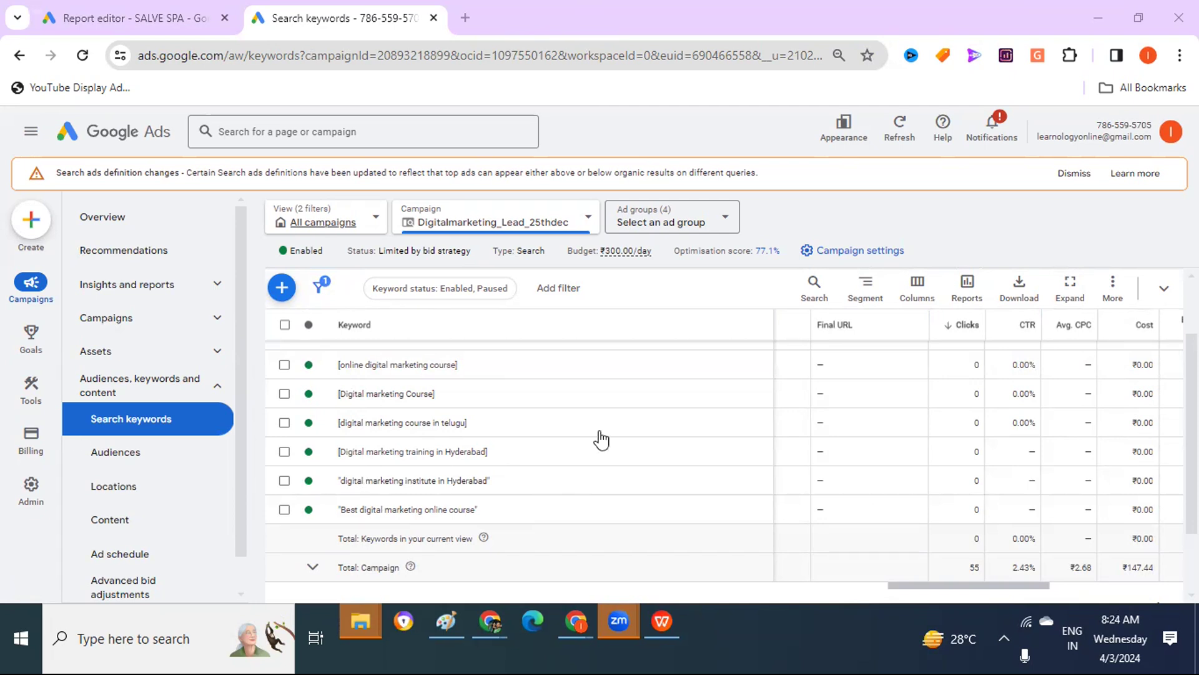
mouse_move(726, 218)
left_mouse_down()
mouse_move(578, 385)
mouse_move(499, 406)
mouse_move(480, 425)
left_mouse_up()
mouse_move(490, 383)
left_mouse_down()
mouse_move(469, 422)
mouse_move(527, 439)
left_mouse_up()
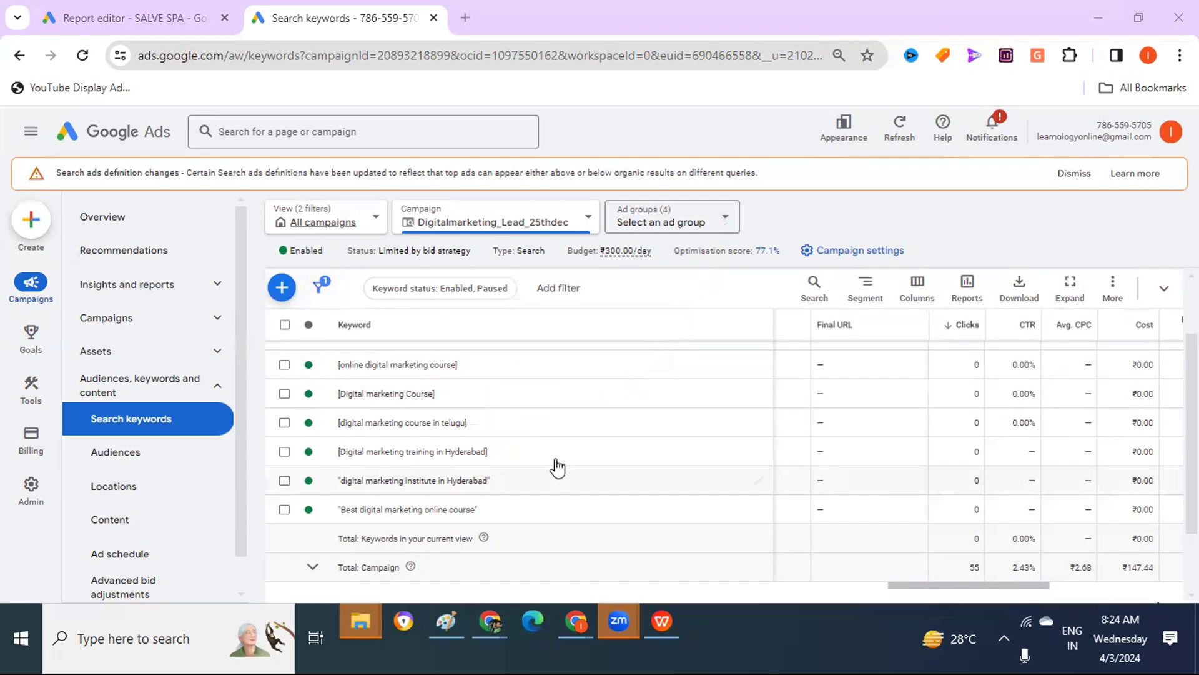
scroll(557, 470, "up", 2)
scroll(557, 474, "down", 3)
scroll(554, 469, "up", 3)
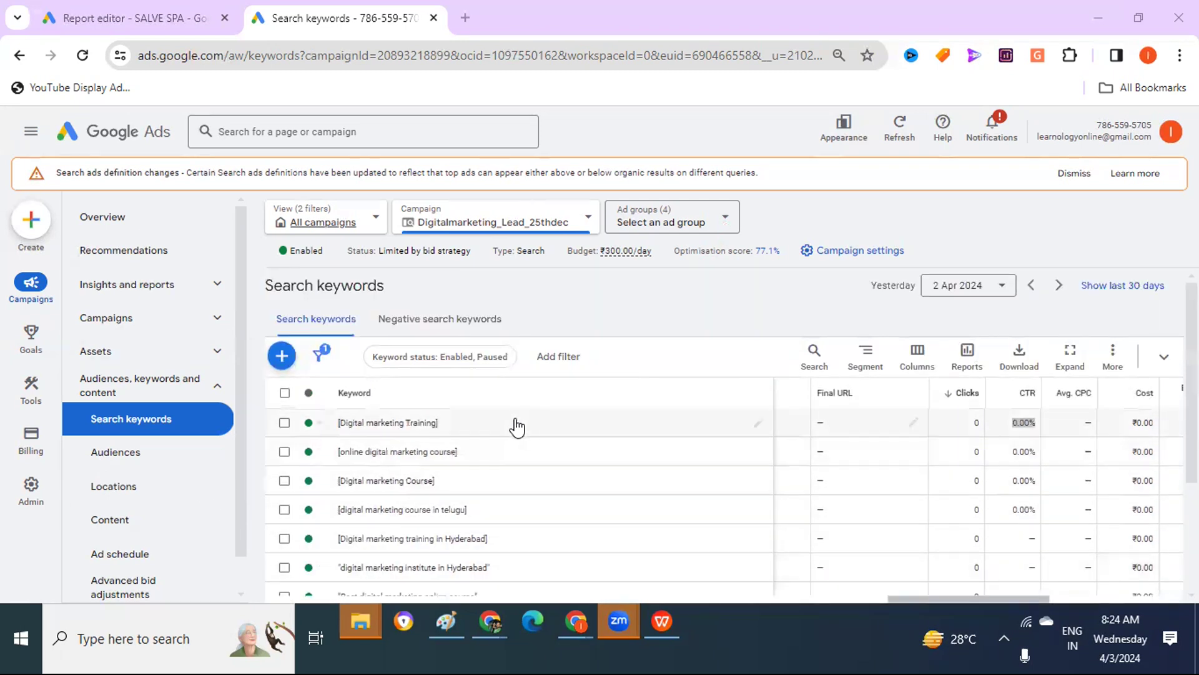
Save the Digital marketing Training keyword as broad match, then switch it to phrase match.
left_click(758, 423)
left_click(427, 518)
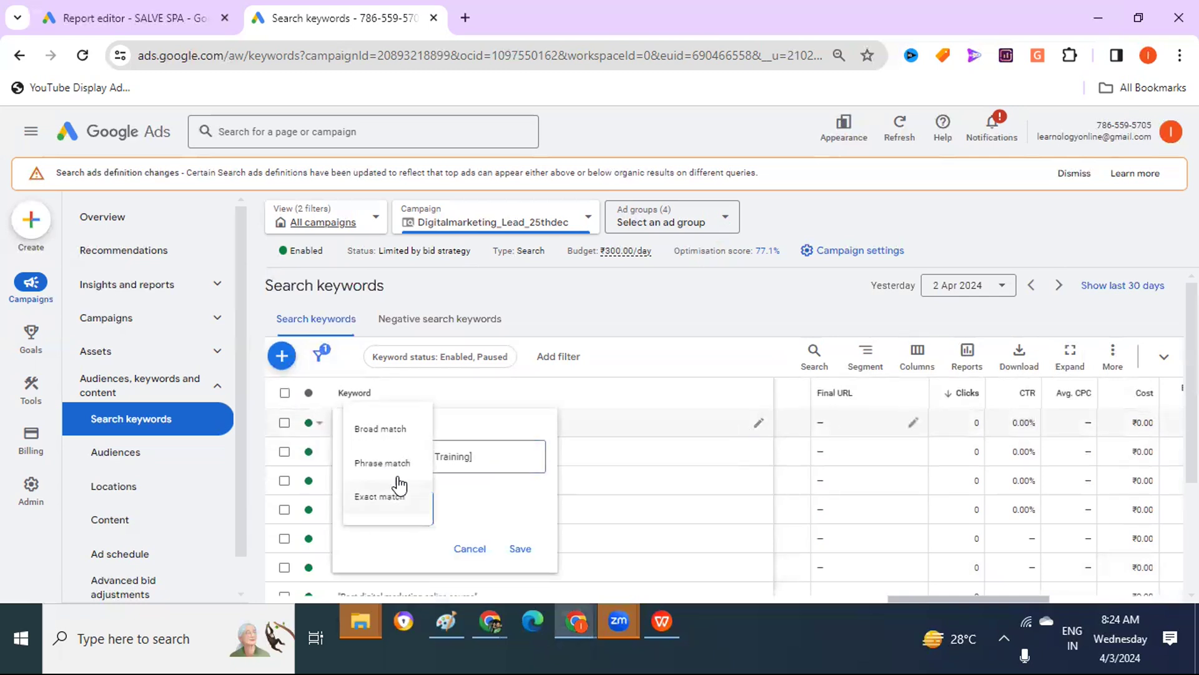
left_click(387, 440)
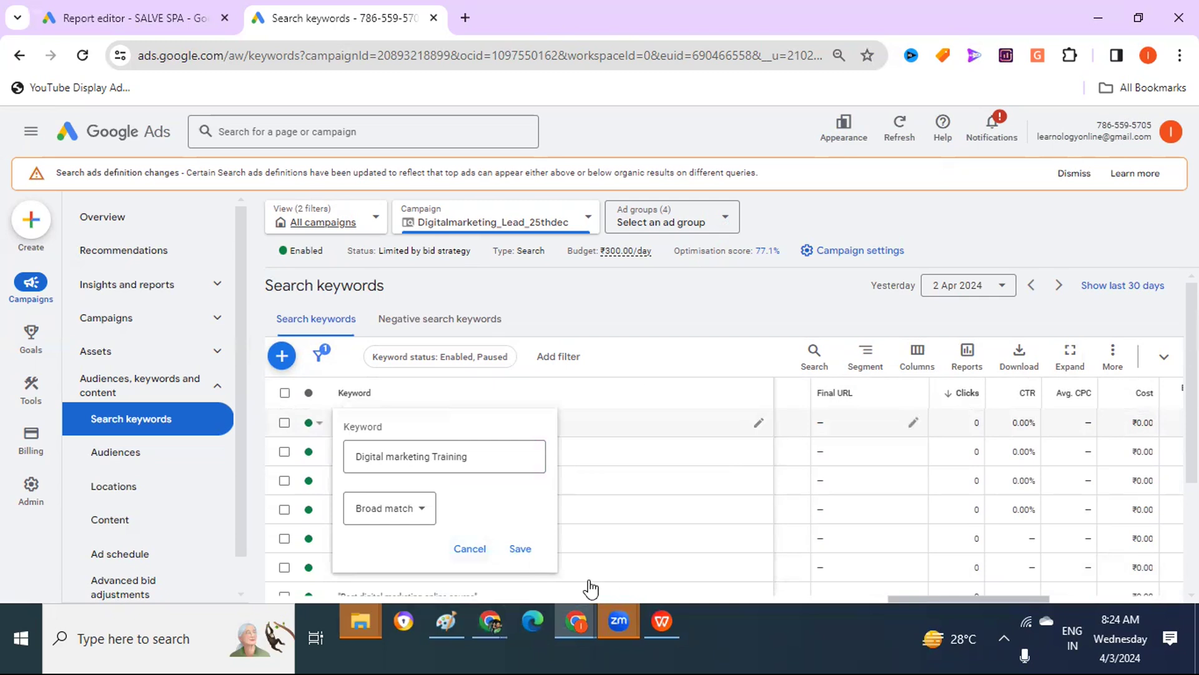
left_click(519, 548)
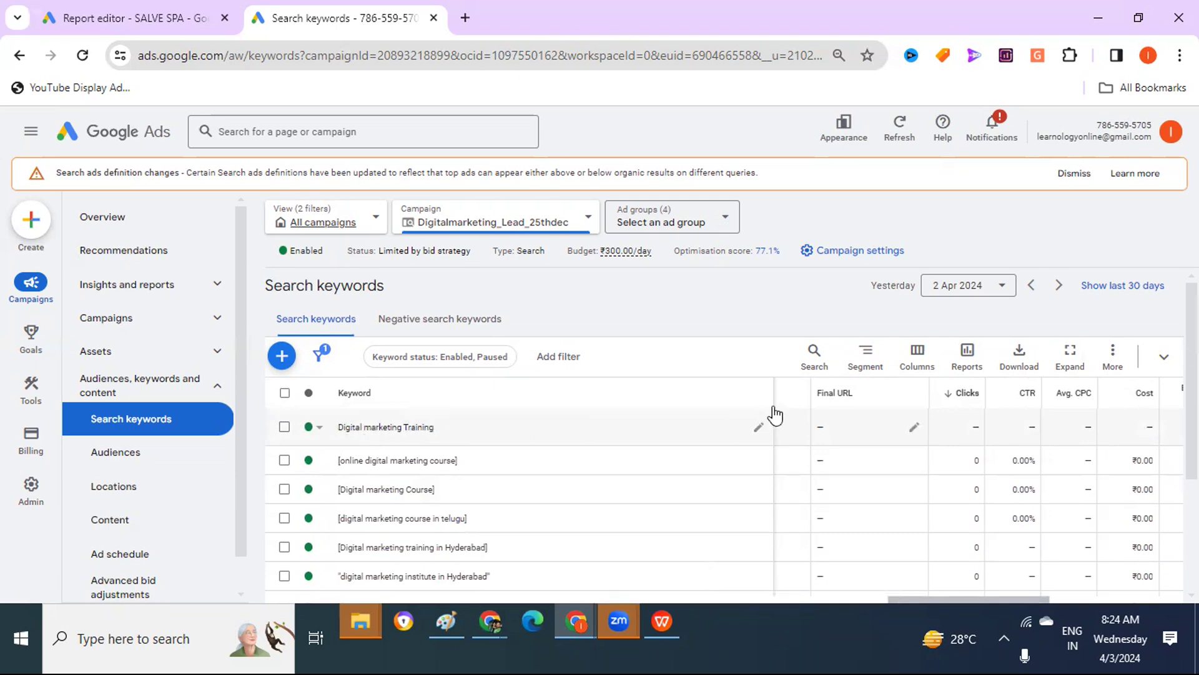
left_click(758, 431)
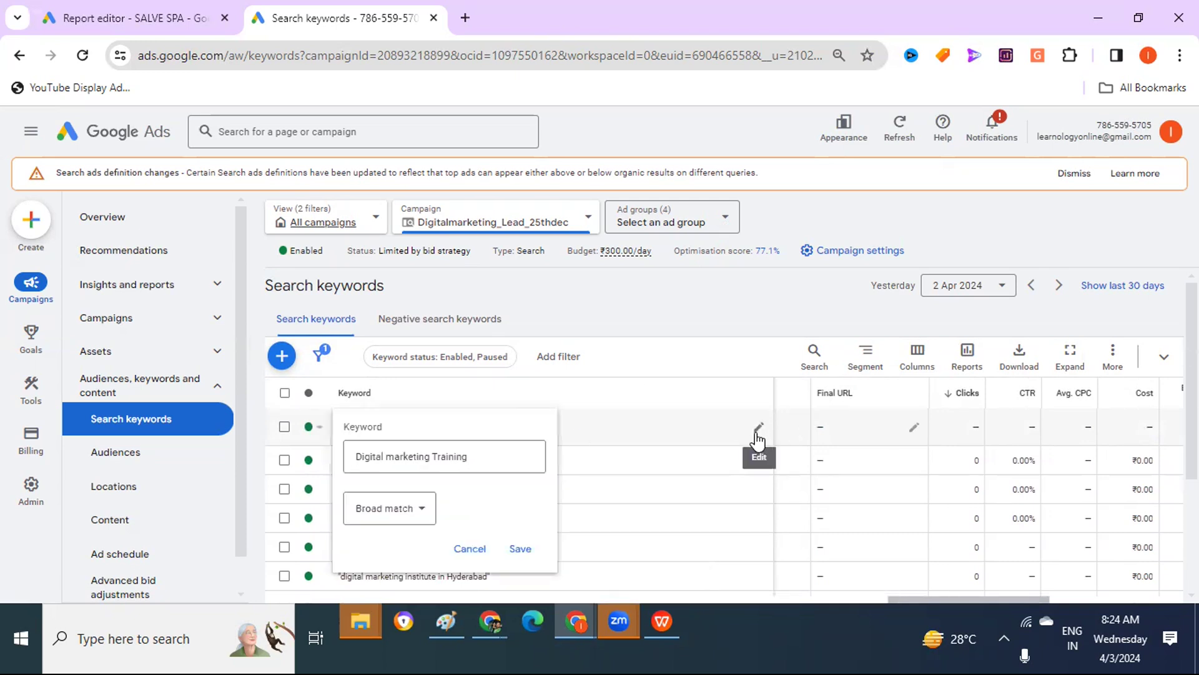
left_click(403, 506)
left_click(385, 465)
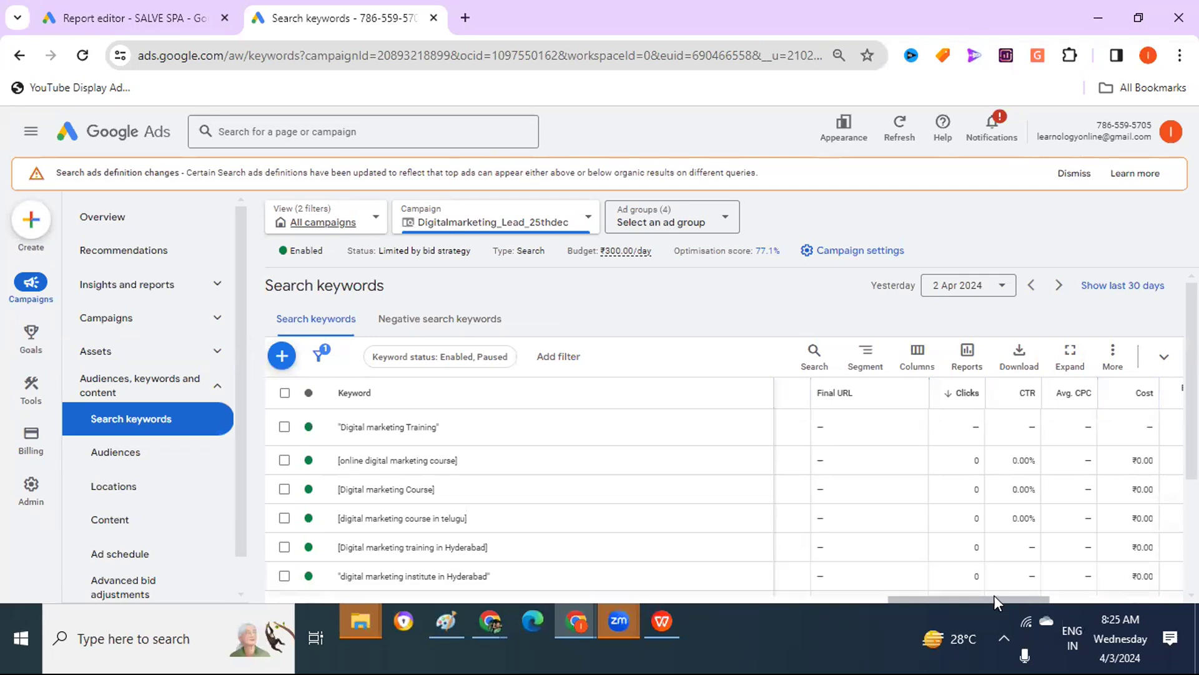
Scroll the keywords table sideways and highlight the first keyword's Quality Score of 5/10.
left_click_drag(1045, 599, 1178, 600)
left_click_drag(982, 427, 1002, 426)
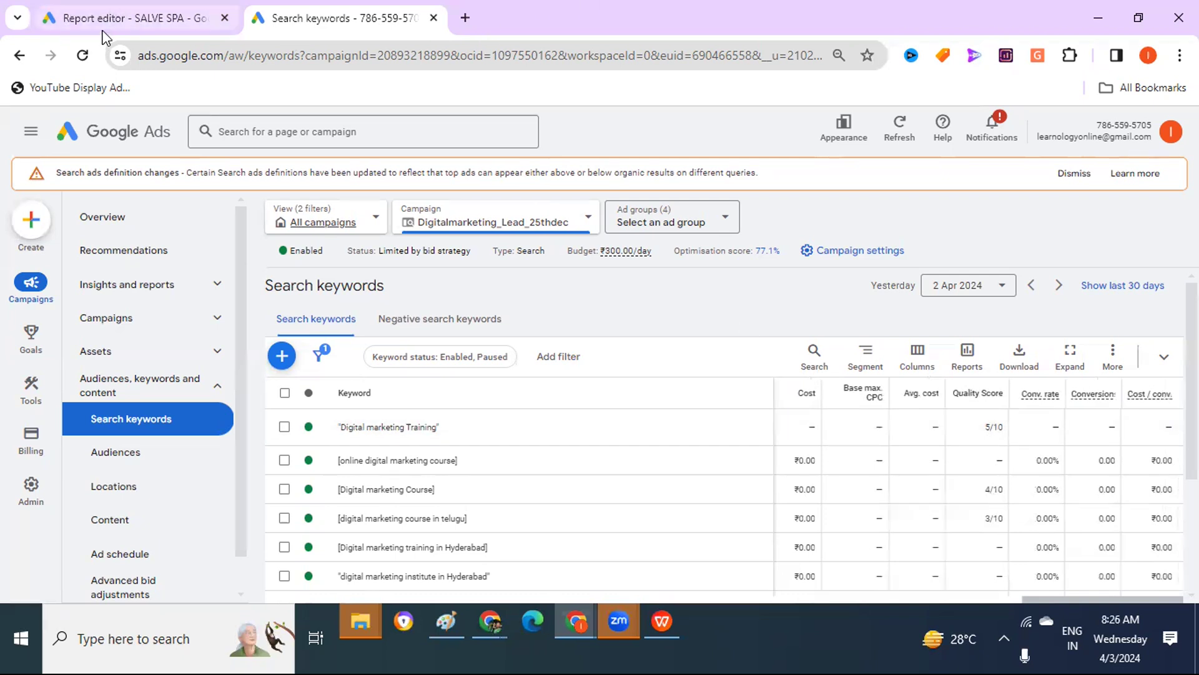
Return to the report editor, reload it, and go to the campaigns Overview page.
left_click(128, 22)
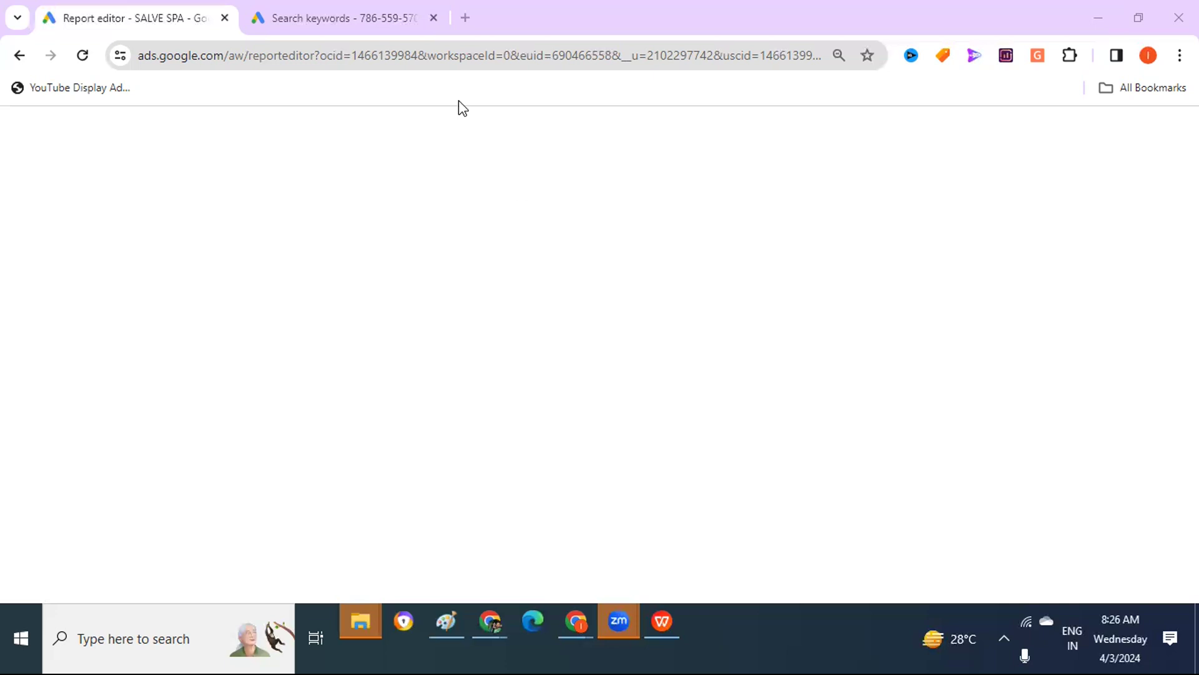
left_click(82, 55)
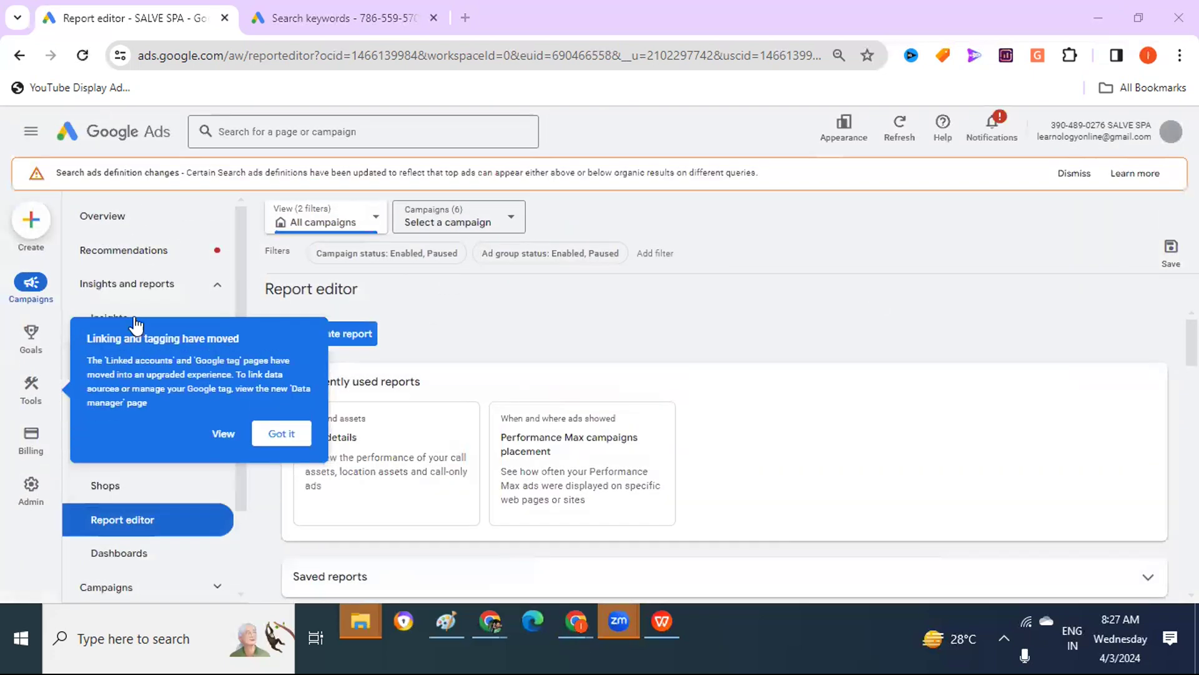
left_click(37, 289)
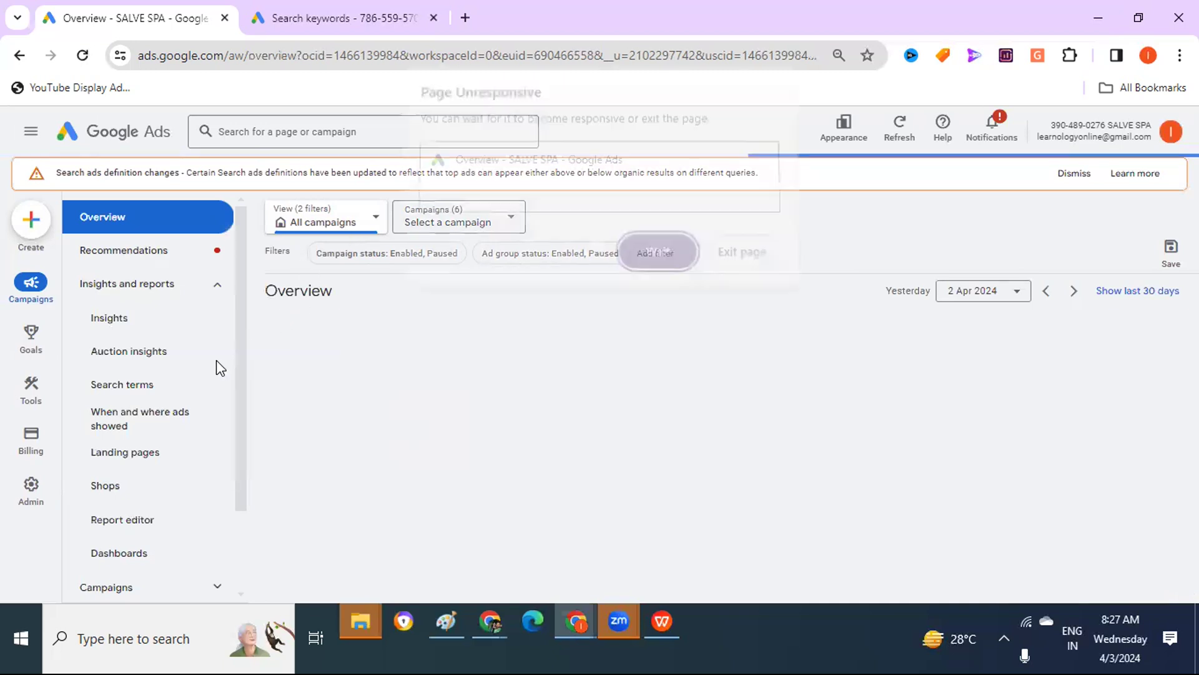
Let the unresponsive page recover, close the open lists, and search 'call' to reach Predefined reports.
left_click(634, 258)
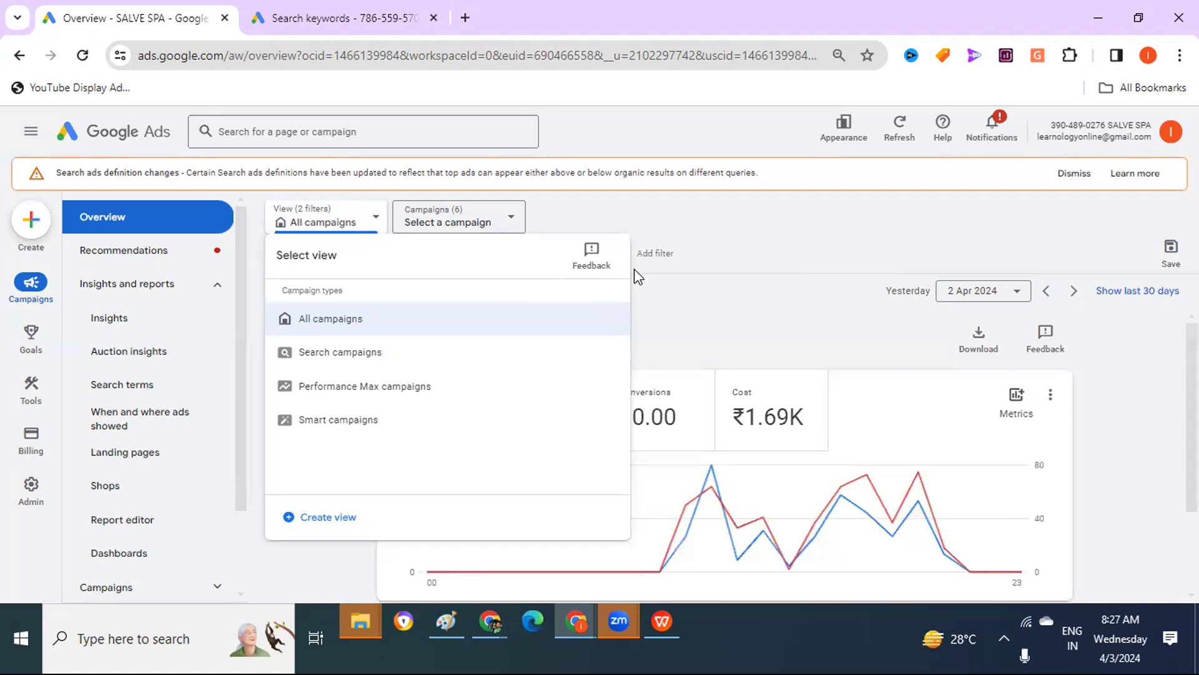
left_click(796, 250)
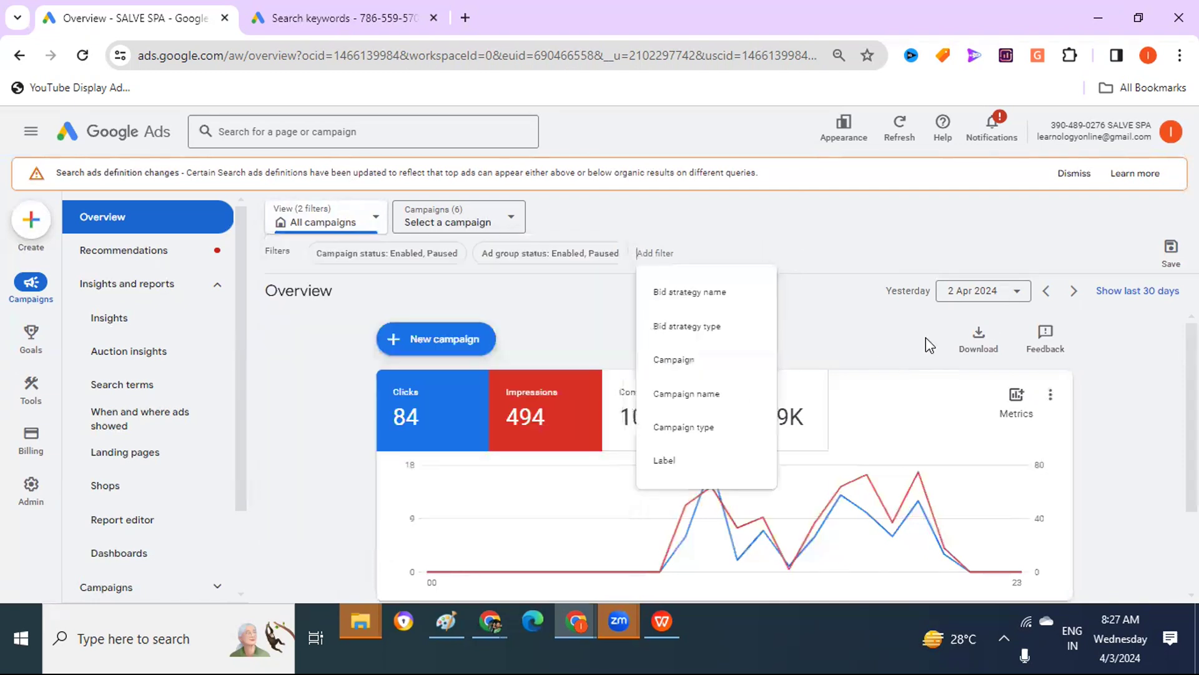
left_click(926, 337)
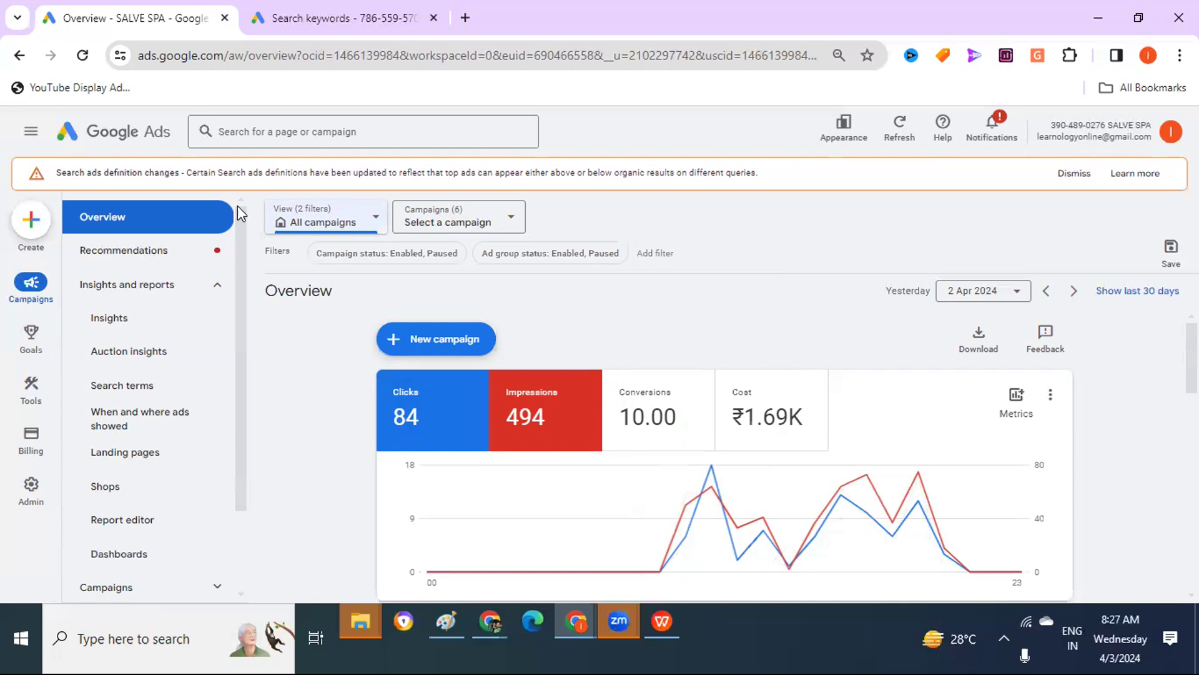
left_click(315, 142)
type("ca")
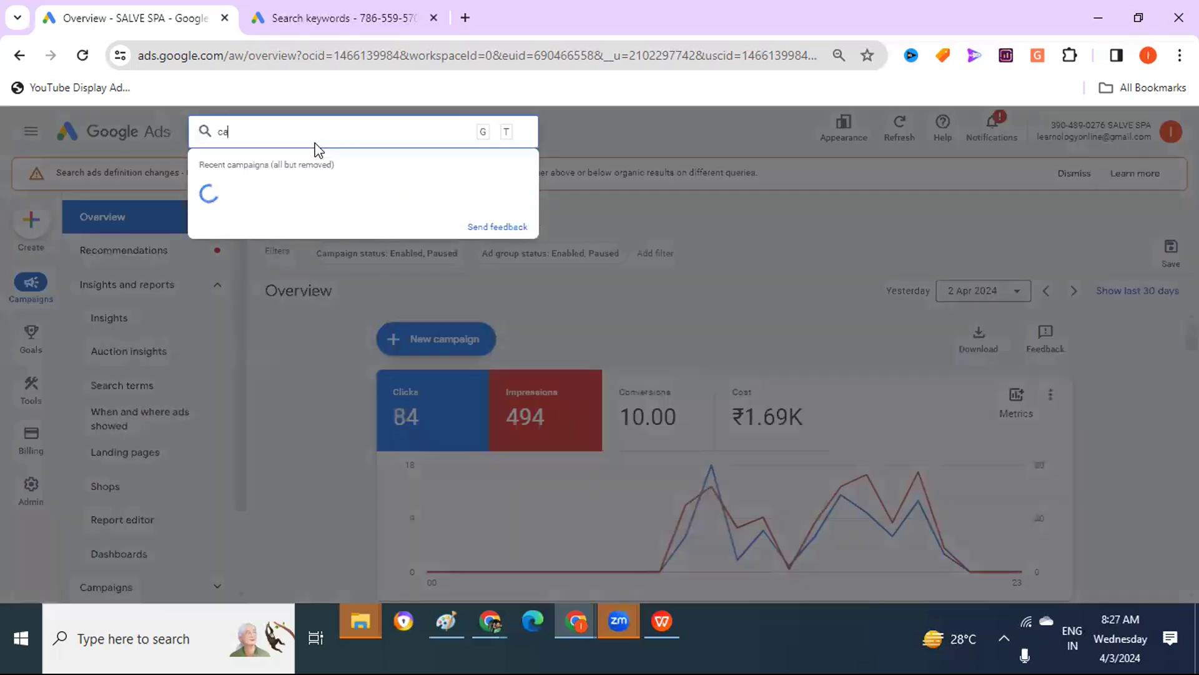
type("ll")
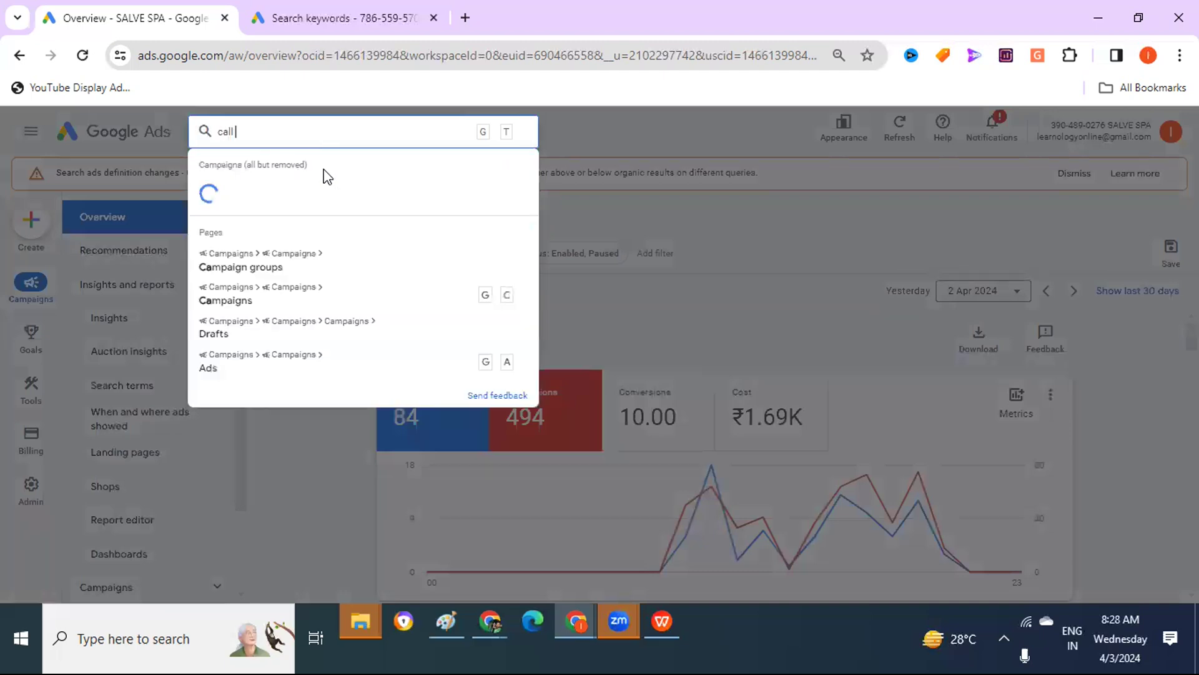
left_click(292, 301)
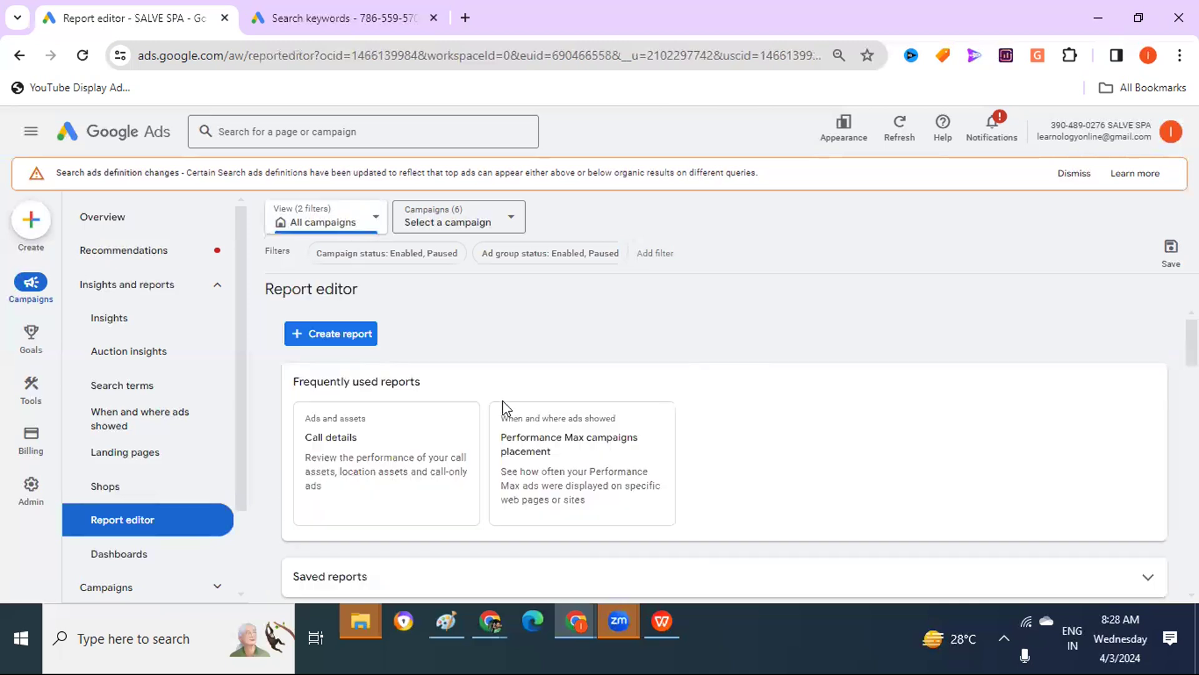
left_click(343, 459)
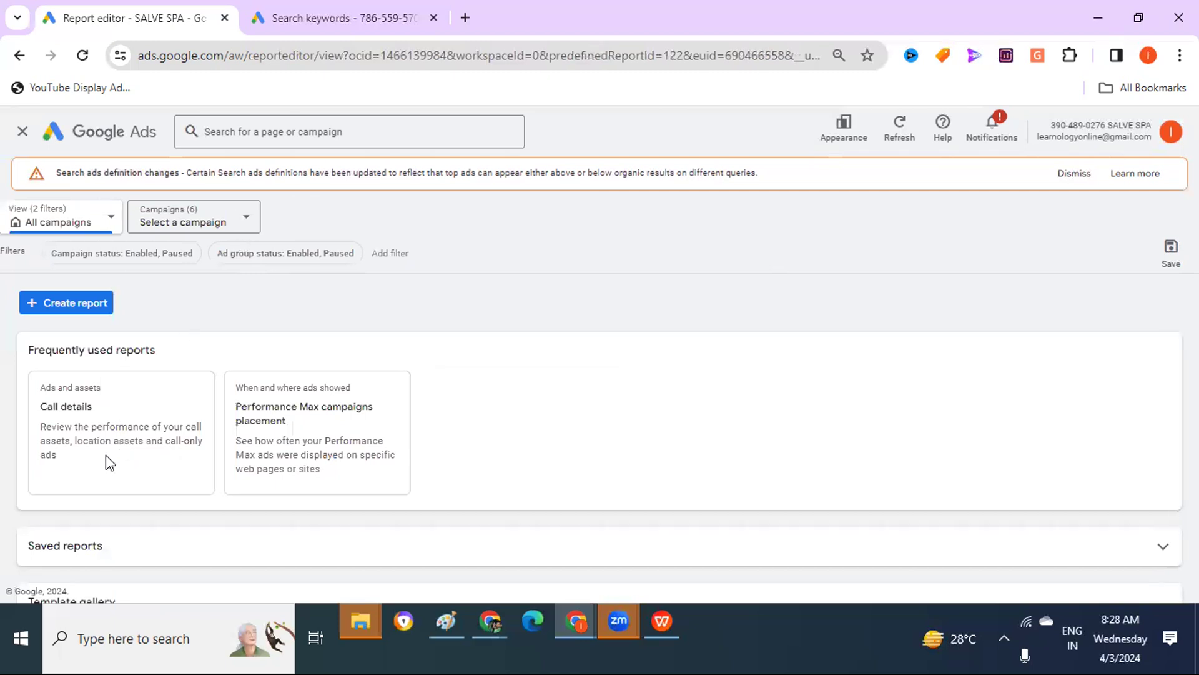
left_click(217, 415)
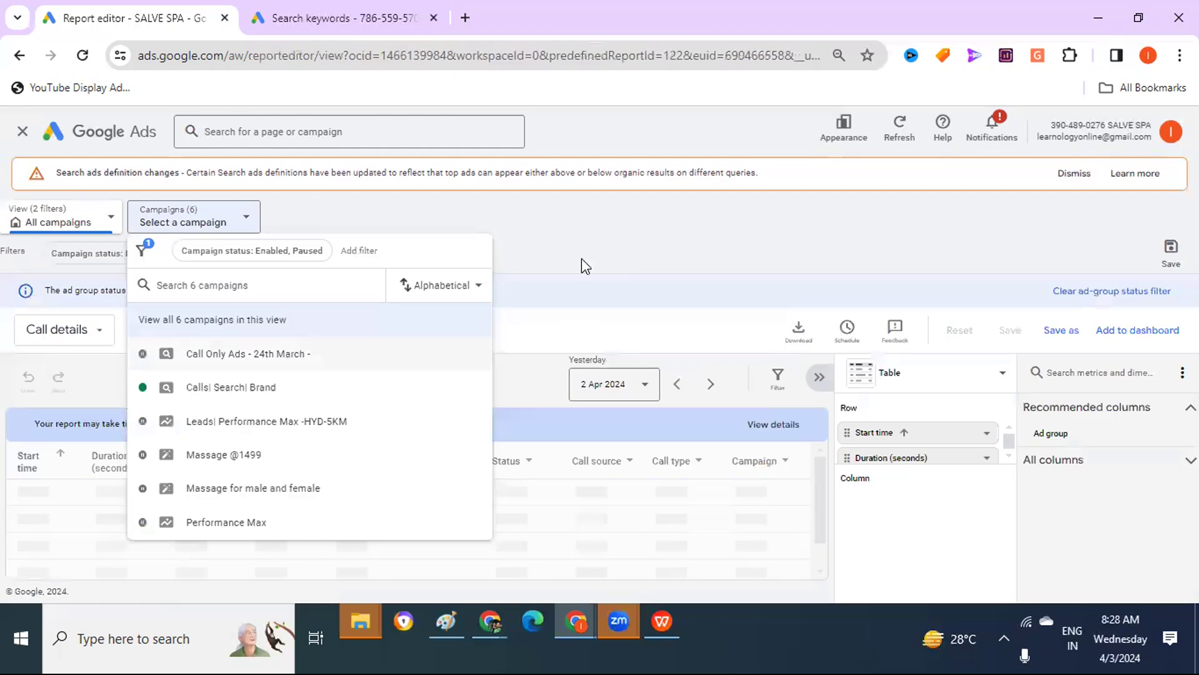
left_click(573, 217)
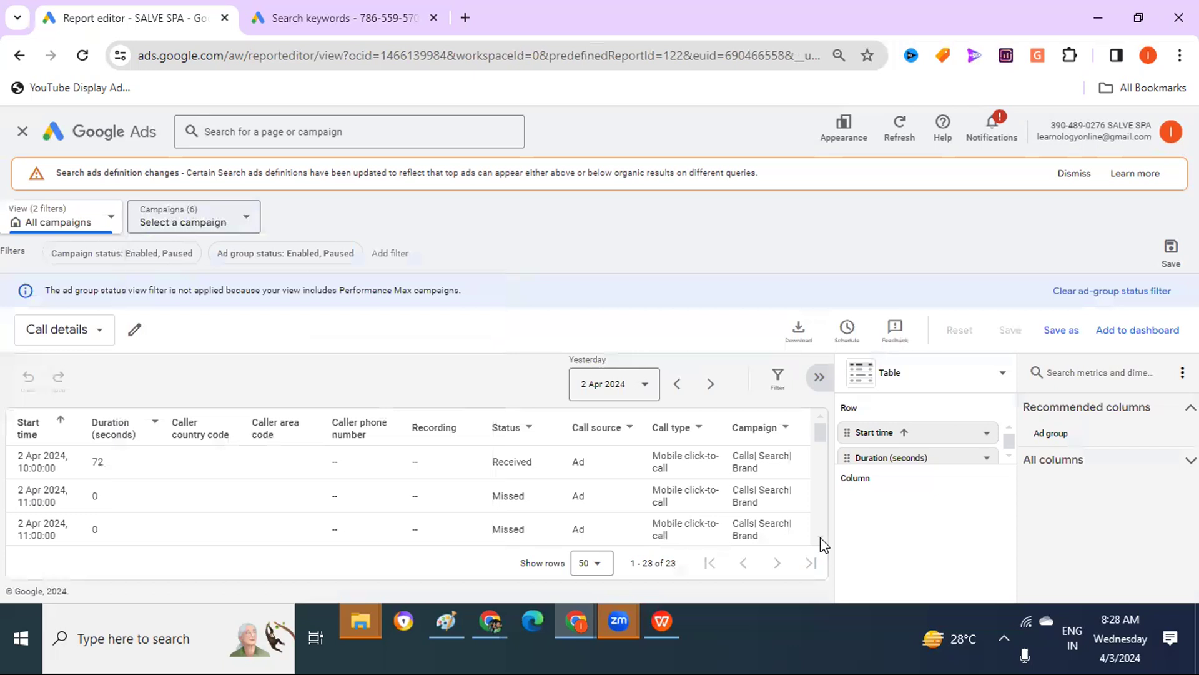
scroll(819, 535, "down", 1)
scroll(822, 541, "down", 2)
scroll(820, 541, "down", 1)
scroll(821, 540, "down", 3)
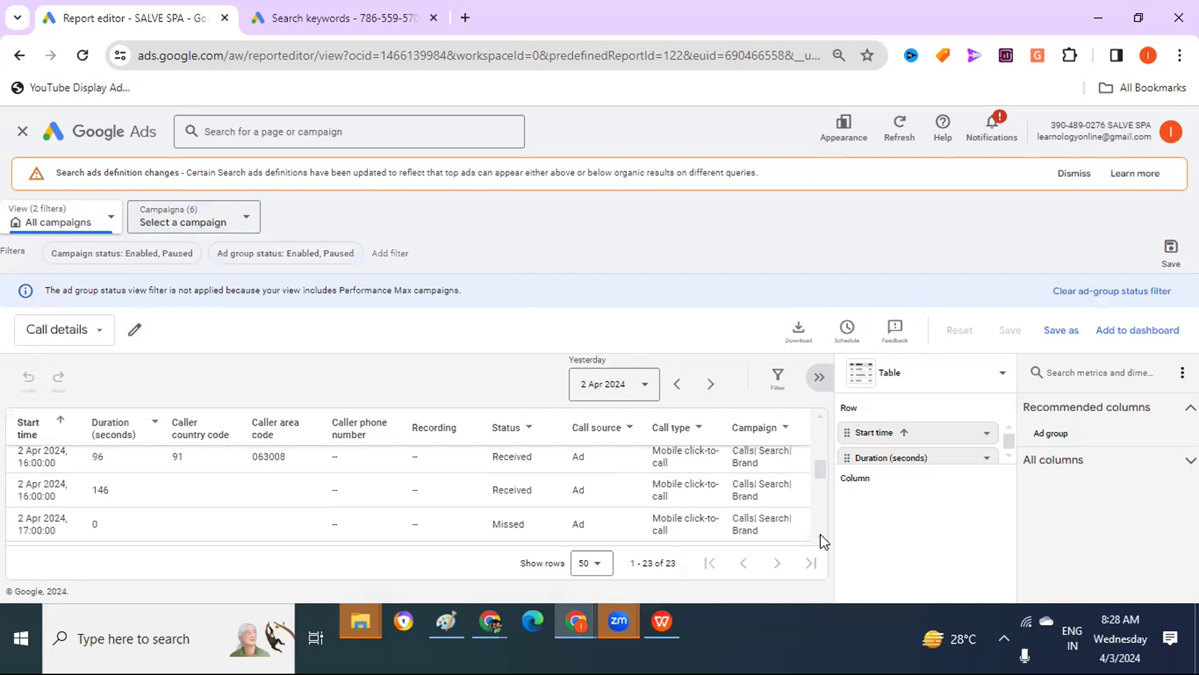
scroll(820, 541, "down", 2)
scroll(820, 541, "down", 2)
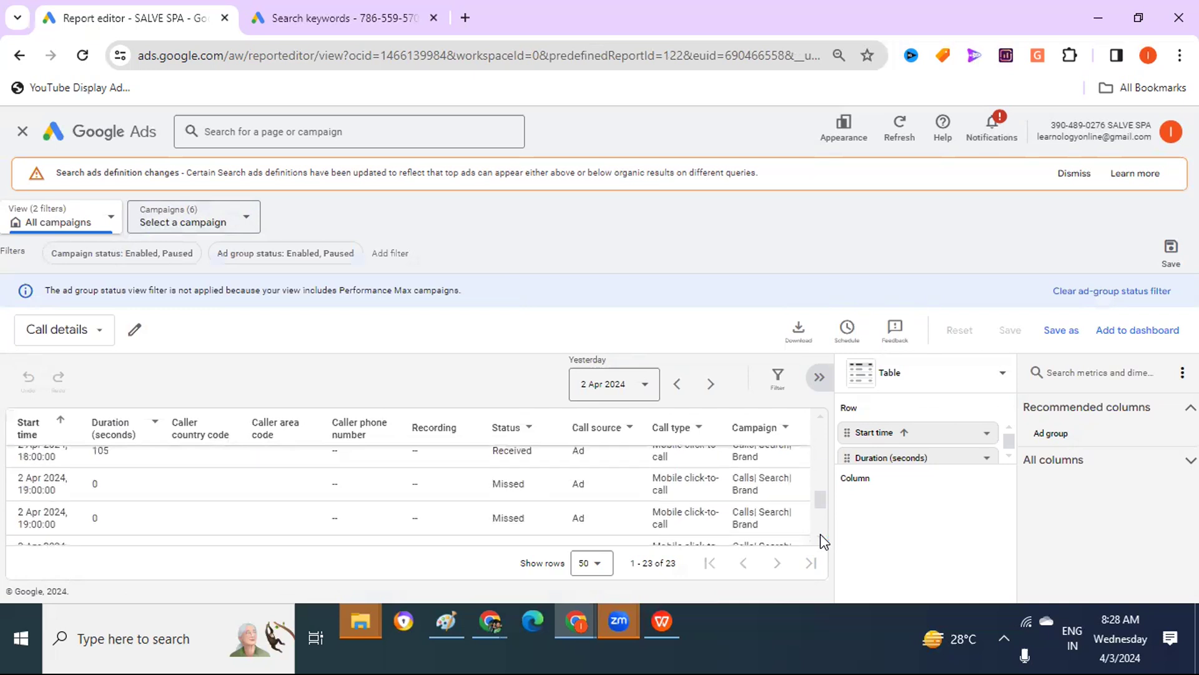
scroll(819, 540, "down", 2)
scroll(820, 534, "down", 1)
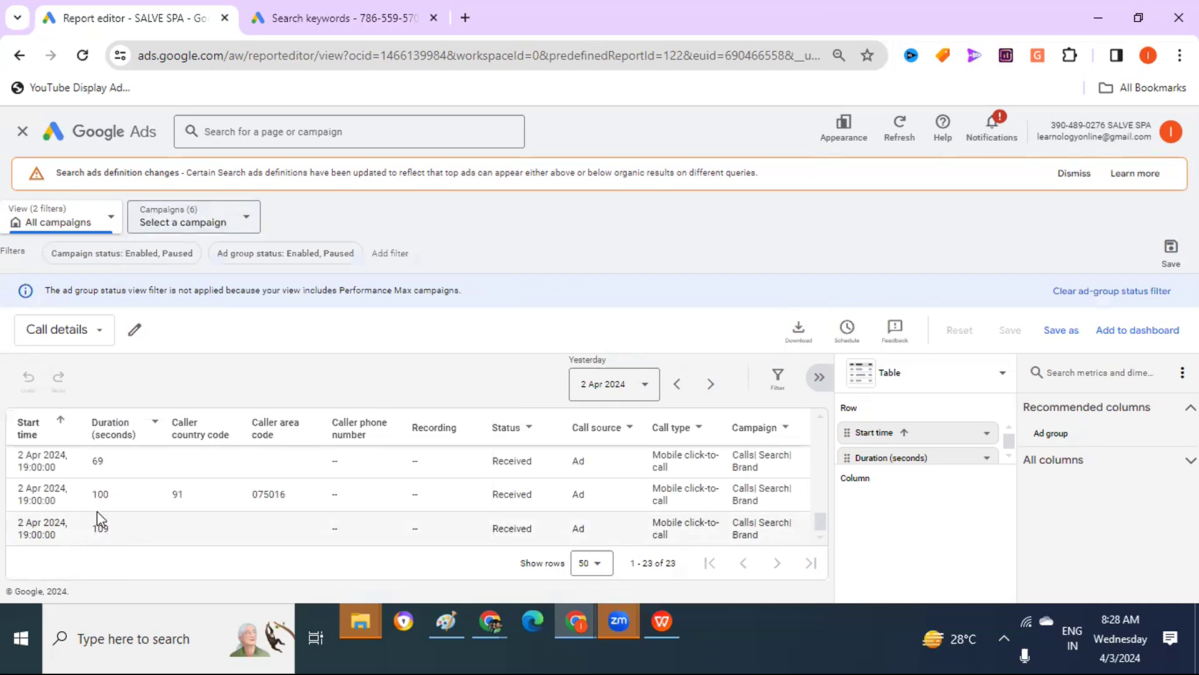
scroll(114, 521, "up", 1)
scroll(114, 490, "down", 1)
scroll(115, 490, "up", 1)
scroll(109, 495, "down", 3)
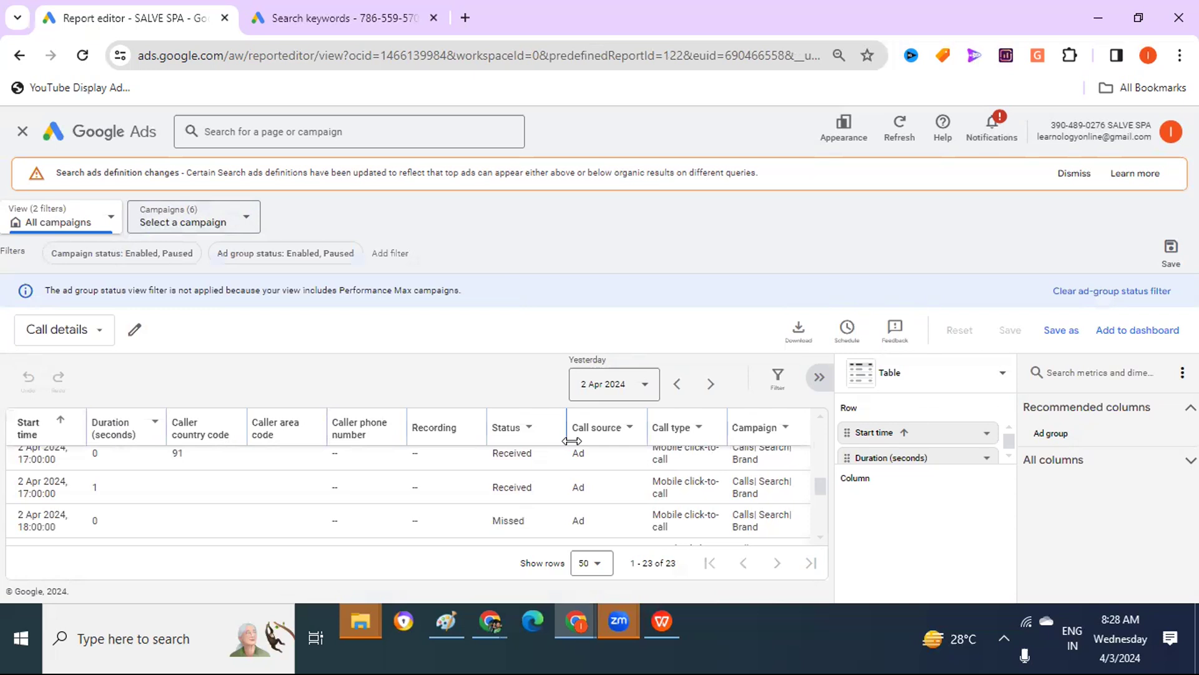
scroll(126, 498, "up", 2)
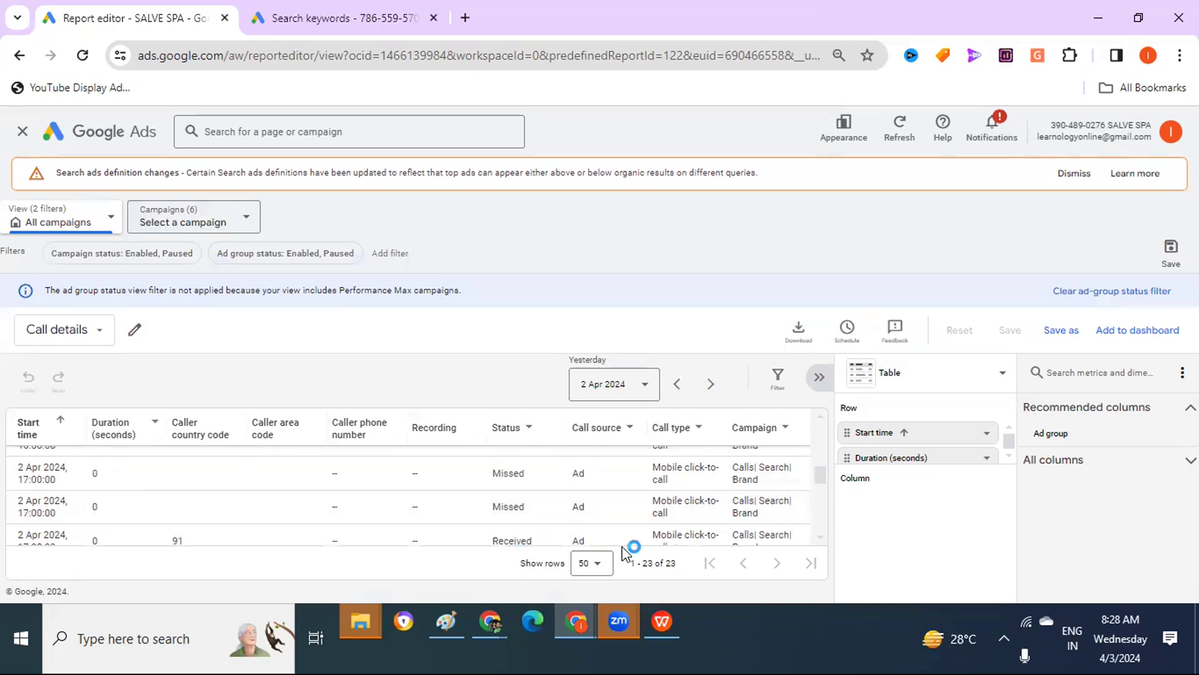
scroll(152, 508, "up", 3)
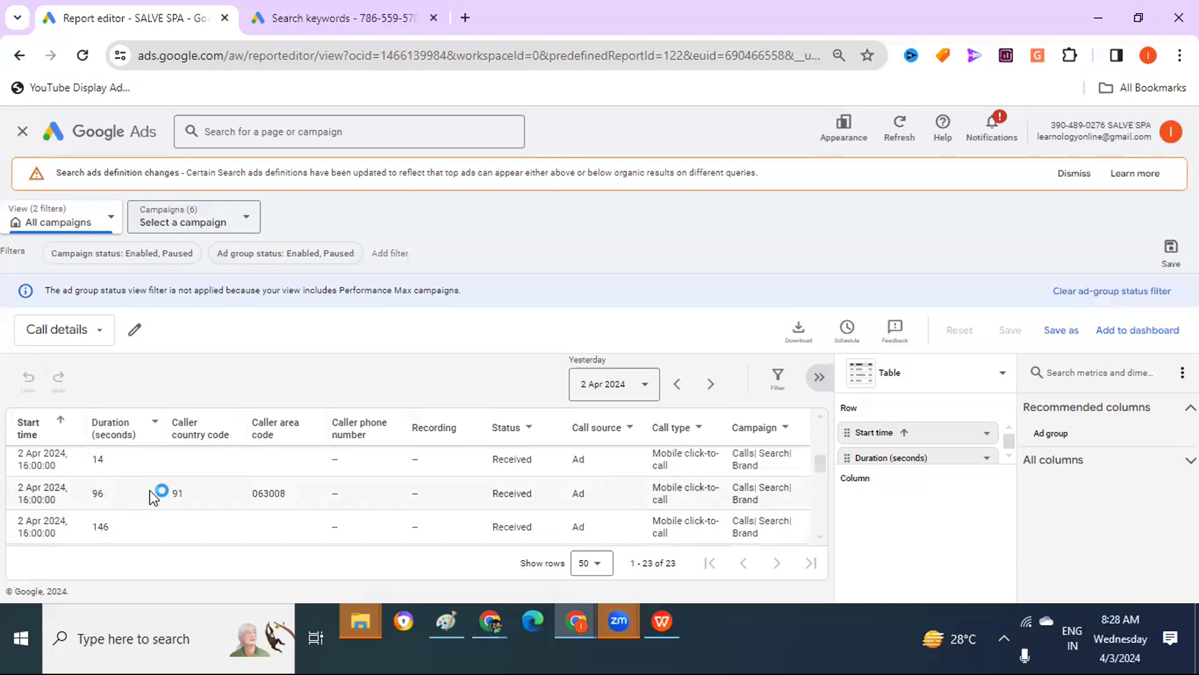
scroll(98, 498, "up", 3)
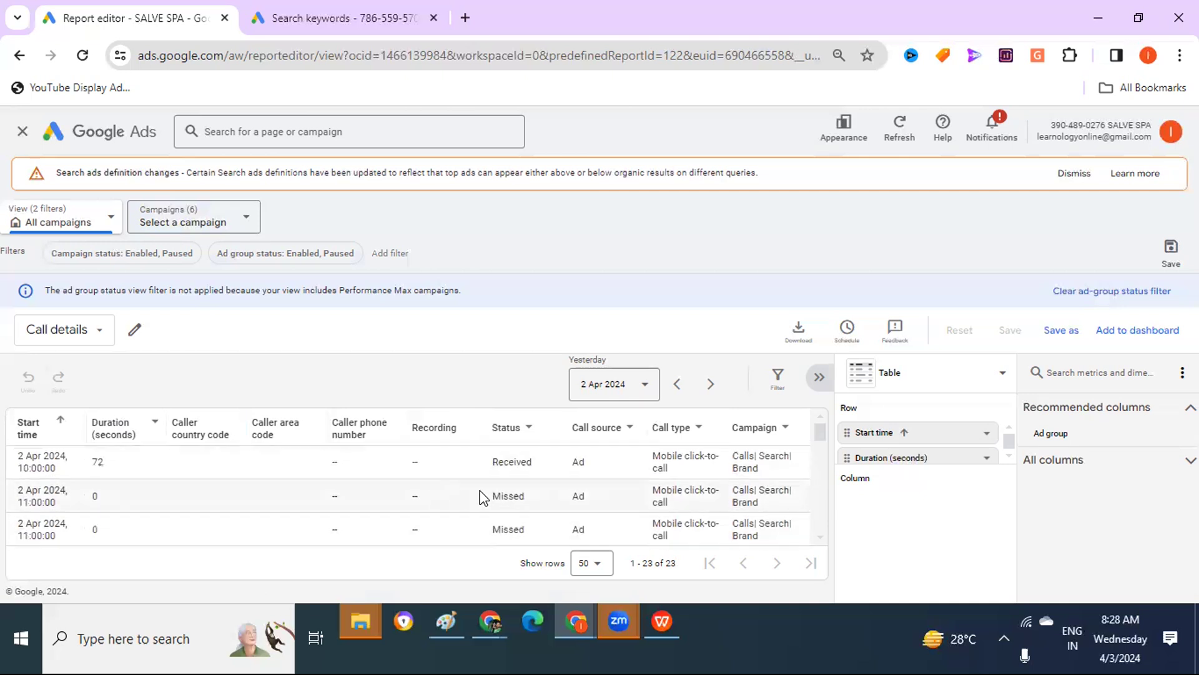
left_click(22, 133)
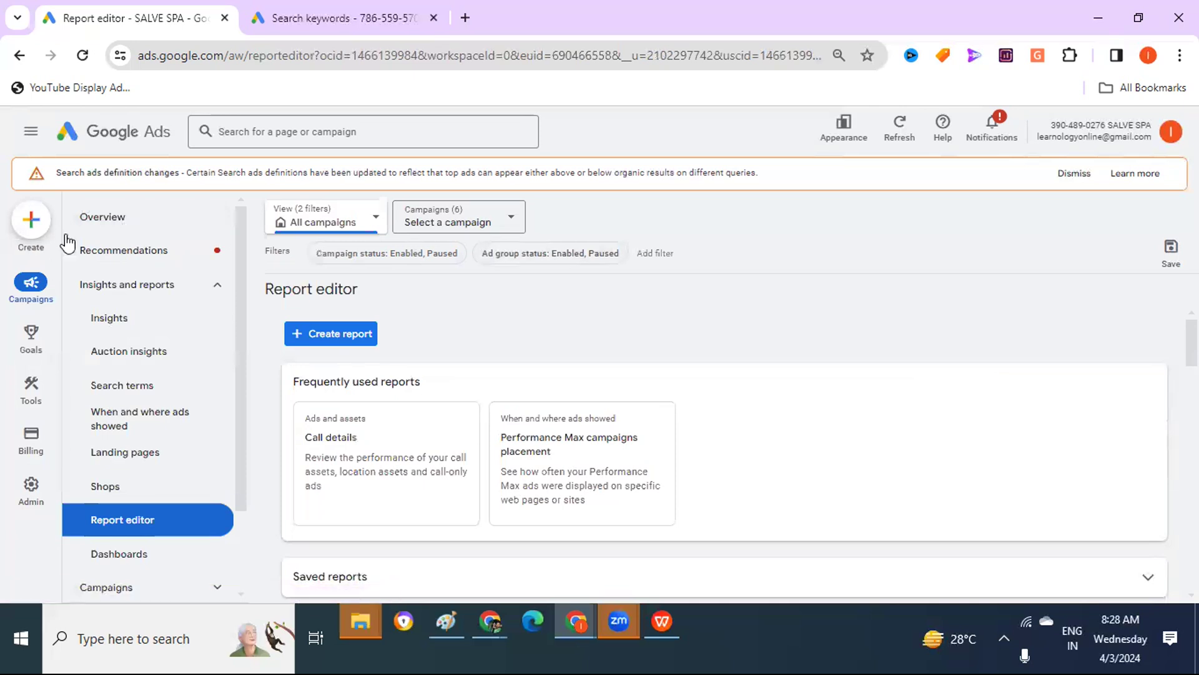
Return to the Overview page showing 84 clicks and 494 impressions for 2 Apr 2024.
left_click(103, 218)
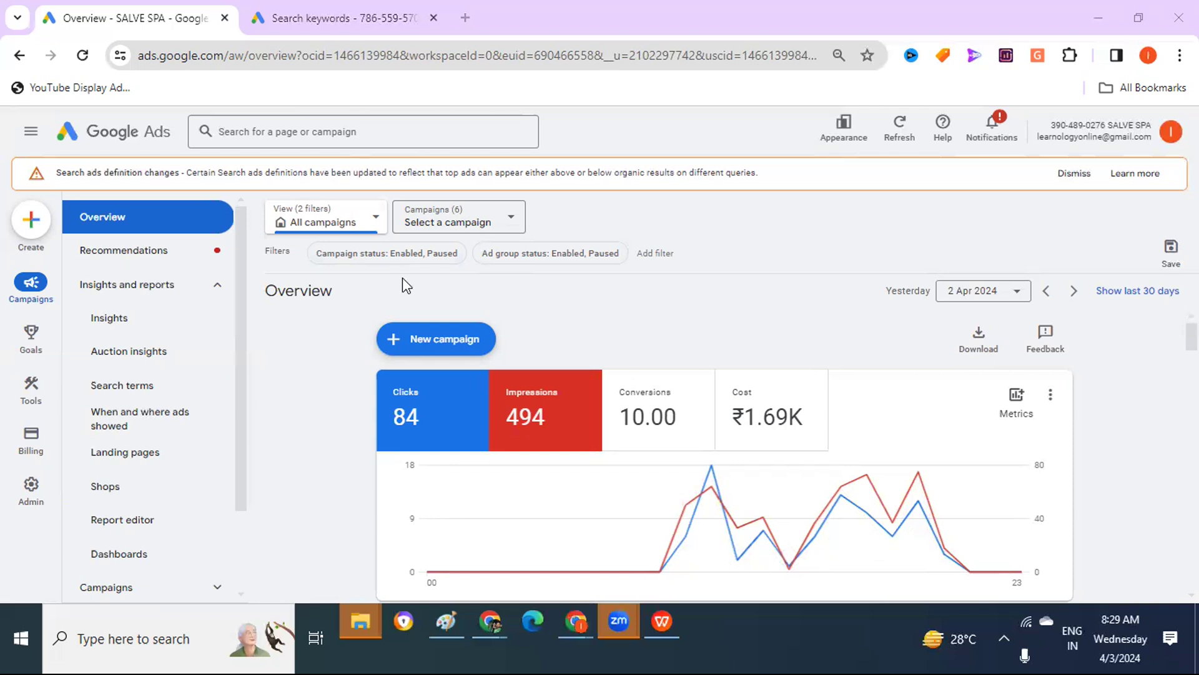
Plot the 10.00 conversions line on the Overview chart next to clicks and impressions.
left_click(661, 401)
left_click(657, 407)
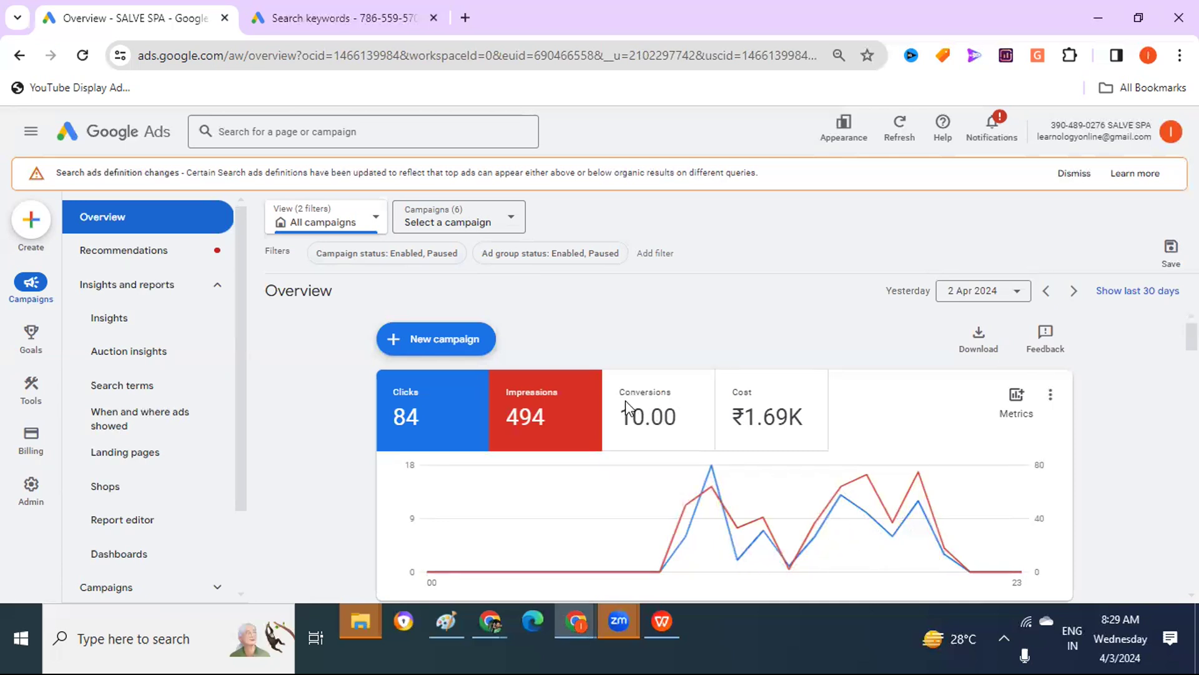
left_click(645, 399)
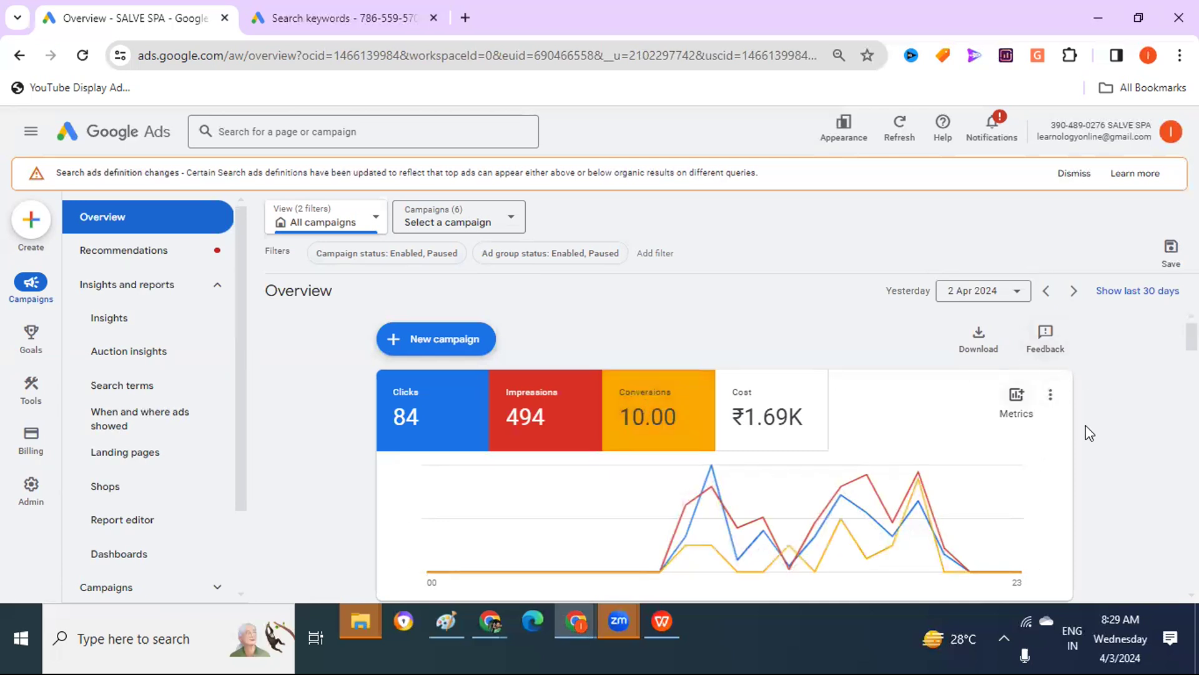
Add CTR, showing 17.00%, to the Overview's performance scorecards.
left_click(1017, 402)
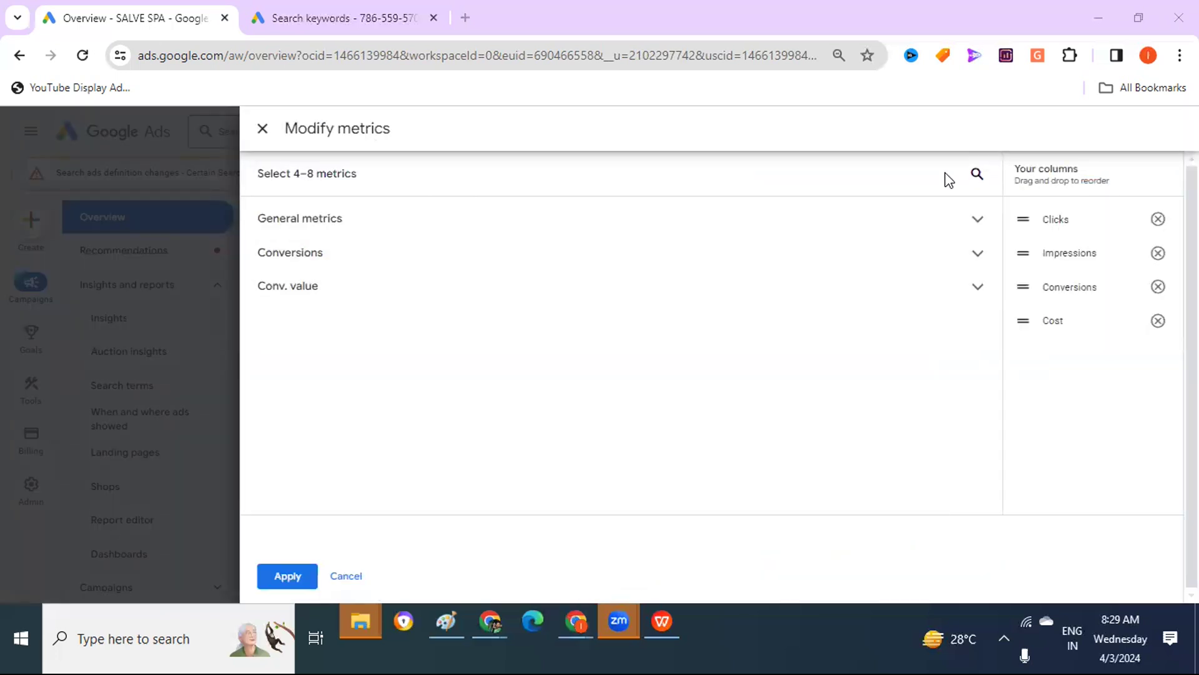
left_click(976, 176)
type("cT")
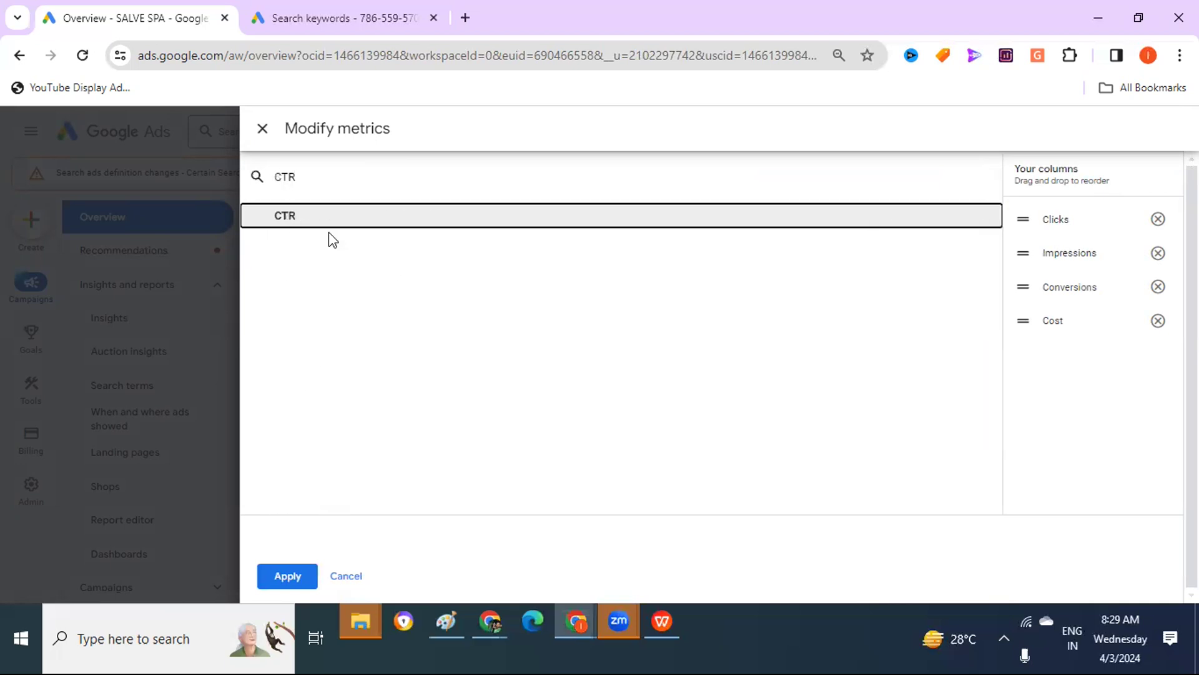
left_click(328, 225)
left_click(273, 580)
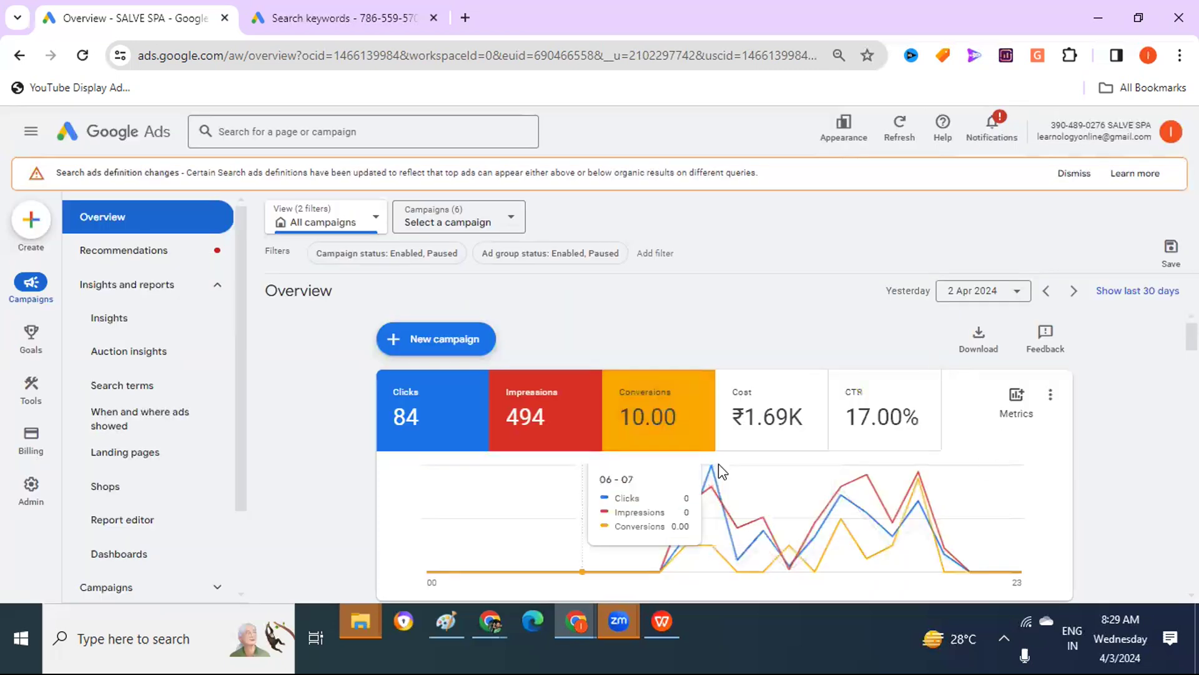
Plot CTR and Cost on the chart instead of Clicks, then expand Audiences, keywords and content.
left_click(894, 403)
left_click(803, 438)
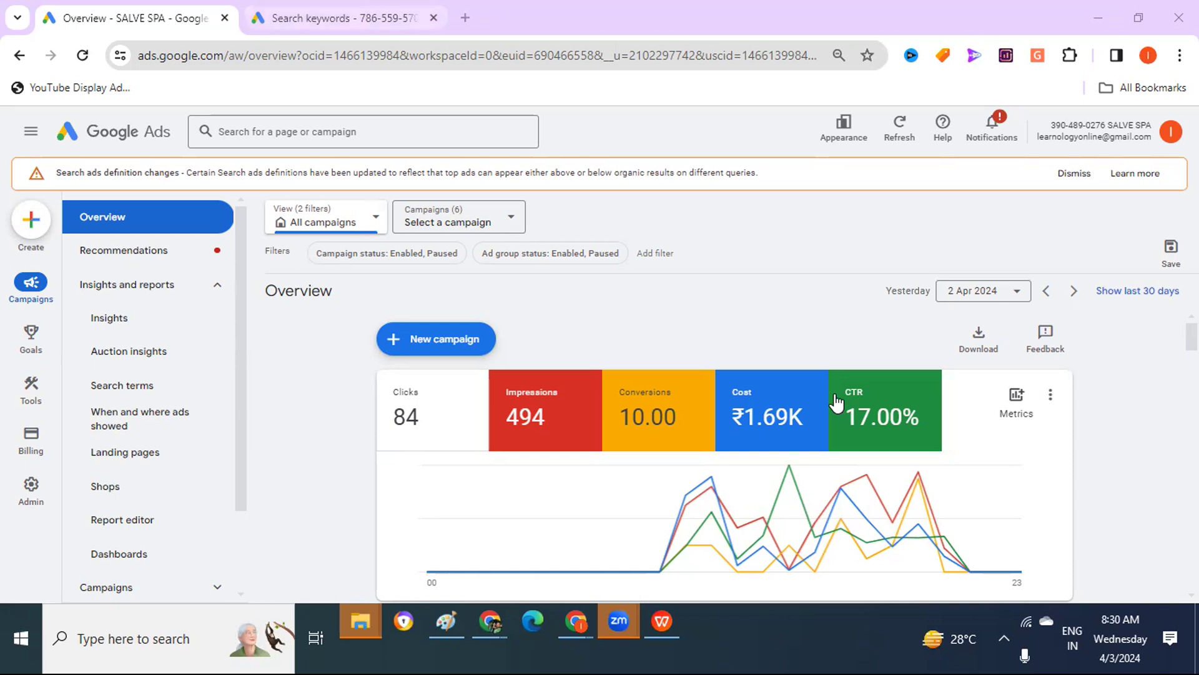
scroll(139, 375, "down", 2)
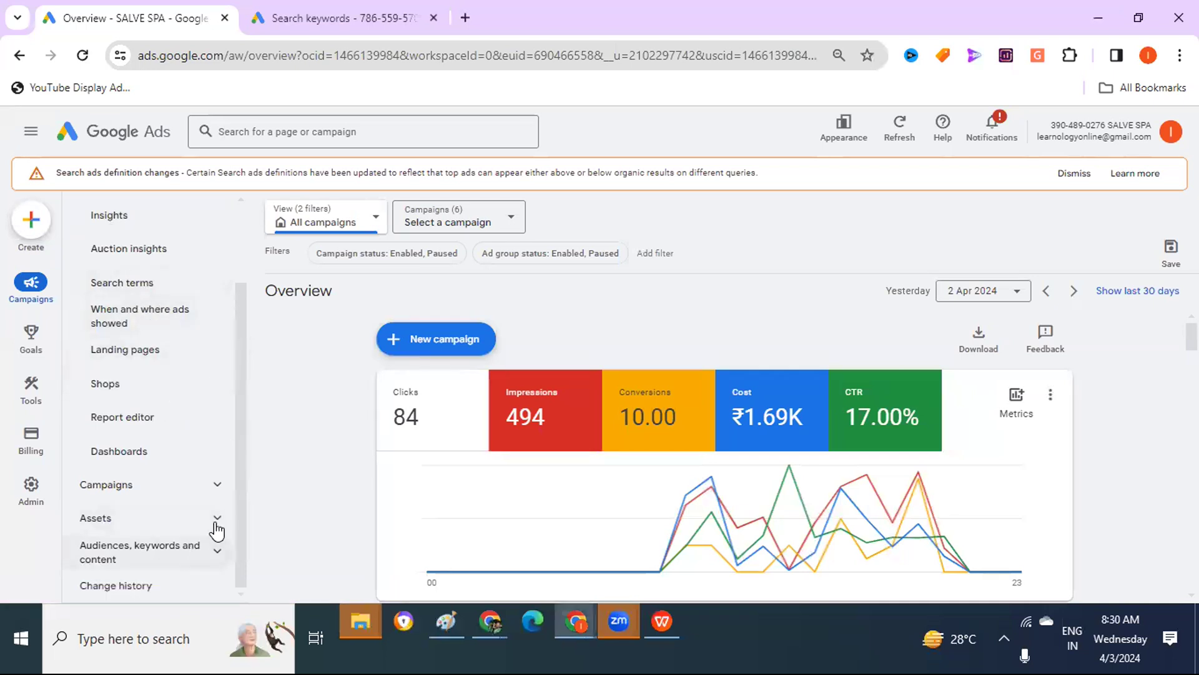
left_click(216, 549)
scroll(241, 433, "down", 1)
Go to the Search keywords page, scroll the table sideways, and open the Find keywords box.
scroll(187, 428, "down", 2)
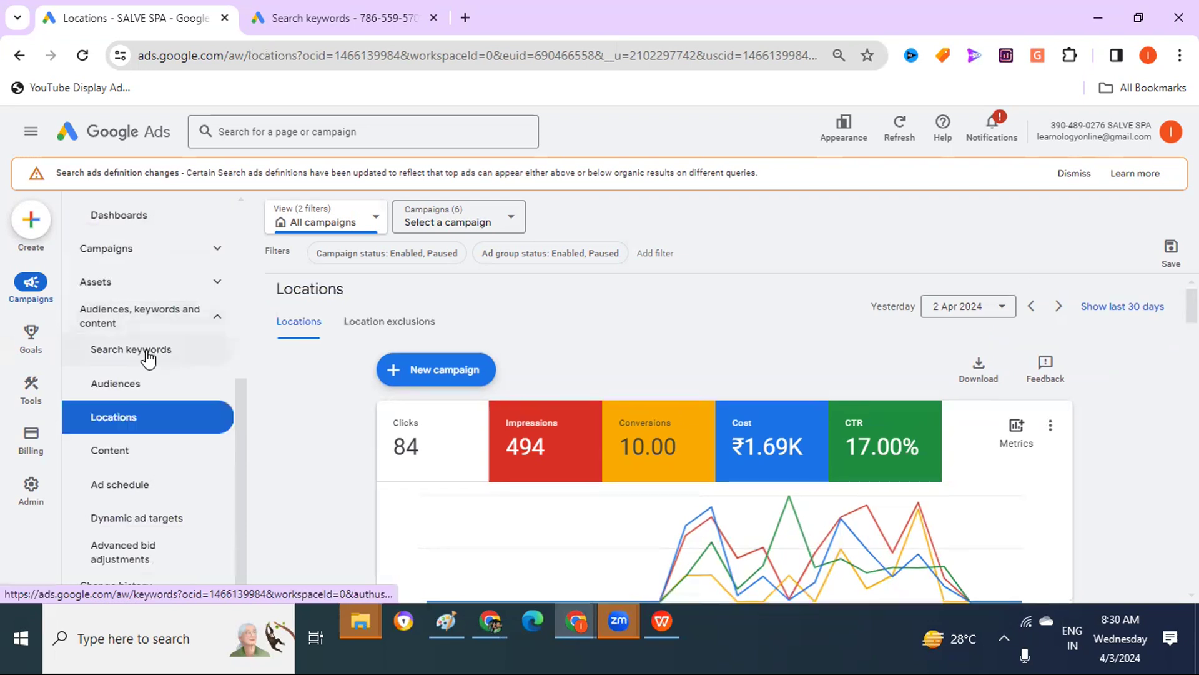
left_click(155, 357)
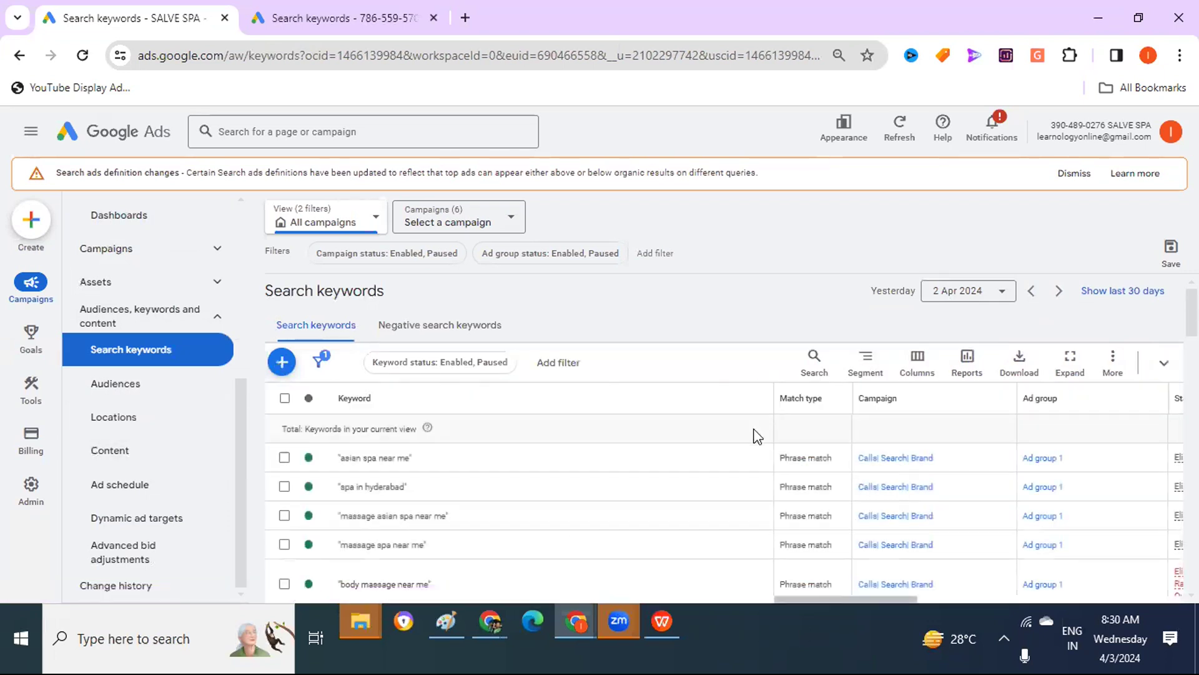
scroll(1032, 572, "down", 2)
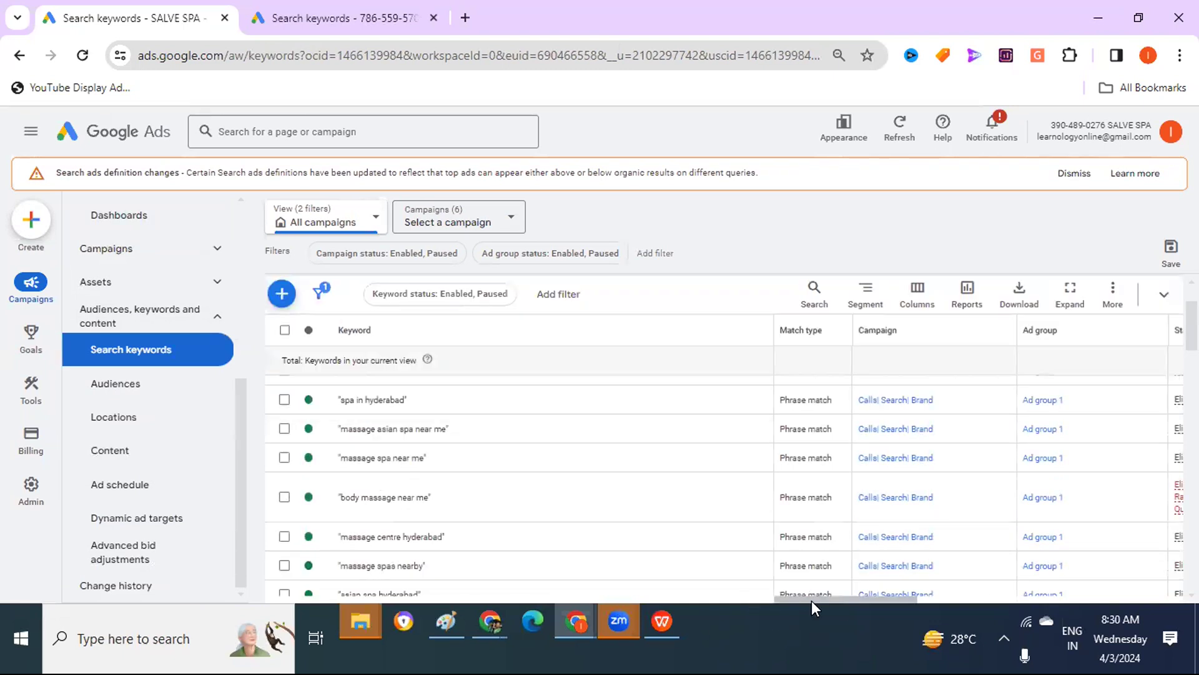
left_click(917, 601)
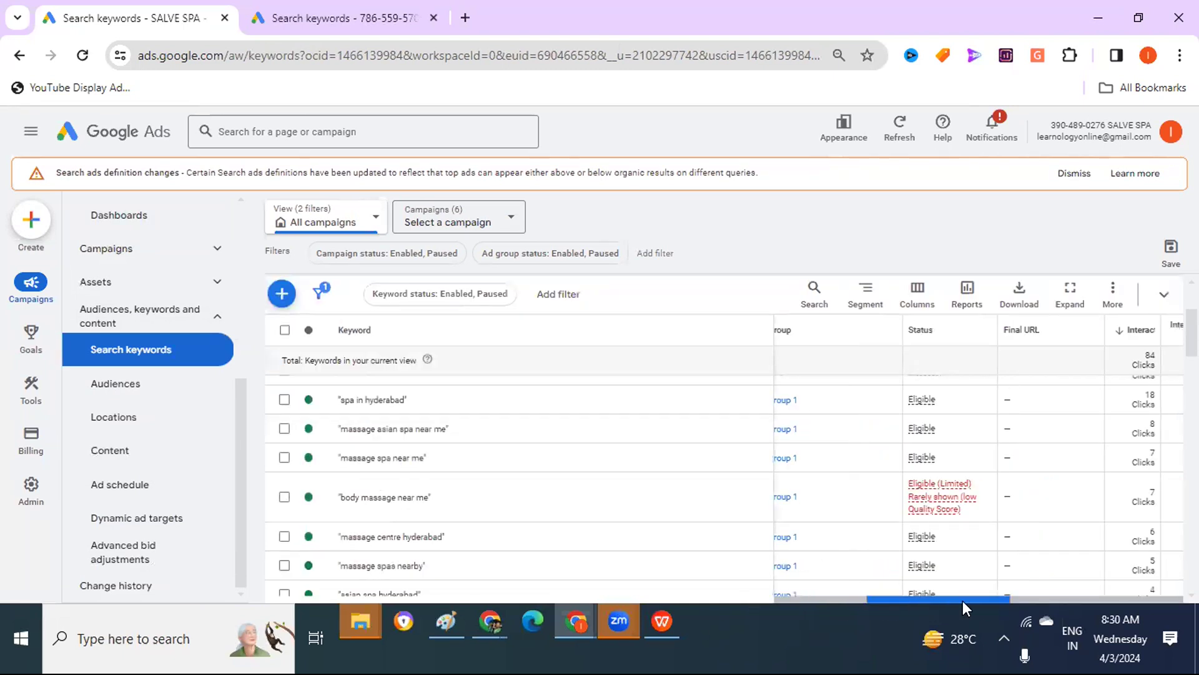
left_click_drag(1035, 598, 1107, 602)
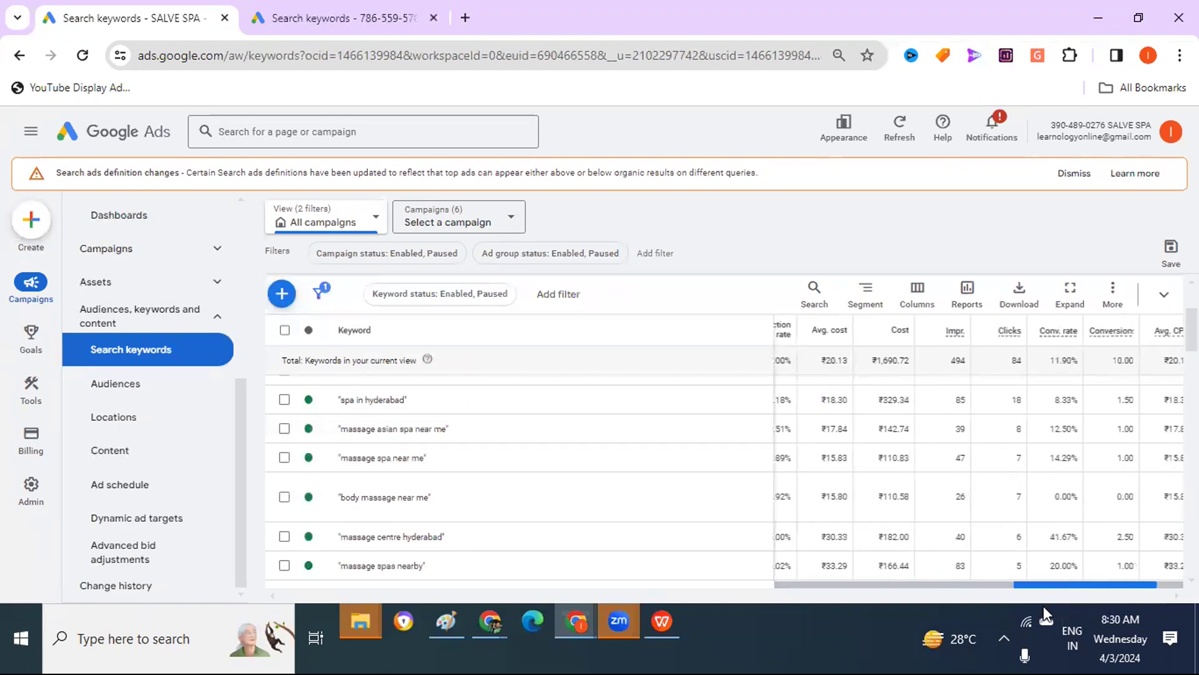
scroll(1043, 600, "down", 1)
left_click_drag(1042, 608, 1141, 598)
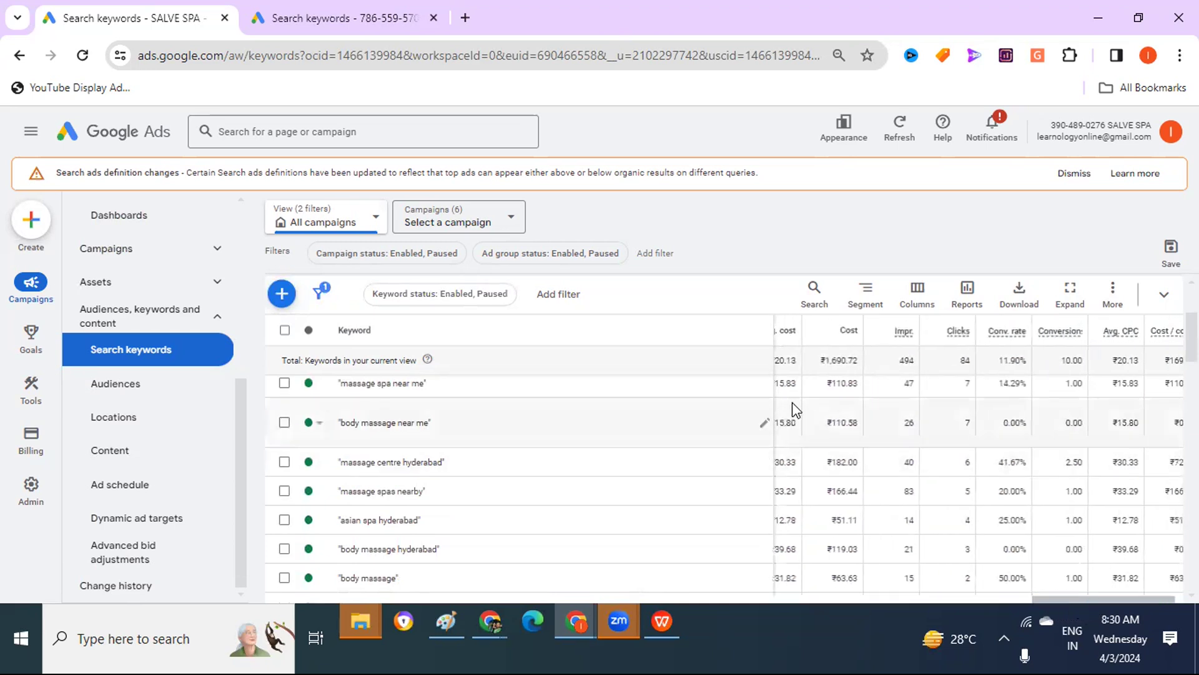
left_click(814, 294)
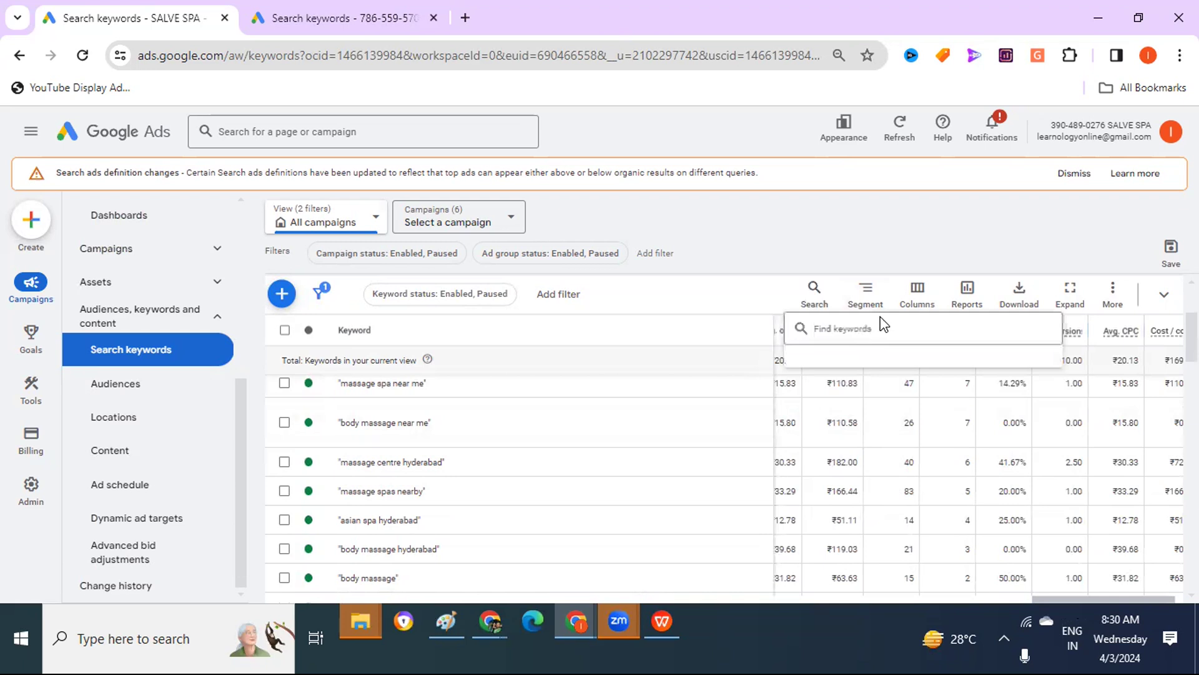
Search 'qua' in Modify columns and apply the Quality Score column to the keywords table.
left_click(927, 307)
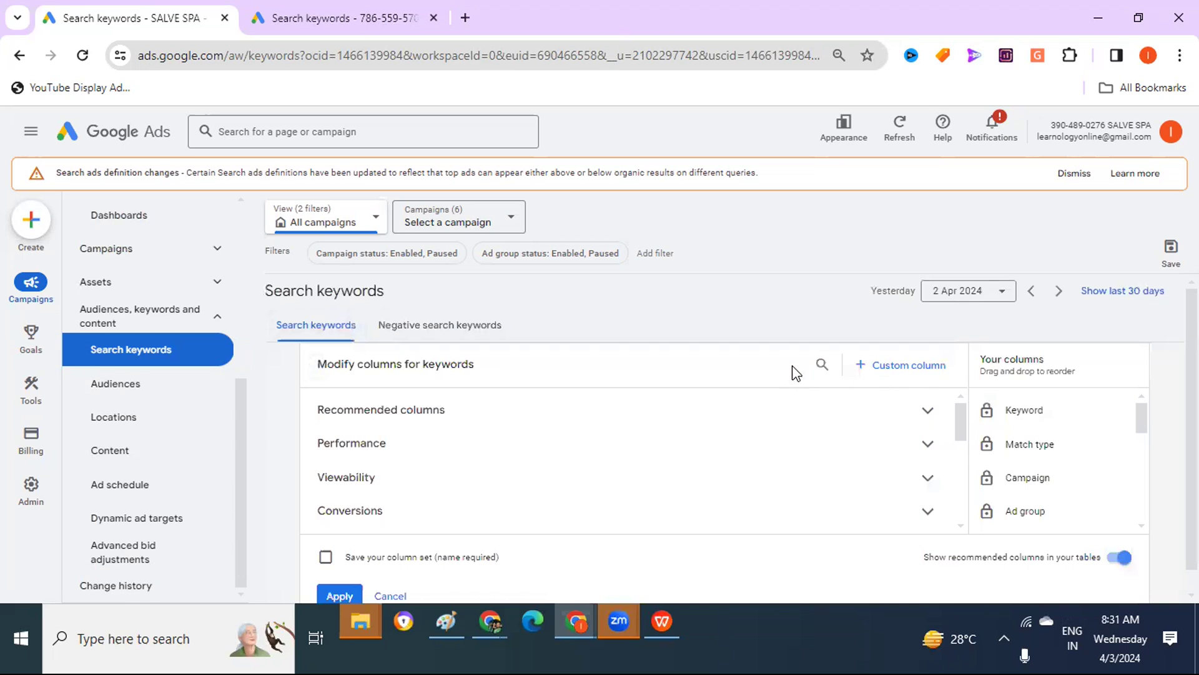
left_click(822, 365)
type("qua")
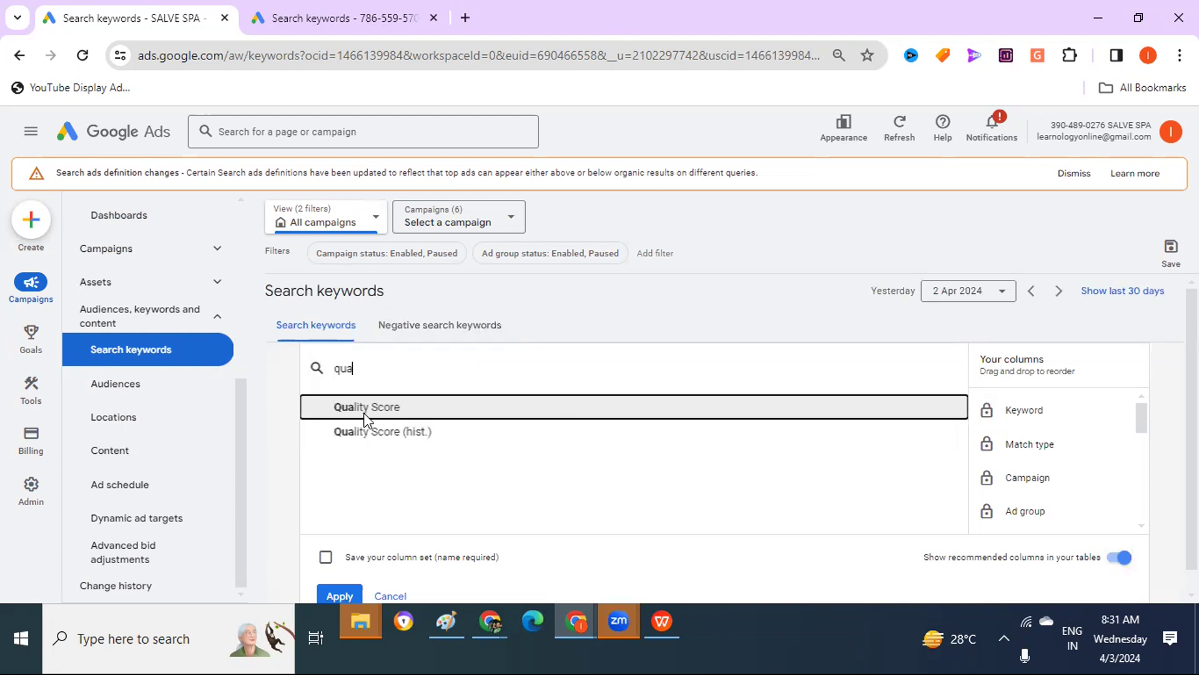
left_click(351, 406)
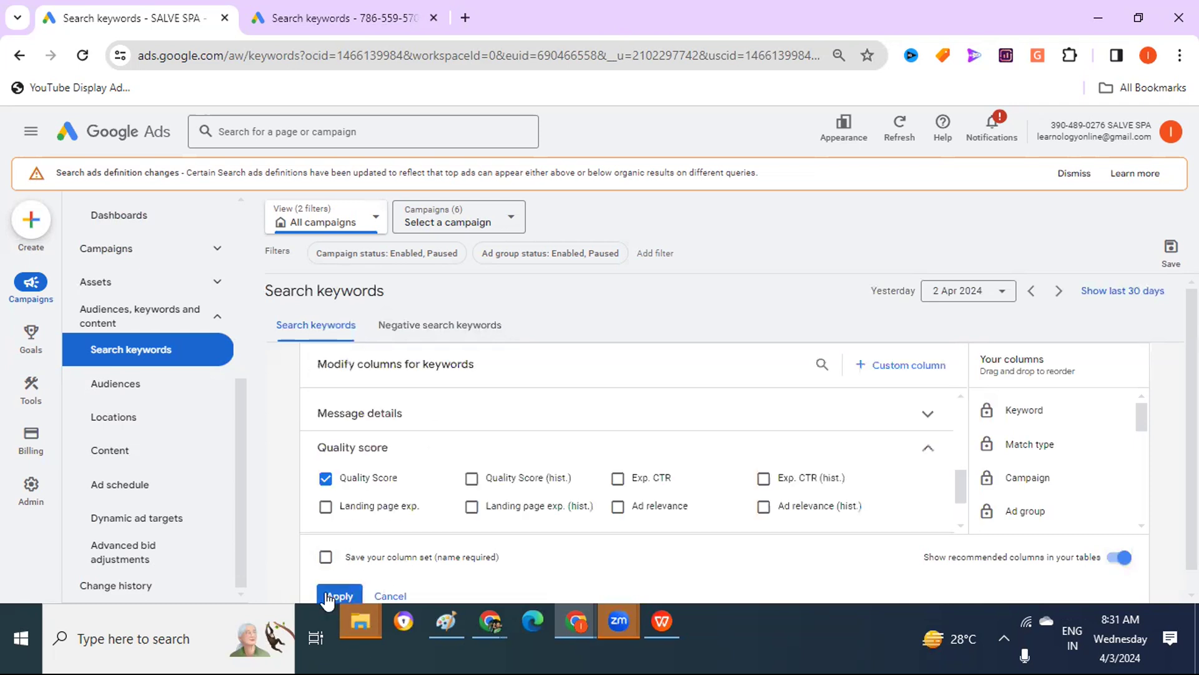
left_click(414, 593)
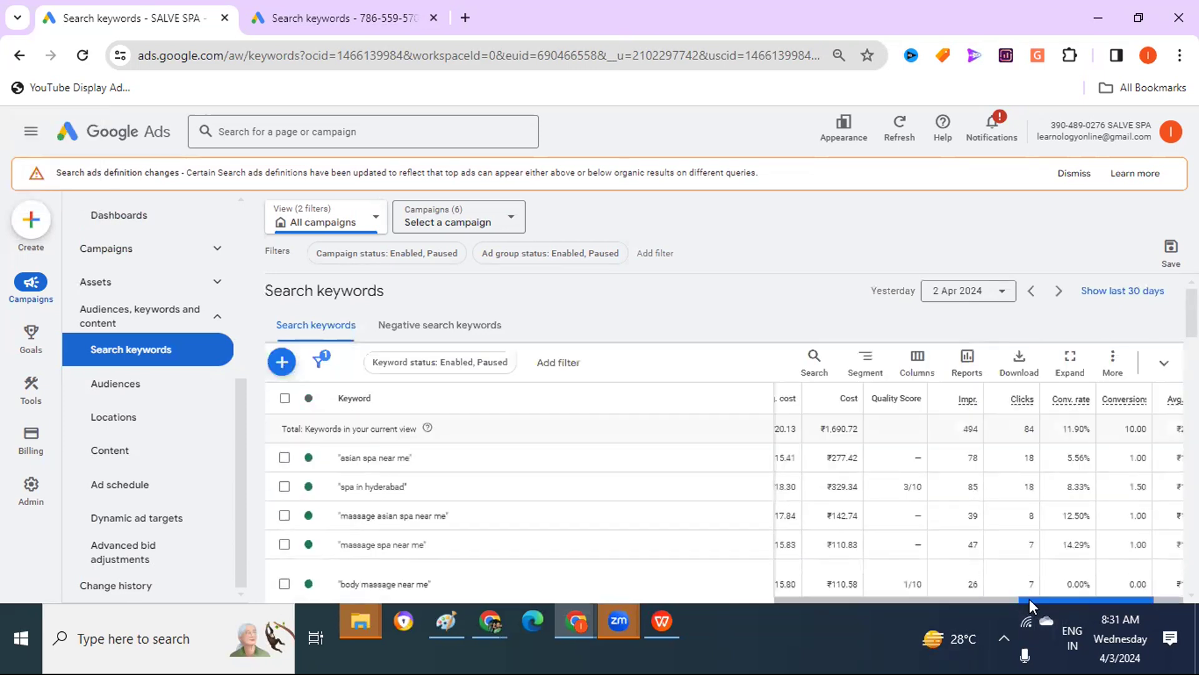
Highlight the 3/10 Quality Score for 'spa in hyderabad' and bring up the date range presets.
left_click_drag(1069, 599, 1032, 601)
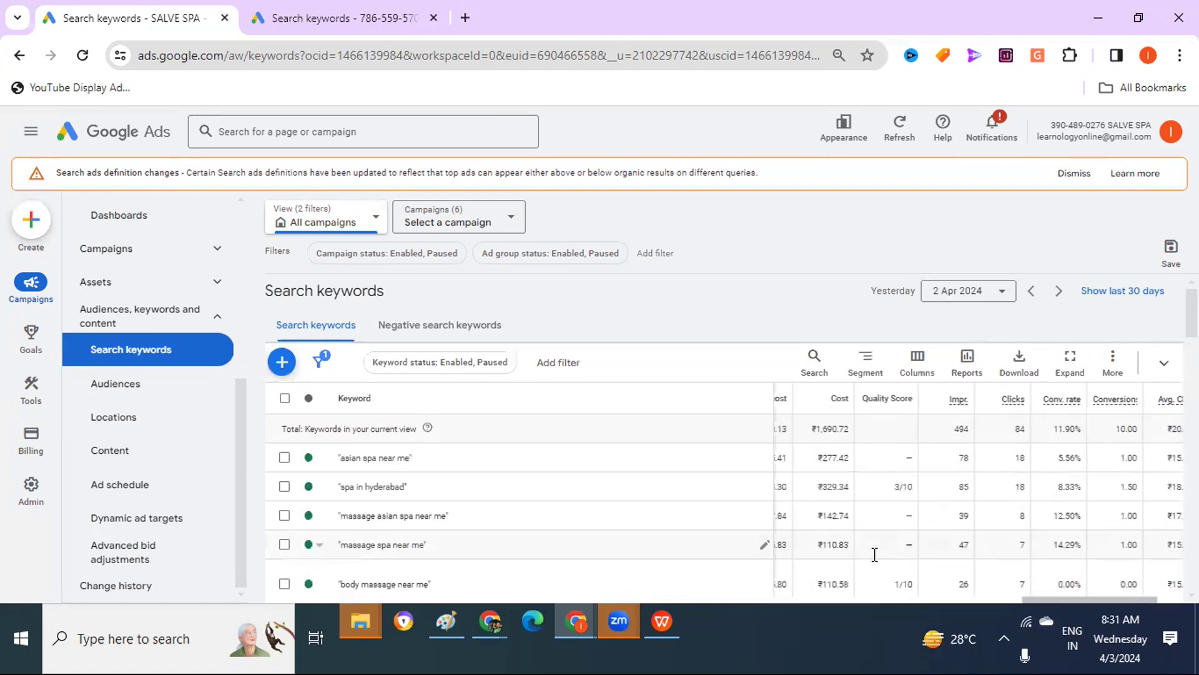
left_click_drag(887, 492, 909, 487)
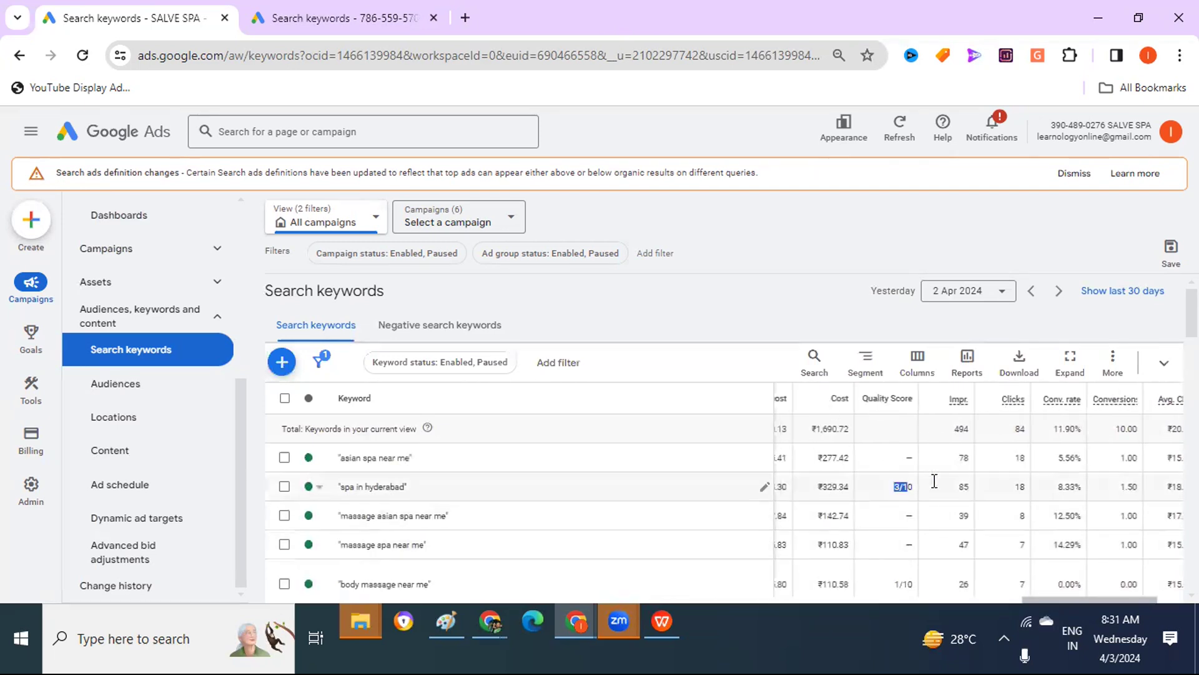
left_click(970, 296)
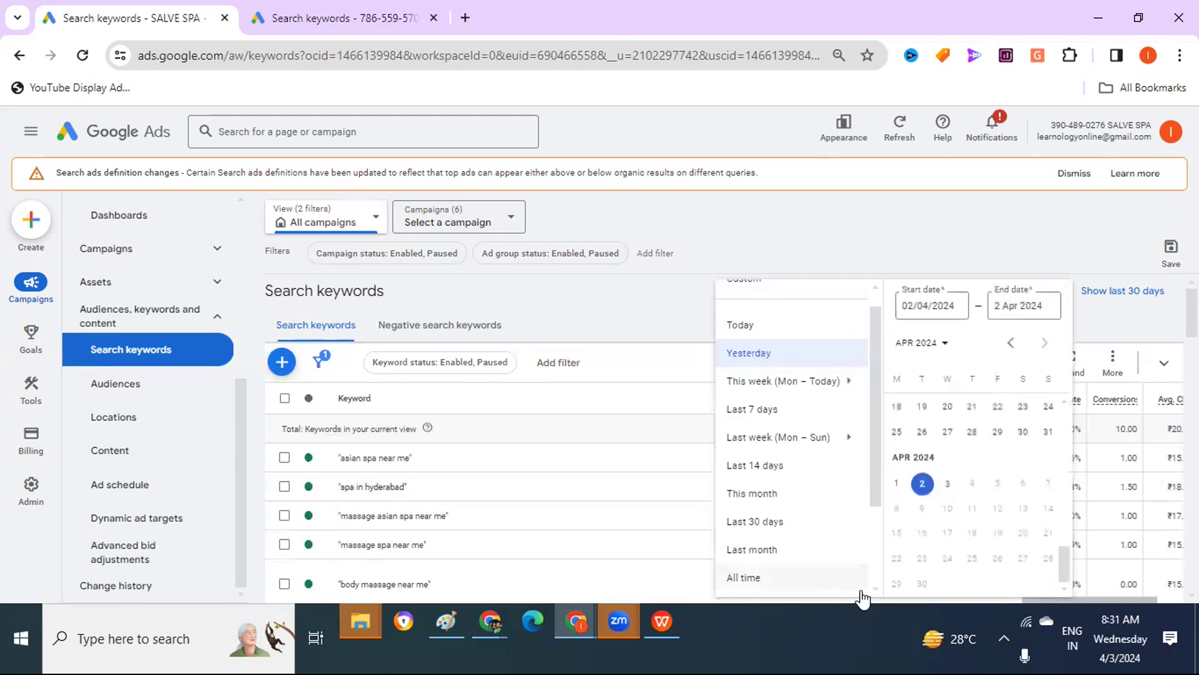
Choose the All time preset, covering 4 Oct 2023 to 3 Apr 2024.
left_click(789, 582)
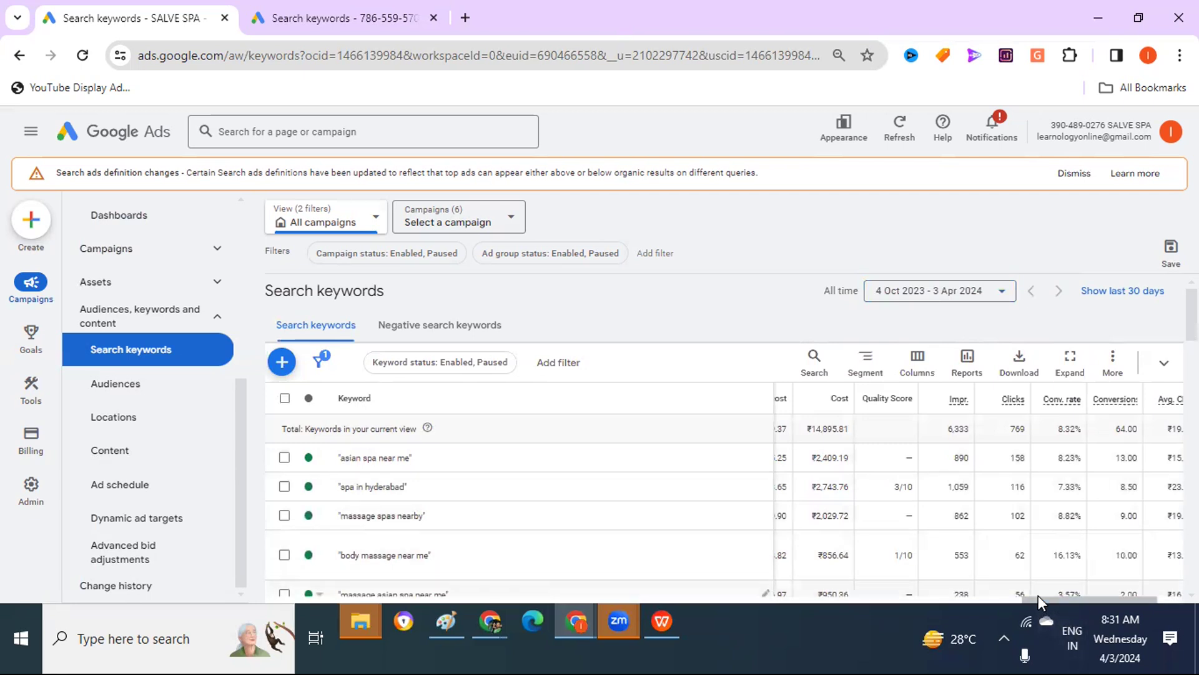
Scroll across the all-time keywords table to review the Quality Score values.
left_click_drag(1038, 594, 1017, 590)
scroll(1019, 503, "up", 2)
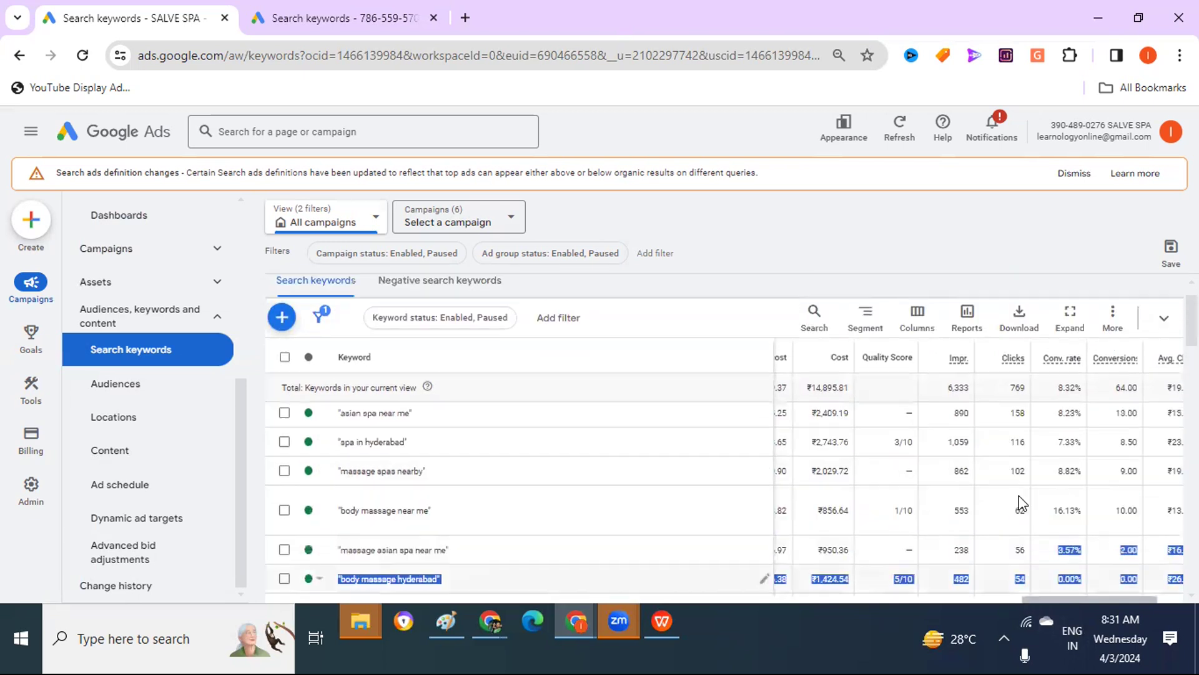
left_click(1037, 280)
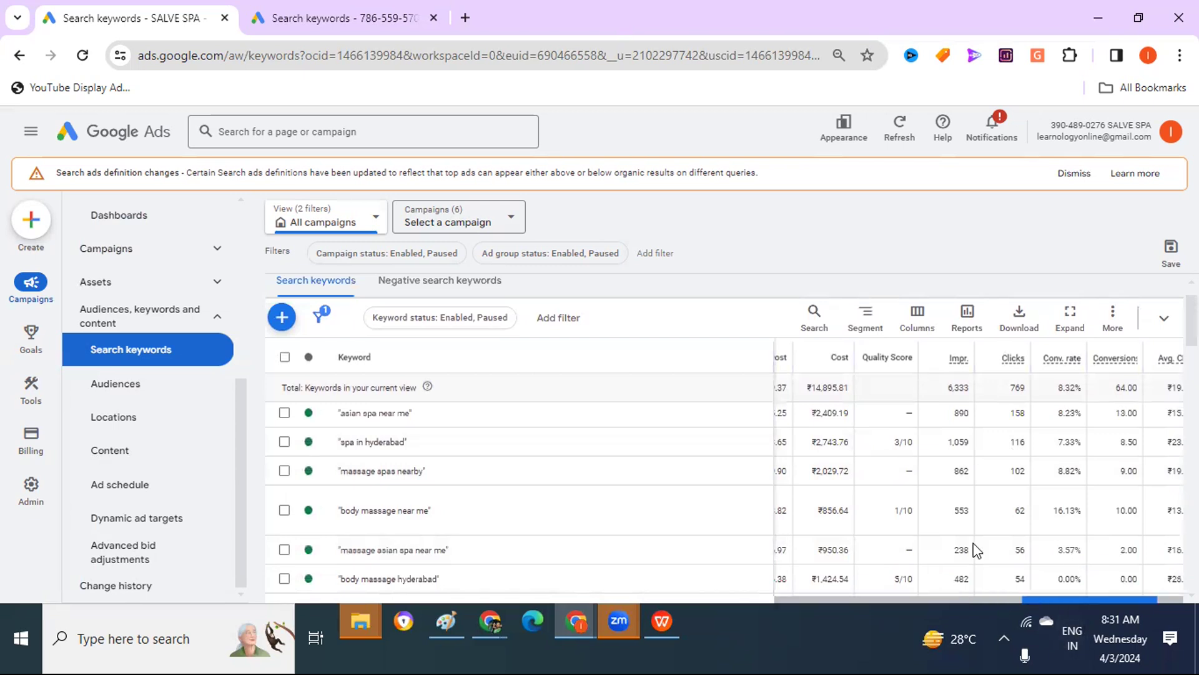
left_click_drag(1032, 595, 995, 598)
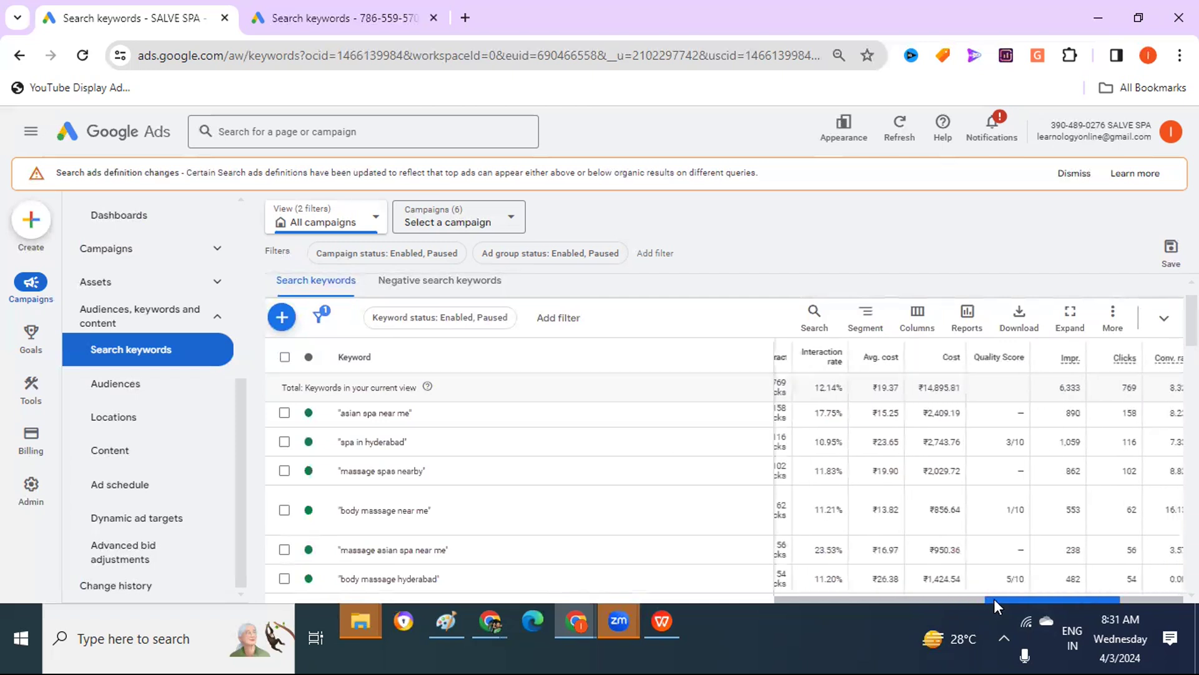
left_click(944, 599)
left_click(895, 598)
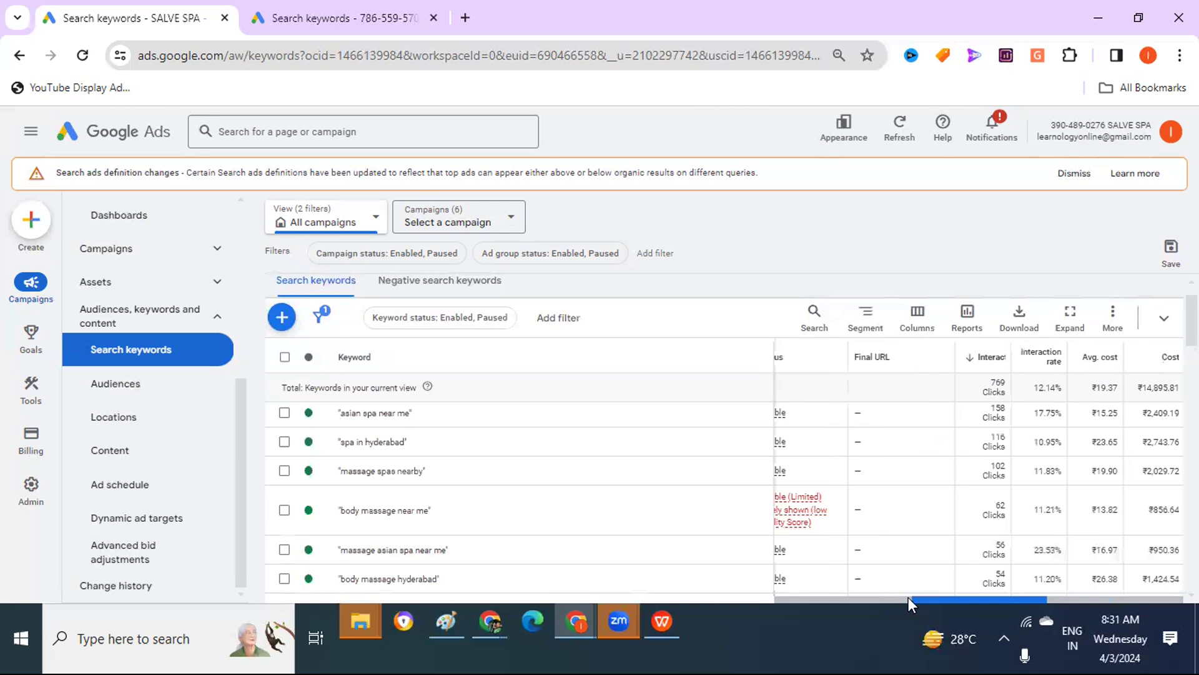
scroll(921, 596, "right", 1)
scroll(953, 562, "right", 2)
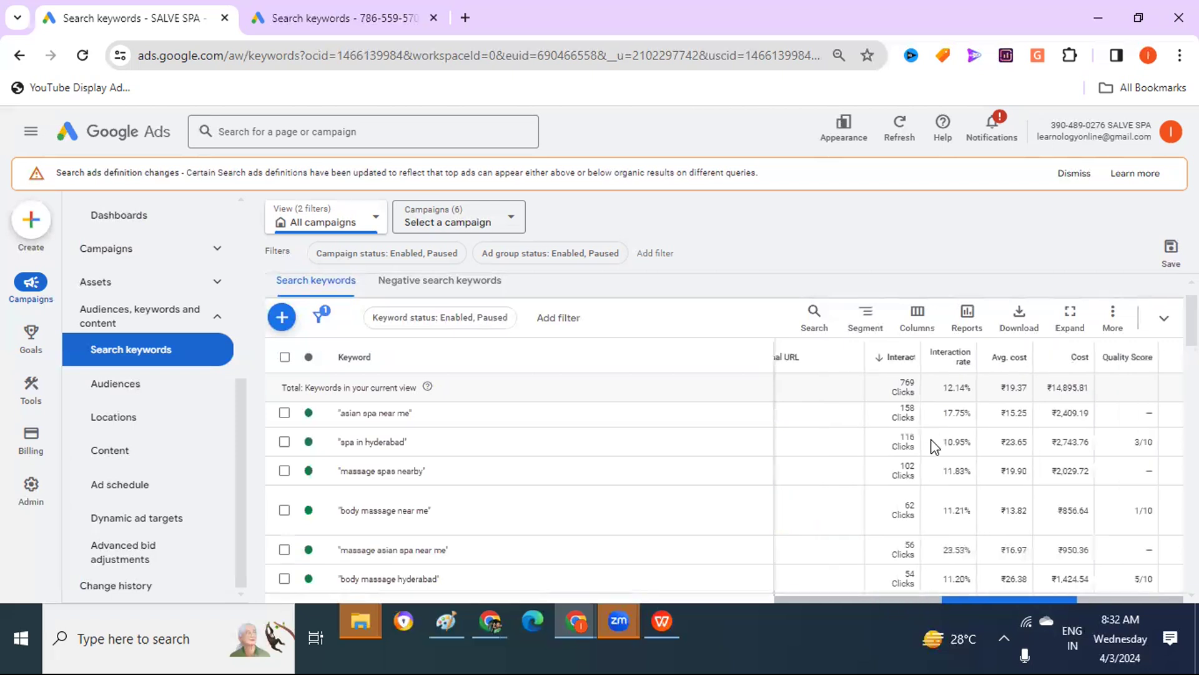
Check the 10.95% interaction rate and 1/10 Quality Score, then bring up the Add filter list.
triple_click(980, 441)
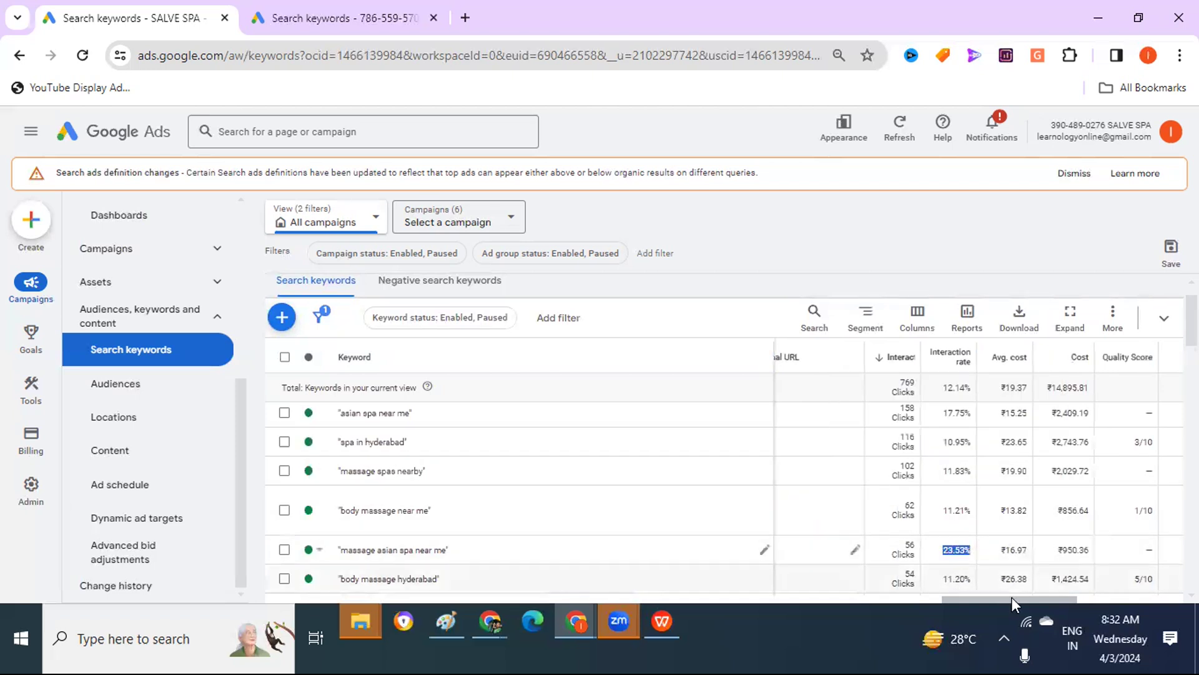
left_click_drag(1010, 598, 1116, 598)
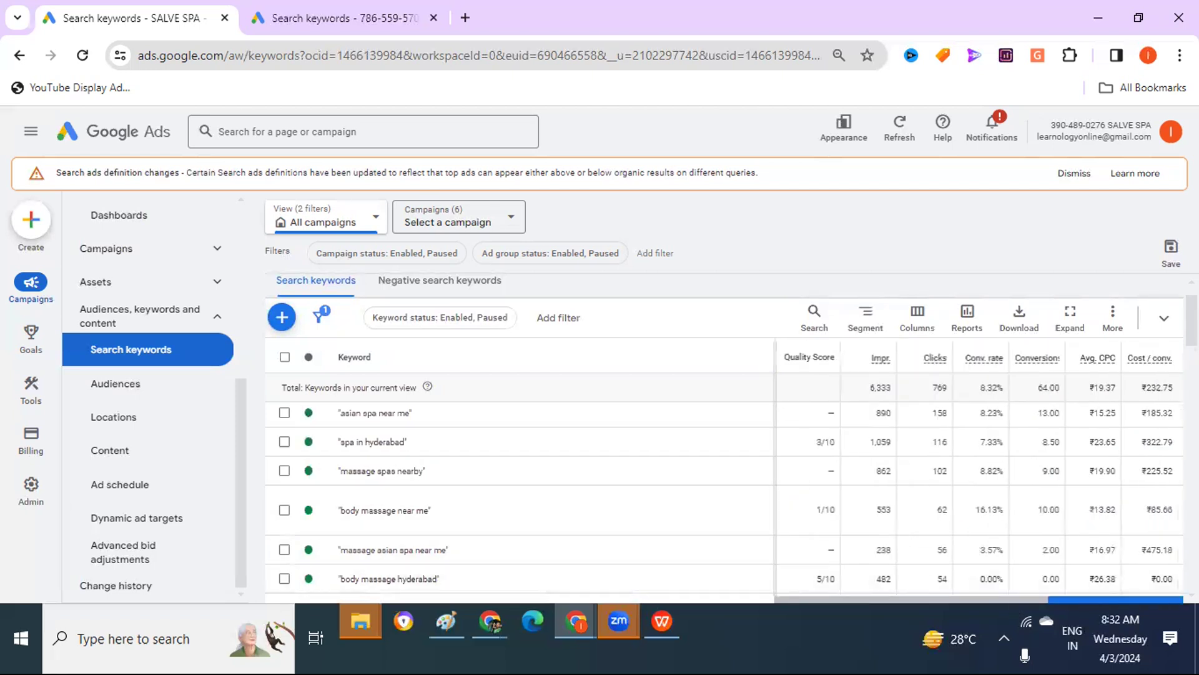
scroll(882, 413, "up", 1)
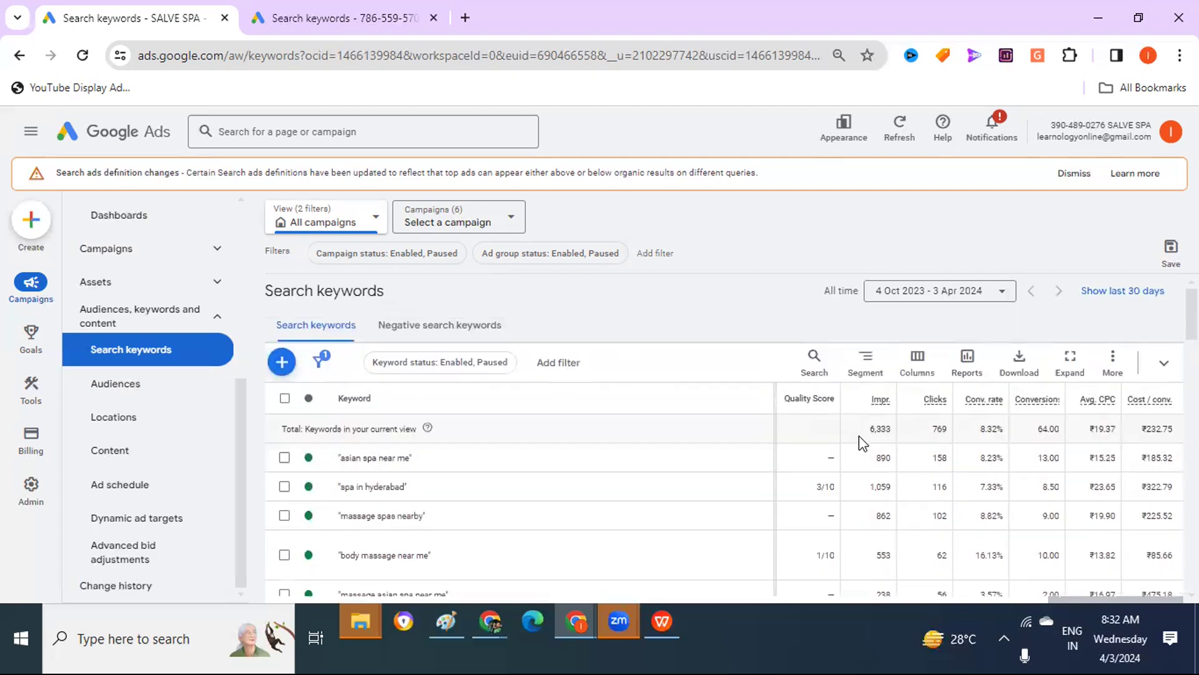
scroll(803, 542, "down", 1)
left_click_drag(812, 469, 854, 470)
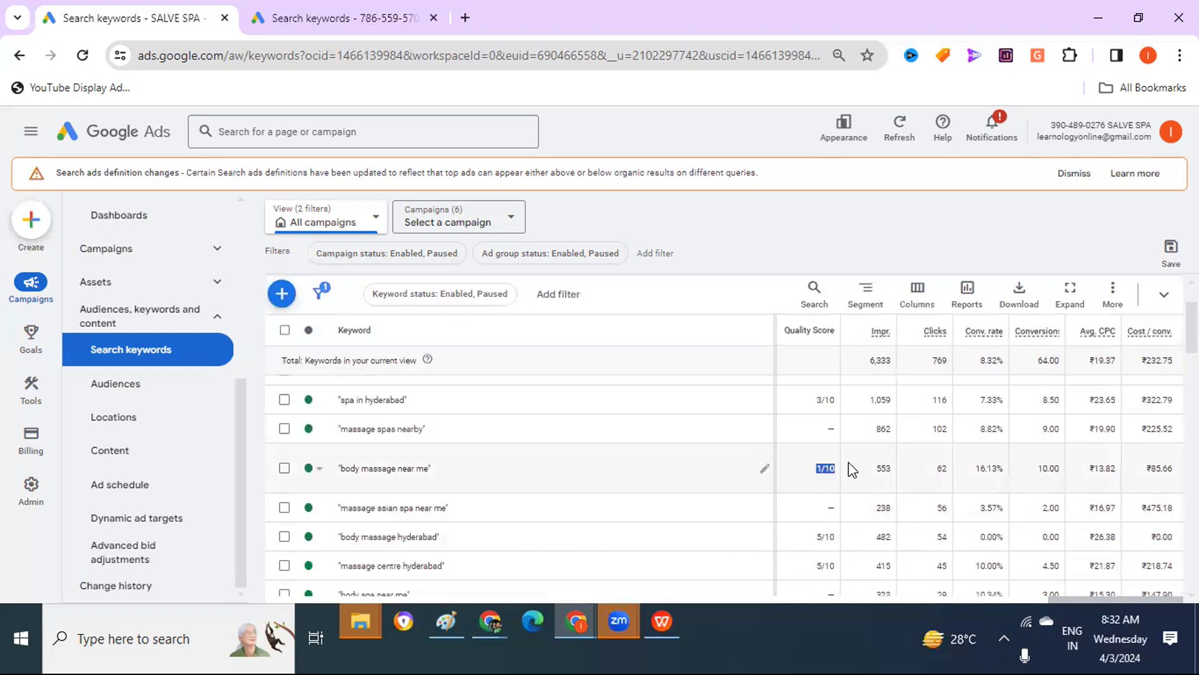
left_click(850, 541)
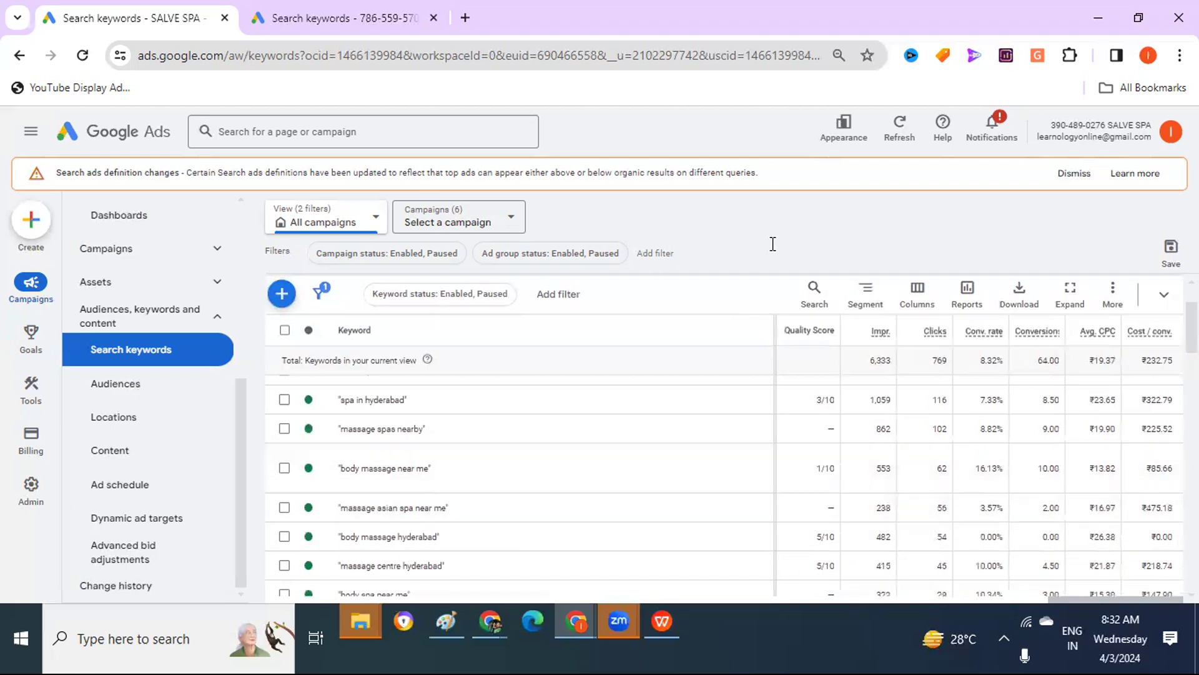
Scroll the keywords table and close the filter options list.
scroll(846, 541, "down", 3)
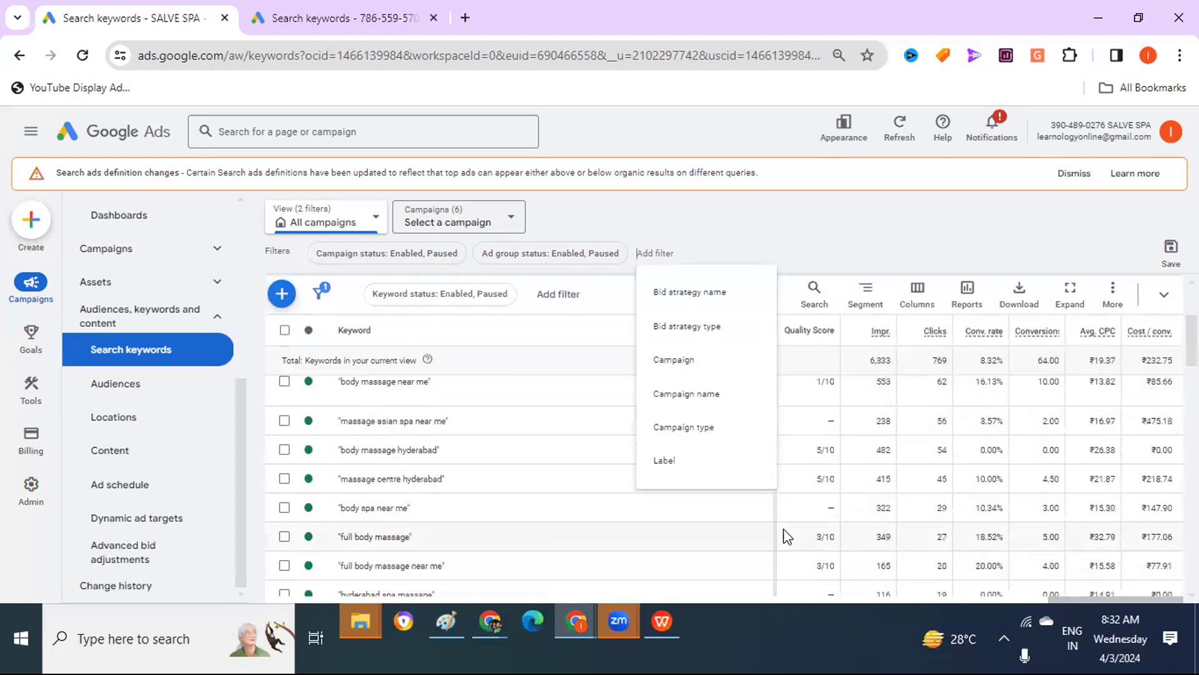
scroll(831, 489, "up", 1)
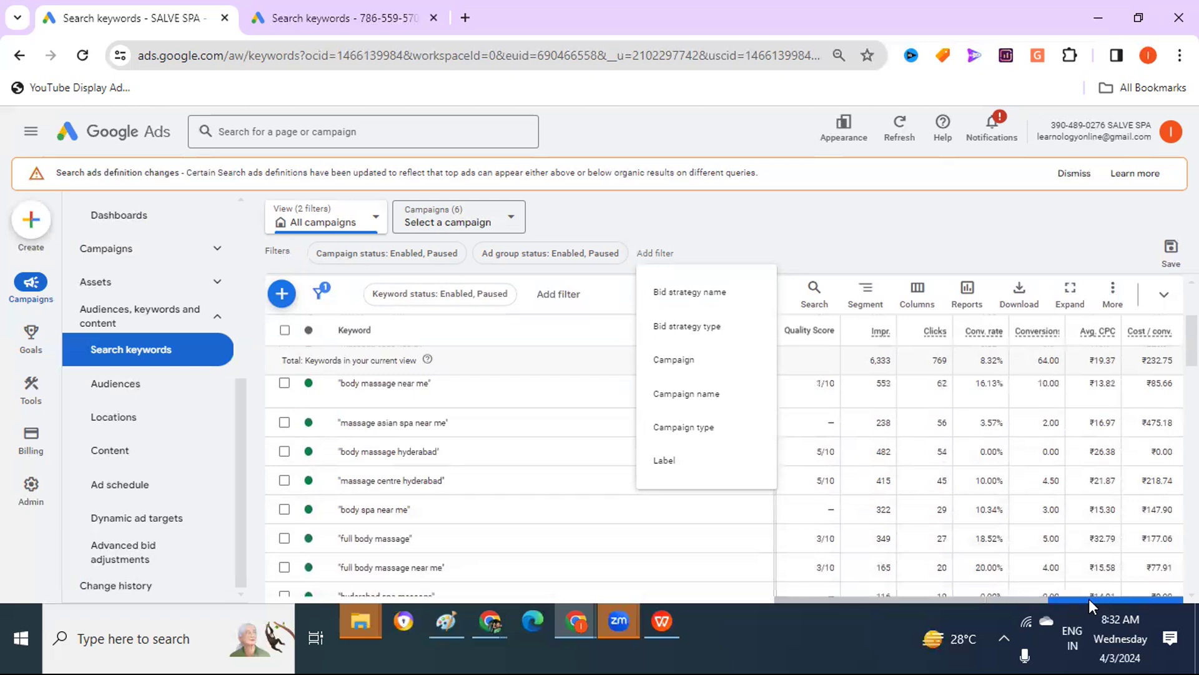
left_click_drag(1067, 601, 1157, 594)
left_click(1003, 505)
Reopen the Add filter list, browse its options, and dismiss it without adding a filter.
scroll(937, 525, "down", 2)
scroll(937, 543, "up", 5)
scroll(806, 449, "down", 1)
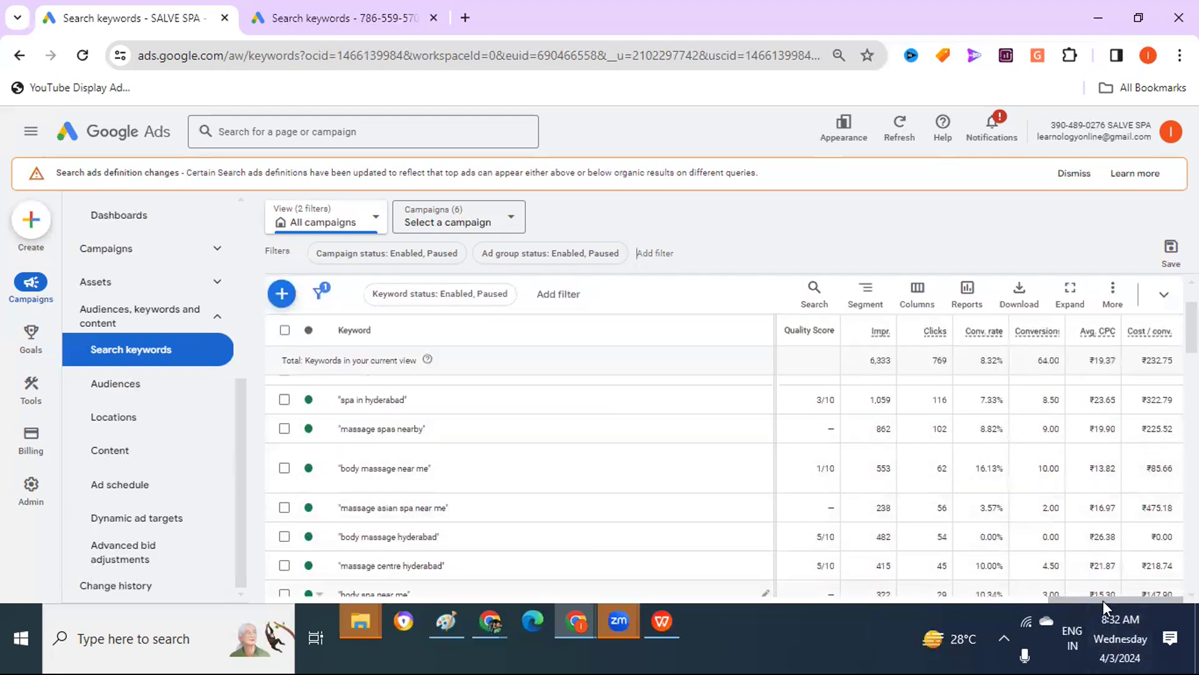
left_click(1016, 590)
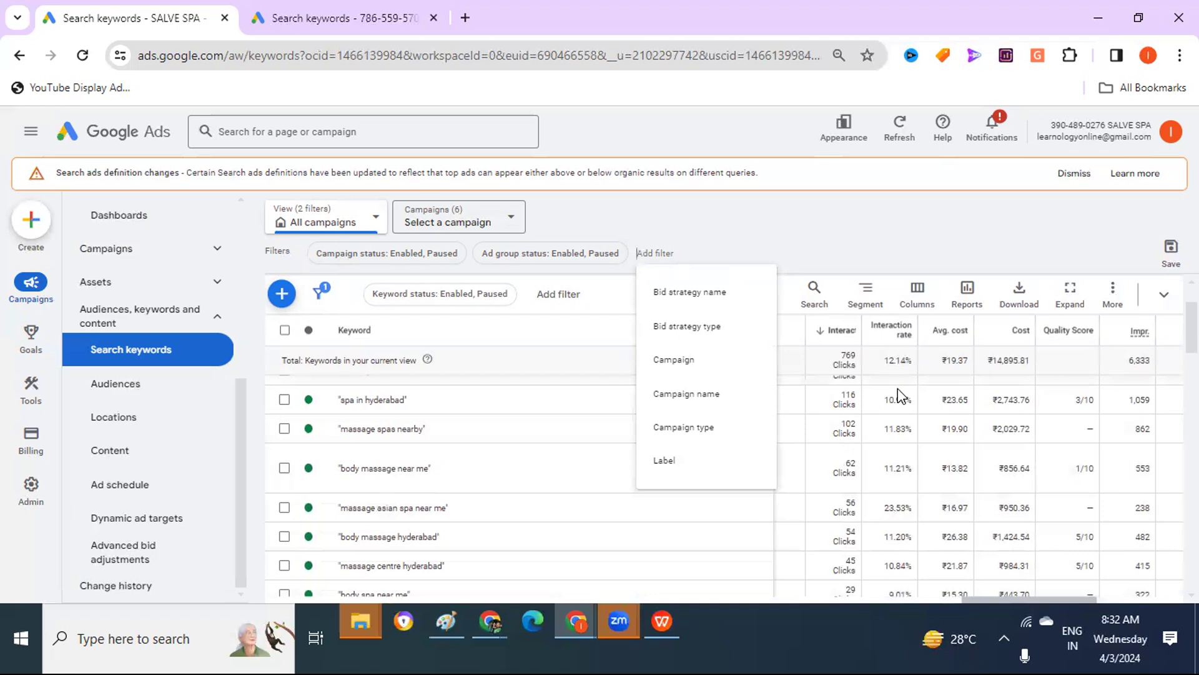
scroll(911, 451, "down", 2)
scroll(912, 452, "down", 10)
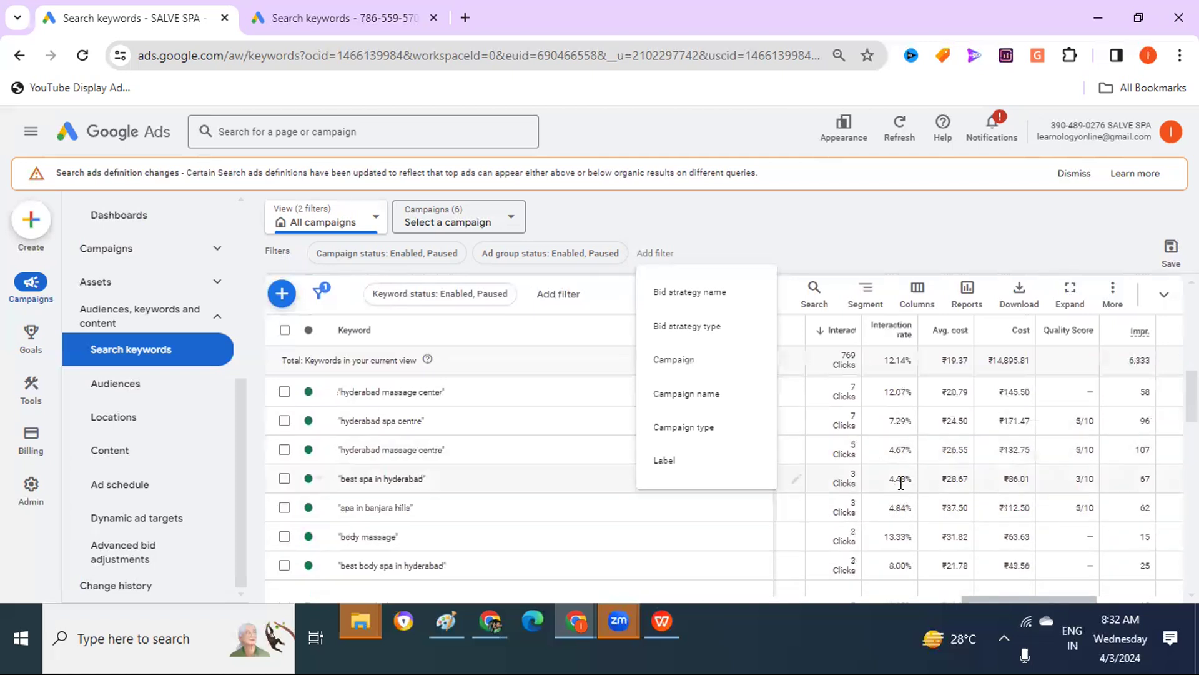
scroll(900, 487, "up", 5)
scroll(900, 491, "up", 2)
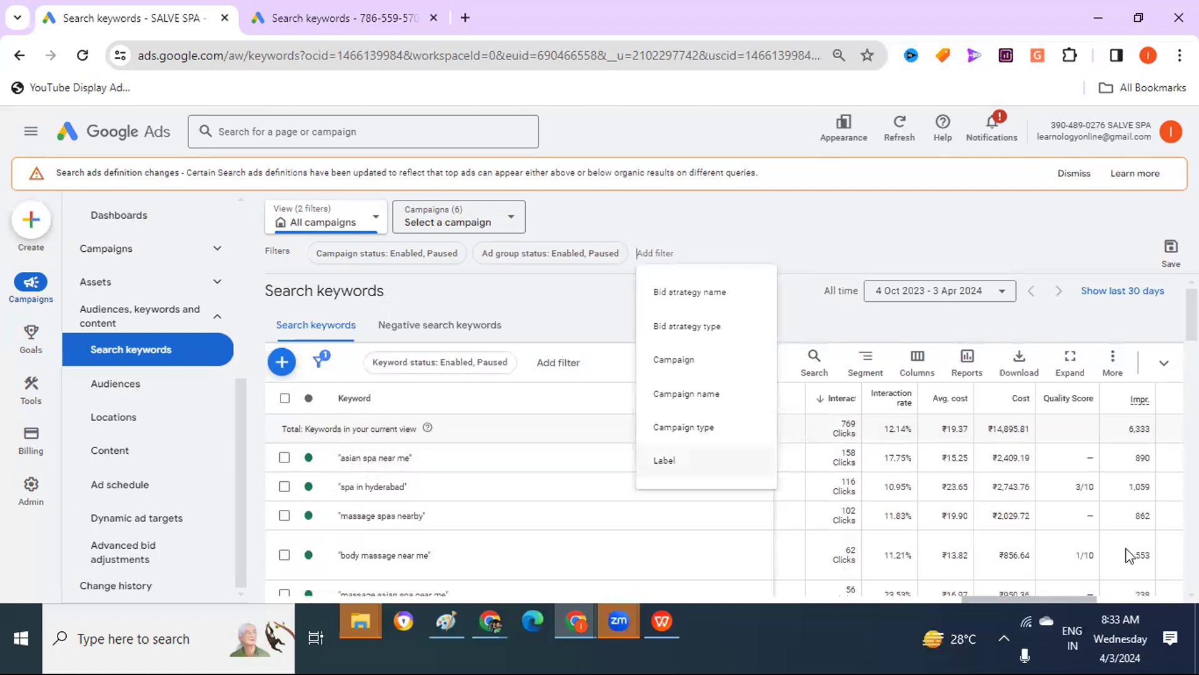
left_click_drag(1054, 597, 1162, 590)
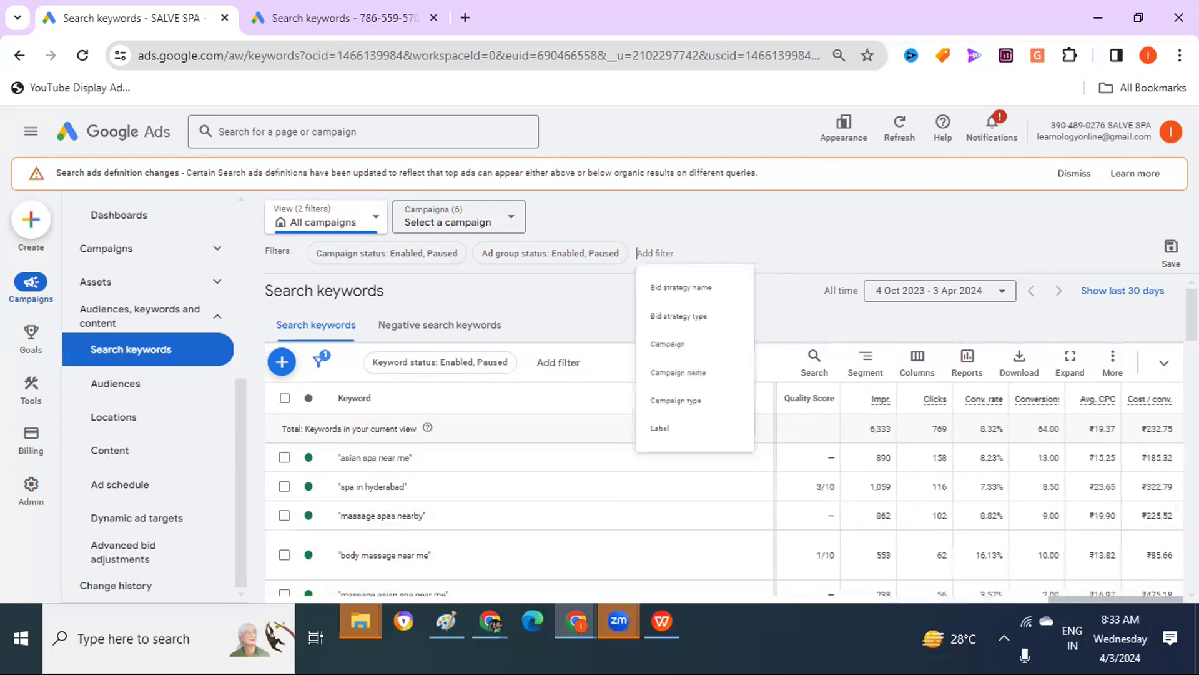
left_click(1037, 437)
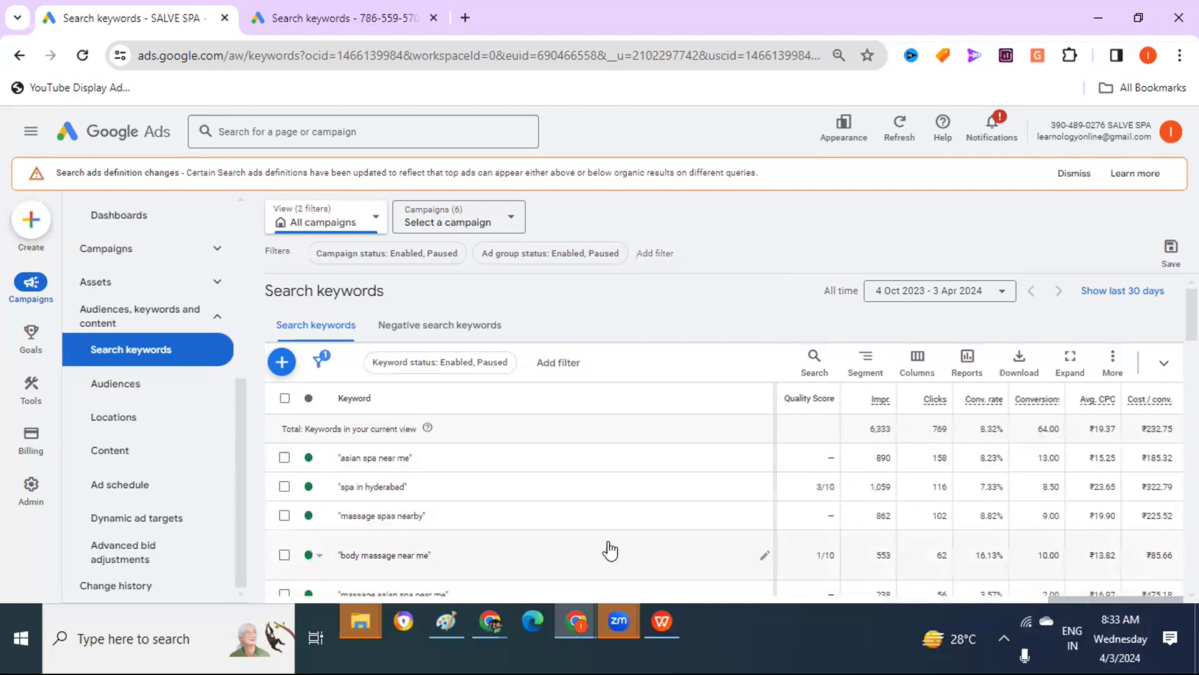
left_click(922, 601)
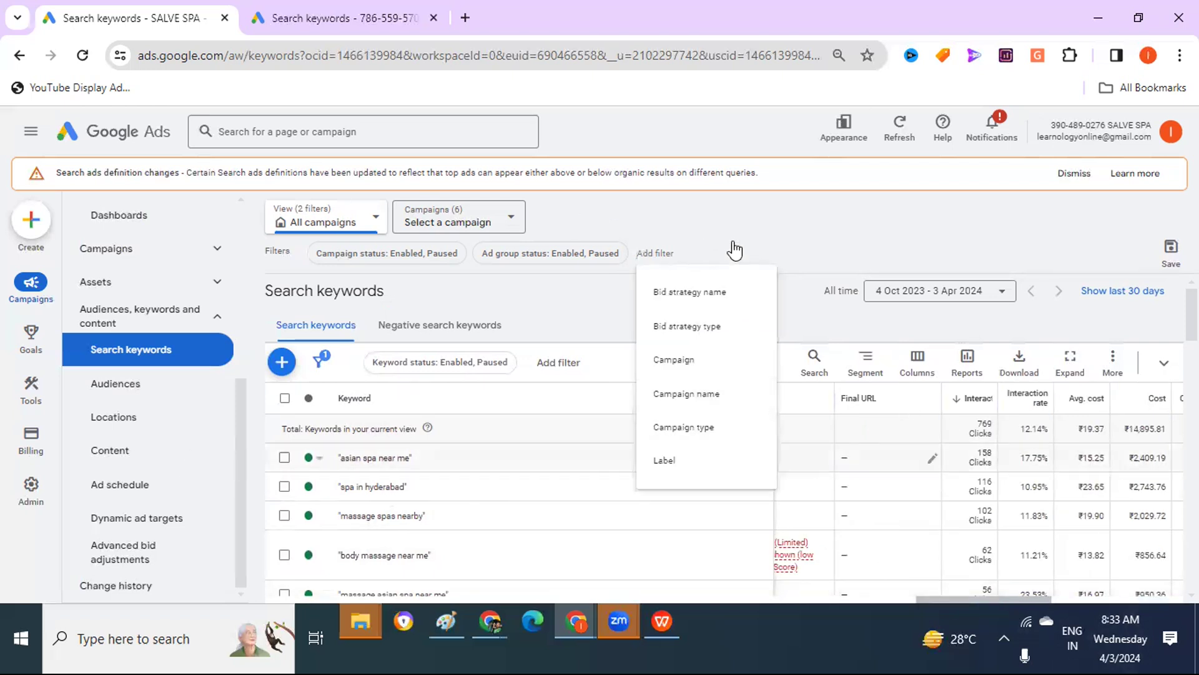
left_click(598, 287)
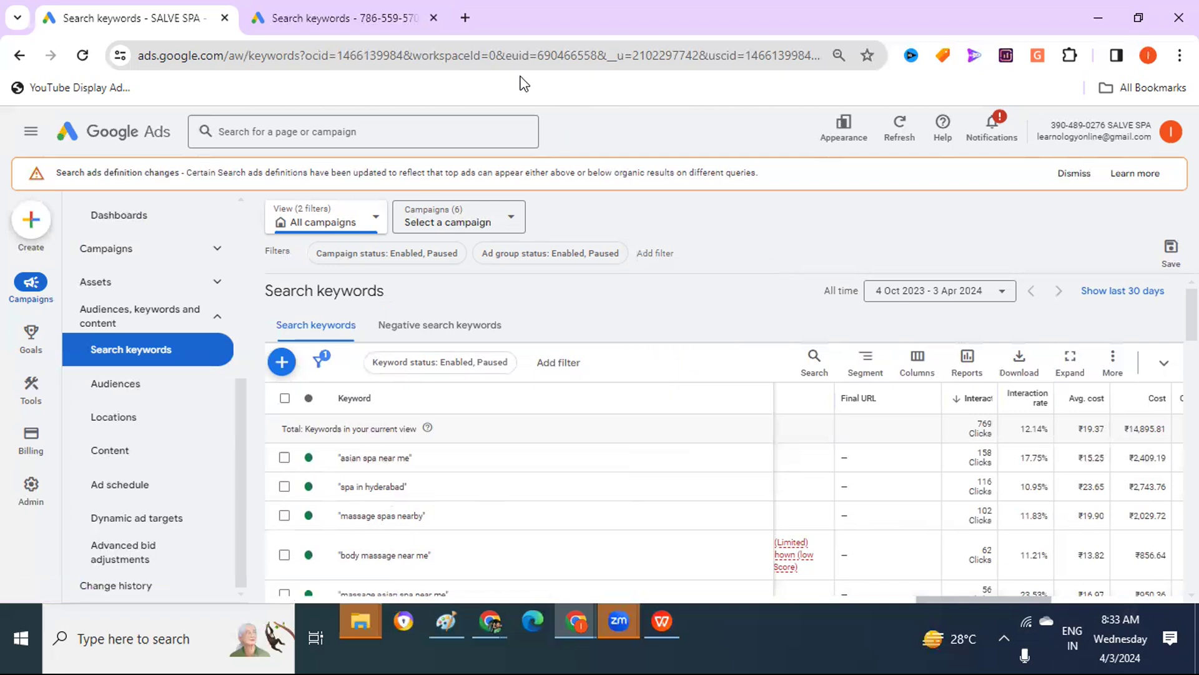